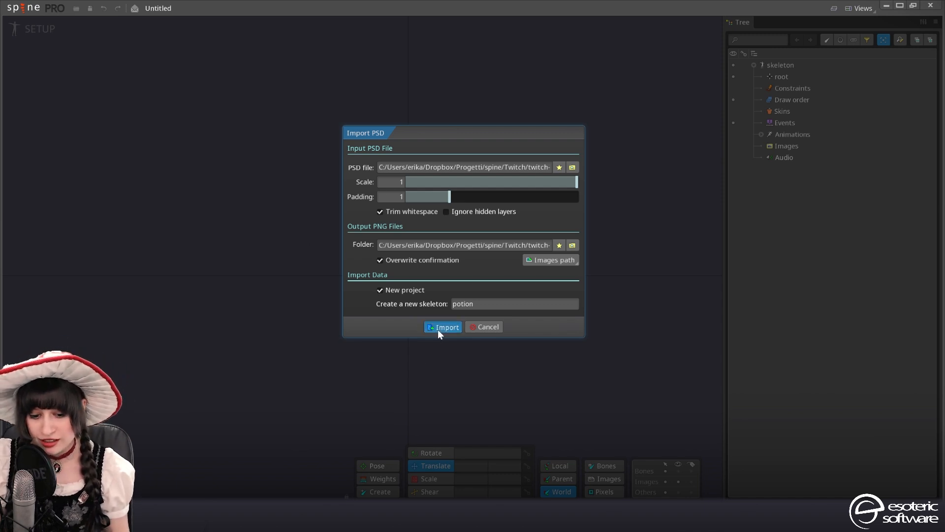
Import the PSD into a new project as the potion skeleton and hide the images bubble-white-a through bubble-white-f
left_click(442, 328)
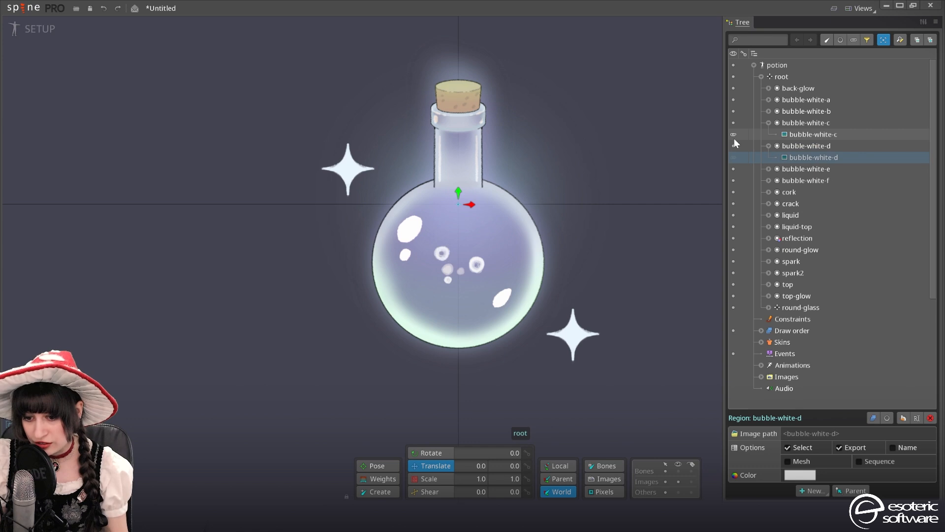
left_click(734, 136)
left_click(769, 111)
left_click(734, 124)
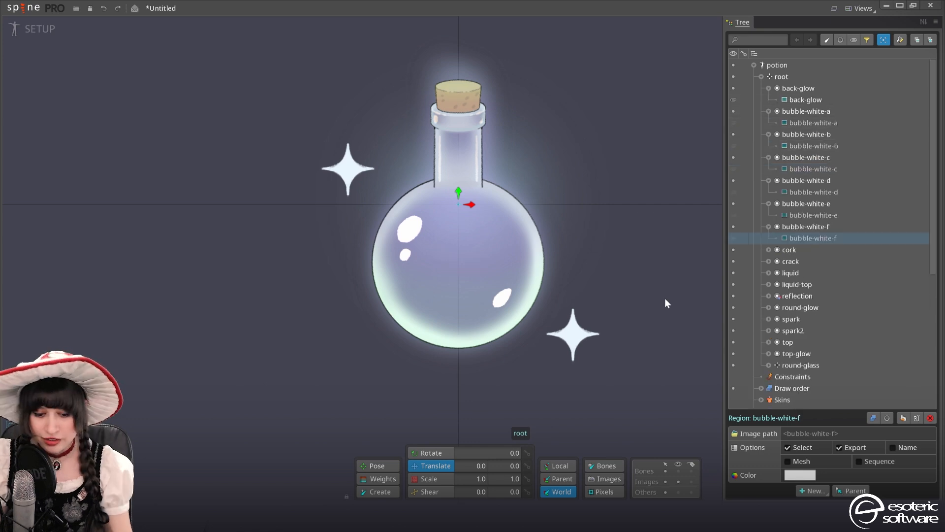
double_click(625, 289)
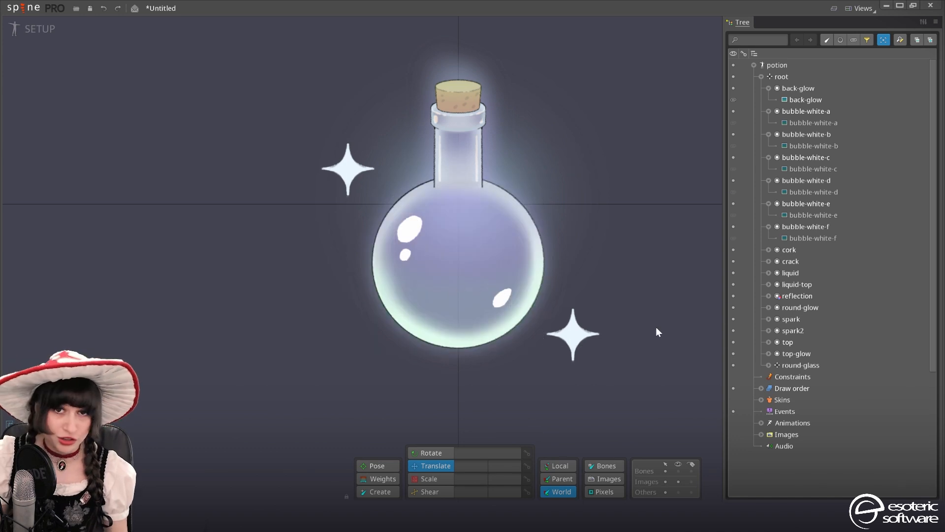
Hide the spark and spark2 images beside the bottle
scroll(583, 301, "down", 3)
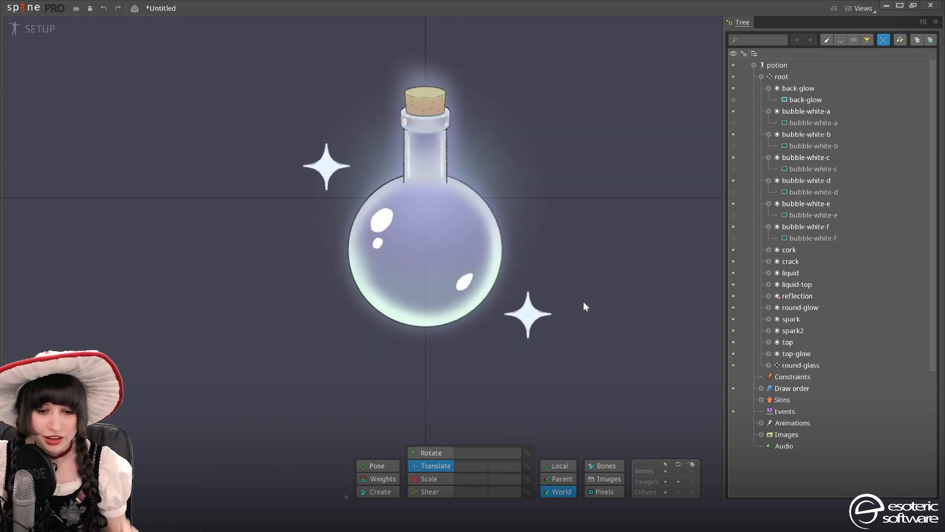
left_click(512, 313)
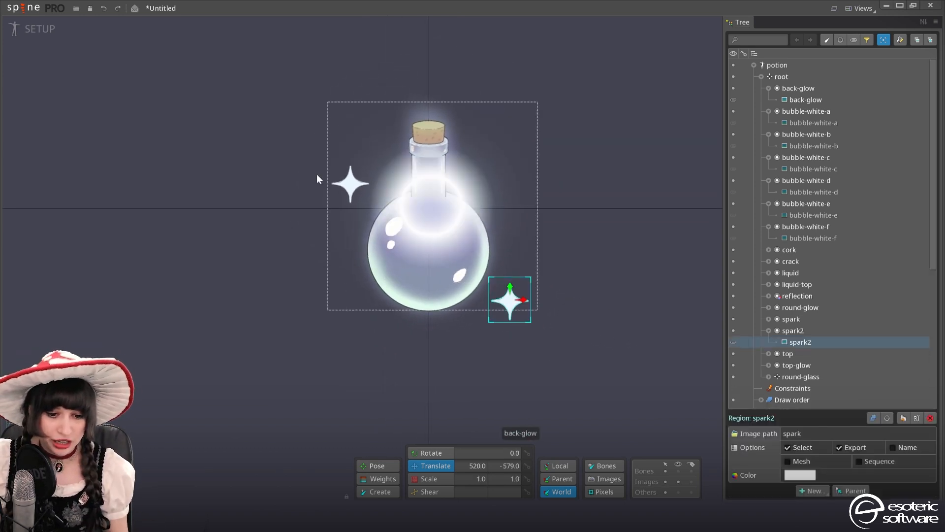
left_click(734, 342)
left_click(350, 185)
left_click(733, 331)
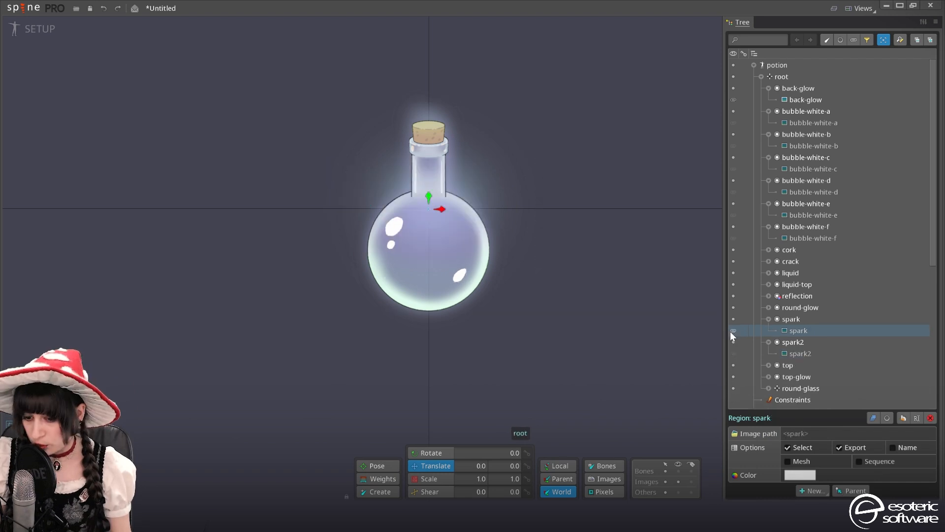
Lift the cork image straight up off the bottle to a Y position of about 972
left_click_drag(543, 332, 580, 340)
scroll(544, 322, "up", 1)
scroll(545, 328, "up", 2)
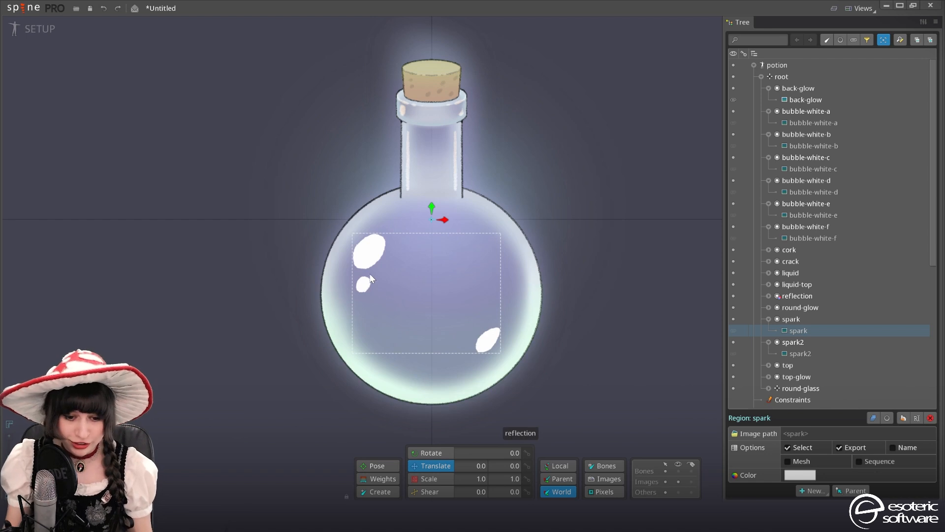
scroll(377, 258, "down", 3)
left_click_drag(392, 256, 427, 255)
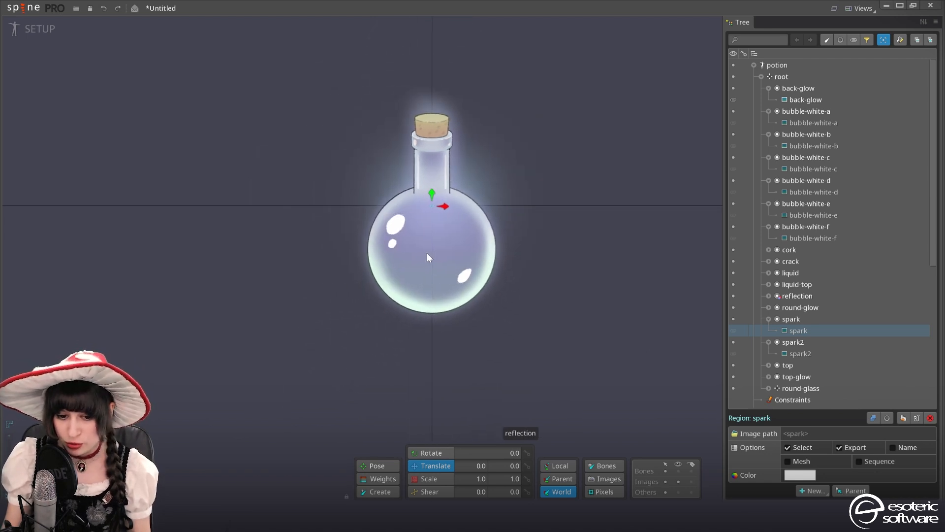
left_click_drag(475, 161, 475, 71)
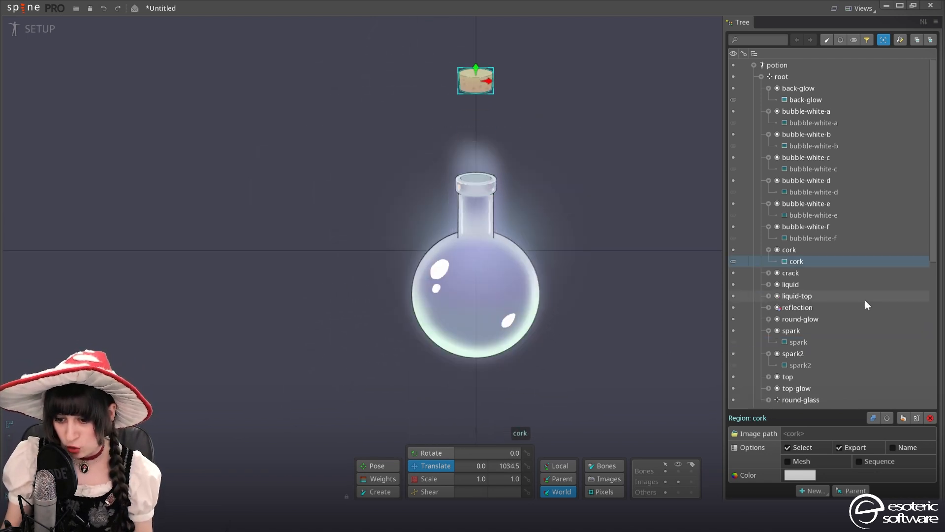
key("ctrl+z")
left_click_drag(454, 167, 441, 74)
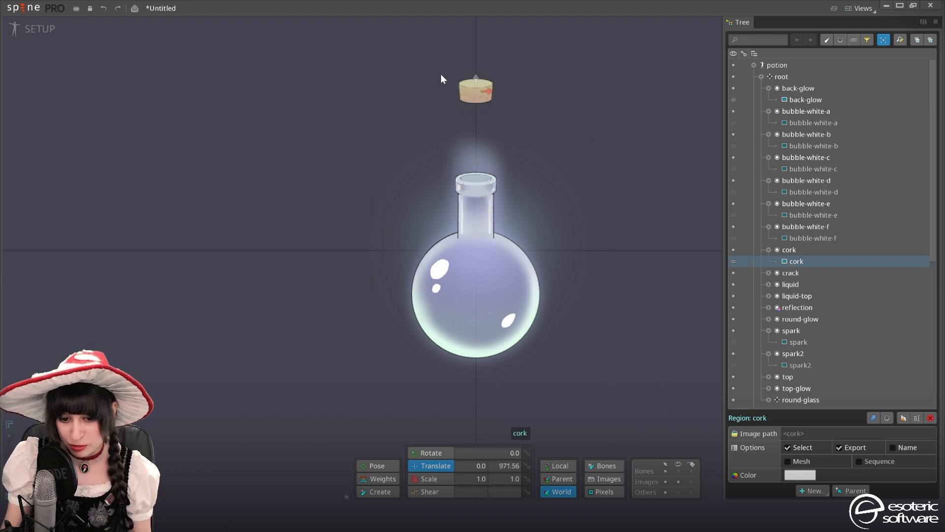
Move the bottle neck image, top, away from its glow to about X 209, Y 434
left_click(477, 191)
left_click_drag(476, 195, 603, 148)
scroll(460, 238, "up", 4)
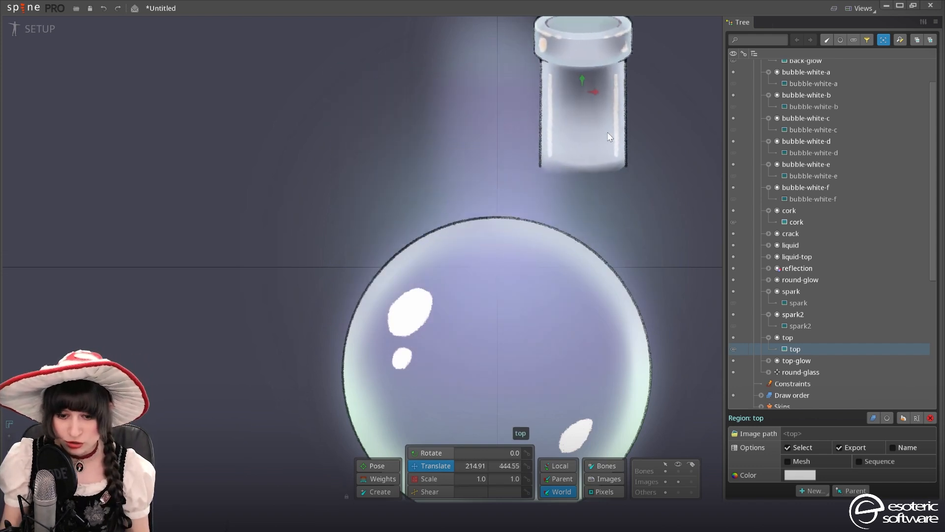
scroll(587, 158, "down", 4)
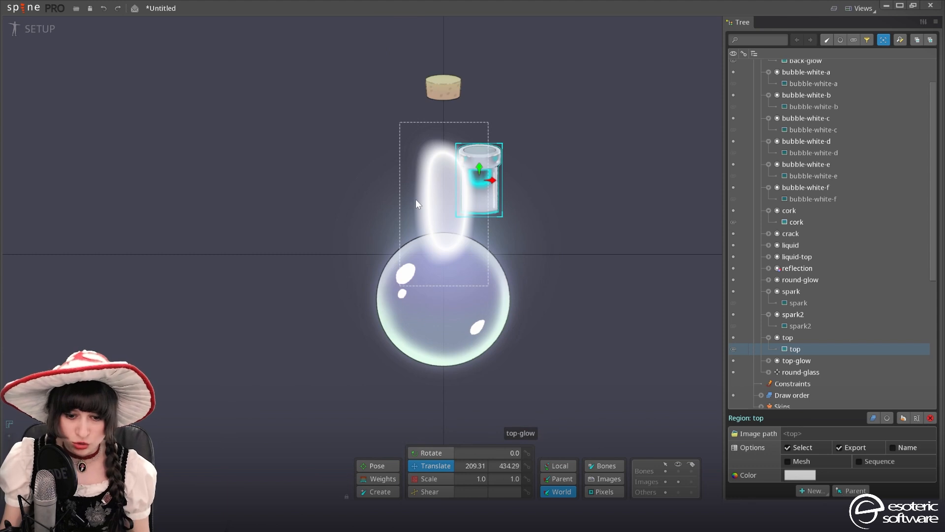
Pull the three glow images off the bottle, placing round-glow at about X -1351, Y -496 and back-glow at about X 1168, Y -348
left_click(416, 198)
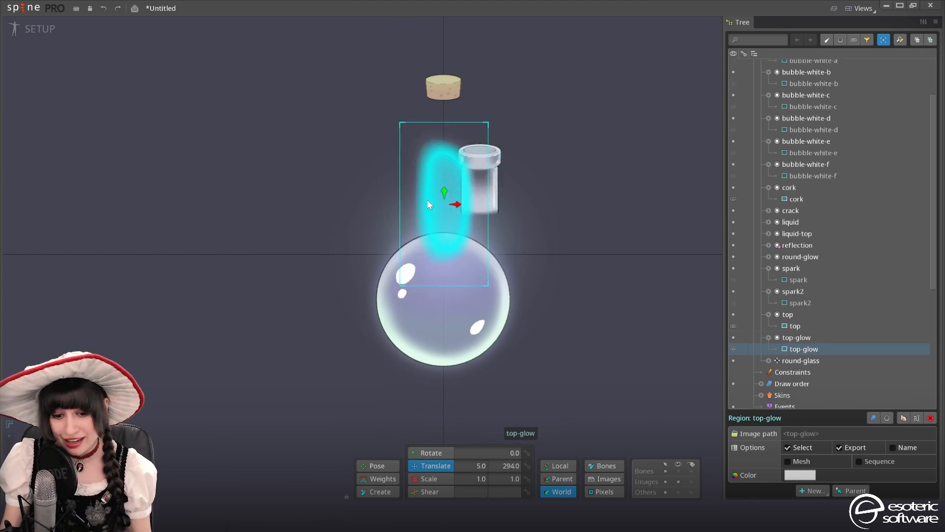
left_click_drag(427, 199, 573, 143)
left_click_drag(402, 221, 555, 237)
left_click_drag(359, 320, 226, 330)
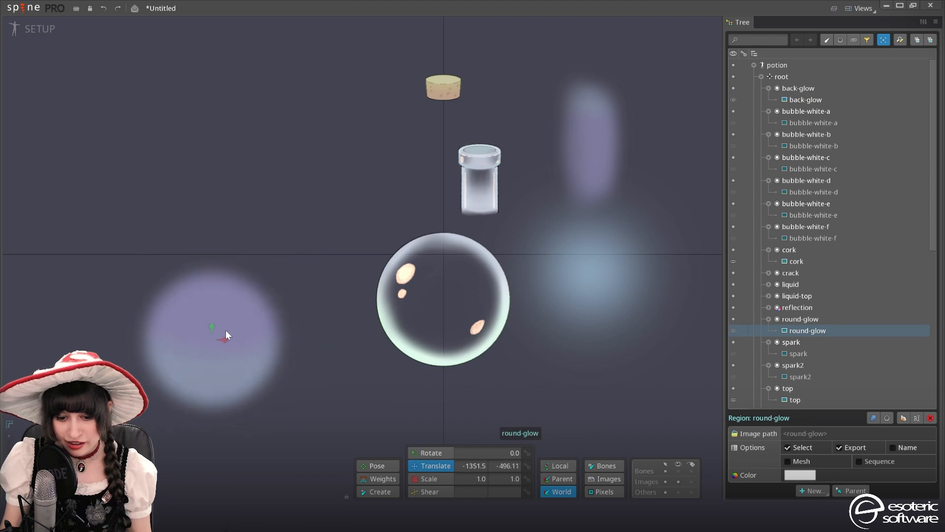
left_click_drag(622, 298, 668, 347)
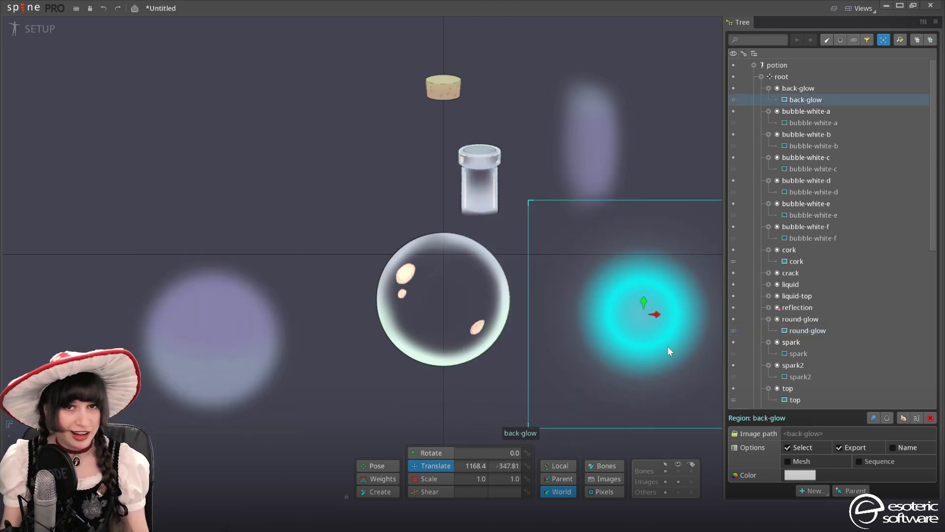
Move round-glass to about X 362, Y -89 and reflection to about X 111, Y -313, and show the reflection slot's blending setting
left_click(490, 336)
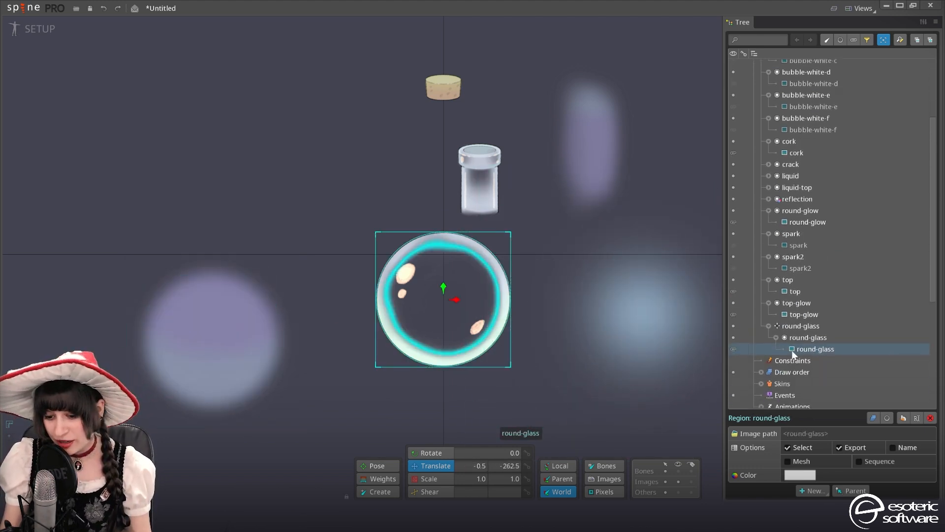
scroll(411, 317, "up", 3)
left_click_drag(554, 223, 673, 166)
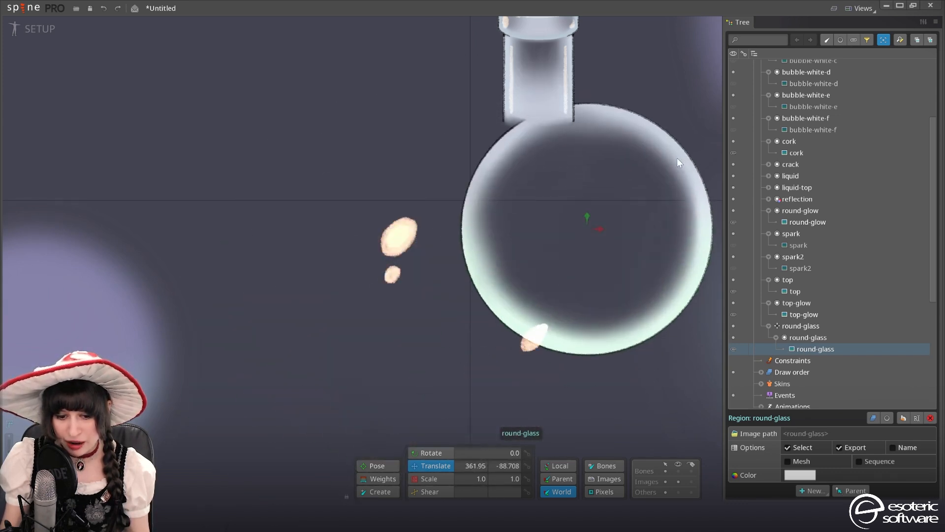
left_click_drag(410, 235, 450, 253)
left_click(869, 202)
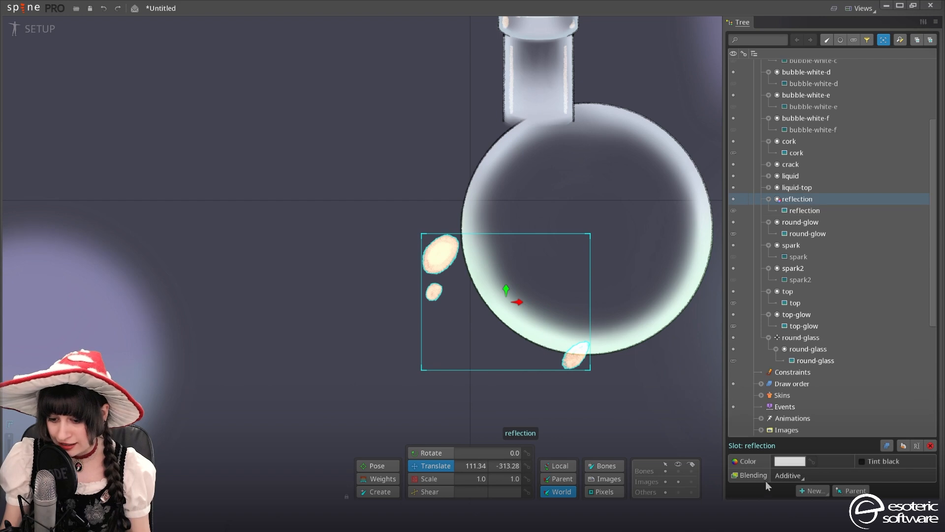
Preview the blue, red and white skins on the whole potion one after another
scroll(479, 302, "down", 2)
scroll(479, 302, "down", 2)
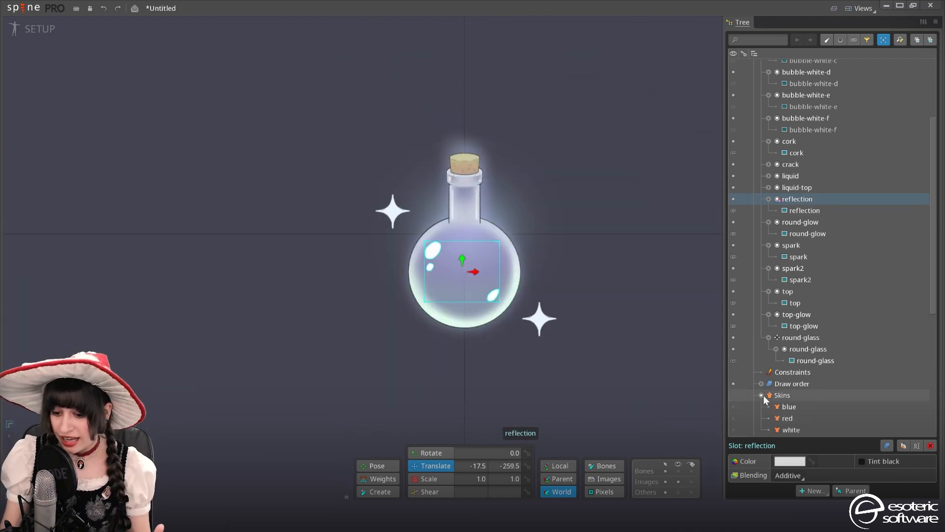
scroll(778, 382, "down", 3)
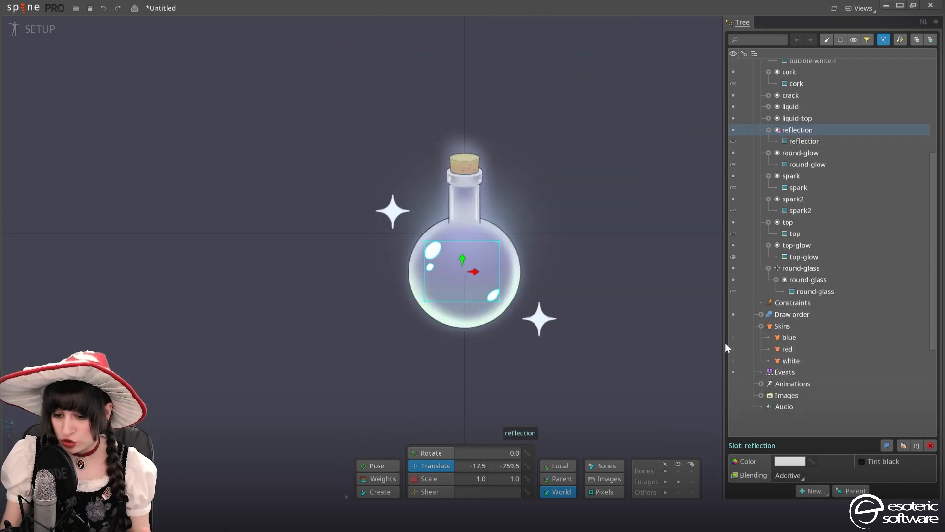
left_click(733, 337)
scroll(468, 311, "up", 4)
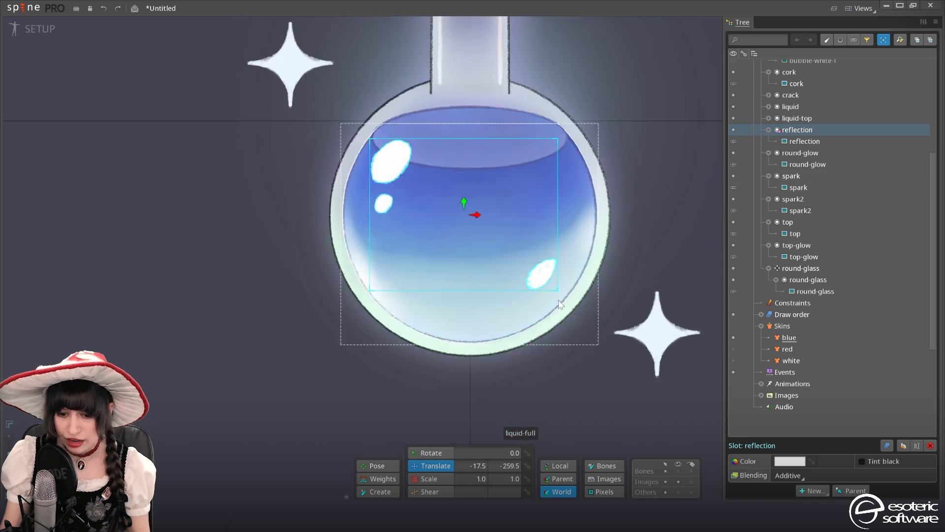
left_click(733, 349)
left_click(732, 361)
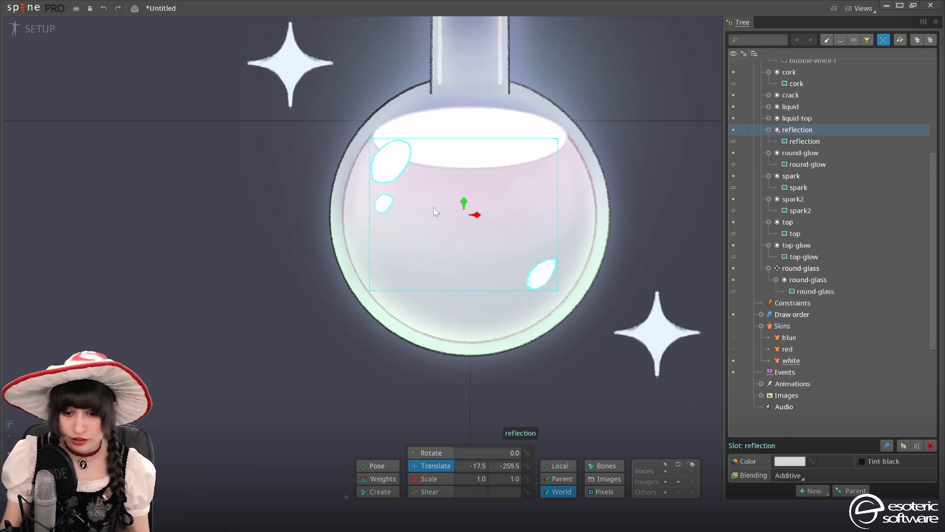
Select the white skin and compare the red and blue skins on the potion, ending with red active
left_click(788, 363)
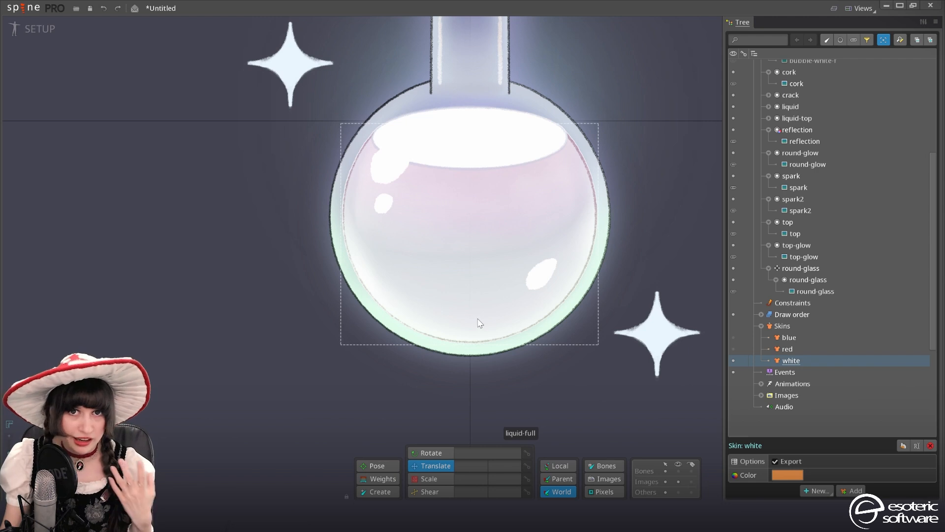
left_click(733, 349)
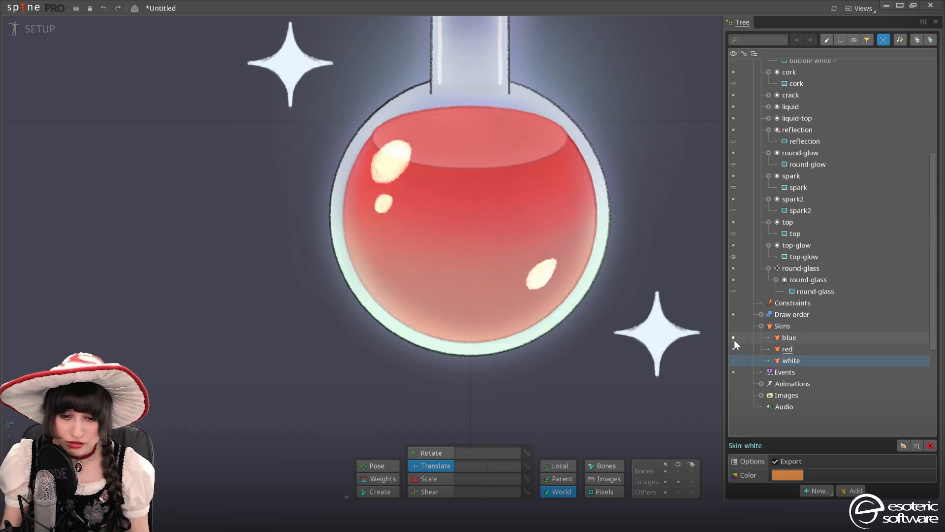
left_click(734, 339)
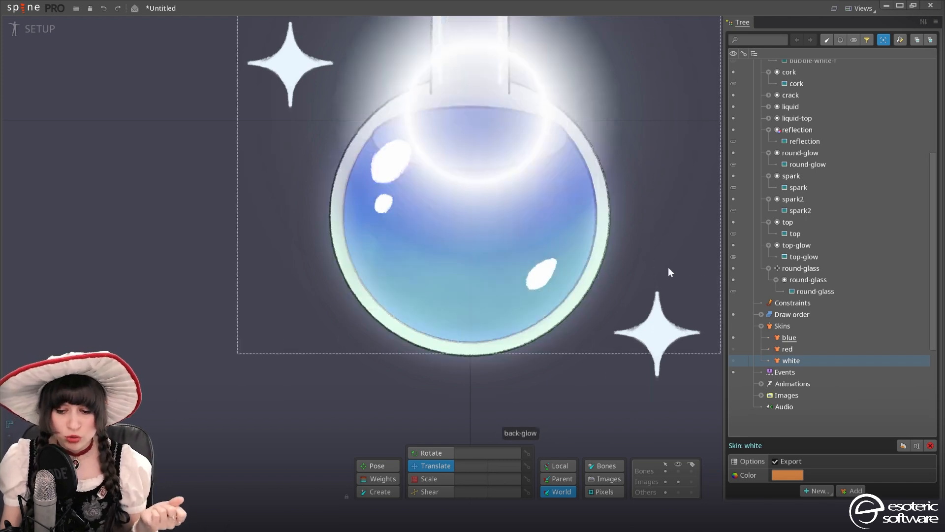
left_click(731, 349)
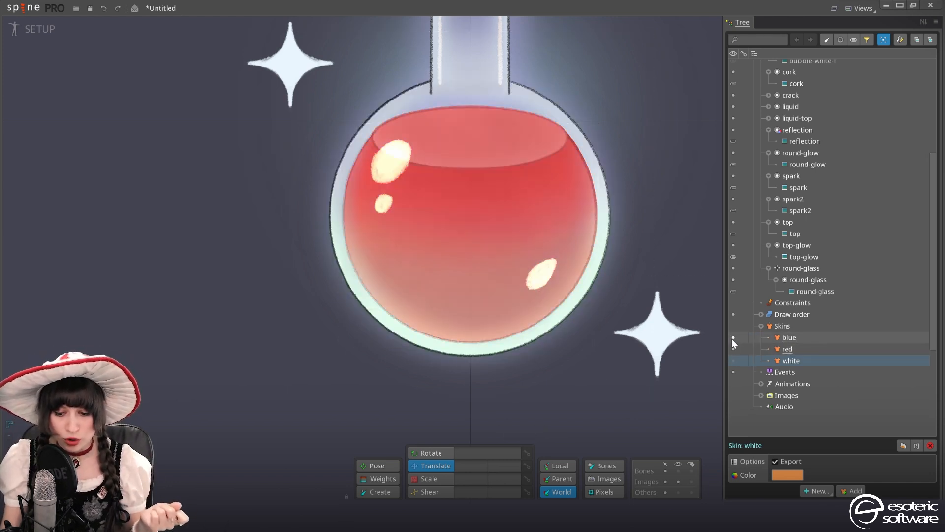
left_click(732, 338)
left_click(732, 349)
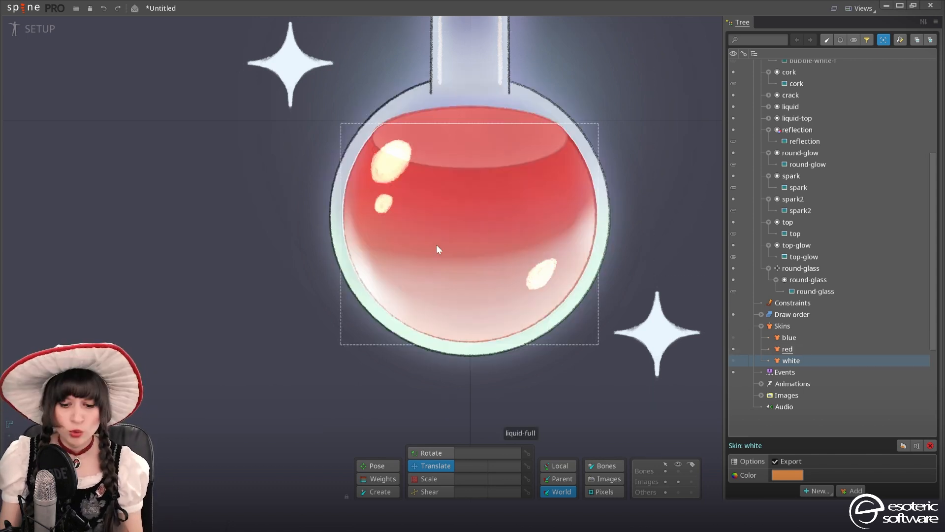
Select the slot that holds the liquid-full image and enable Tint black on it
left_click(433, 237)
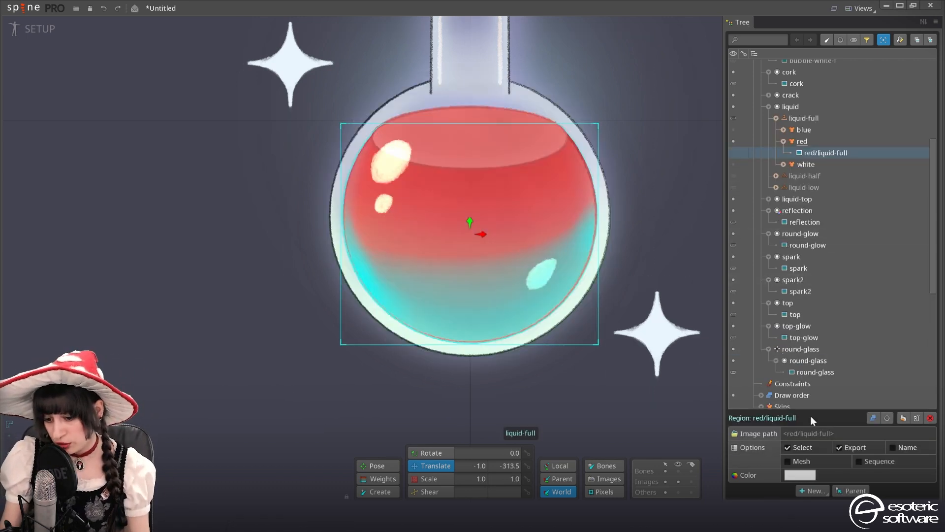
left_click(819, 145)
left_click(807, 122)
left_click(795, 107)
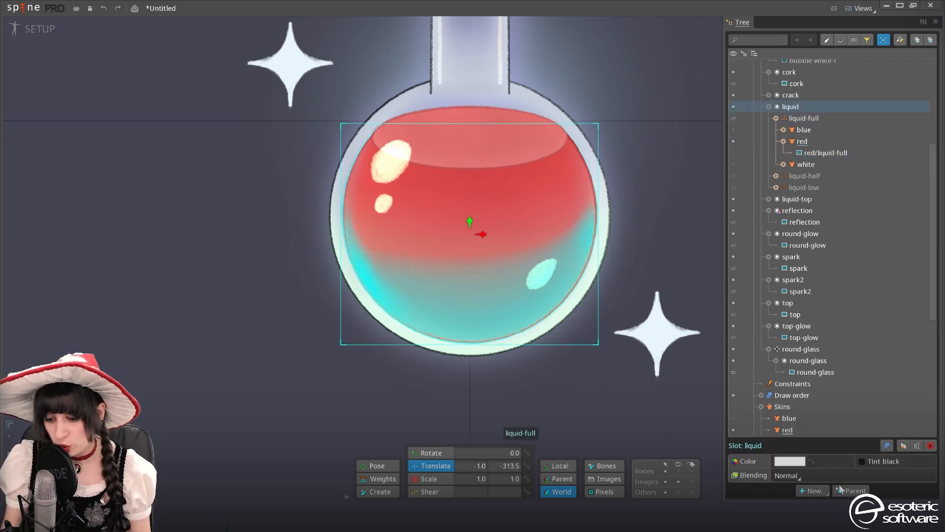
left_click(863, 462)
Set the liquid slot's dark color to yellow FFDB18
left_click(818, 461)
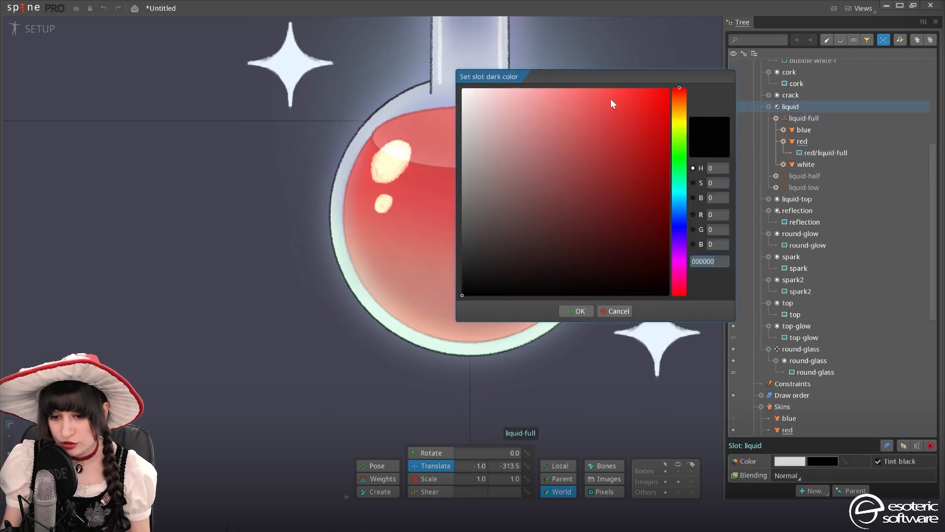
left_click_drag(633, 84, 731, 130)
mouse_move(751, 147)
left_mouse_down()
mouse_move(771, 146)
mouse_move(747, 133)
left_mouse_up()
left_click_drag(747, 123, 831, 151)
left_click_drag(859, 222, 859, 194)
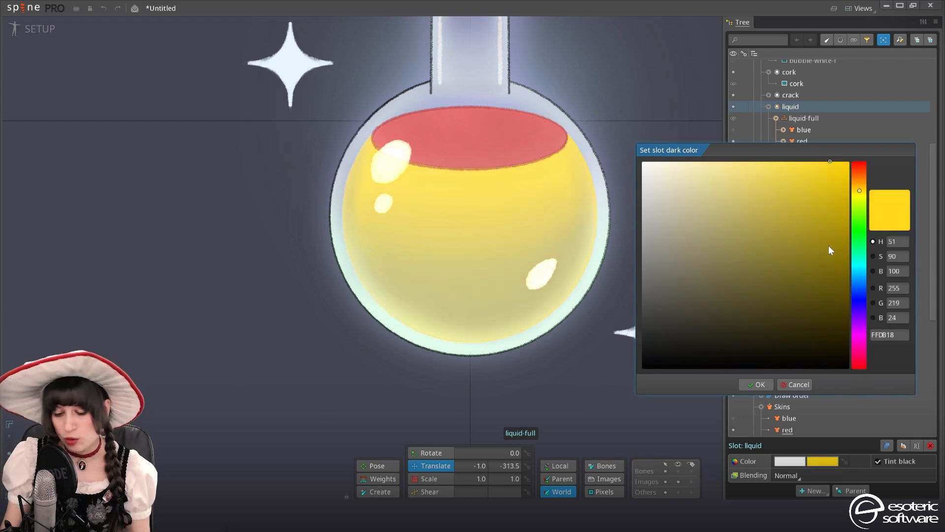
left_click(748, 382)
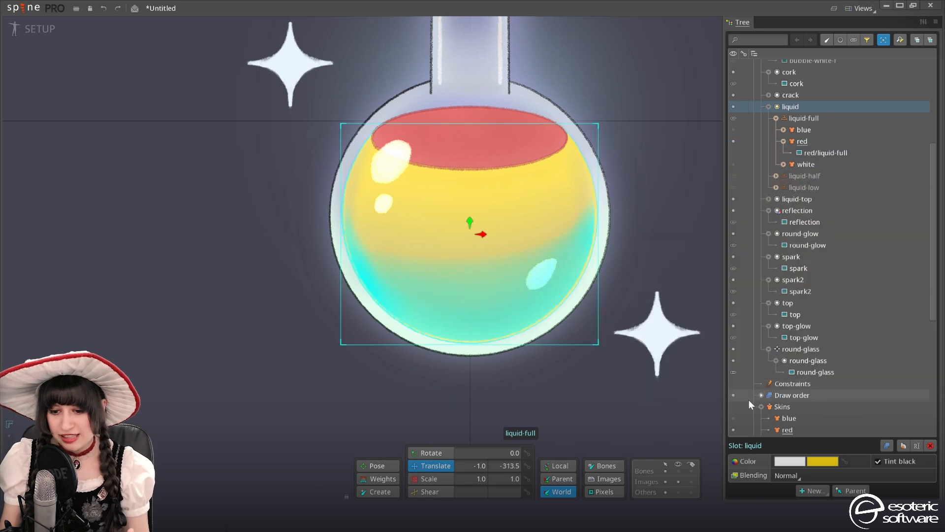
Activate the white skin and set the color of its liquid-full attachment to red FF4242
scroll(792, 306, "down", 5)
left_click(790, 257)
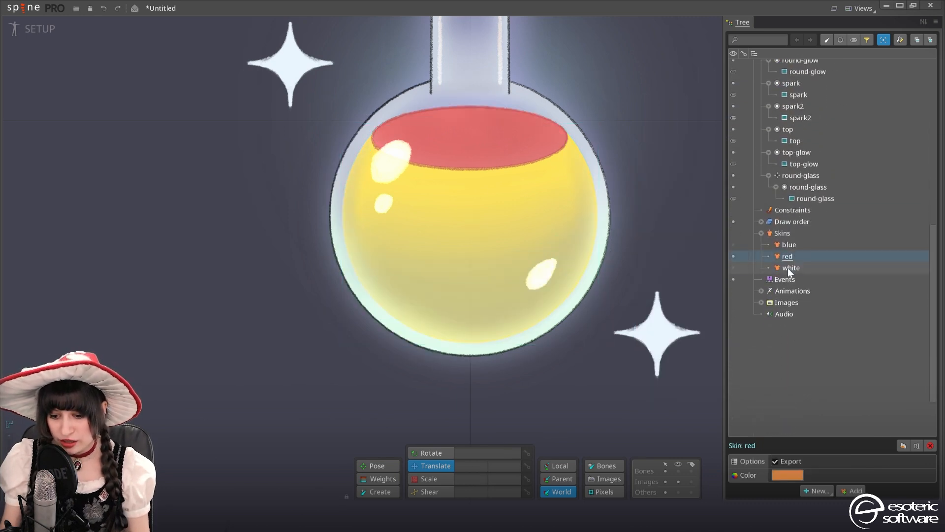
left_click(734, 268)
left_click(494, 276)
left_click(500, 277)
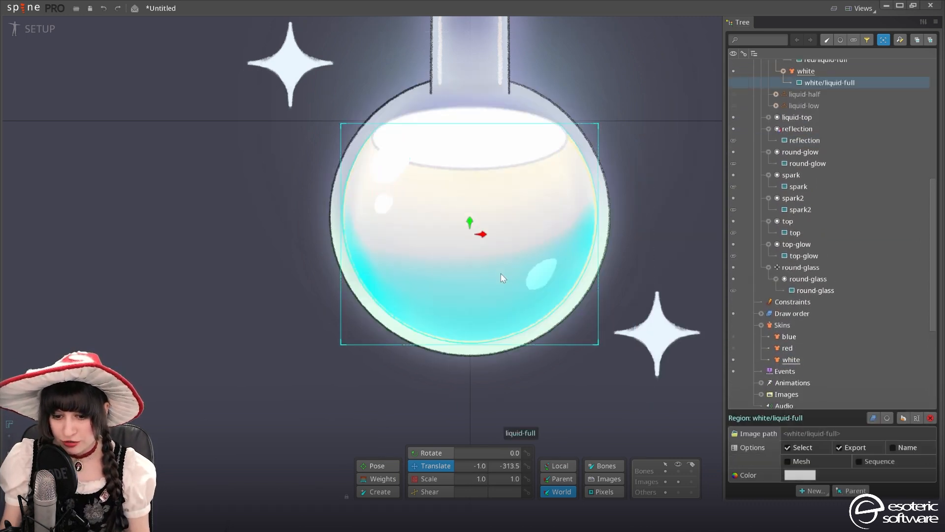
left_click(809, 476)
left_click_drag(682, 232, 813, 110)
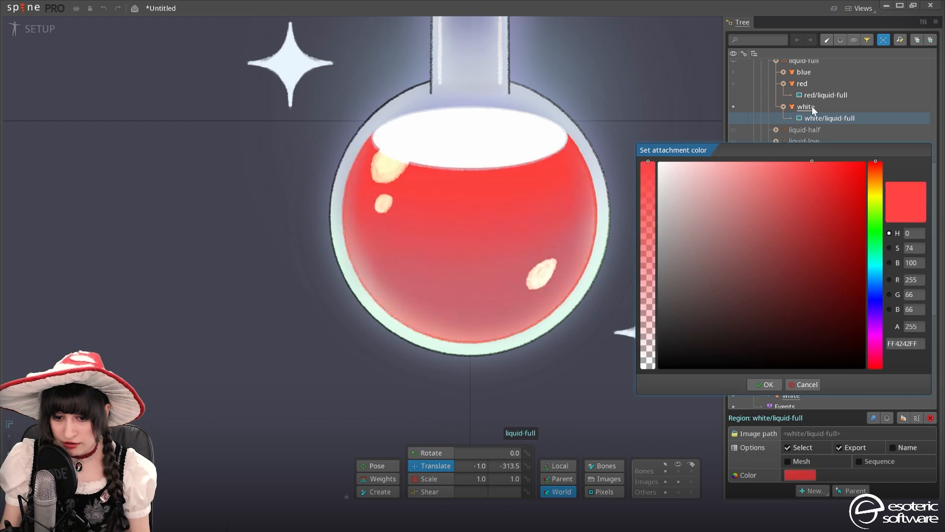
left_click(765, 384)
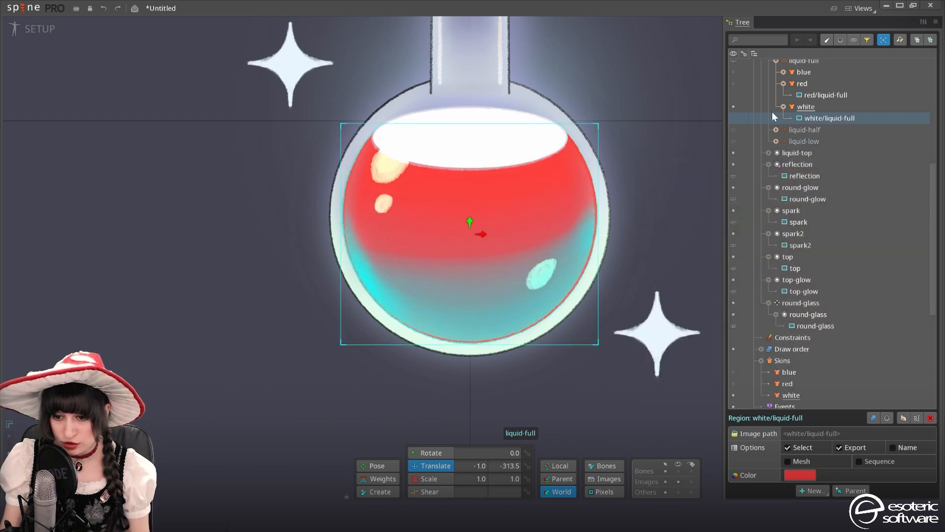
Clear the selection and preview the blue skin, followed by the red skin, to compare the tinted liquid
scroll(762, 198, "up", 2)
scroll(761, 198, "up", 1)
left_click(801, 128)
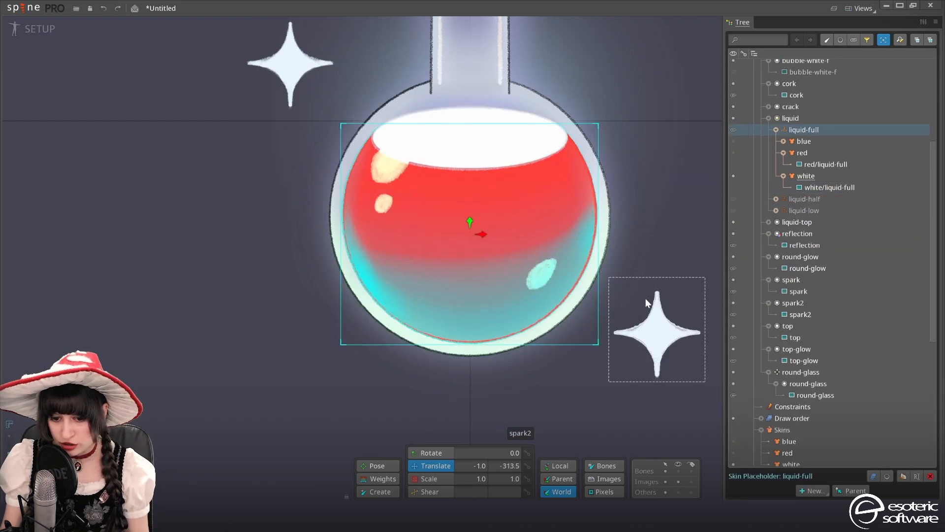
left_click_drag(635, 289, 628, 332)
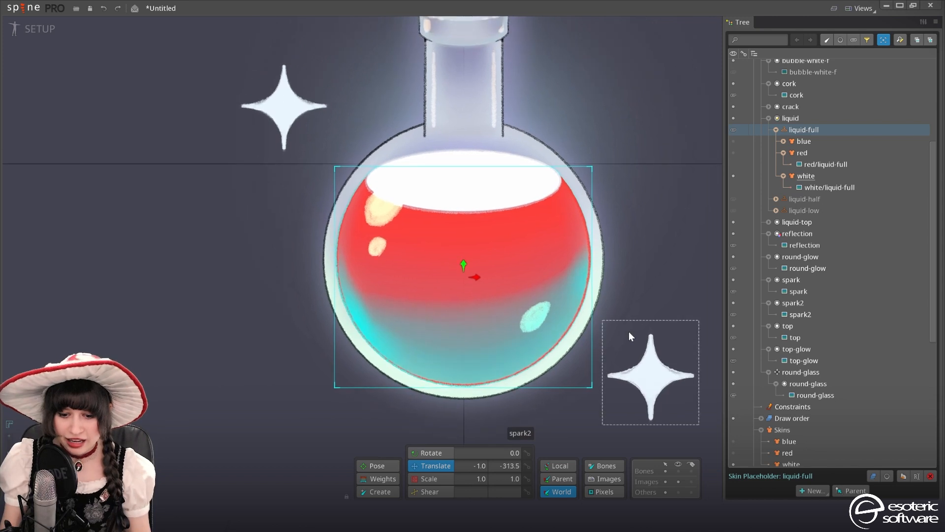
key("Escape")
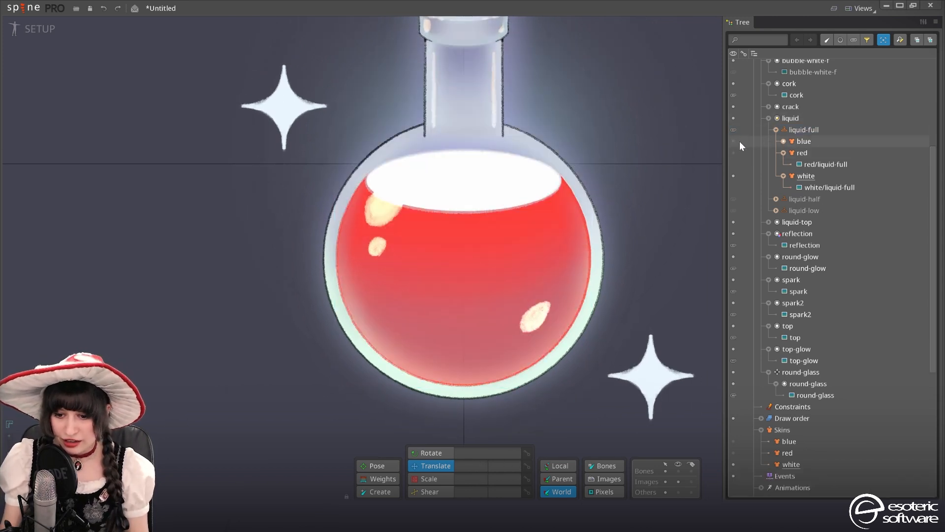
left_click(736, 140)
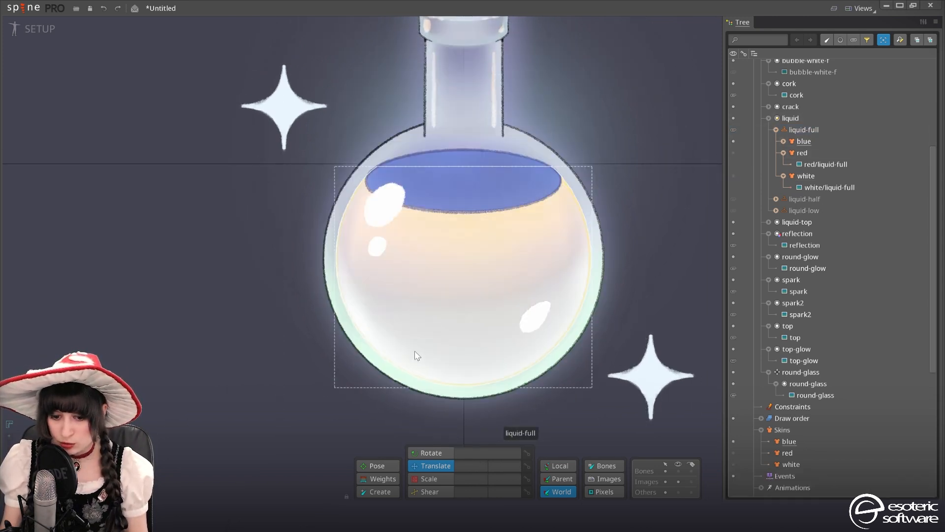
left_click(735, 152)
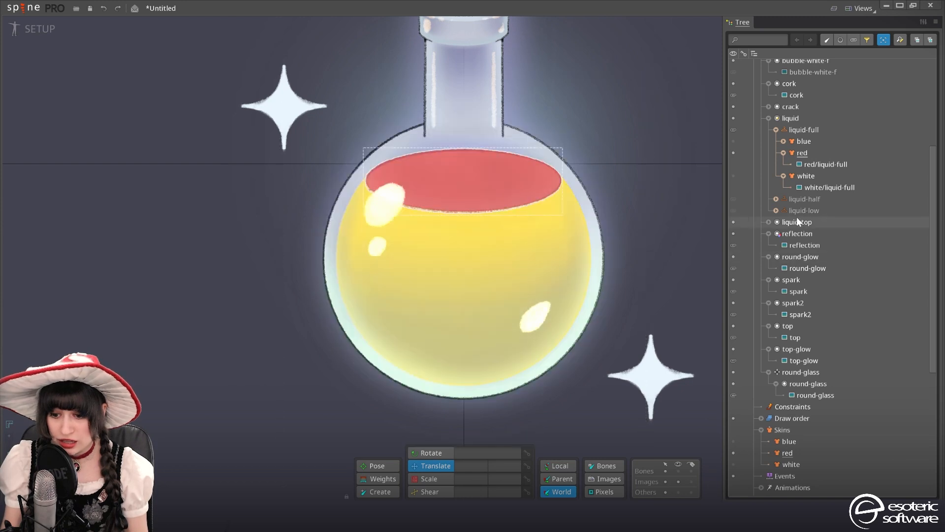
Select the liquid slot and disable Tint black on it
left_click(804, 187)
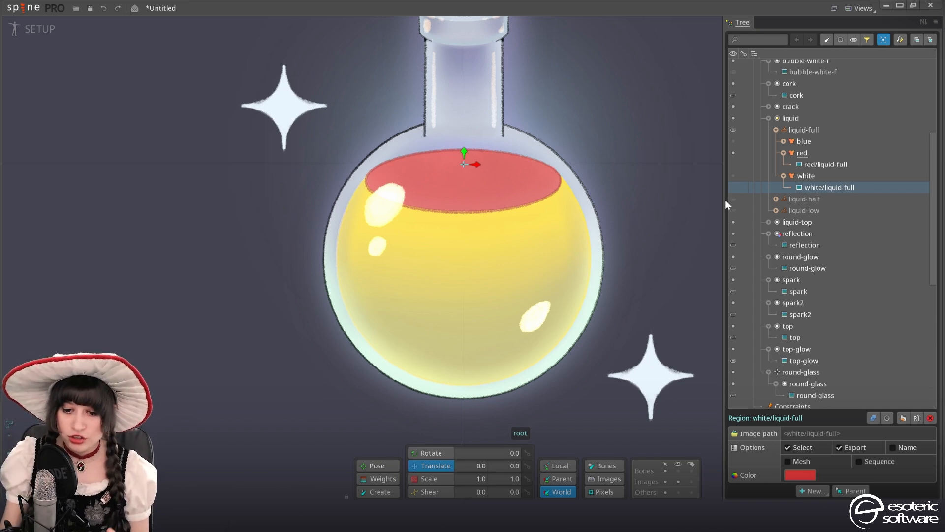
left_click(844, 149)
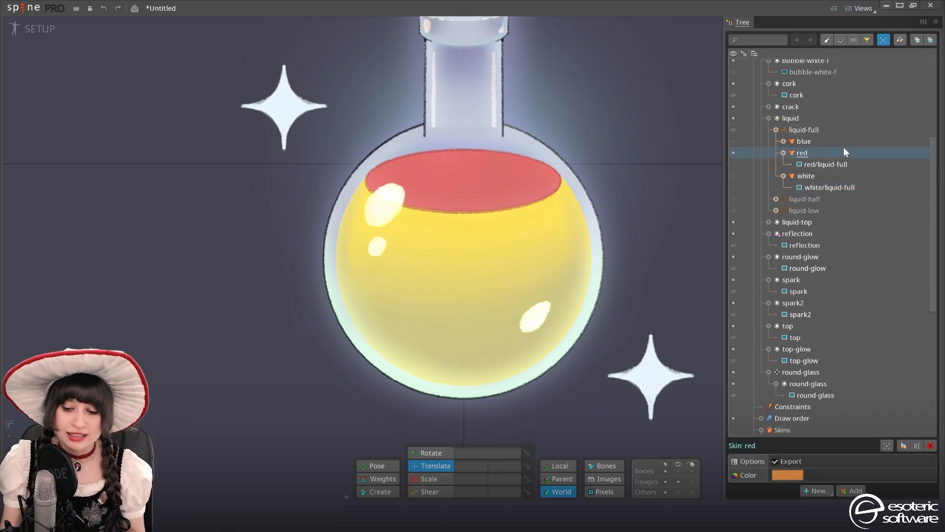
left_click(822, 118)
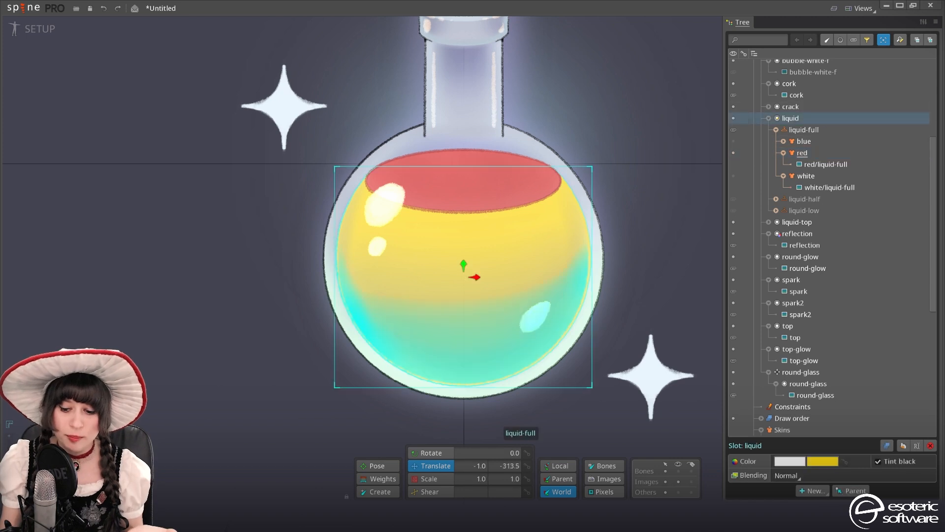
left_click(878, 461)
scroll(501, 332, "down", 2)
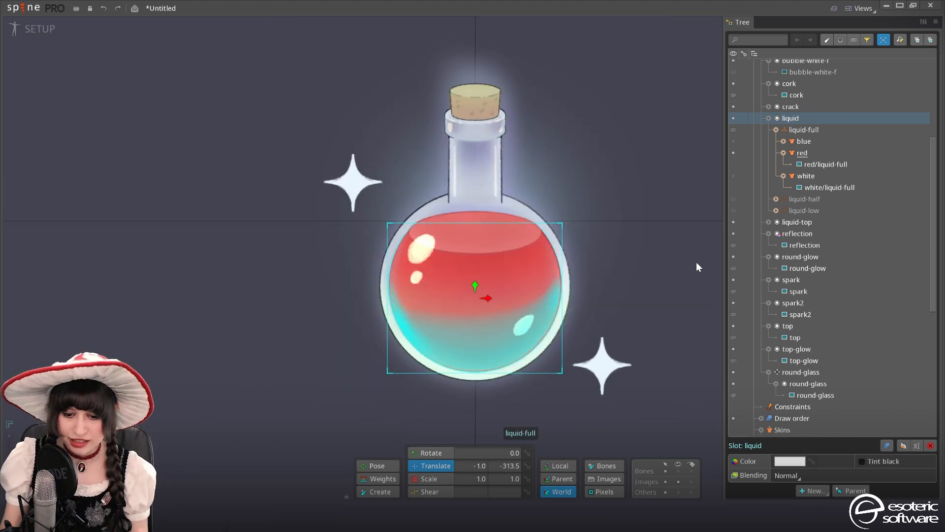
Activate the white skin and set its liquid-full attachment color back to white FFFFFF
left_click(734, 176)
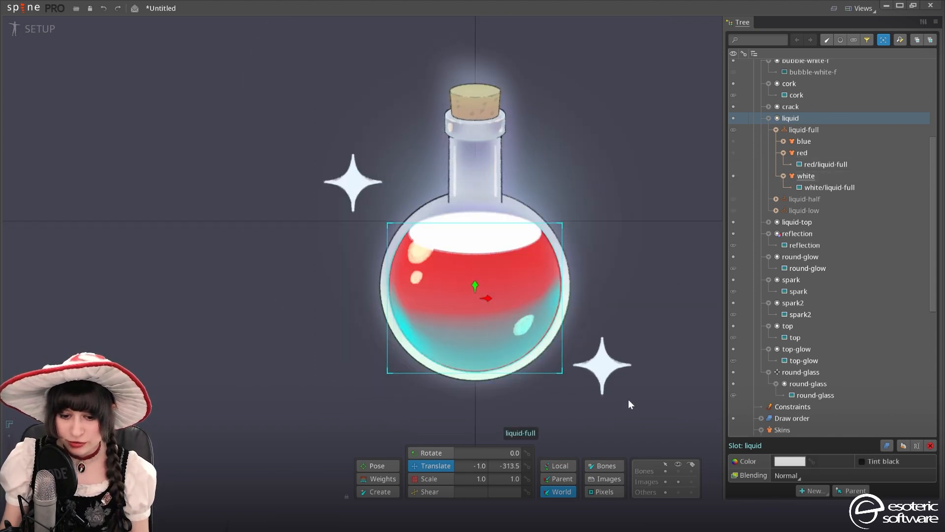
left_click(829, 187)
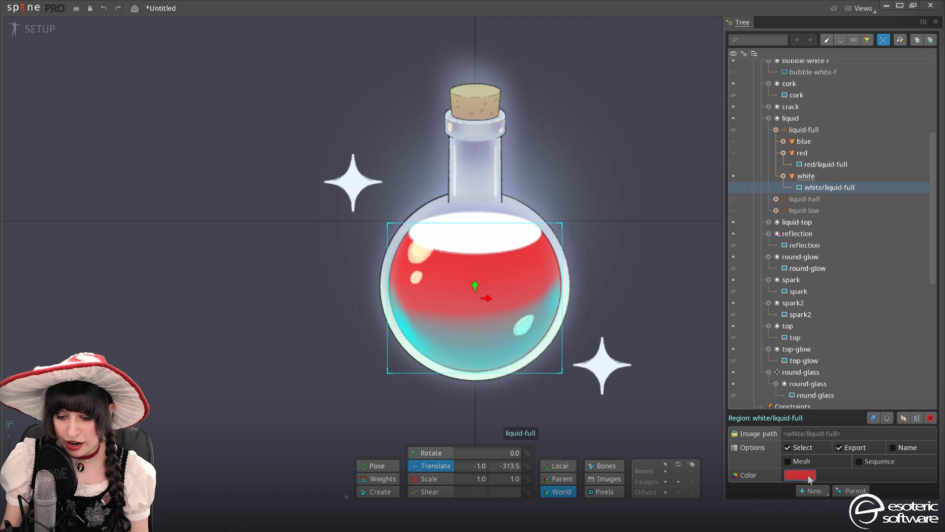
left_click(801, 475)
left_click_drag(689, 270, 577, 113)
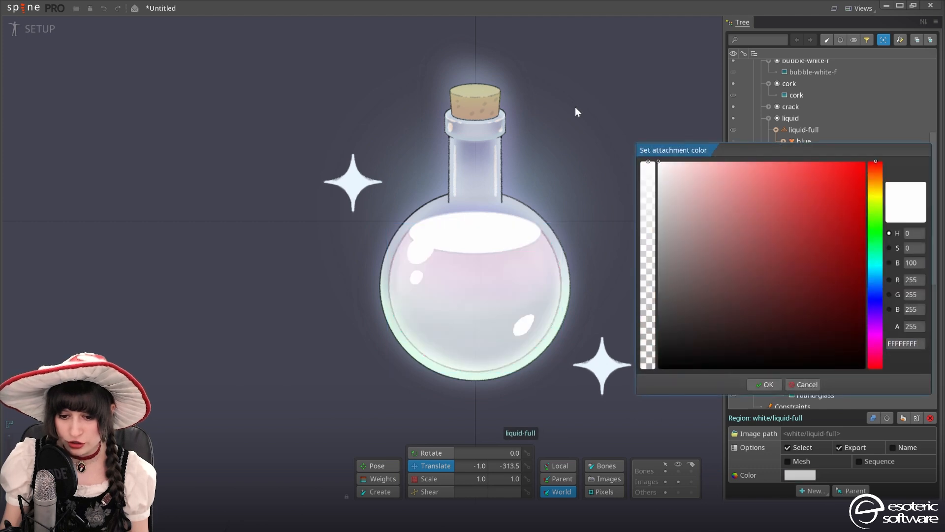
left_click(789, 385)
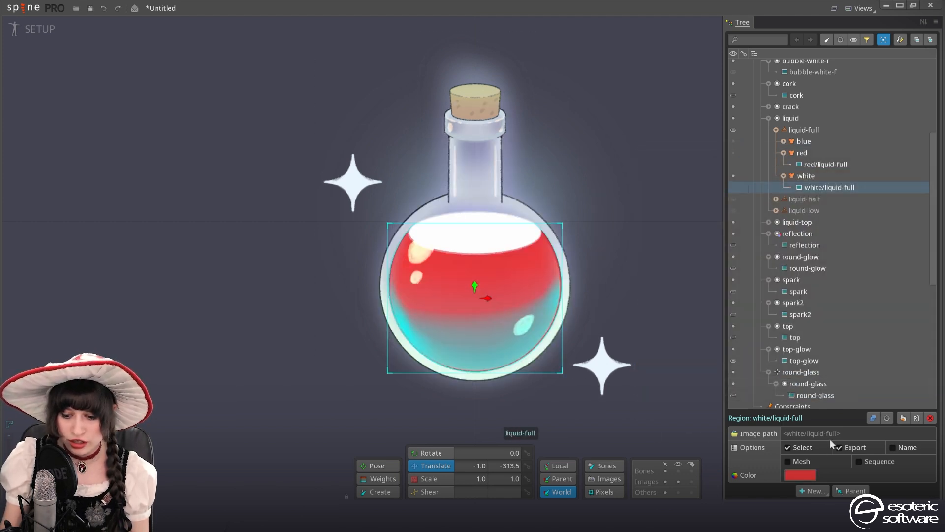
left_click(802, 475)
left_click_drag(704, 271, 646, 112)
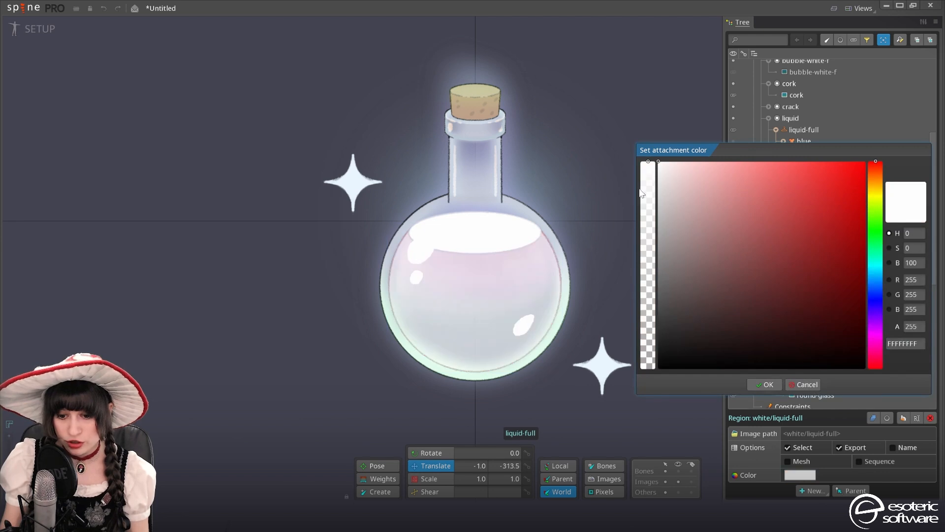
left_click(766, 385)
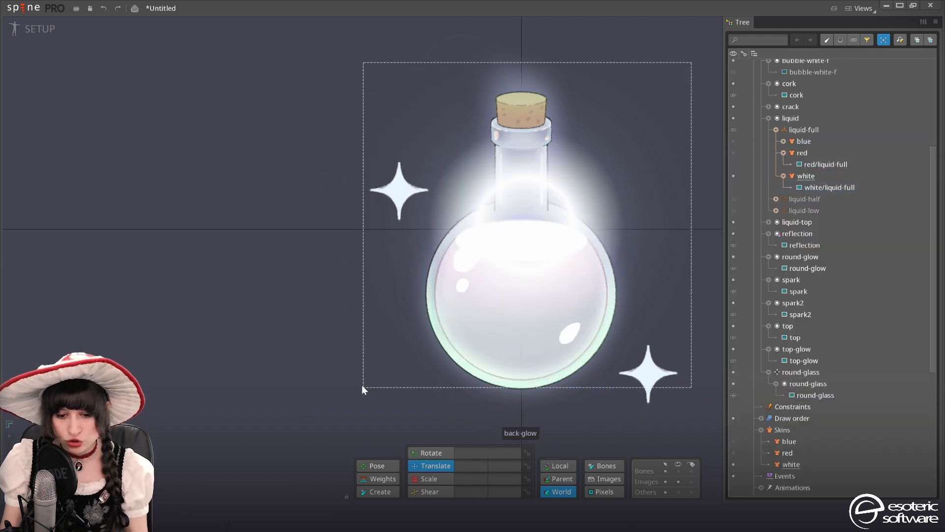
Move the white liquid-full image out of the flask to inspect it separately, and return it to its original position
scroll(467, 290, "down", 2)
left_click(447, 274)
scroll(542, 196, "up", 5)
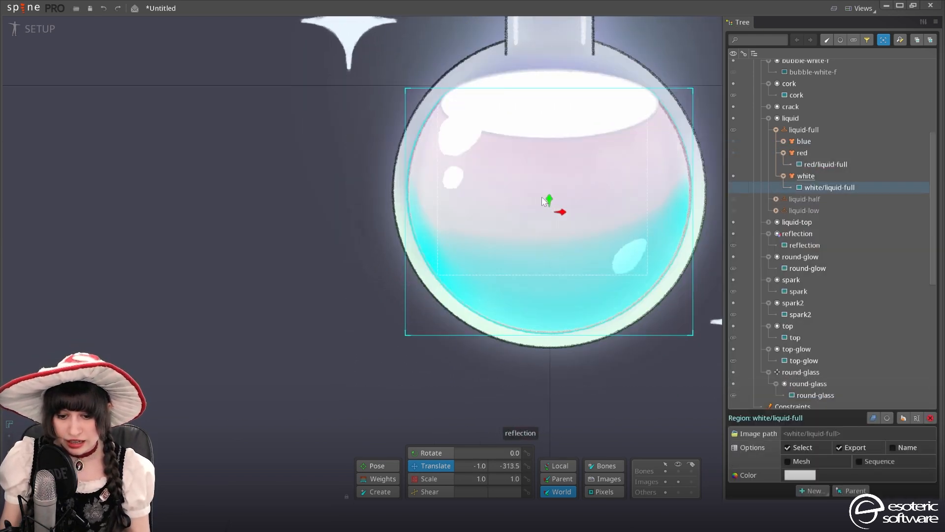
left_click_drag(550, 234, 495, 352)
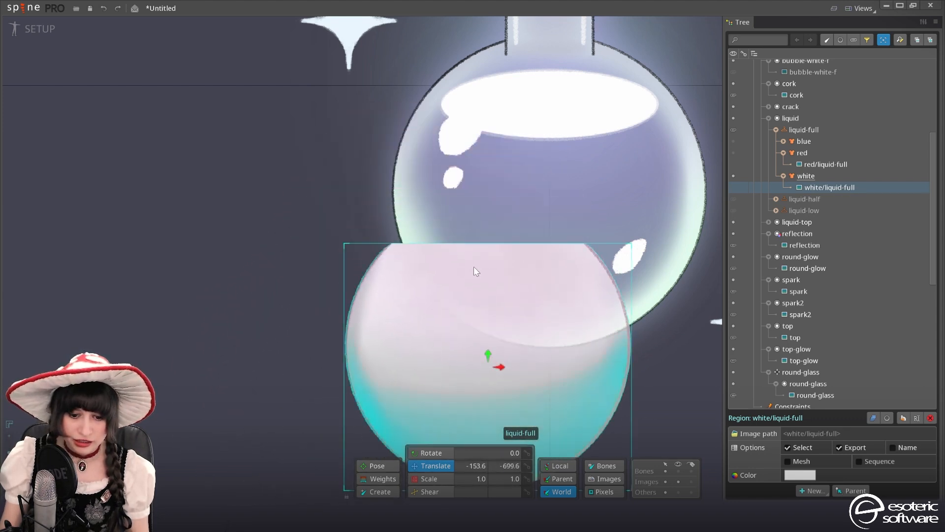
left_click_drag(397, 316, 482, 205)
scroll(530, 291, "down", 2)
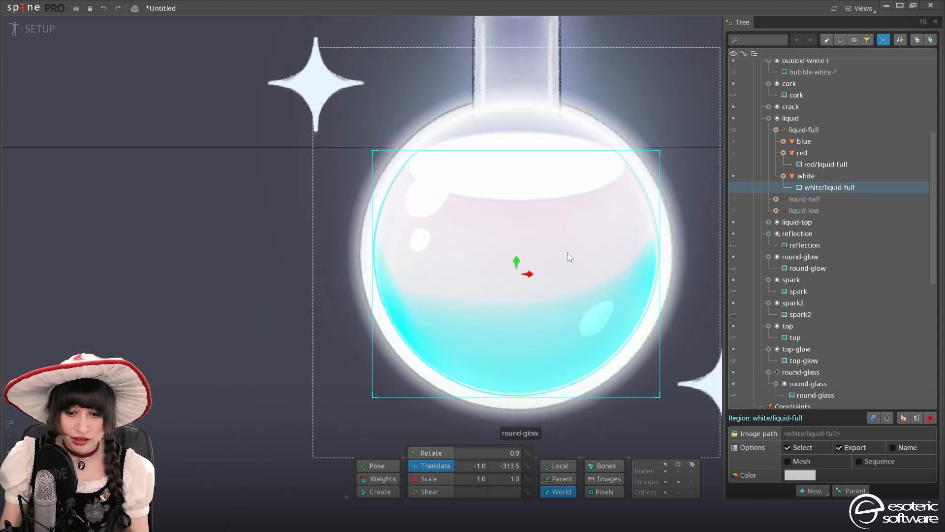
scroll(531, 290, "down", 1)
left_click_drag(480, 262, 331, 271)
left_click_drag(459, 274, 640, 291)
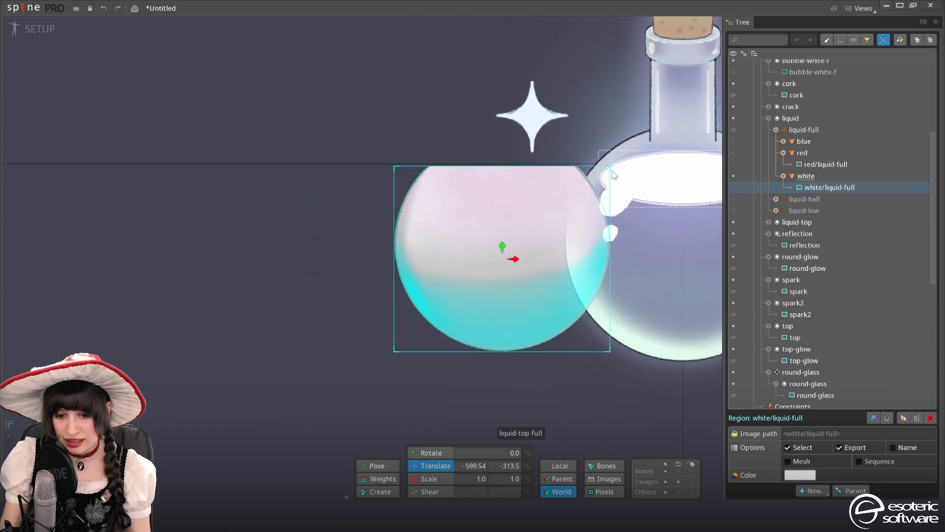
left_click_drag(567, 187, 674, 193)
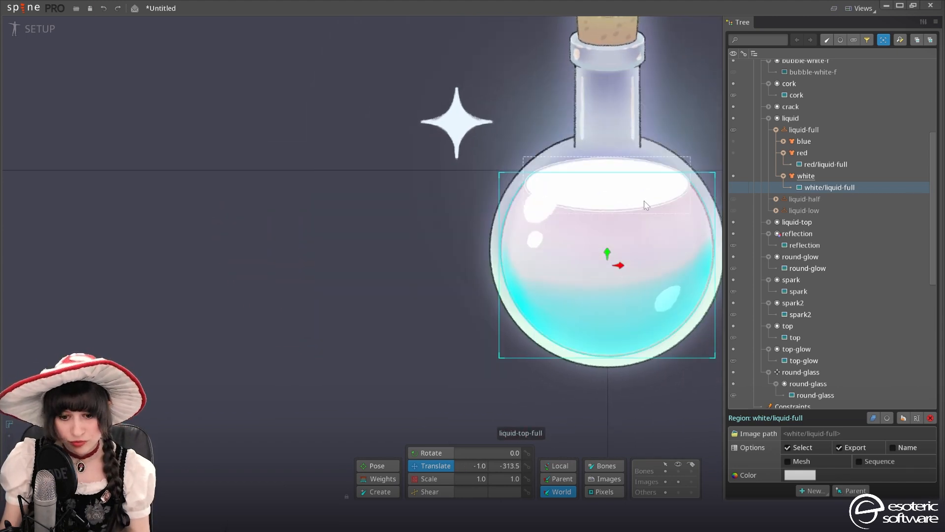
Select the white liquid-top-full image that forms the liquid's surface
scroll(616, 207, "up", 4)
left_click_drag(580, 198, 647, 182)
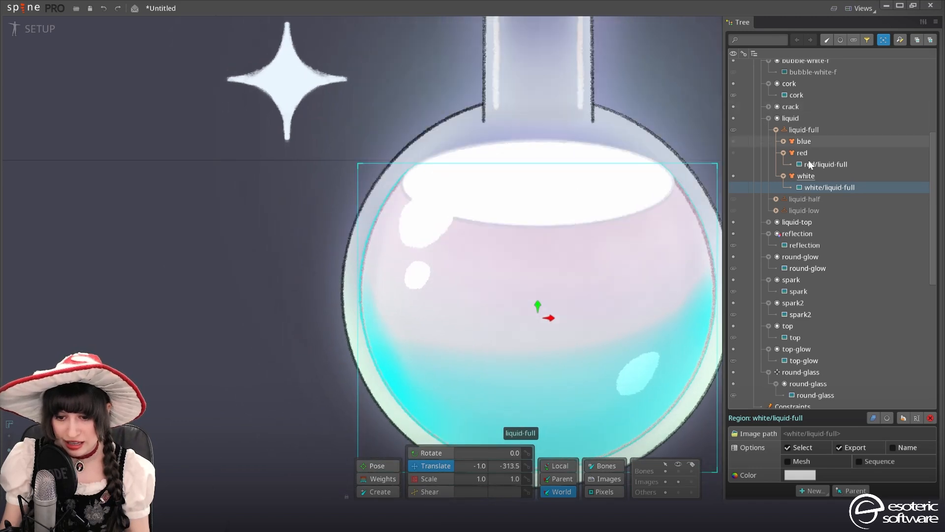
left_click(484, 204)
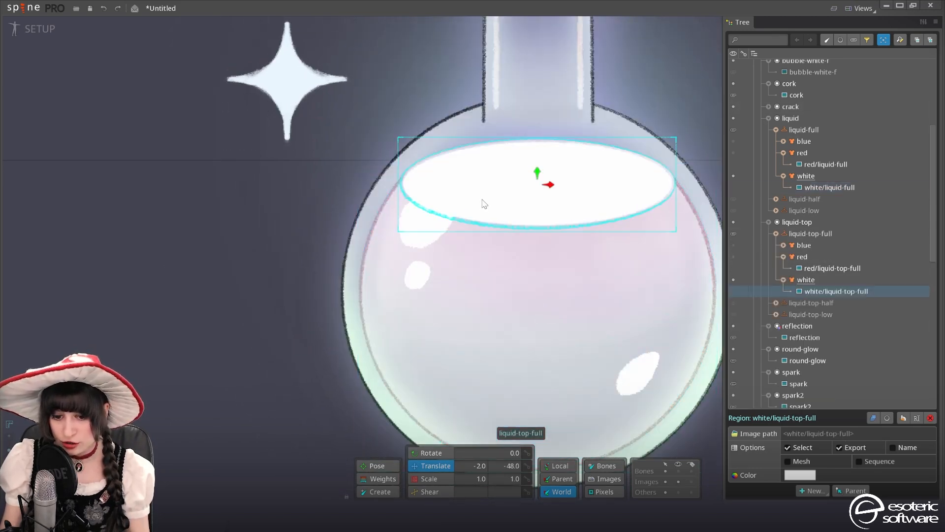
scroll(339, 179, "down", 2)
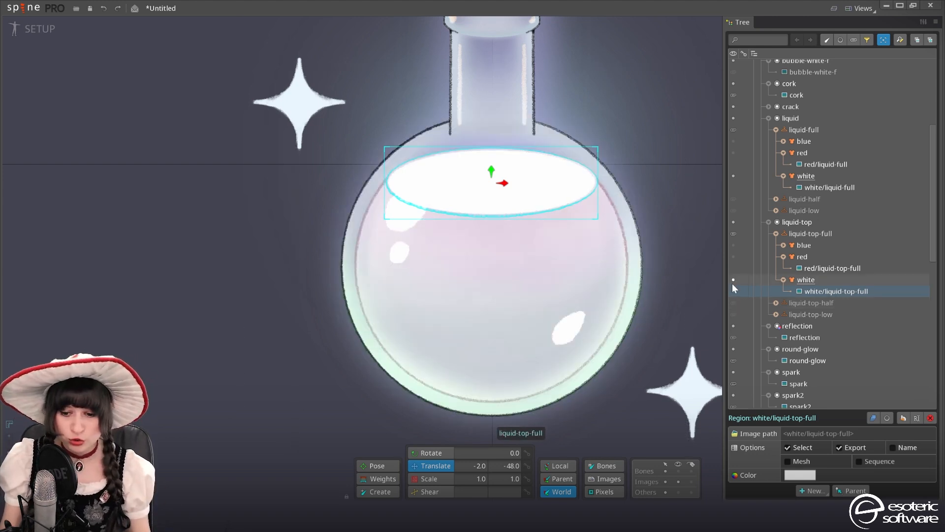
Cycle the liquid-top slot through its half and low levels, and activate the blue skin with the half level shown
left_click(733, 303)
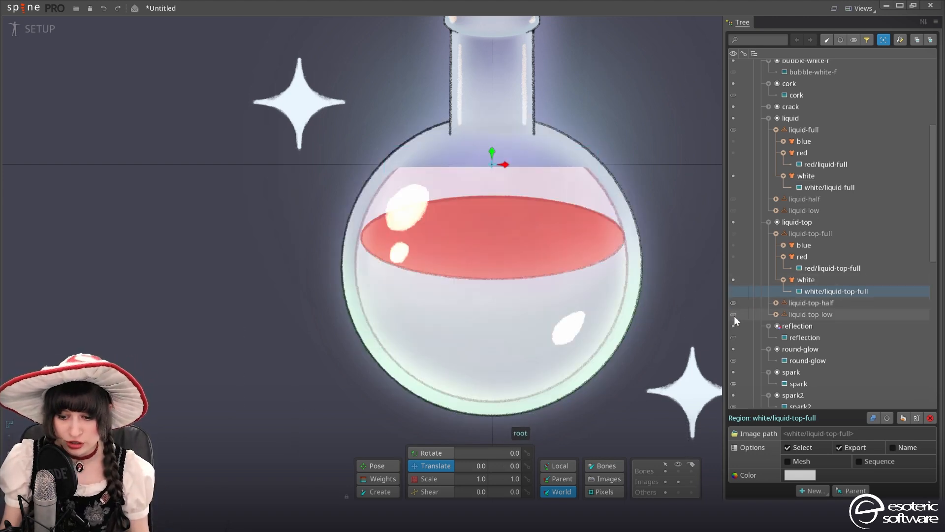
left_click(734, 315)
scroll(580, 297, "down", 4)
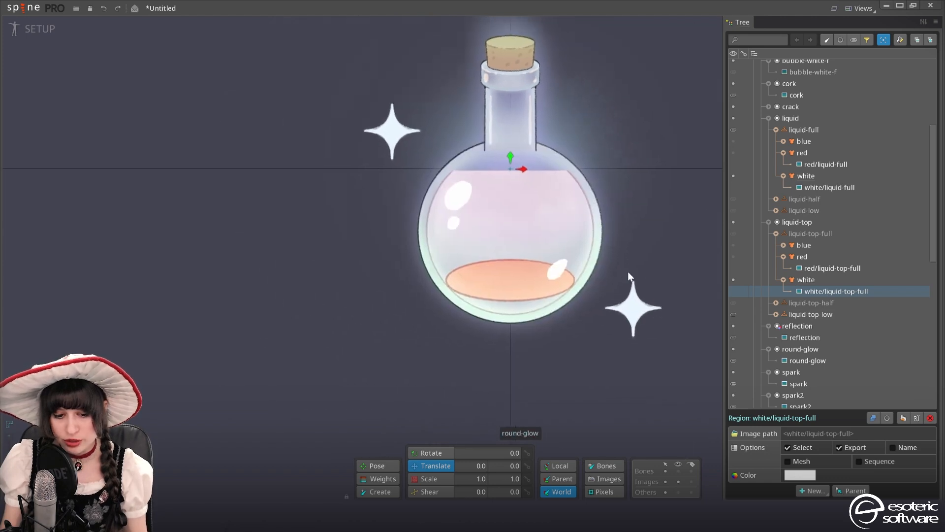
left_click_drag(628, 271, 654, 274)
left_click(502, 284)
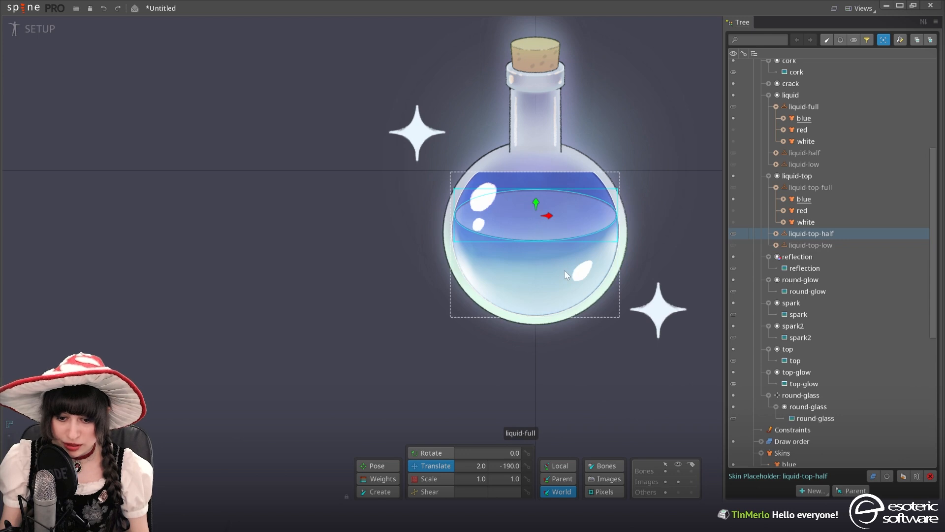
Select the blue liquid-full image and show the liquid-half placeholder in the liquid slot instead
left_click(564, 270)
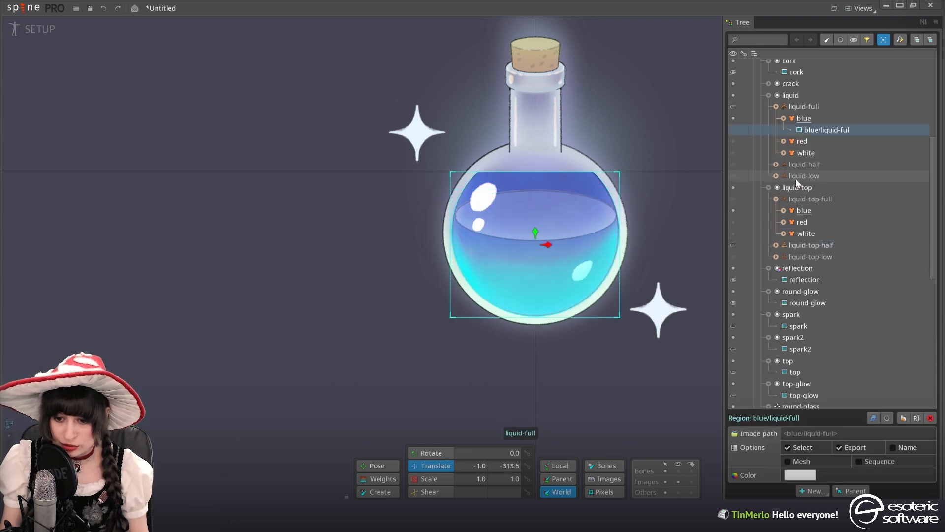
left_click(733, 164)
scroll(487, 365, "down", 4)
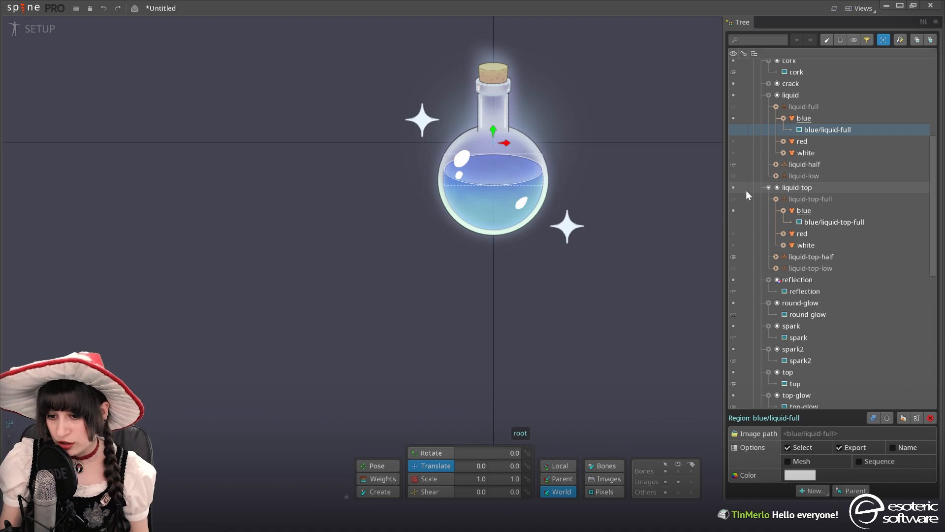
Show liquid-full again under the half-level surface and switch from the blue skin to the white one for comparison
left_click(734, 106)
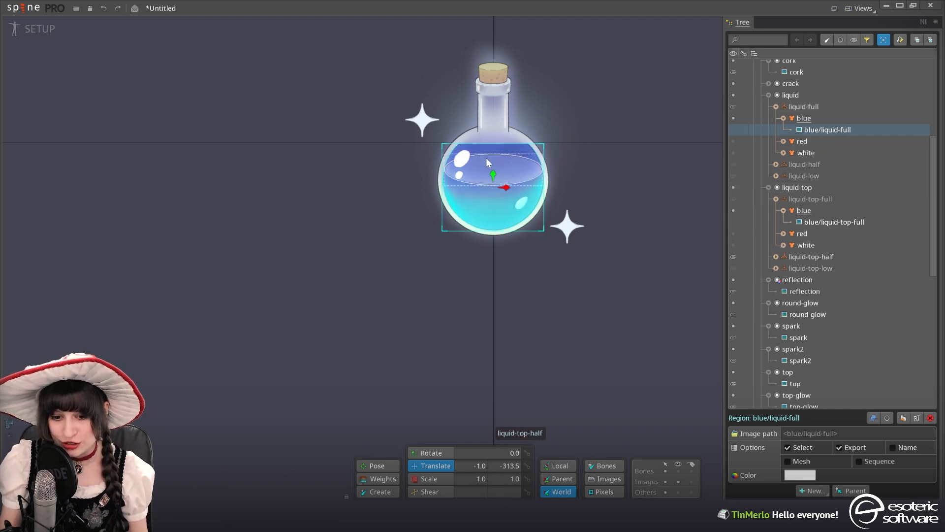
left_click(508, 170)
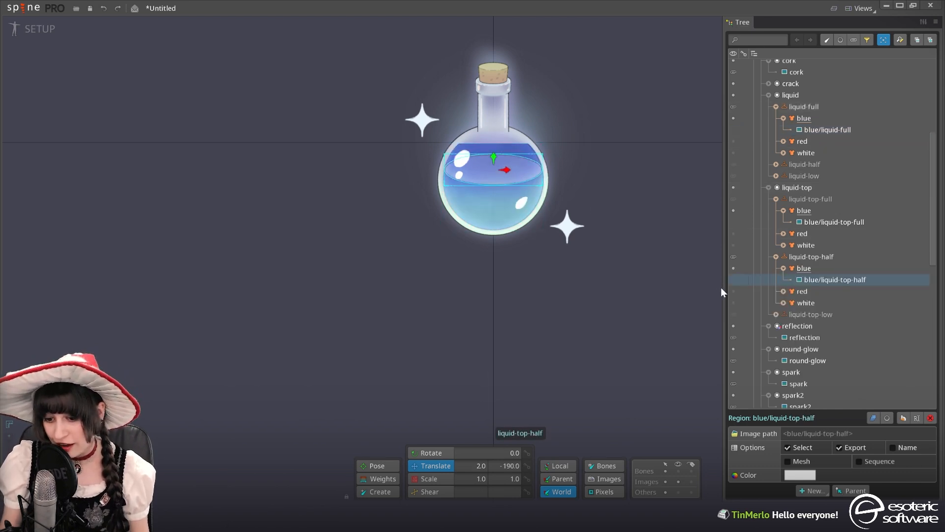
left_click(737, 292)
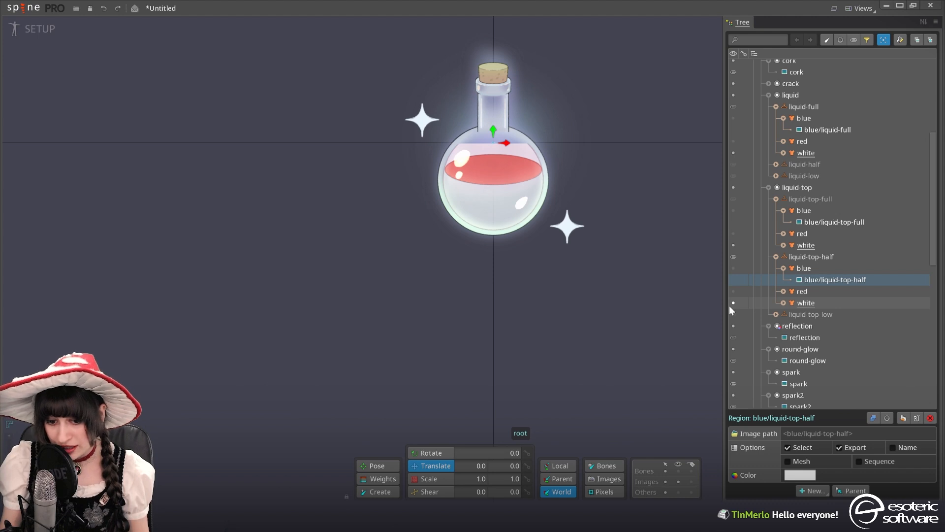
Undo the recent skin and liquid level changes to return to the potion filled with blue liquid
left_click(514, 344)
key("ctrl+z")
left_click_drag(485, 294, 510, 364)
scroll(461, 328, "up", 4)
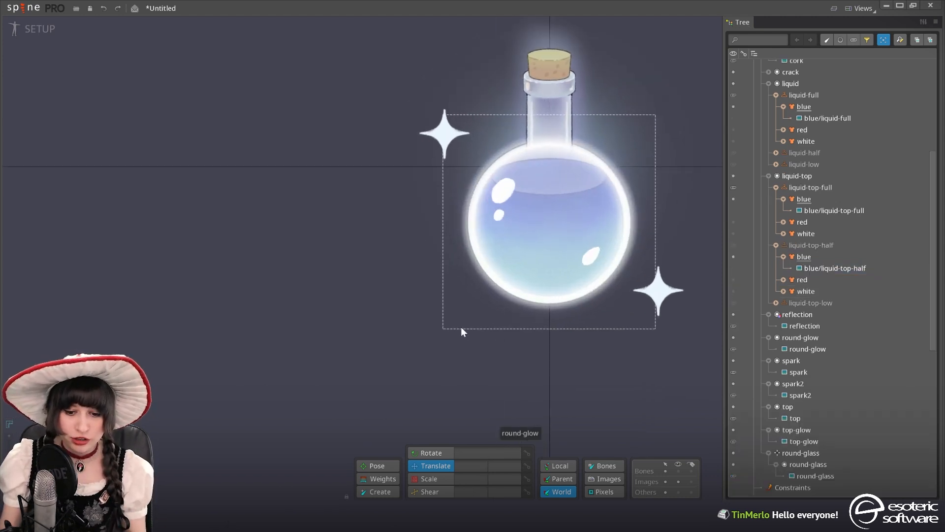
left_click_drag(469, 299, 465, 328)
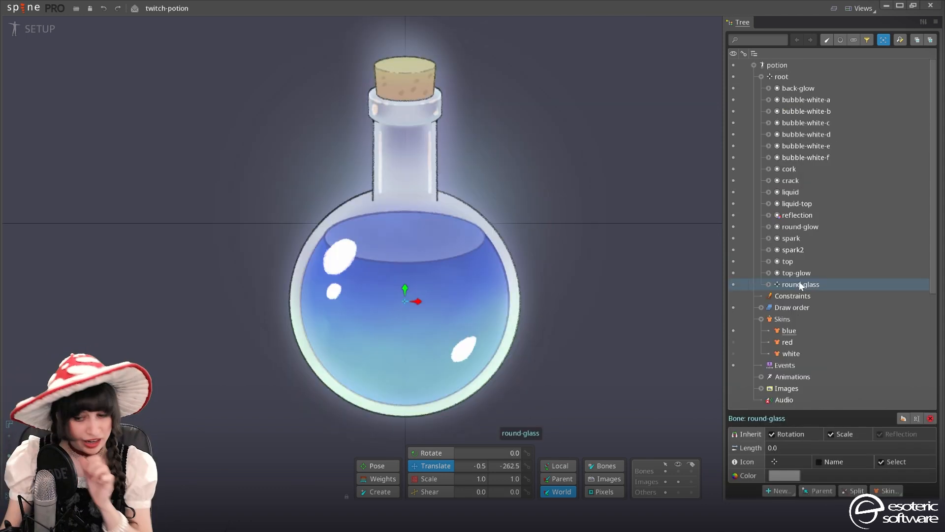
Select the round-glass slot under the round-glass bone and activate the Rotate tool
left_click(768, 285)
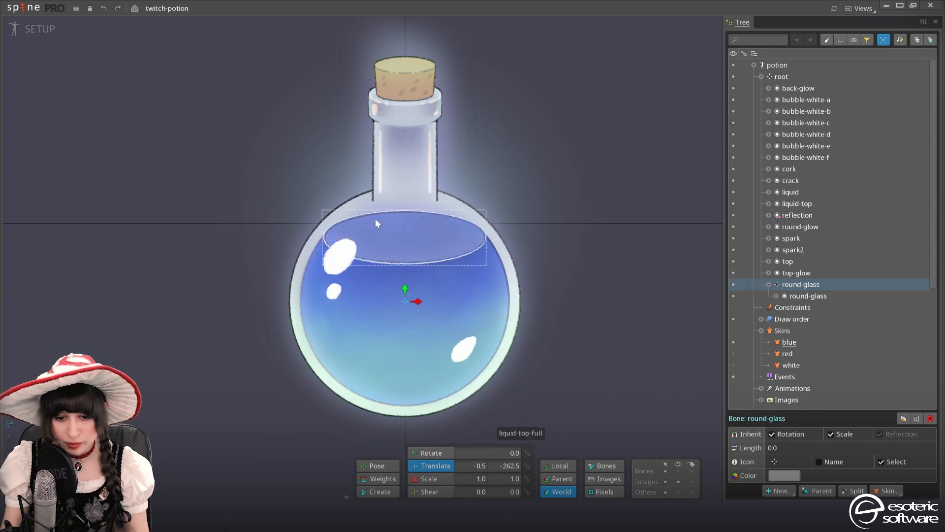
left_click(805, 297)
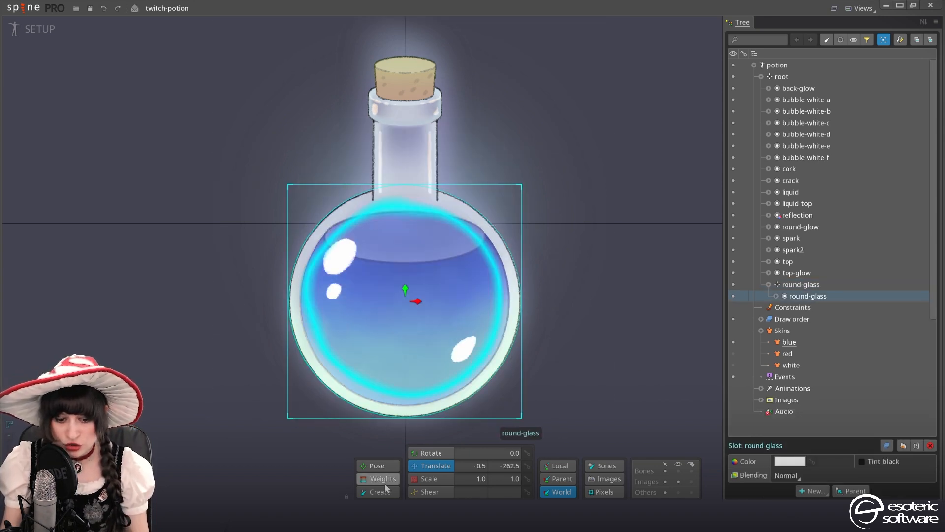
left_click(438, 455)
left_click_drag(522, 352, 525, 397)
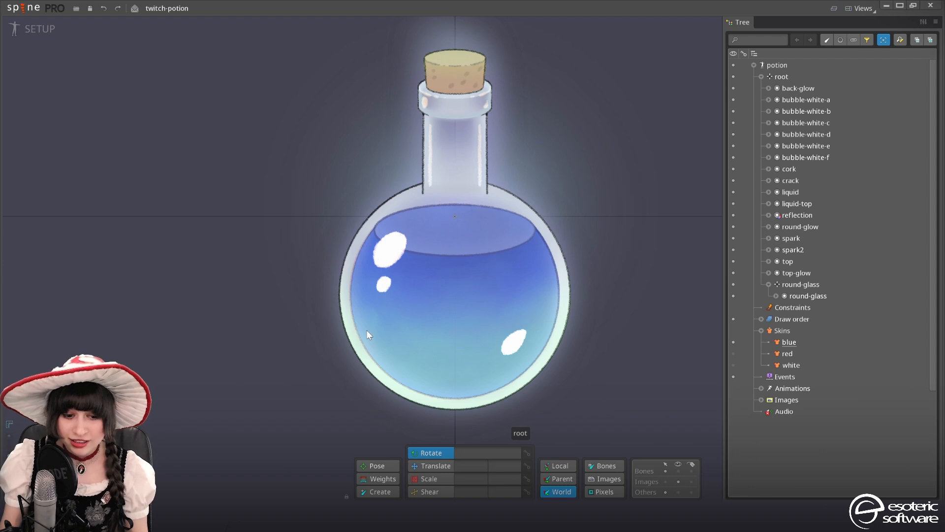
mouse_move(483, 296)
left_mouse_down()
mouse_move(515, 285)
mouse_move(495, 293)
left_mouse_up()
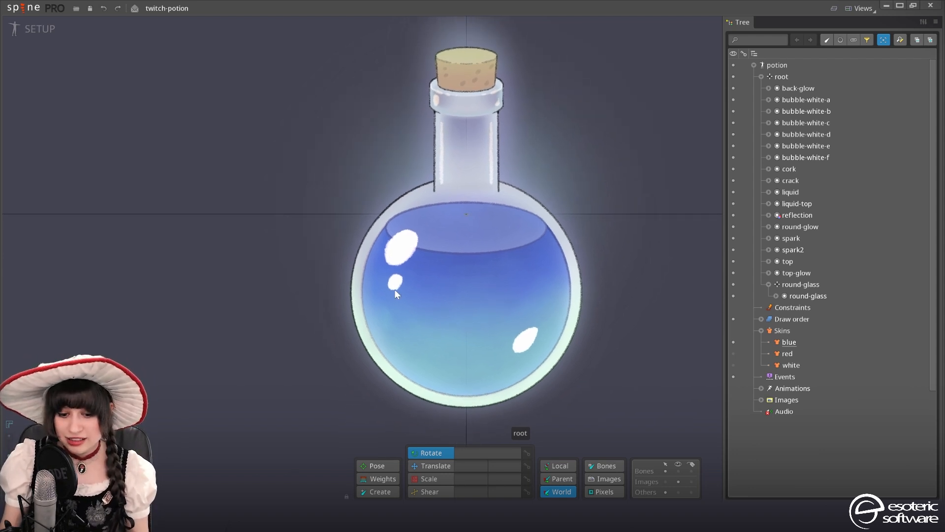
scroll(389, 276, "down", 4)
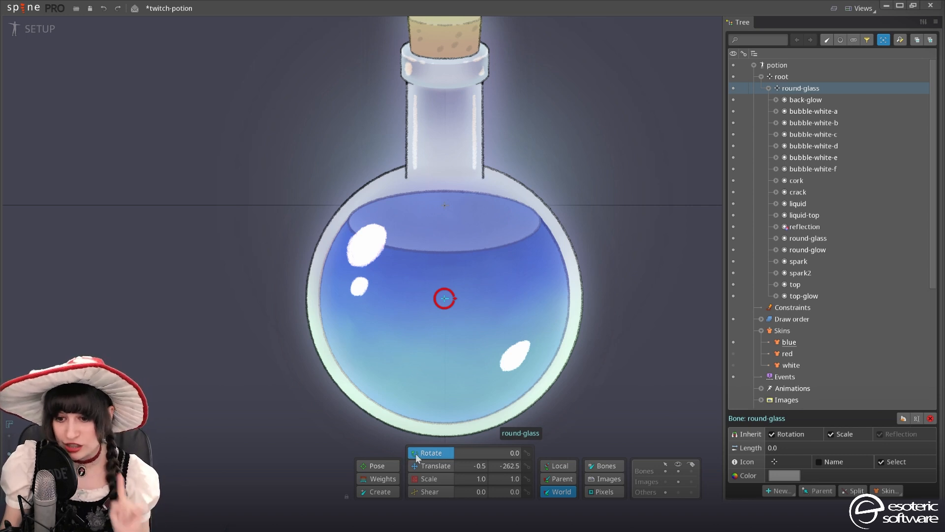
Add a physics constraint to the round-glass bone while it still has no length
scroll(416, 454, "down", 3)
left_click(787, 493)
left_click(796, 461)
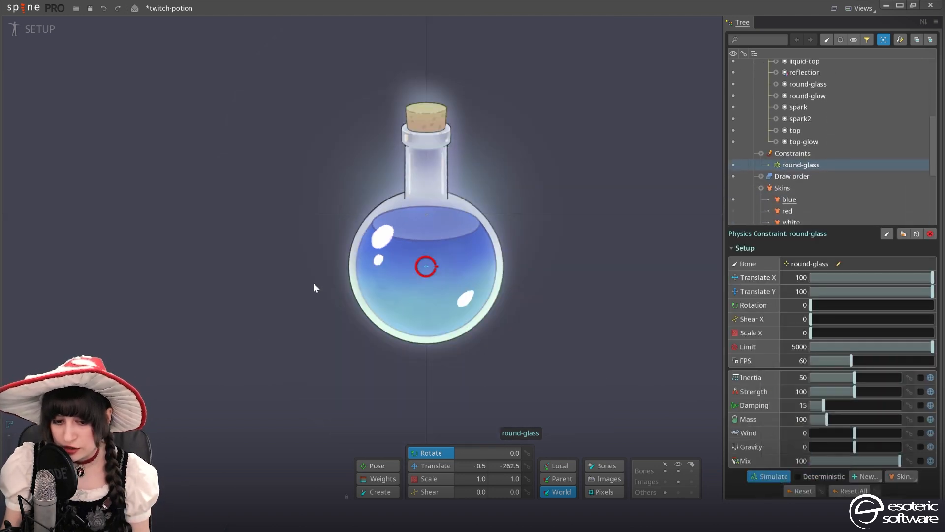
Test the translation physics by moving the root bone, and undo both the move and the new physics constraint
scroll(837, 98, "up", 5)
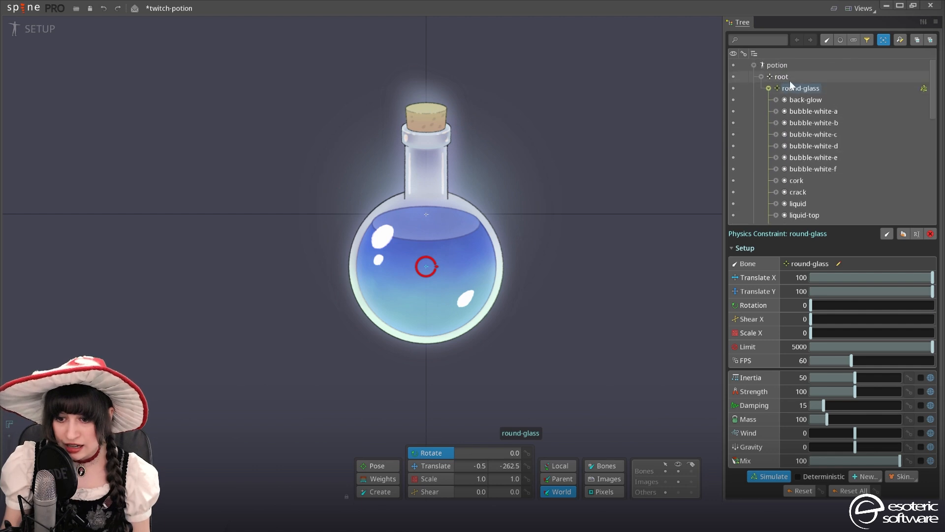
left_click(782, 76)
left_click(419, 468)
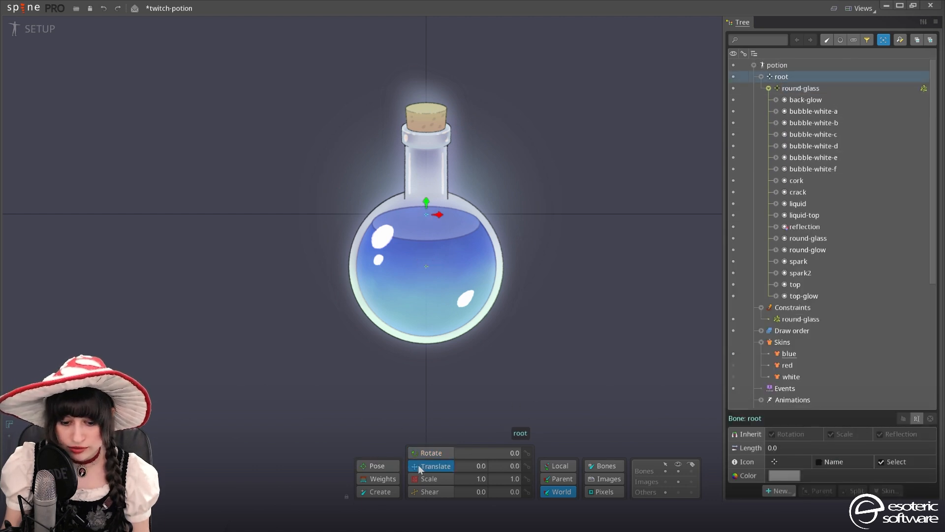
left_click_drag(681, 206, 734, 185)
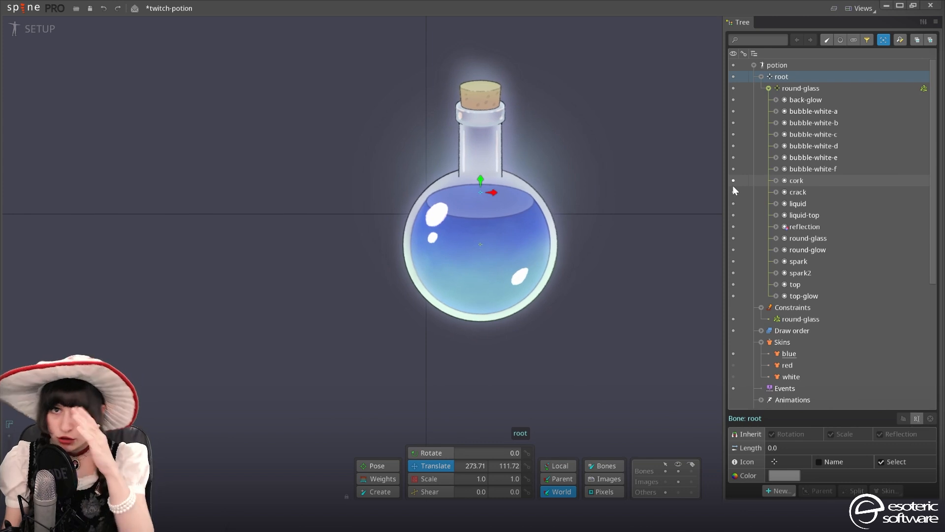
key("ctrl+z")
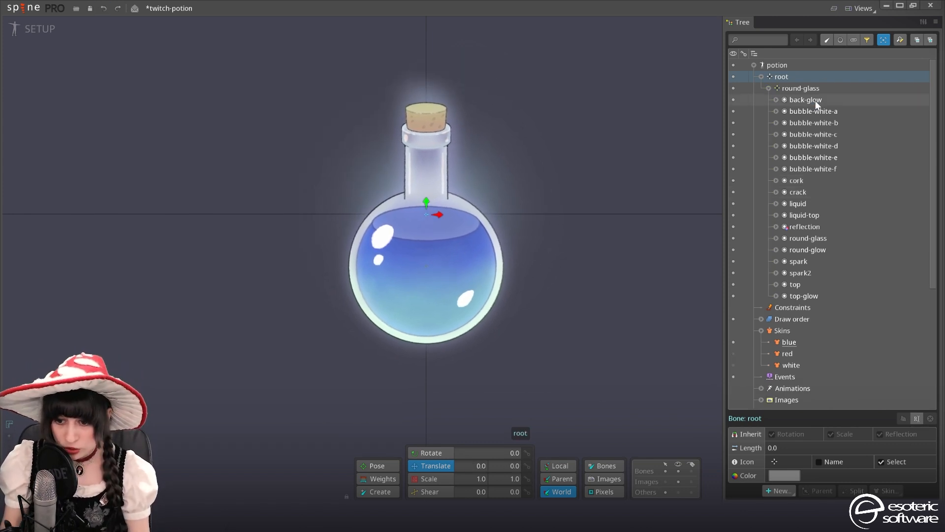
Select the round-glass bone and set its length to 300
left_click(826, 91)
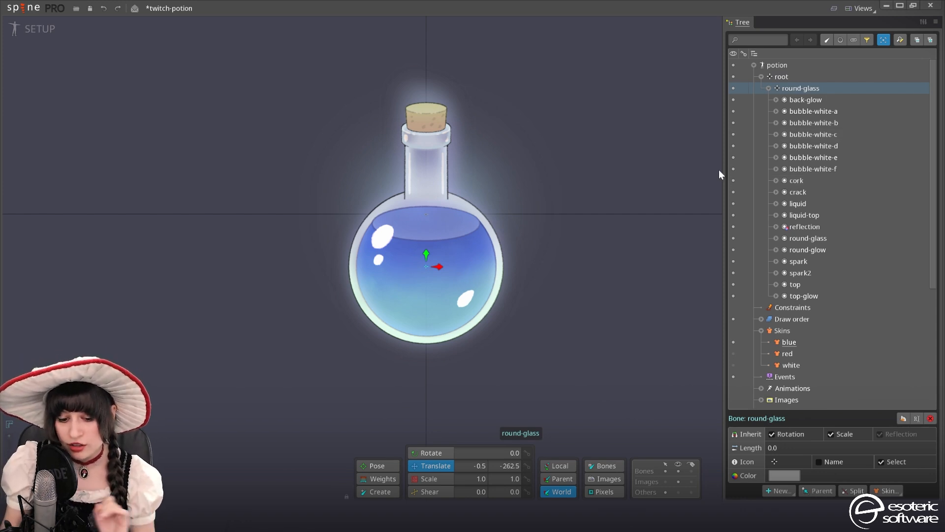
left_click(387, 491)
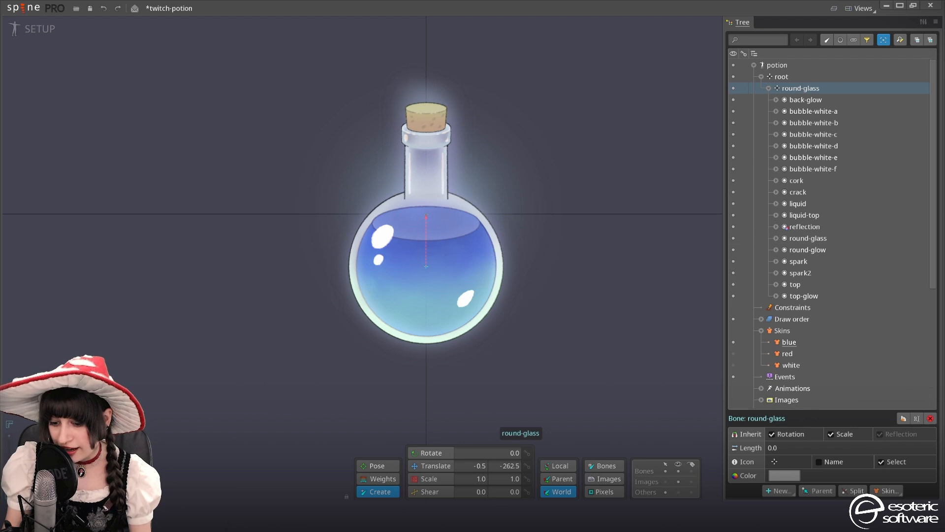
left_click(777, 447)
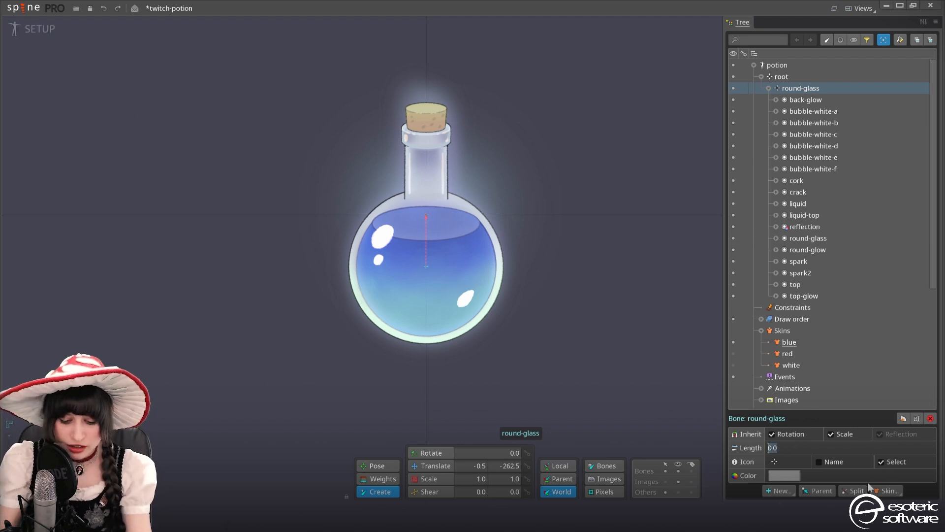
type("300")
key("Return")
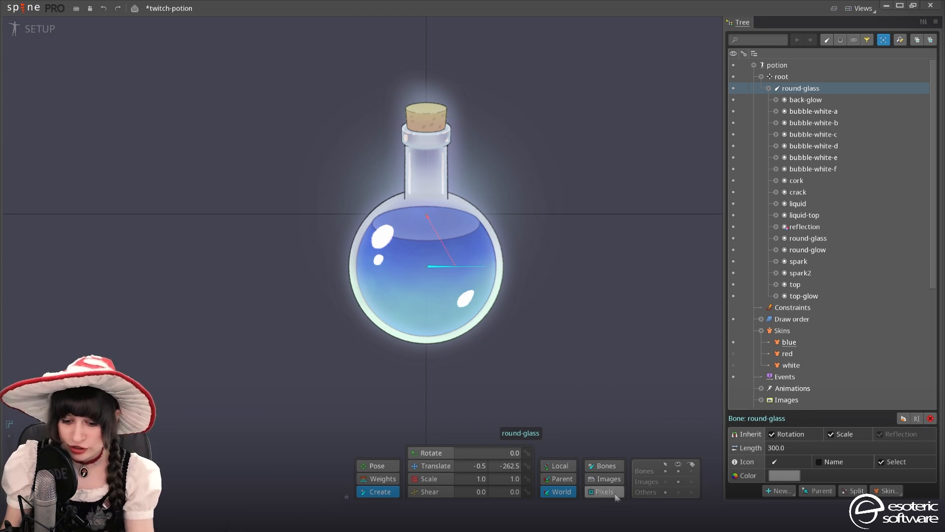
Enable bone and image compensation and rotate the round-glass bone to 90 degrees
left_click(603, 467)
left_click(610, 479)
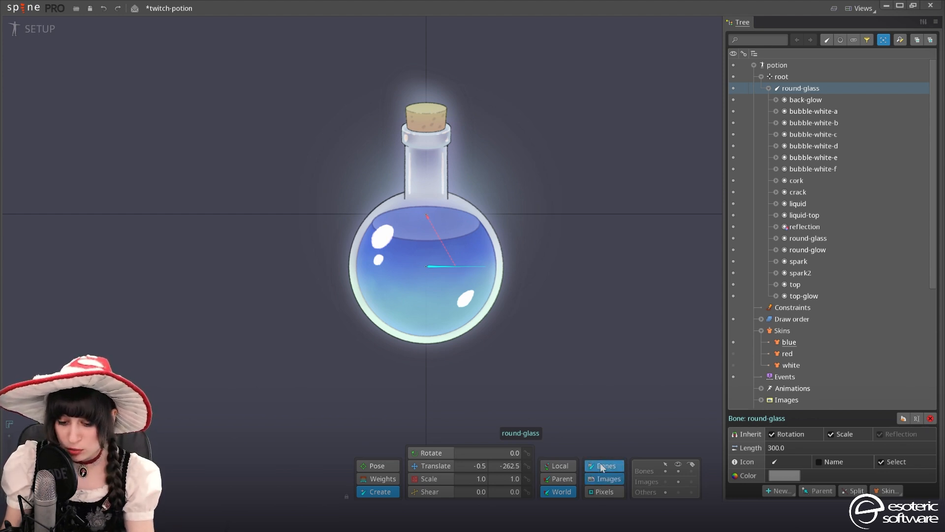
left_click(502, 454)
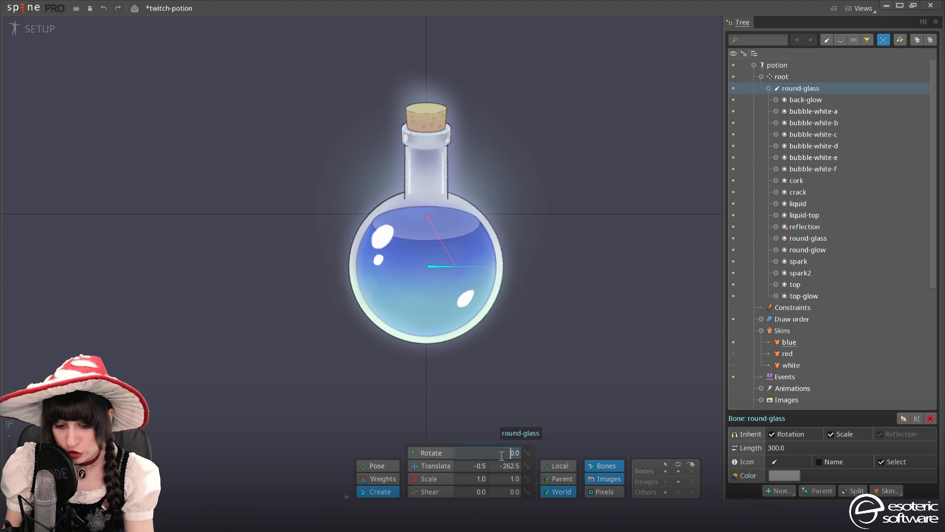
type("90")
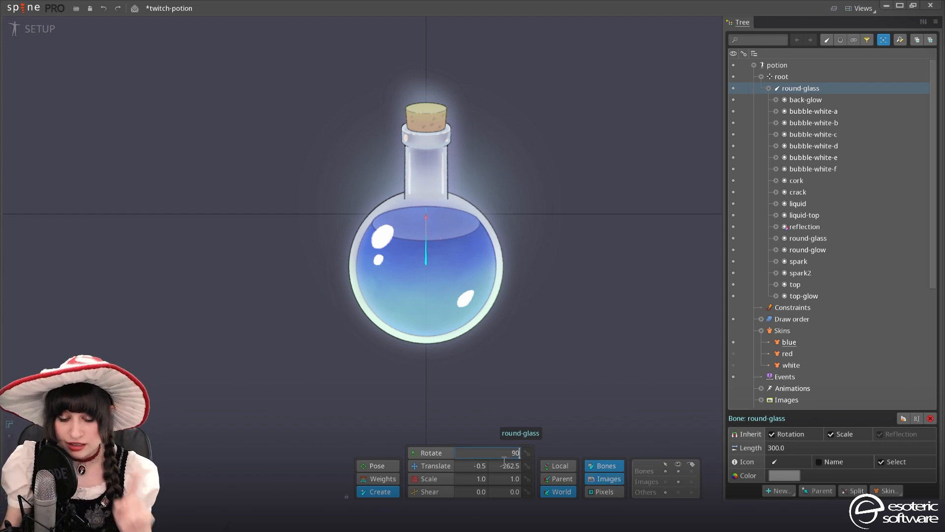
scroll(443, 240, "up", 2)
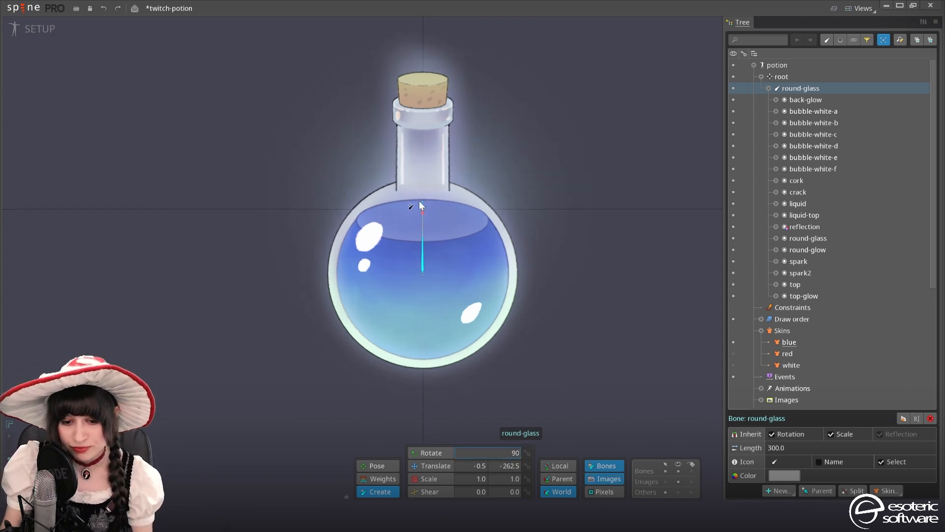
Extend the round-glass bone upward to a length of 375 and save the project
left_click(431, 453)
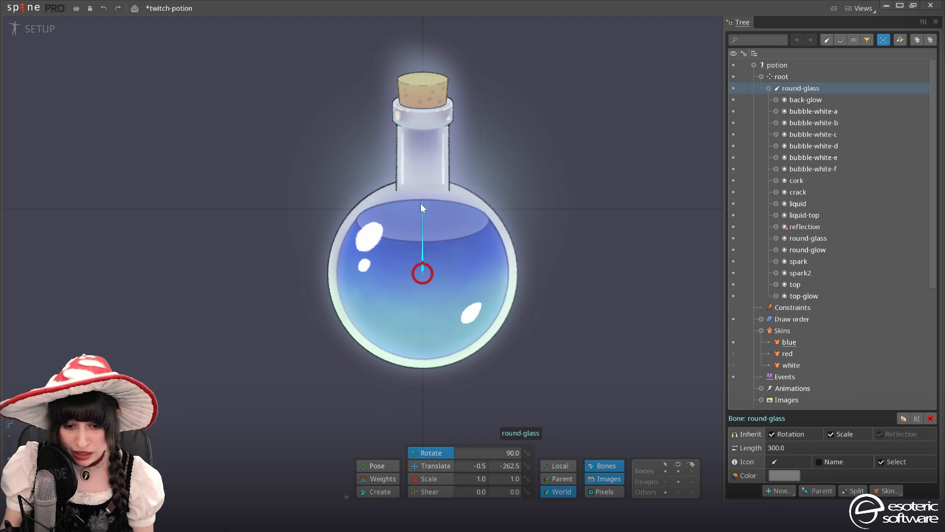
mouse_move(422, 200)
left_mouse_down()
mouse_move(429, 172)
mouse_move(423, 183)
left_mouse_up()
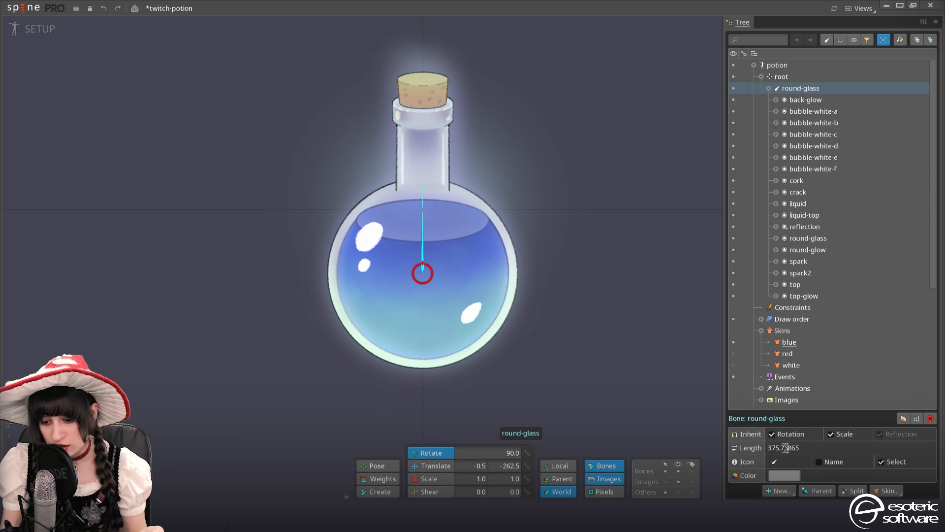
left_click_drag(784, 447, 838, 448)
key("BackSpace")
key("BackSpace")
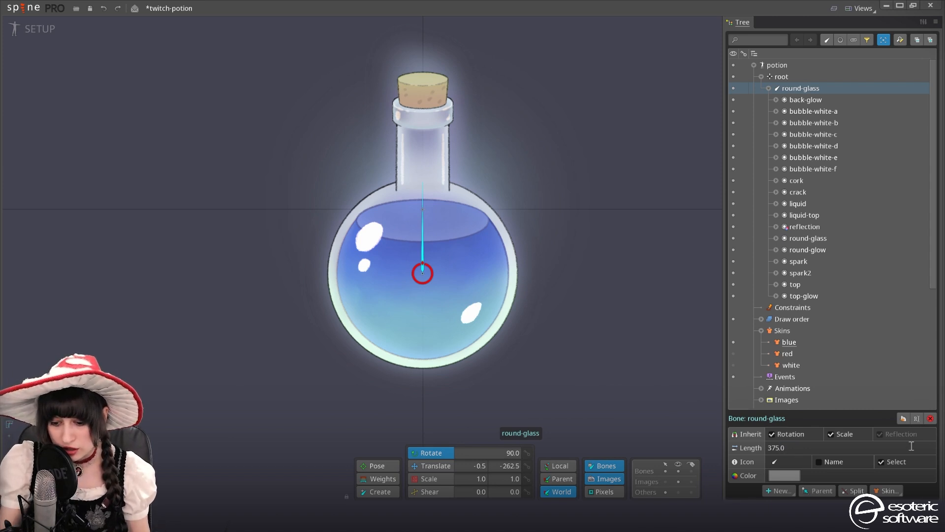
key("ctrl+s")
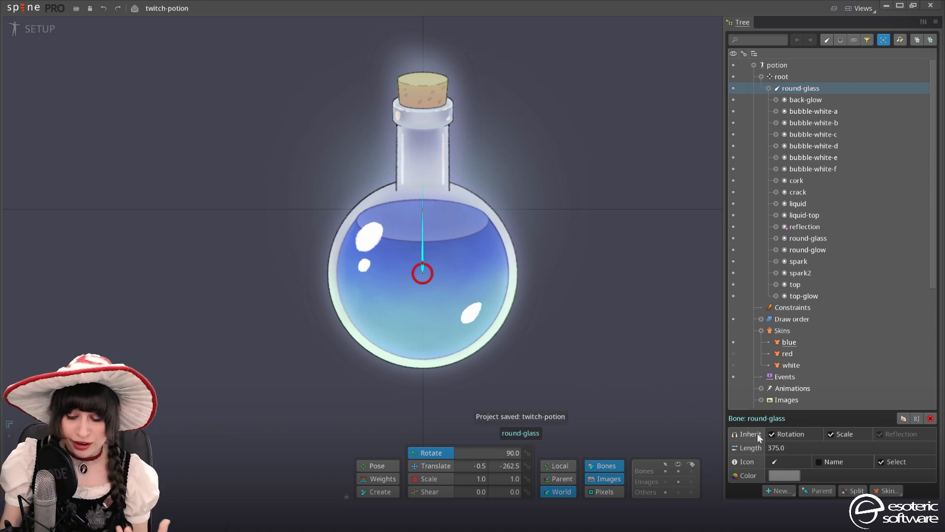
Add a physics constraint to the upright round-glass bone
left_click(785, 491)
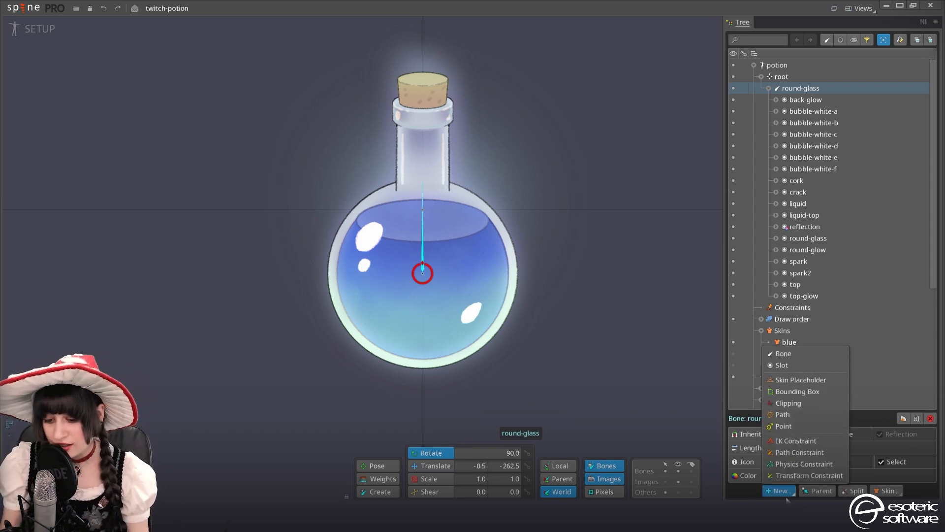
left_click(799, 467)
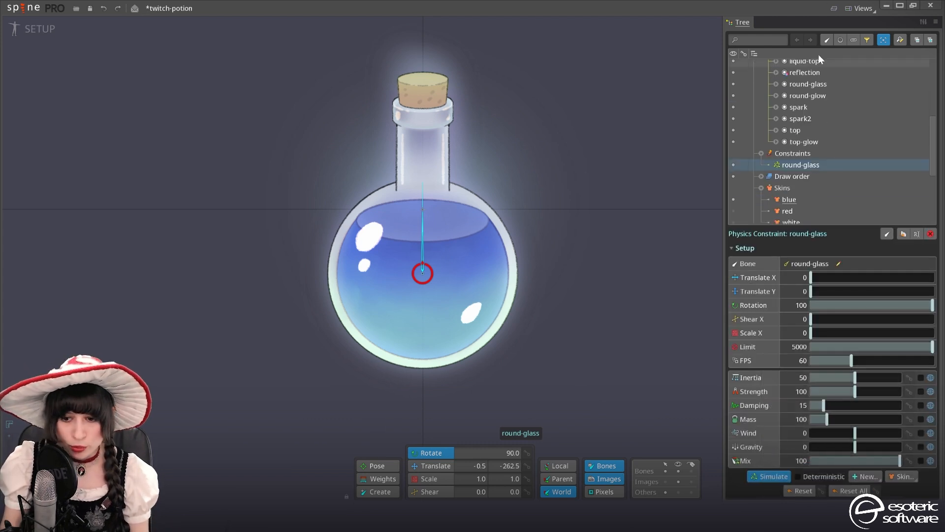
Turn off bone and image compensation and test the rotation physics by moving the root bone, undoing the move
scroll(777, 115, "up", 3)
scroll(778, 113, "up", 2)
left_click(788, 77)
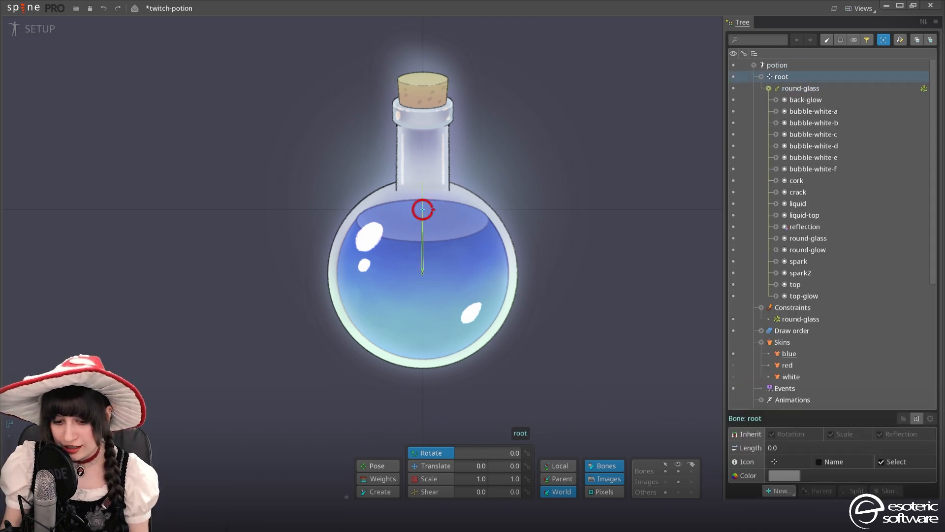
left_click(417, 466)
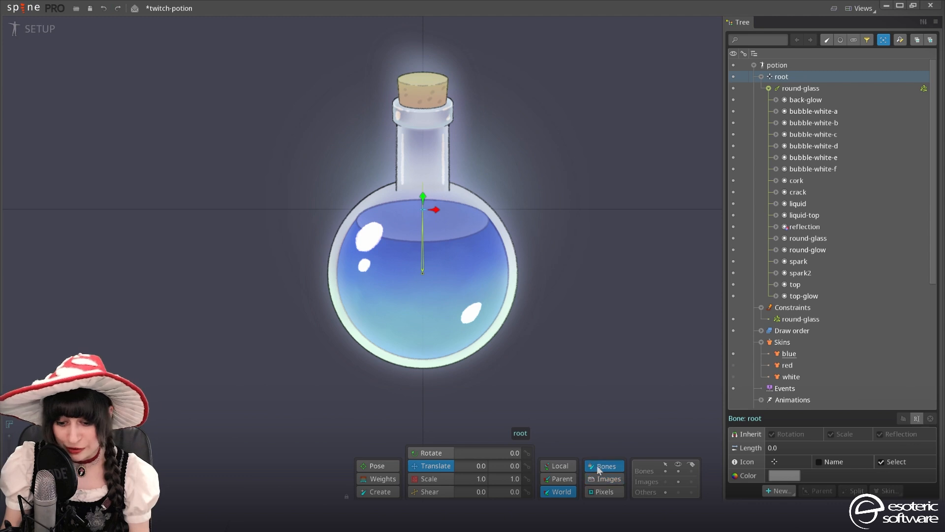
left_click_drag(691, 351, 645, 302)
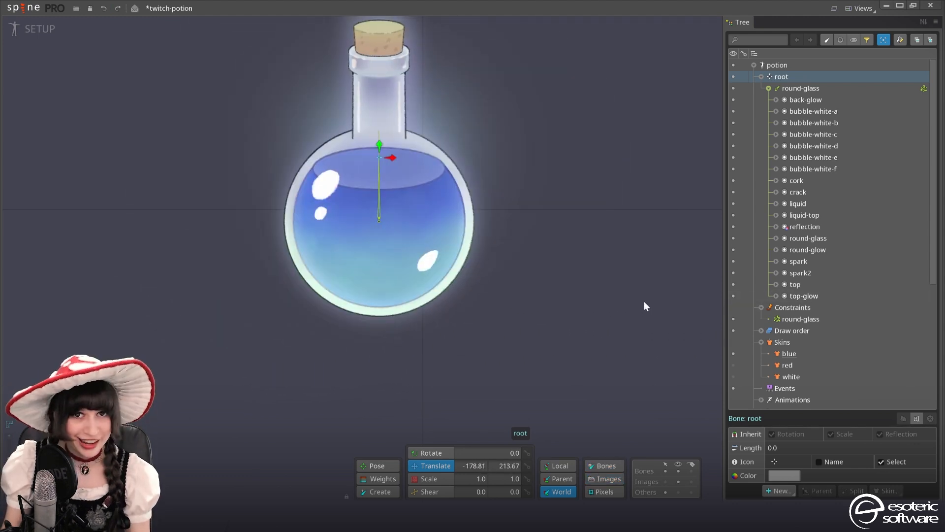
key("ctrl+z")
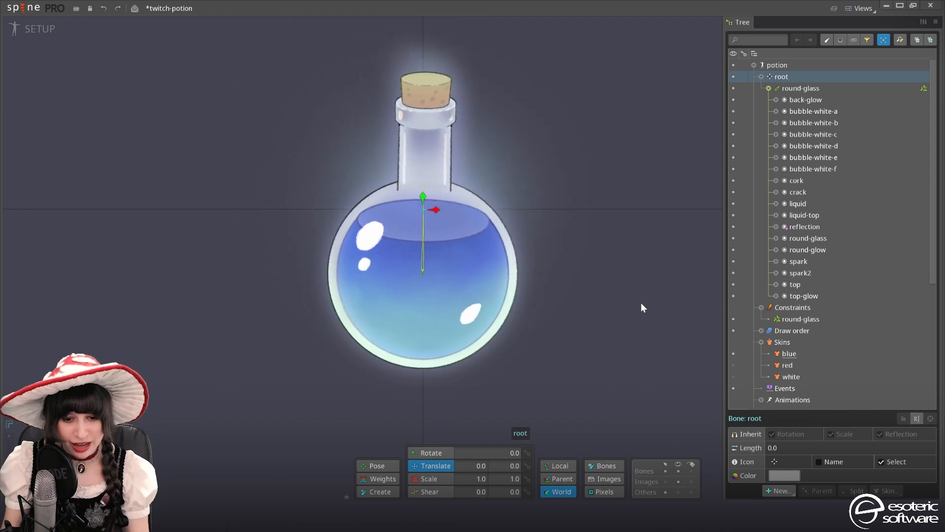
Set the transform axes to Parent and add a child bone at the tip of the round-glass bone
scroll(403, 270, "up", 2)
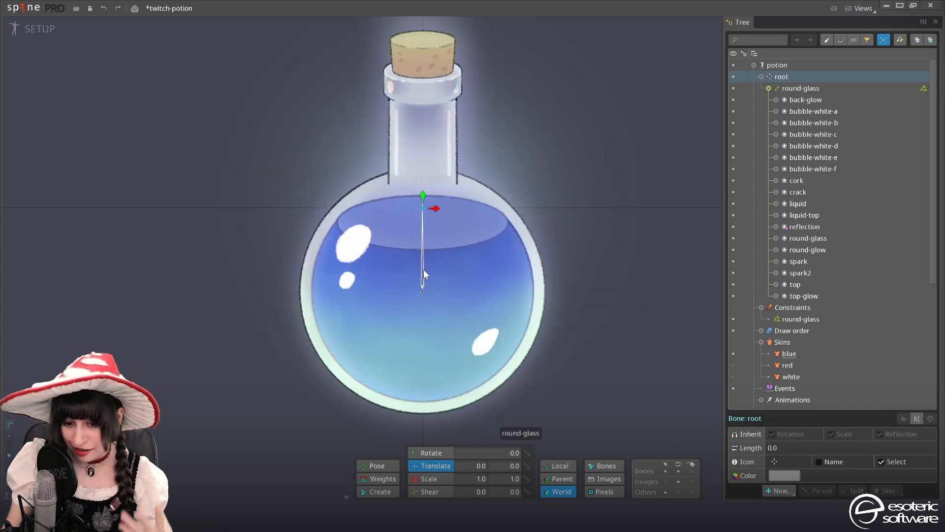
left_click(424, 271)
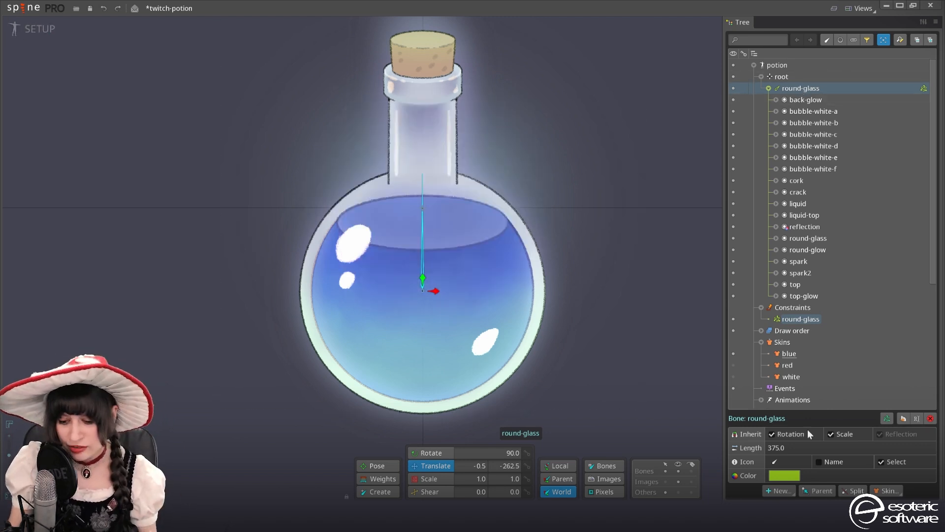
left_click(777, 489)
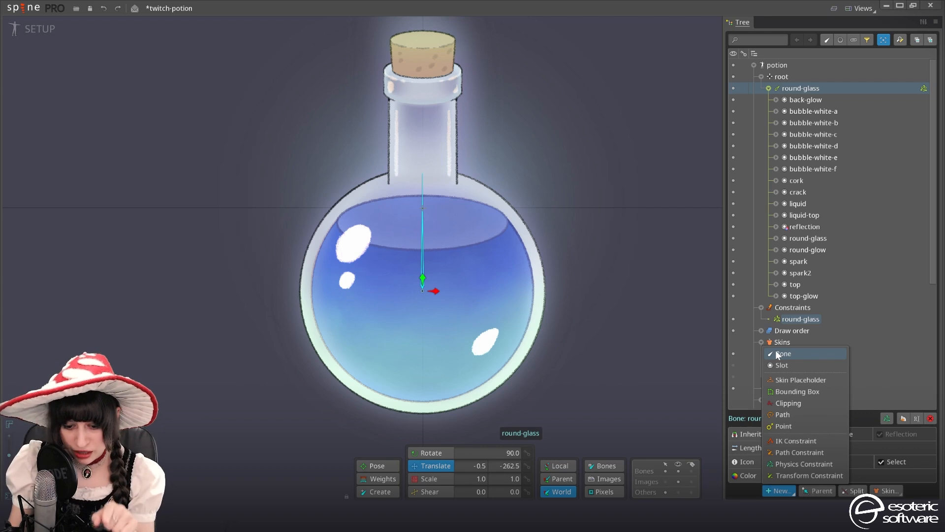
left_click(569, 479)
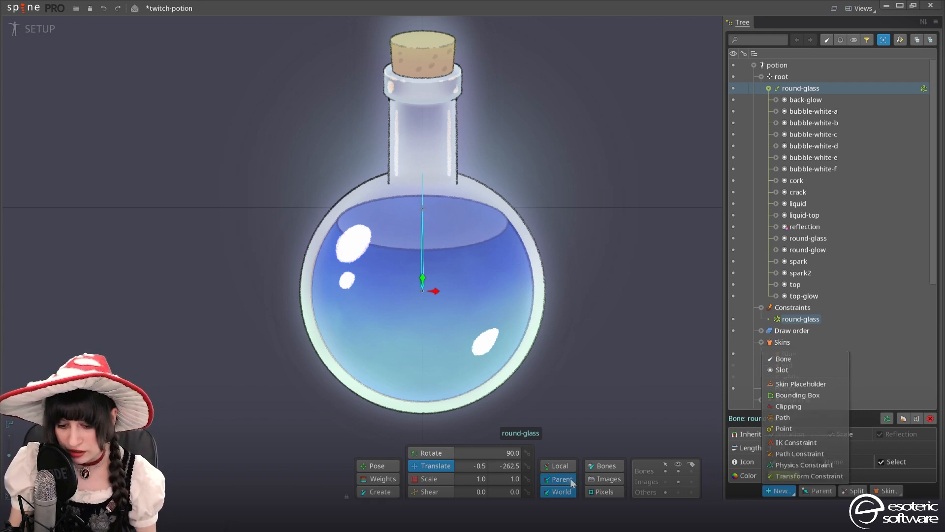
left_click(776, 492)
left_click(808, 350)
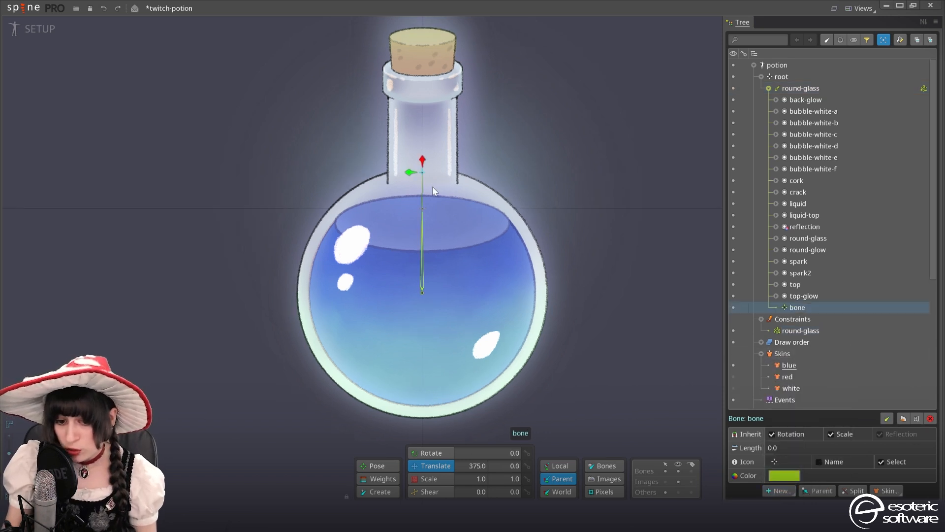
Set the new child bone's Translate X to 0 relative to its round-glass parent
scroll(434, 187, "up", 4)
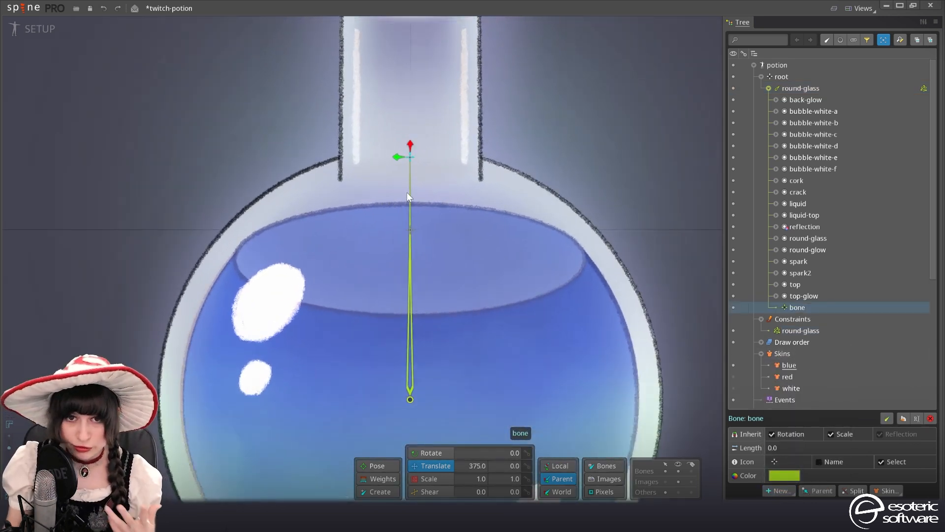
scroll(408, 195, "down", 3)
left_click_drag(432, 249, 516, 224)
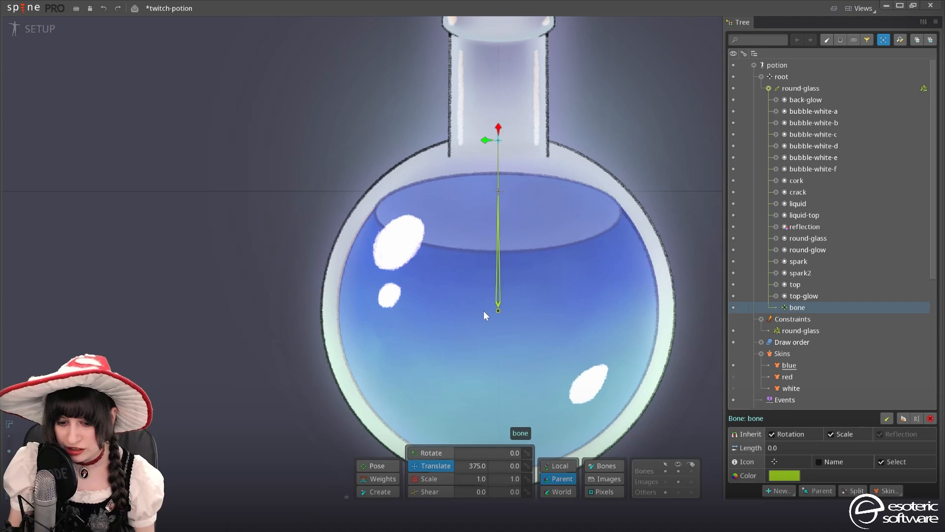
left_click(475, 467)
type("0")
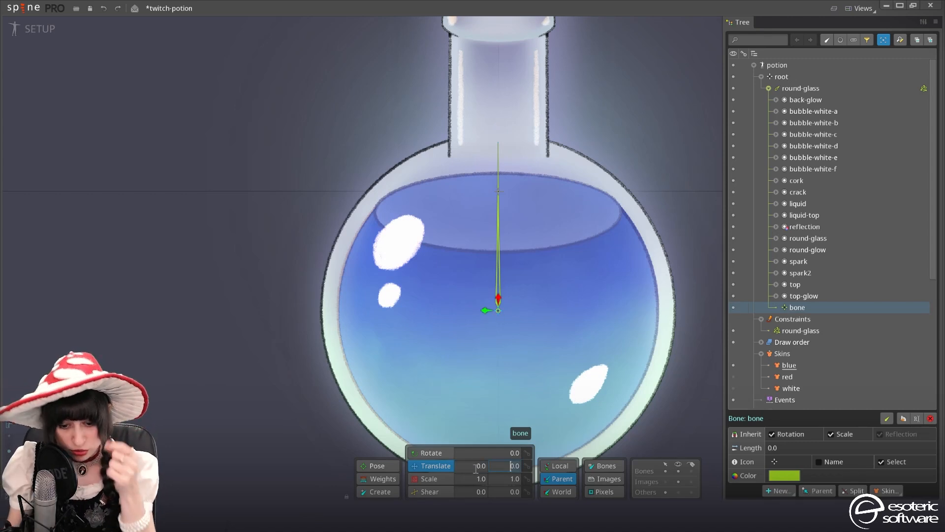
scroll(449, 323, "down", 2)
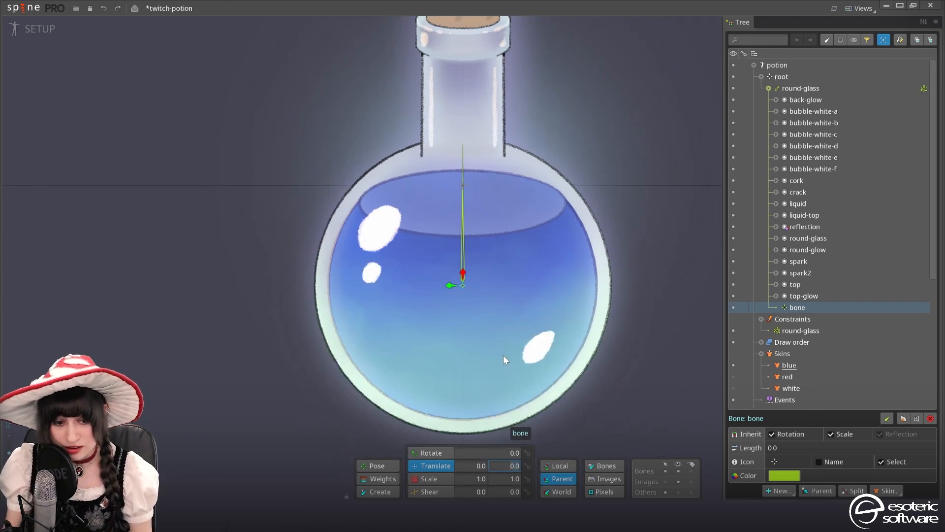
Name the child bone liquid and move the liquid and liquid-top slots under it
left_click(796, 203)
left_click(798, 215, "ctrl")
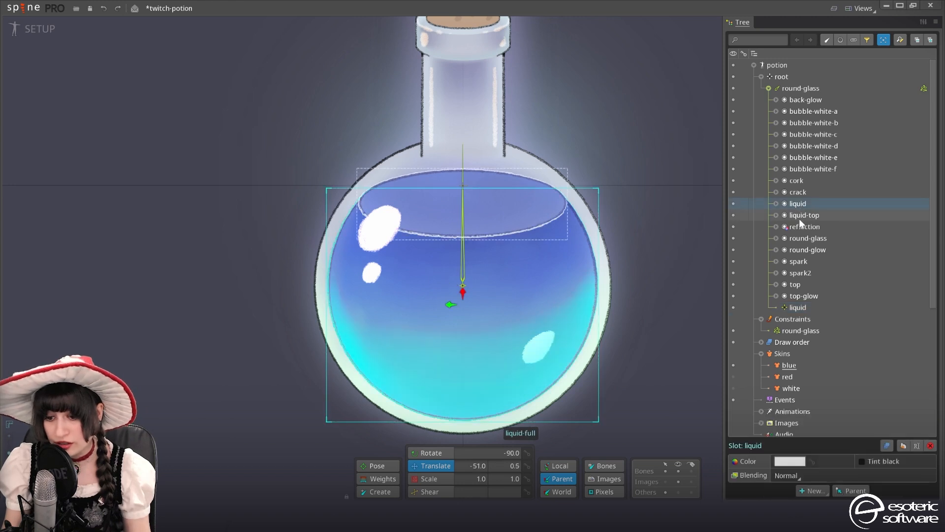
left_click_drag(829, 216, 806, 307)
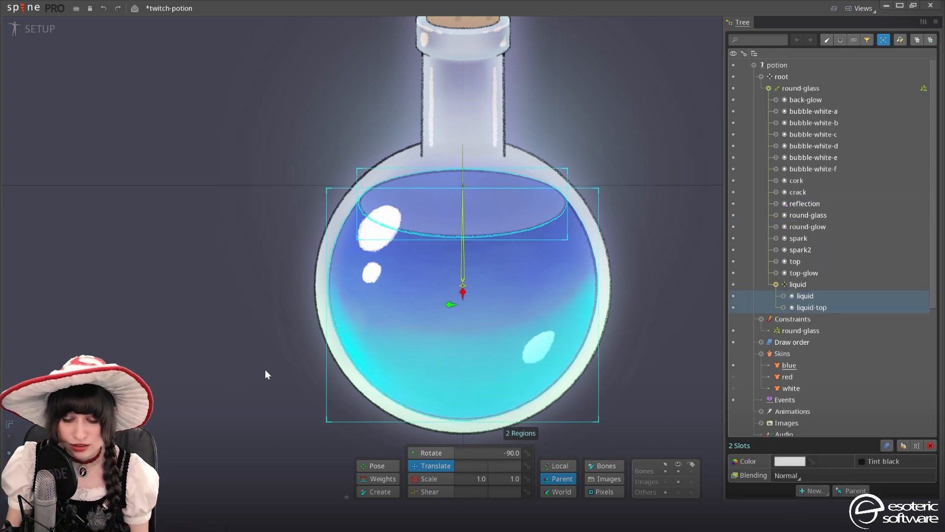
In Animate mode, key the root bone's translation to X 824.38 at frame 10 and hold it with another key at frame 40
left_click(34, 29)
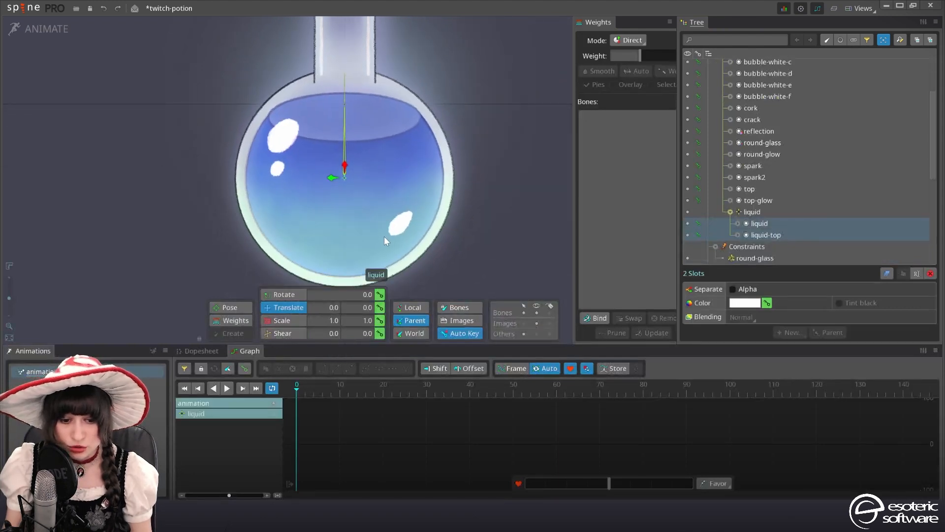
left_click(736, 76)
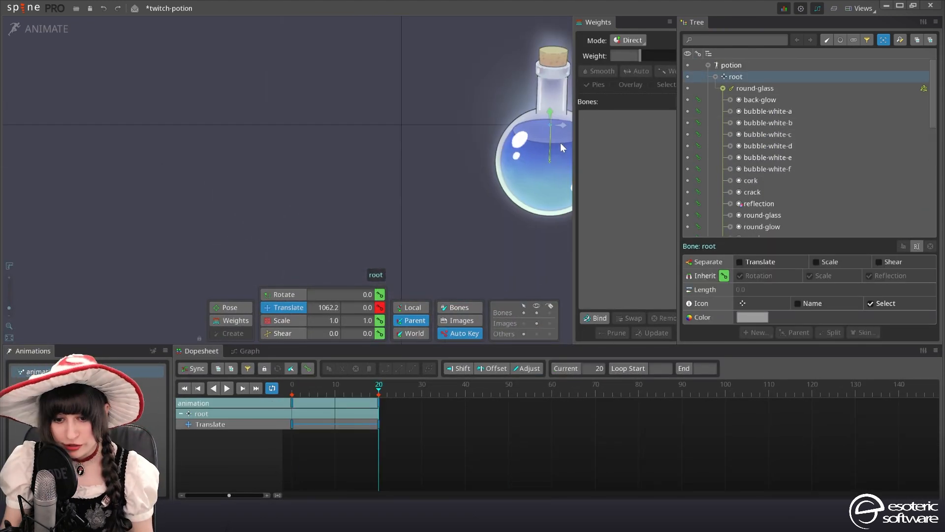
left_click_drag(561, 147, 526, 151)
left_click_drag(378, 405, 336, 405)
left_click(465, 389)
left_click(379, 307)
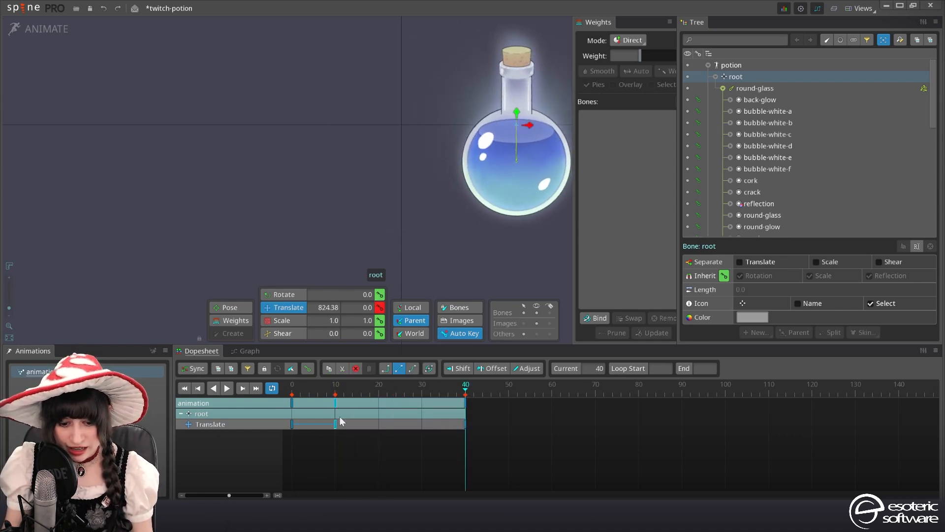
Copy the root's frame 0 translate key to frames 52 and 80 to bring the bottle back
left_click(294, 401)
key("ctrl+c")
left_click(517, 388)
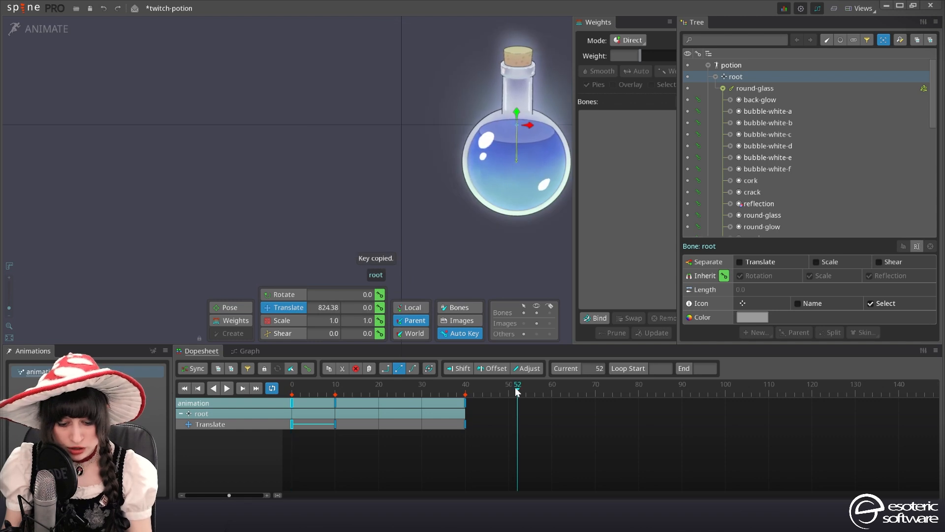
key("ctrl+v")
left_click_drag(629, 388, 639, 389)
key("ctrl+v")
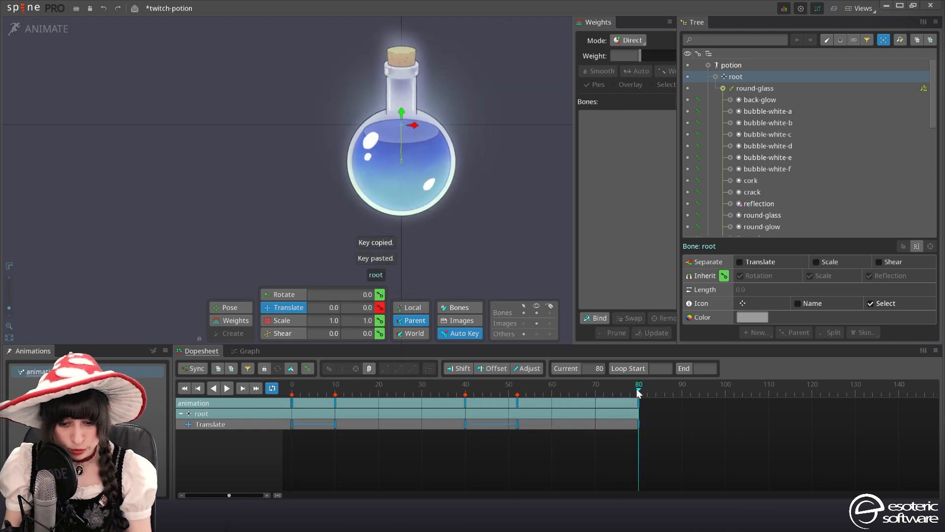
Play the animation and move the root's last three keys to frames 74, 86 and 145
left_click(227, 389)
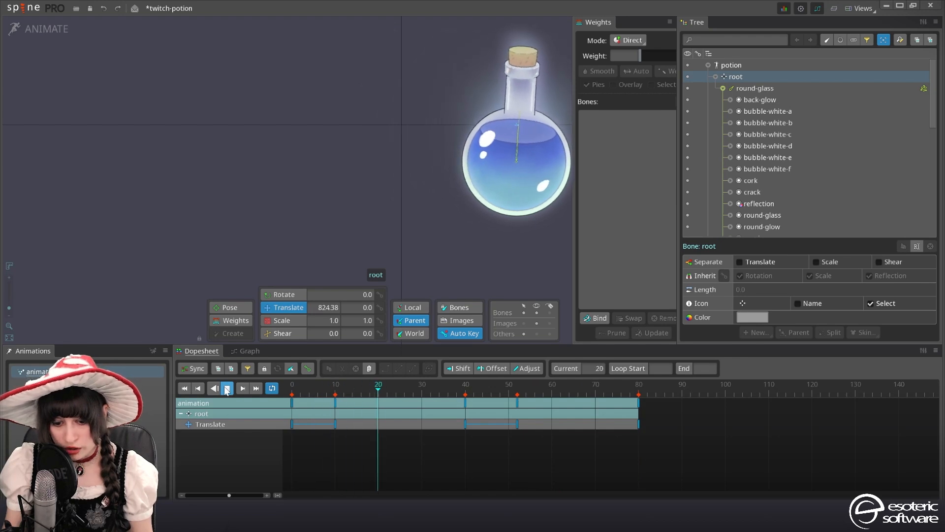
left_click_drag(686, 461, 430, 398)
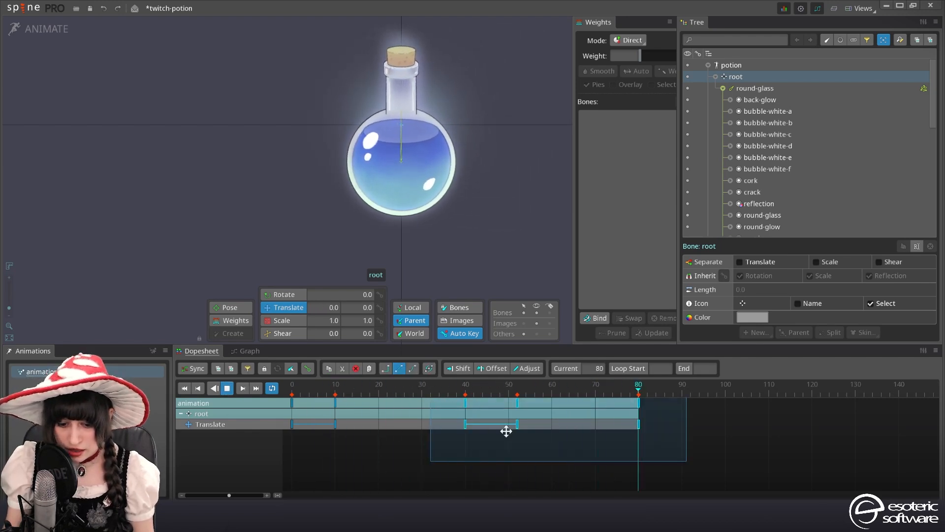
left_click_drag(506, 431, 655, 418)
left_click_drag(788, 403, 921, 403)
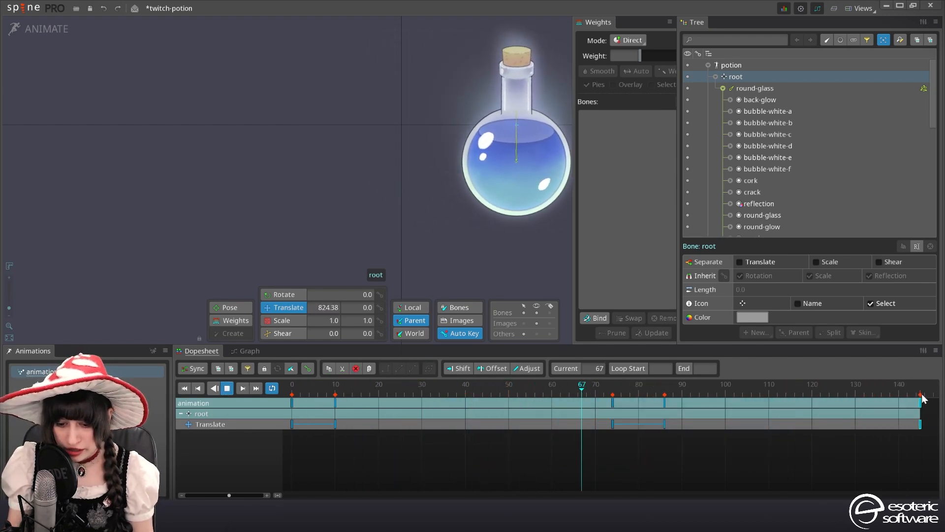
Raise the root bone vertically at frame 37 and copy that key to frame 52
left_click(456, 402)
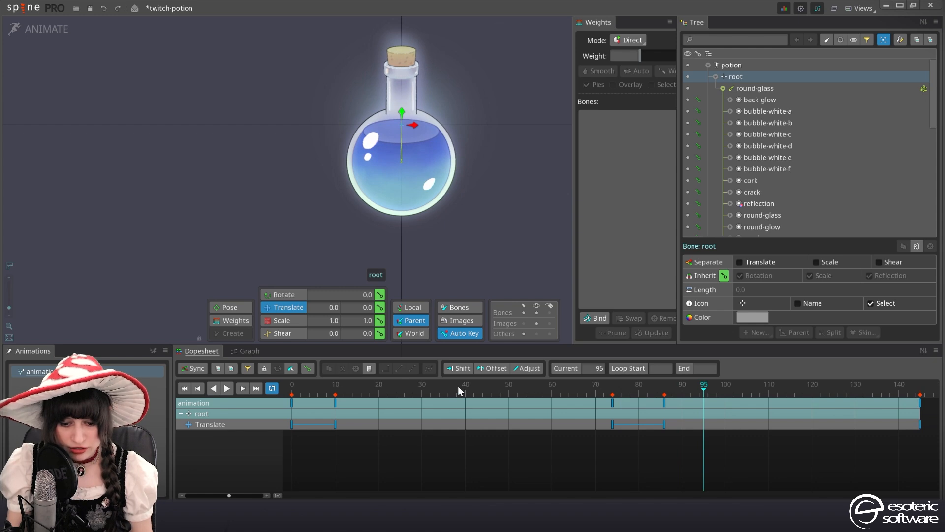
left_click(453, 389)
left_click_drag(517, 125, 518, 19)
left_click(453, 407)
key("ctrl+c")
left_click(513, 389)
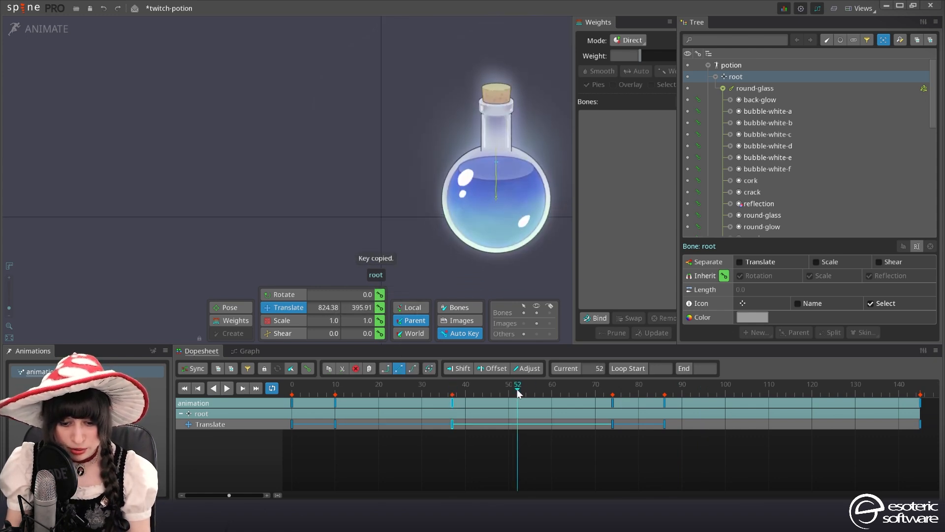
key("ctrl+v")
left_click(427, 389)
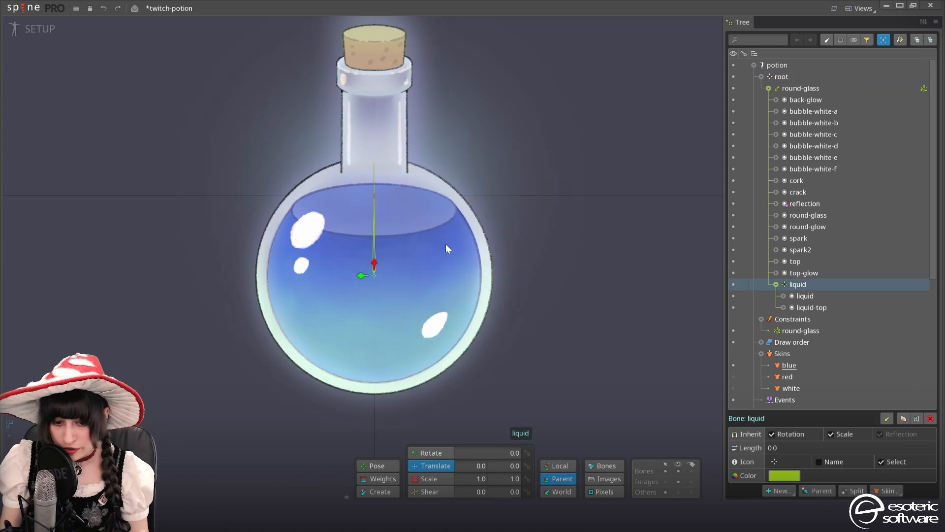
Try a physics constraint on the liquid bone with Translate X and Y at 100, preview it in the animation, and remove it
left_click(777, 494)
left_click(785, 469)
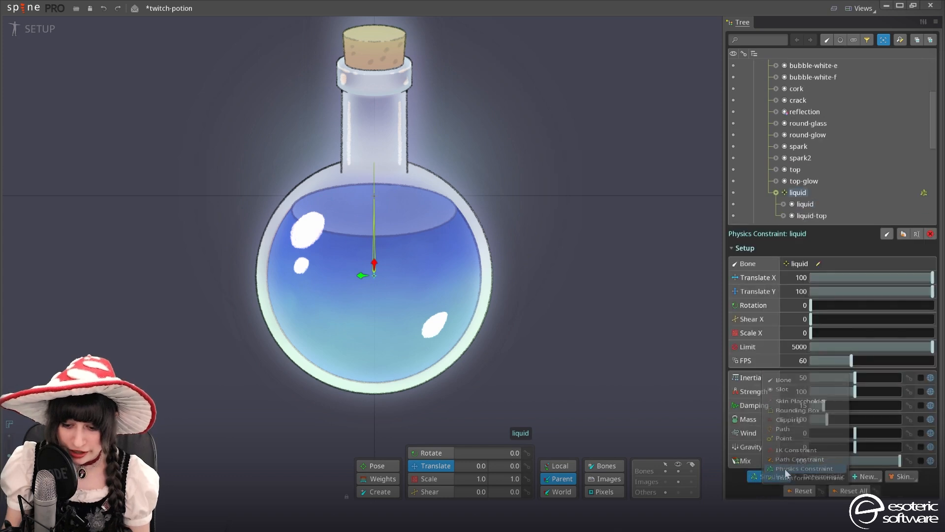
left_click(38, 28)
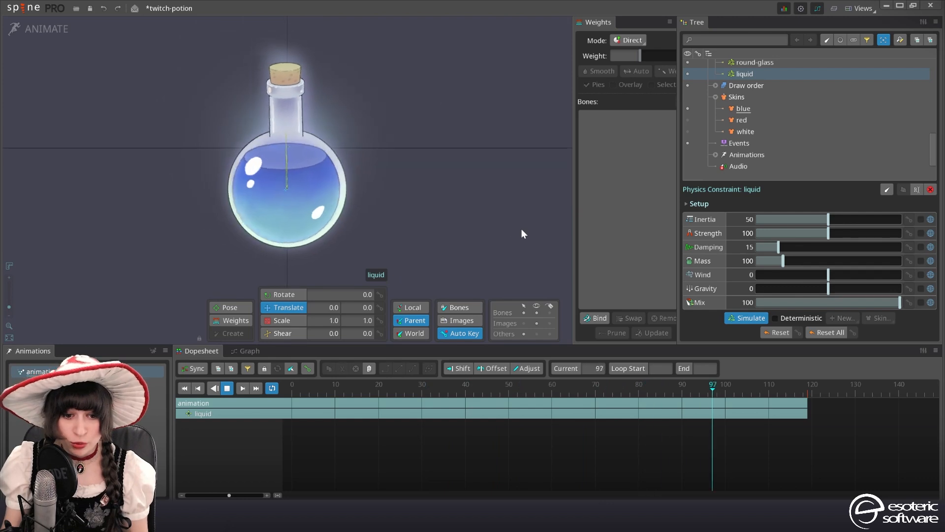
left_click(39, 29)
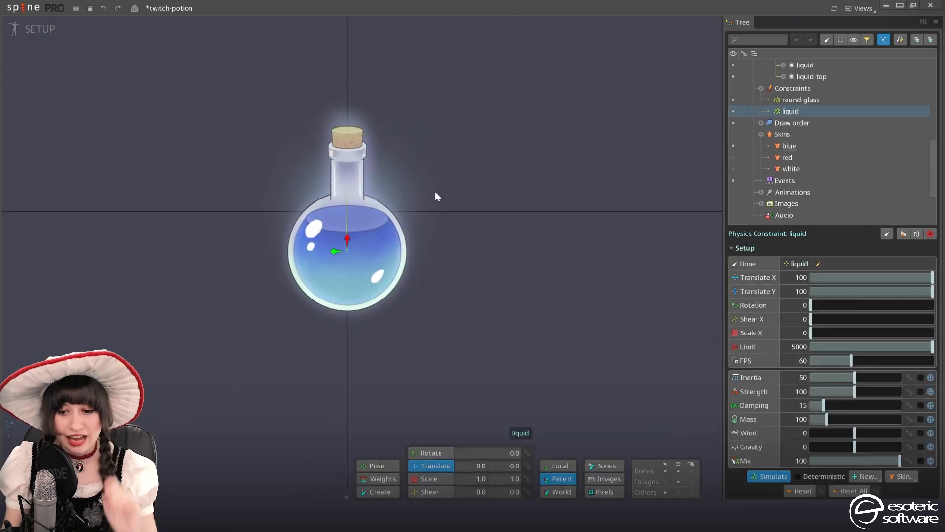
left_click(789, 197)
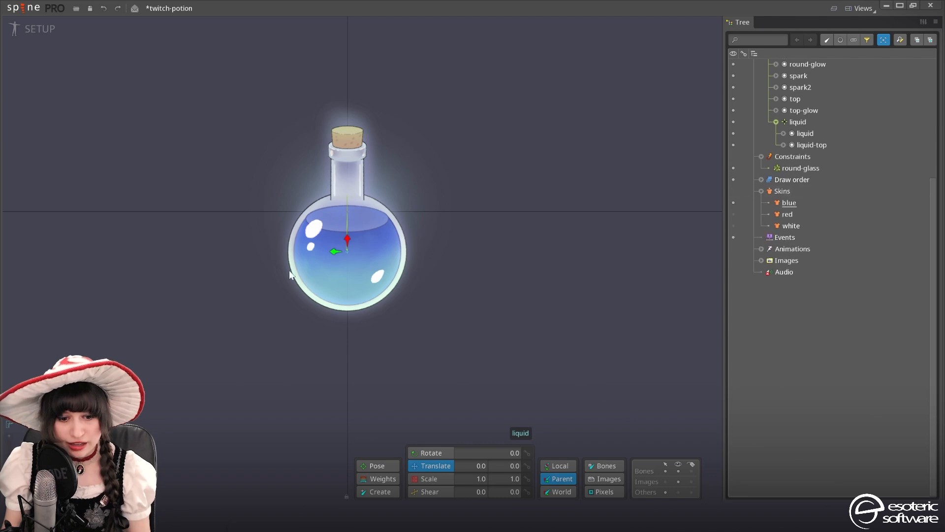
Give the liquid bone a length of 300, add a physics constraint to it, and preview the animation
scroll(352, 226, "up", 5)
left_click(802, 132)
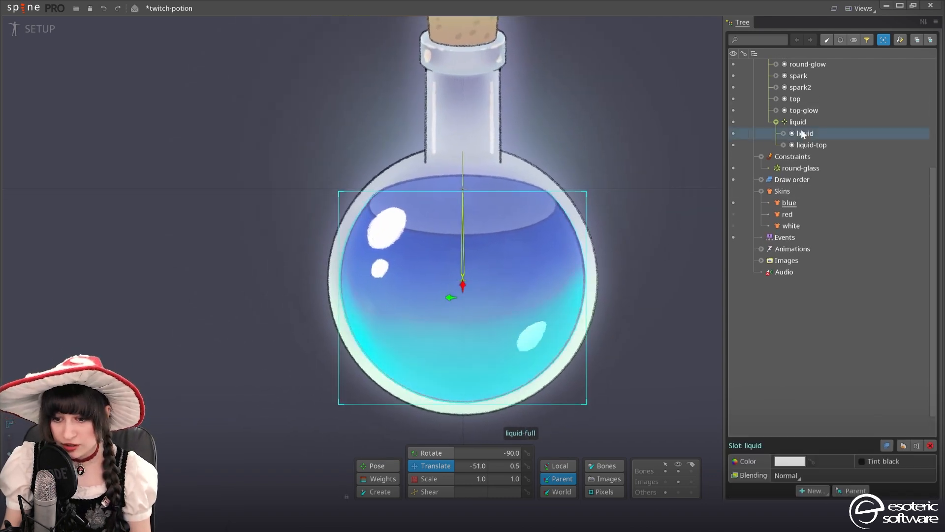
left_click(799, 123)
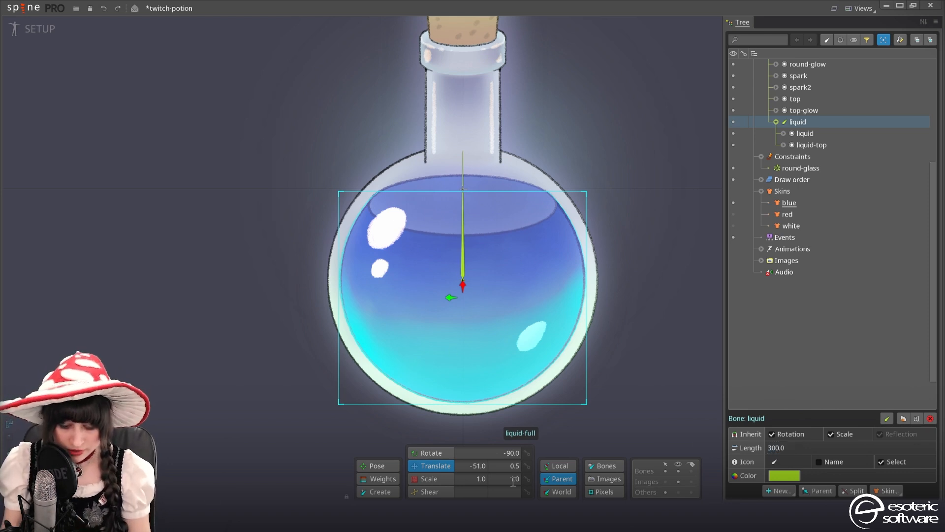
left_click(779, 491)
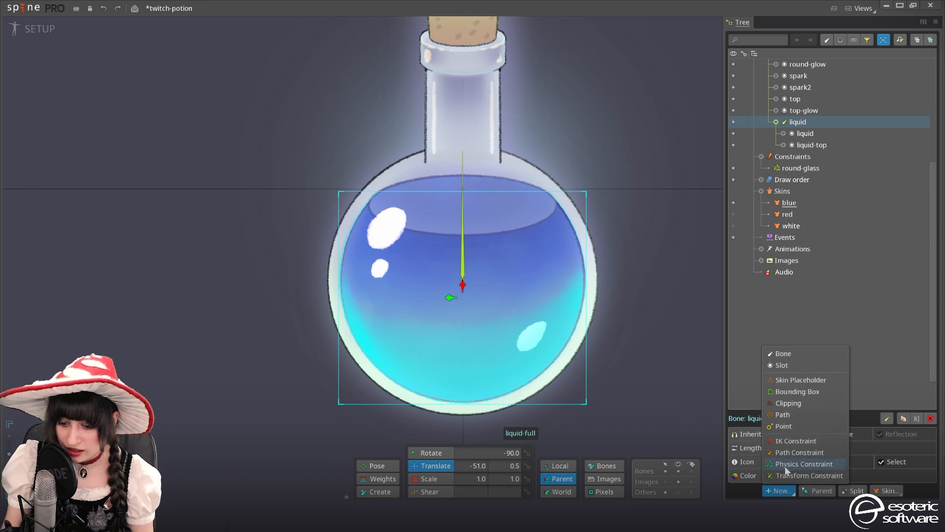
left_click(786, 466)
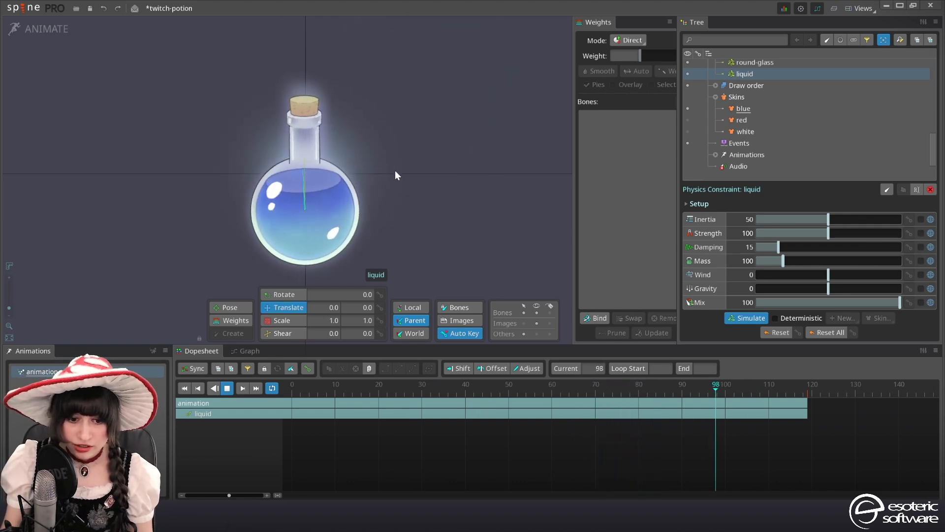
key("c")
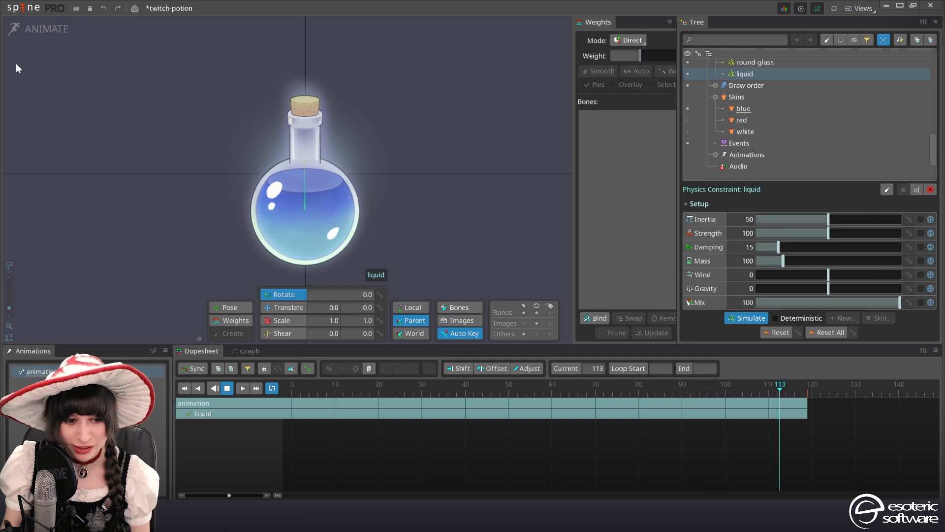
Return to Setup mode, activate the white skin, and expand the liquid-top slot down to its liquid-top-full skin attachments
left_click(44, 29)
scroll(351, 243, "up", 6)
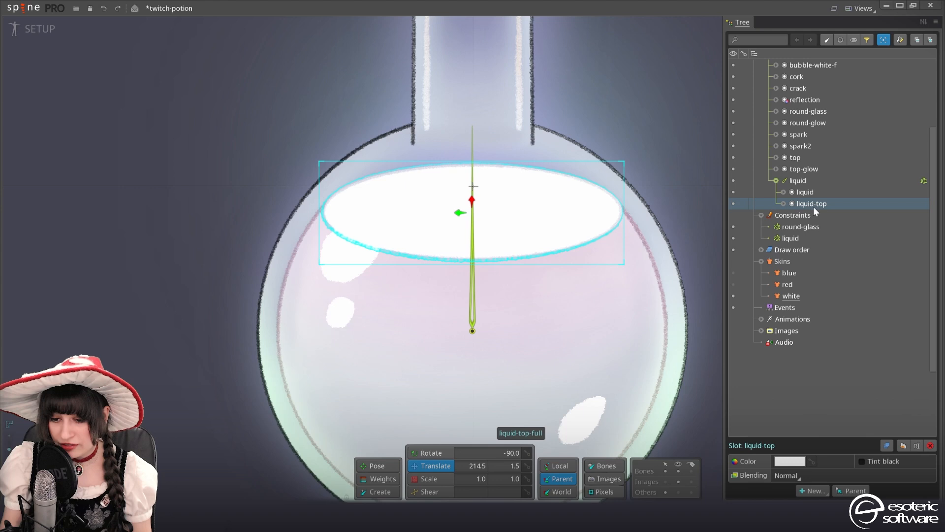
left_click(784, 204)
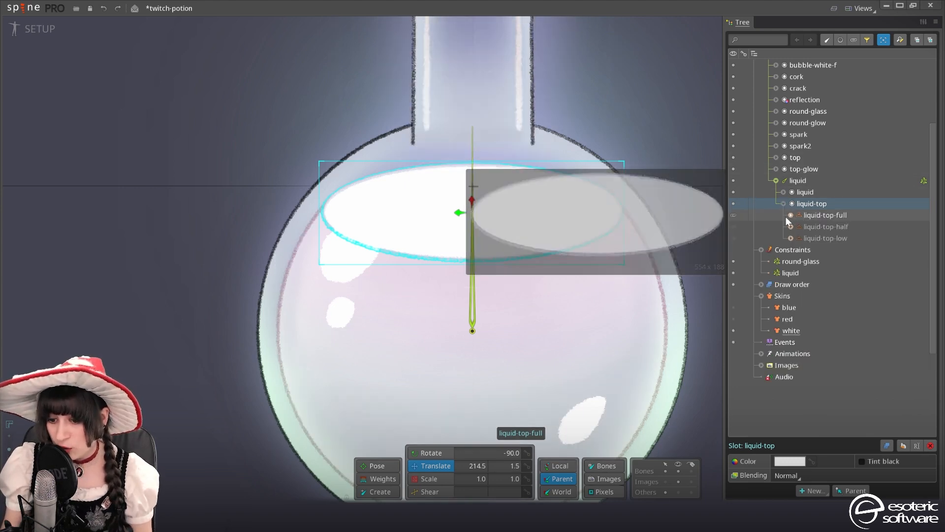
left_click(792, 215)
left_click(803, 216)
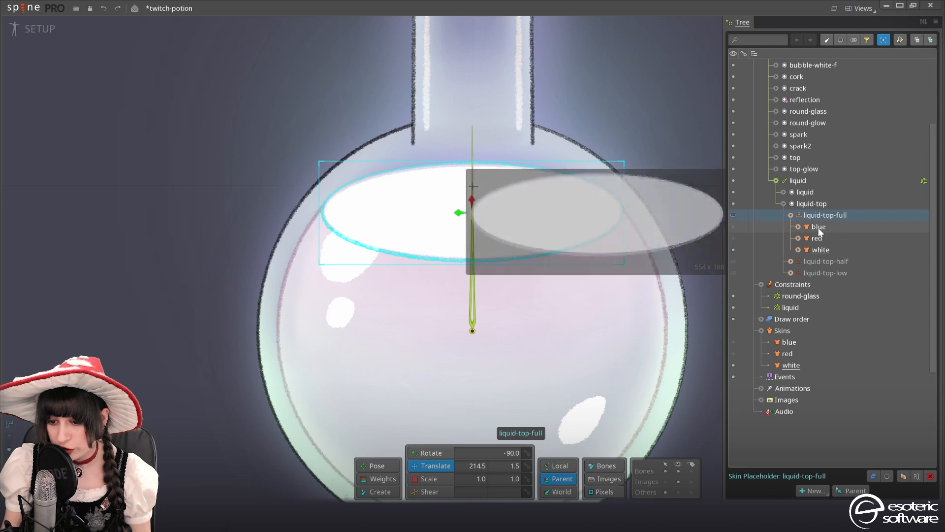
Turn off showing all skin attachments in the tree so only the active skin's attachments are listed
left_click(924, 23)
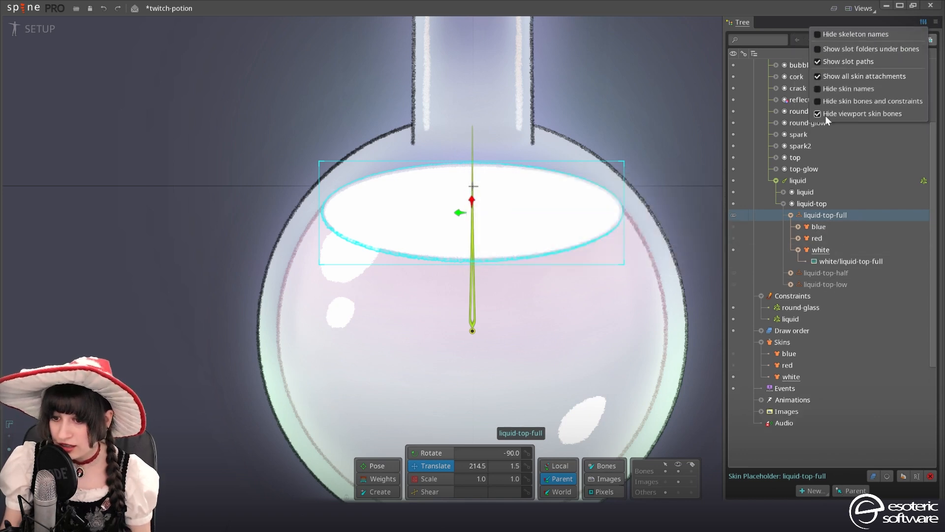
left_click(818, 78)
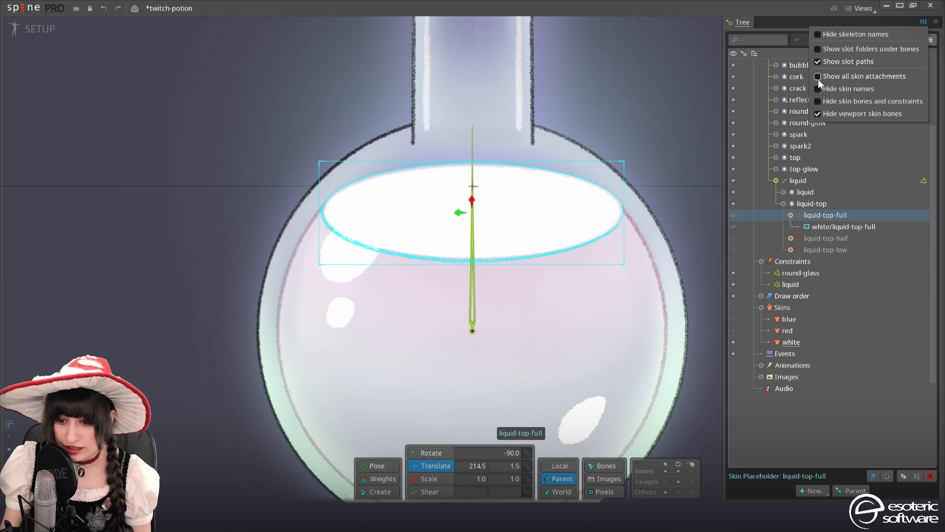
left_click(818, 77)
left_click(819, 78)
left_click(819, 78)
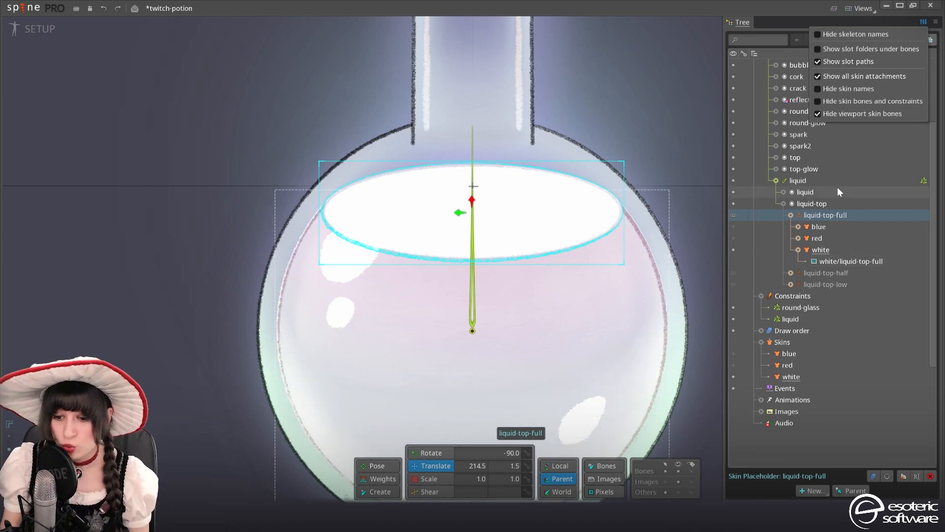
Convert the white/liquid-top-full attachment to a mesh and open it for mesh editing
left_click(799, 246)
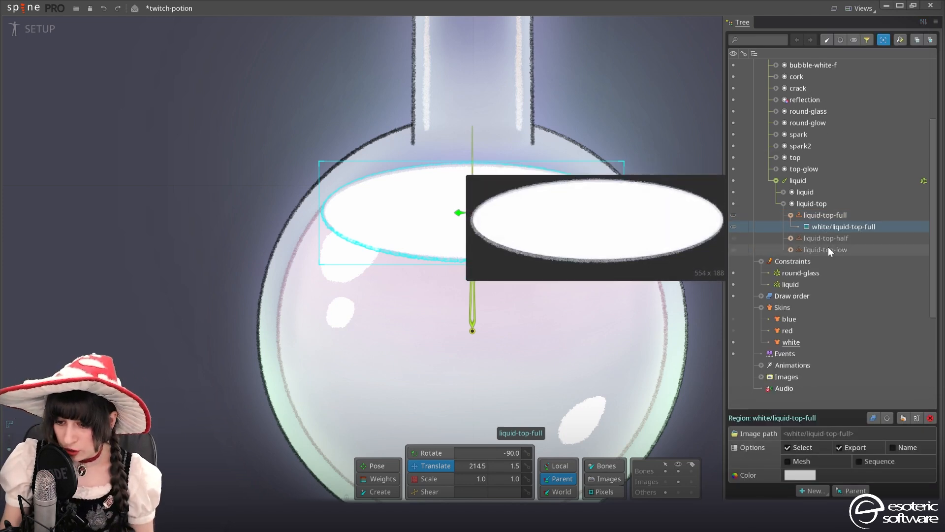
left_click(788, 462)
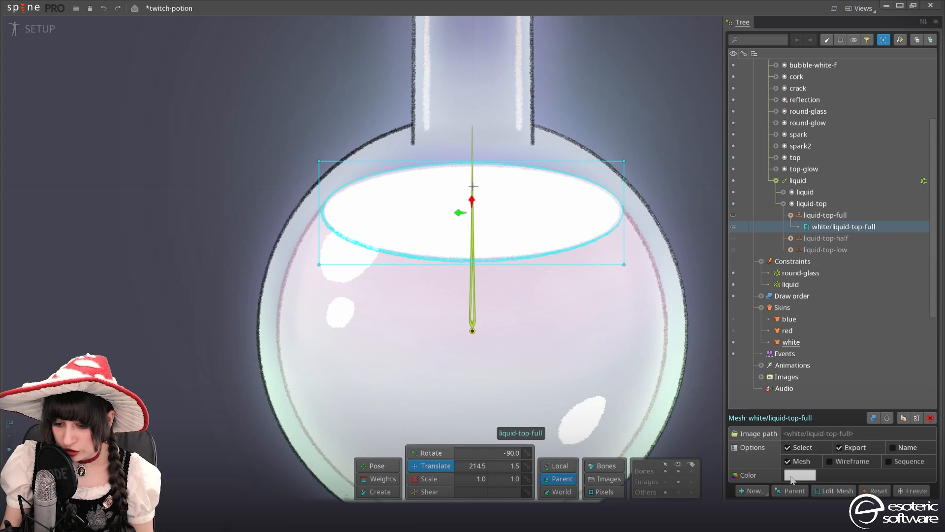
left_click(824, 491)
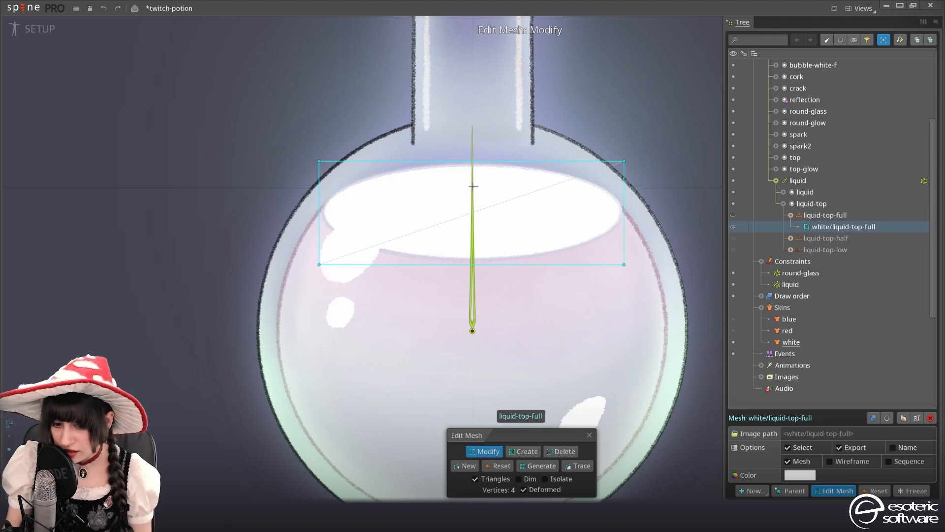
Add four evenly spaced vertices along both the mesh's upper and lower edges and connect each opposite pair with a vertical edge
scroll(474, 249, "up", 3)
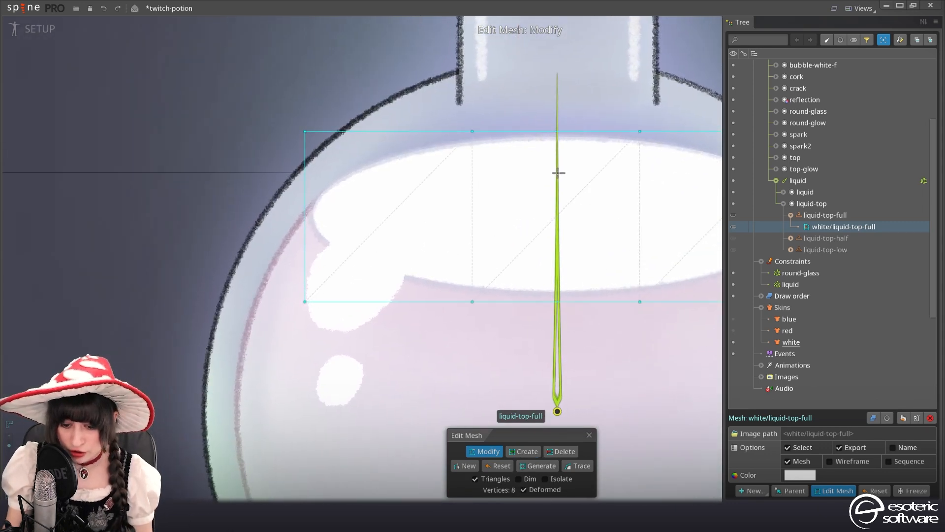
left_click(533, 465)
scroll(288, 222, "down", 2)
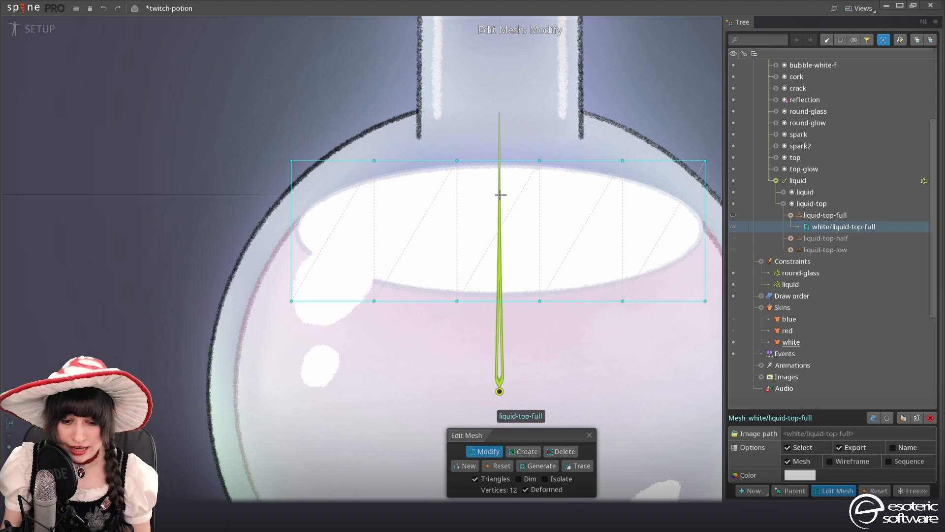
left_click(523, 451)
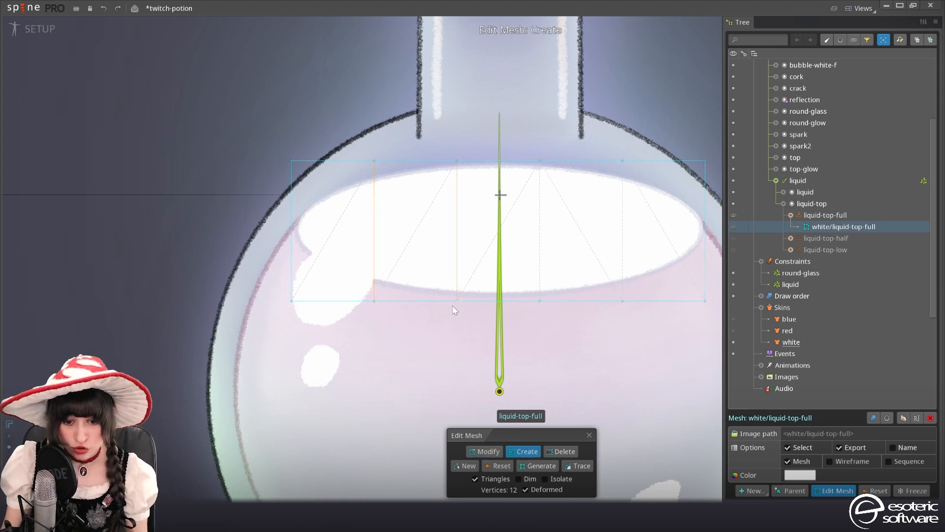
left_click_drag(540, 161, 539, 300)
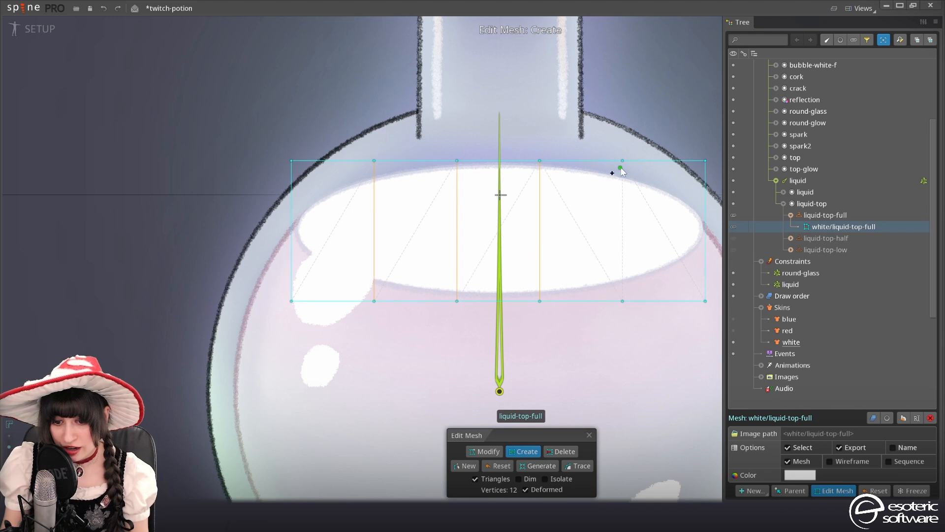
left_click_drag(626, 220, 622, 301)
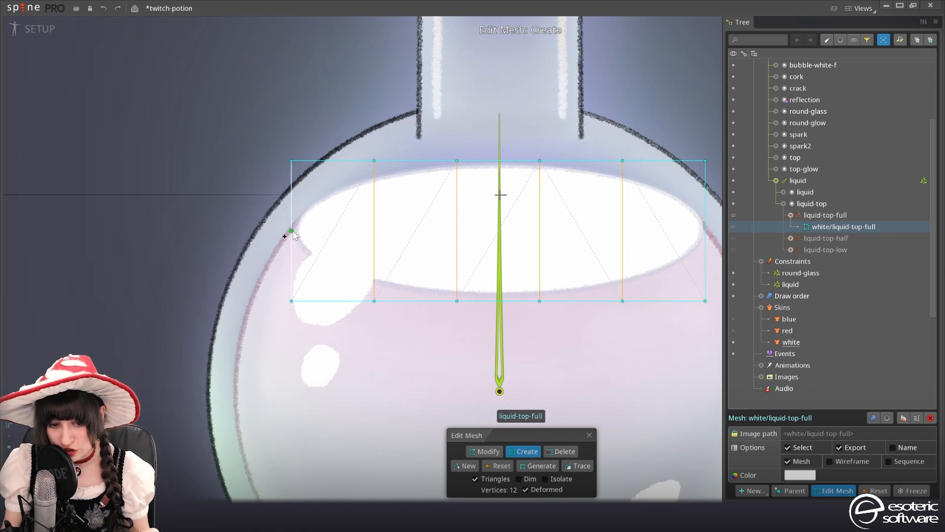
Add a horizontal row of vertices through the mesh's middle, one on each vertical edge and on both outer sides
left_click(375, 230)
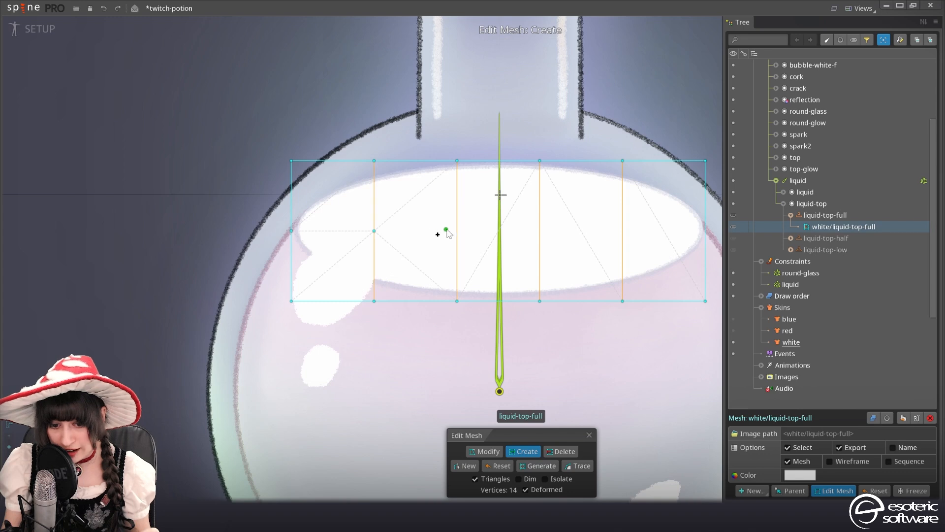
left_click(457, 230)
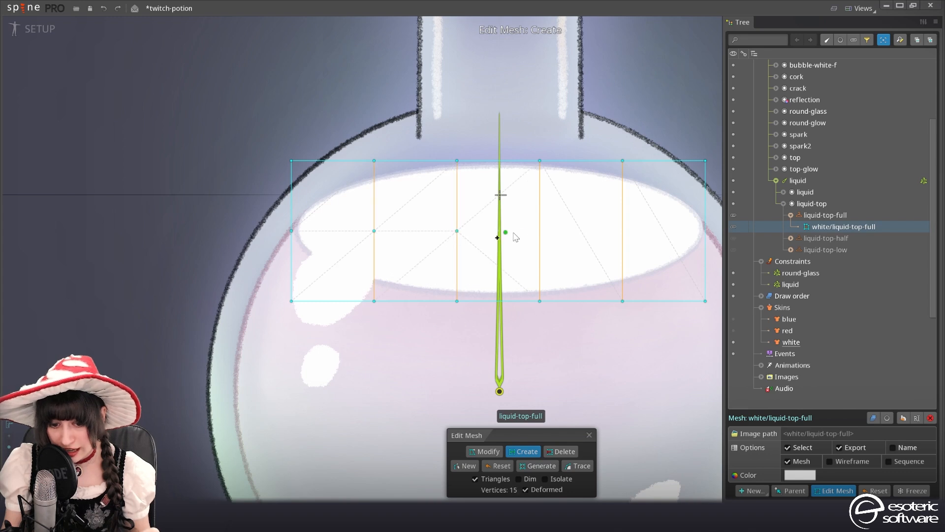
left_click(540, 230)
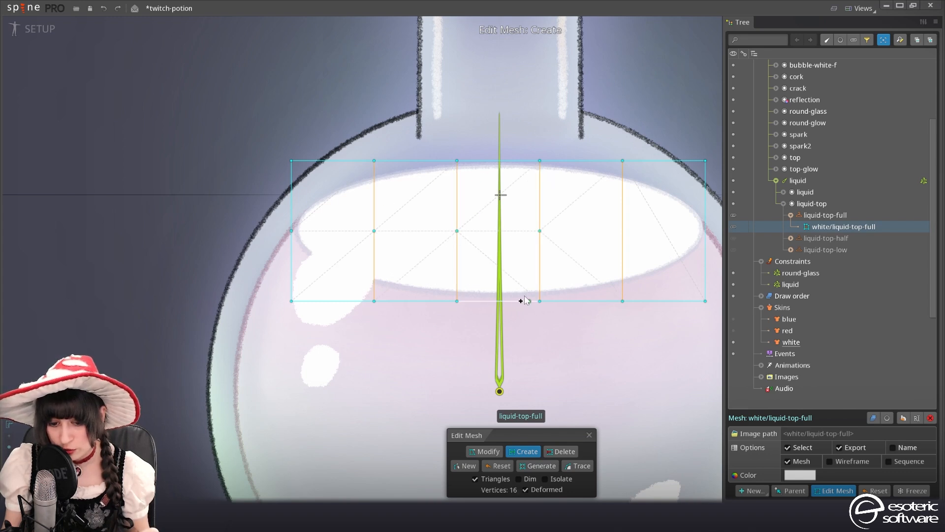
left_click(626, 237)
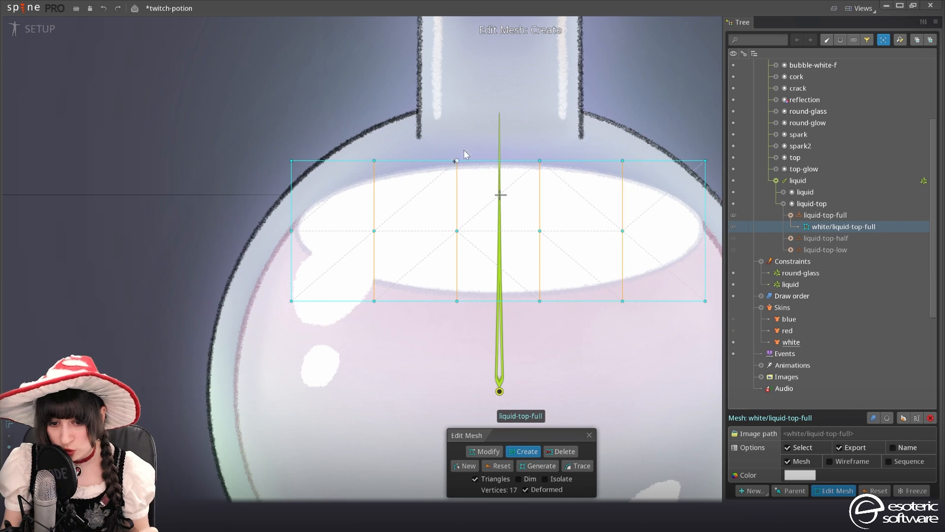
Add vertices on the two left inner edges where they meet the upper and lower rims of the liquid ellipse
scroll(422, 197, "up", 3)
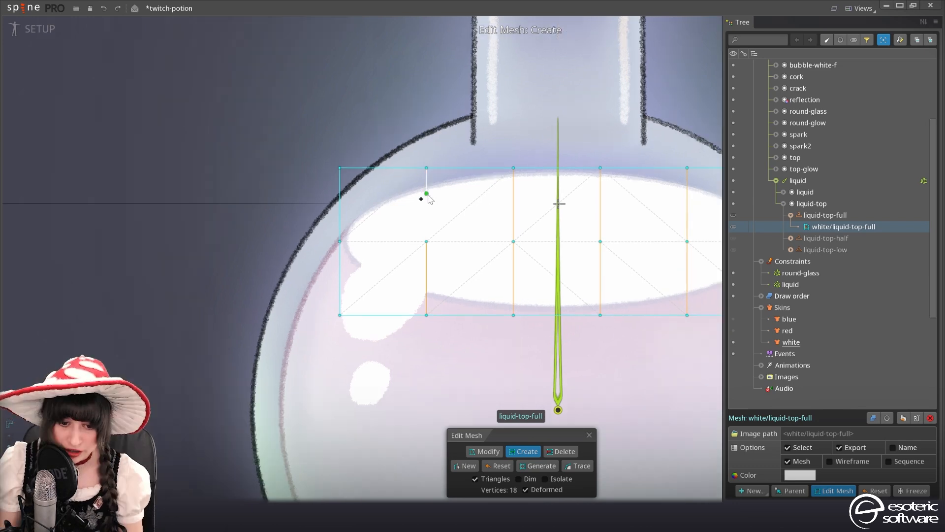
left_click(431, 187)
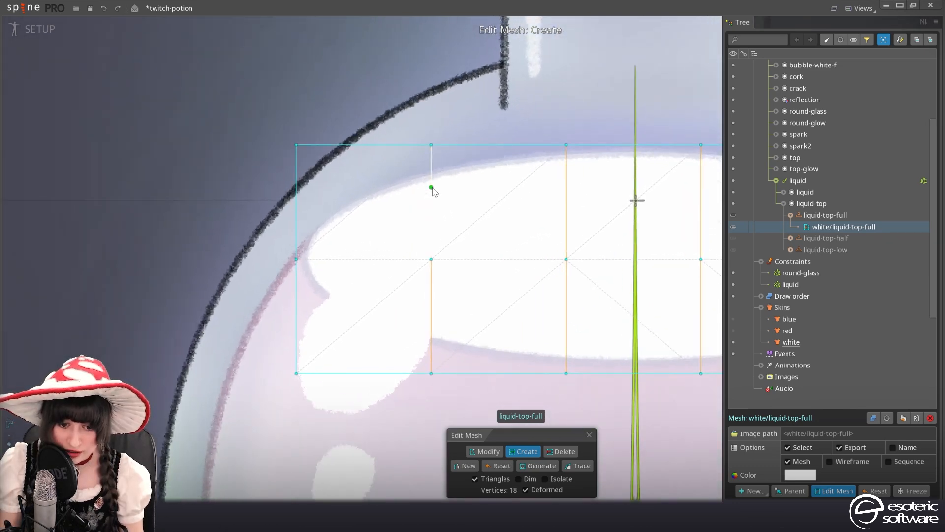
left_click(432, 345)
left_click(435, 335)
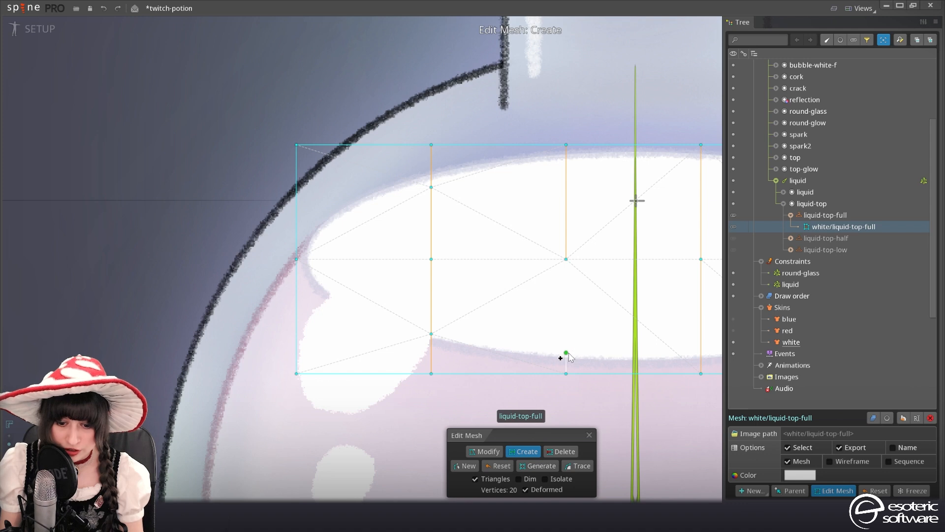
left_click(566, 352)
left_click(566, 166)
Add matching rim vertices on the two right inner edges of the liquid ellipse and leave mesh editing
left_click_drag(649, 213, 487, 215)
left_click(539, 168)
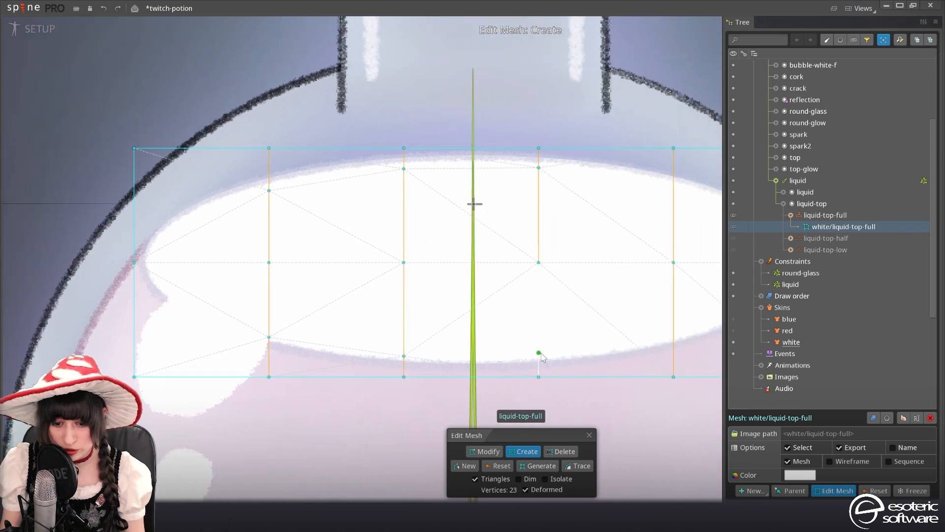
left_click(539, 352)
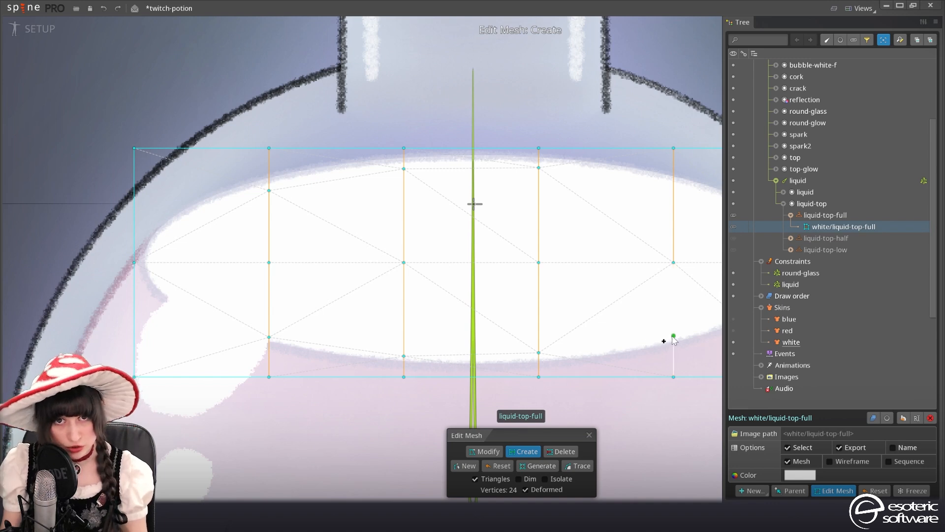
left_click(673, 336)
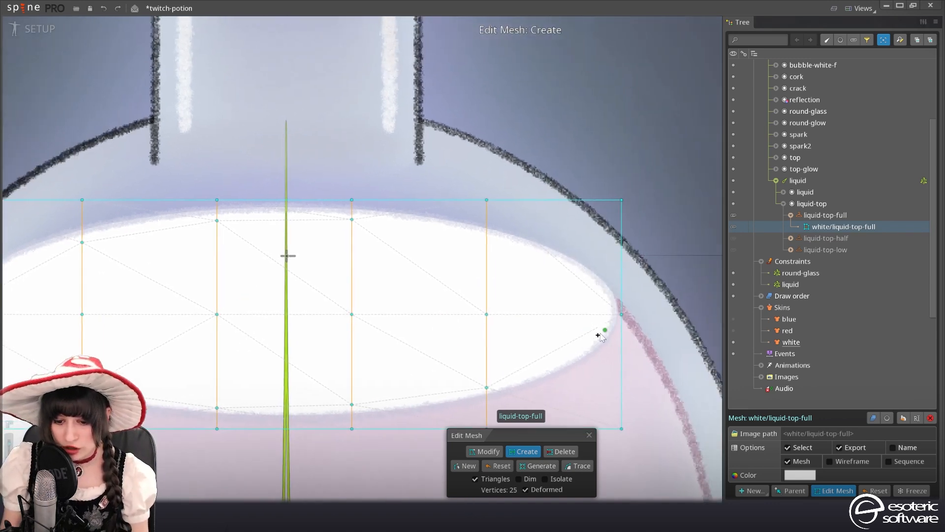
left_click(486, 241)
scroll(522, 261, "down", 3)
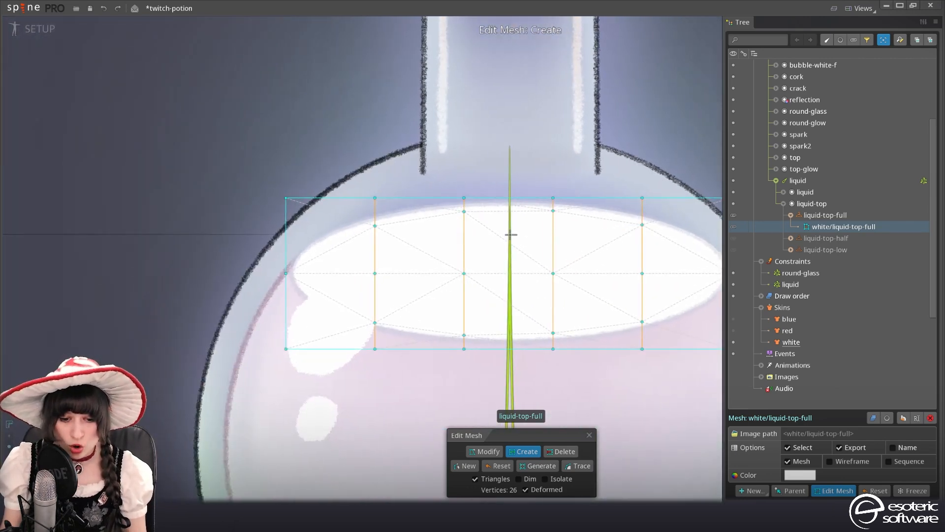
scroll(490, 282, "down", 1)
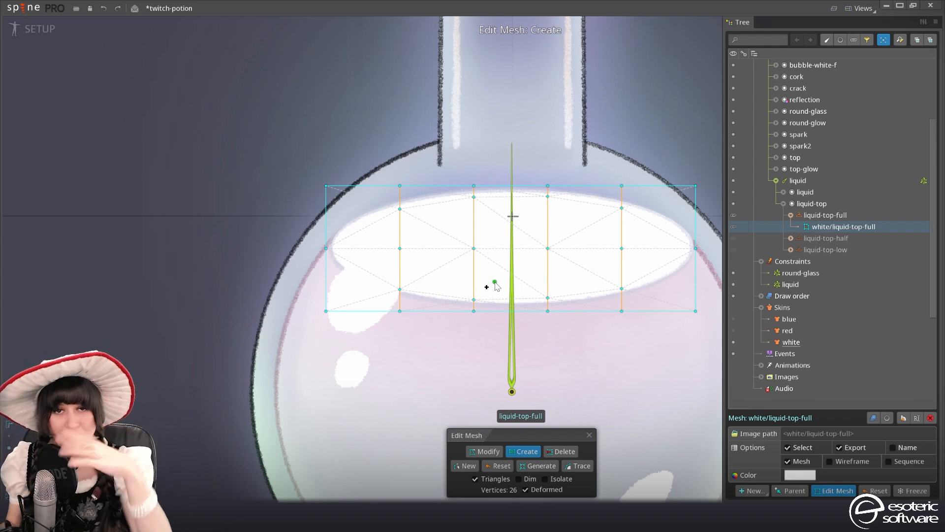
scroll(541, 273, "up", 2)
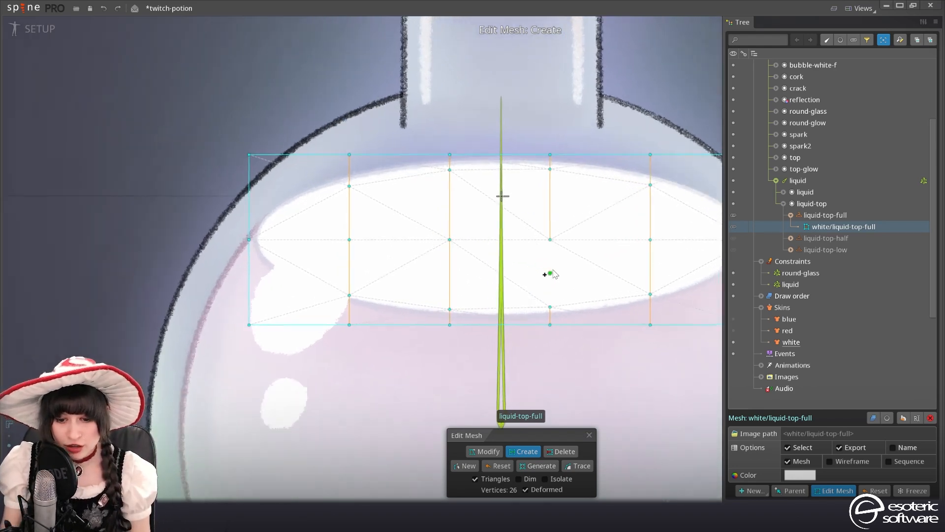
scroll(551, 273, "down", 4)
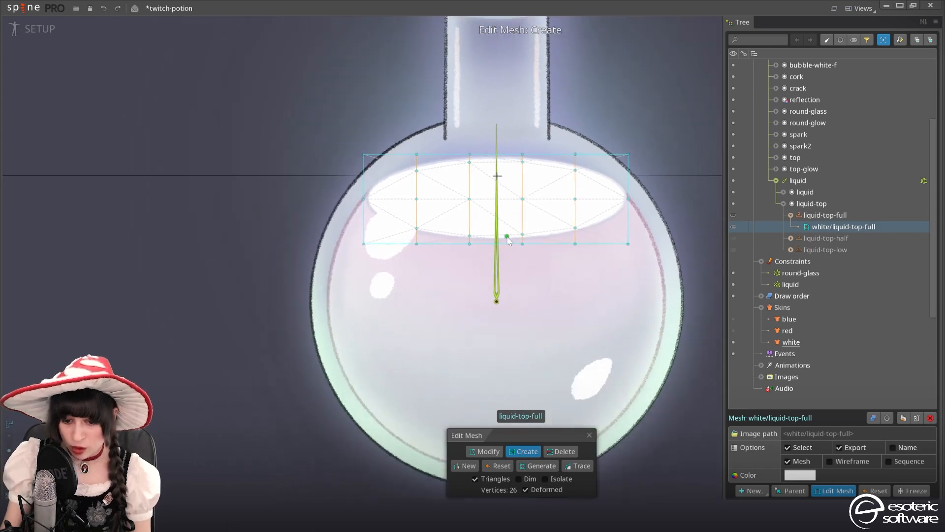
left_click_drag(507, 237, 513, 236)
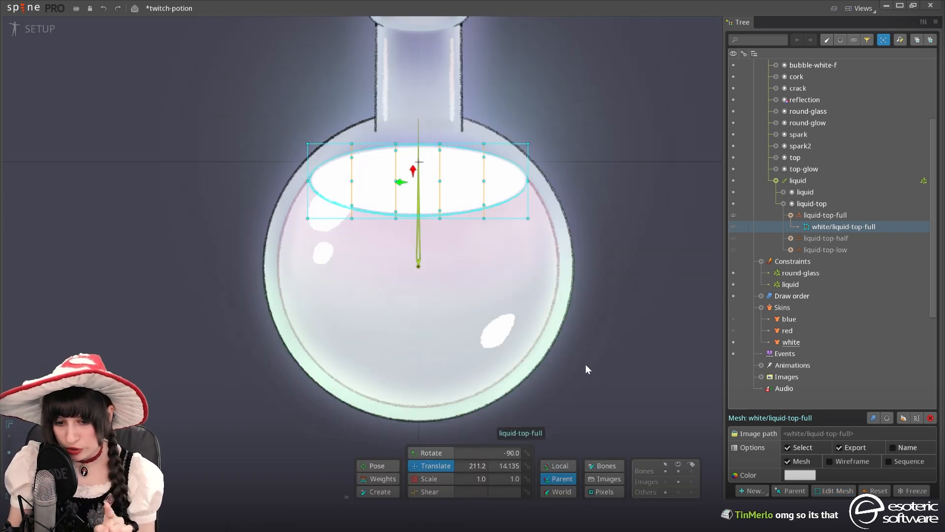
Create a new bone for the liquid-top slot so the slot sits under it within the liquid bone
scroll(389, 261, "up", 3)
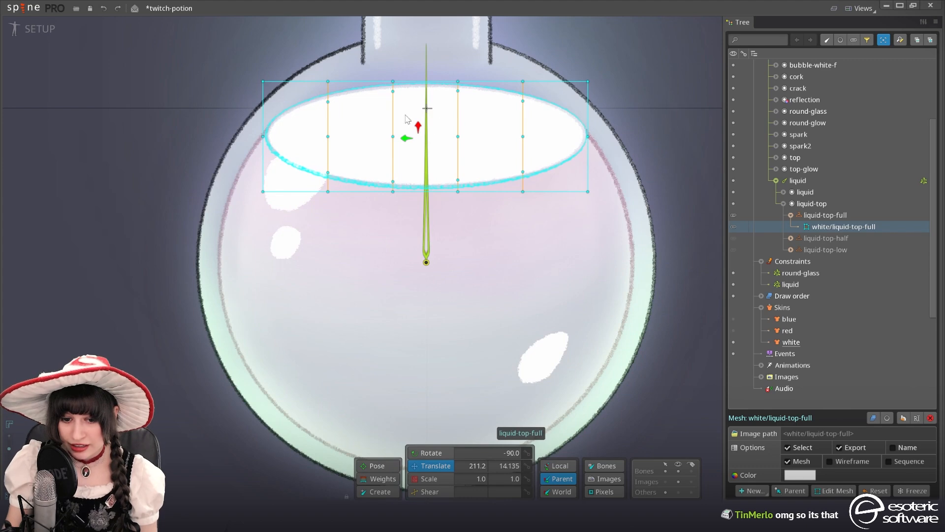
scroll(349, 150, "down", 1)
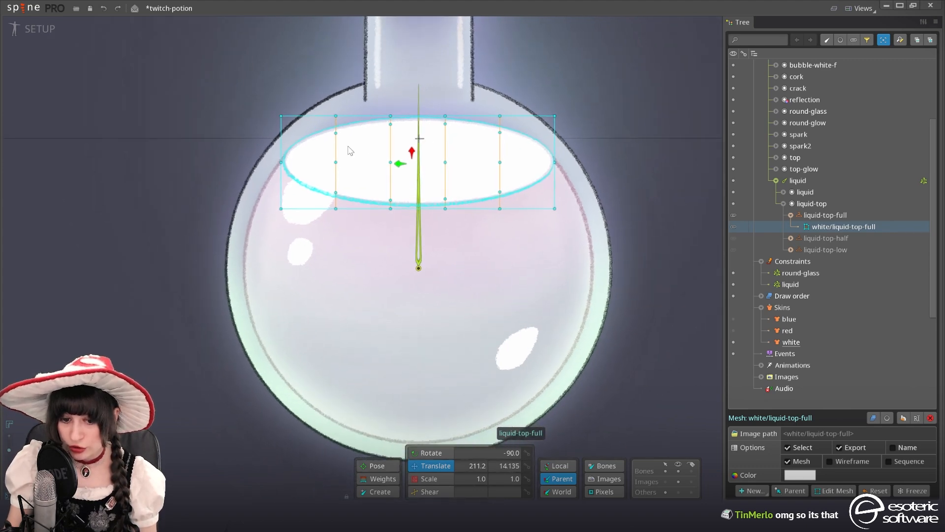
scroll(348, 148, "down", 1)
left_click_drag(377, 205, 465, 186)
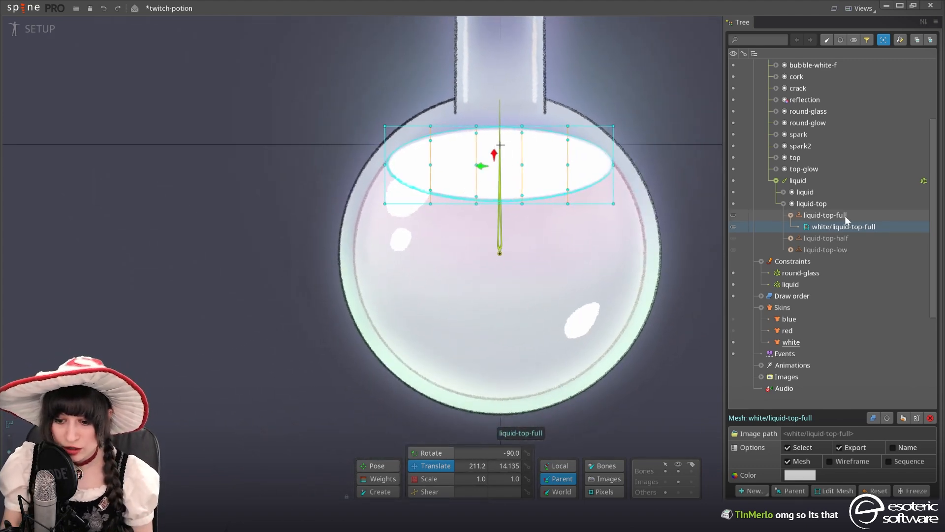
scroll(449, 189, "up", 1)
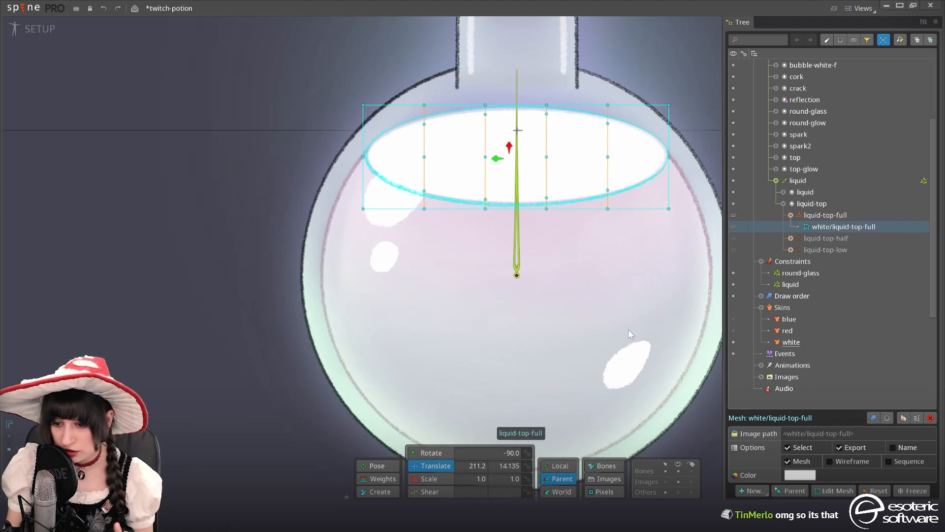
left_click(811, 203)
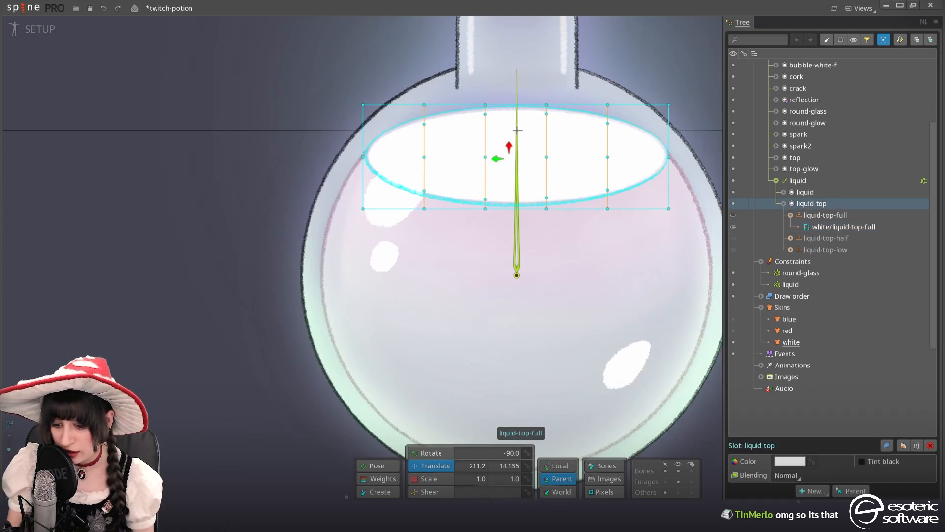
left_click(804, 492)
left_click(826, 414)
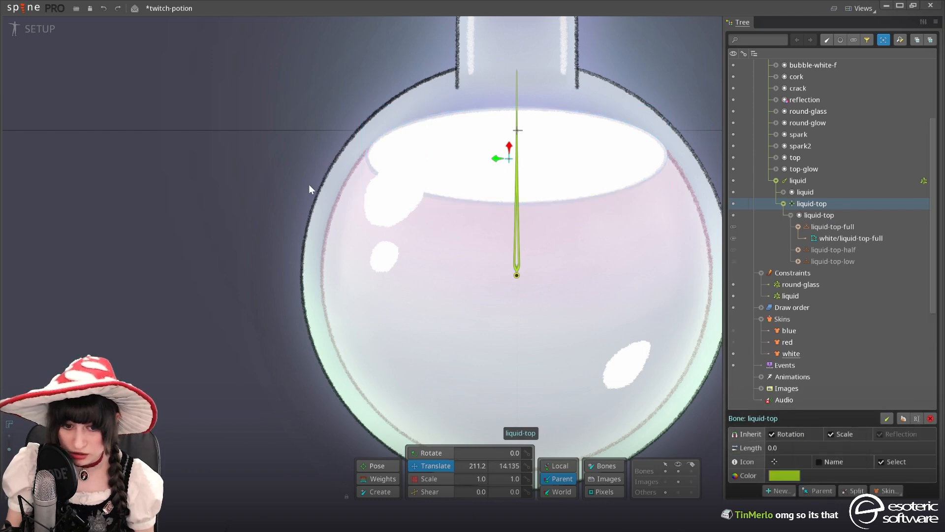
Set the liquid-top bone's world X translation to 0 with Bones and Images compensation enabled
left_click_drag(502, 158, 425, 161)
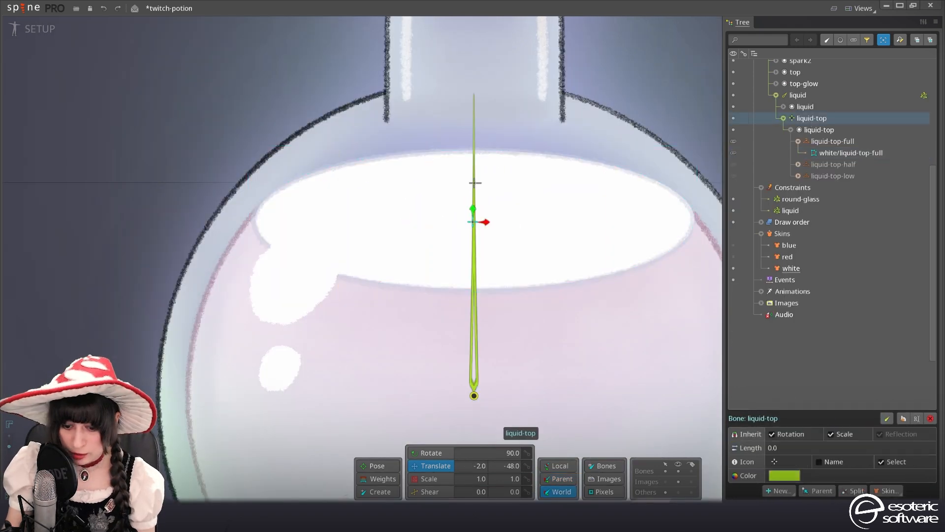
left_click(605, 479)
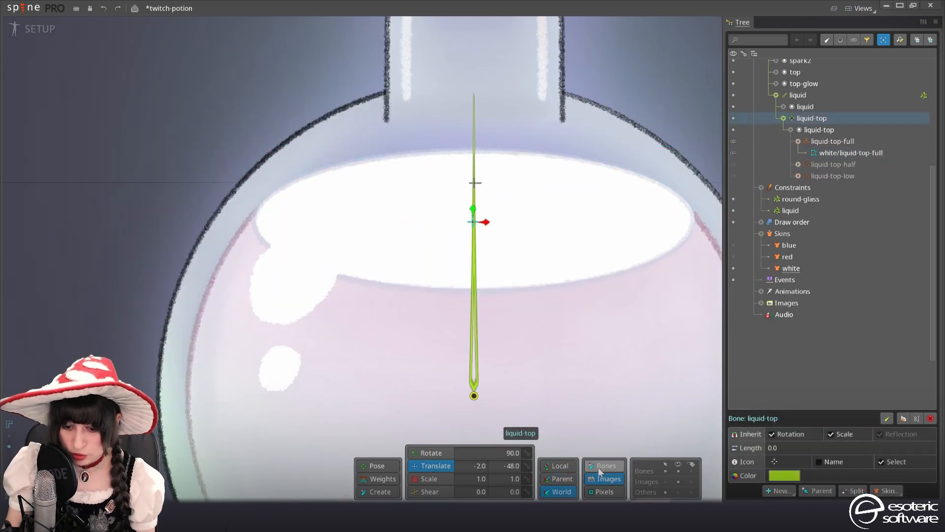
left_click(600, 468)
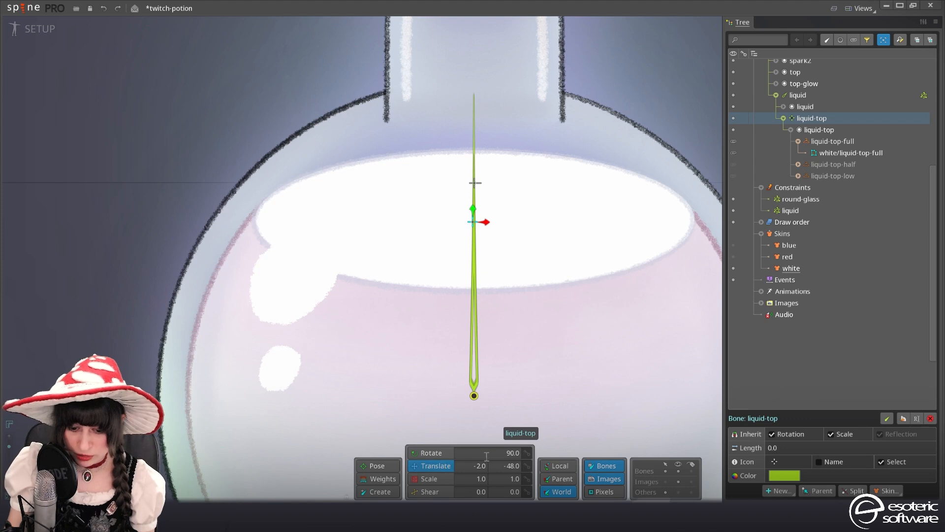
type("0")
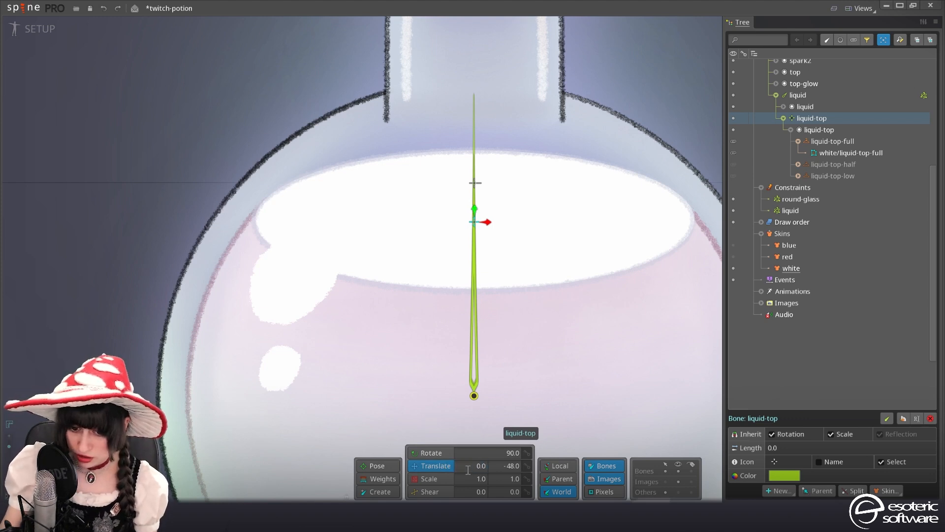
Turn off Bones and Images compensation, try moving the liquid-top bone, and undo the move
scroll(454, 268, "down", 1)
left_click_drag(454, 268, 481, 219)
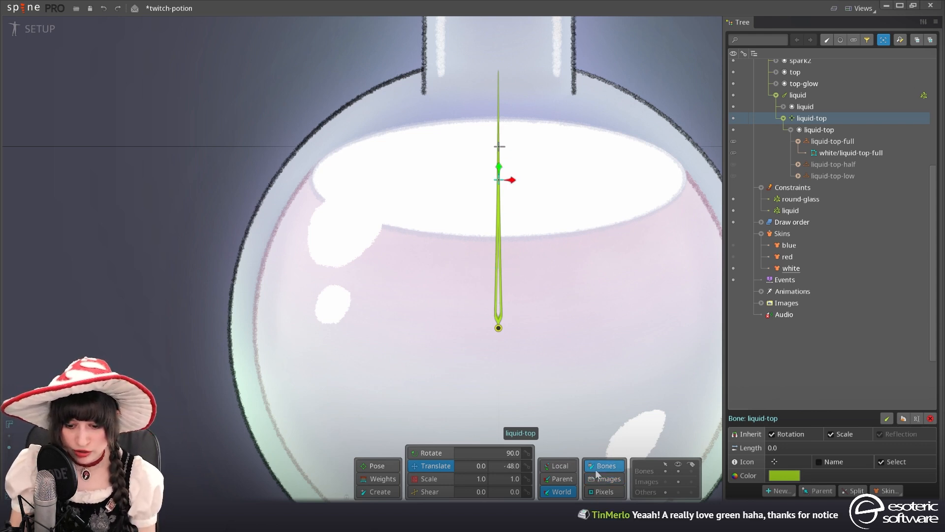
left_click_drag(498, 173, 444, 186)
key("ctrl+z")
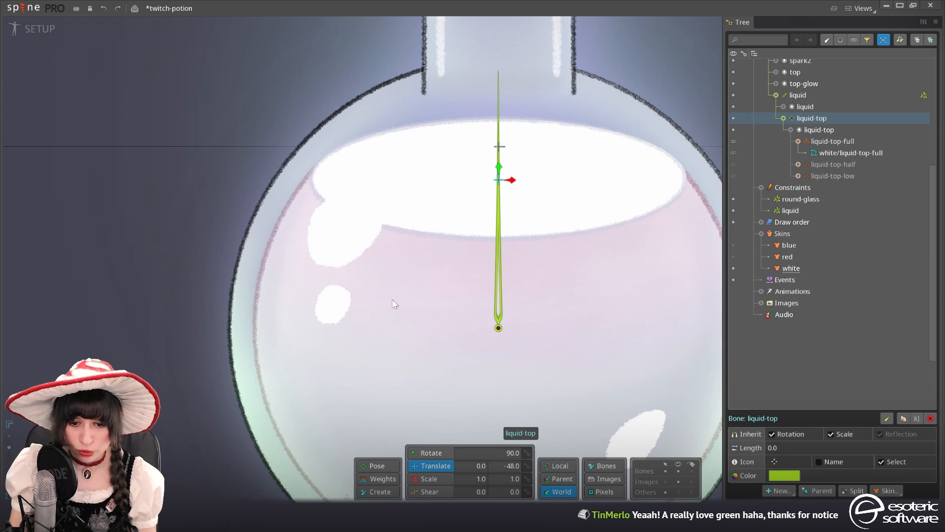
Rename the liquid-top bone together with its slot to liquid-level
double_click(815, 119)
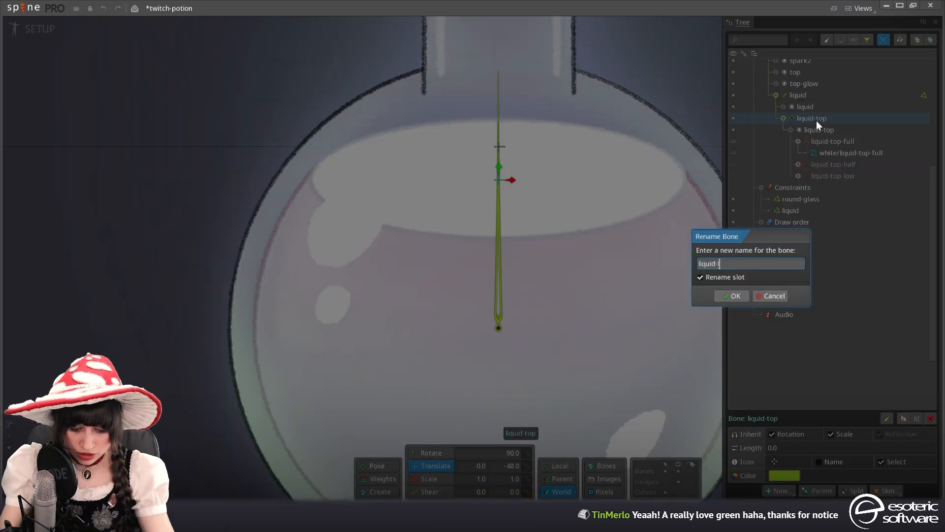
type("level")
key("Return")
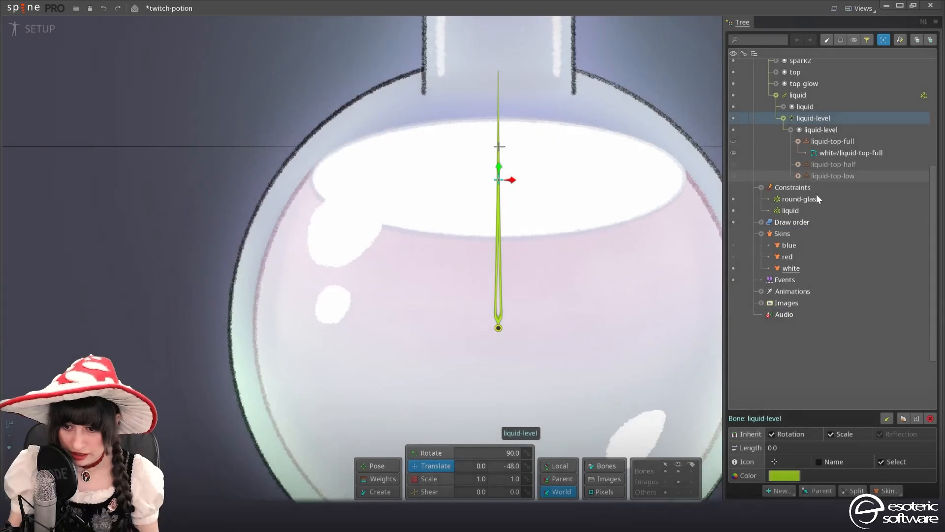
left_click(768, 491)
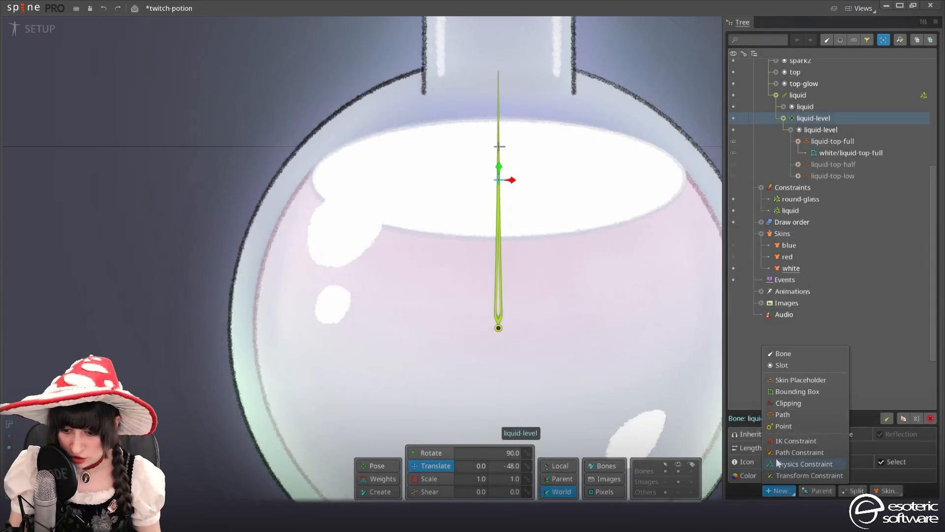
left_click(807, 356)
key("ctrl+z")
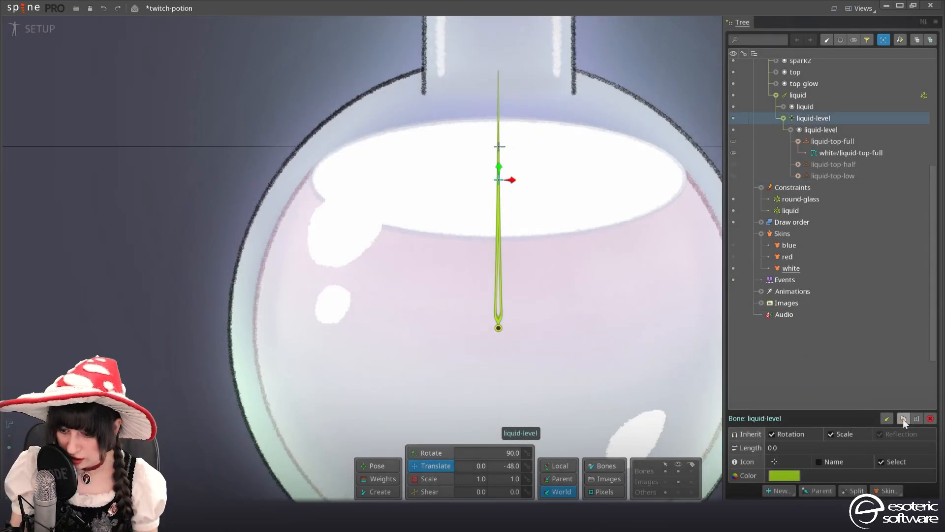
Duplicate the liquid-level bone, parent the copy under liquid-level, and rename it liquid-top
left_click(903, 418)
left_click_drag(821, 188, 811, 117)
double_click(823, 187)
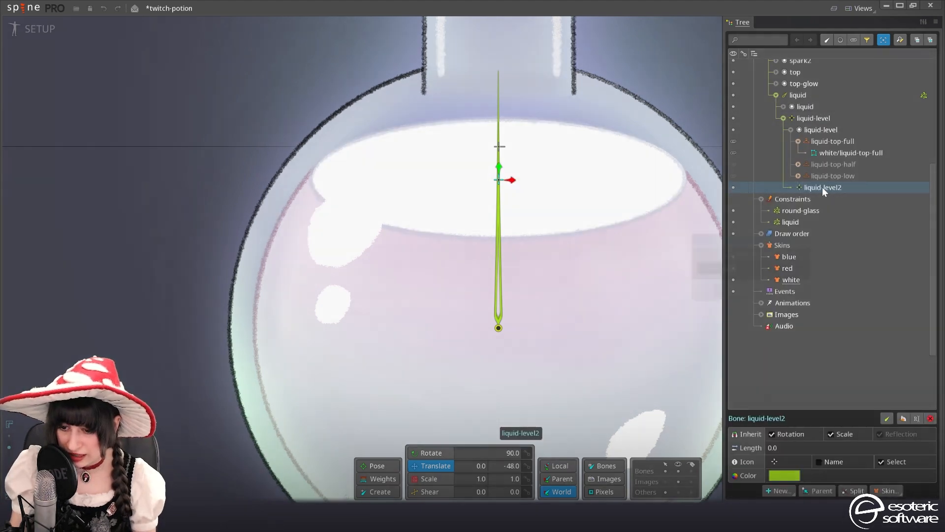
type("liquid-top")
key("Return")
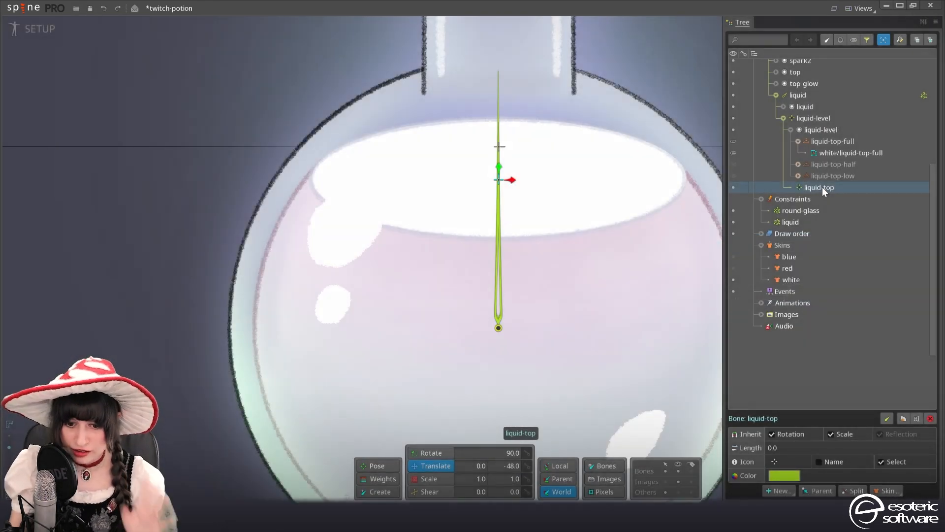
Move the liquid-level slot with its attachments under the liquid-top bone
scroll(306, 172, "down", 3)
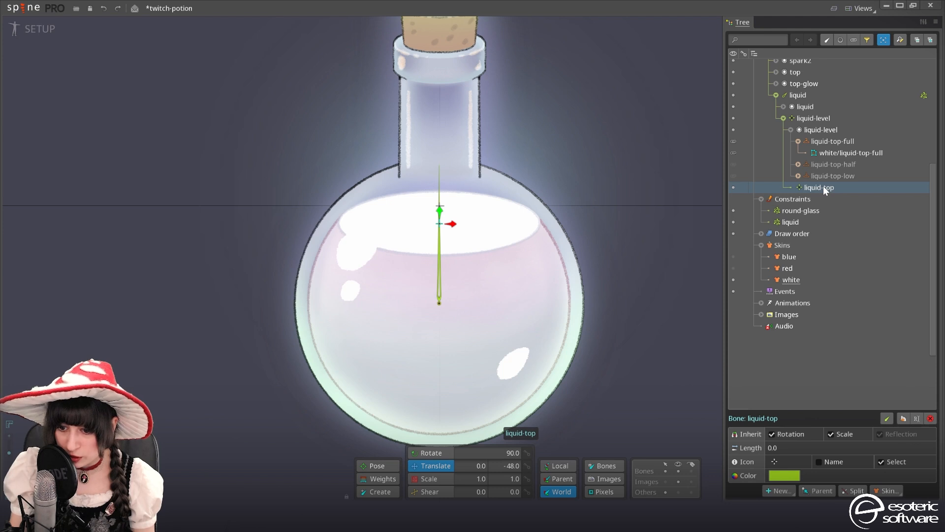
left_click_drag(818, 130, 818, 141)
left_click_drag(817, 141, 818, 188)
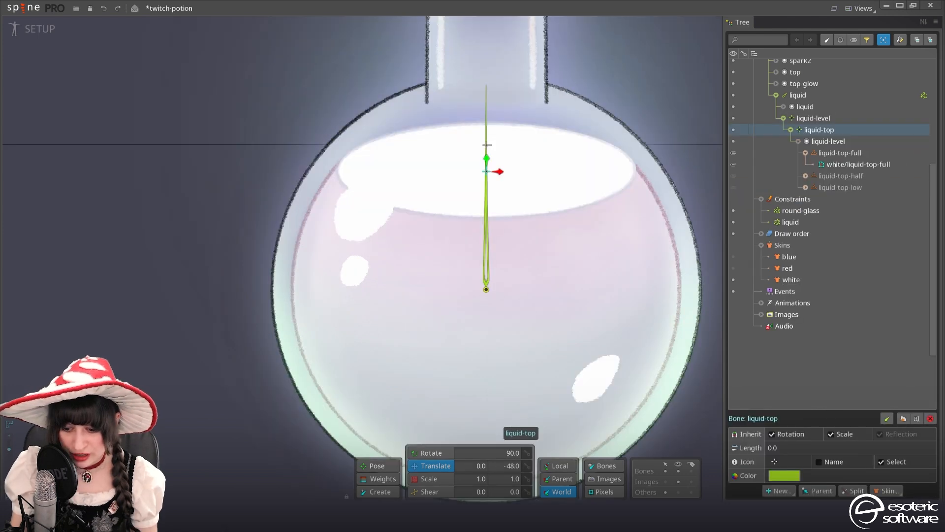
Create a child bone of liquid-top at the liquid surface's lower edge, about world Y -130, and name it liquid-top-control
left_click(778, 491)
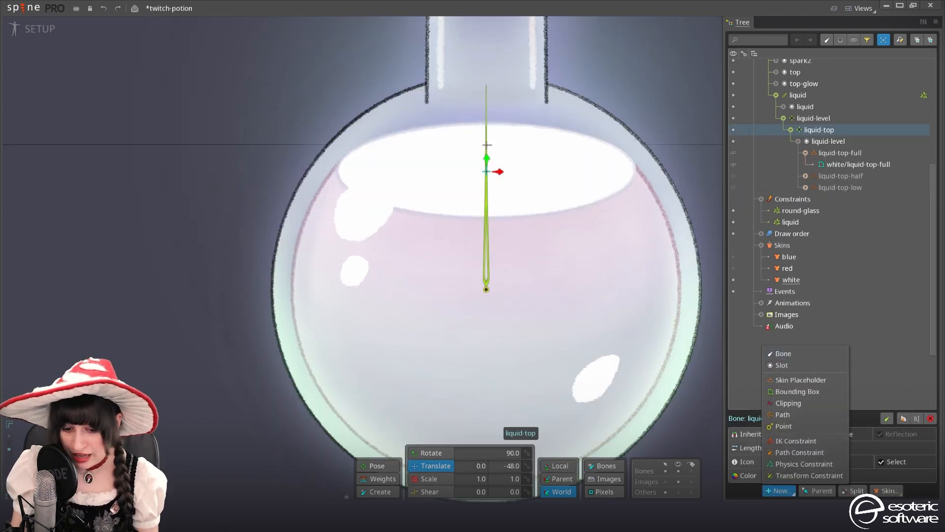
left_click(781, 357)
left_click_drag(486, 164, 486, 208)
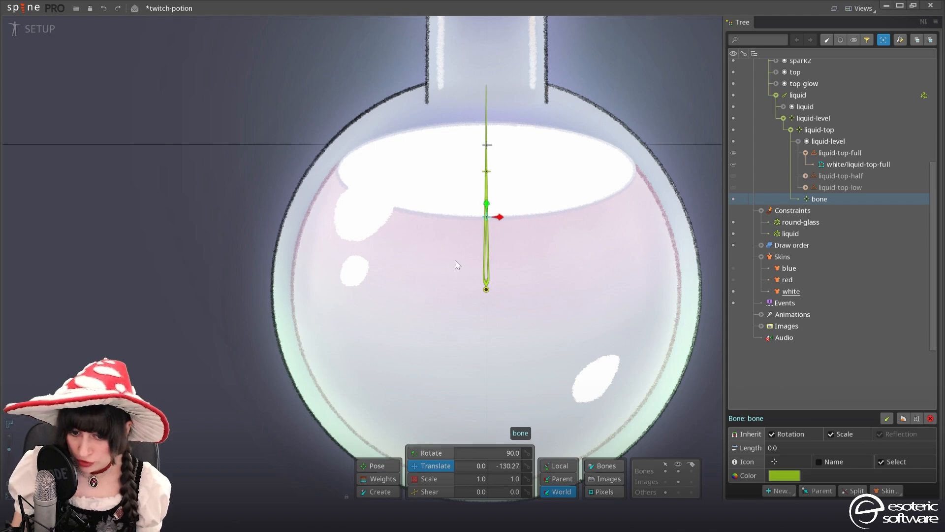
double_click(812, 200)
type("liq")
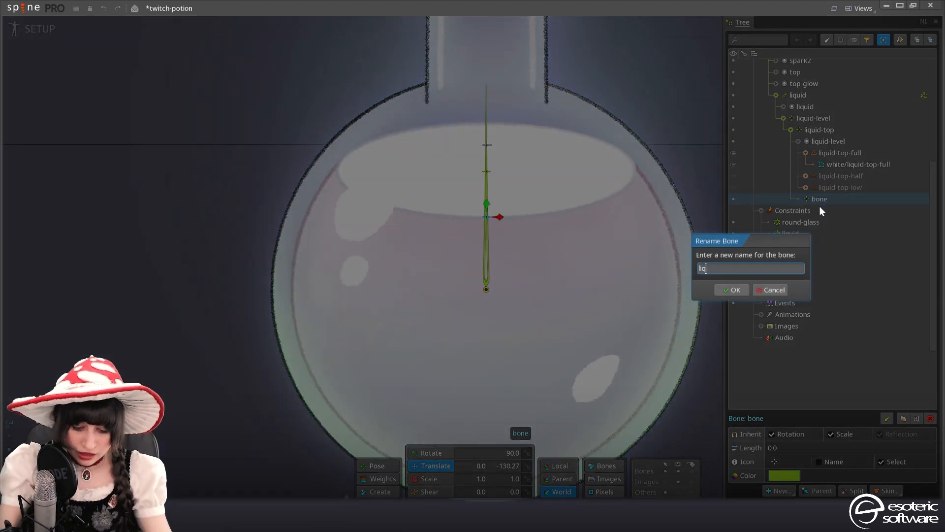
type("uid-top-")
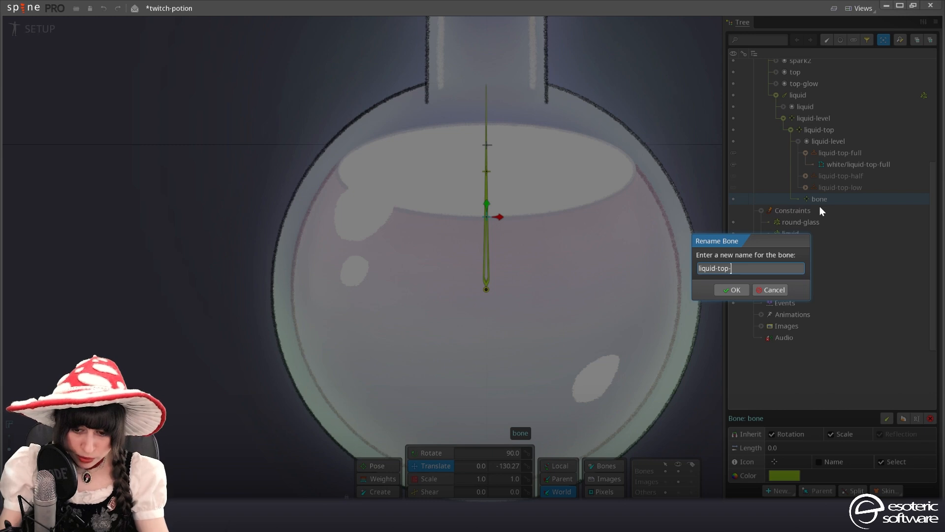
type("control")
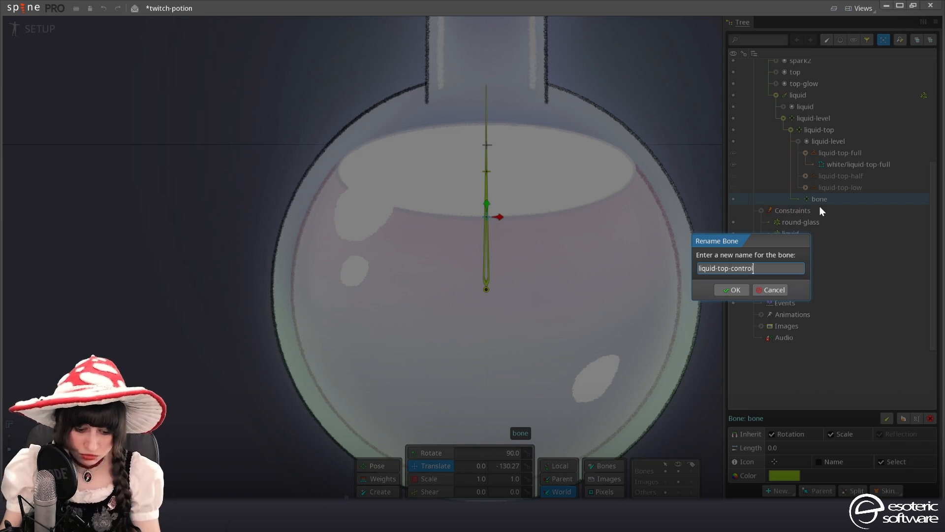
key("Return")
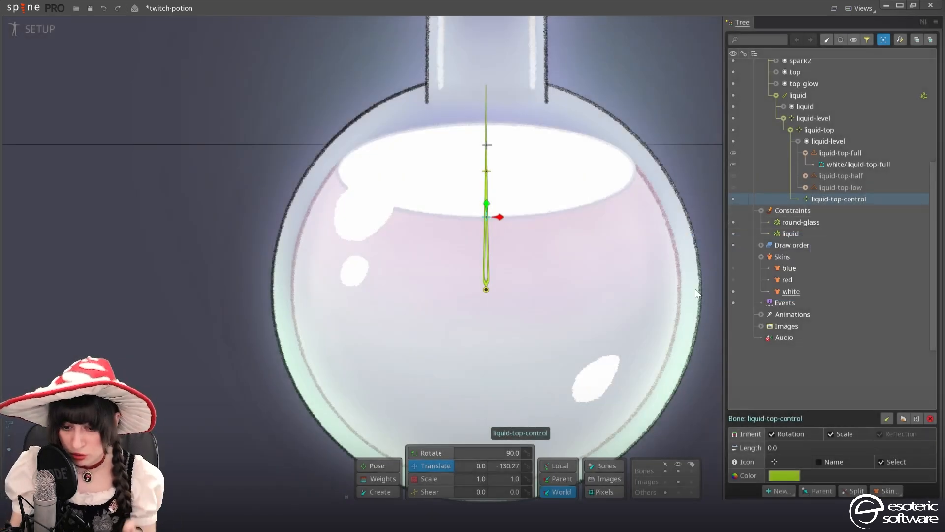
Duplicate liquid-top-control, move the copy to the liquid surface's upper edge at about world Y 39, and name it liquid-top-inverse
left_click(902, 419)
left_click_drag(484, 208, 484, 115)
double_click(841, 211)
type("liquid-top-inverse")
key("Return")
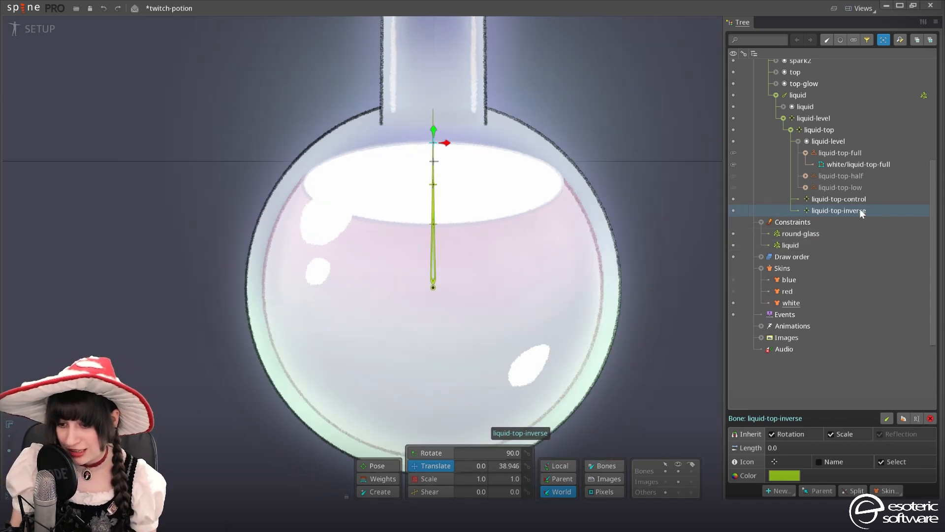
Create a transform constraint named liquid-top-control that constrains liquid-top-inverse, with liquid-top-control as its target
left_click(856, 199)
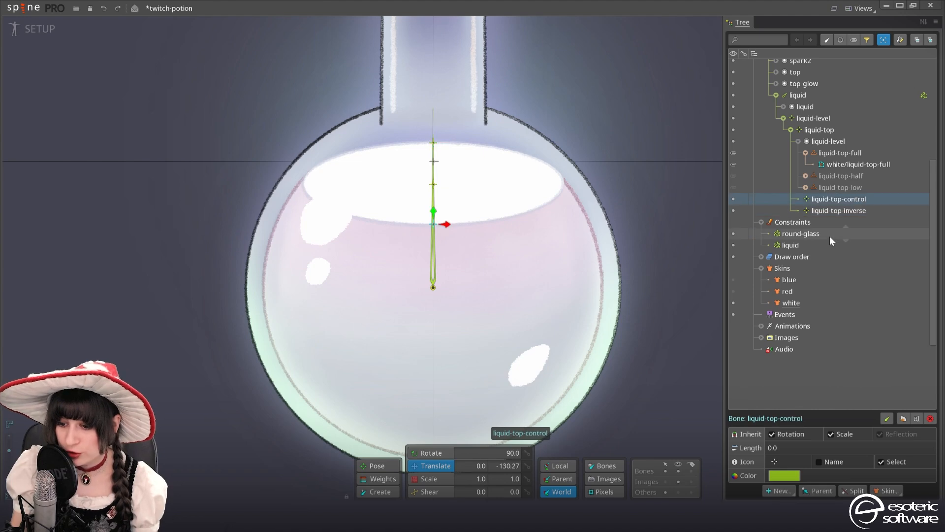
left_click(840, 210)
left_click(783, 491)
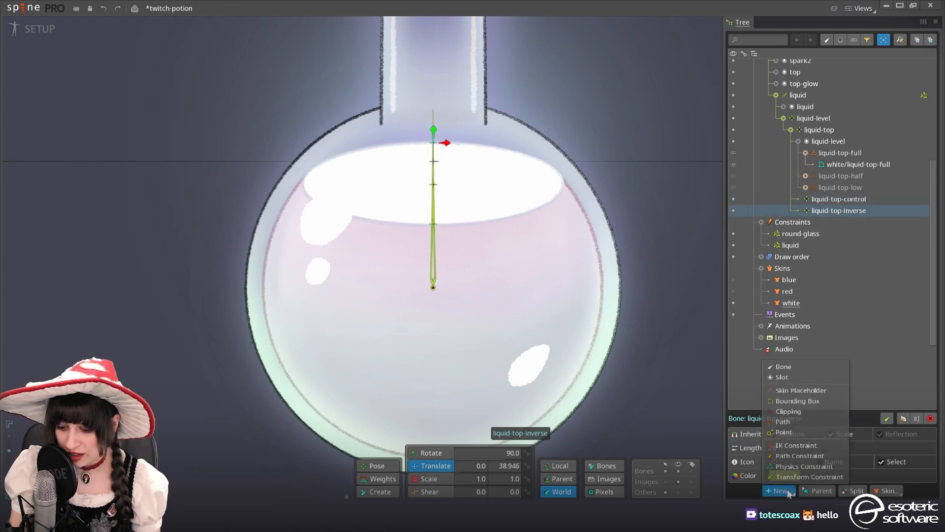
left_click(811, 476)
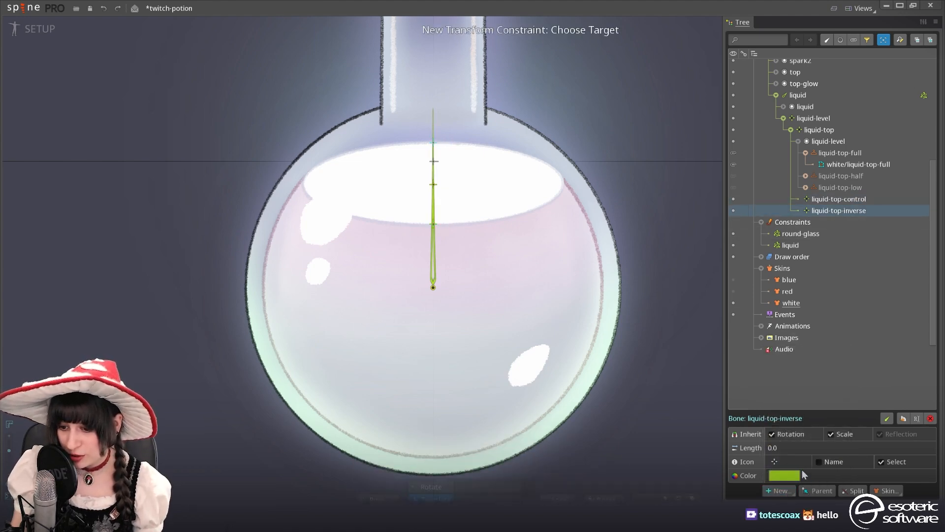
left_click(852, 199)
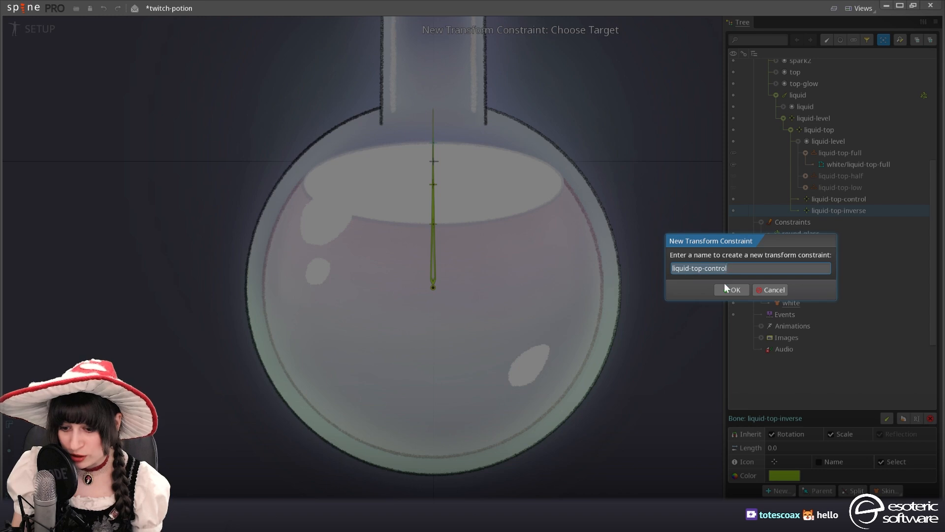
left_click(742, 290)
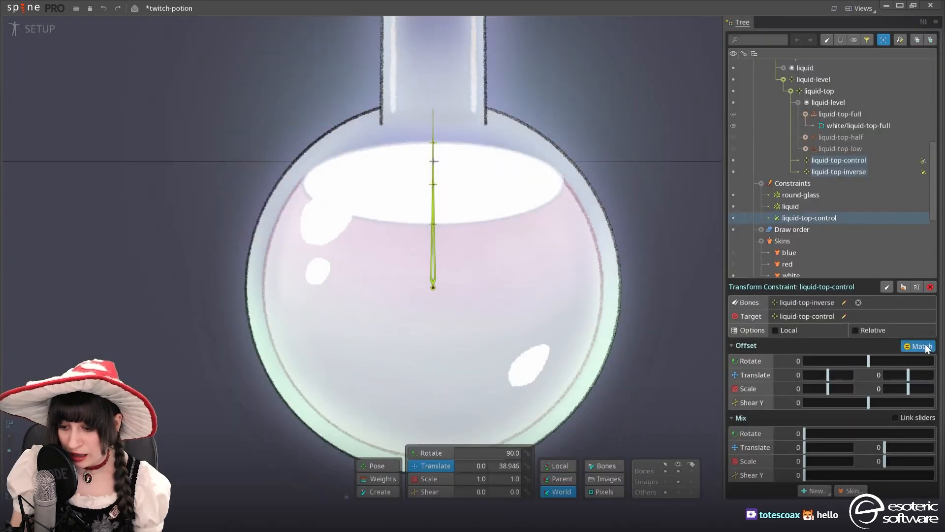
Match the transform constraint's offset to the current pose and set its translate mix to -100 for X and -50 for Y
left_click(926, 346)
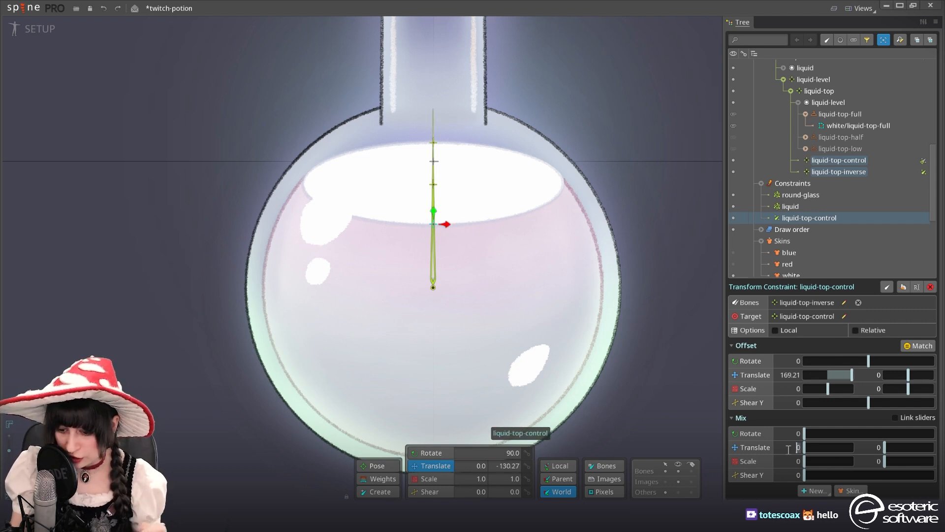
type("-100")
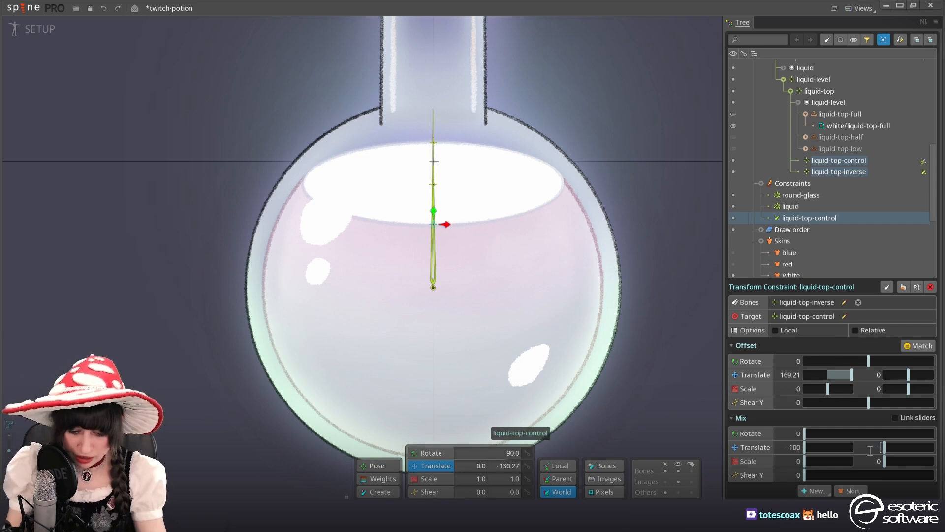
Try moving the liquid-top-control bone to test the inverse motion, undoing each move
left_click_drag(433, 229, 464, 187)
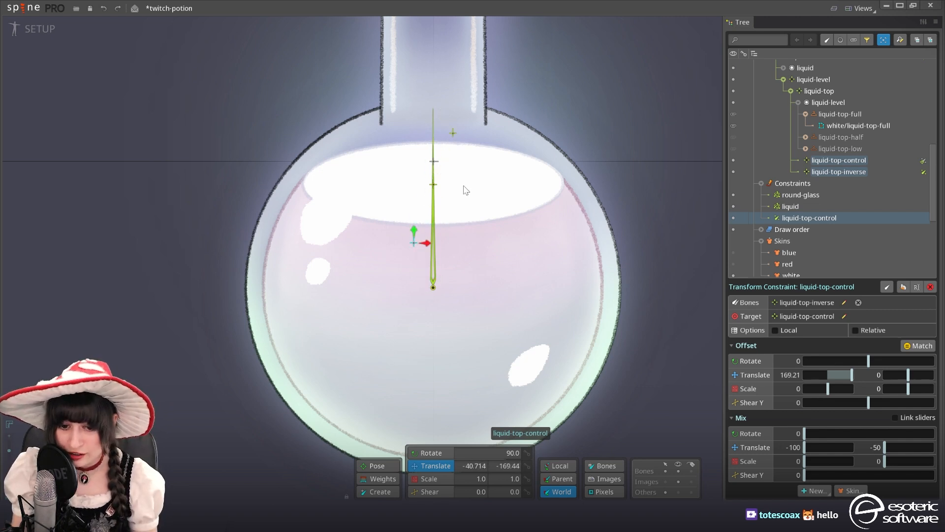
key("ctrl+z")
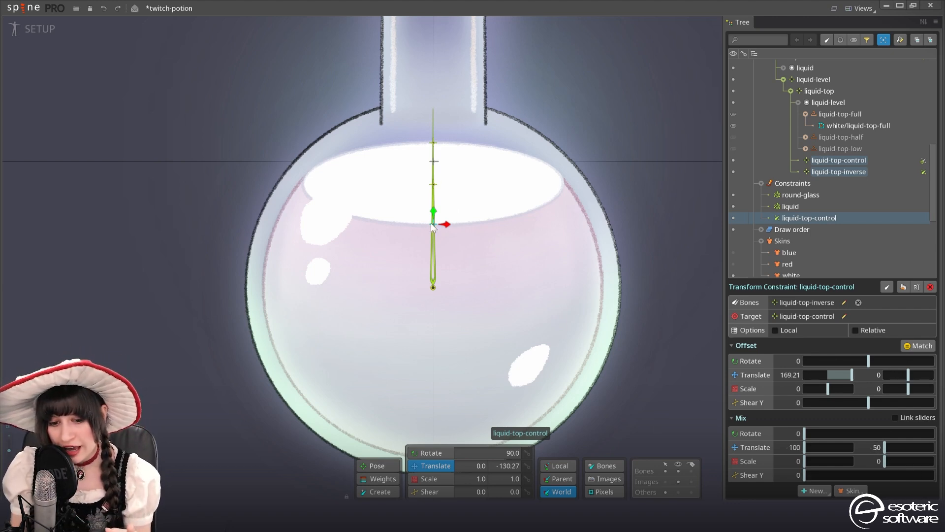
left_click_drag(431, 223, 471, 216)
key("ctrl+z")
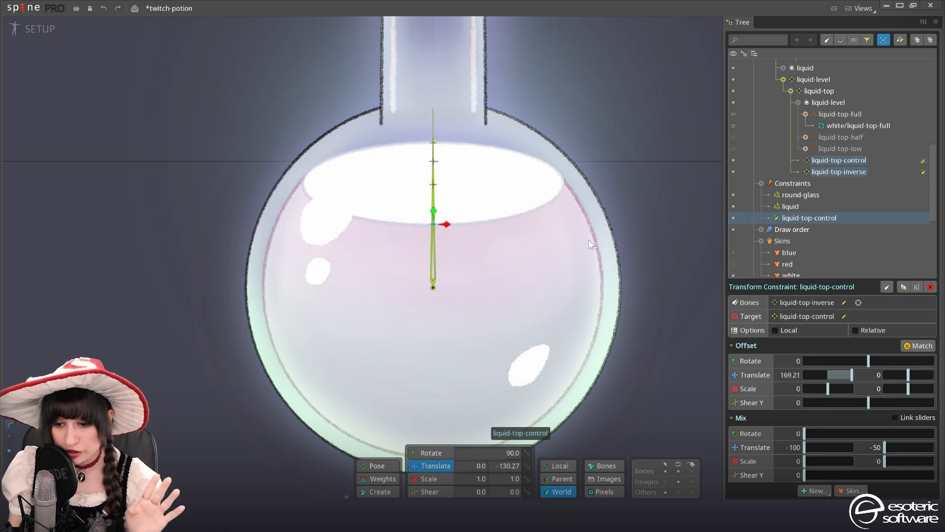
Give the liquid-top-control bone a green plus icon and the liquid-top-inverse bone a distinct red icon
scroll(795, 202, "up", 3)
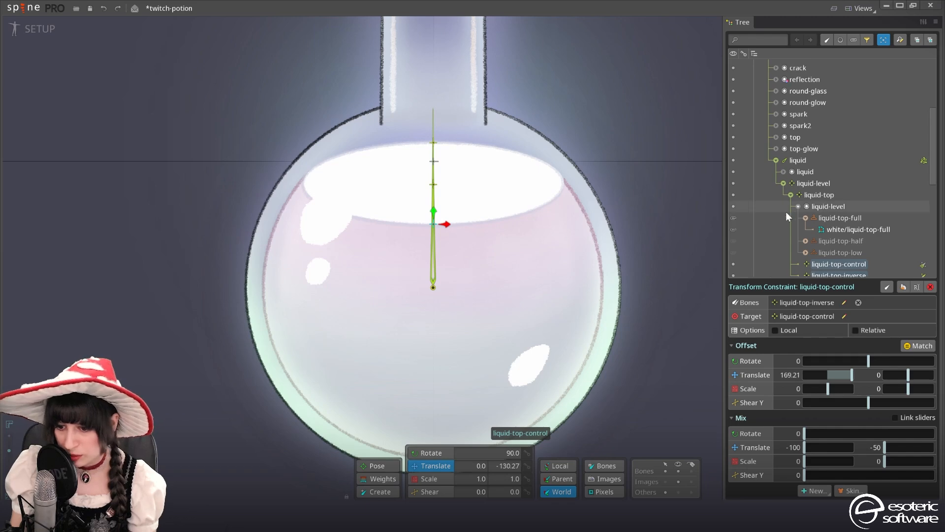
scroll(786, 216, "down", 3)
left_click(847, 162)
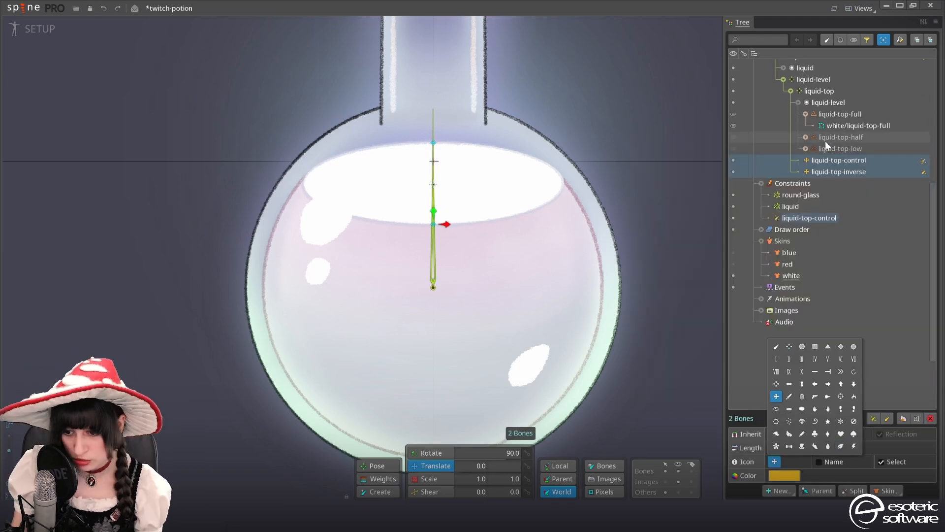
left_click(839, 160)
left_click(784, 475)
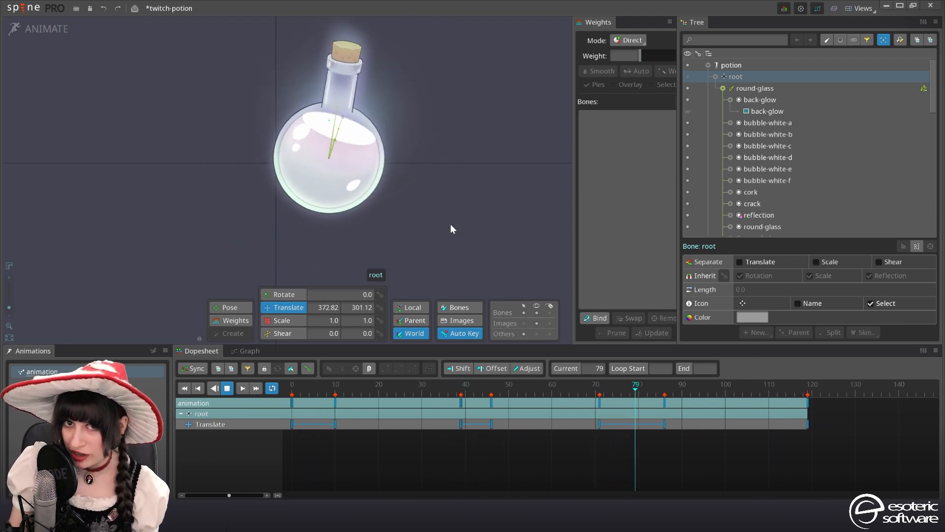
In setup mode, bind the white/liquid-top-full mesh to the liquid-top-control, liquid-top-inverse and liquid-top bones
left_click(36, 30)
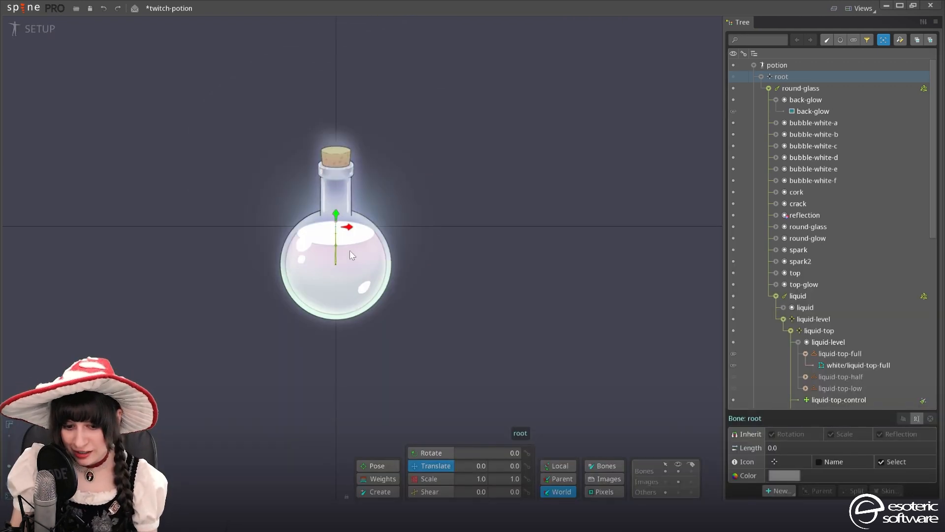
scroll(817, 194, "down", 6)
left_click(872, 158)
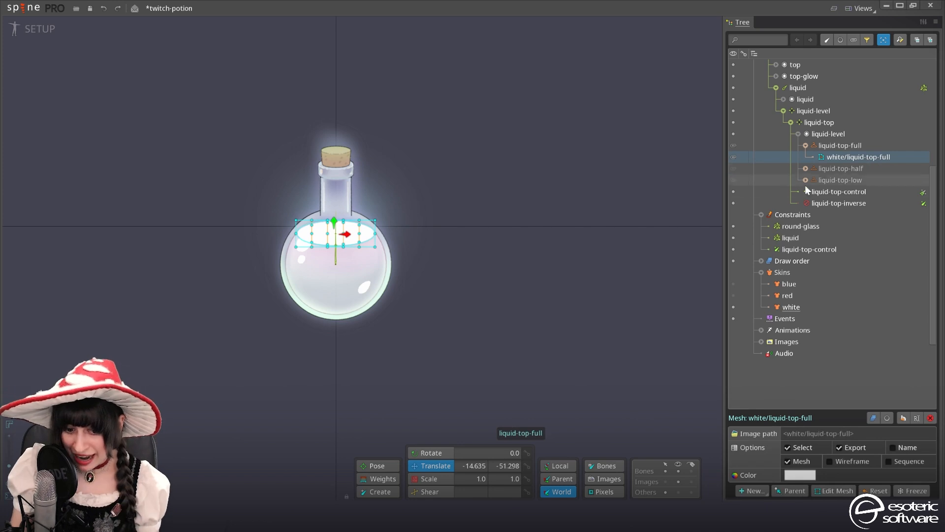
left_click(379, 478)
left_click(639, 477)
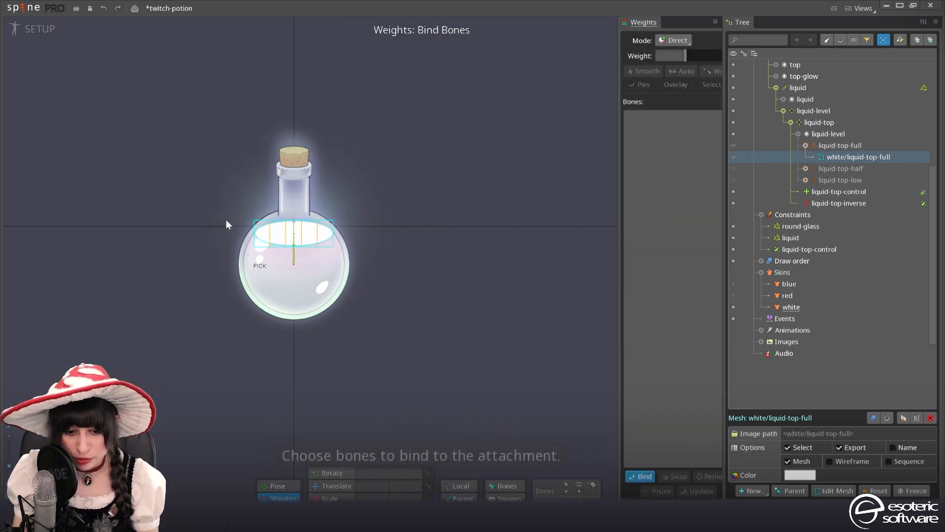
scroll(454, 234, "up", 5)
scroll(452, 205, "up", 1)
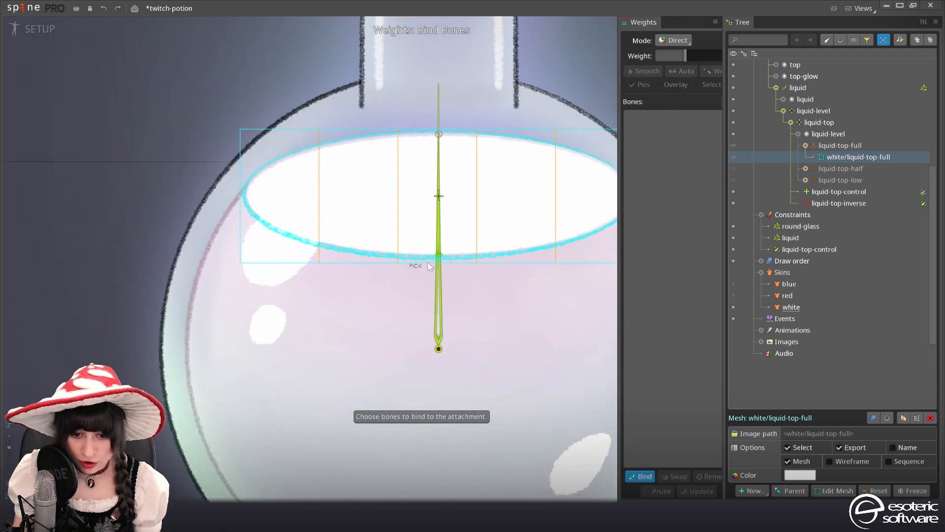
left_click(441, 258)
left_click(446, 139)
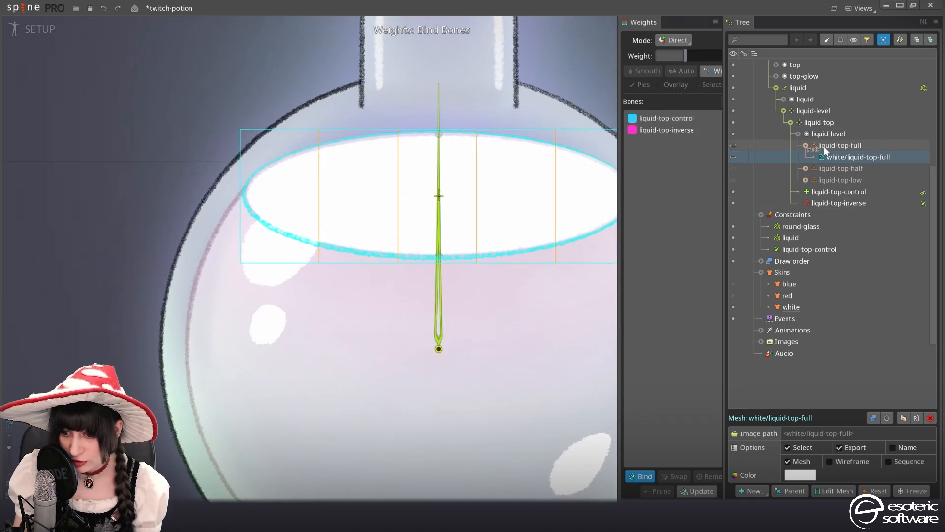
left_click(829, 125)
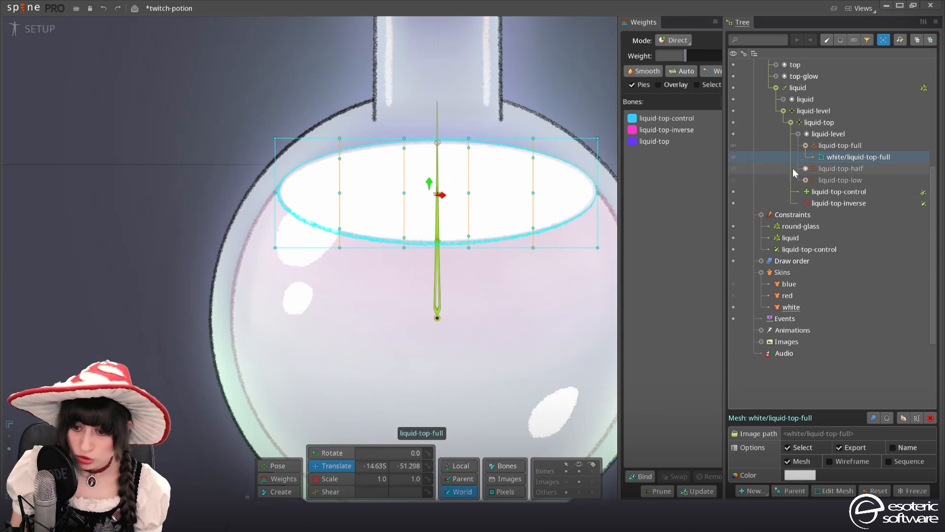
Create a physics constraint for the liquid-top-control bone
left_click(829, 191)
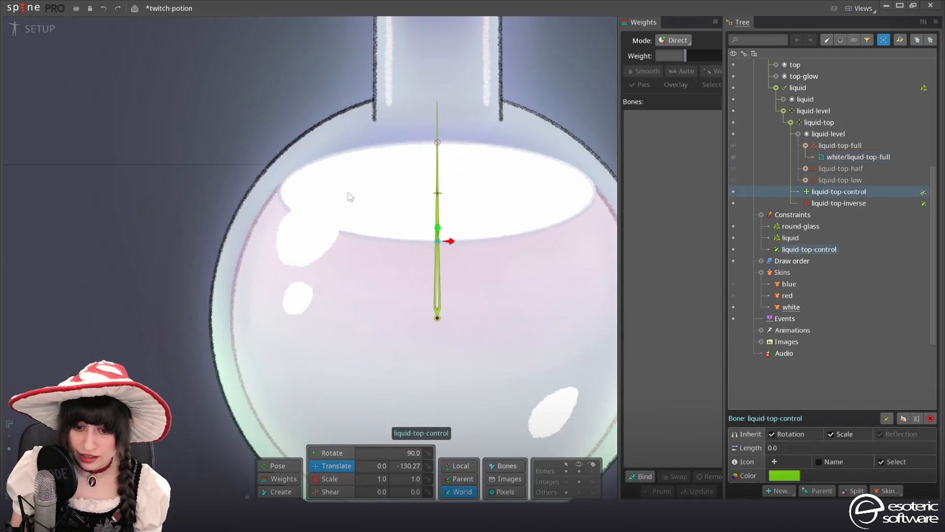
left_click(777, 492)
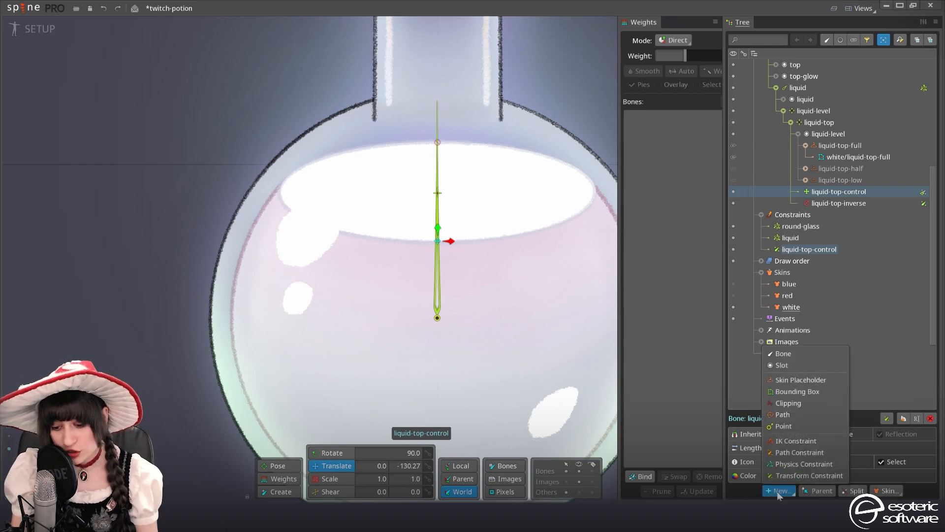
left_click(802, 468)
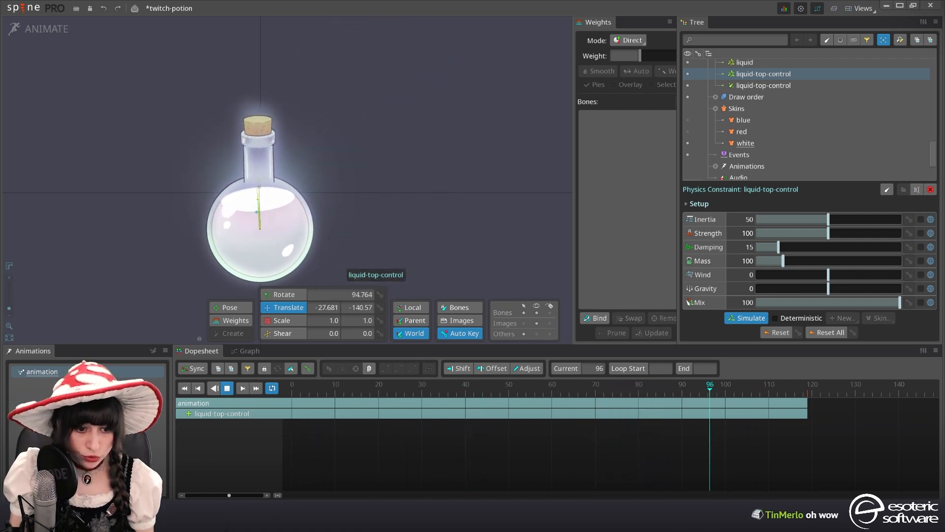
Offset the liquid-top-control bone diagonally up from the bottle's centre line at frame 16 so the liquid surface deforms
key("d")
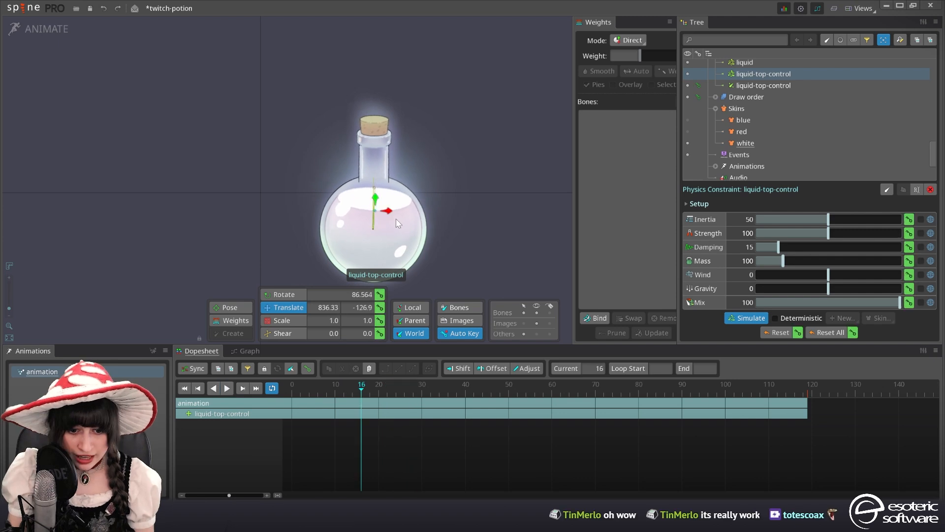
scroll(394, 220, "up", 5)
left_click_drag(405, 185, 429, 162)
left_click_drag(367, 169, 390, 131)
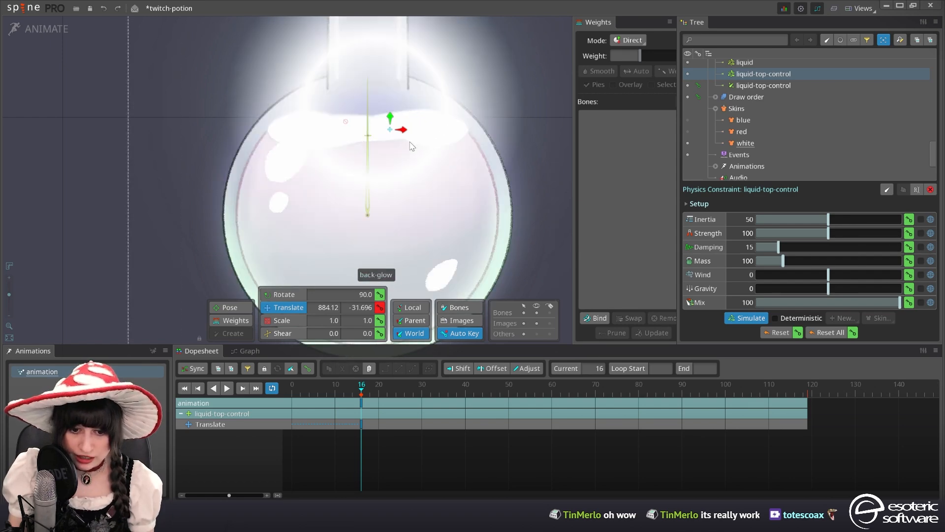
Set the liquid-top bone's weight to 100 on the outermost left and right vertices of the white/liquid-top-full mesh
left_click(379, 177)
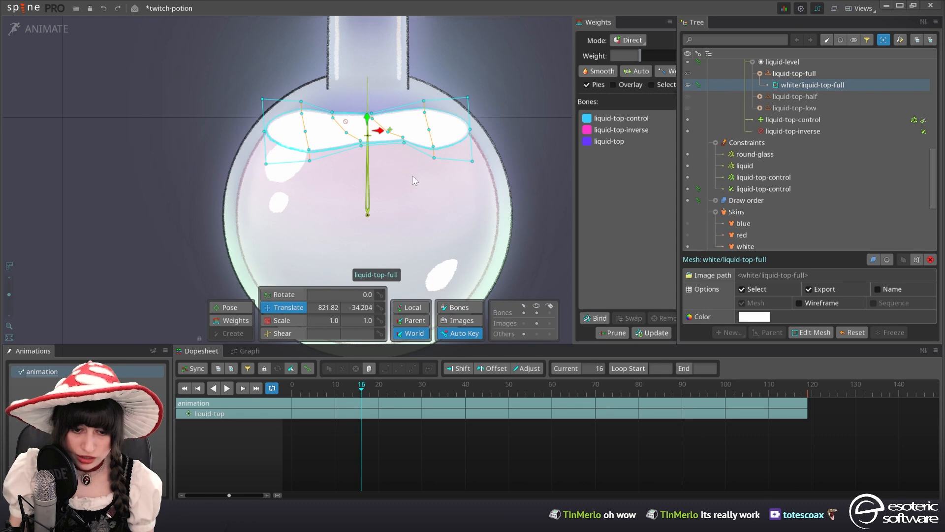
left_click_drag(412, 179, 454, 178)
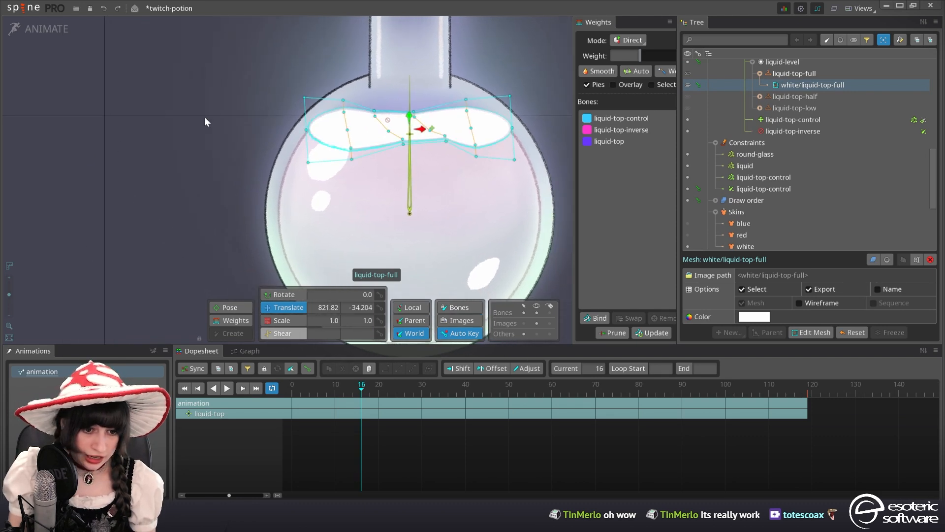
left_click(233, 320)
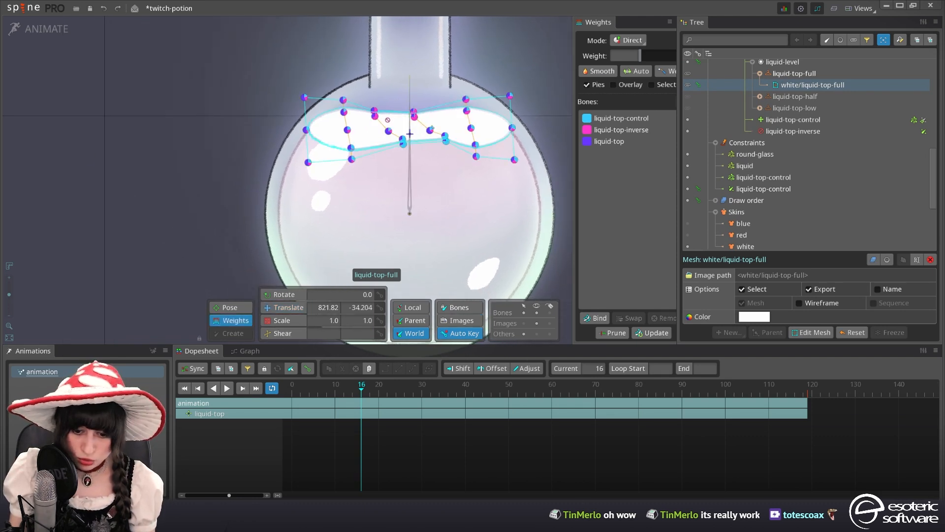
left_click_drag(415, 204, 432, 202)
scroll(423, 201, "up", 2)
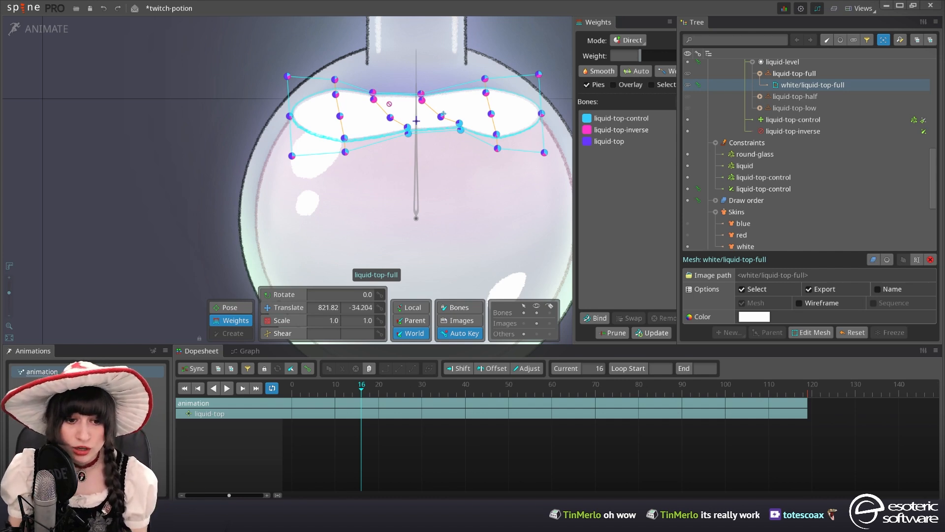
left_click_drag(270, 50, 304, 203)
left_click_drag(568, 55, 512, 198)
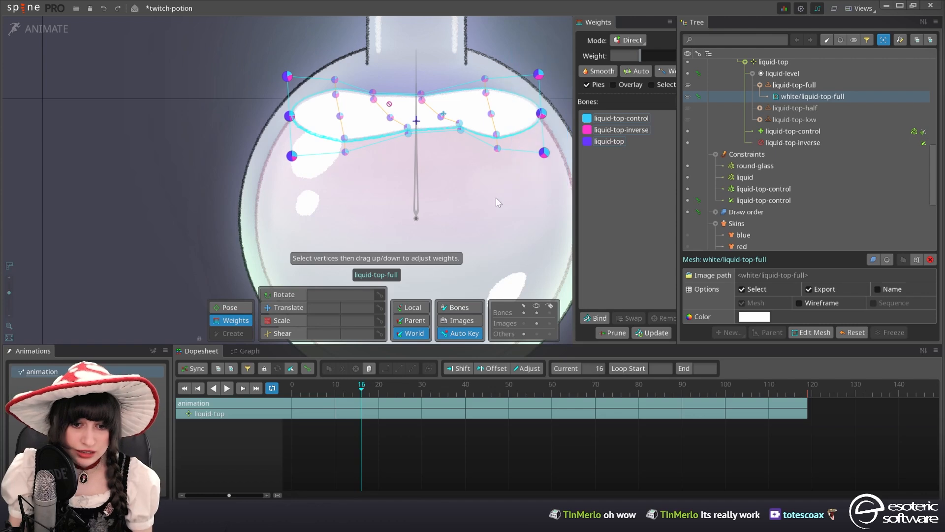
left_click(607, 139)
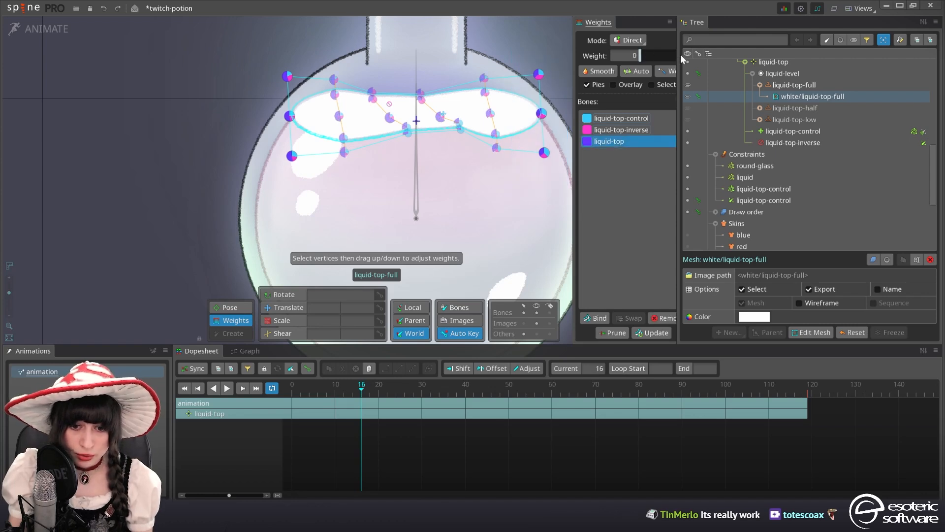
left_click_drag(681, 54, 701, 49)
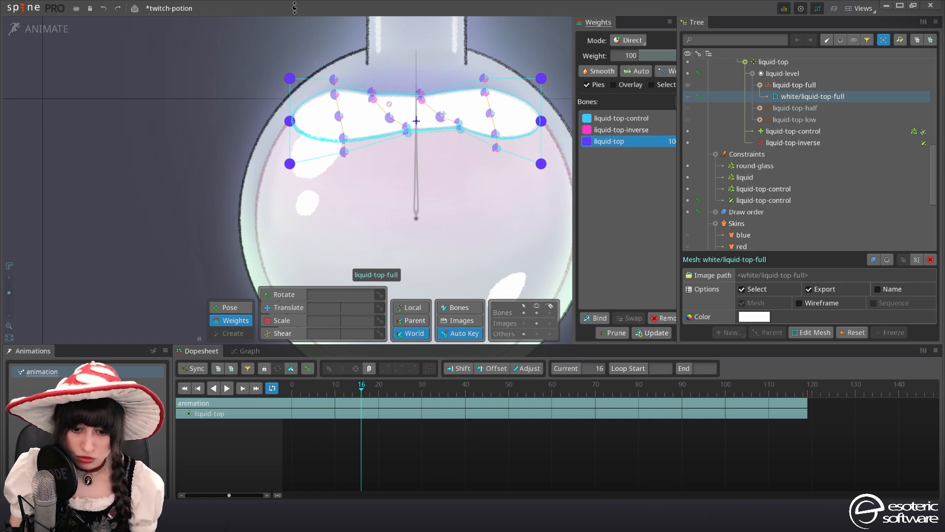
Remove the liquid-top-inverse bone's influence from the lower-edge vertices of the liquid surface mesh
left_click(498, 149)
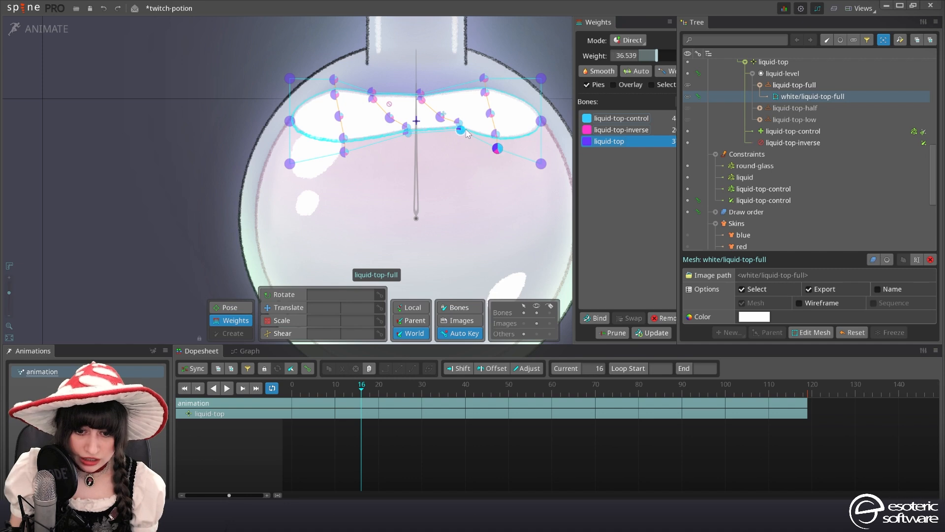
left_click(407, 127, "ctrl")
left_click(407, 137, "ctrl")
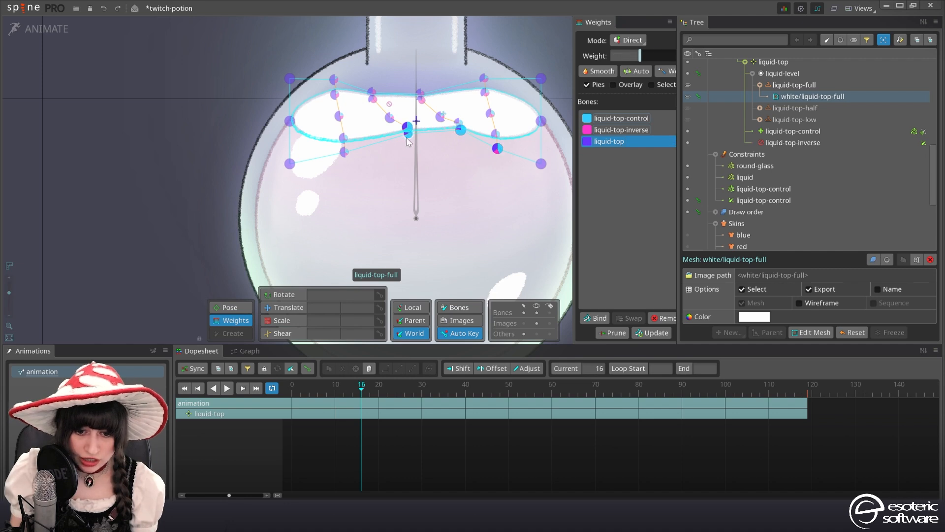
left_click(459, 122, "ctrl")
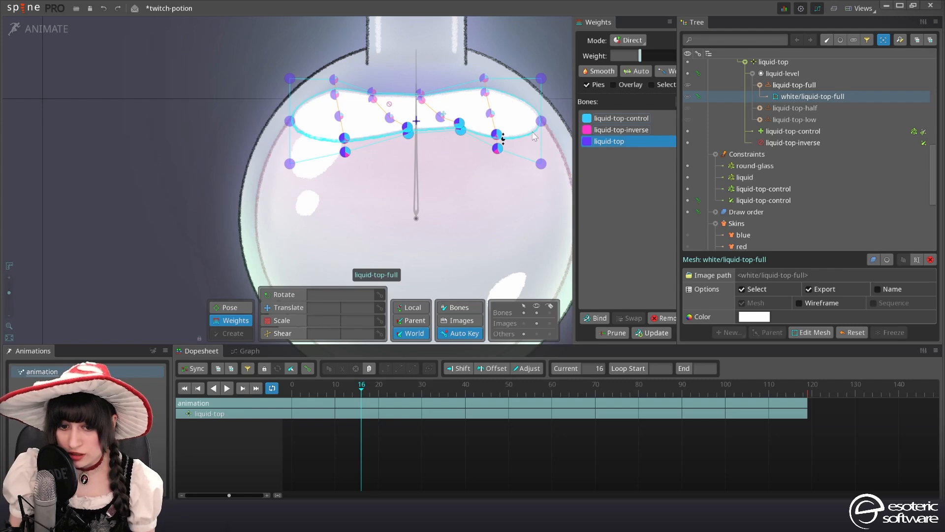
left_click(620, 131)
left_click_drag(641, 55, 584, 76)
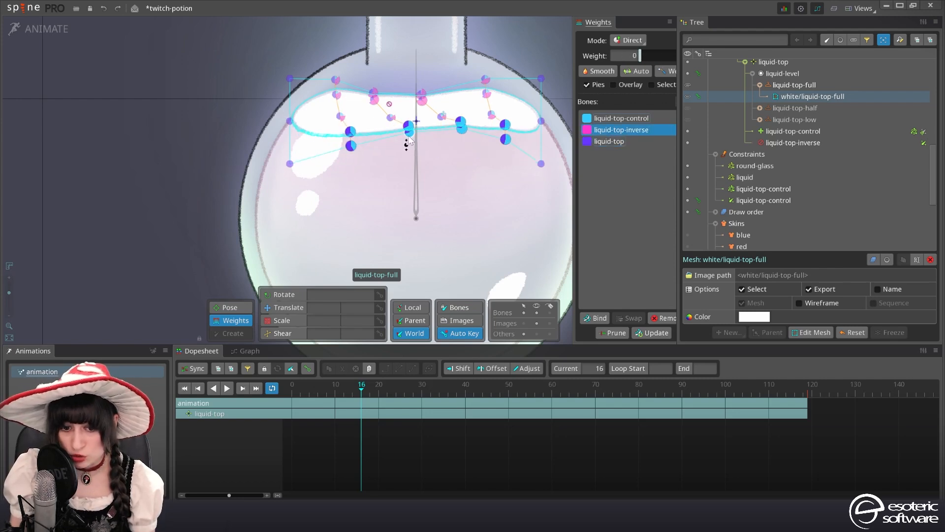
Remove the liquid-top-control bone's influence from the upper-edge vertices of the liquid surface mesh
left_click(335, 80)
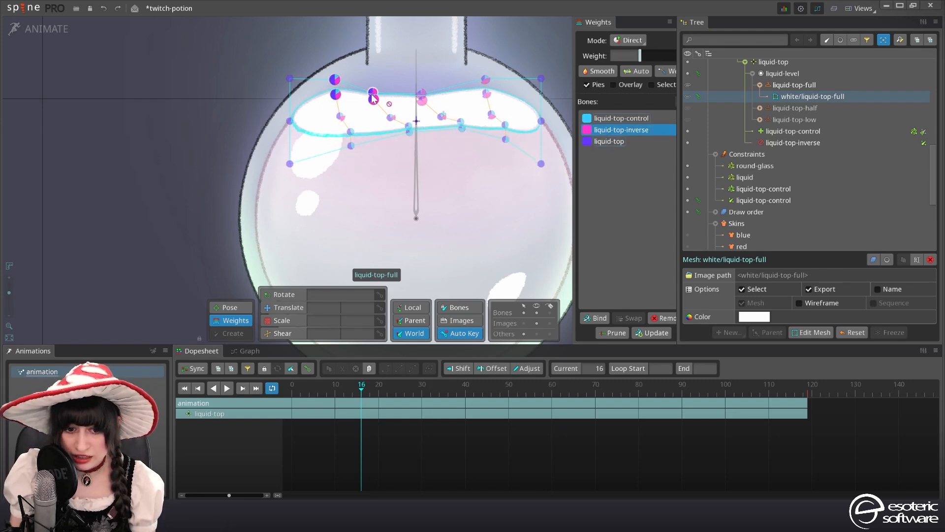
left_click(646, 120)
left_click_drag(639, 55, 634, 62)
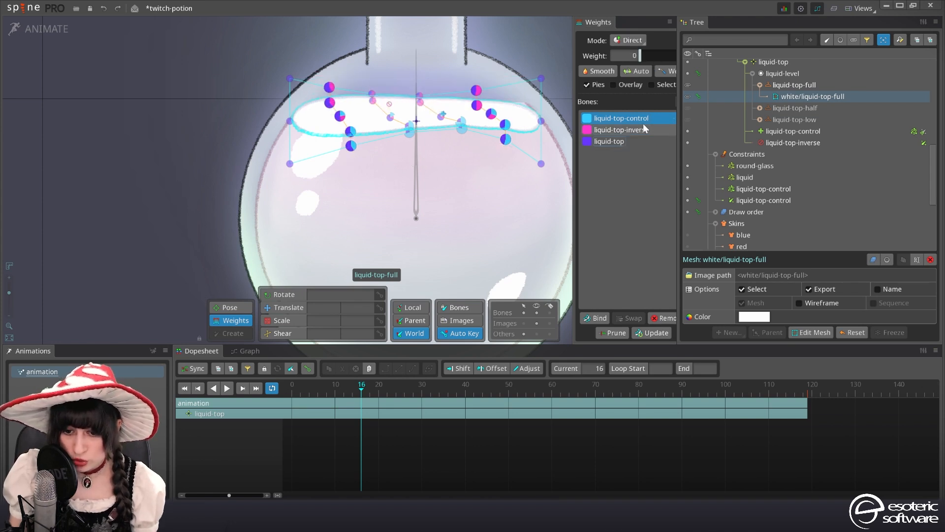
Adjust the liquid-top bone's weight on the mesh's intermediate side columns, and on its central columns
left_click(598, 142)
left_click_drag(640, 57, 662, 69)
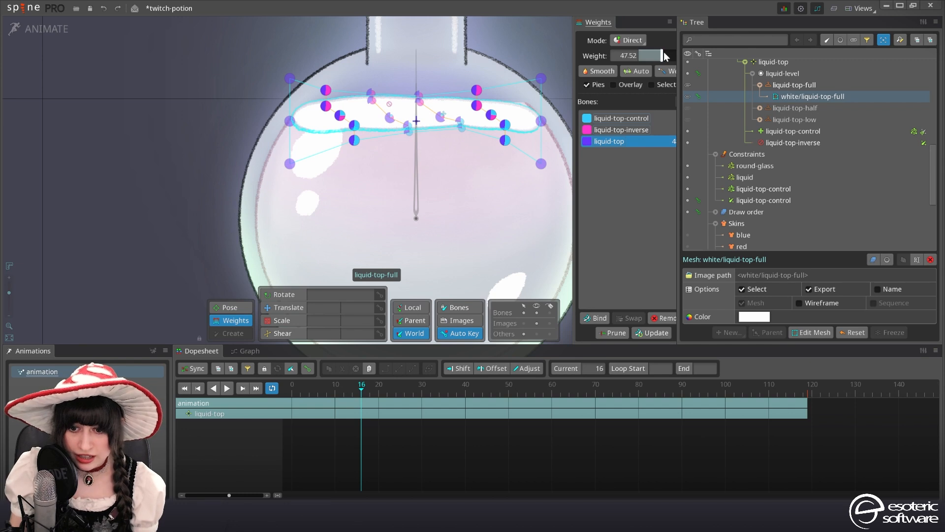
mouse_move(664, 57)
left_mouse_down()
mouse_move(646, 68)
mouse_move(650, 57)
mouse_move(655, 64)
left_mouse_up()
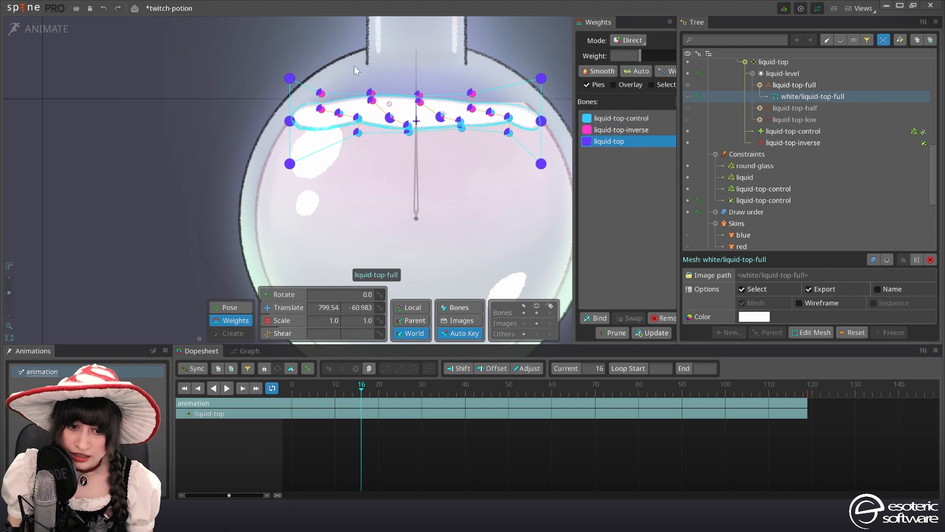
left_click_drag(354, 66, 474, 143)
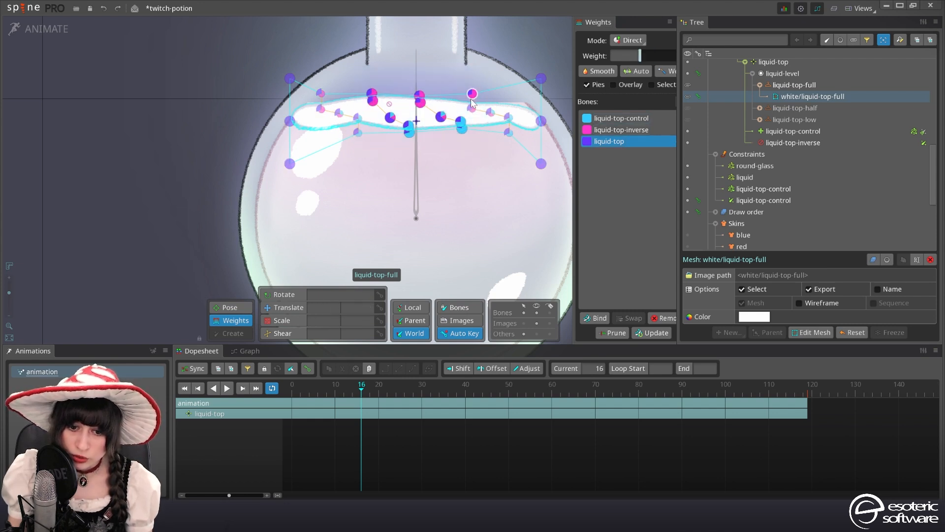
left_click_drag(643, 55, 652, 58)
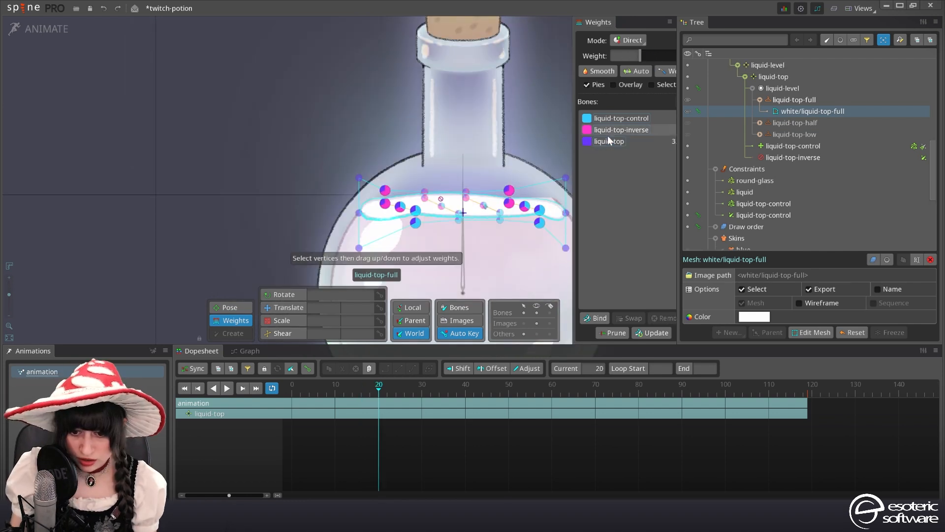
Raise the liquid-top bone's weight on the intermediate side columns to about 57 and deselect the mesh
left_click(609, 141)
left_click_drag(659, 56, 663, 55)
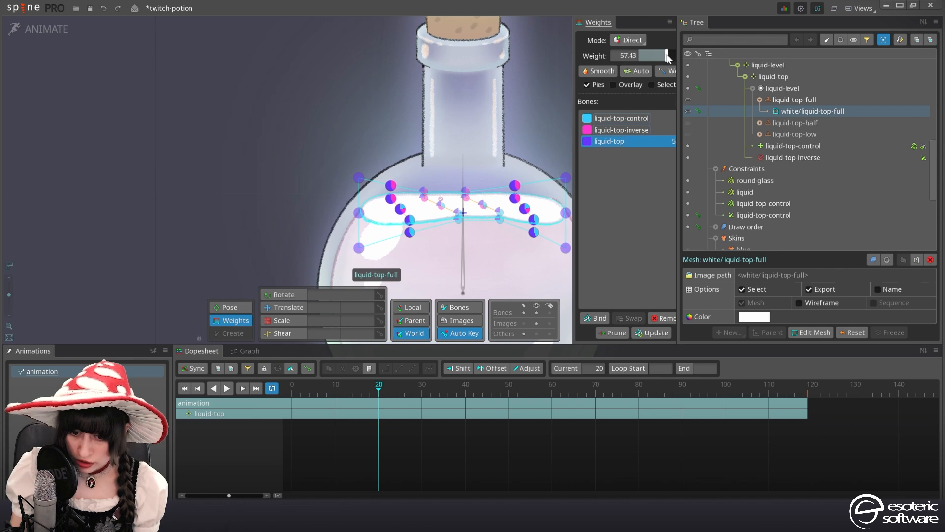
left_click(330, 216)
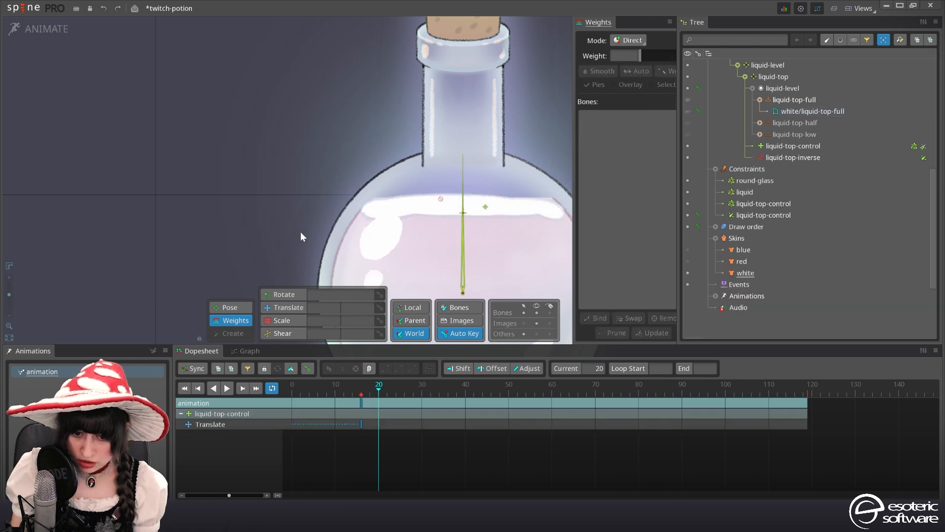
scroll(551, 215, "down", 3)
left_click_drag(345, 214, 502, 191)
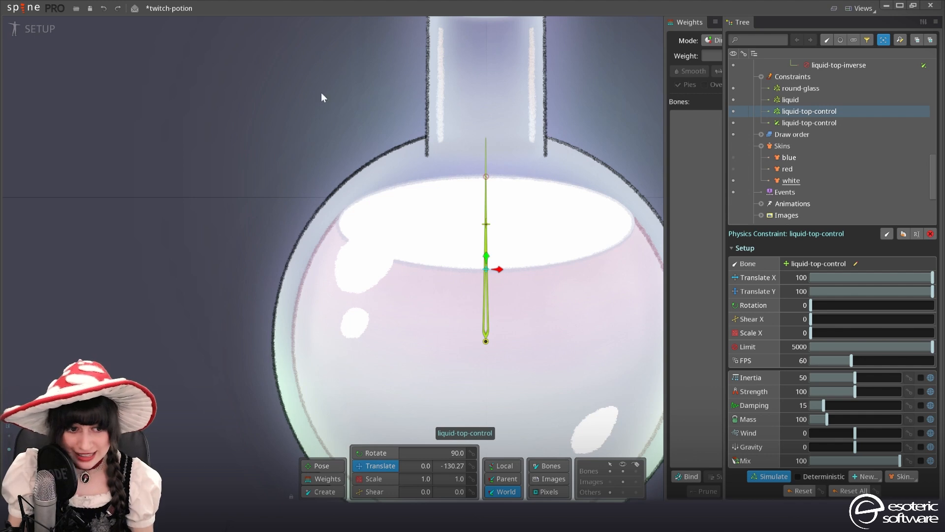
Lengthen the liquid-top-control bone to about 129 in setup mode
left_click(797, 264)
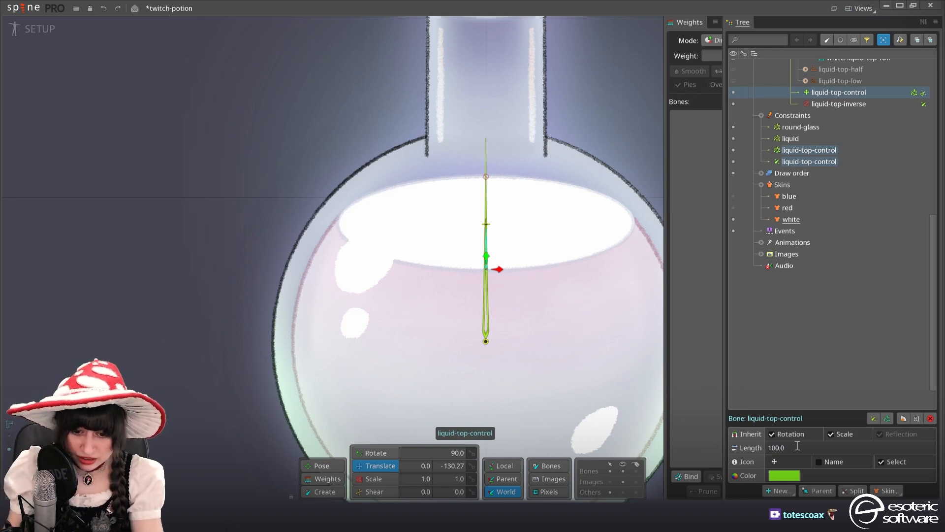
scroll(482, 271, "up", 5)
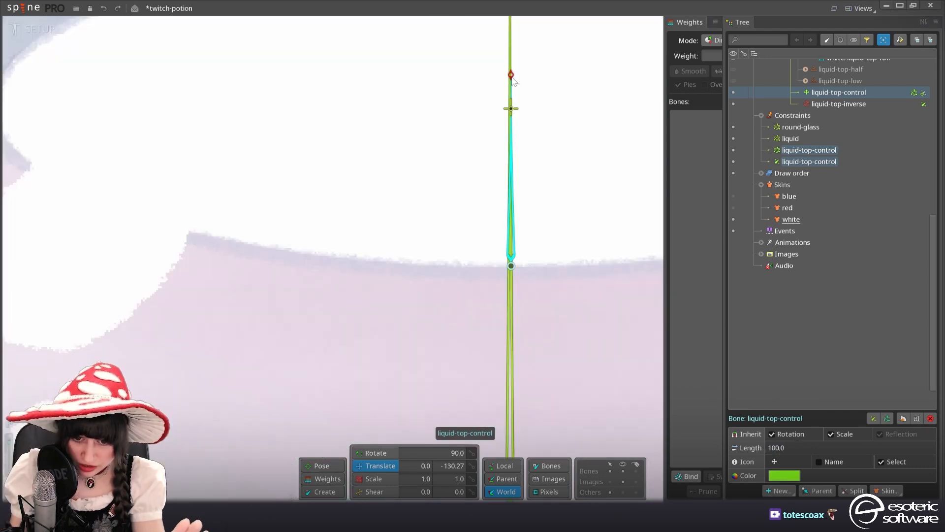
scroll(509, 83, "down", 4)
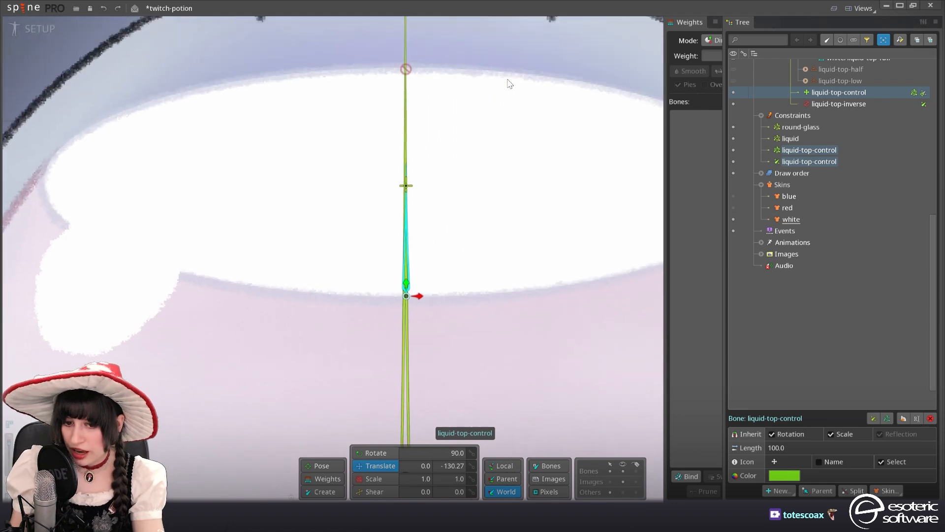
scroll(580, 139, "up", 3)
left_click_drag(478, 189, 481, 152)
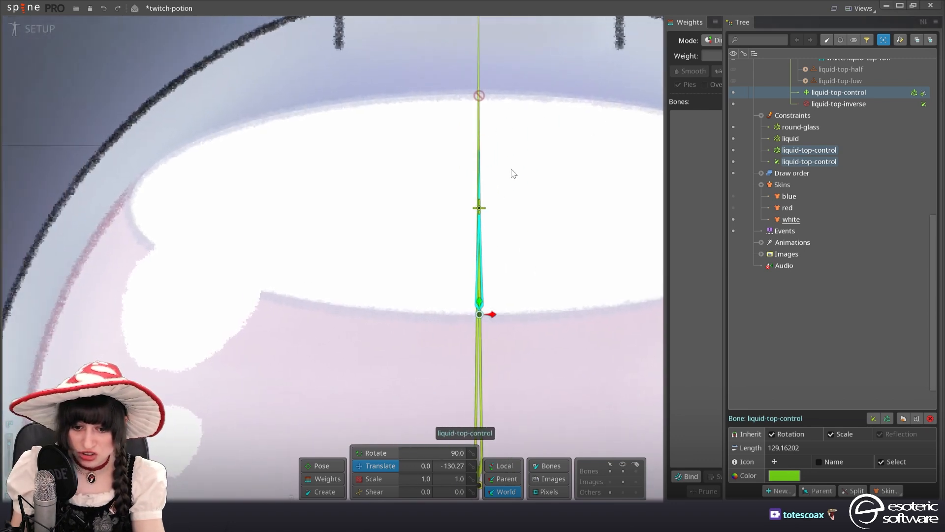
Select the liquid-top-control physics constraint and open the Preview view for testing it
left_click(805, 149)
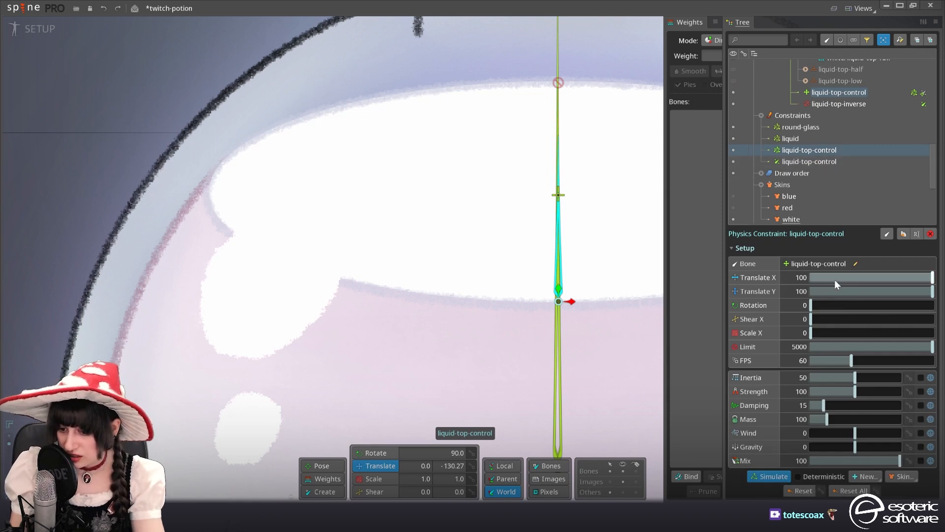
left_click(33, 28)
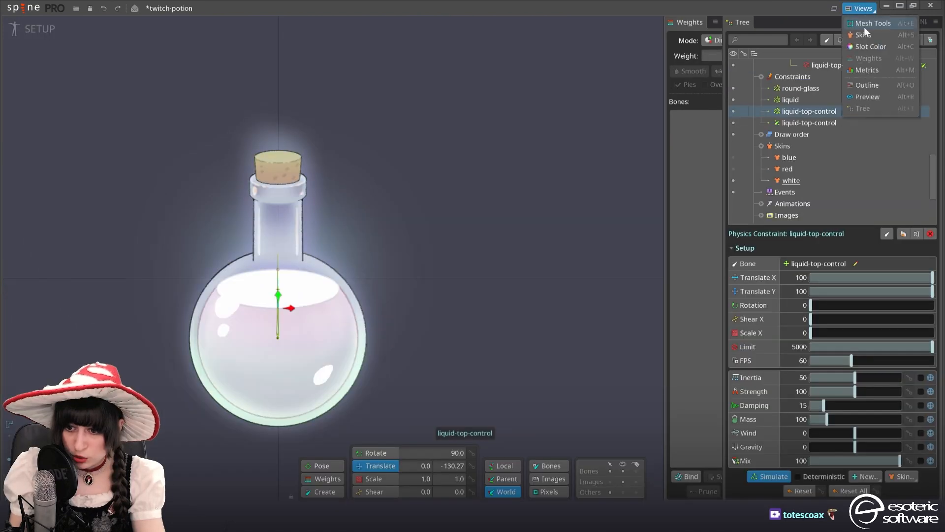
left_click(868, 96)
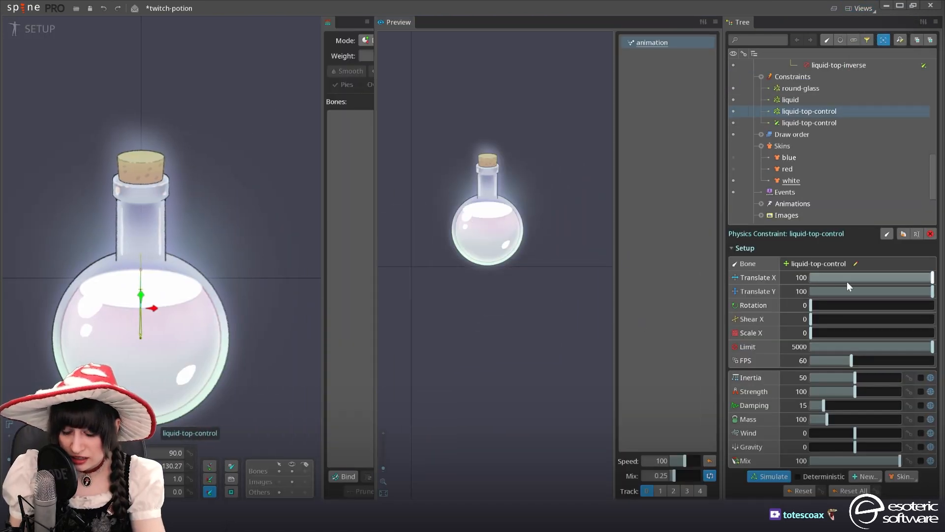
Set the liquid-top-control physics constraint's Translate X to 0 and, after trying other amounts, its Rotation to 40
left_click_drag(847, 284, 799, 286)
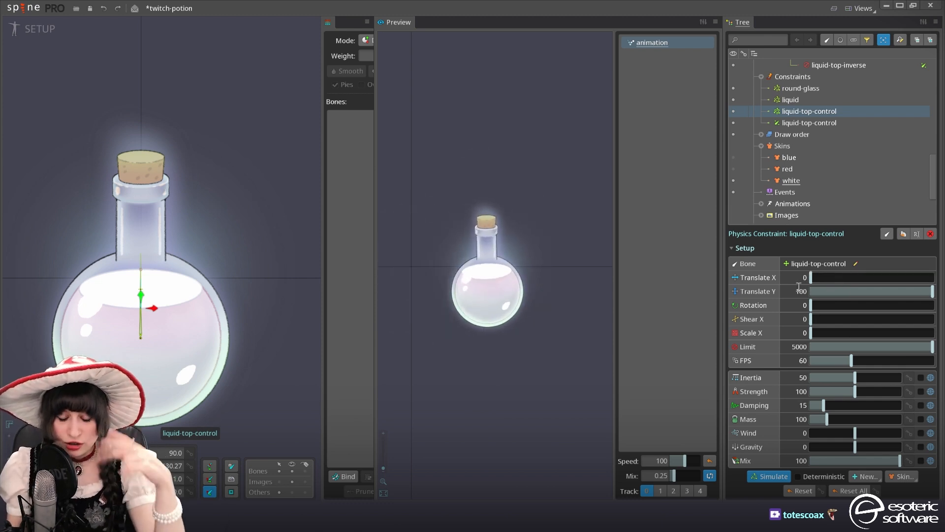
left_click_drag(820, 306, 860, 306)
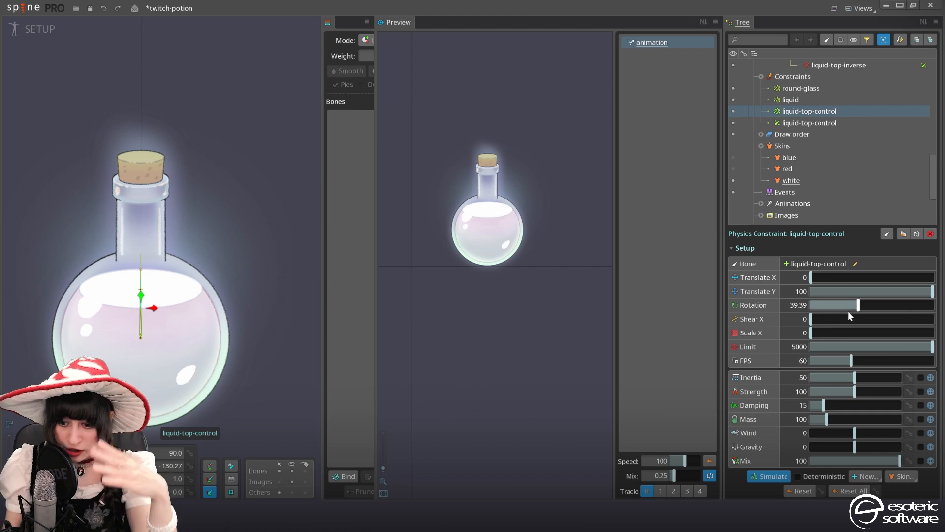
left_click_drag(848, 310, 930, 306)
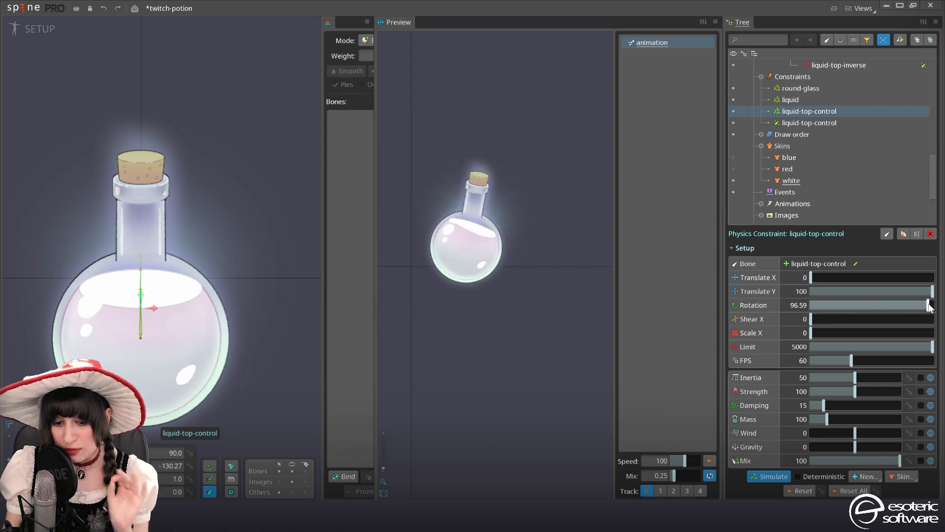
left_click_drag(930, 306, 795, 311)
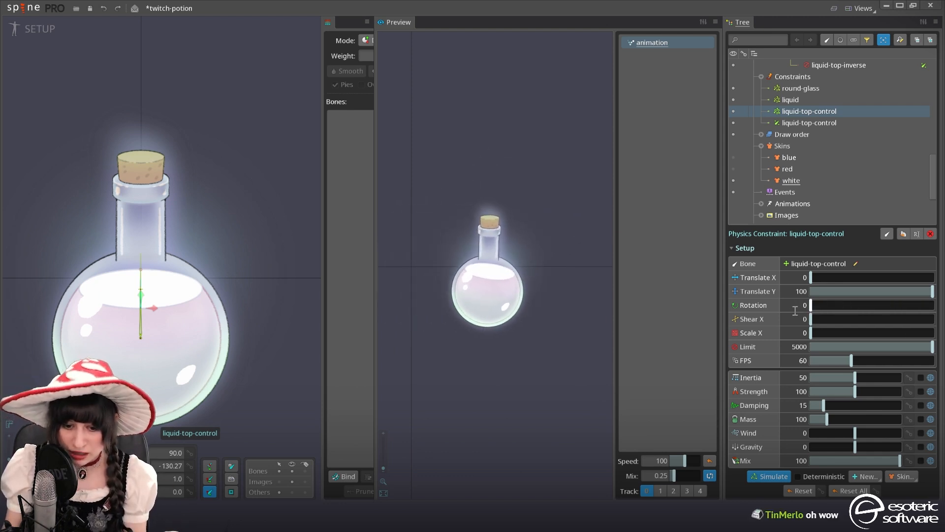
left_click(795, 311)
type("40")
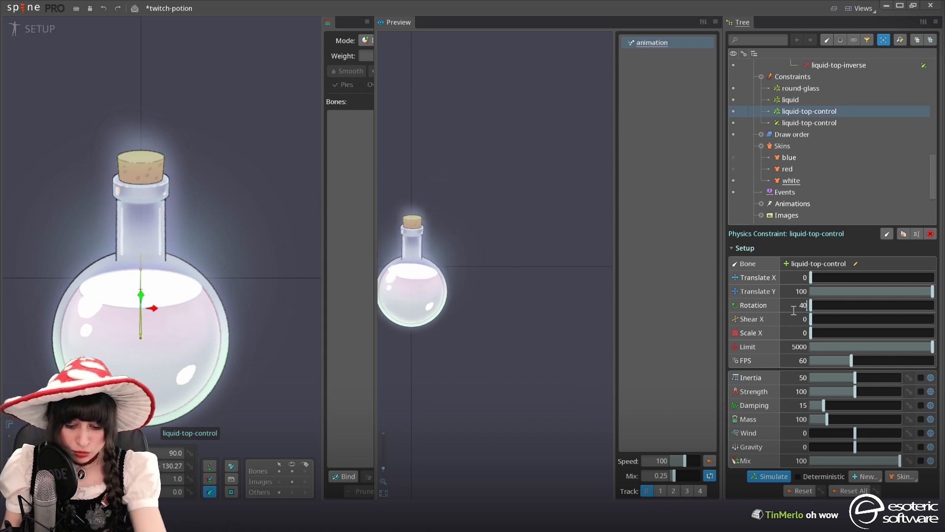
key("Return")
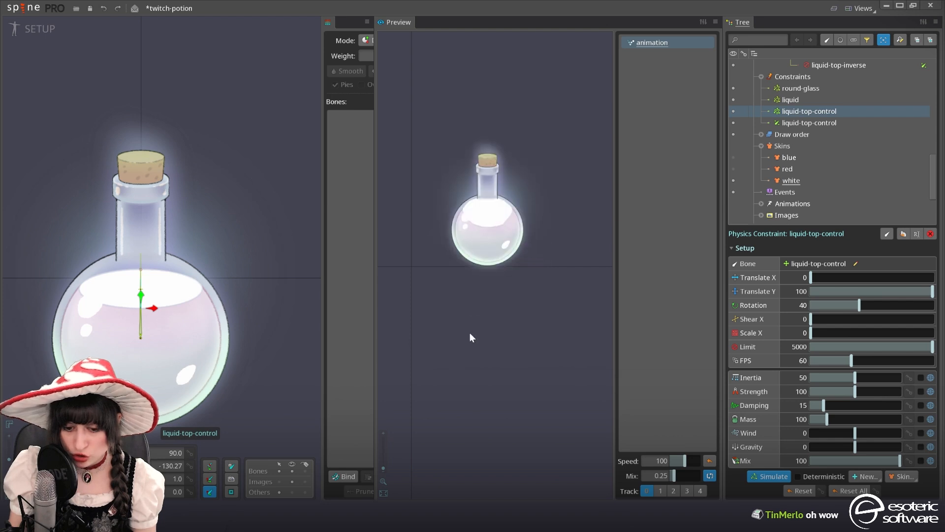
Select the root bone and close the Preview view to free up the editing area
left_click_drag(127, 324, 284, 264)
scroll(828, 123, "up", 15)
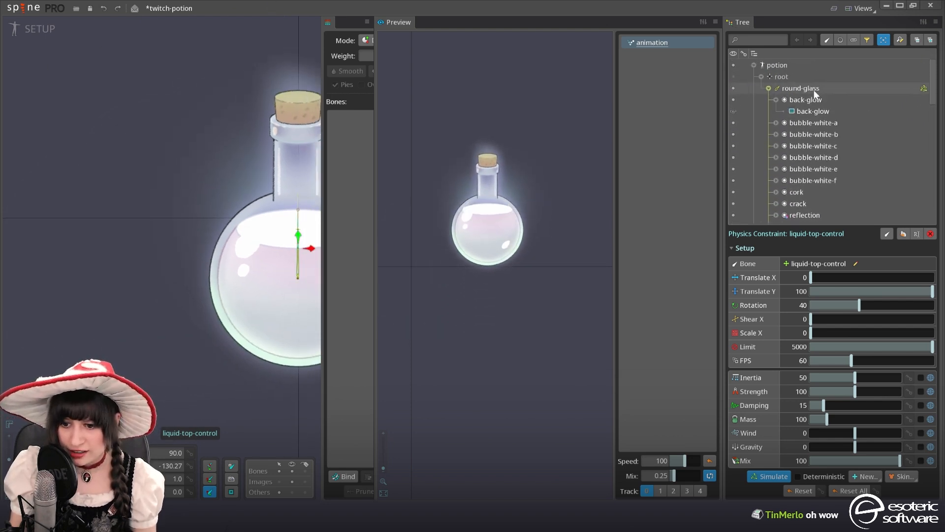
left_click(803, 76)
scroll(248, 273, "down", 3)
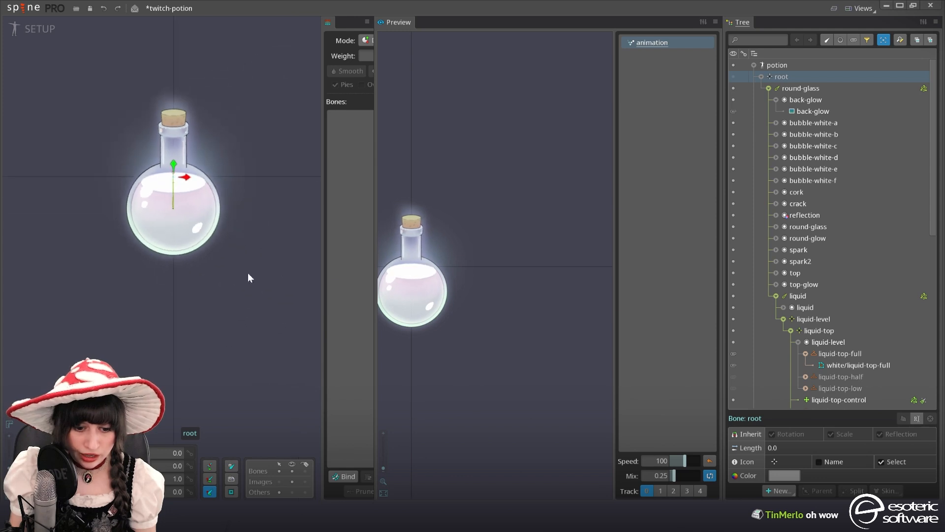
double_click(716, 23)
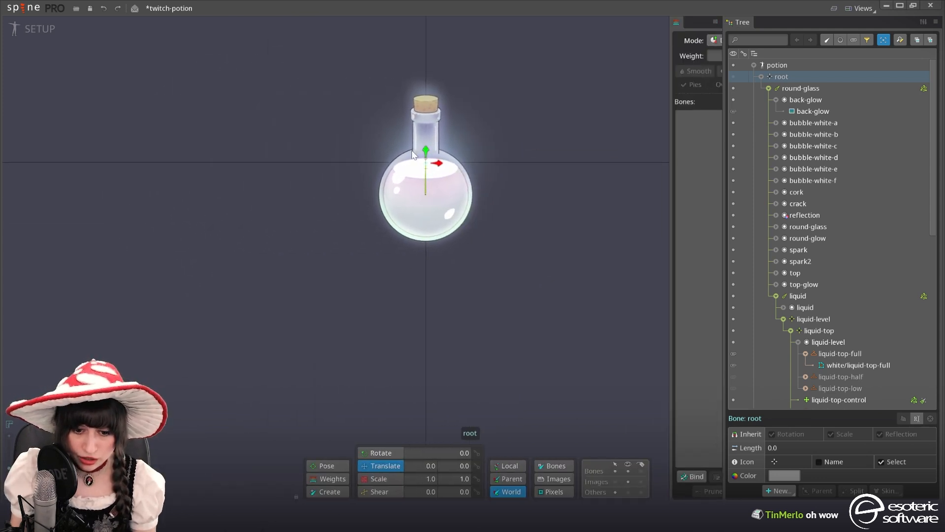
Test the liquid physics by moving the root bone around the viewport, and undo the moves to restore its position
left_click_drag(413, 155, 527, 293)
scroll(417, 249, "up", 5)
scroll(398, 199, "down", 5)
scroll(397, 196, "down", 3)
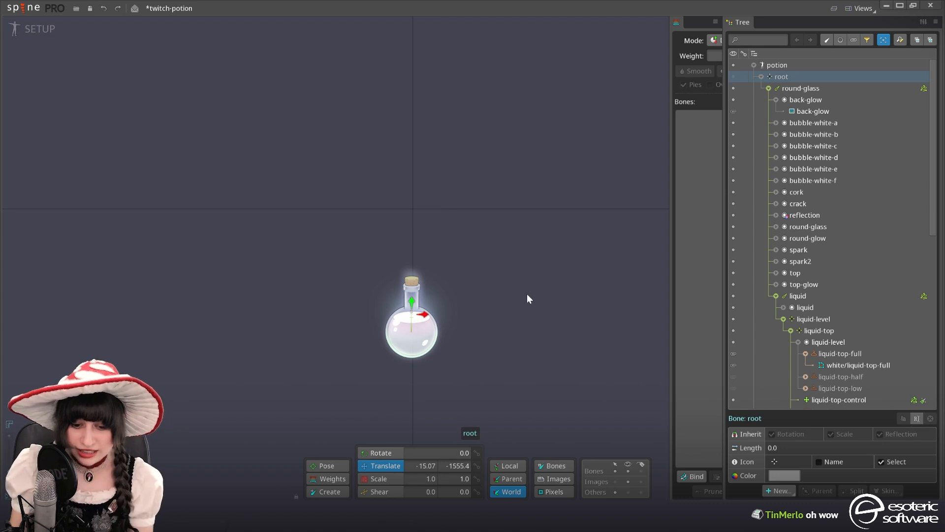
key("ctrl+z")
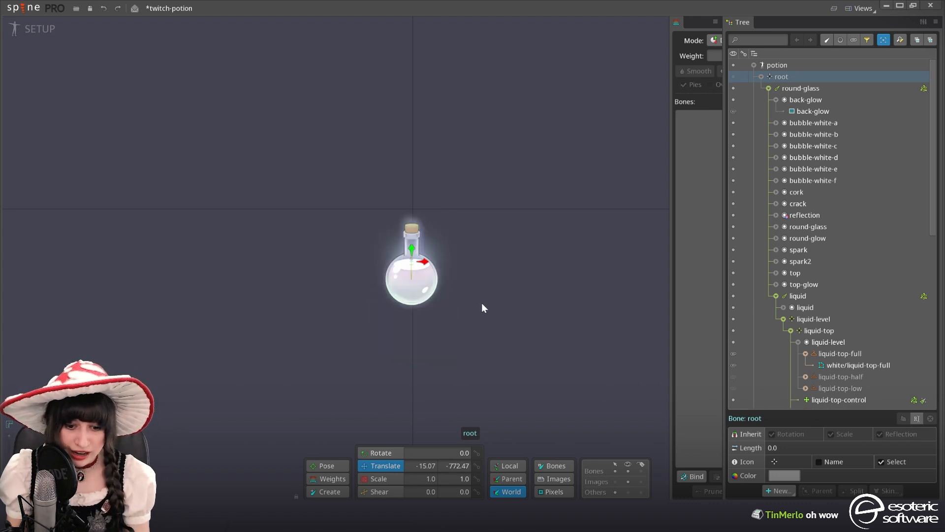
key("ctrl+z")
scroll(353, 261, "up", 3)
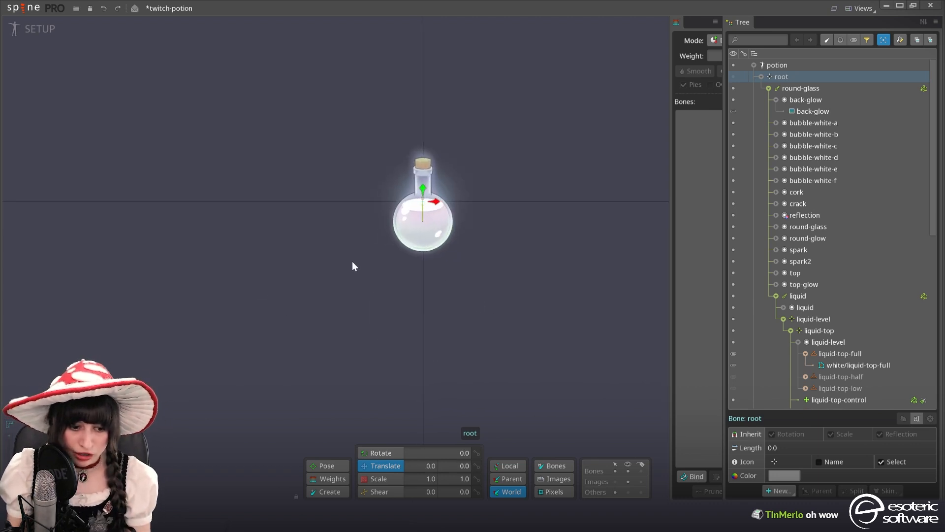
Select the round-glass physics constraint and set its Limit to 700
left_click(924, 89)
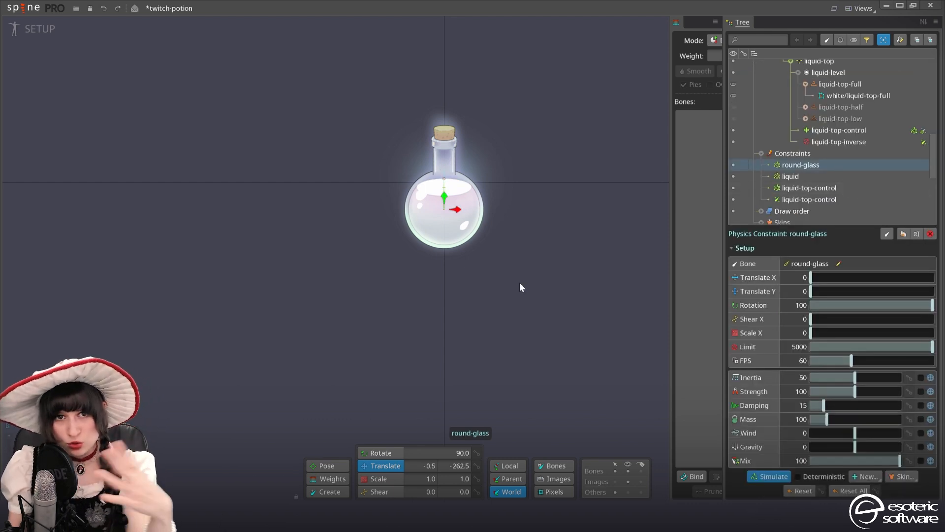
scroll(430, 241, "up", 4)
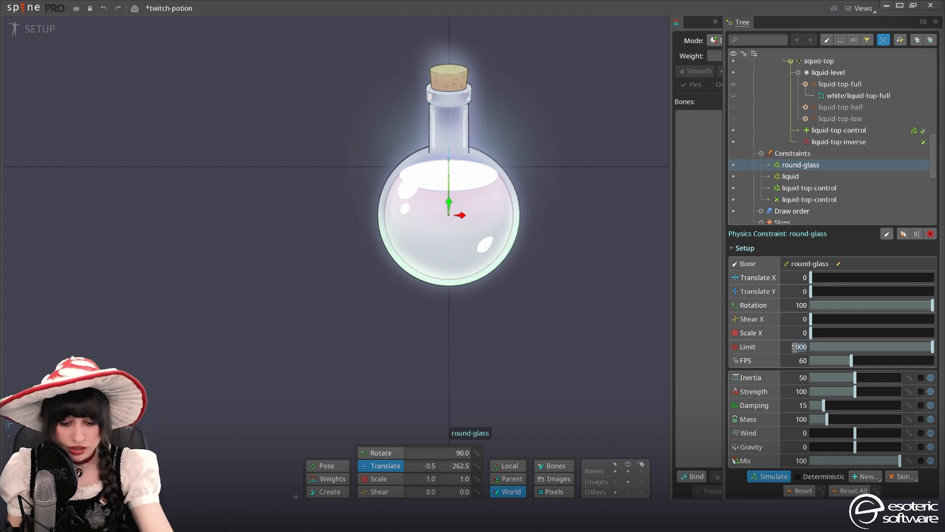
type("0")
key("Return")
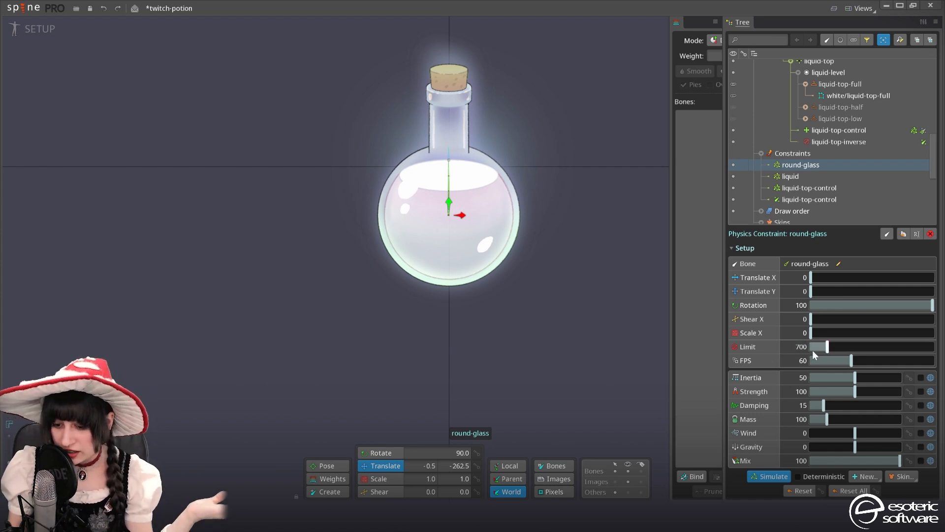
Check the bottle in animate mode, return to setup mode, and try moving the root bone before undoing the move
left_click(49, 31)
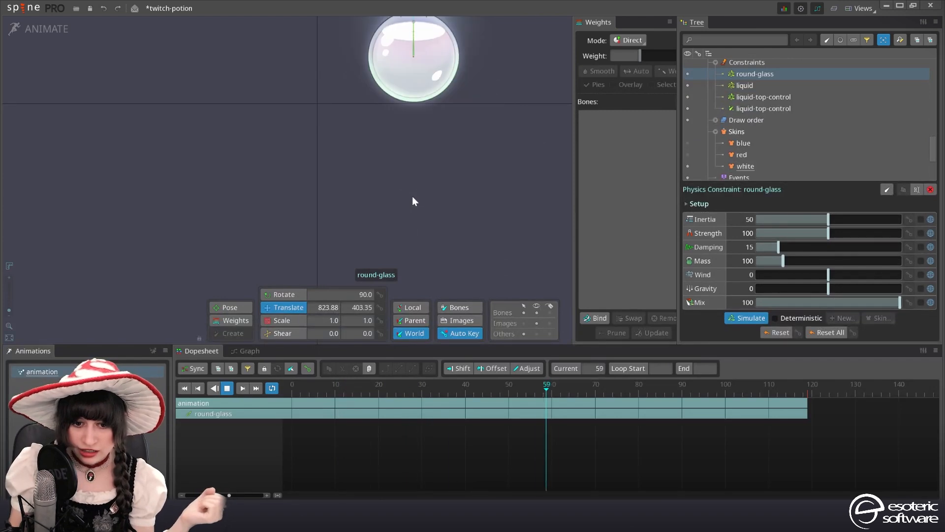
left_click(7, 28)
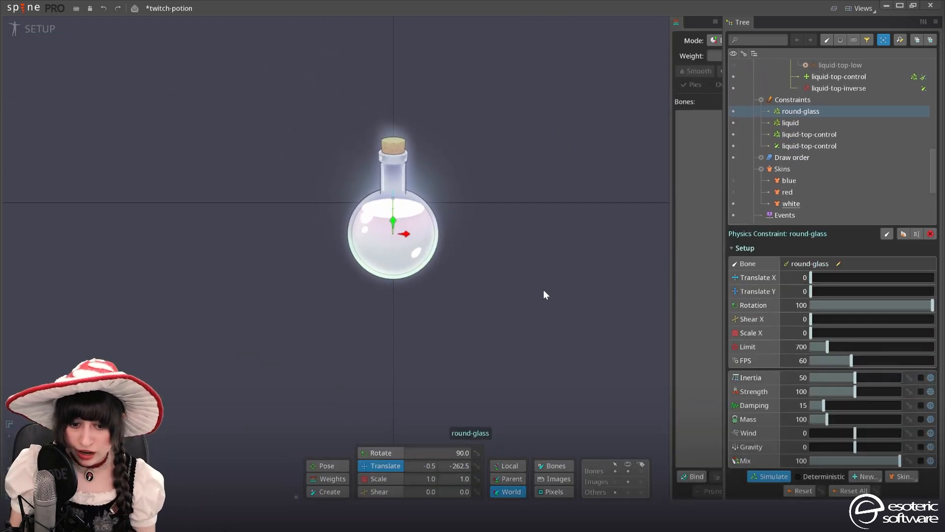
scroll(808, 154, "up", 2)
left_click_drag(551, 294, 520, 176)
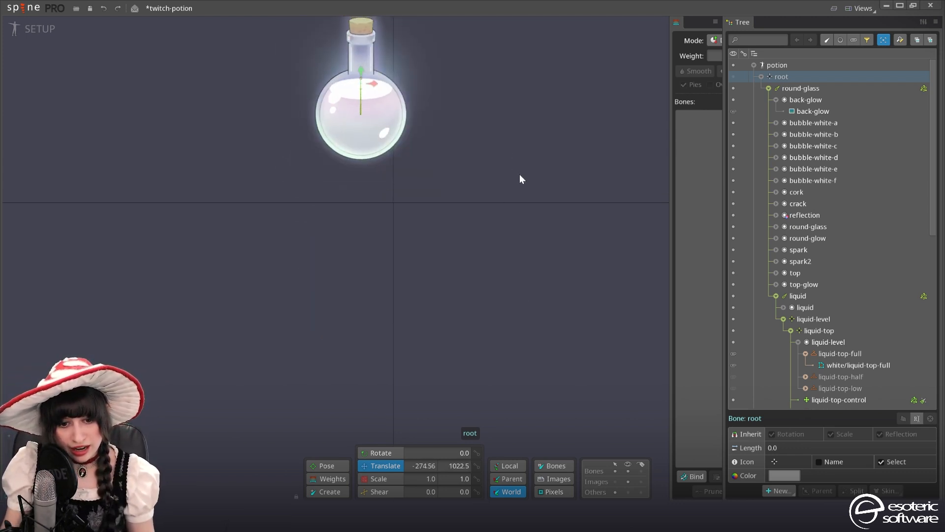
key("ctrl+z")
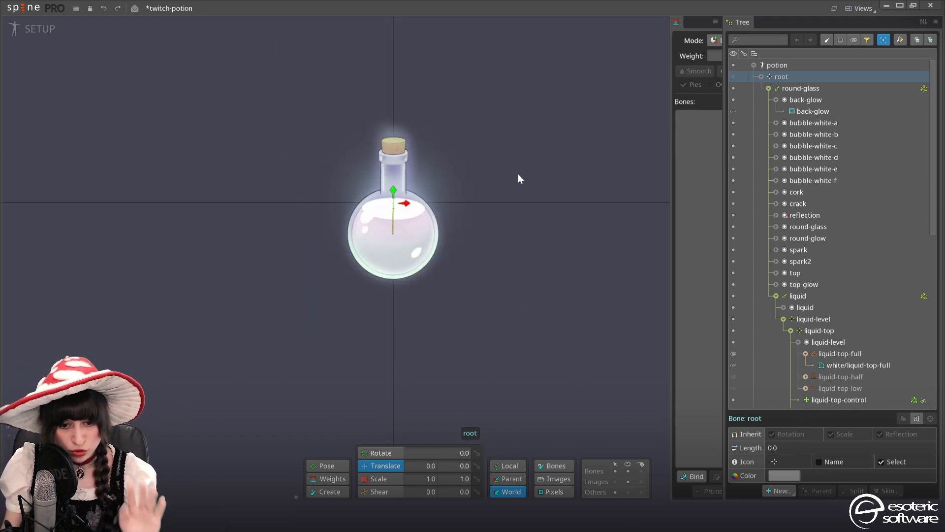
Reselect the round-glass physics constraint and open the Preview view for testing it
left_click(922, 89)
left_click(870, 13)
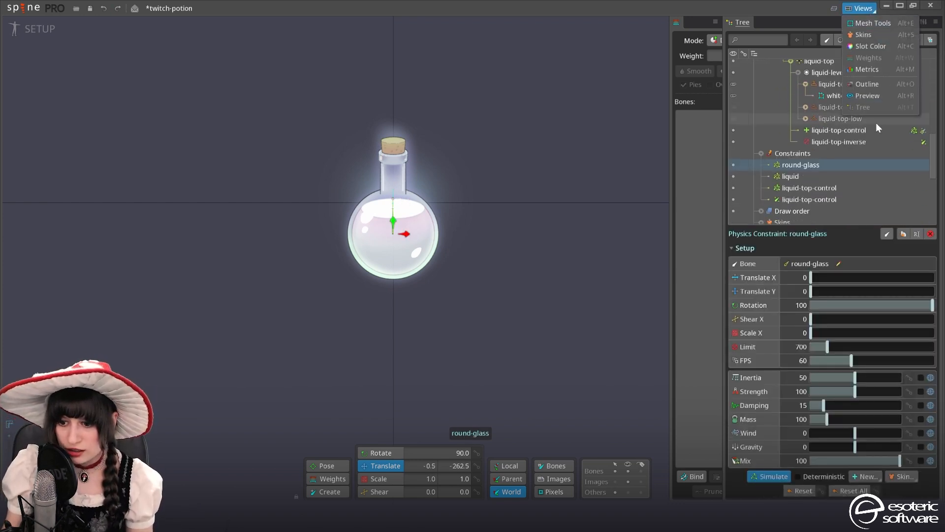
left_click(869, 95)
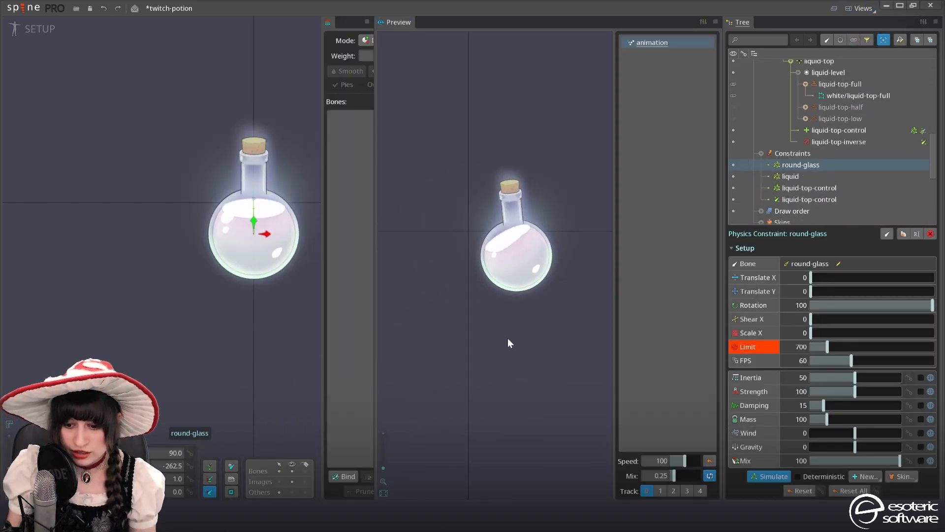
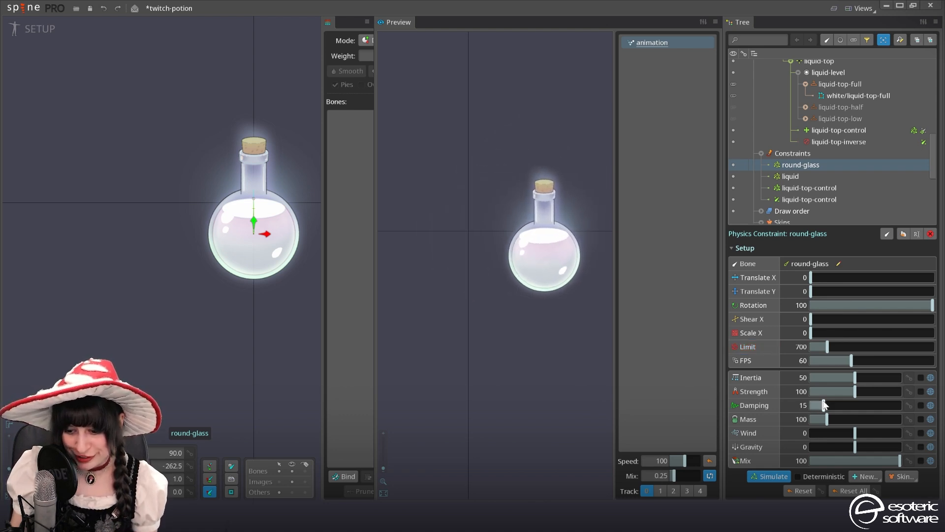
Try high and low Damping amounts on the round-glass physics constraint, and set Damping to 5
left_click_drag(824, 404, 898, 408)
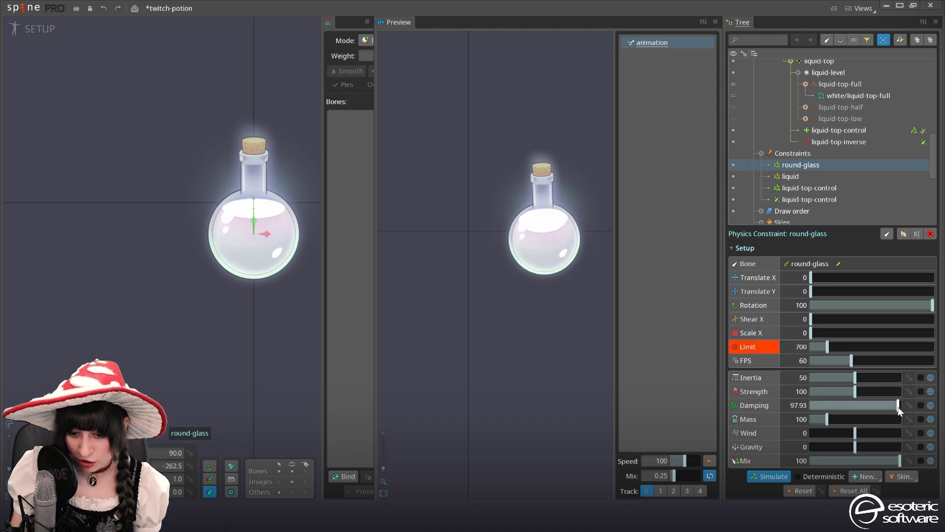
left_click_drag(898, 408, 813, 409)
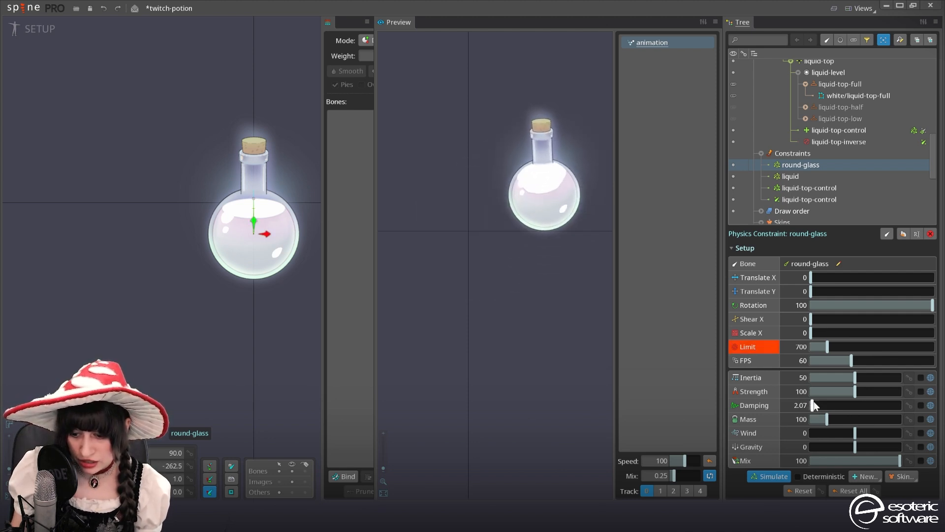
left_click(789, 405)
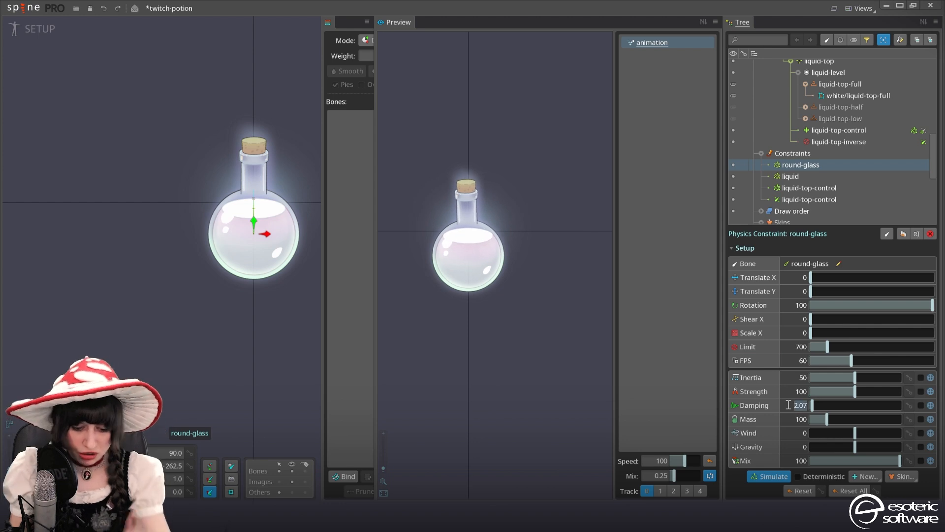
type("5")
key("Return")
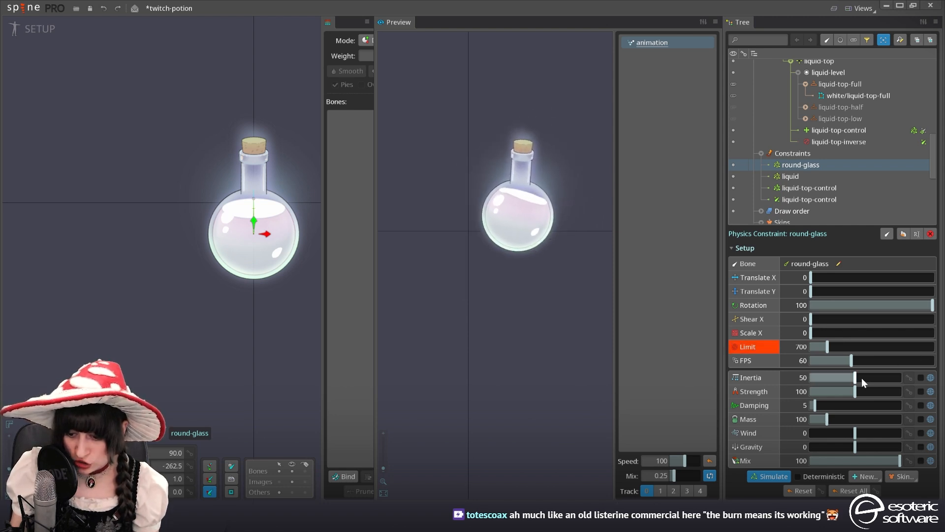
Try higher Inertia amounts on the round-glass physics constraint, and set Inertia to 15
left_click_drag(861, 377, 904, 375)
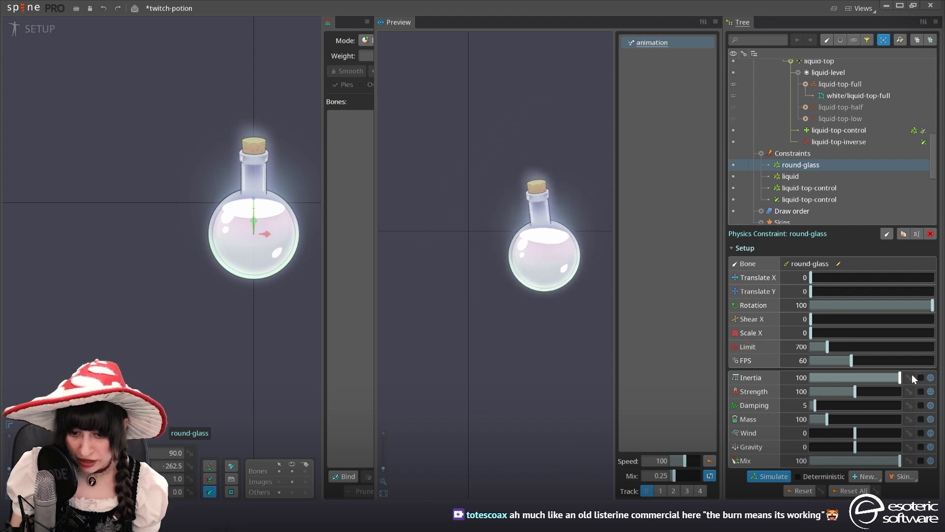
mouse_move(900, 378)
left_mouse_down()
mouse_move(799, 388)
mouse_move(944, 388)
mouse_move(894, 388)
left_mouse_up()
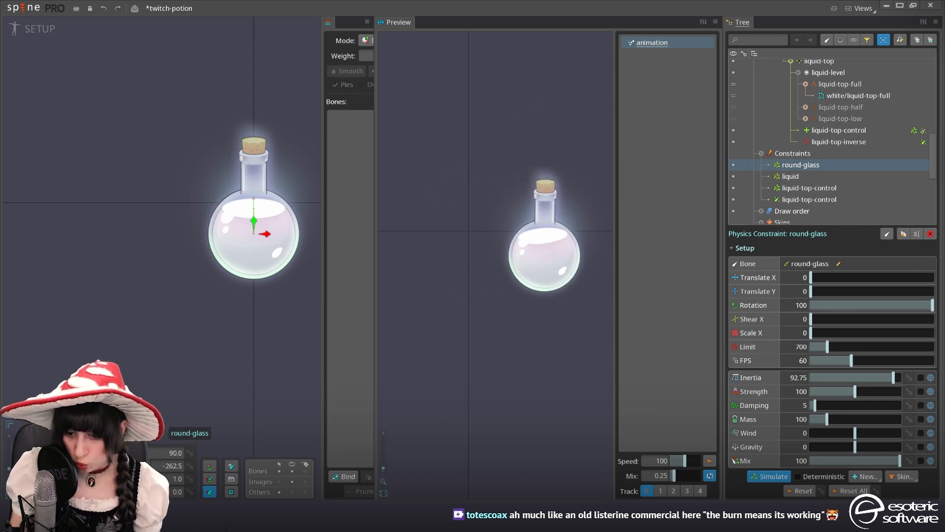
left_click(786, 377)
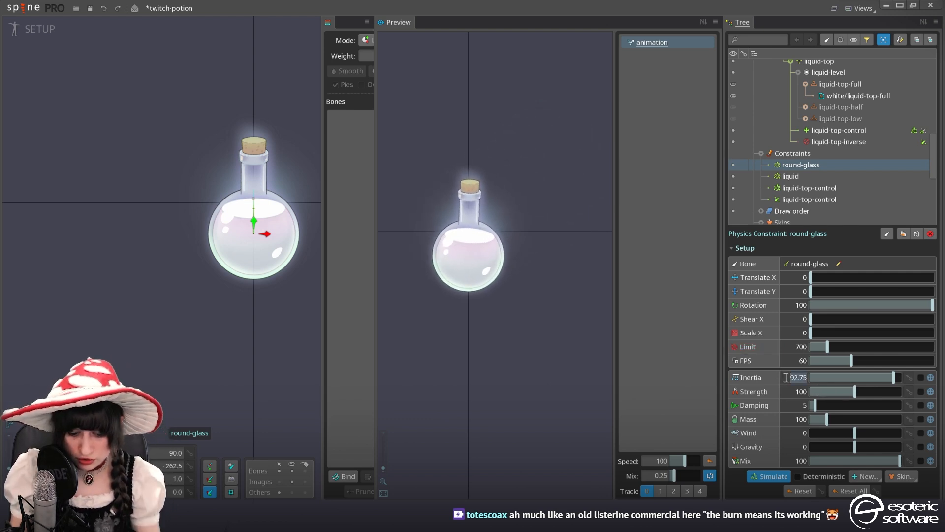
type("30")
key("Return")
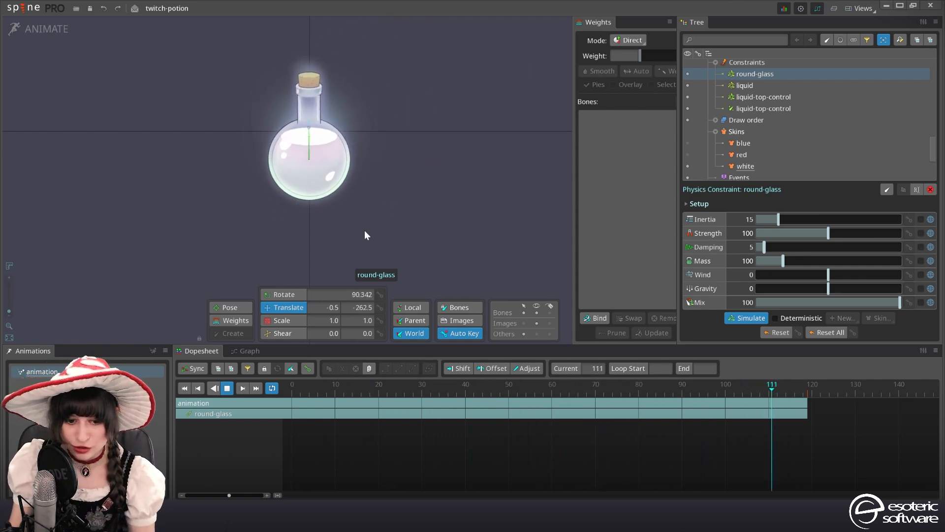
Return to setup mode and clear the round-glass constraint selection
left_click(49, 30)
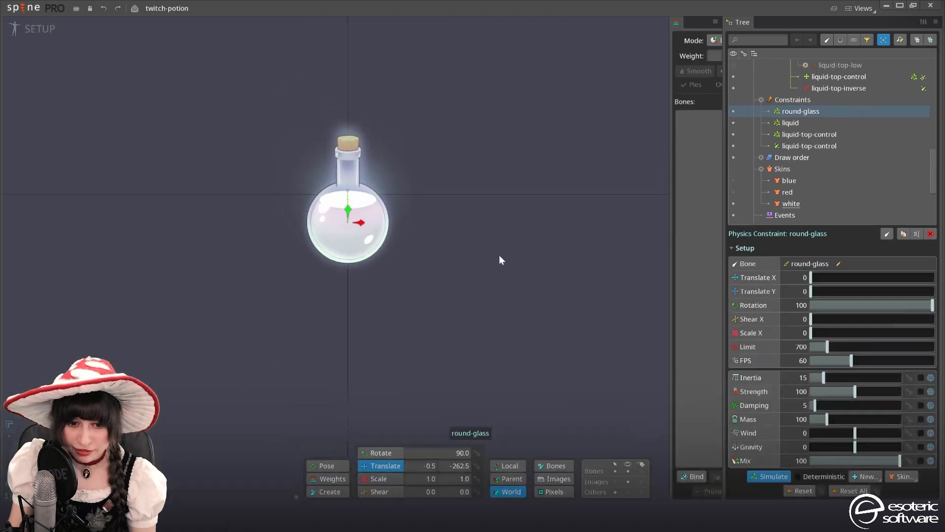
scroll(379, 275, "up", 4)
left_click_drag(361, 265, 491, 326)
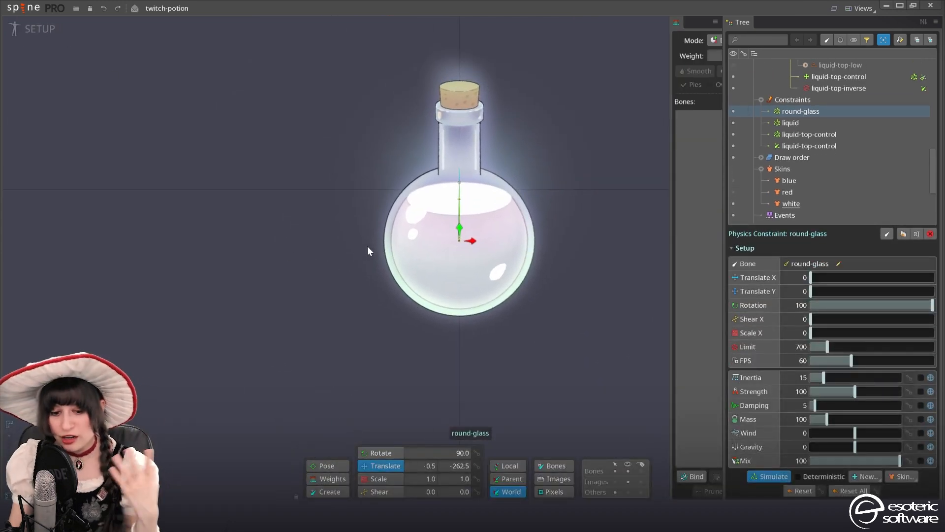
left_click(795, 190)
left_click(798, 182, "ctrl")
key("Delete")
key("Return")
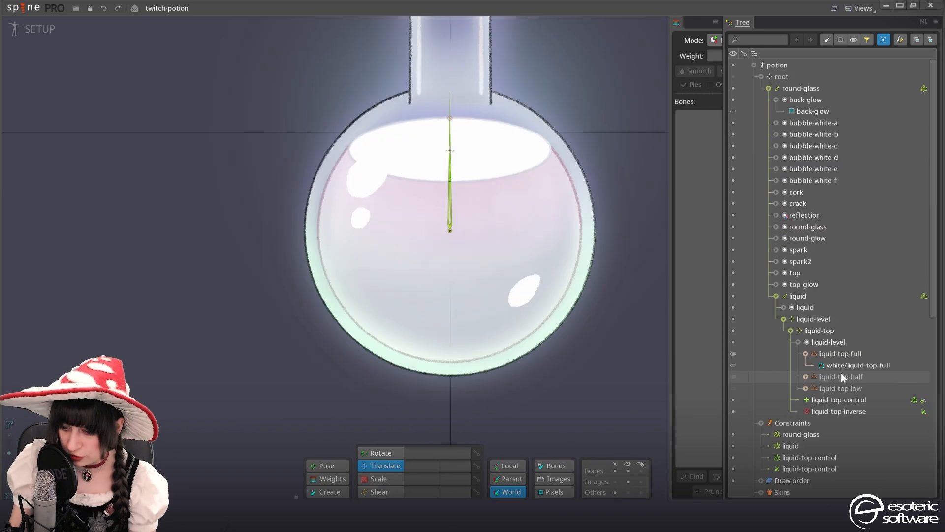
Select the white/liquid-full region attachment in the liquid slot and convert it to a mesh
left_click(424, 296)
scroll(374, 157, "up", 2)
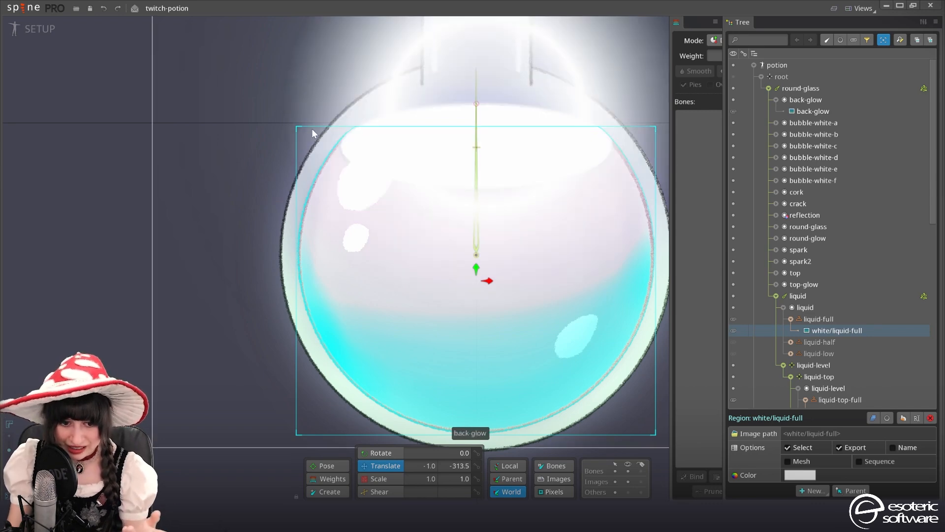
left_click(788, 461)
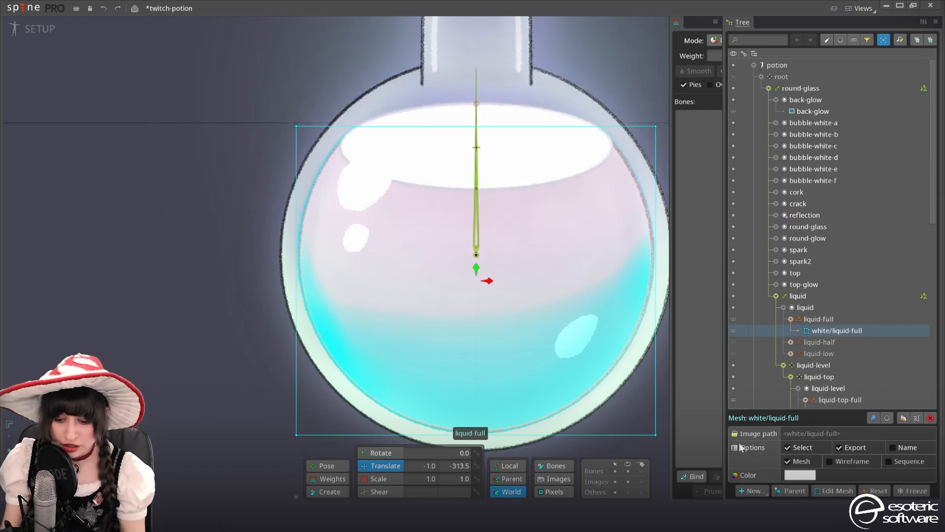
Try lowering the two upper corner vertices of the white/liquid-full mesh outside mesh editing, and undo the move
scroll(510, 292, "down", 2)
left_click_drag(508, 288, 595, 341)
left_click(339, 172)
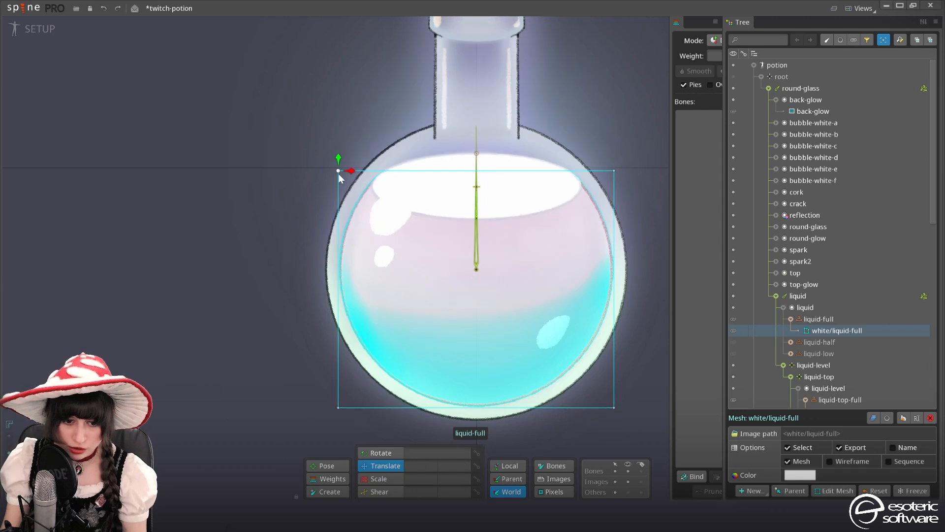
left_click(614, 171, "ctrl")
left_click_drag(476, 170, 465, 251)
key("ctrl+z")
key("ctrl+z")
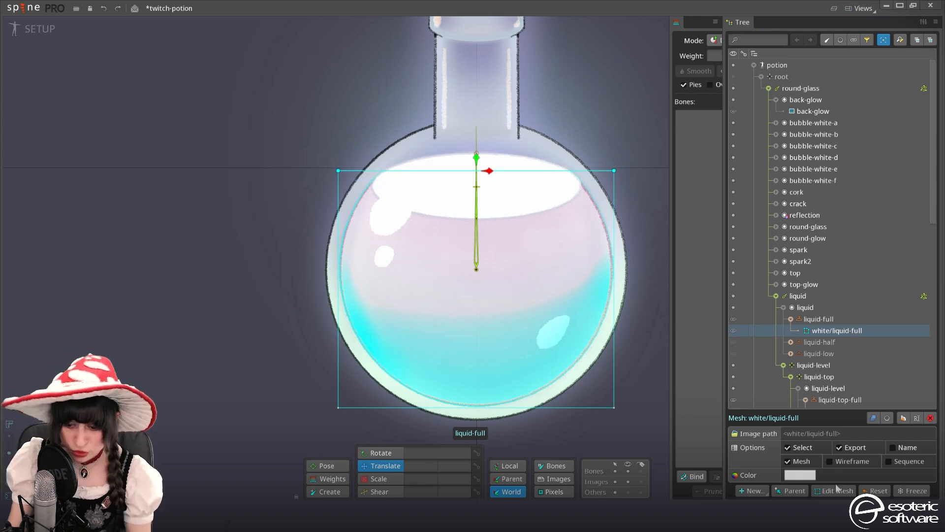
In mesh editing, slightly lower the two upper corner vertices of the white/liquid-full mesh with the Modify tool, and leave mesh editing
left_click(835, 490)
left_click(433, 451)
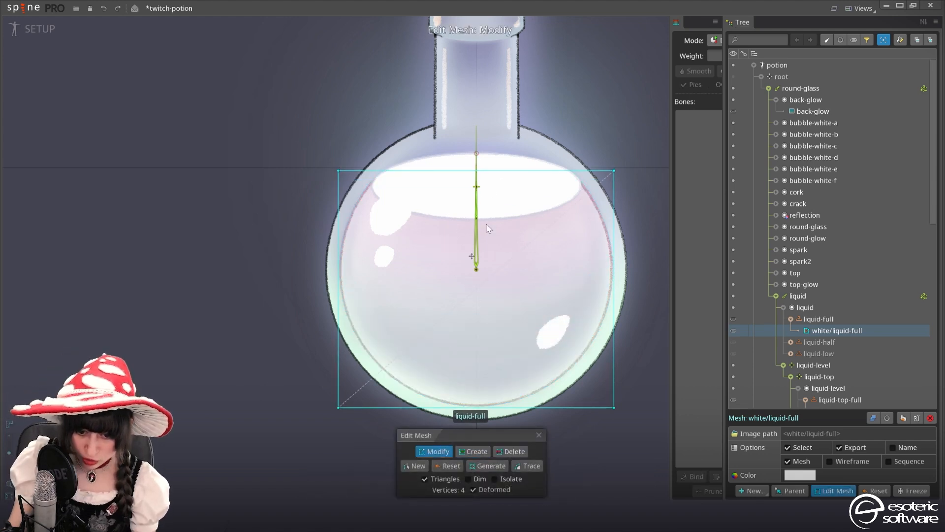
left_click_drag(490, 177, 491, 188)
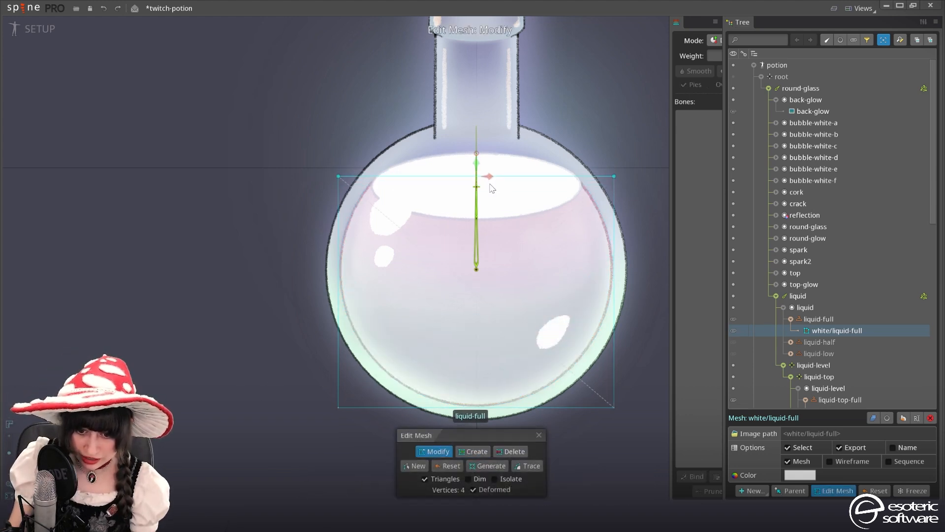
scroll(491, 191, "up", 5)
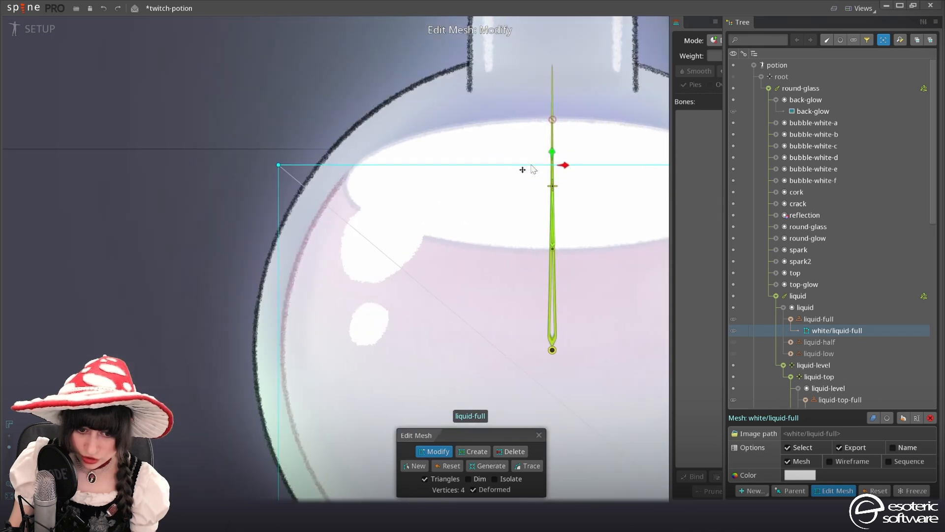
left_click_drag(558, 153, 557, 153)
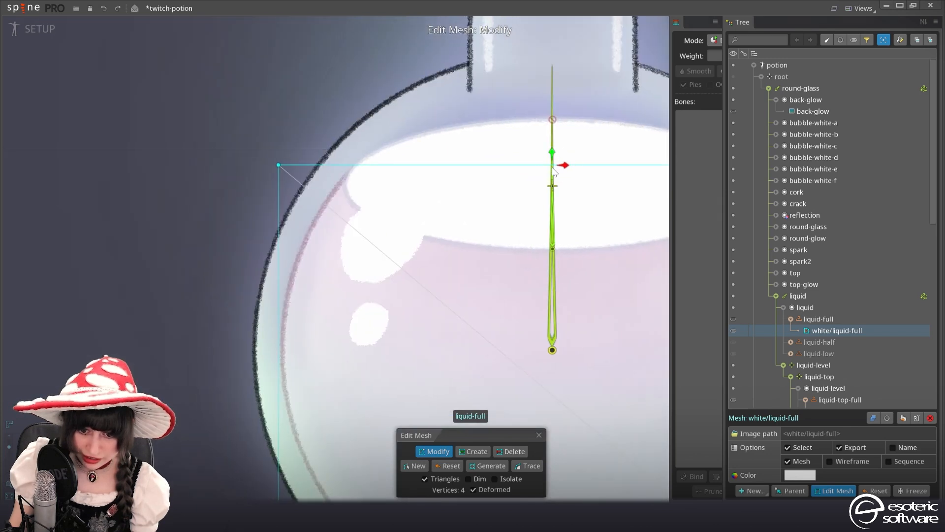
scroll(414, 165, "down", 5)
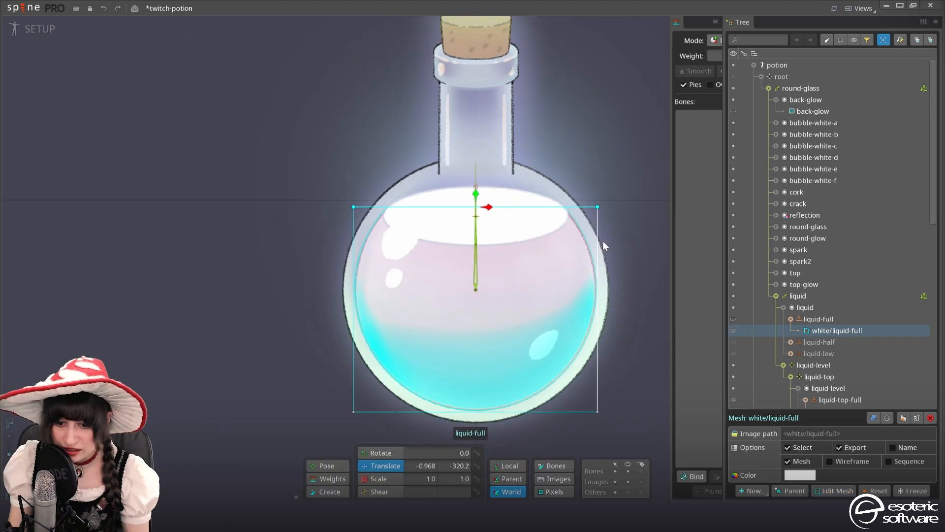
Delete the blue and red skins, keeping only the white skin
scroll(811, 248, "down", 7)
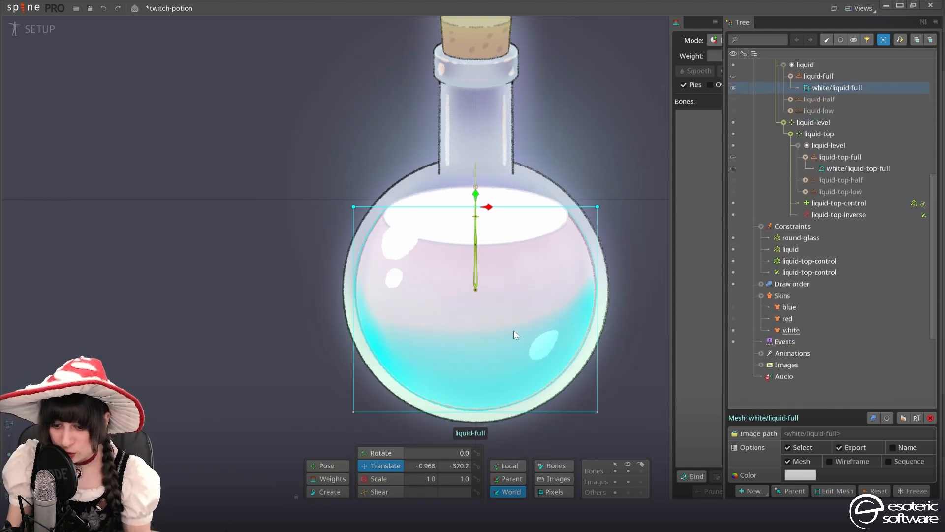
left_click(798, 320)
left_click(802, 308, "ctrl")
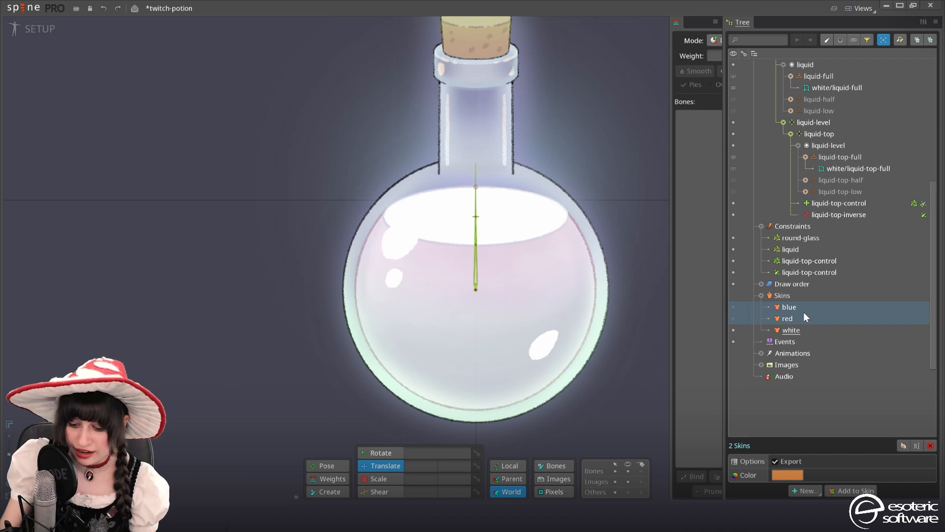
key("Delete")
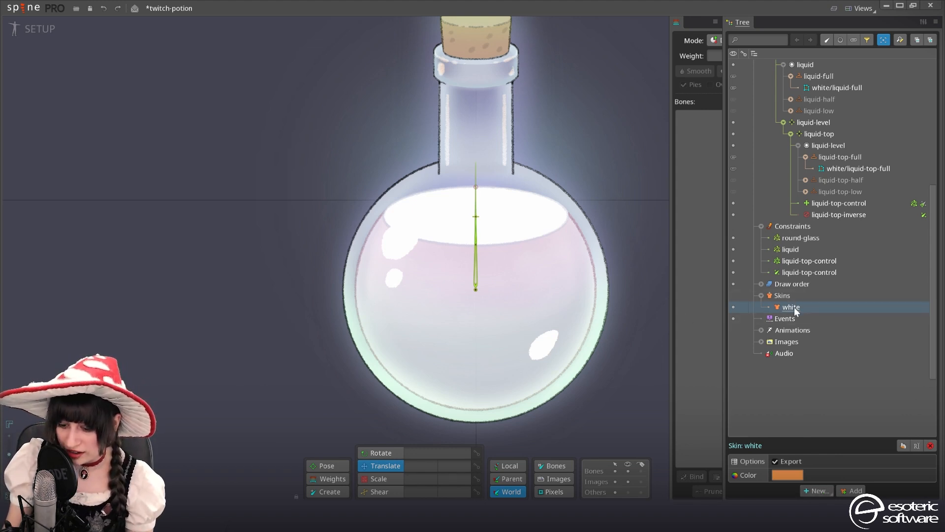
Duplicate the white skin as blue with Linked meshes, Inherit timelines and Rename attachments enabled, and check it in animate mode
left_click(901, 443)
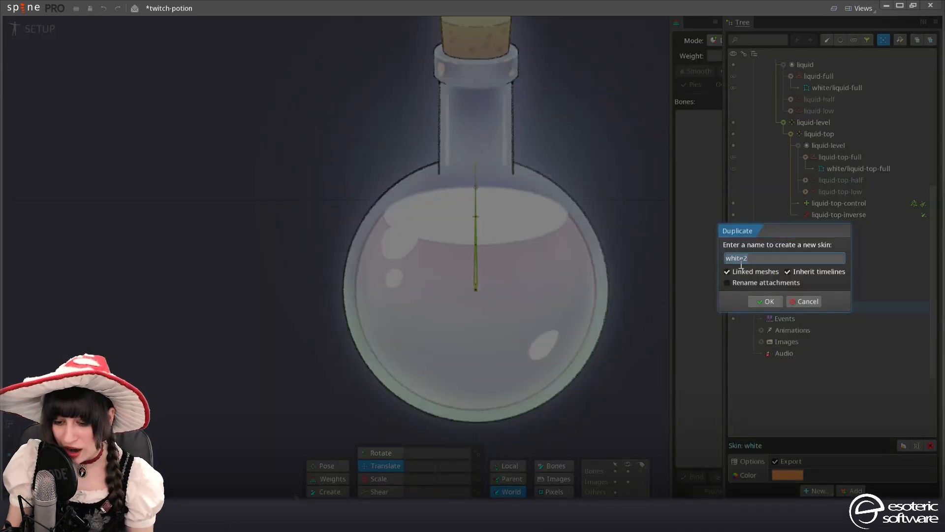
key("BackSpace")
type("blue")
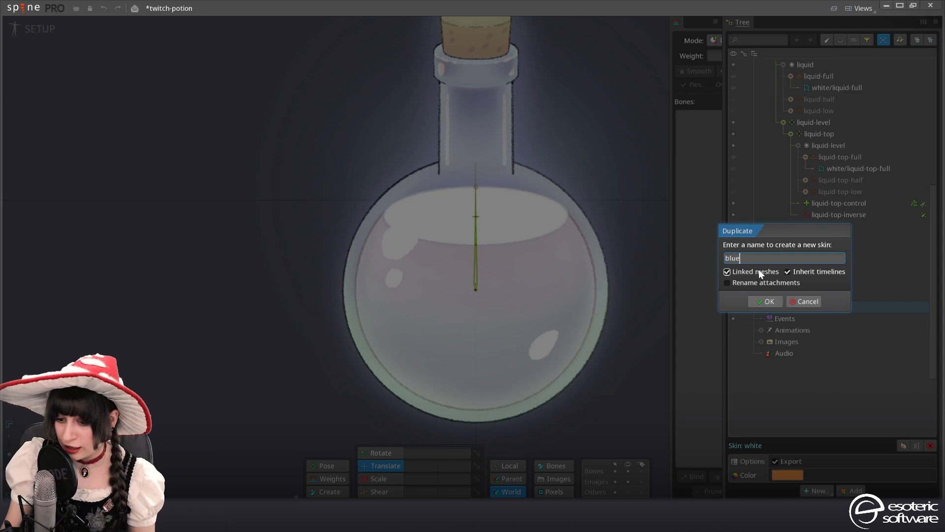
left_click(775, 280)
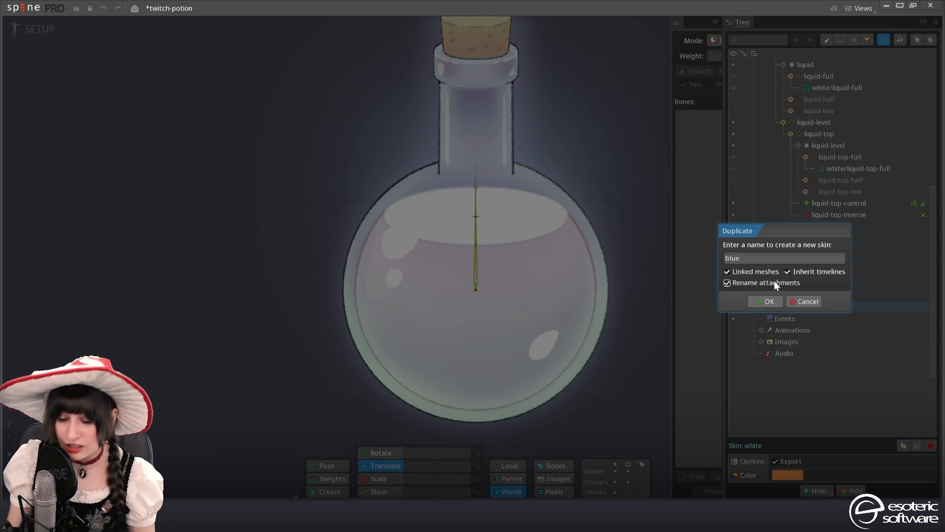
left_click(768, 301)
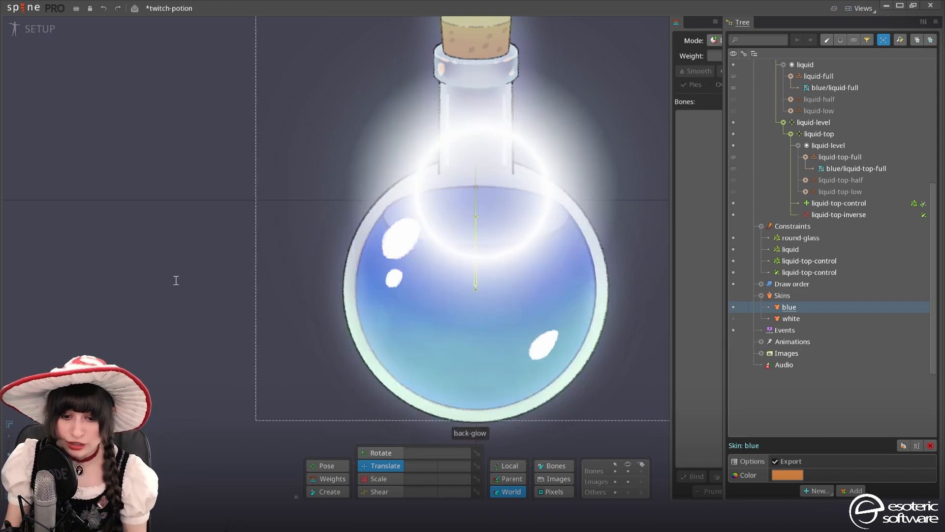
left_click(40, 26)
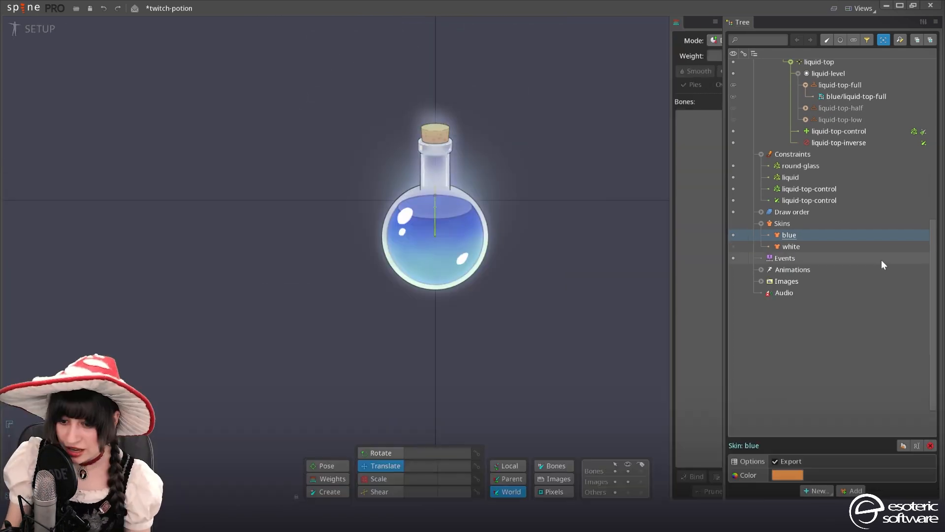
Duplicate the white skin as red with Linked meshes, Inherit timelines and Rename attachments enabled, check it in animate mode and return to setup mode
left_click(848, 250)
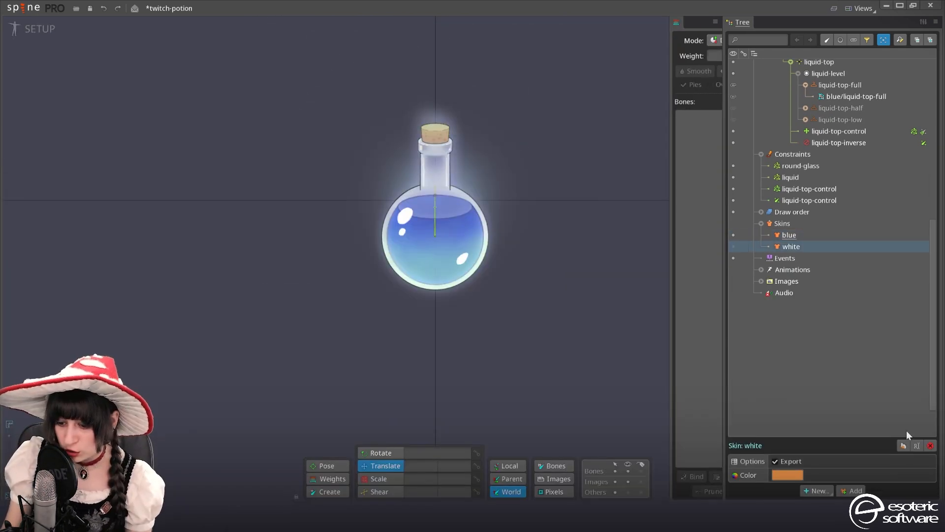
left_click(903, 446)
type("red")
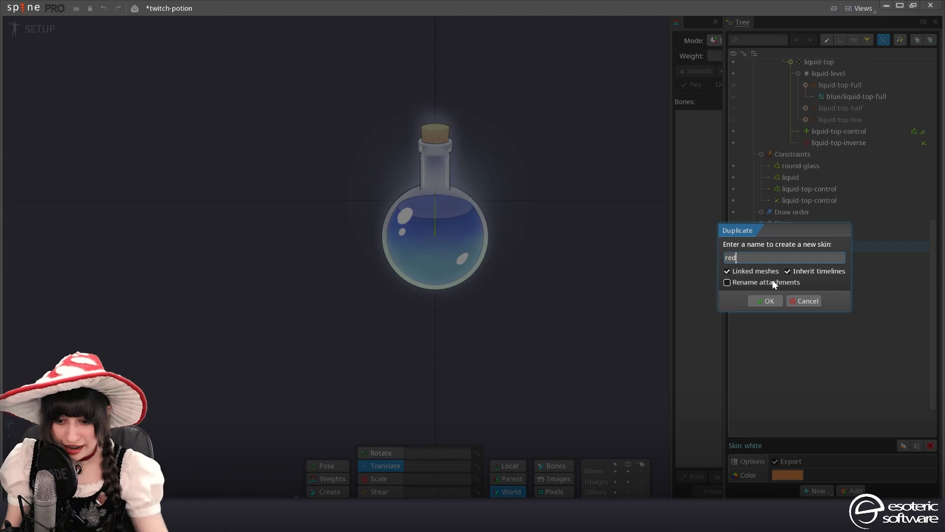
left_click(768, 304)
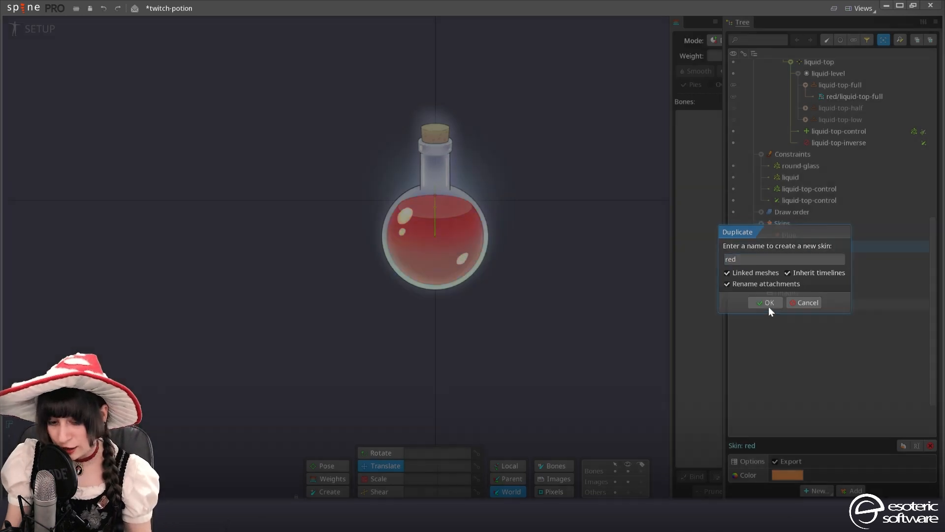
left_click(46, 20)
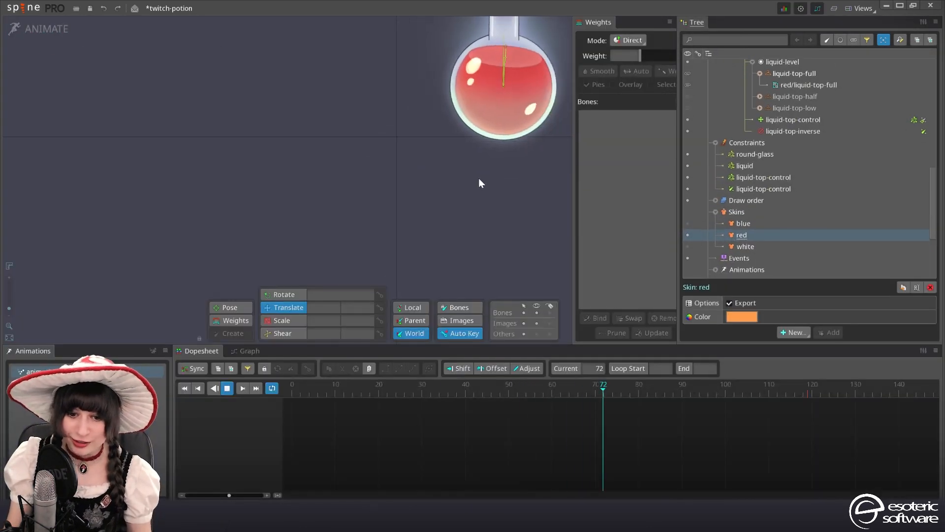
left_click(10, 34)
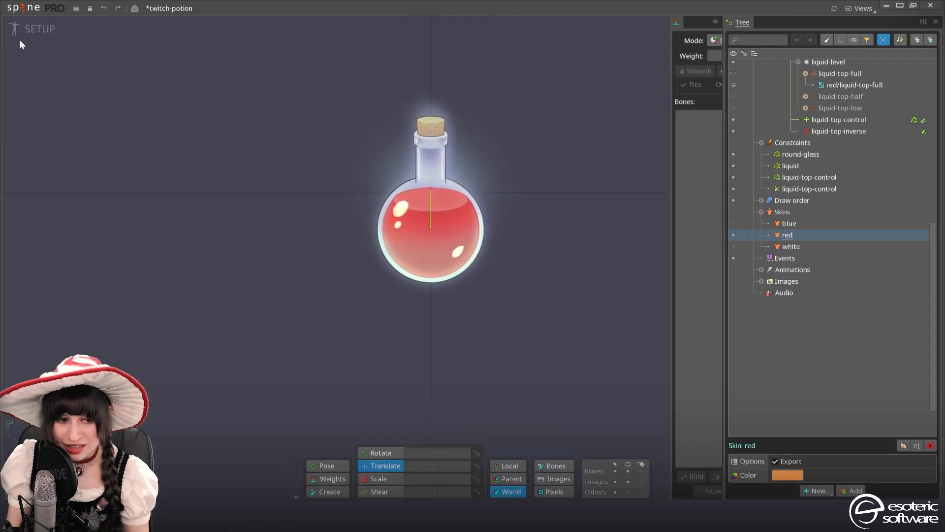
Start another duplicate of the white skin
left_click(810, 247)
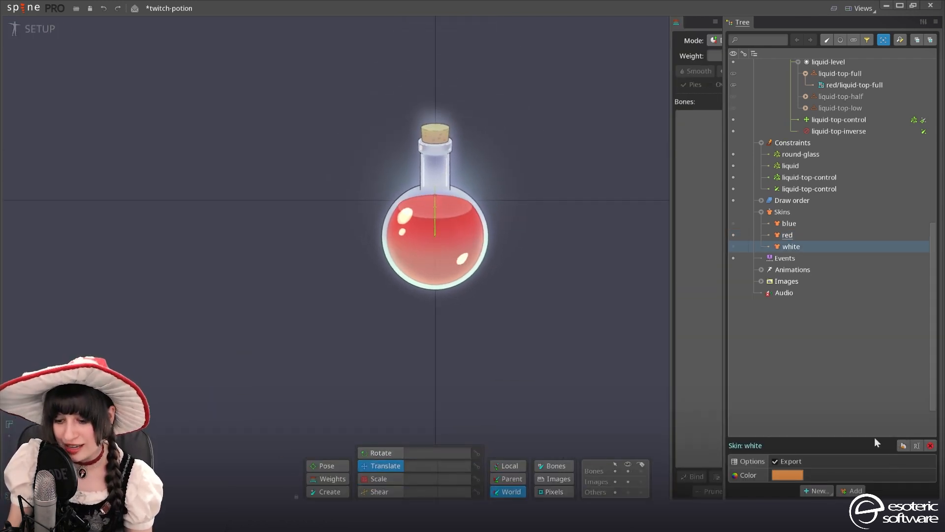
left_click(904, 446)
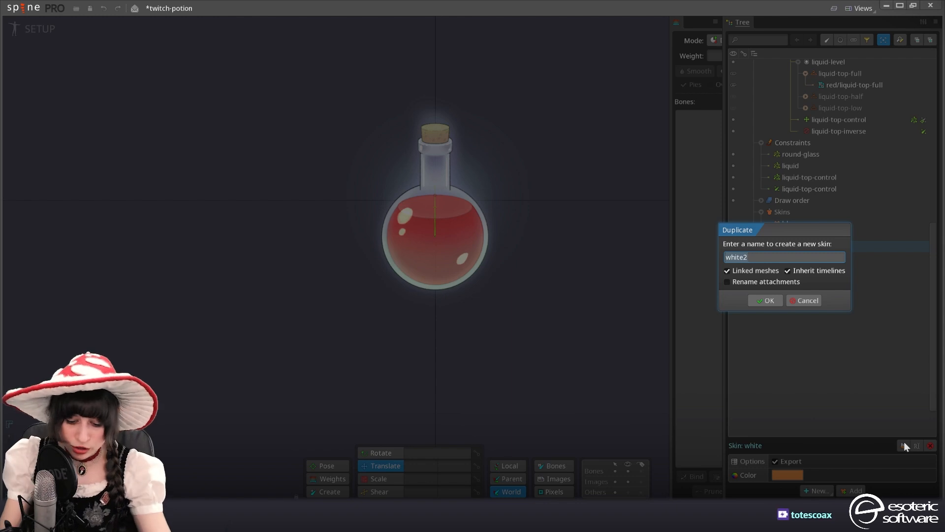
Try duplicating the white skin as "pink" with linked meshes, inherited timelines and attachment renaming enabled
type("pink")
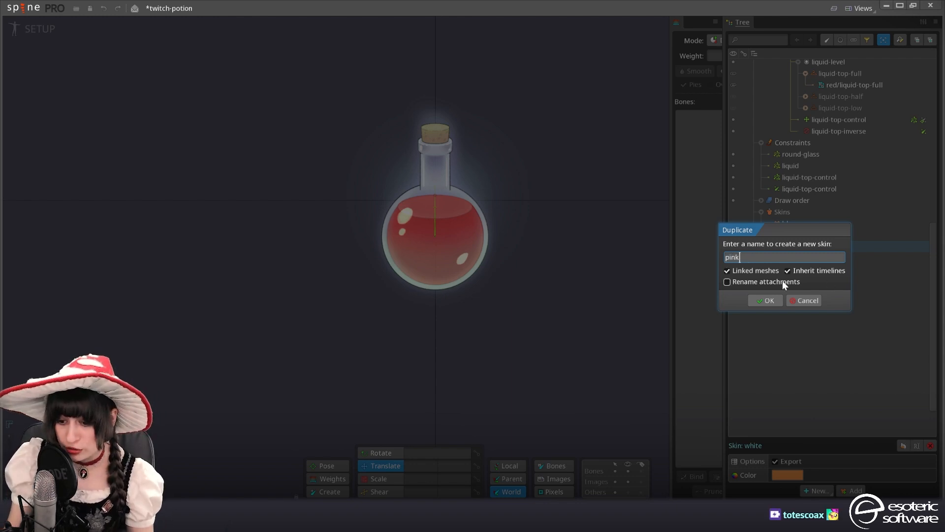
left_click(775, 283)
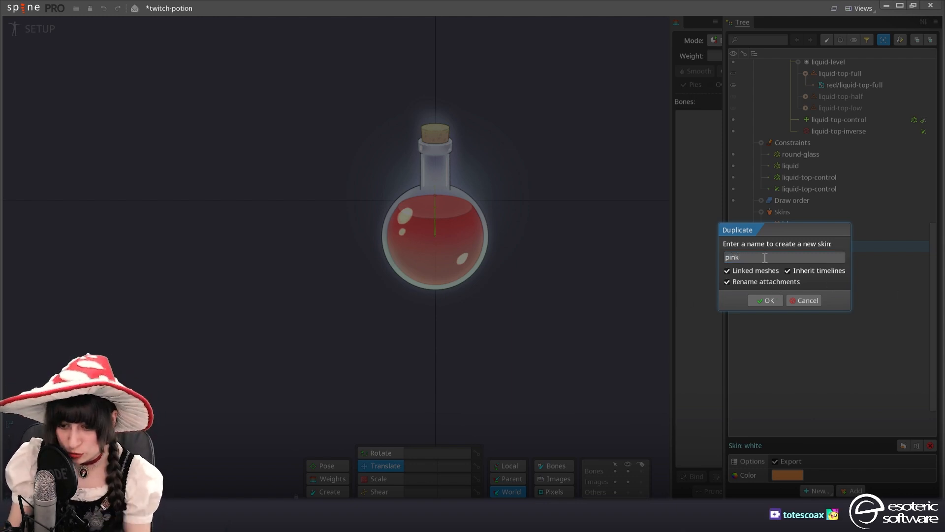
left_click(764, 258)
left_click(770, 301)
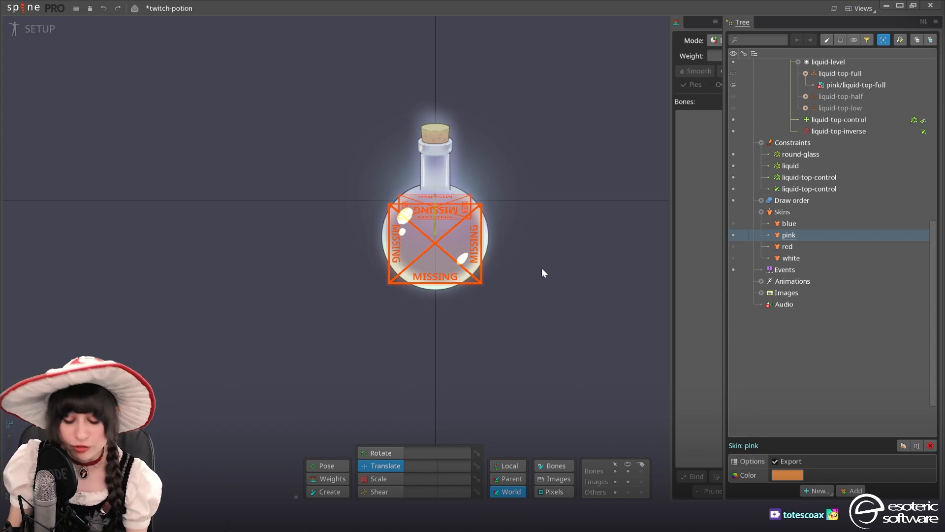
key("Delete")
Duplicate the white skin as "pink" with linked meshes and inherited timelines, leaving attachment renaming off
left_click(791, 247)
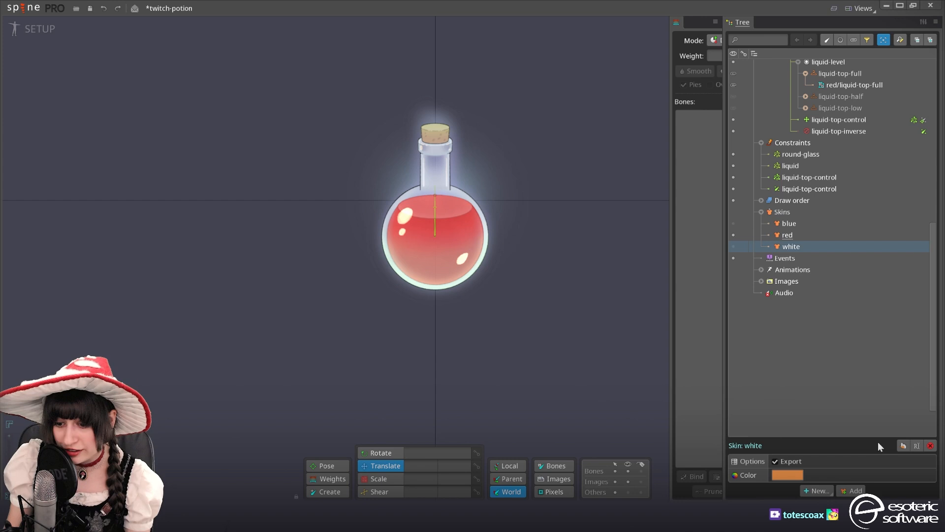
left_click(904, 445)
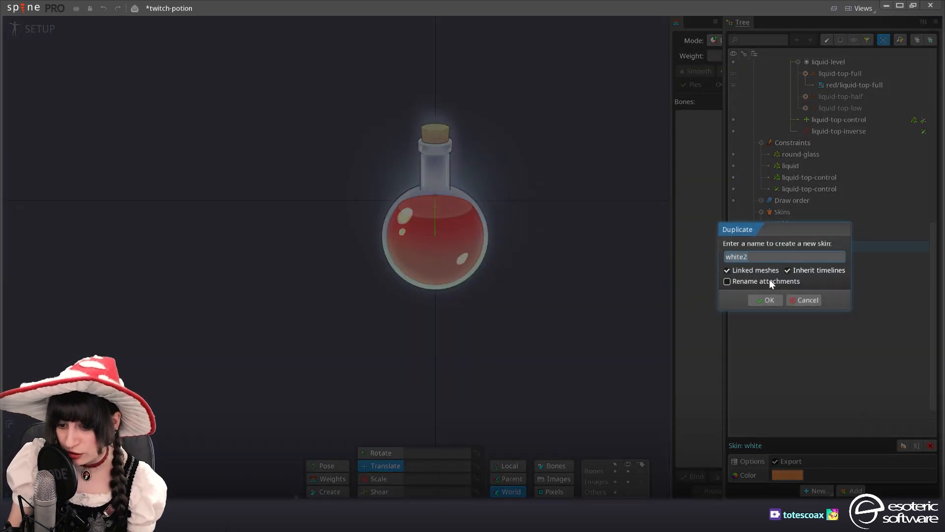
type("pink")
left_click(765, 300)
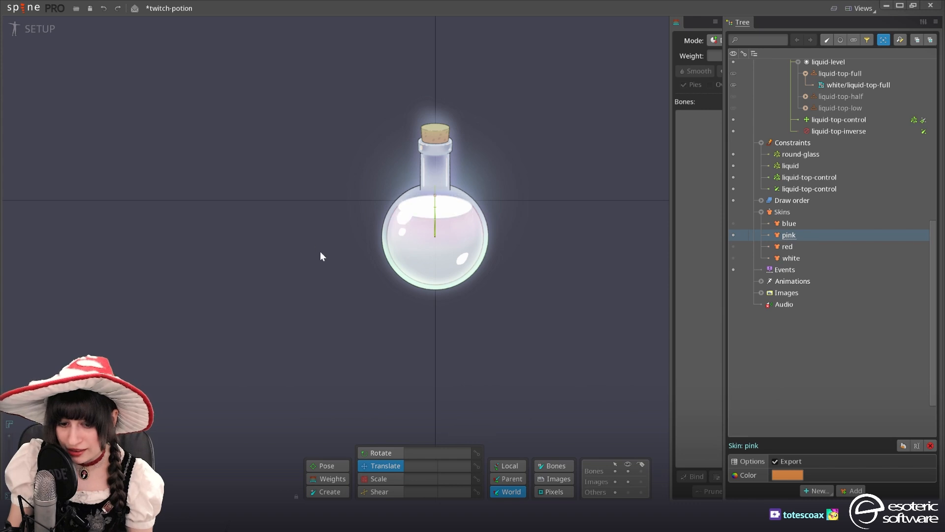
Tint the white/liquid-full linked mesh in the pink skin a strong reddish pink
left_click(430, 270)
scroll(497, 262, "up", 3)
left_click_drag(409, 183, 520, 197)
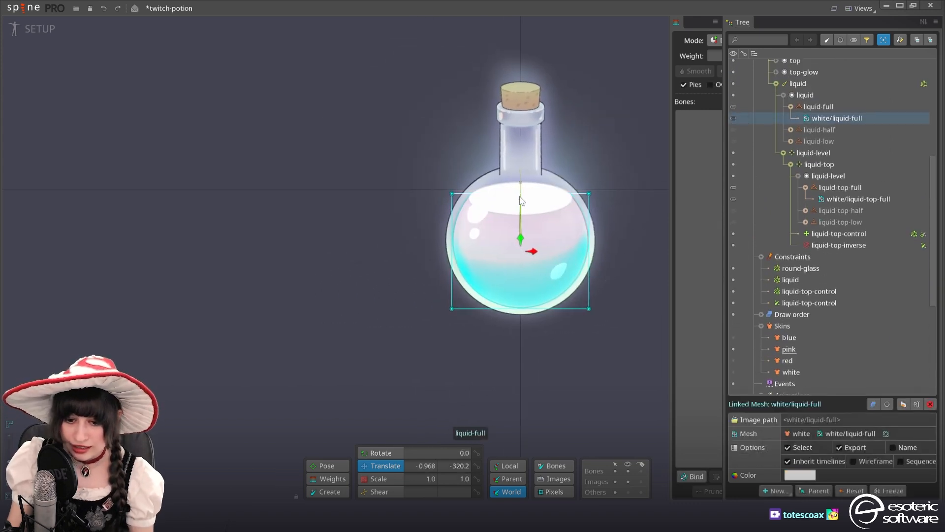
left_click(522, 200)
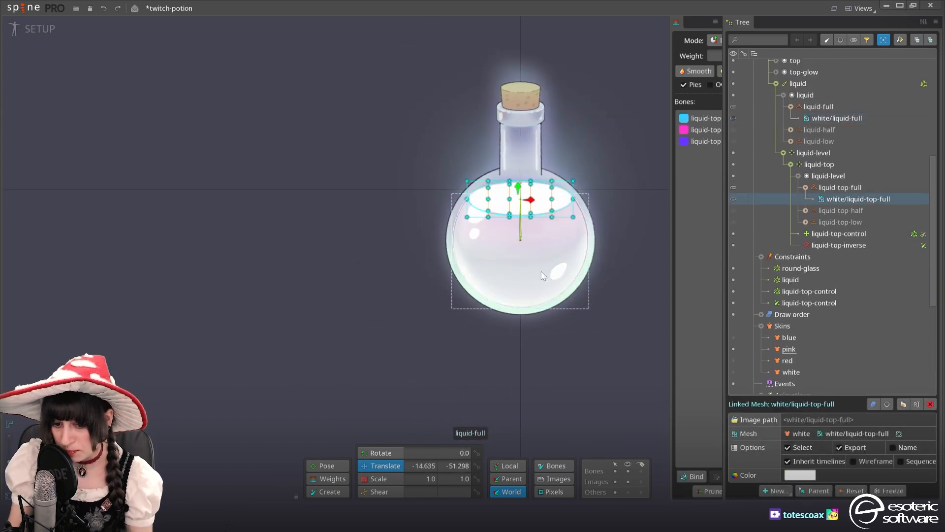
left_click(825, 119)
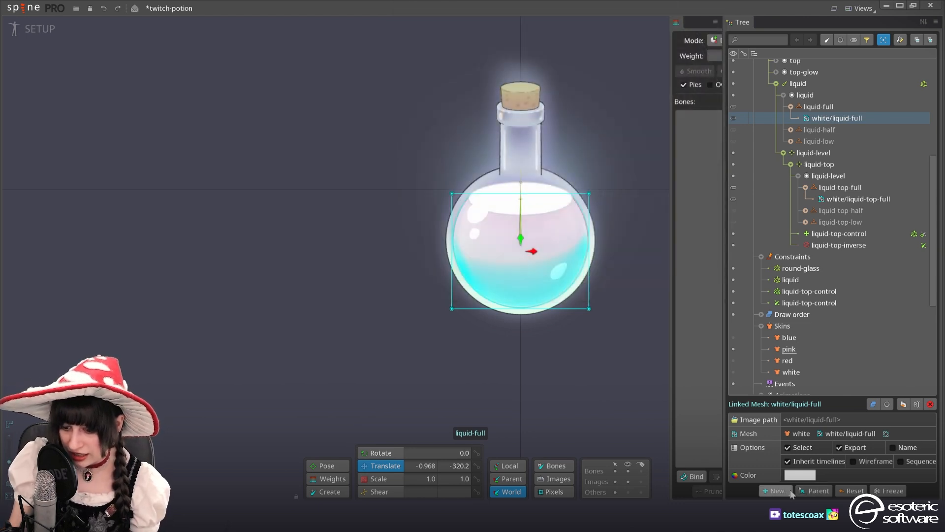
left_click(799, 474)
left_click(874, 324)
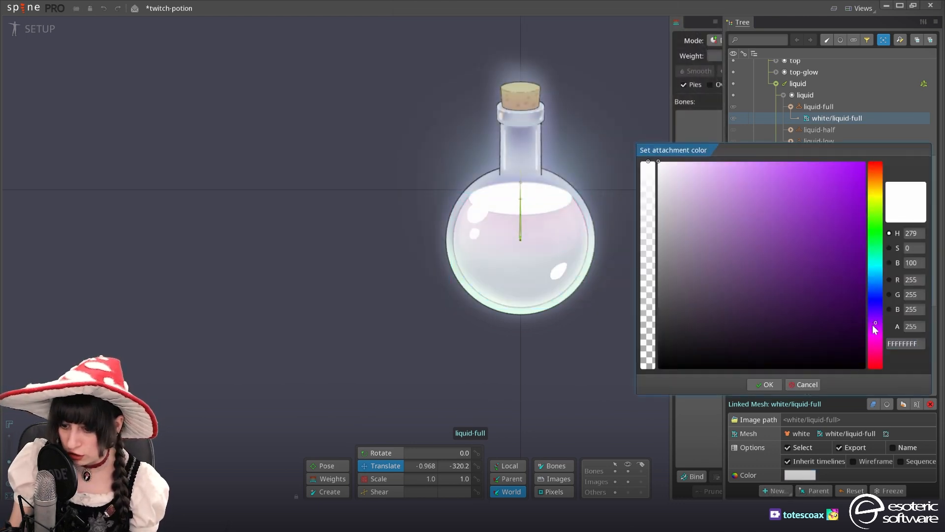
left_click_drag(873, 324, 874, 331)
left_click_drag(825, 271, 828, 83)
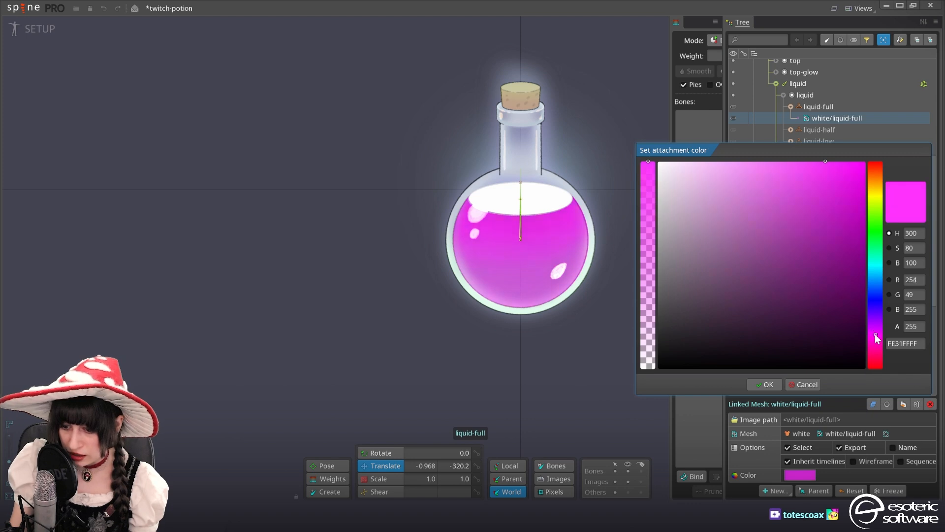
left_click_drag(876, 334, 876, 354)
left_click(764, 384)
Set the color of the pink skin's white/liquid-top-full mesh to the pink FF5D9CFF
left_click(879, 199)
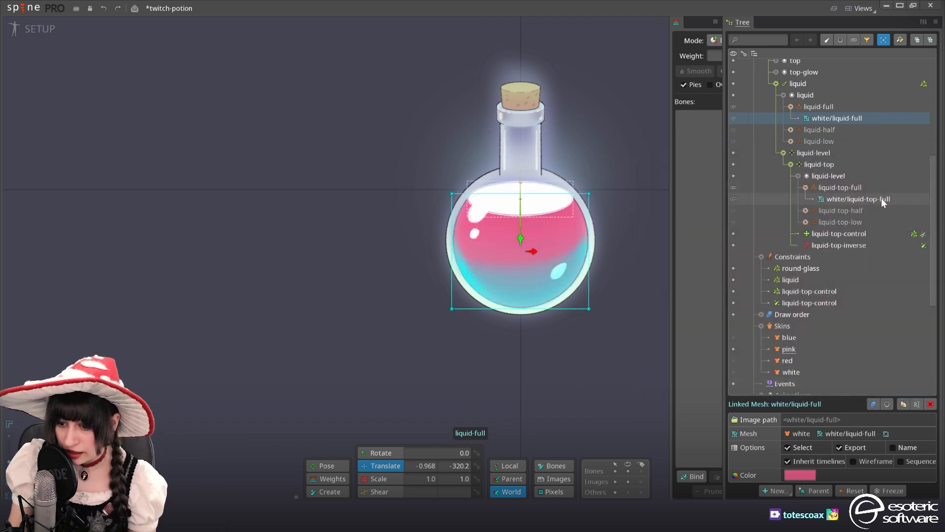
left_click(800, 474)
left_click(874, 335)
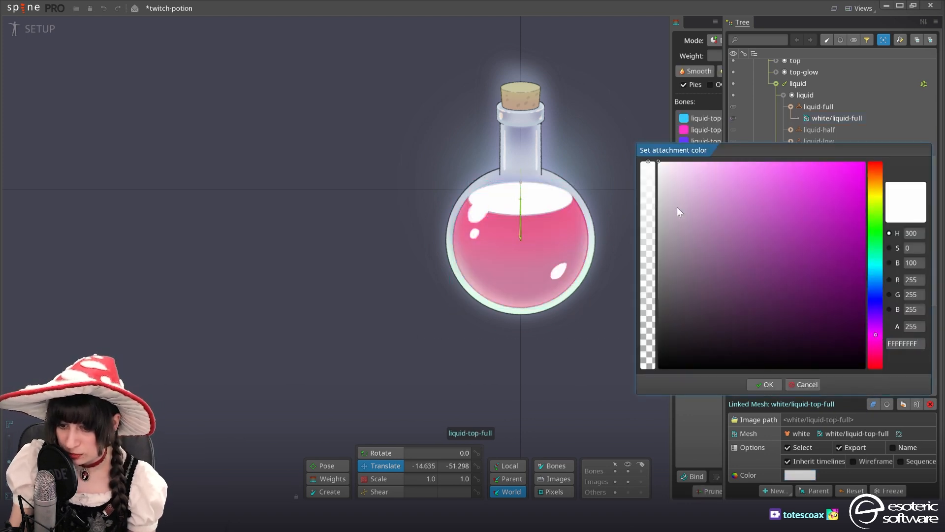
left_click_drag(678, 207, 733, 158)
left_click_drag(876, 335, 871, 355)
mouse_move(737, 169)
left_mouse_down()
mouse_move(775, 143)
mouse_move(758, 144)
left_mouse_up()
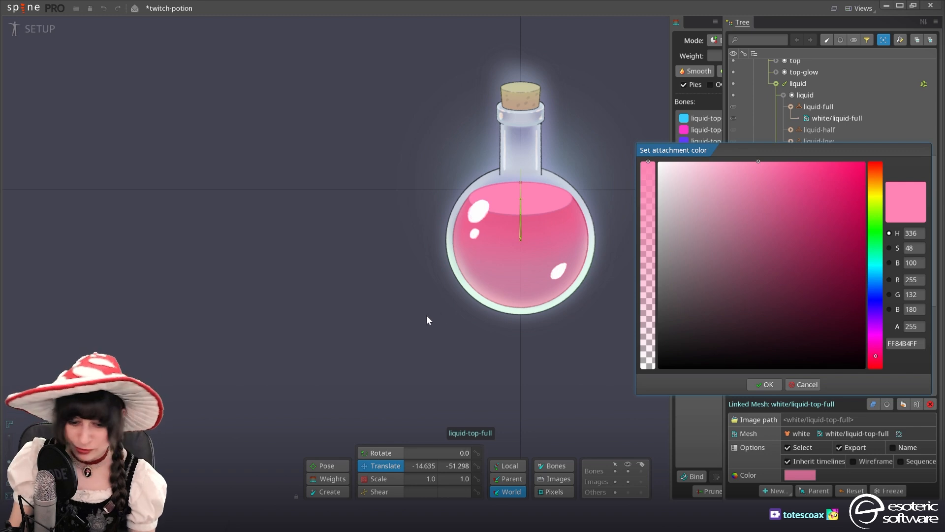
mouse_move(802, 179)
left_mouse_down()
mouse_move(784, 152)
mouse_move(790, 139)
left_mouse_up()
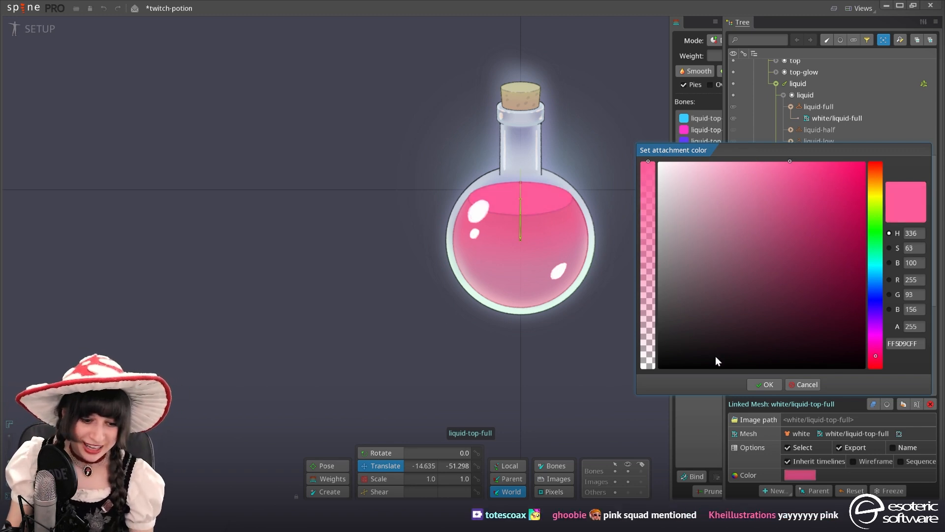
left_click(765, 384)
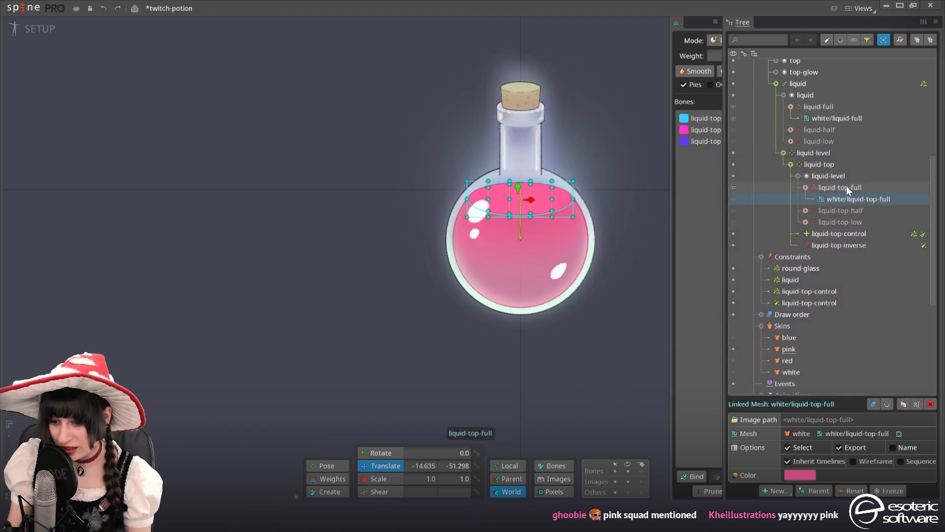
Reuse the liquid surface's pink as a base for the white/liquid-full mesh and deepen it to FB4A8FFF
left_click(802, 475)
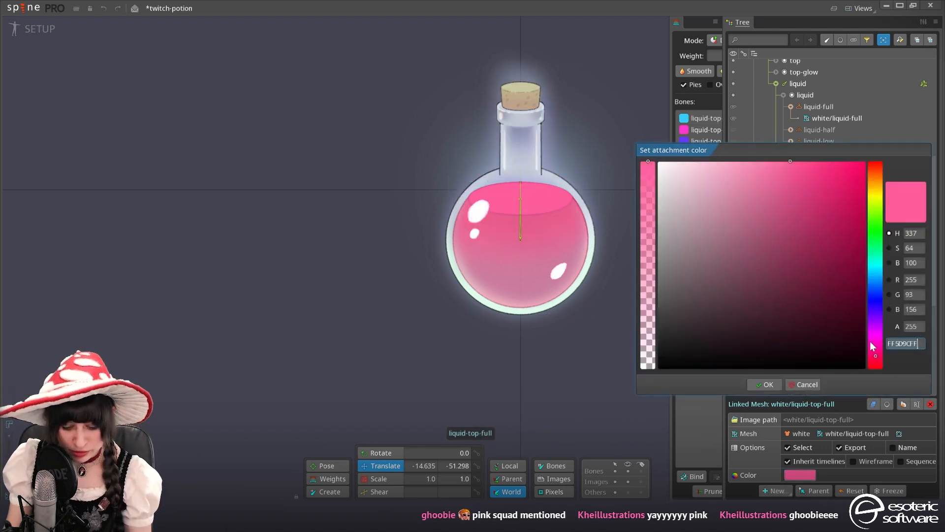
left_click(810, 385)
left_click(511, 275)
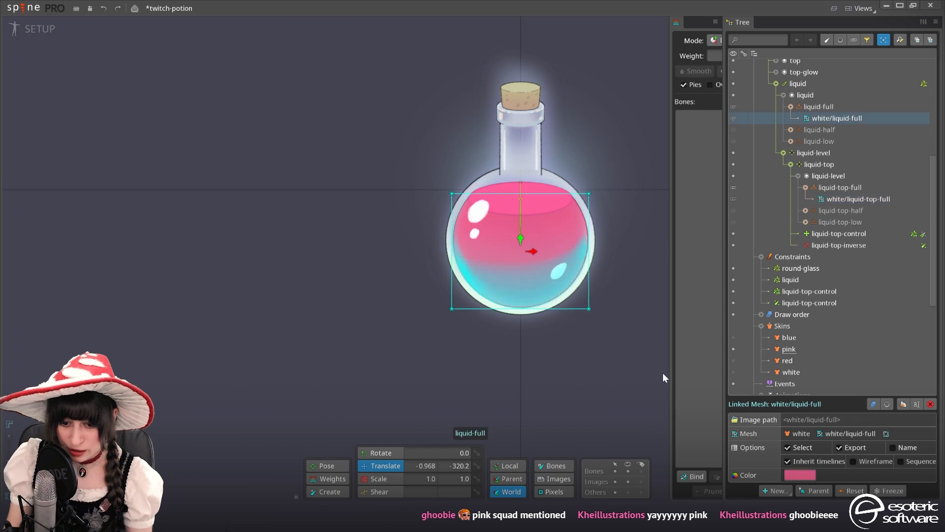
left_click(788, 476)
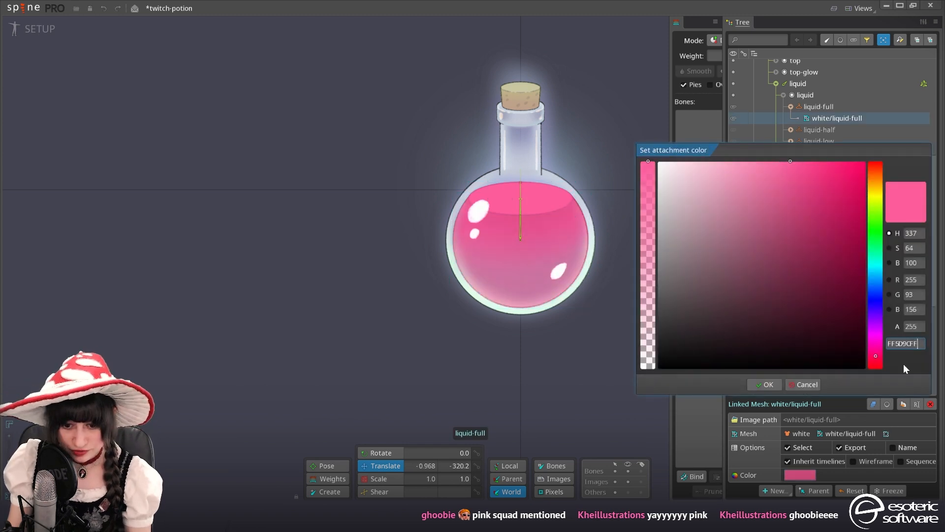
left_click(755, 163)
mouse_move(755, 164)
left_mouse_down()
mouse_move(806, 140)
mouse_move(784, 143)
left_mouse_up()
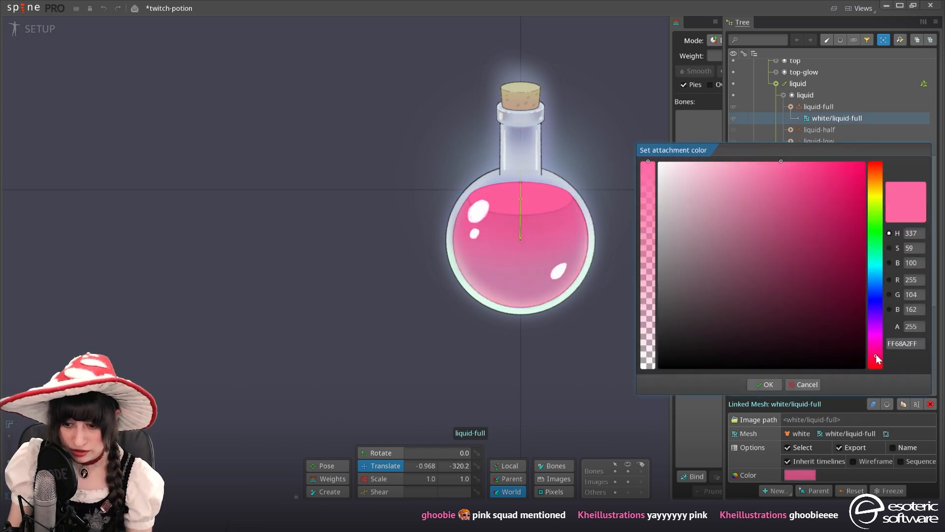
left_click_drag(876, 353, 877, 351)
type("FB4A8FFF")
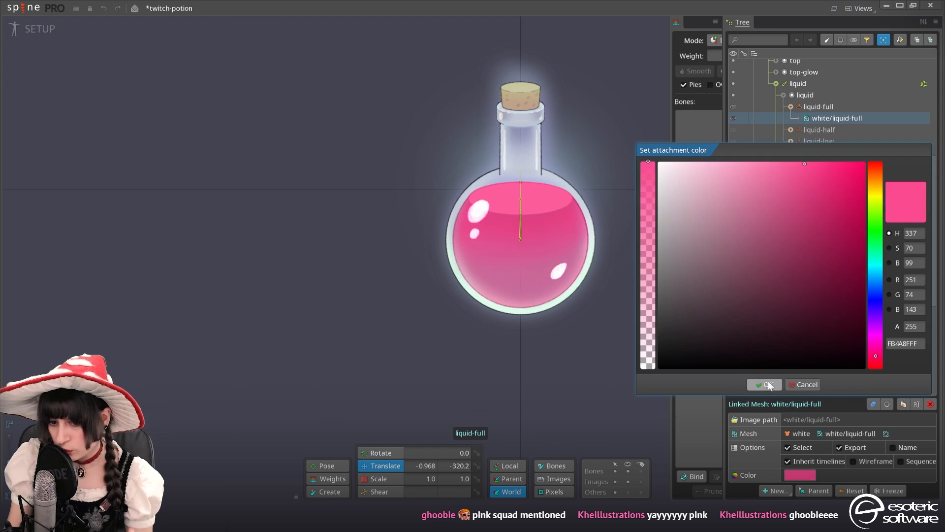
left_click(779, 386)
Deselect the liquid mesh and save the twitch-potion project
scroll(508, 321, "up", 3)
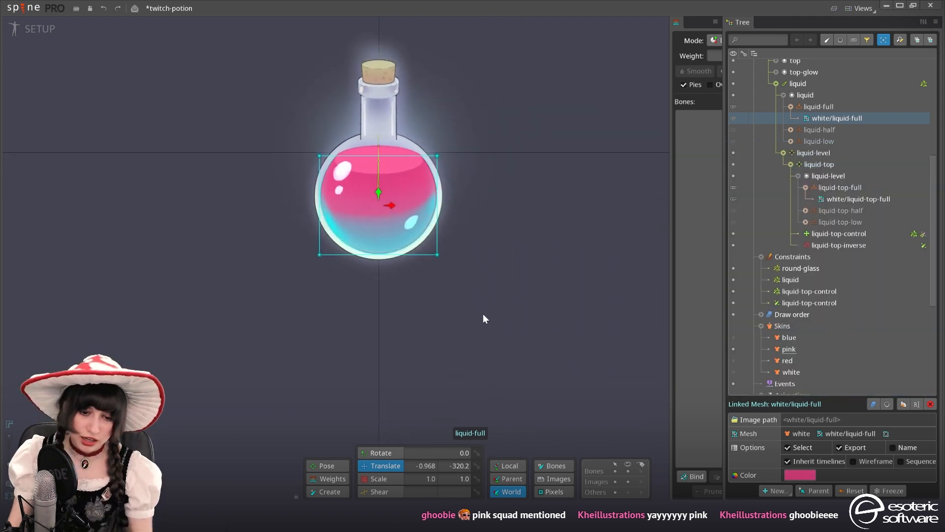
left_click_drag(499, 341, 526, 370)
scroll(465, 385, "down", 2)
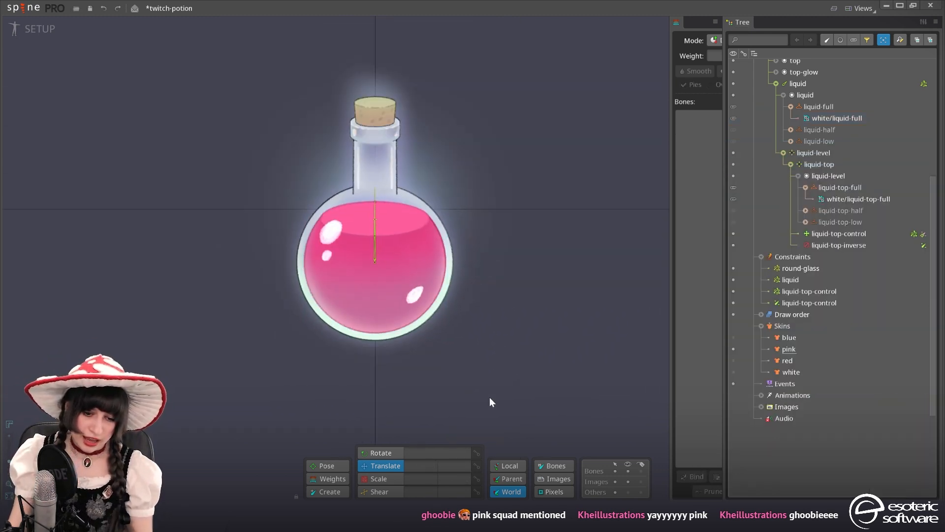
key("ctrl+s")
Duplicate the white skin as "green" with linked meshes and inherited timelines, without renaming attachments
left_click(806, 348)
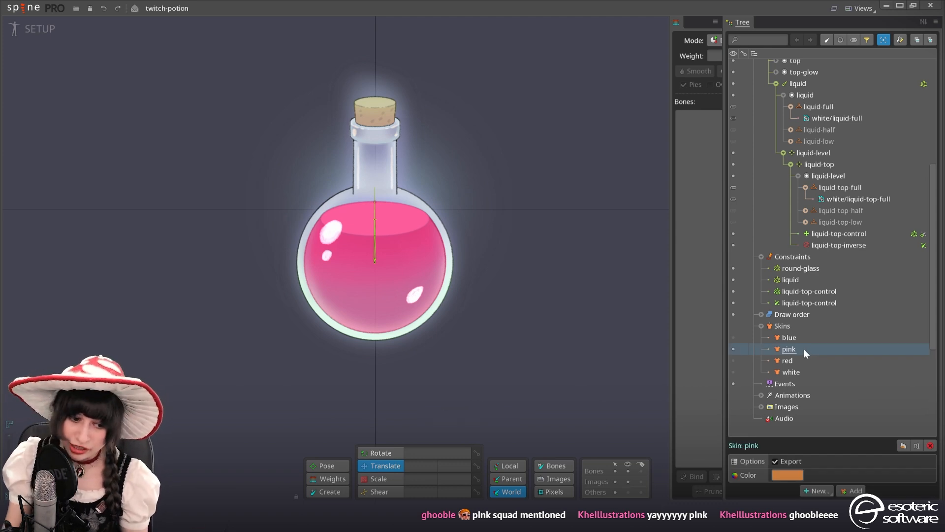
left_click(852, 370)
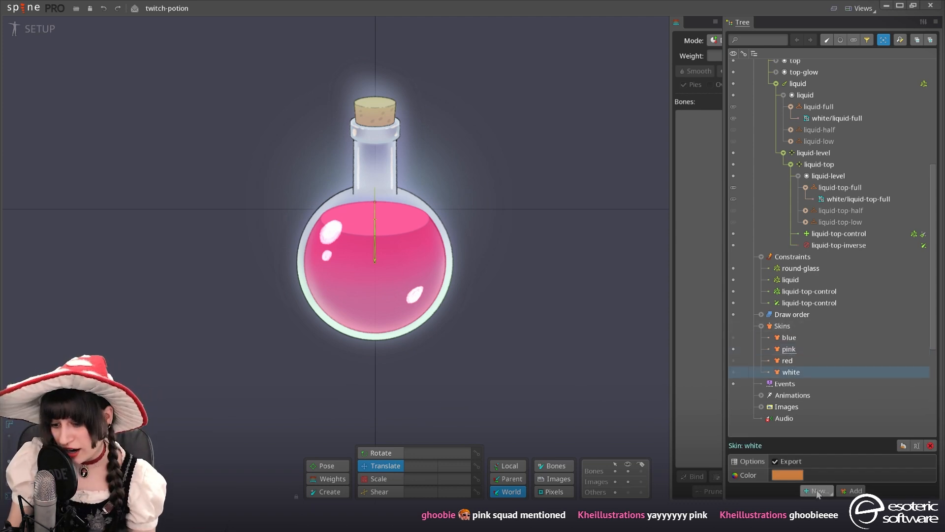
left_click(899, 446)
type("green")
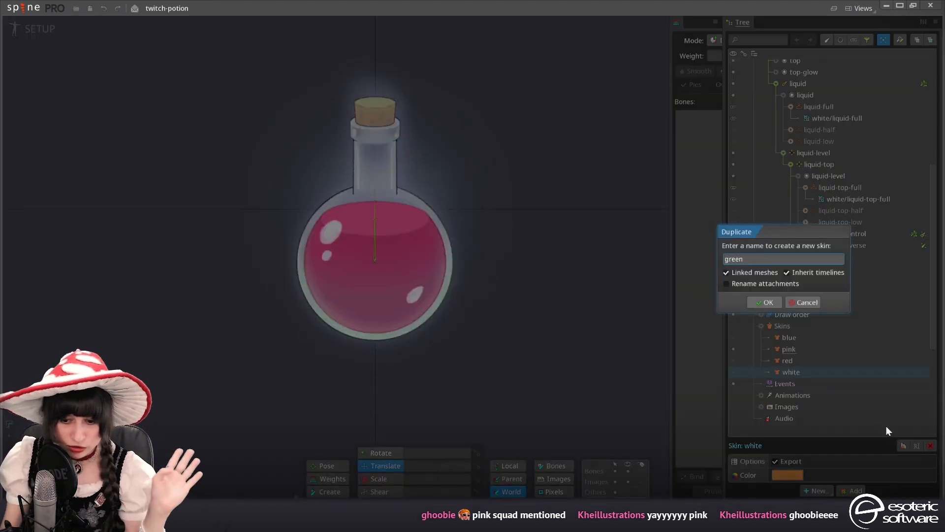
left_click(761, 302)
Set the color of the green skin's white/liquid-top-full mesh to the light yellow-green D1FF65FF
left_click(390, 225)
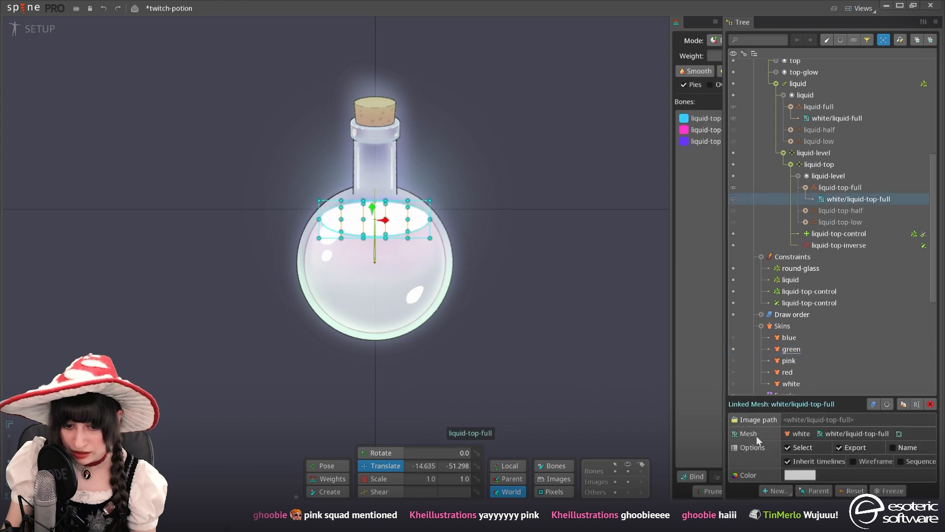
left_click(800, 475)
left_click_drag(875, 228, 875, 207)
left_click_drag(918, 344, 828, 339)
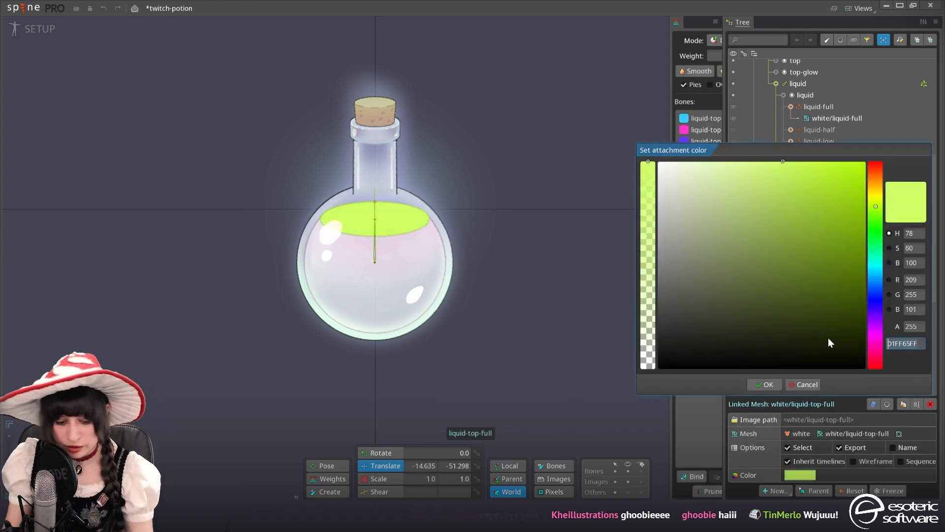
left_click(764, 384)
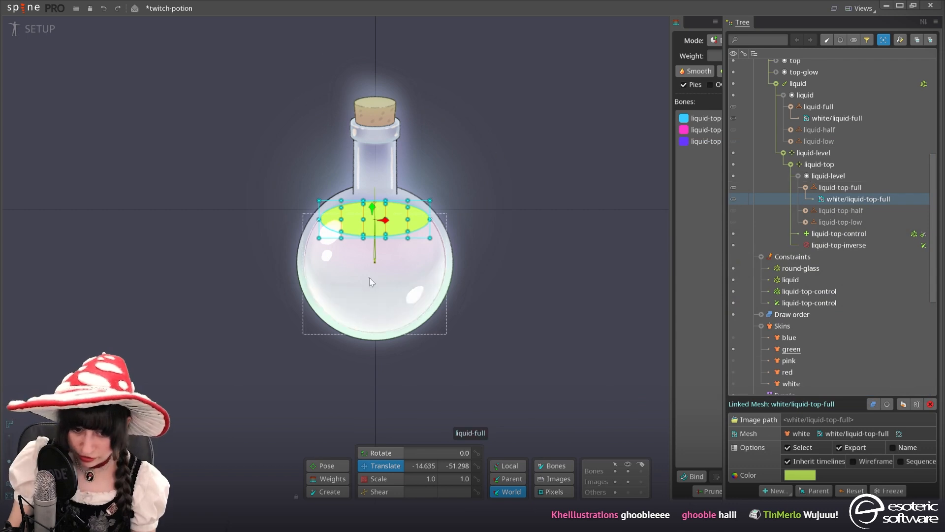
Set the color of the green skin's white/liquid-full mesh to the darker green ACF435FF
left_click(380, 295)
left_click(800, 475)
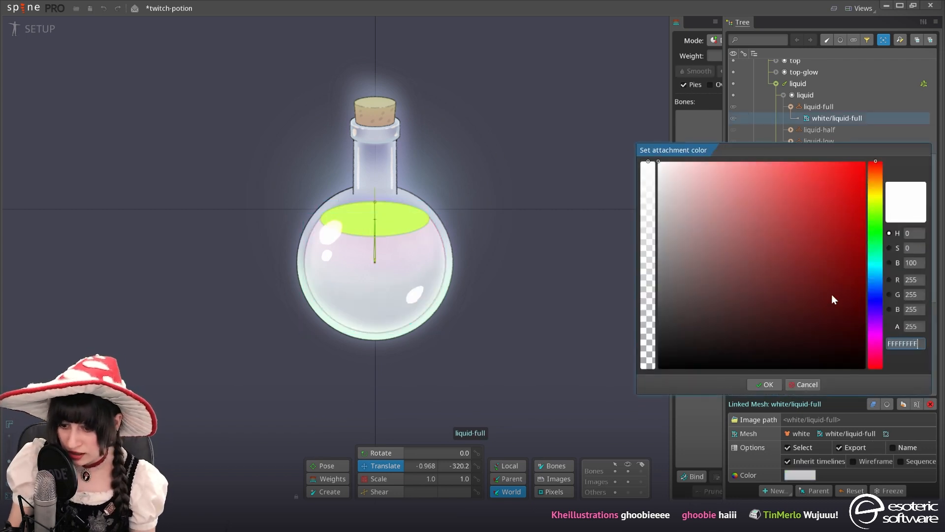
left_click(821, 171)
left_click(876, 210)
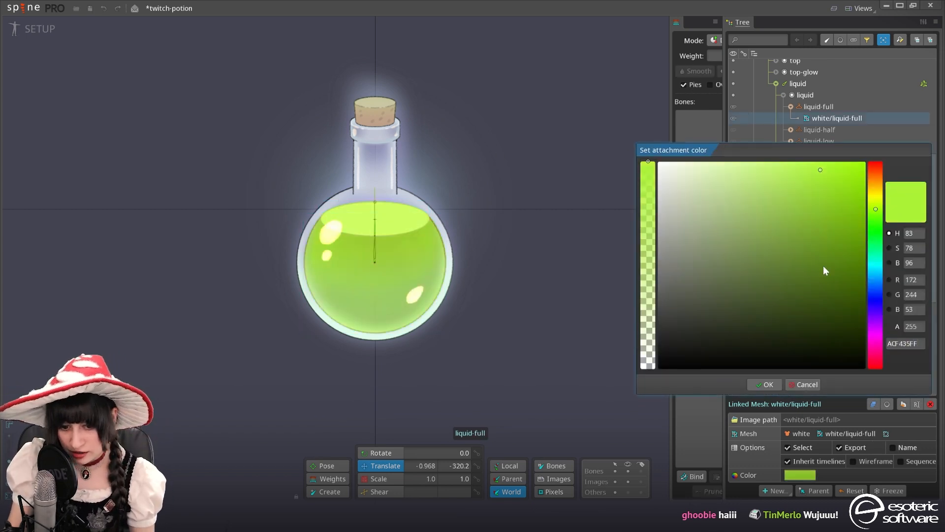
left_click(780, 386)
View the green potion in Animate mode, return to Setup mode and save the project
left_click(38, 29)
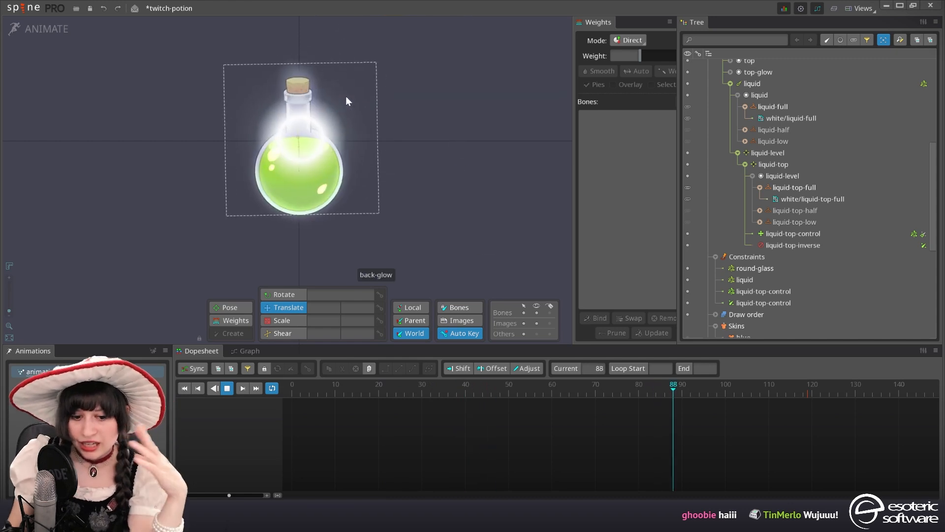
left_click(66, 35)
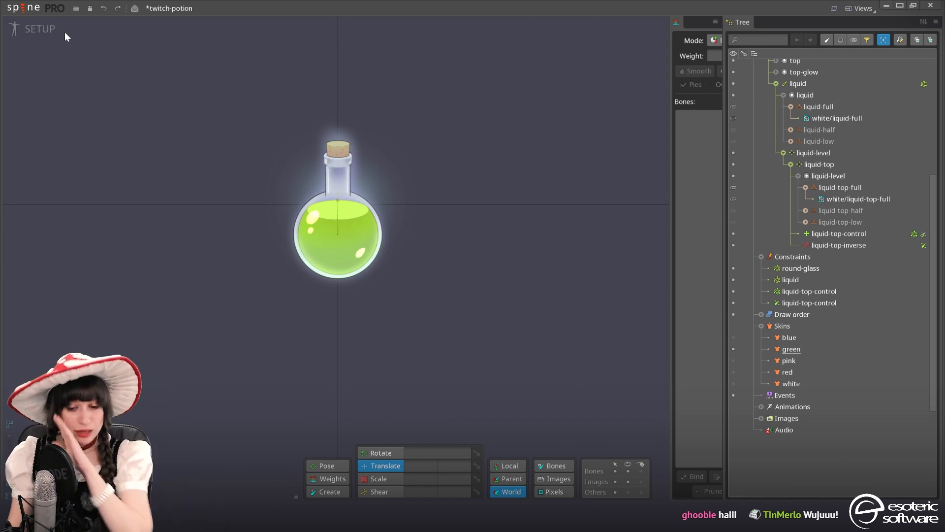
key("ctrl+s")
scroll(436, 280, "up", 1)
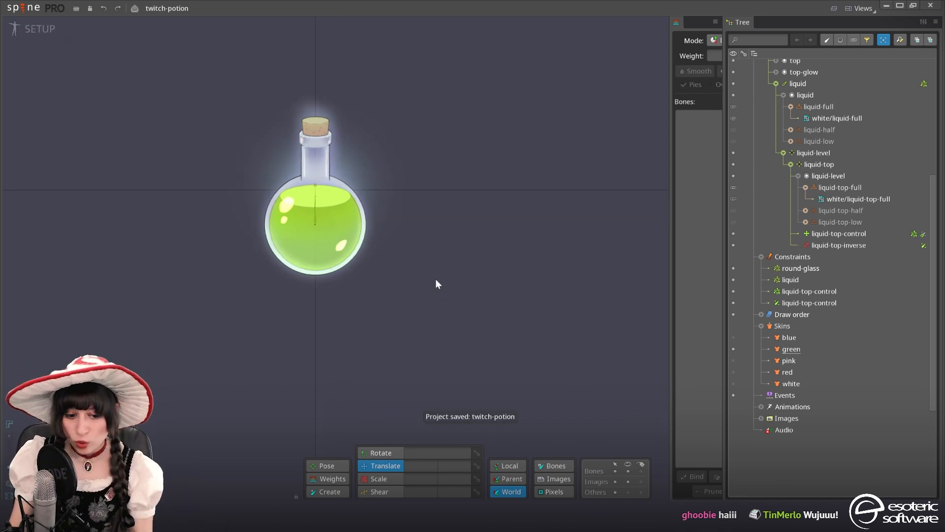
left_click_drag(435, 279, 517, 339)
scroll(487, 313, "up", 2)
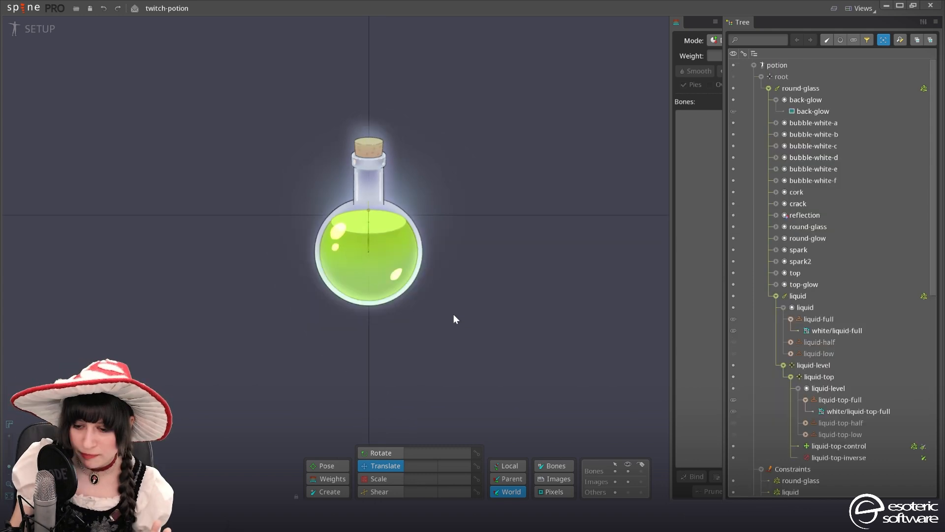
Close the Weights view, open the Metrics view and narrow it to leave more room for the potion
left_click_drag(454, 319, 516, 381)
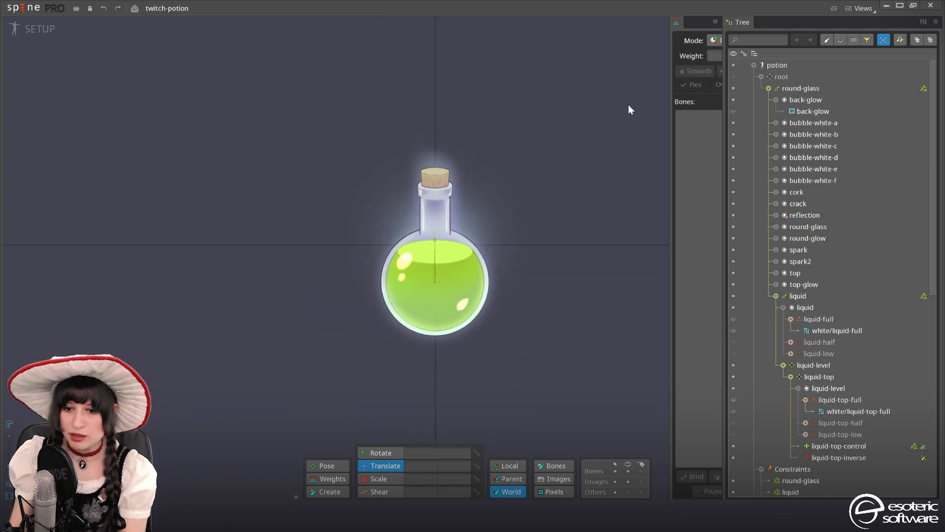
left_click(716, 21)
left_click(684, 49)
left_click(860, 12)
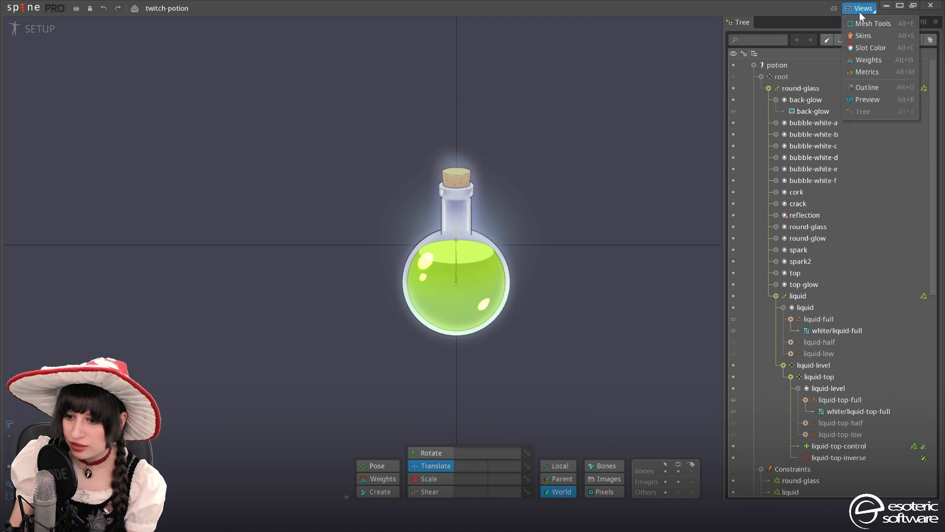
left_click(867, 70)
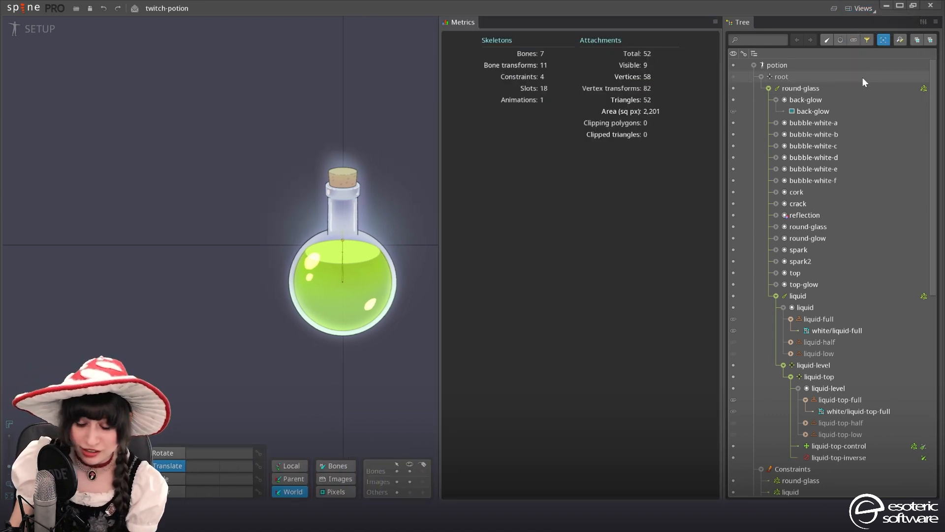
left_click_drag(442, 164, 589, 161)
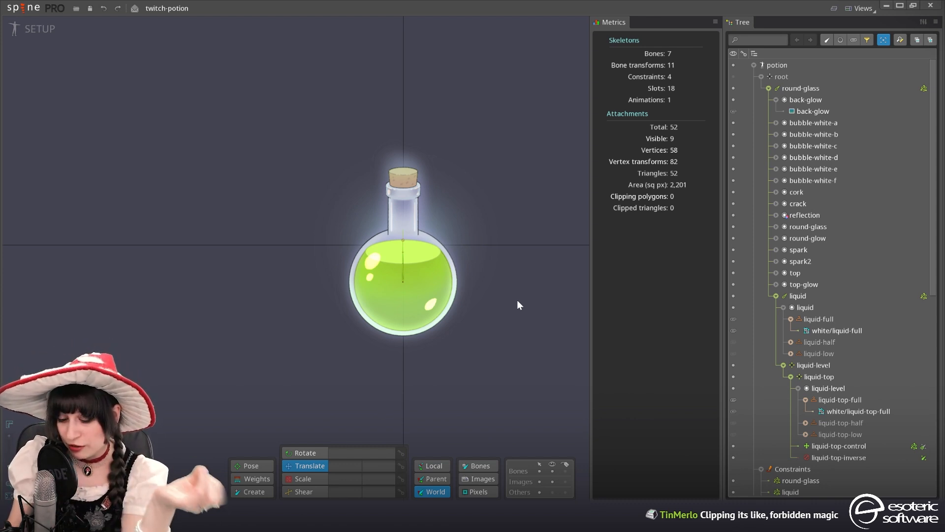
Check the metrics of the potion's white/liquid-top-full mesh against the whole skeleton
left_click(413, 256)
scroll(433, 315, "up", 2)
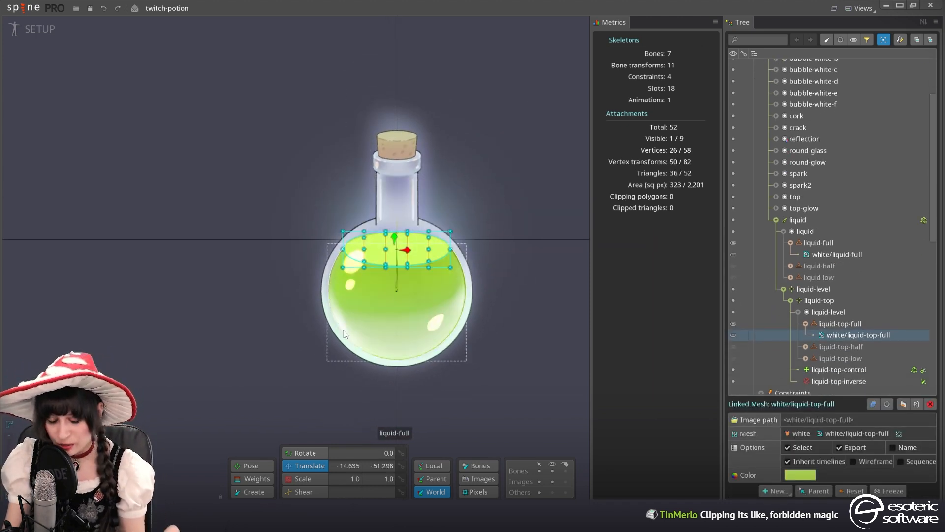
scroll(765, 327, "up", 2)
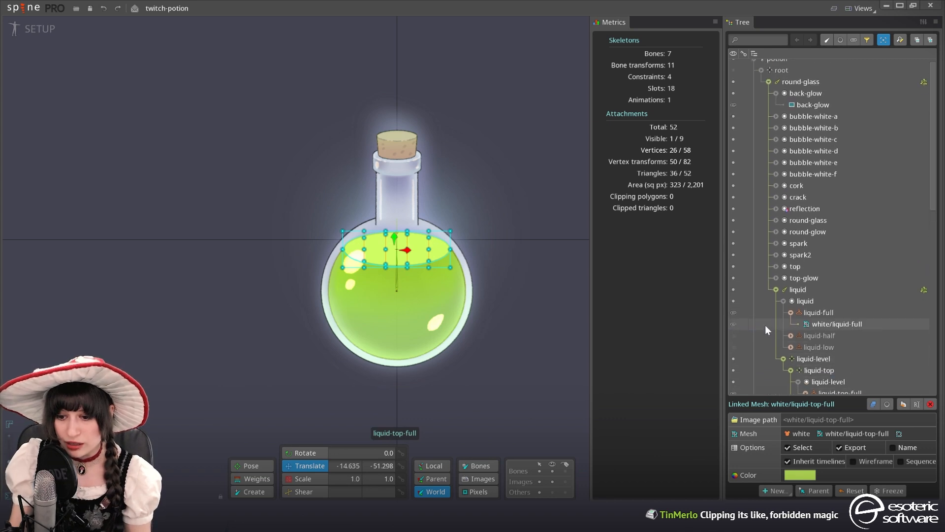
scroll(765, 325, "up", 1)
Create a clipping attachment named "clip" on the potion's root bone
left_click(787, 75)
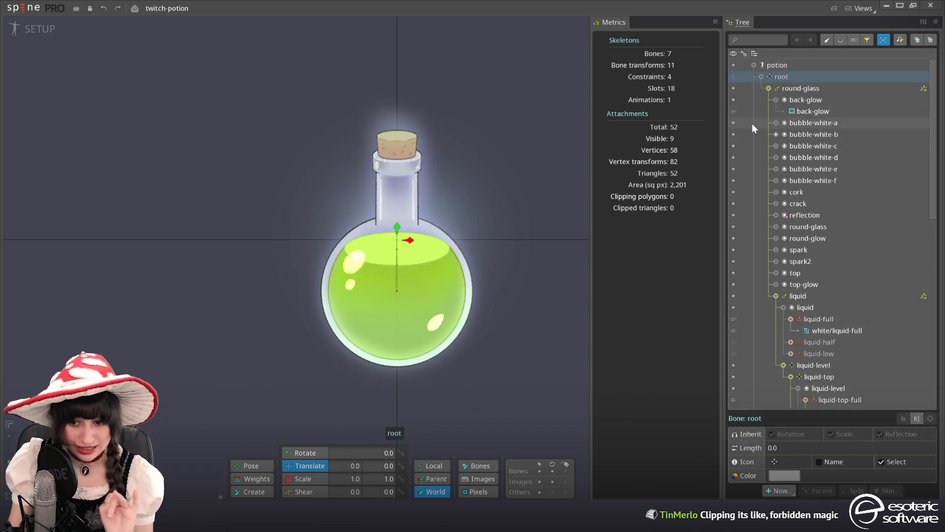
left_click(779, 491)
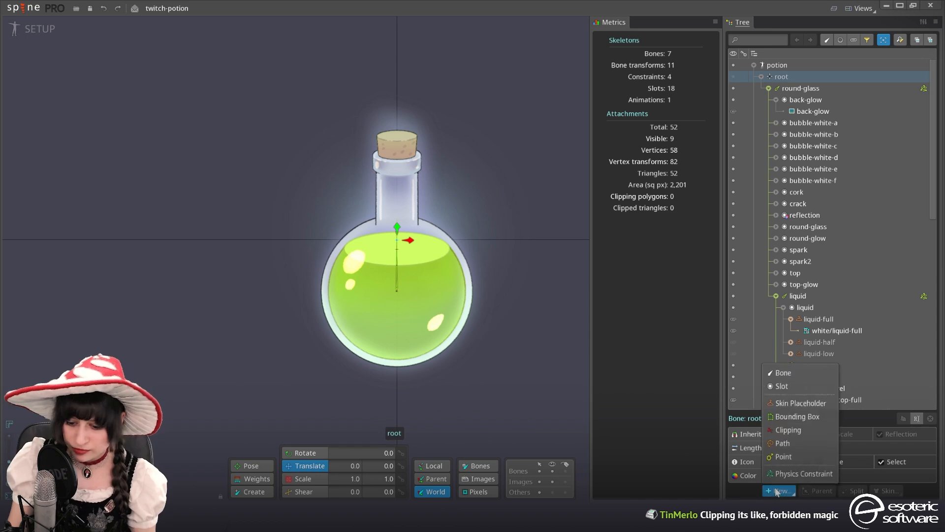
left_click(796, 440)
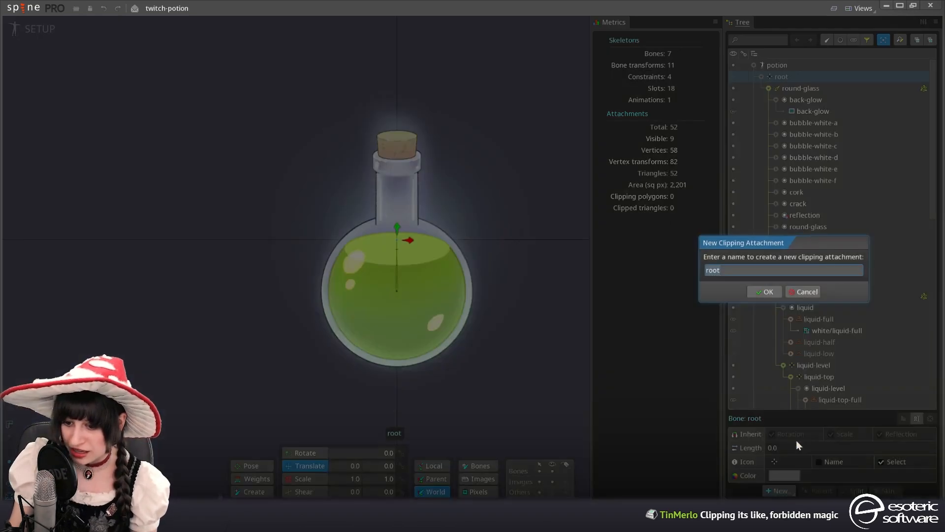
type("clip")
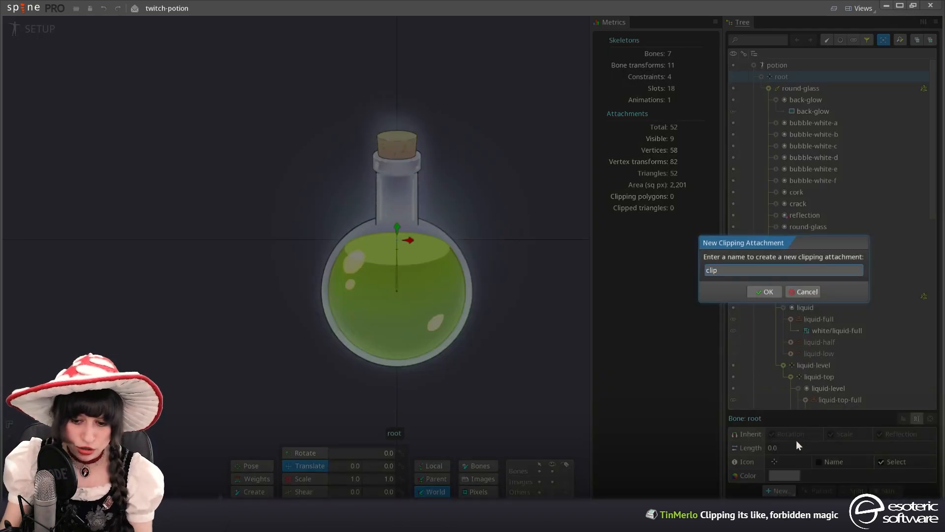
key("Return")
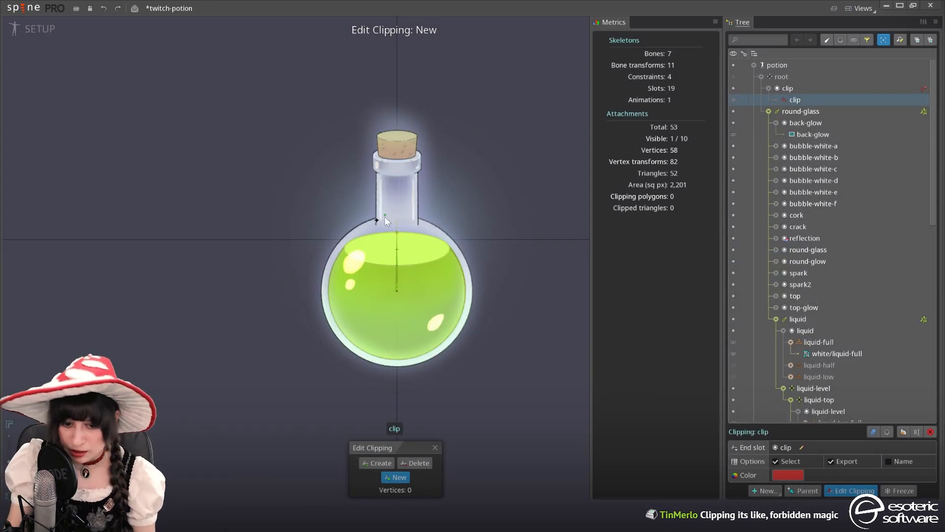
Draw a closed 22-vertex clipping polygon around the flask's round body with a straight edge across the liquid surface, and finish editing it
left_click(453, 245)
left_click(343, 244)
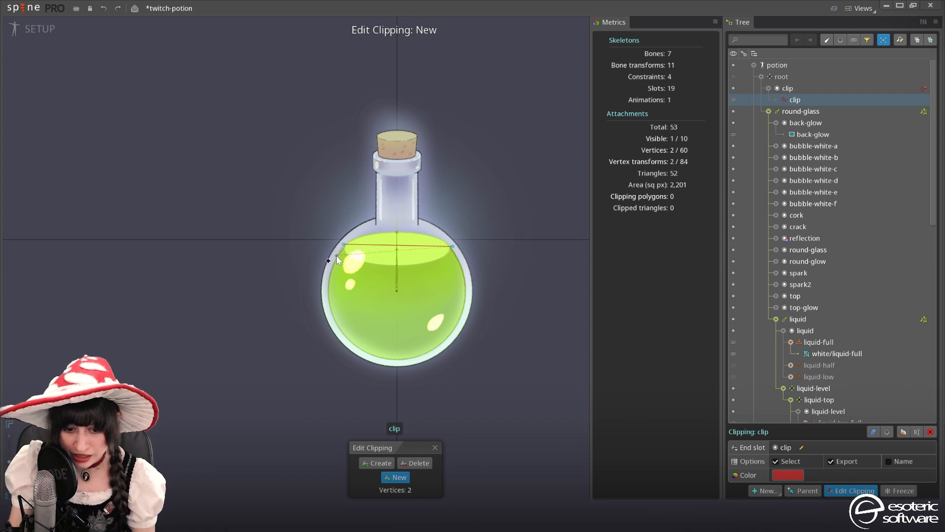
left_click(336, 255)
left_click(329, 267)
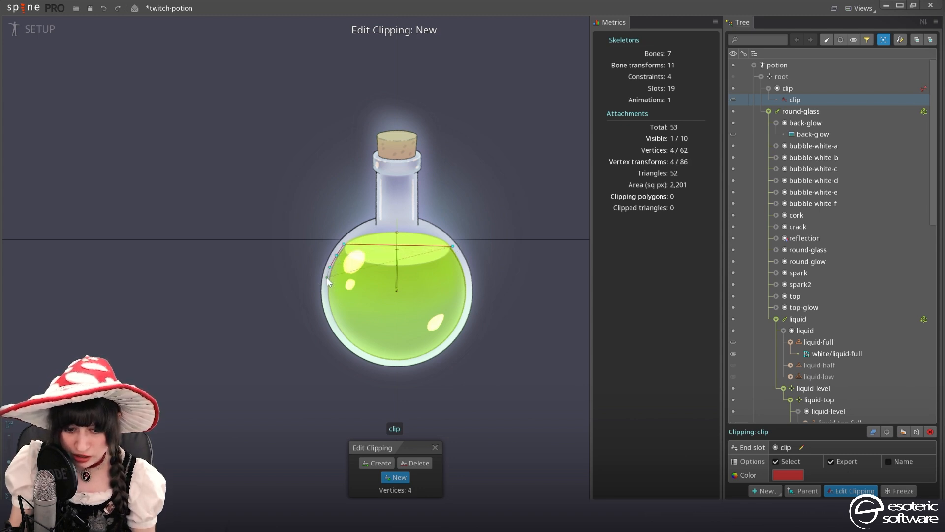
left_click(326, 277)
left_click(324, 289)
left_click(325, 303)
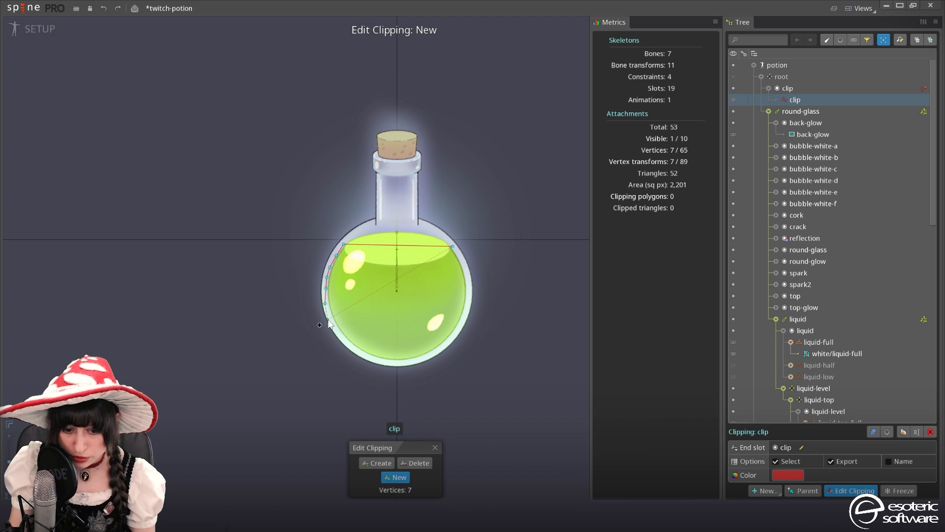
left_click(330, 317)
left_click(339, 337)
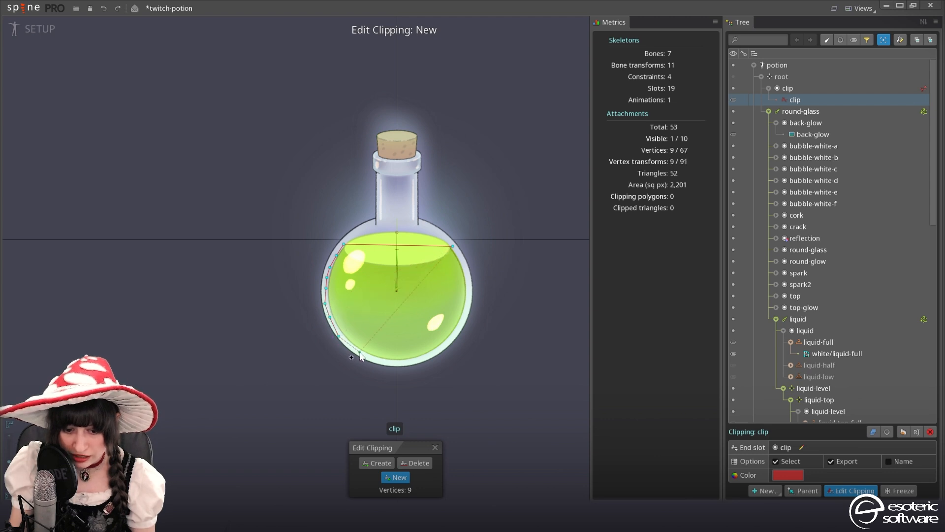
left_click(345, 343)
left_click(353, 348)
left_click(365, 357)
left_click(383, 361)
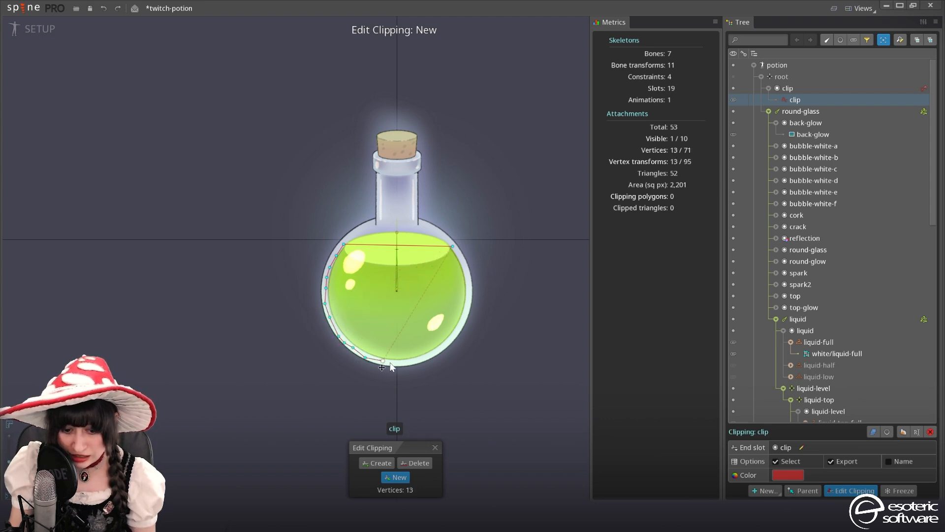
left_click(399, 362)
left_click(413, 362)
left_click(433, 353)
left_click(448, 341)
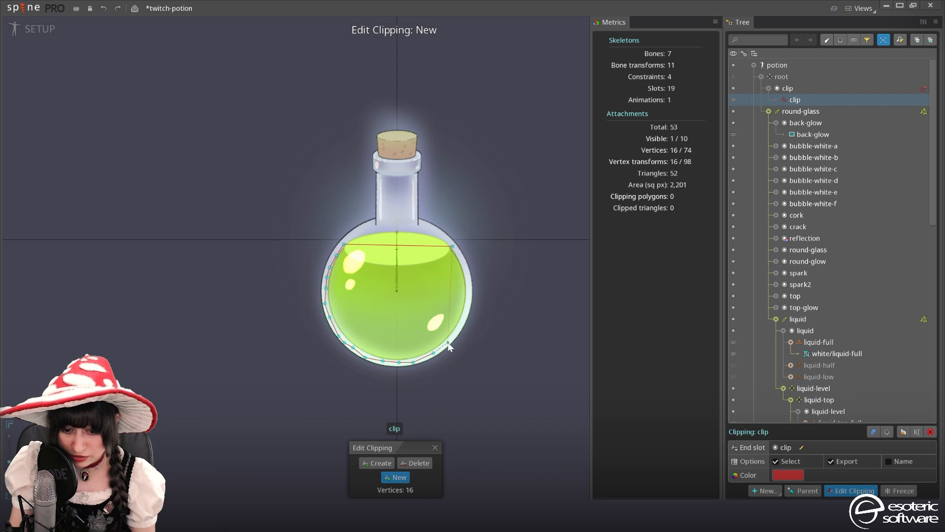
left_click(462, 326)
left_click(467, 307)
left_click(472, 282)
left_click(467, 266)
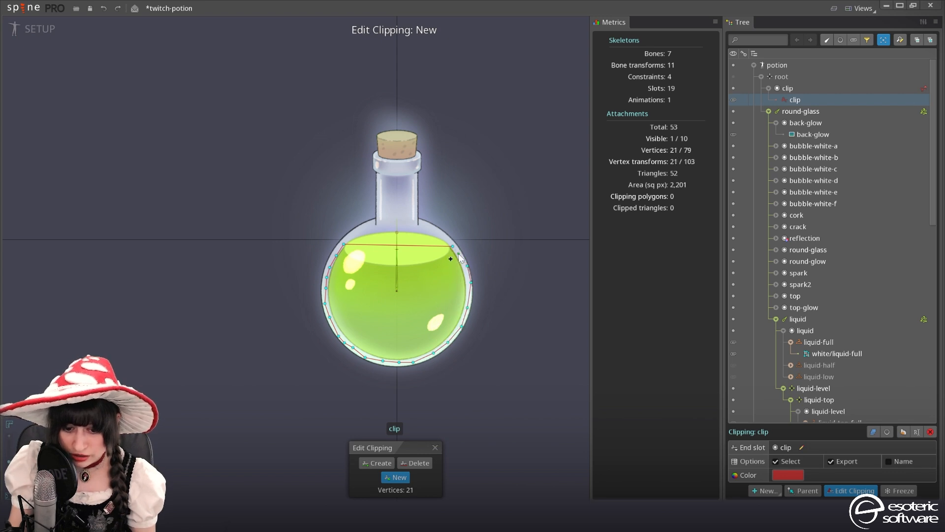
left_click(457, 253)
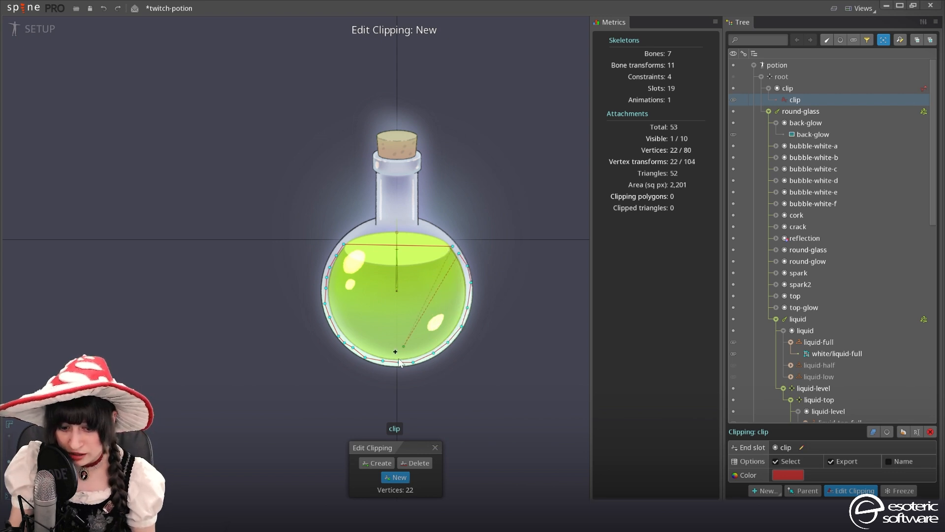
left_click(452, 246)
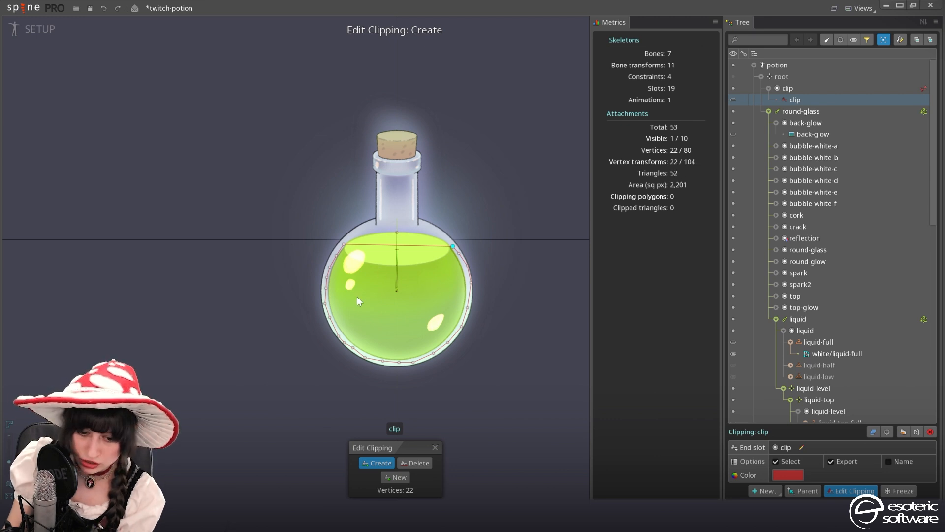
scroll(370, 306, "up", 2)
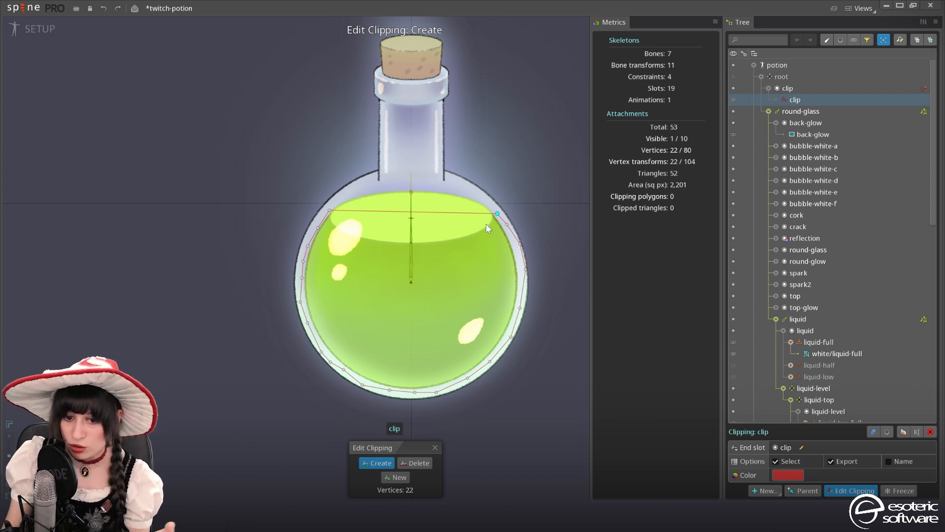
left_click(435, 447)
scroll(431, 360, "down", 3)
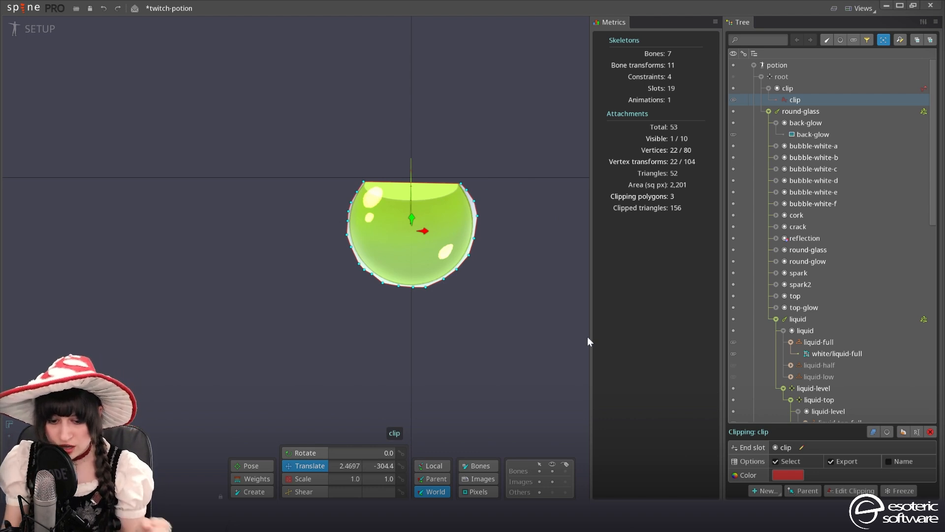
Delete the clip slot together with its clipping attachment and save the project
left_click(816, 88)
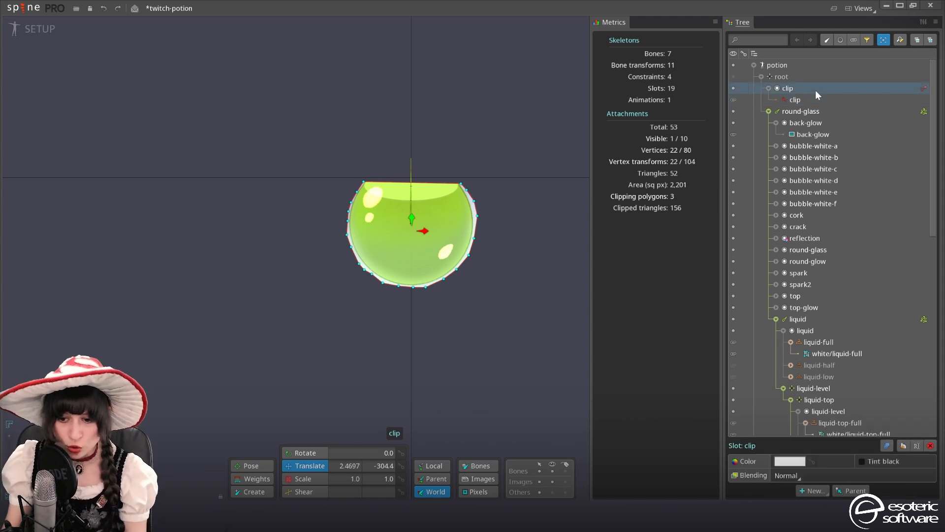
key("Delete")
key("Return")
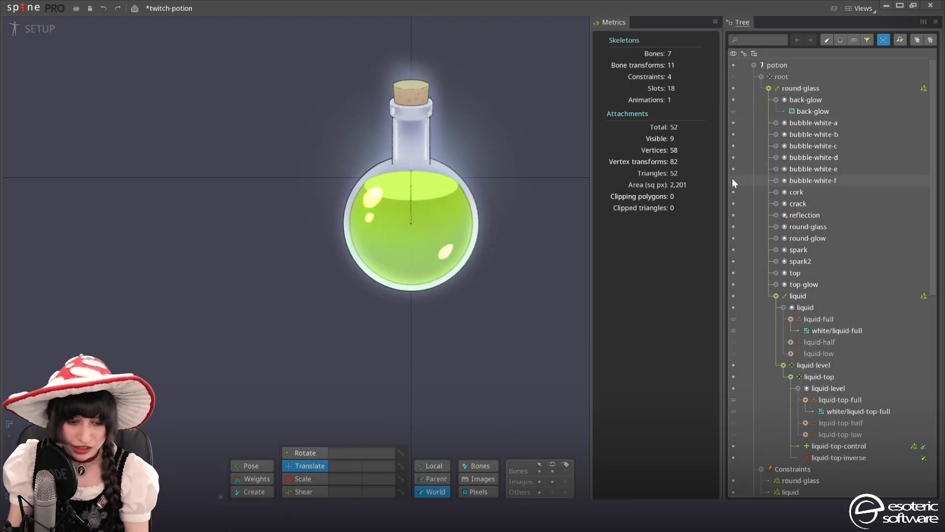
key("ctrl+s")
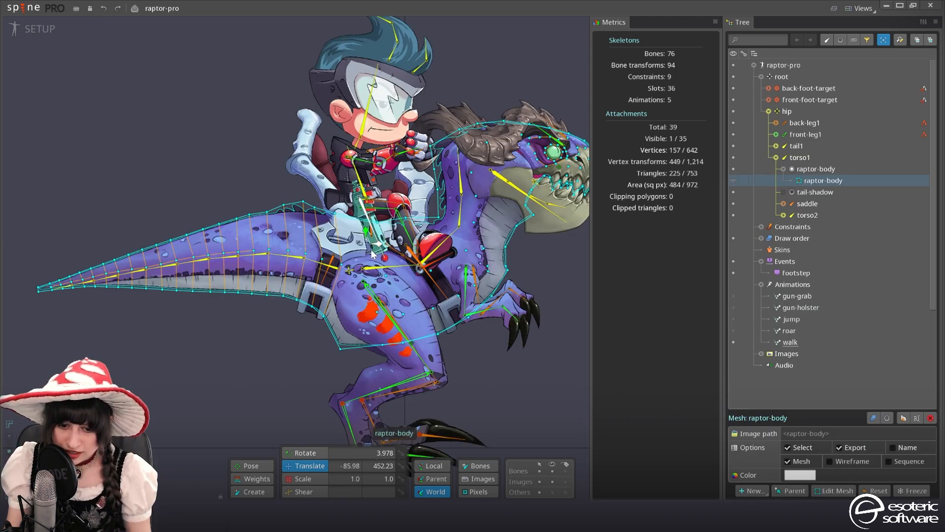
Examine the metrics of the raptor-body mesh in the raptor-pro project
scroll(394, 261, "down", 5)
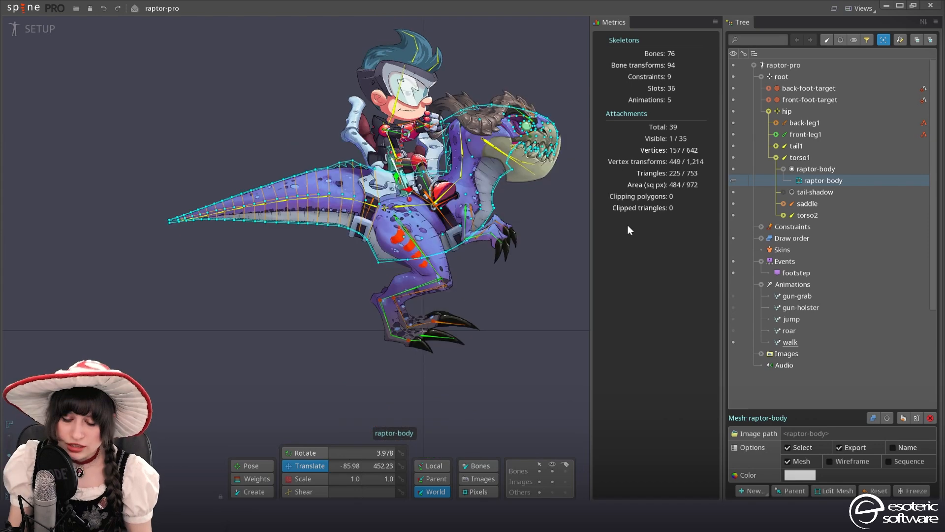
left_click_drag(426, 260, 439, 295)
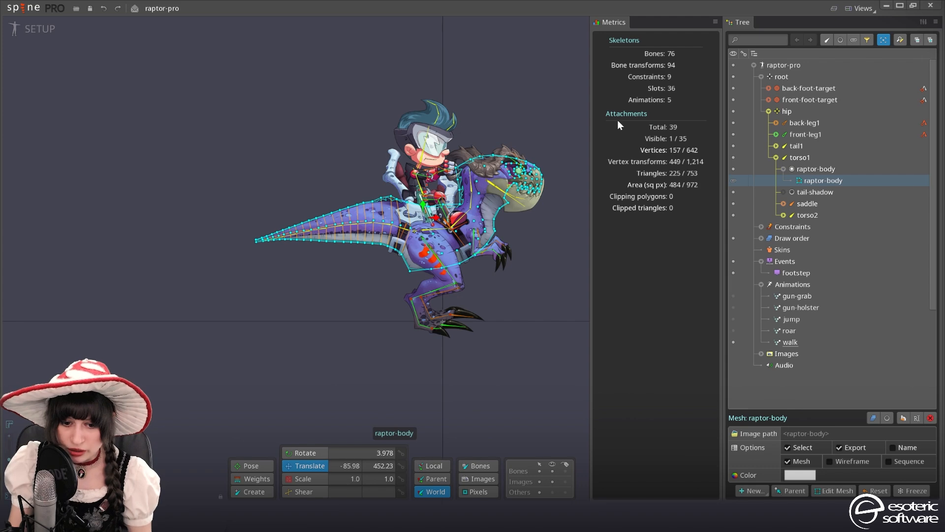
scroll(515, 105, "up", 4)
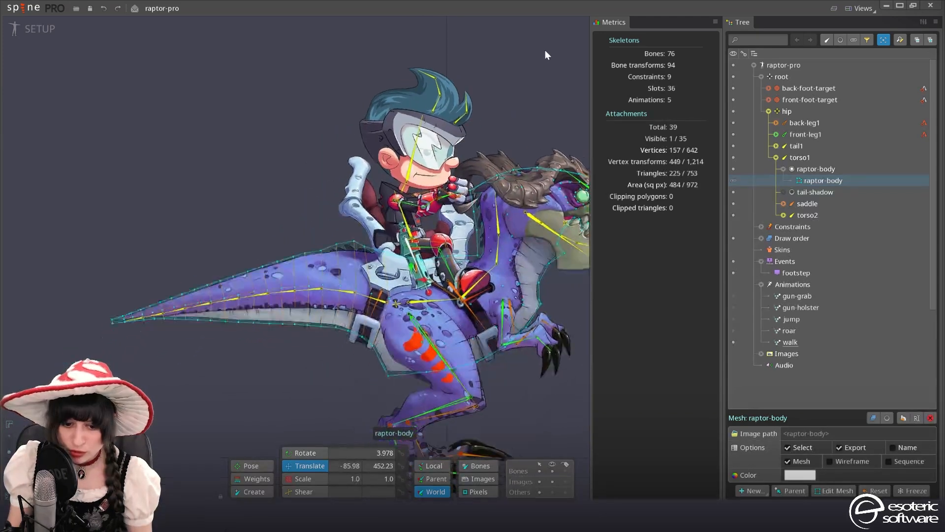
left_click_drag(545, 50, 546, 36)
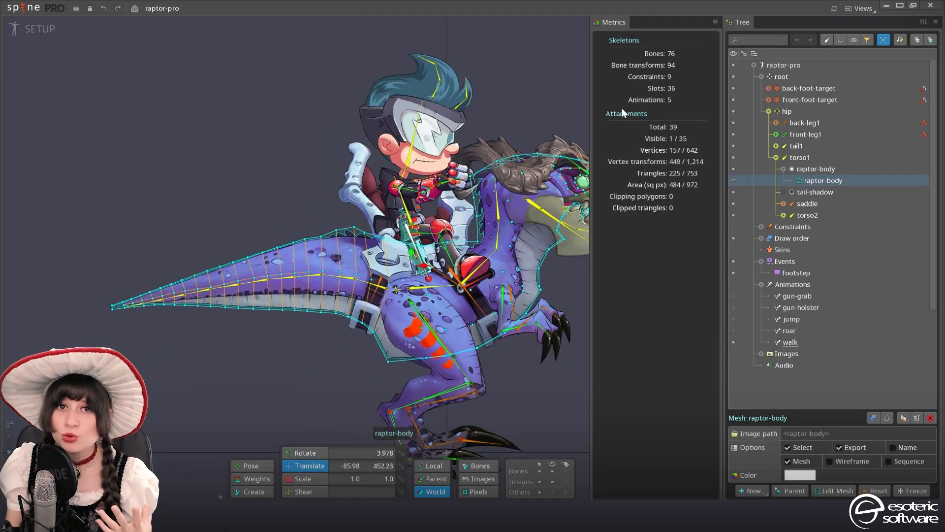
Create a clipping attachment named "clip" on the raptor's root bone
left_click(842, 73)
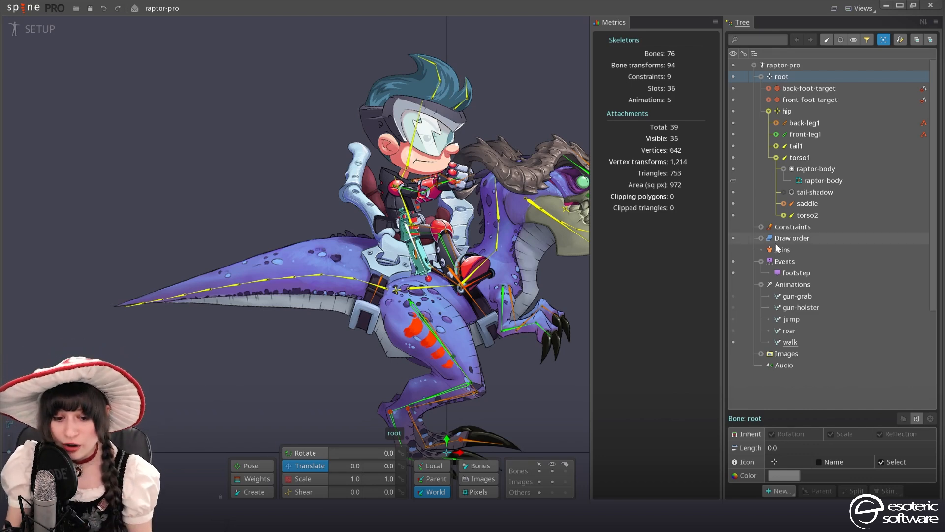
scroll(357, 295, "down", 3)
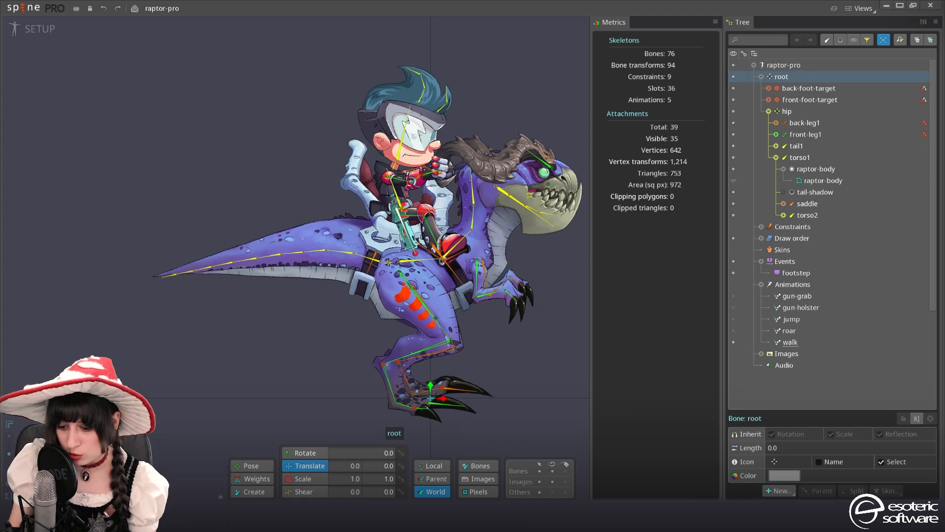
left_click(779, 491)
left_click(791, 438)
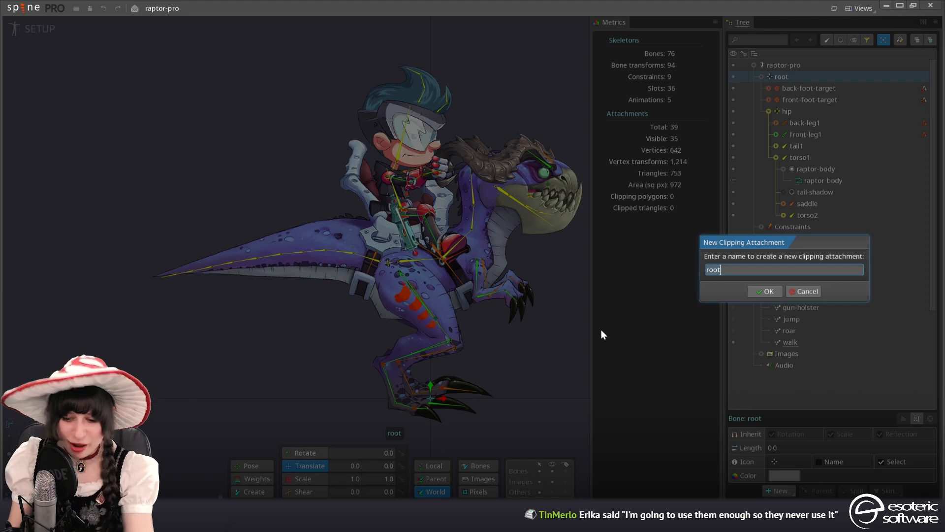
type("b")
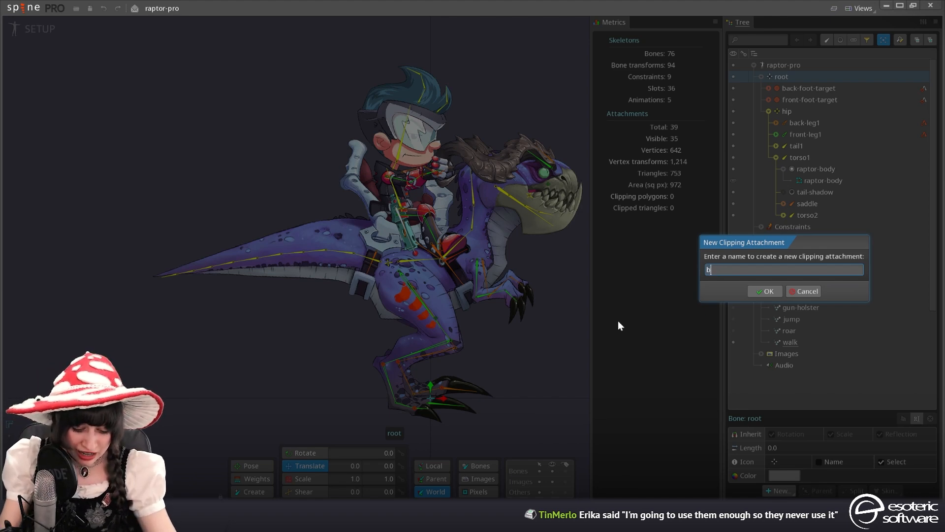
key("BackSpace")
type("clip")
key("Return")
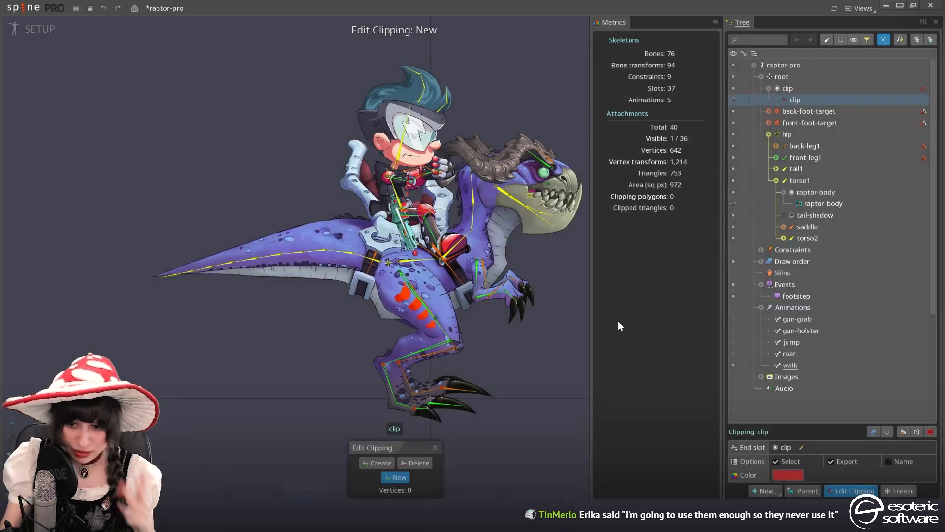
scroll(435, 183, "down", 4)
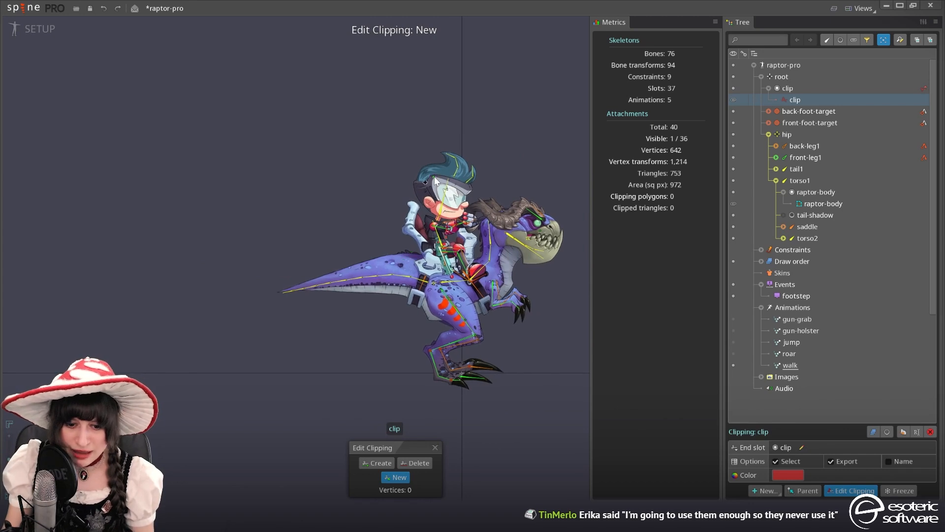
Draw a closed 18-vertex clipping polygon around the rider, saddle and the raptor's upper torso, and finish editing it
left_click(456, 140)
left_click(428, 153)
left_click(398, 177)
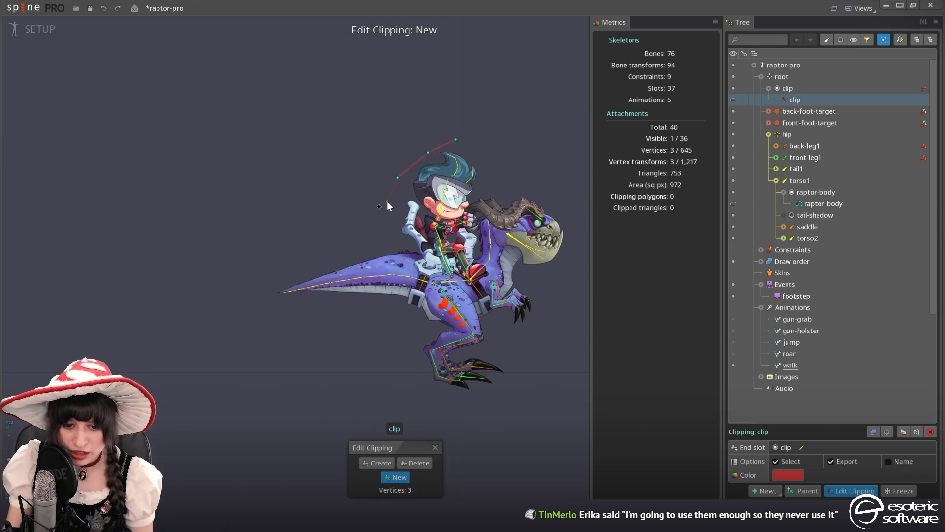
left_click(387, 201)
left_click(389, 228)
left_click(395, 257)
left_click(398, 270)
left_click(411, 278)
left_click(428, 287)
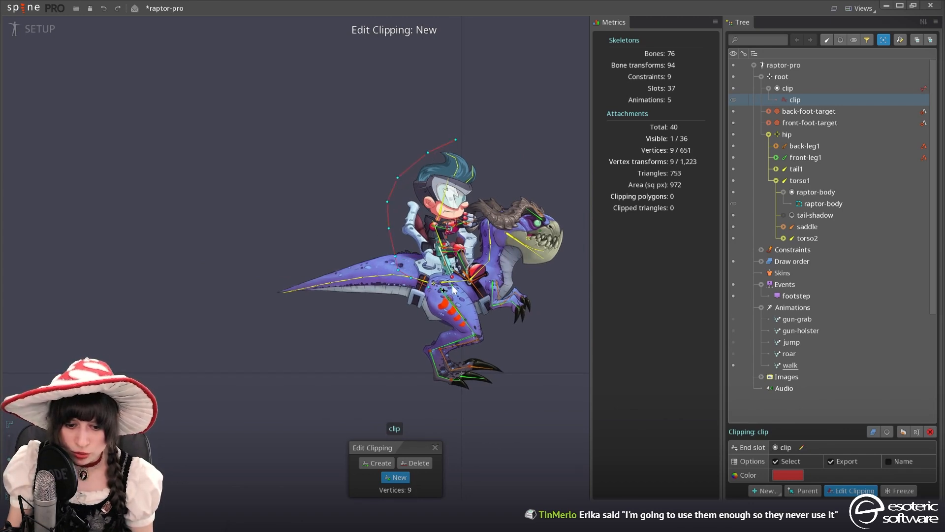
left_click(452, 284)
left_click(471, 284)
left_click(495, 283)
left_click(502, 281)
left_click(512, 249)
left_click(515, 227)
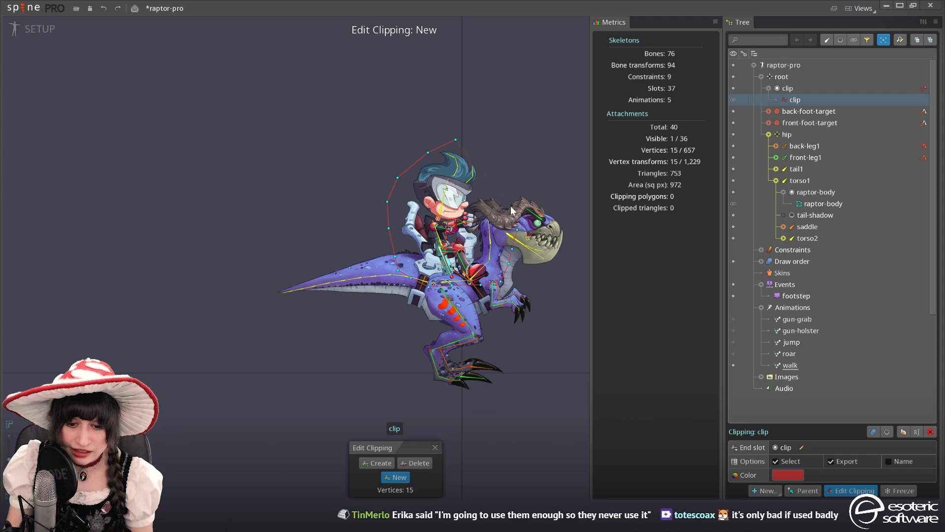
left_click(457, 139)
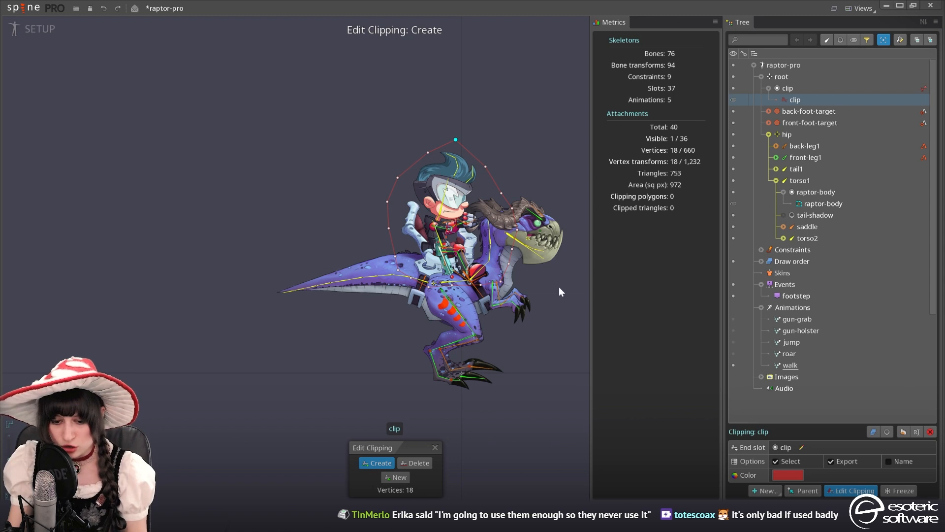
left_click(439, 448)
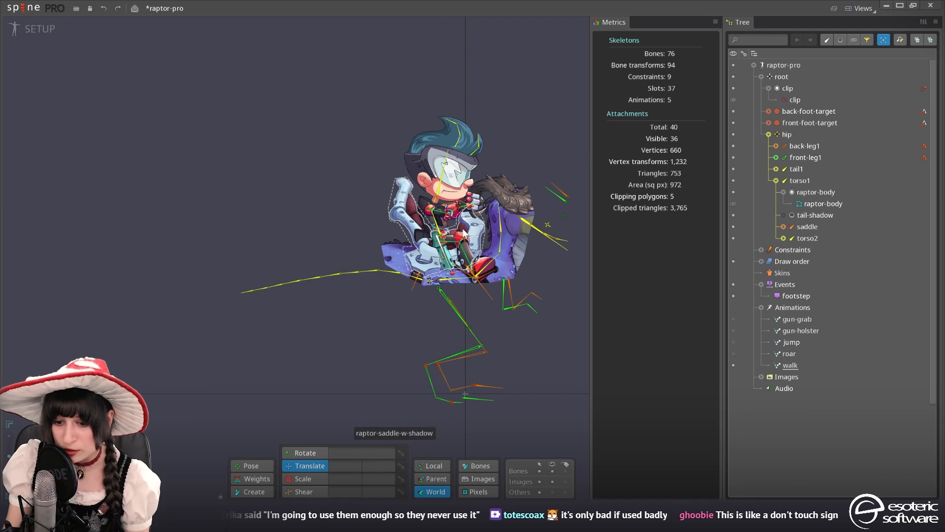
Compare the clipping metrics with the root bone's clip attachment in and out of clipping edit mode
left_click(806, 100)
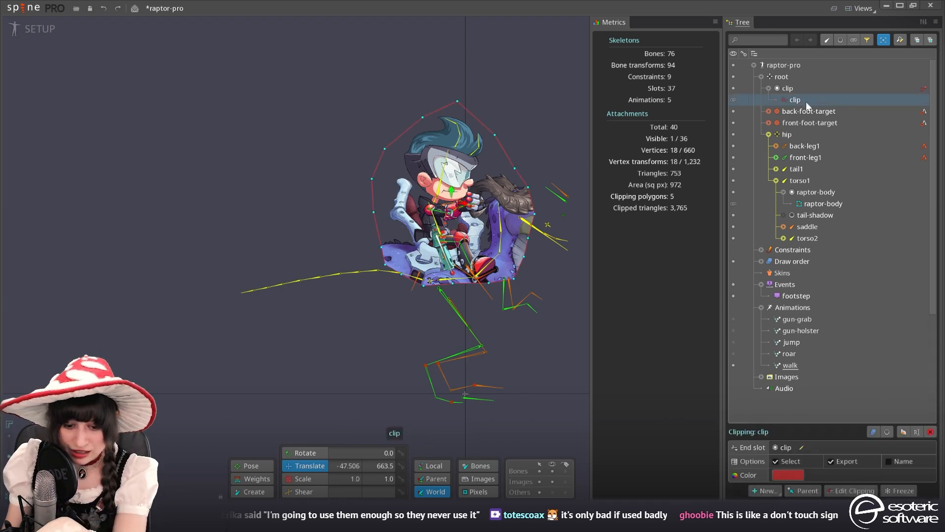
left_click(851, 490)
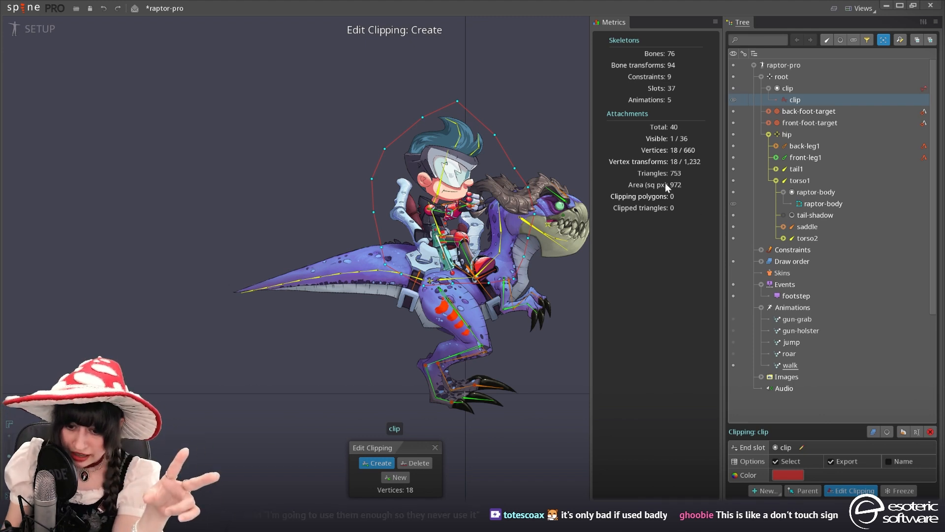
left_click(434, 448)
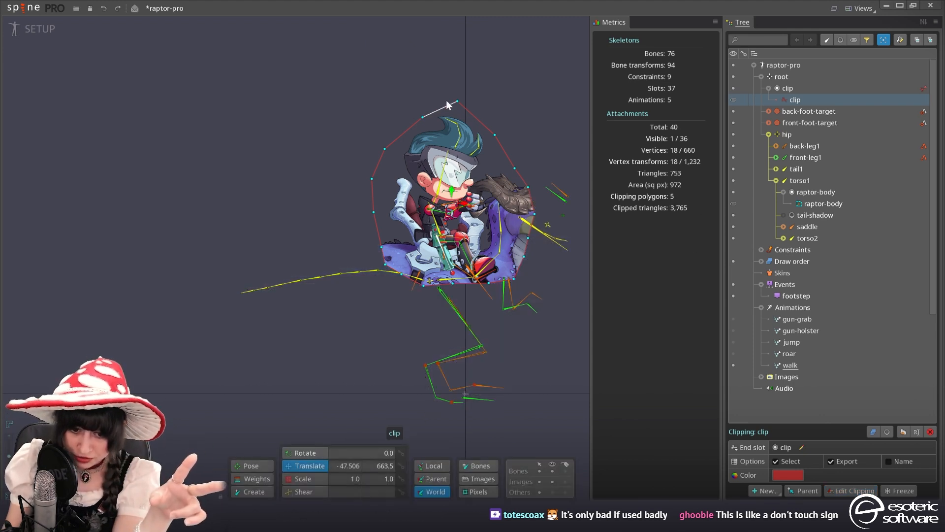
Make the clip polygon concave by moving vertices near the saddle, the raptor's chest and head, and the rider's face
left_click_drag(400, 277, 427, 222)
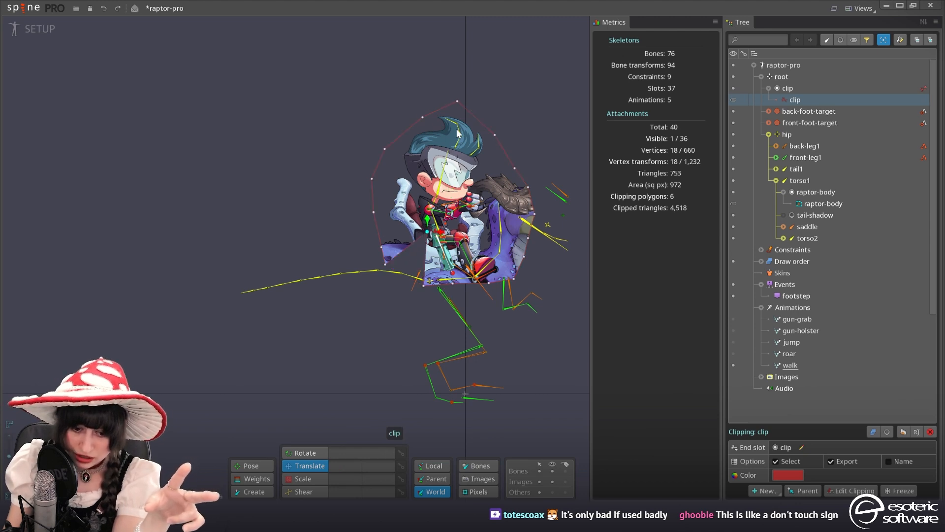
left_click_drag(513, 278, 542, 299)
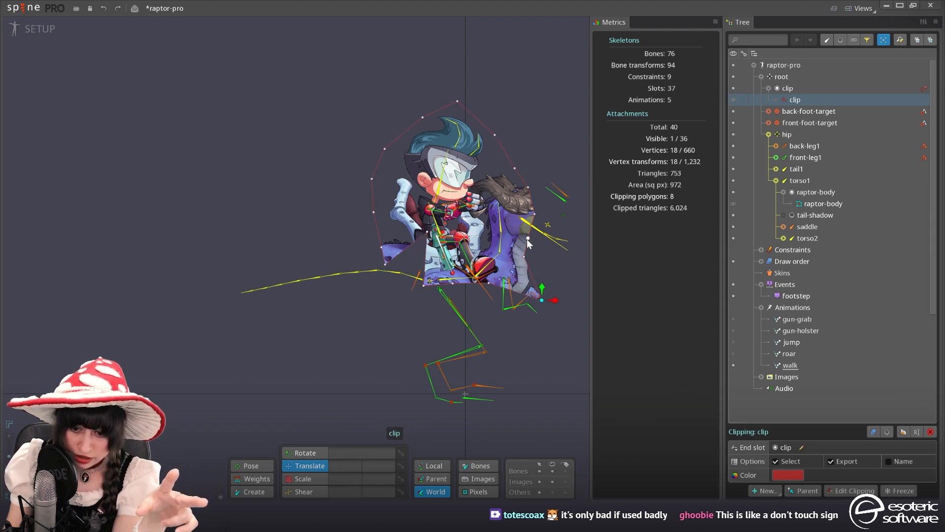
left_click_drag(524, 256, 505, 233)
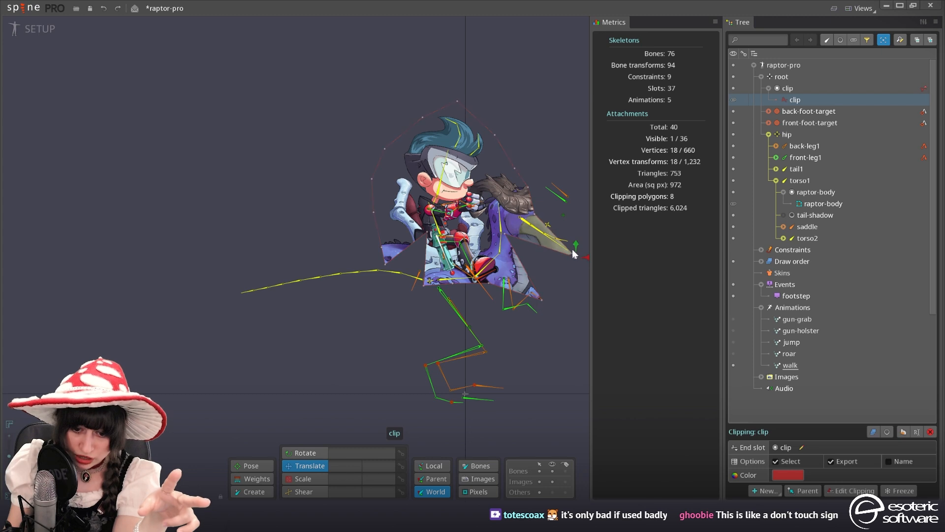
left_click_drag(573, 250, 572, 250)
left_click_drag(534, 213, 572, 218)
left_click_drag(494, 136, 456, 182)
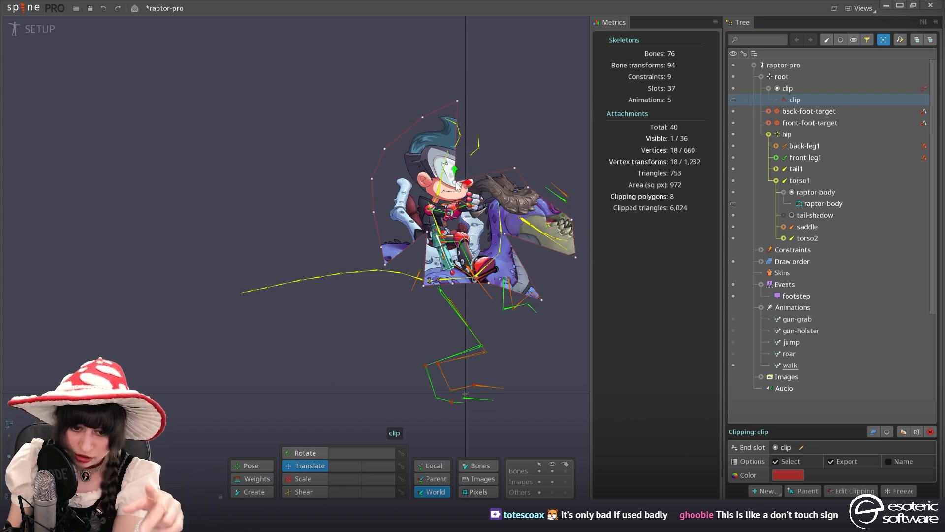
scroll(446, 256, "up", 2)
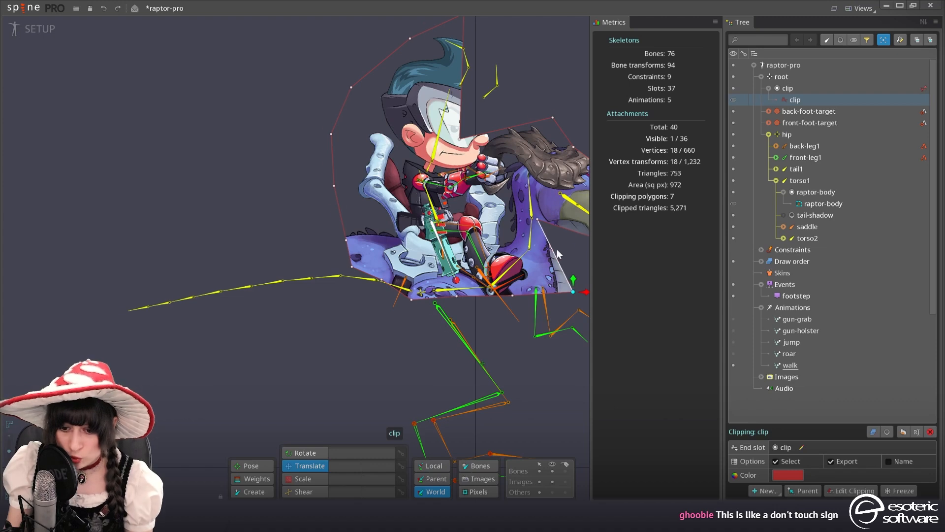
scroll(556, 250, "up", 1)
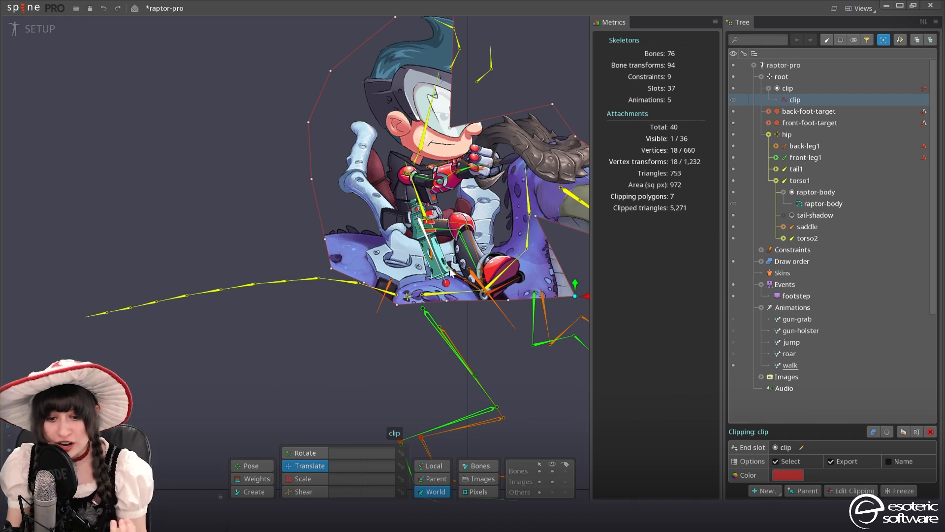
scroll(450, 270, "down", 2)
mouse_move(450, 270)
left_mouse_down()
mouse_move(407, 251)
mouse_move(433, 273)
left_mouse_up()
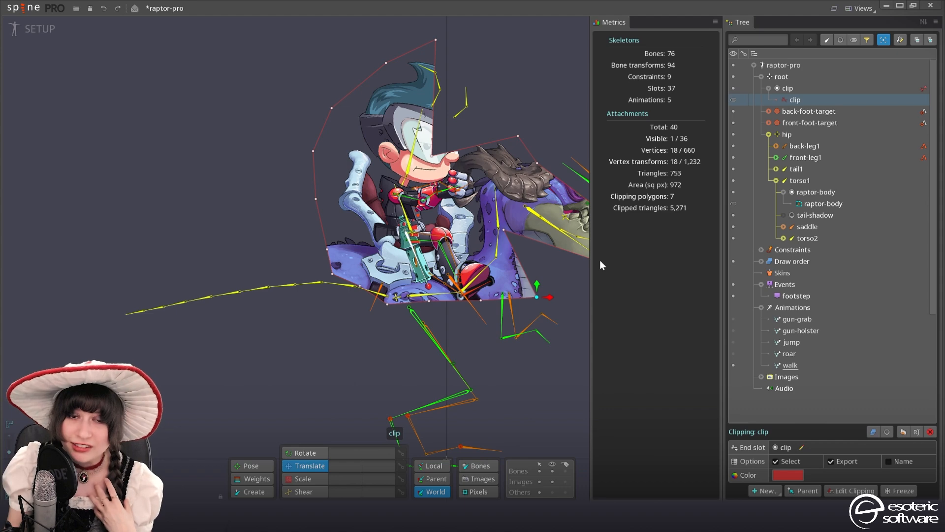
scroll(477, 367, "down", 3)
left_click_drag(477, 367, 388, 295)
scroll(390, 273, "up", 3)
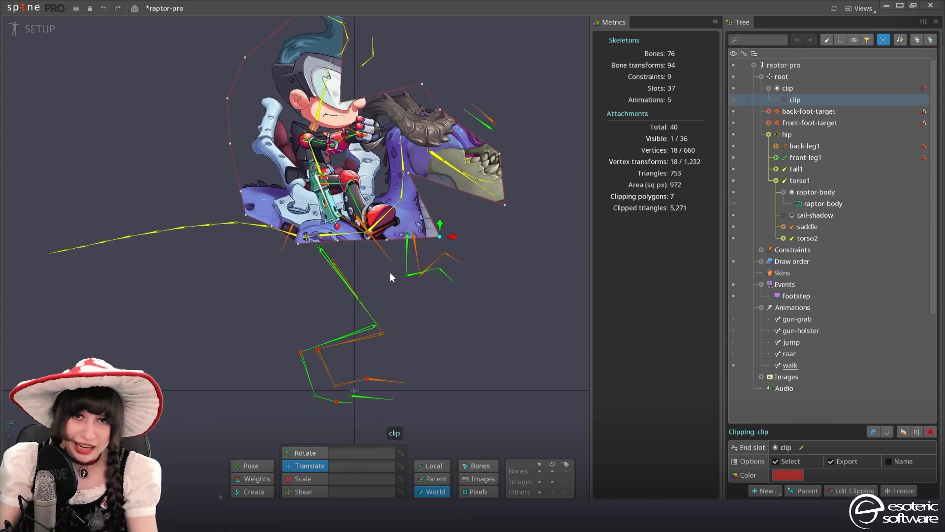
Rename the clip attachment as "clip-evil"
double_click(800, 99)
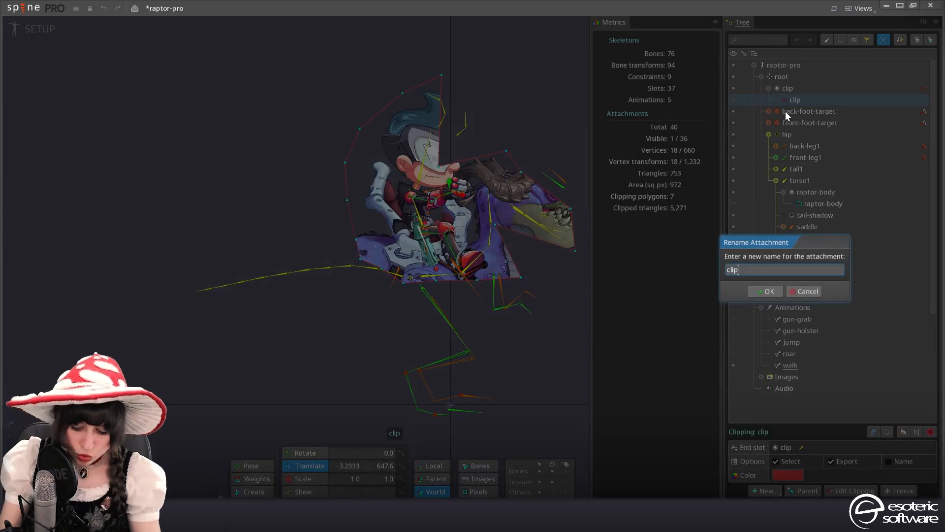
type("-evil")
key("Return")
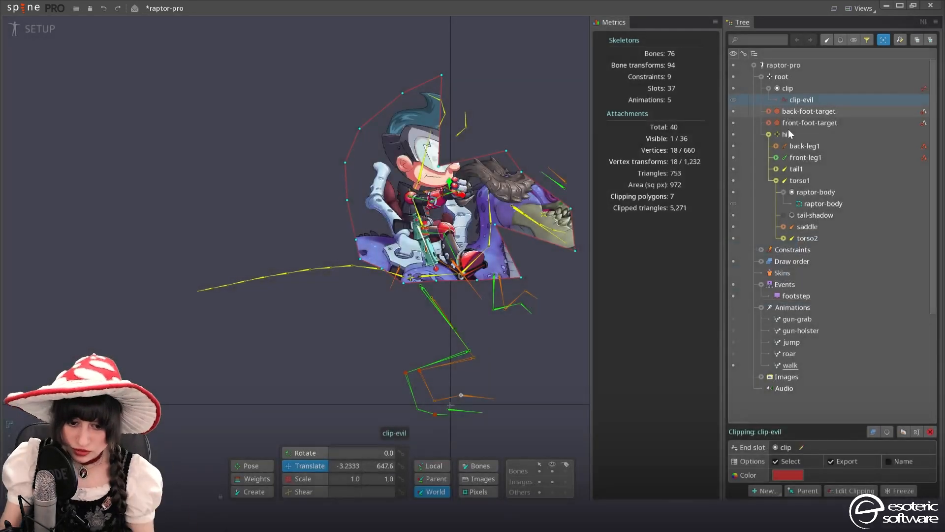
Add eight more vertices along the edges of the clip-evil polygon for a total of 26, and finish editing it
left_click(850, 490)
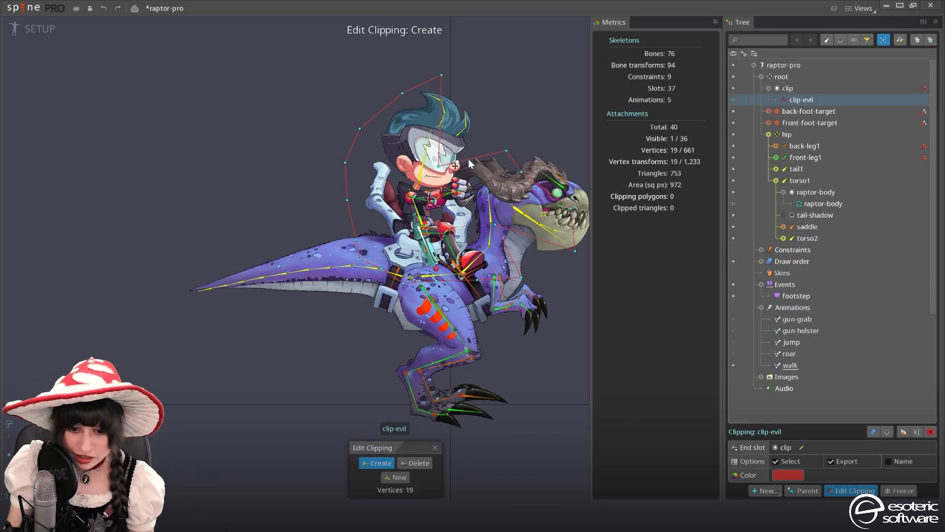
left_click(439, 130)
left_click(440, 110)
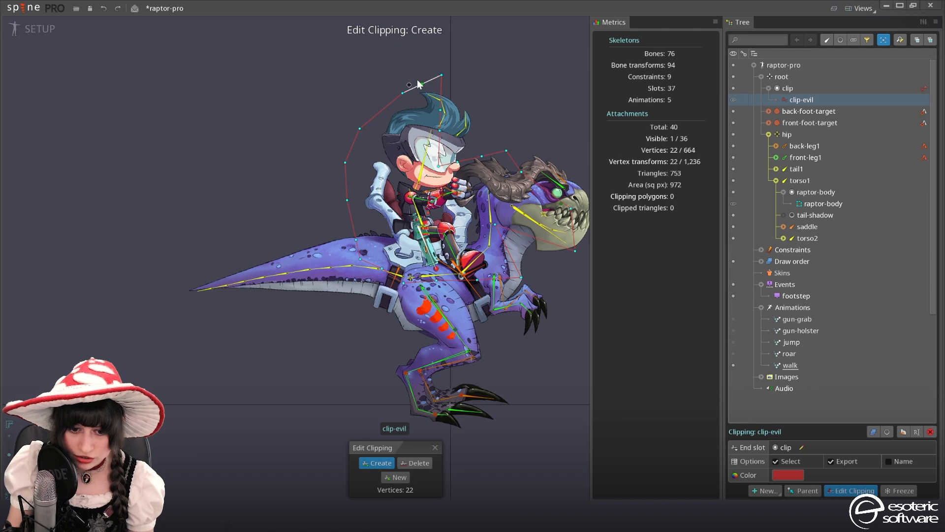
left_click(422, 84)
left_click(382, 110)
left_click(537, 197)
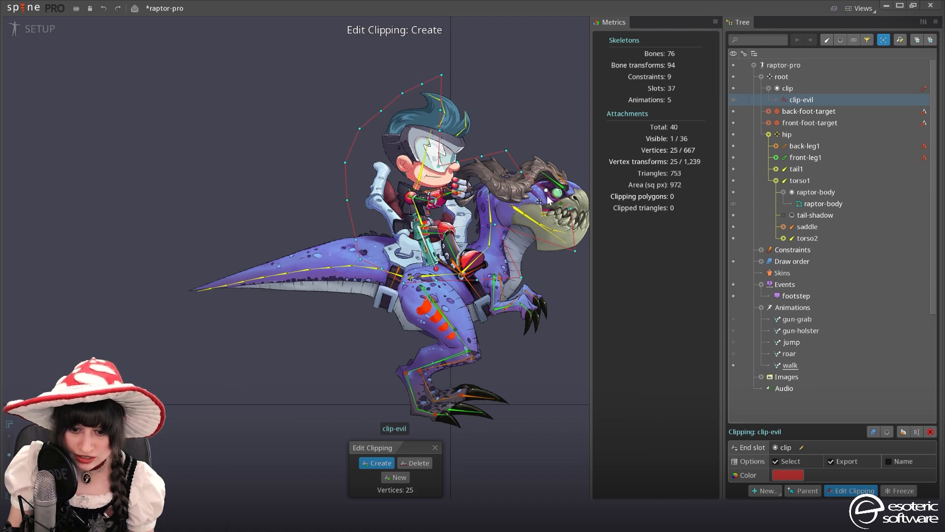
left_click(539, 245)
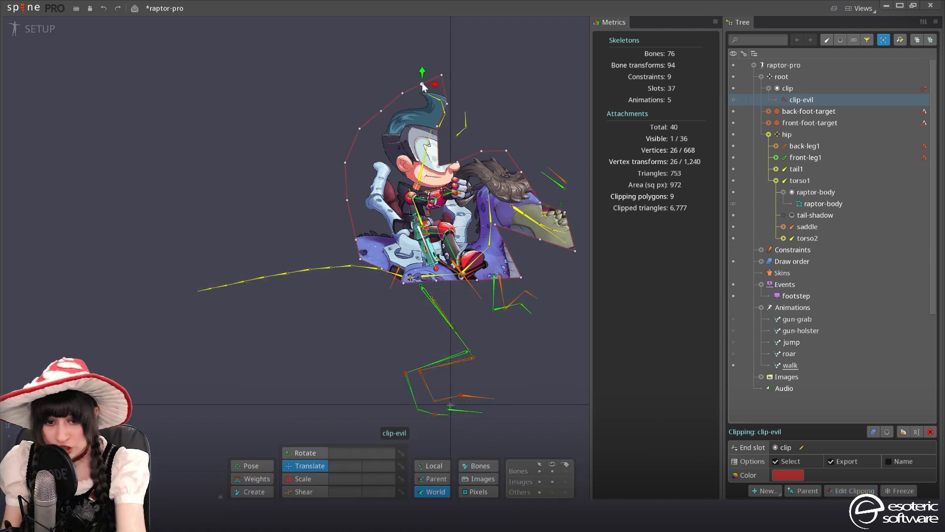
left_click(422, 84)
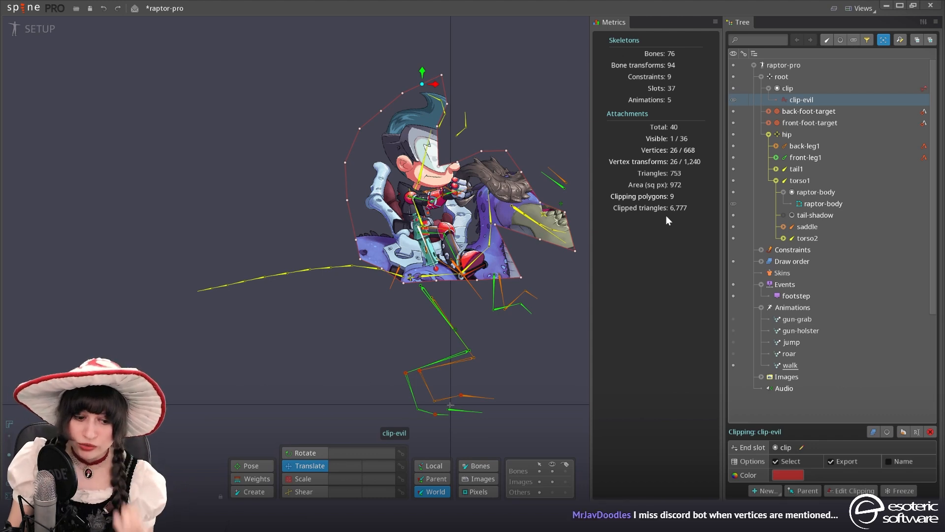
Create a second clipping attachment named "good-clip" in the clip slot
left_click(810, 87)
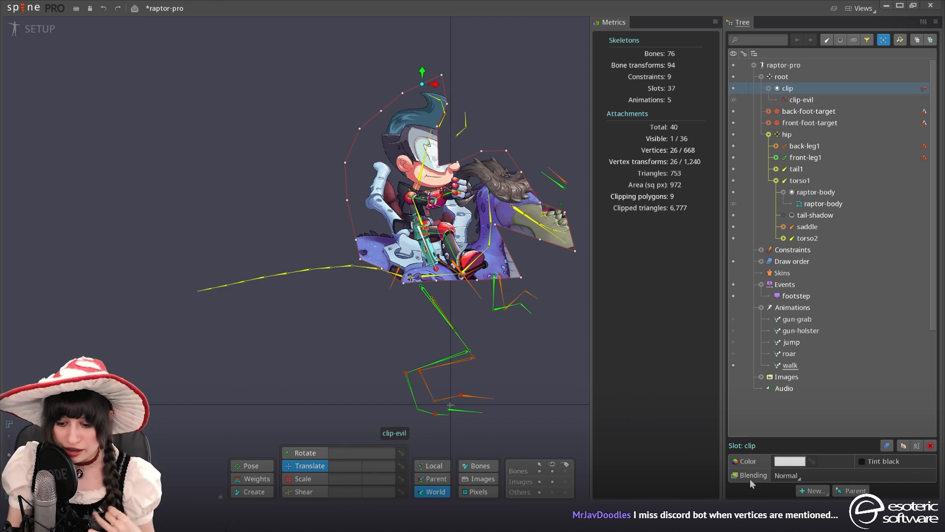
left_click(813, 490)
left_click(821, 453)
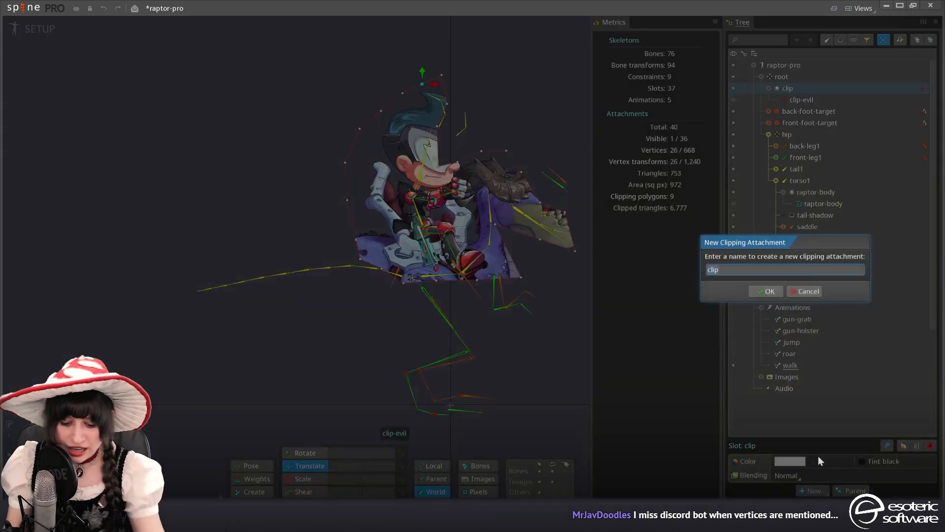
type("good-")
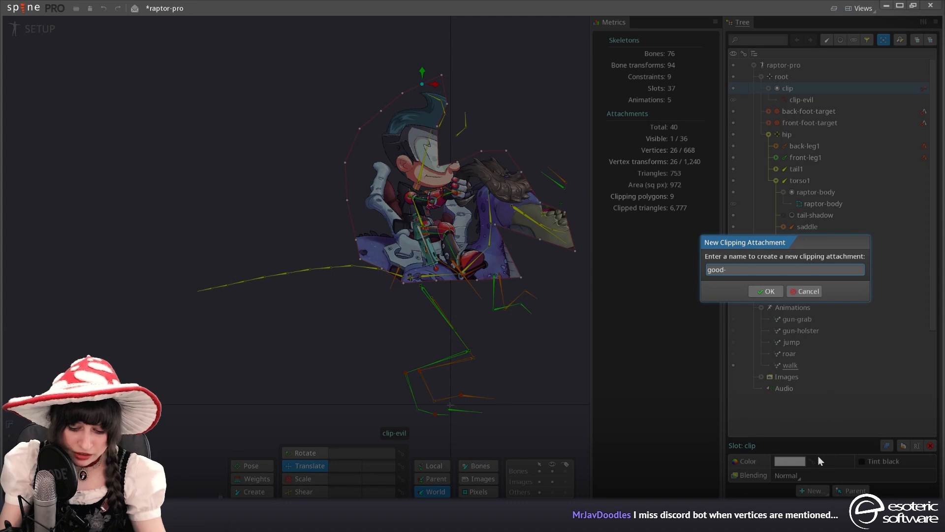
key("Return")
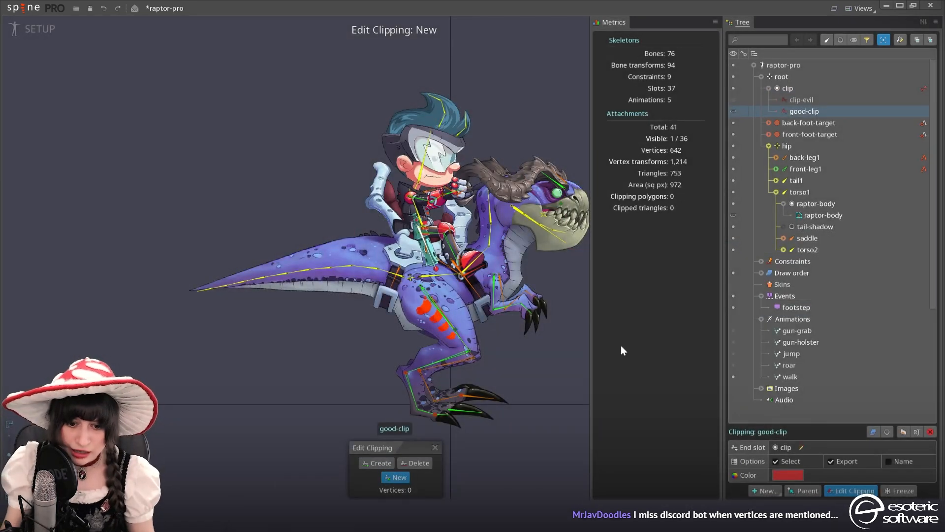
Draw a closed four-vertex diamond clipping polygon around the rider for good-clip and finish editing it
left_click(435, 61)
left_click(320, 173)
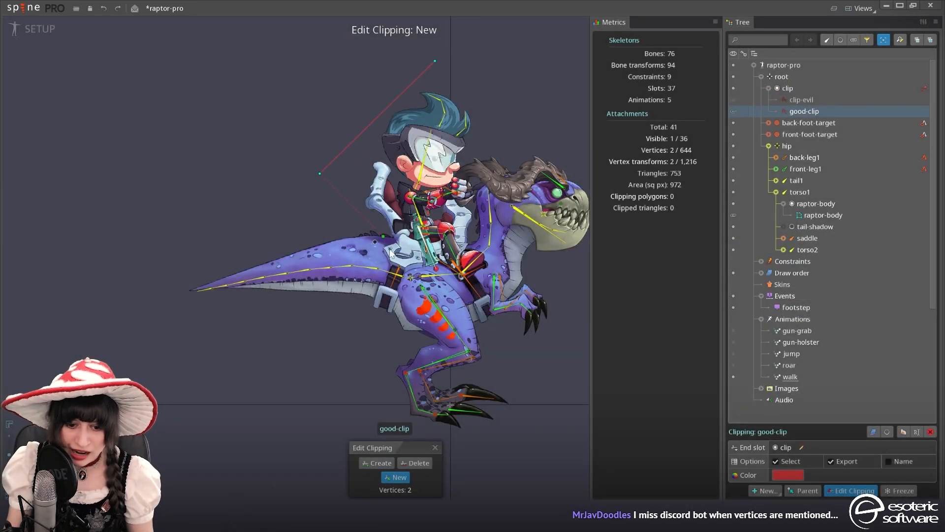
left_click(433, 298)
left_click(510, 168)
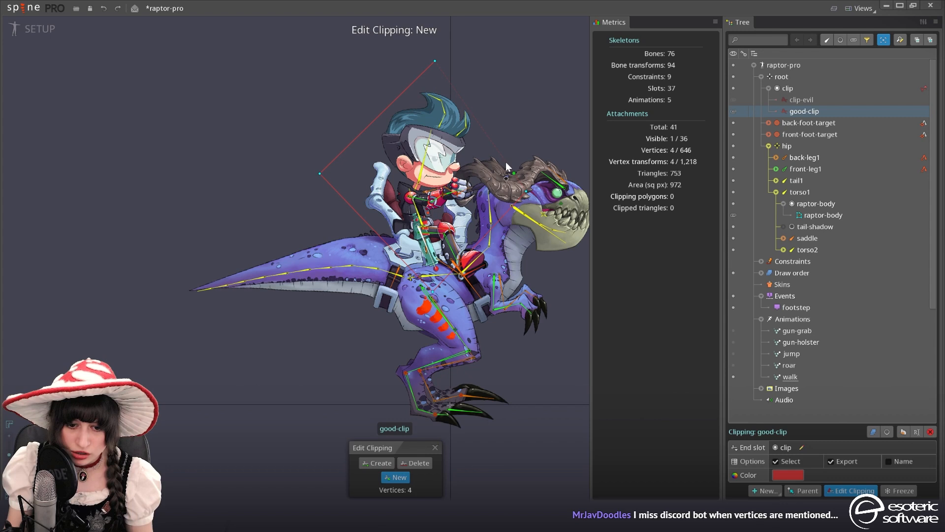
left_click(435, 61)
left_click(435, 448)
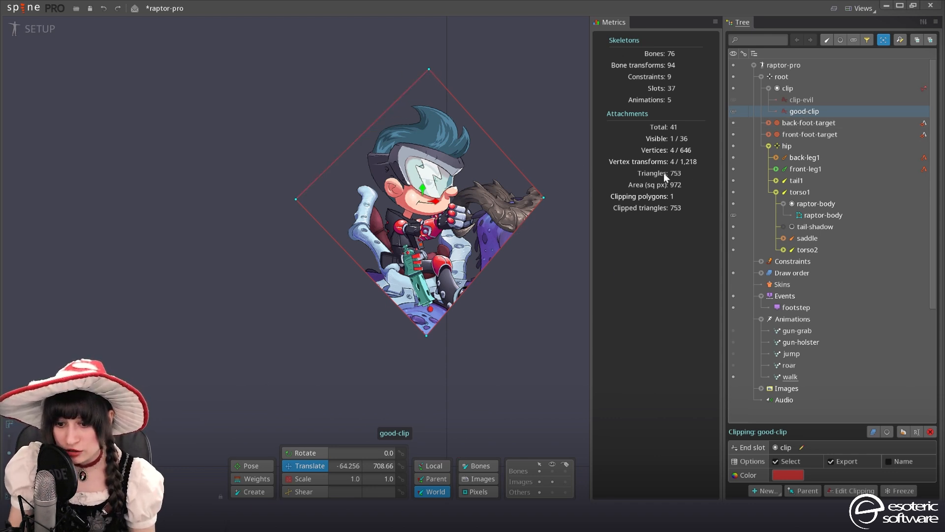
Compare the clipping polygon and clipped triangle metrics by alternately showing the clip-evil and good-clip attachments
left_click(734, 100)
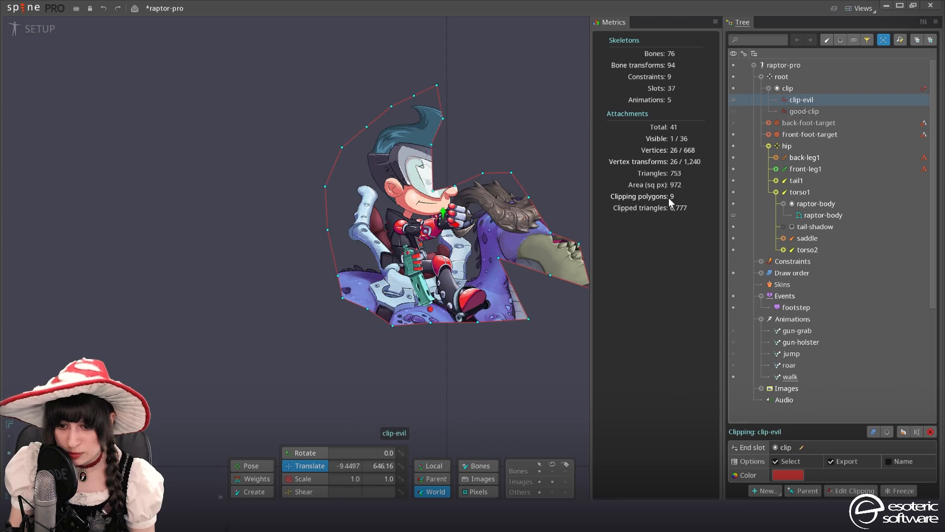
left_click(734, 111)
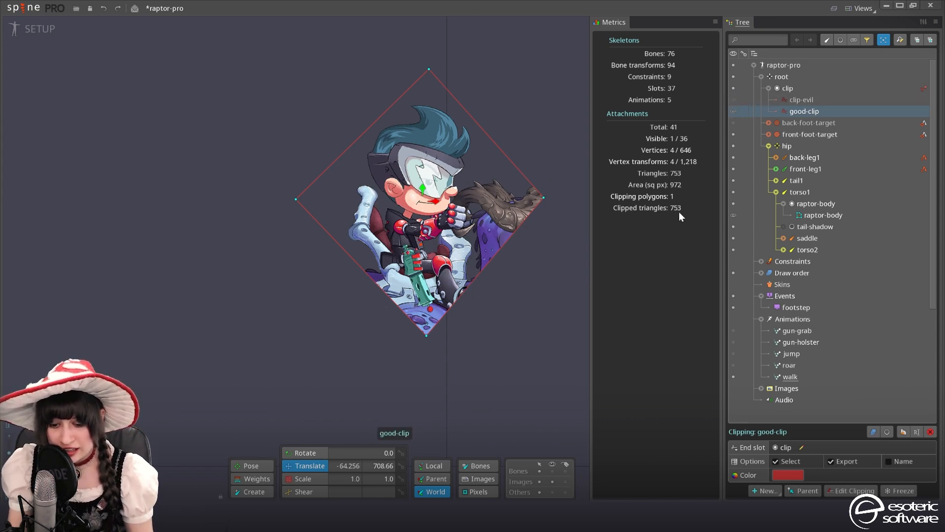
left_click(732, 110)
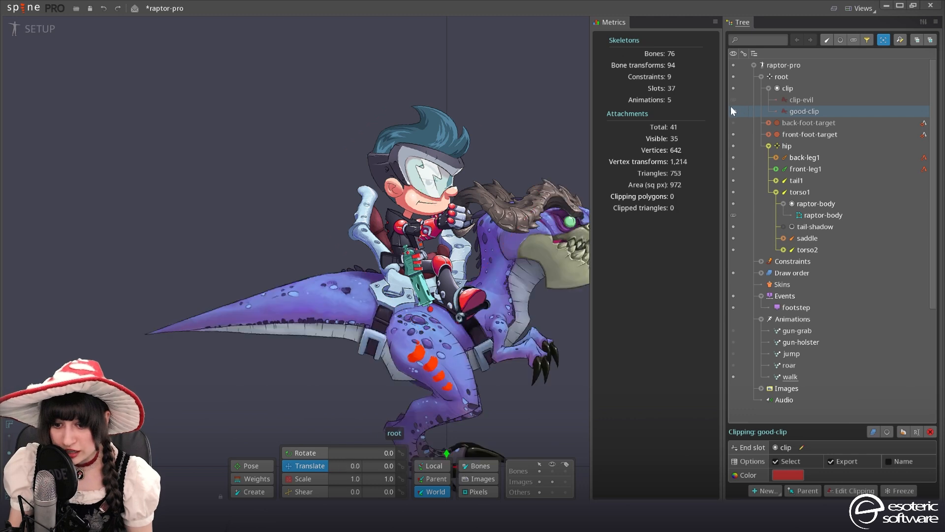
left_click(733, 100)
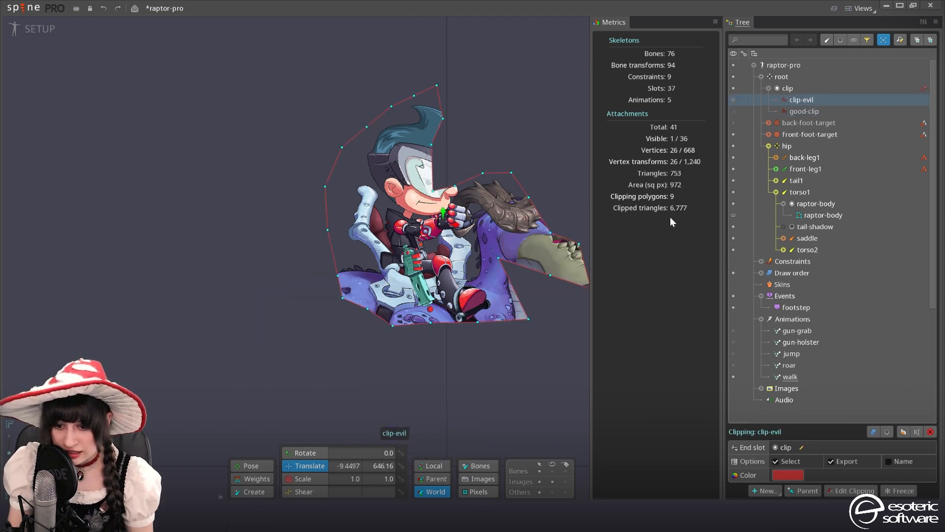
key("Down")
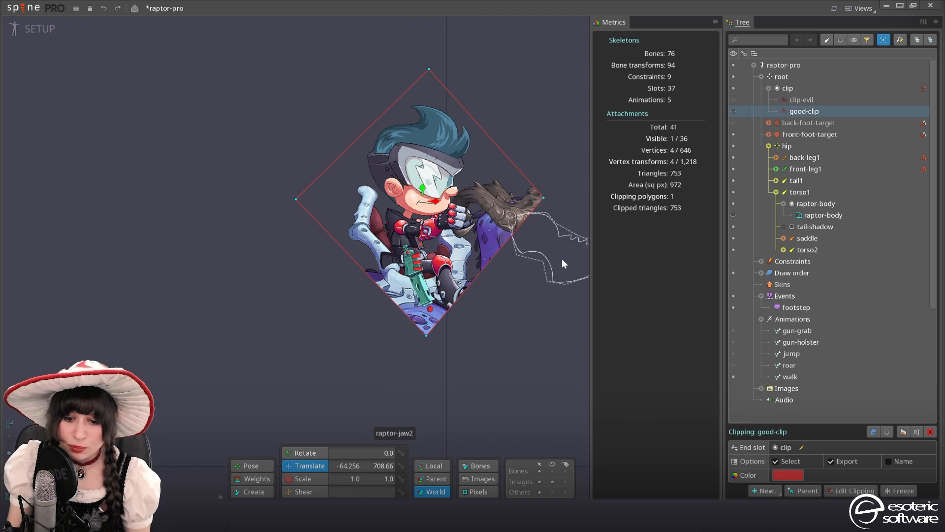
Hide the good-clip attachment in the setup pose
scroll(563, 259, "down", 2)
left_click_drag(557, 268, 521, 242)
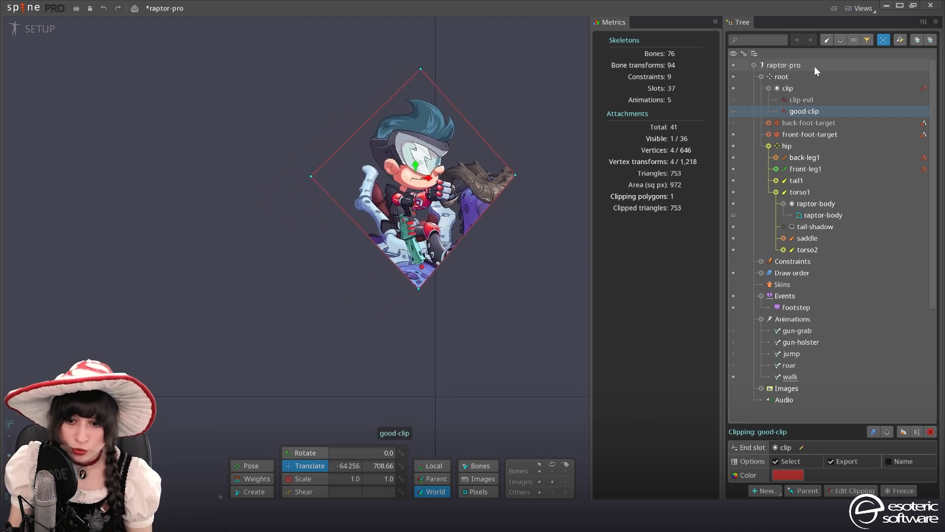
left_click(734, 110)
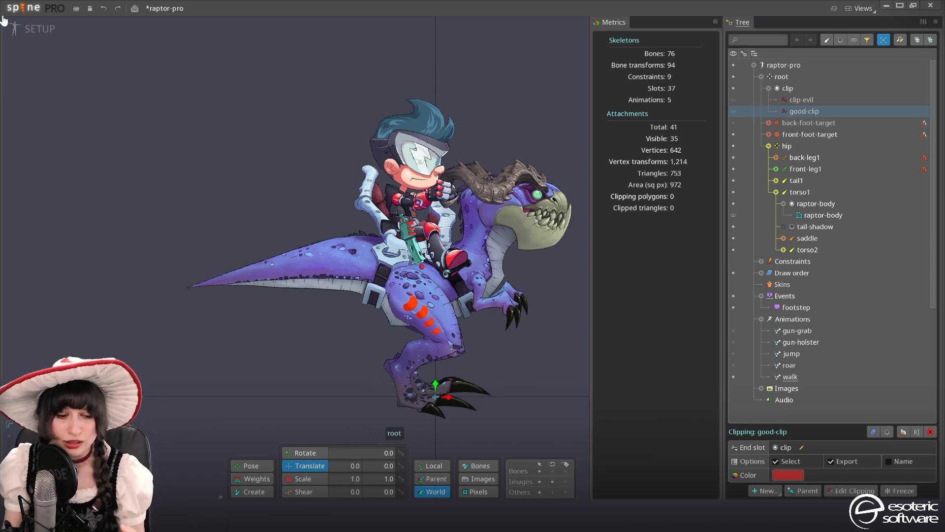
Switch to Animate mode and create a new animation named "clipped"
left_click(30, 29)
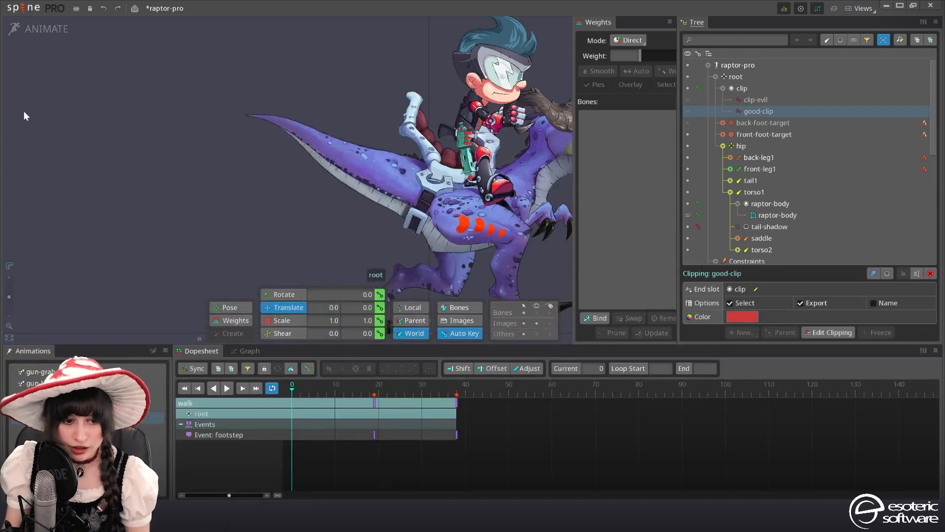
left_click(156, 350)
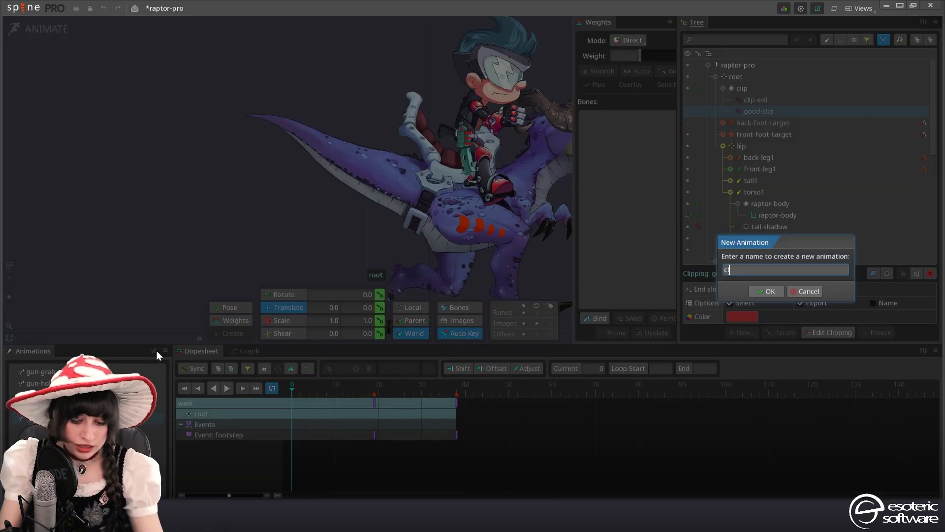
type("clipped")
key("Return")
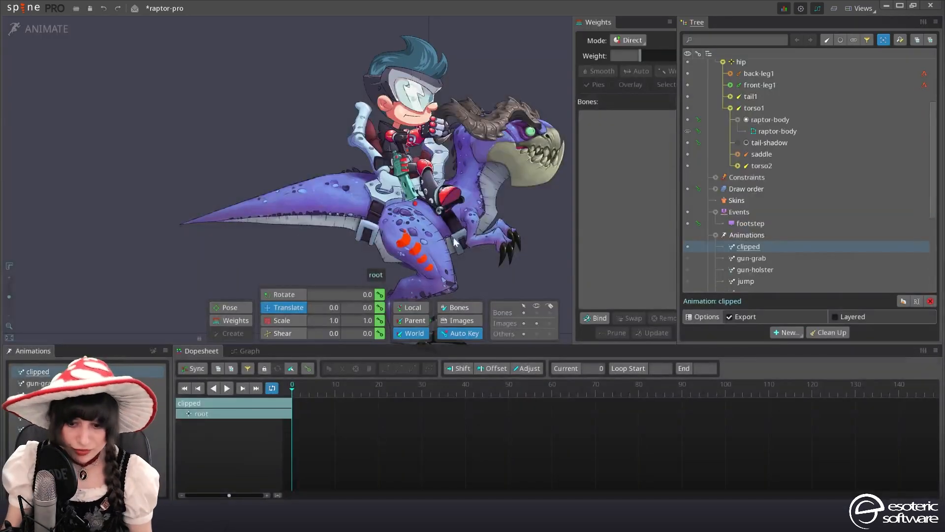
Open the Metrics view and show the clip-evil attachment in the clipped animation
scroll(807, 172, "up", 3)
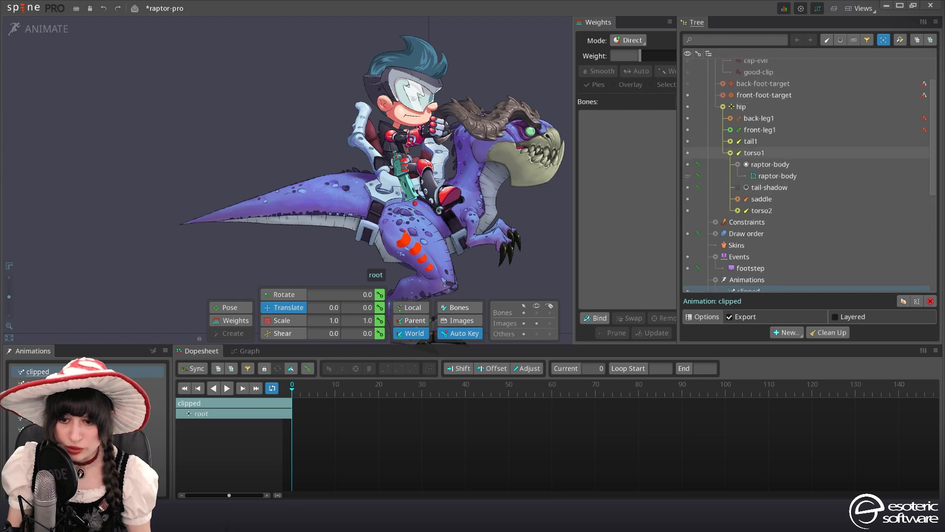
left_click(861, 8)
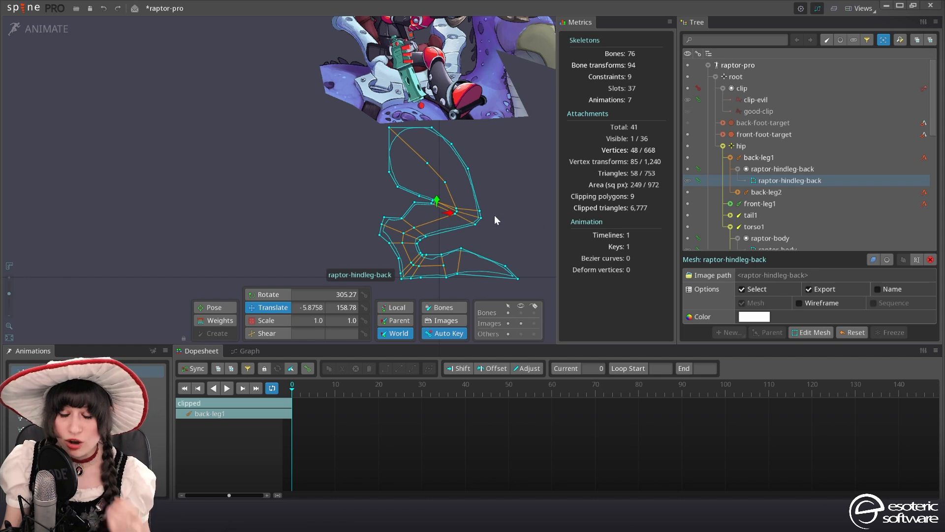
left_click_drag(480, 149, 485, 260)
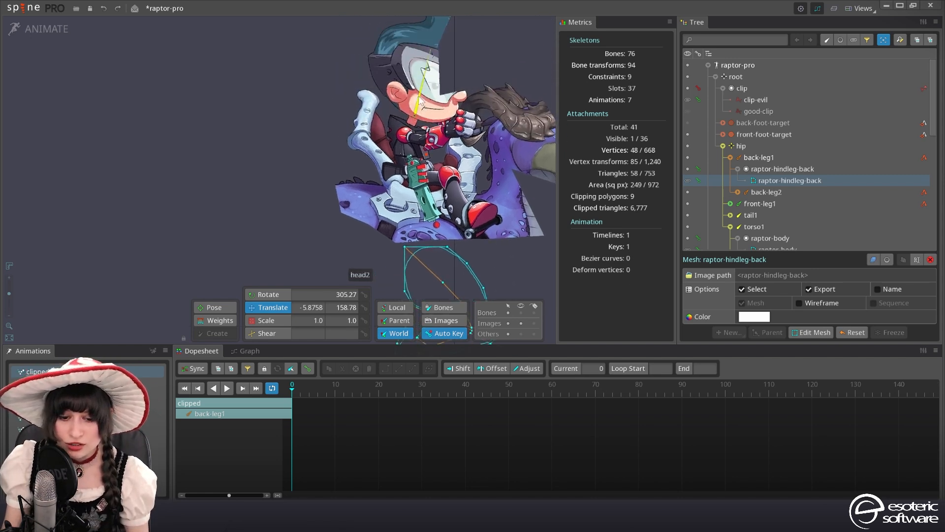
scroll(454, 235, "down", 1)
scroll(413, 237, "down", 1)
left_click_drag(463, 231, 461, 179)
scroll(457, 105, "down", 1)
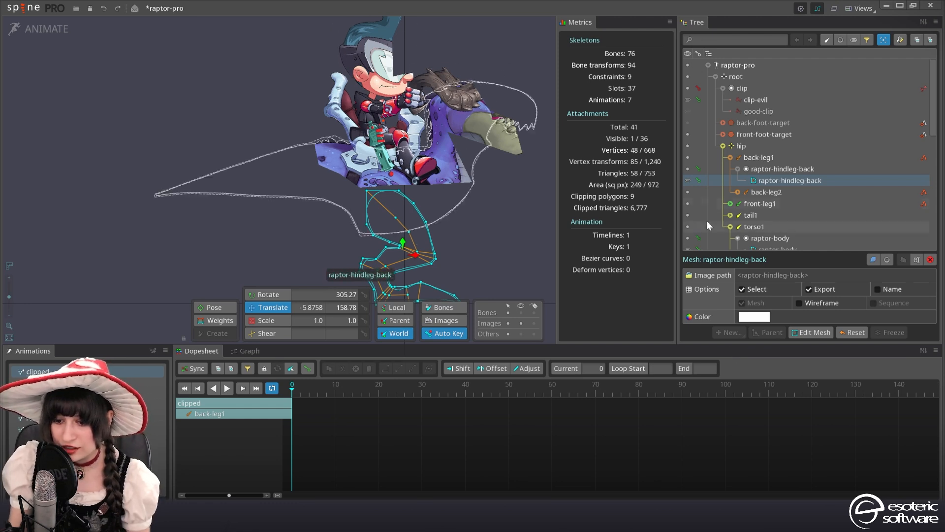
Hide the raptor-hindleg-back and raptor-front-leg meshes with attachment keys at frame 0 of the clipped animation
left_click(689, 180)
left_click(691, 181)
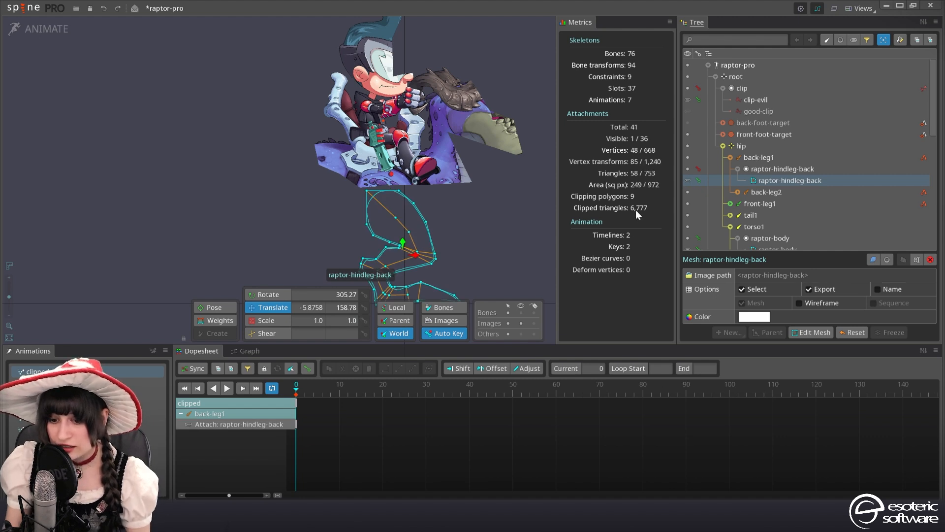
left_click(688, 182)
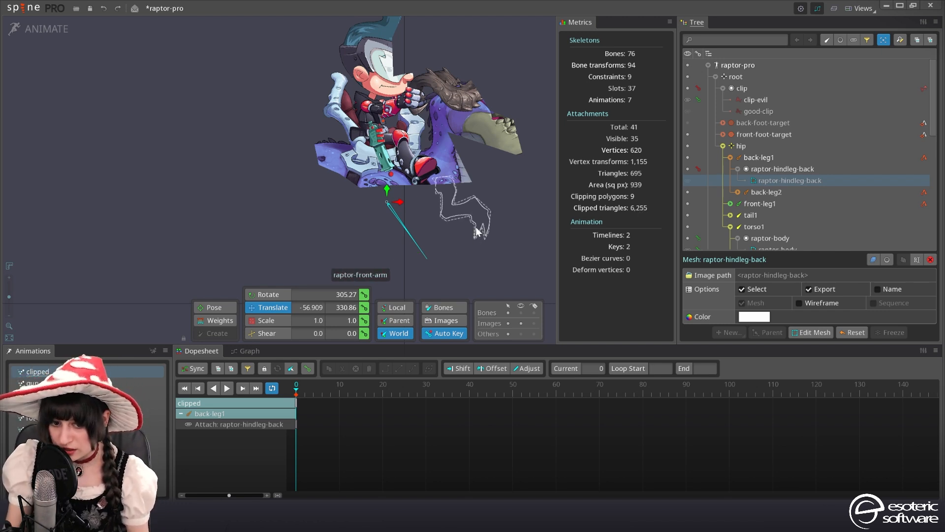
left_click_drag(440, 253, 475, 203)
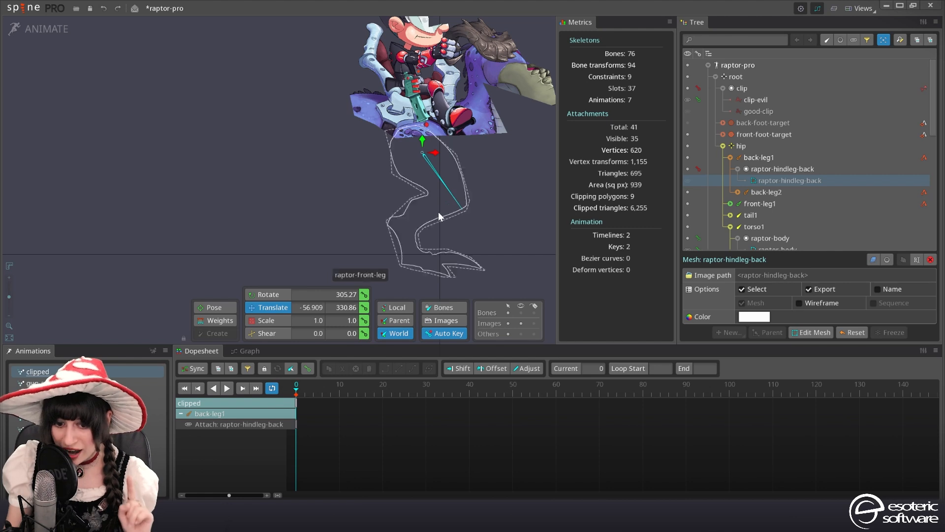
left_click(438, 211)
left_click(688, 211)
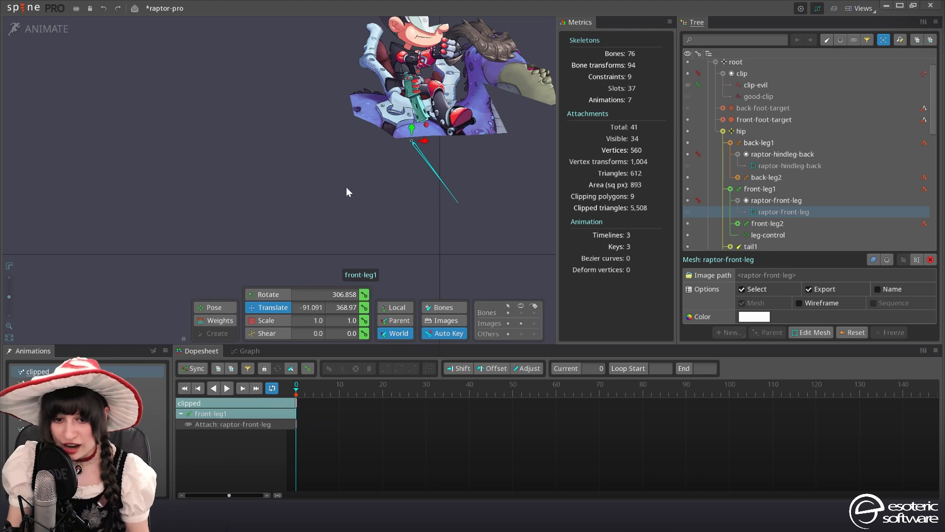
Hide the raptor-back-arm mesh with an attachment key at frame 0
left_click_drag(277, 156, 335, 137)
left_click_drag(492, 203, 363, 242)
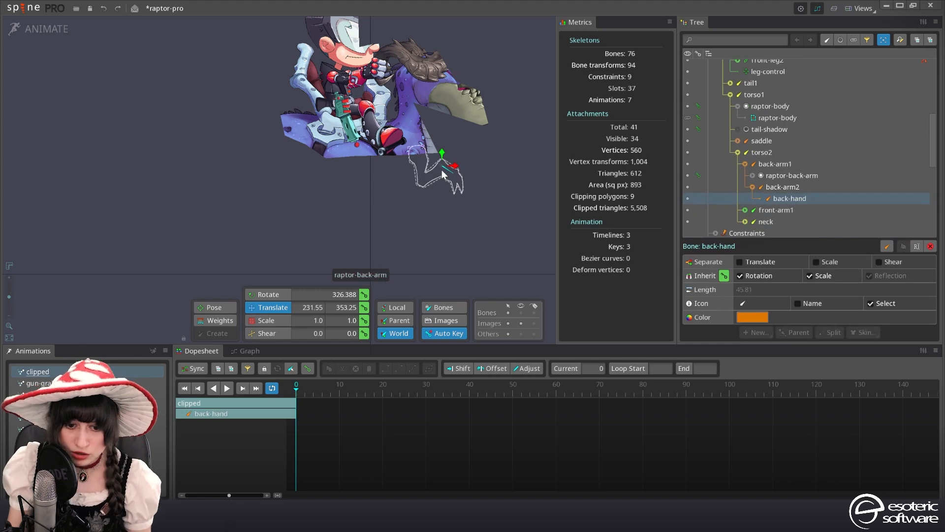
left_click(688, 187)
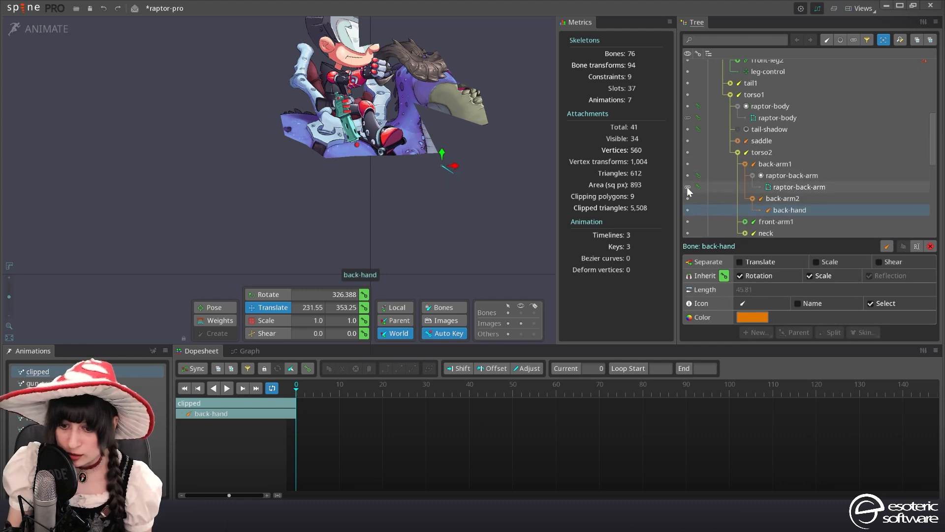
left_click_drag(392, 206, 481, 214)
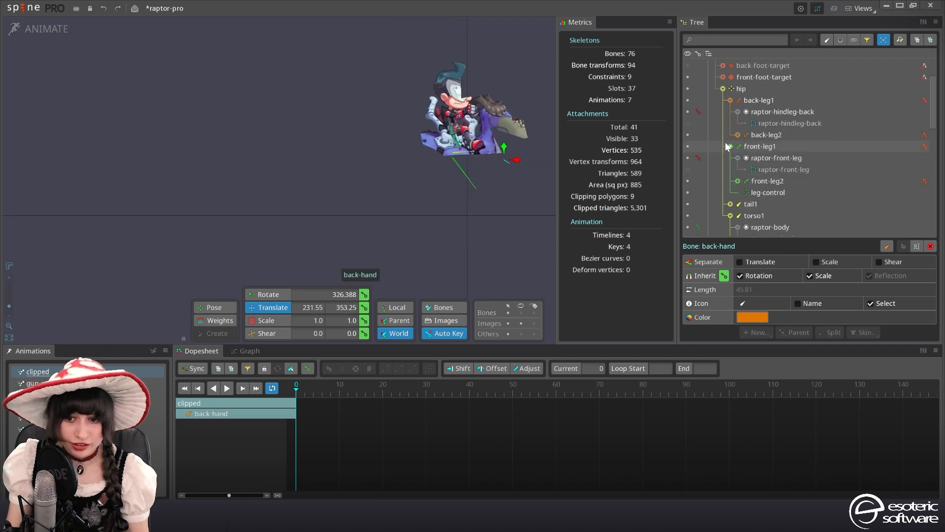
Select the clip-evil attachment and examine its polygon around the rider alongside the clipping metrics
scroll(726, 142, "up", 3)
left_click(763, 113)
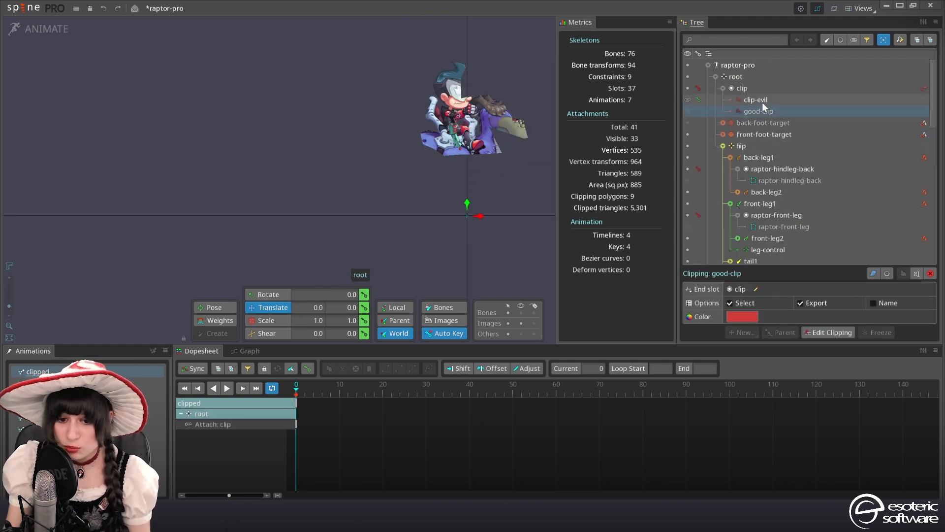
left_click(762, 100)
scroll(383, 196, "up", 5)
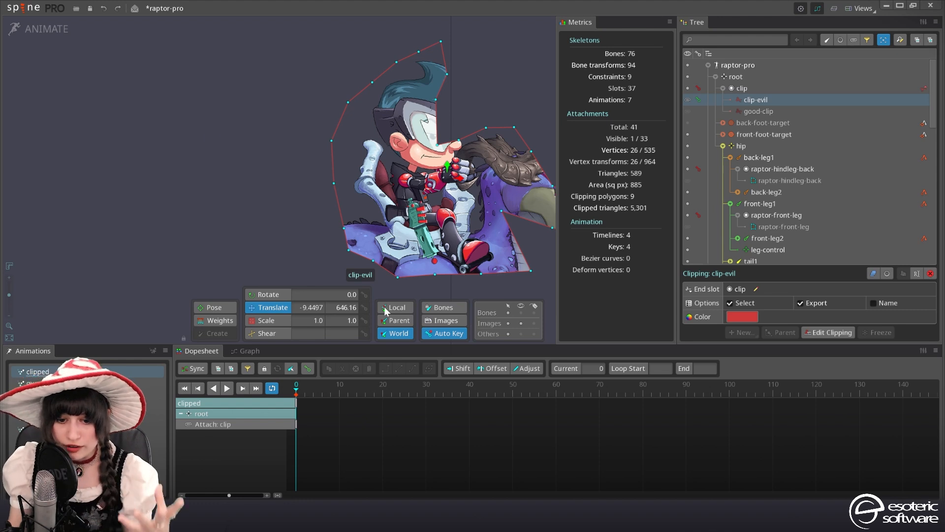
left_click_drag(487, 222, 462, 212)
scroll(394, 132, "up", 2)
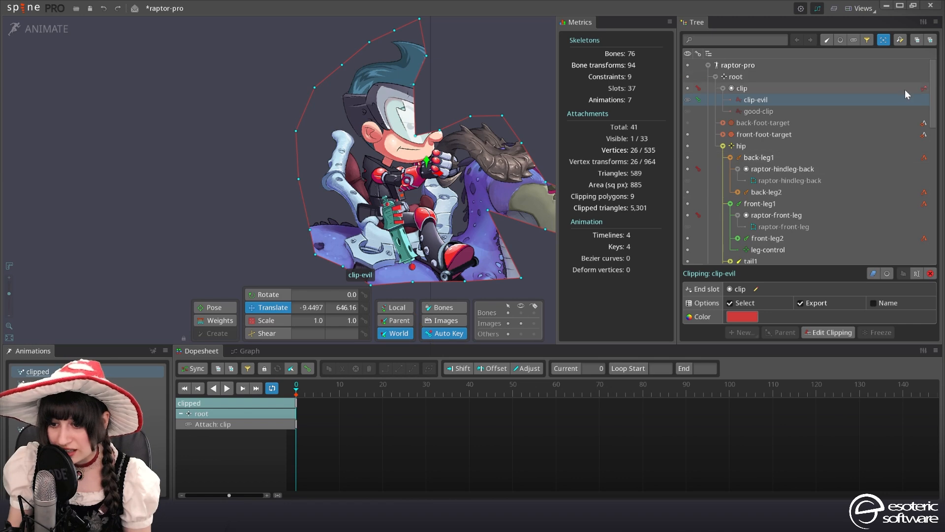
Locate the clip slot in the draw order and move it between raptor-saddle-strap-front and raptor-body
left_click(807, 88)
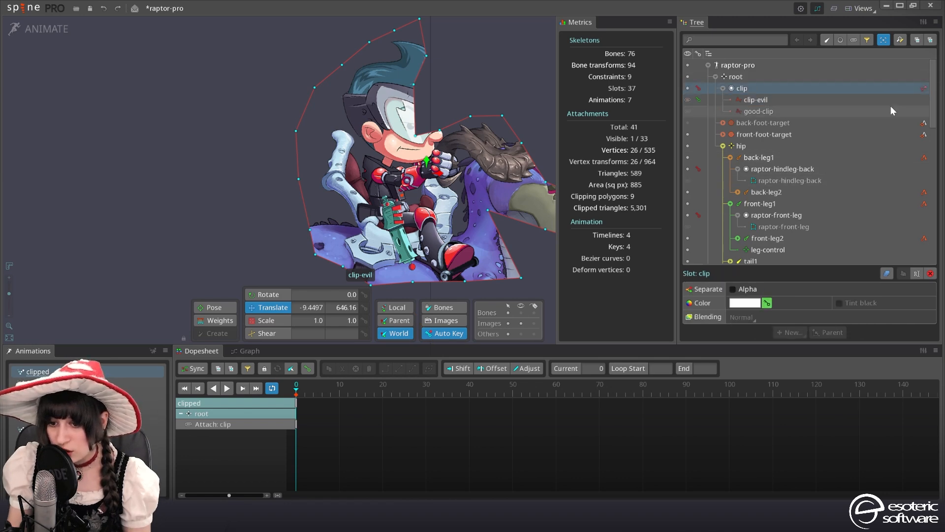
left_click(887, 273)
left_click_drag(768, 193, 772, 66)
scroll(468, 143, "down", 3)
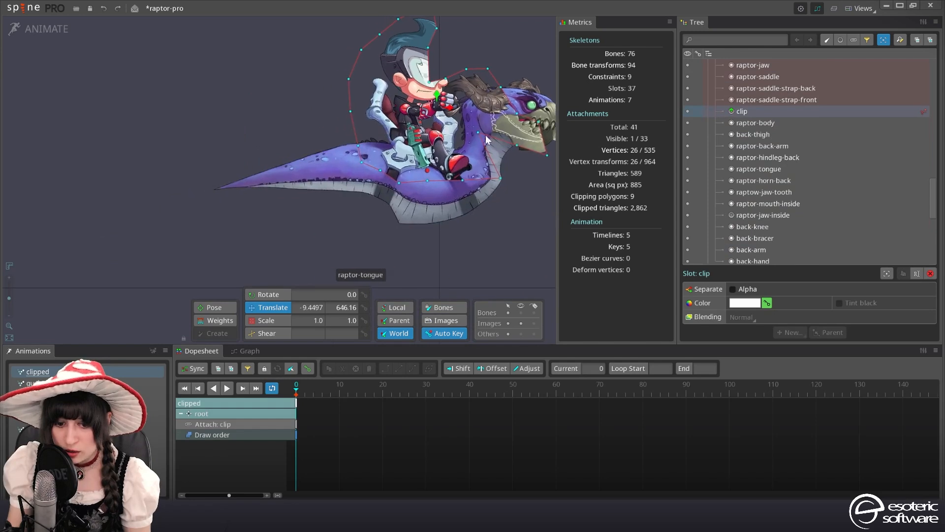
left_click_drag(402, 144, 425, 183)
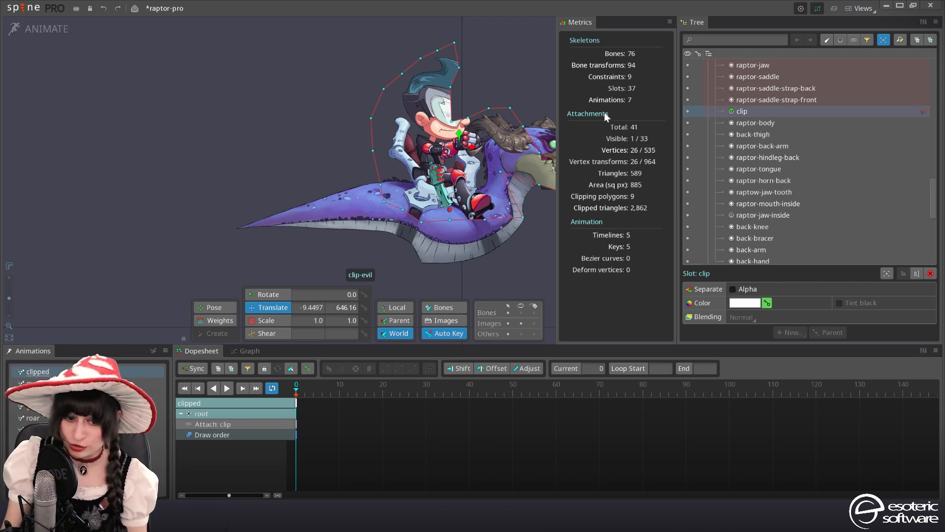
Move the clip slot further up the draw order, between raptor-front-leg and raptor-front-arm
scroll(741, 113, "up", 2)
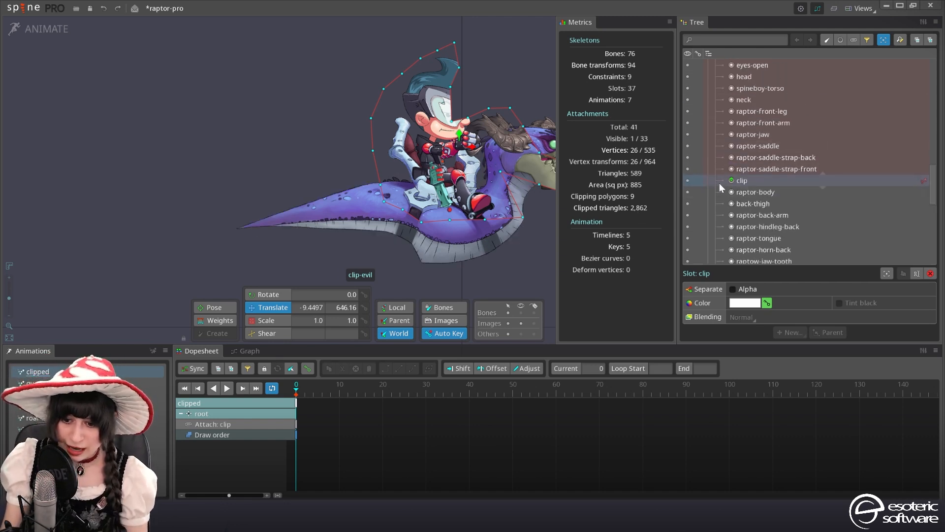
left_click_drag(740, 182, 737, 116)
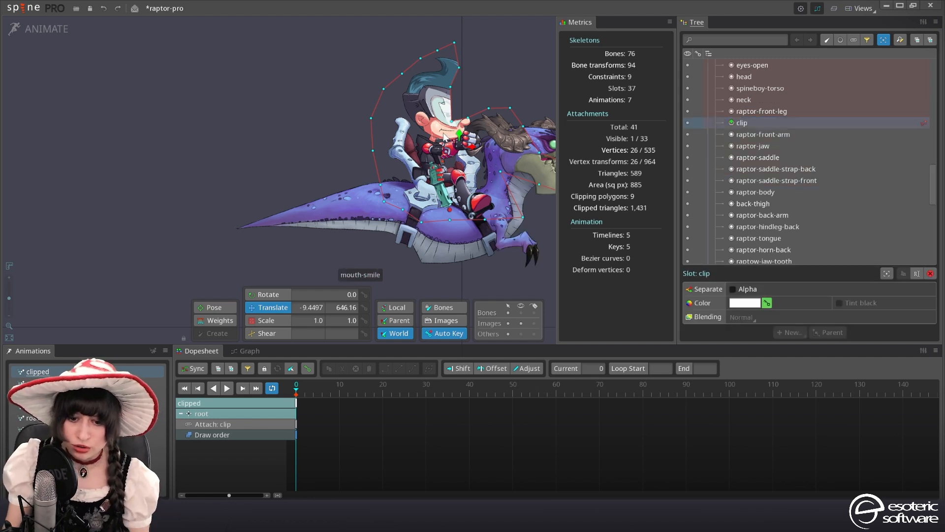
scroll(433, 141, "down", 5)
left_click_drag(320, 140, 428, 148)
scroll(414, 152, "up", 5)
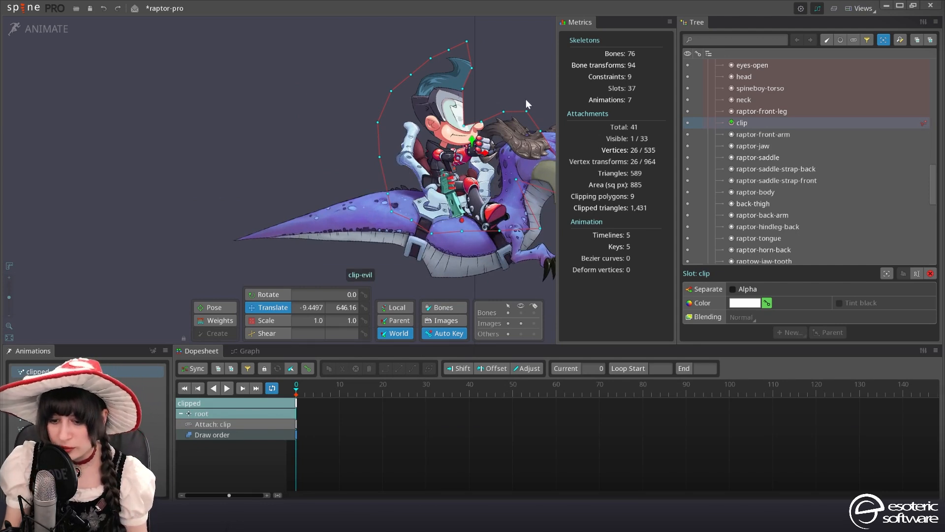
scroll(743, 155, "up", 3)
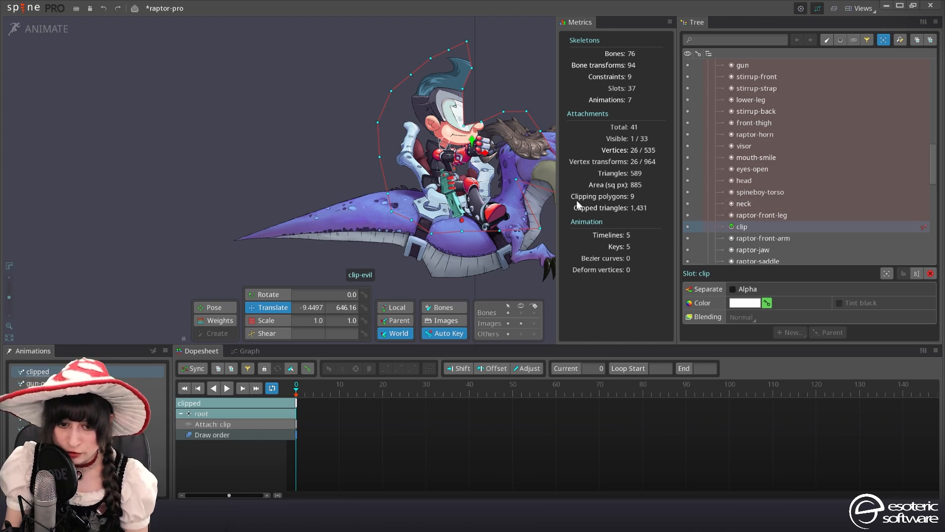
Return to Setup mode and set the end slot of the clip-evil attachment to neck
left_click(48, 30)
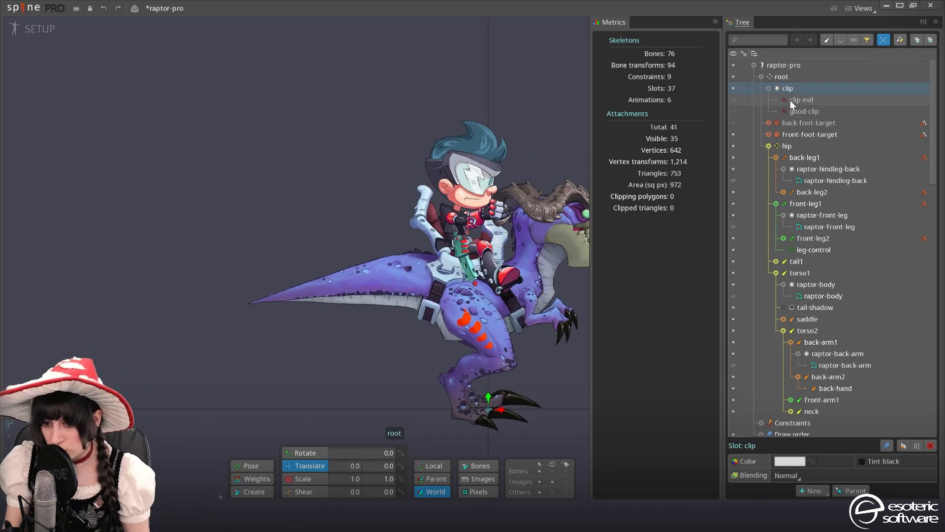
left_click(790, 100)
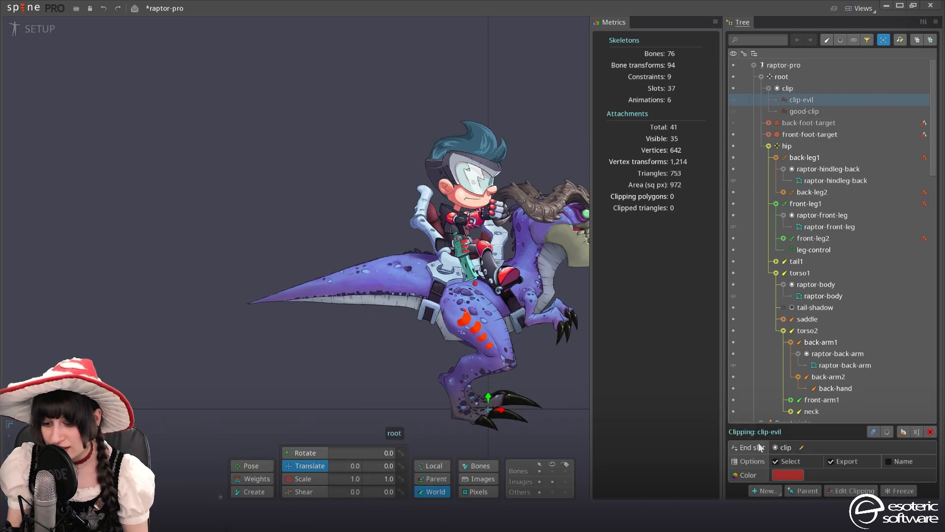
left_click(802, 447)
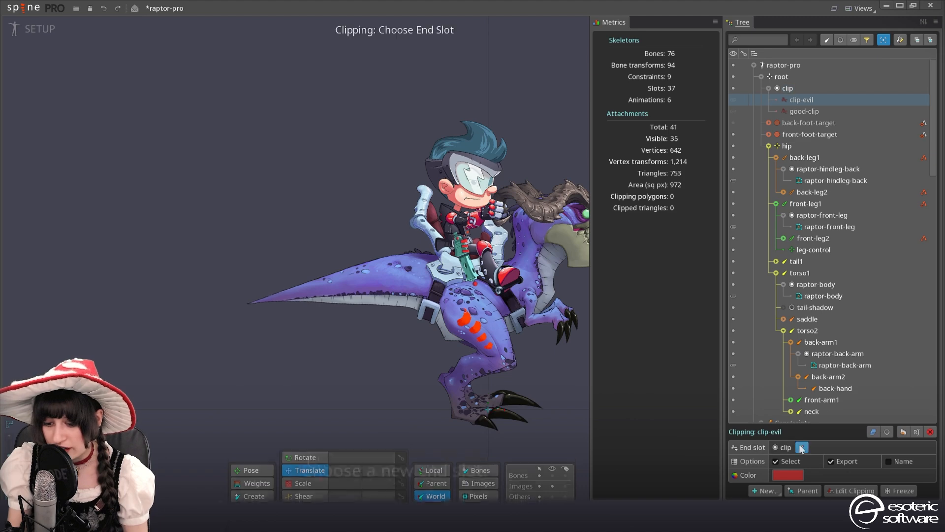
scroll(470, 259, "up", 3)
left_click(440, 161)
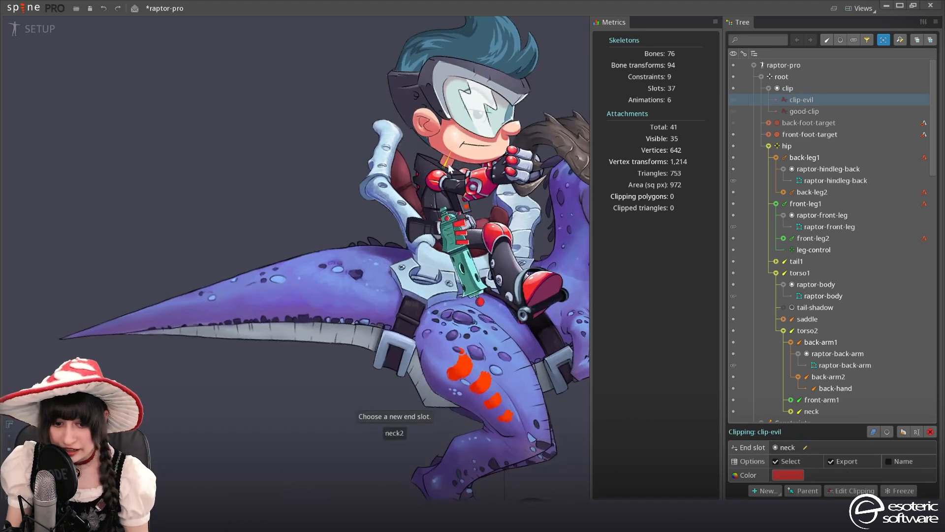
Switch back to Animate mode and locate the clip slot in the draw order to examine its clipped range up to neck
left_click(10, 29)
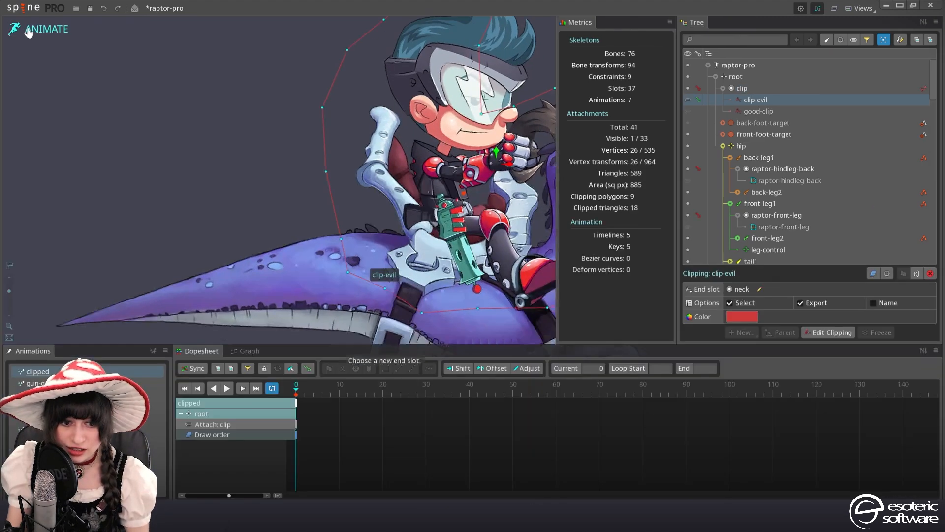
scroll(359, 110, "up", 3)
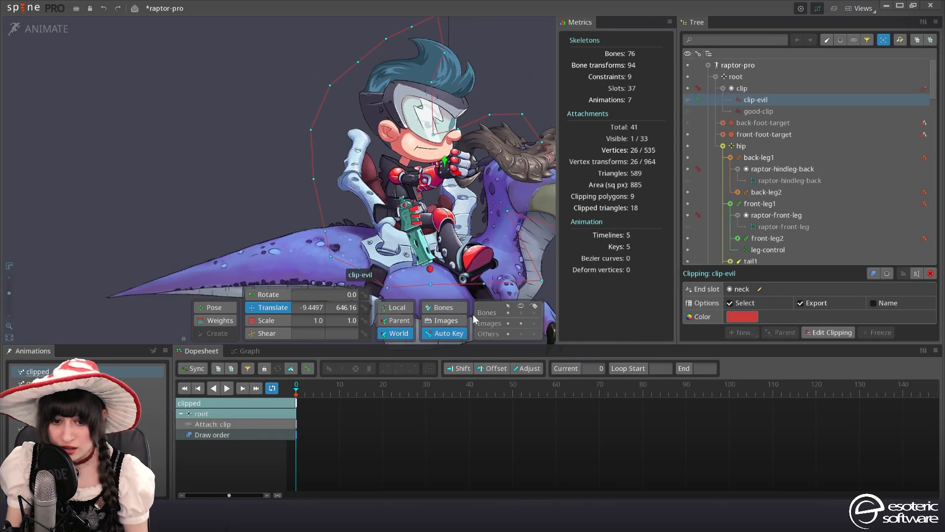
scroll(191, 150, "down", 1)
left_click_drag(379, 183, 400, 170)
left_click(411, 147)
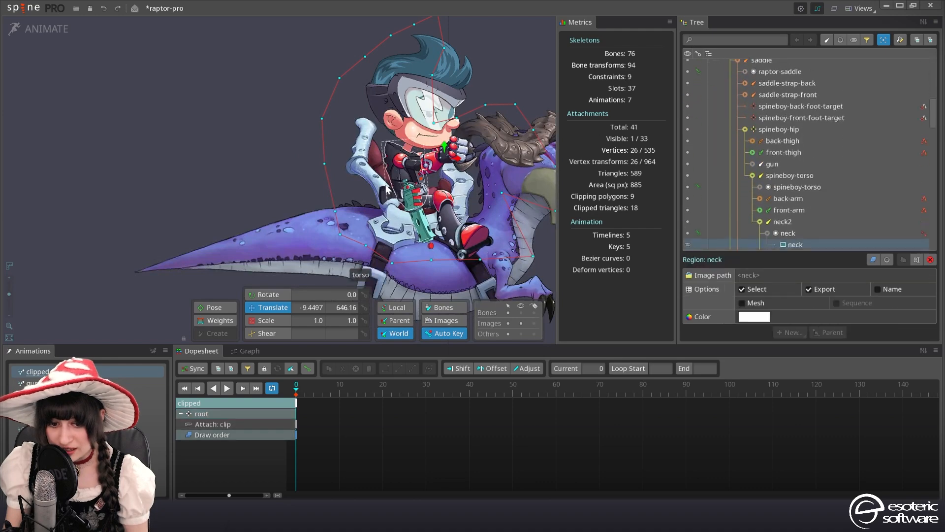
left_click(924, 199)
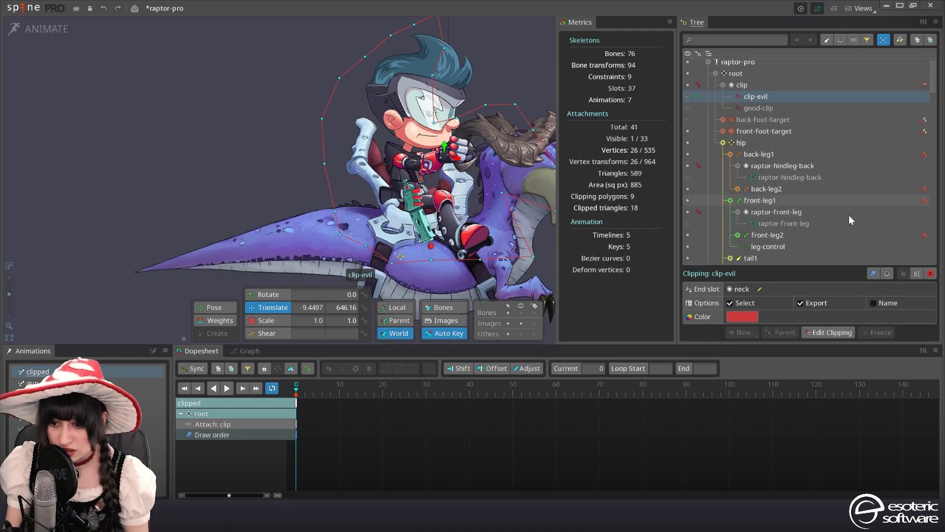
left_click(876, 277)
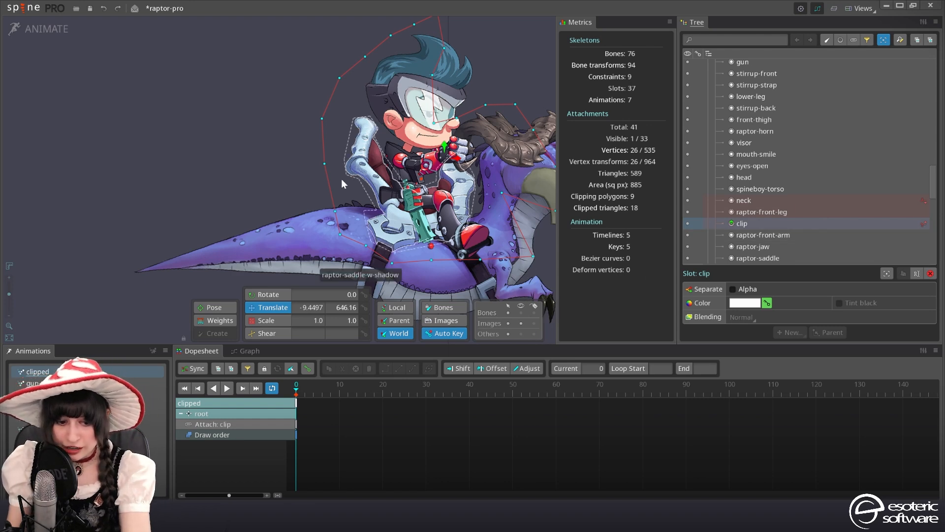
Open the recent project twitch-potion in place of raptor-pro
scroll(344, 187, "down", 5)
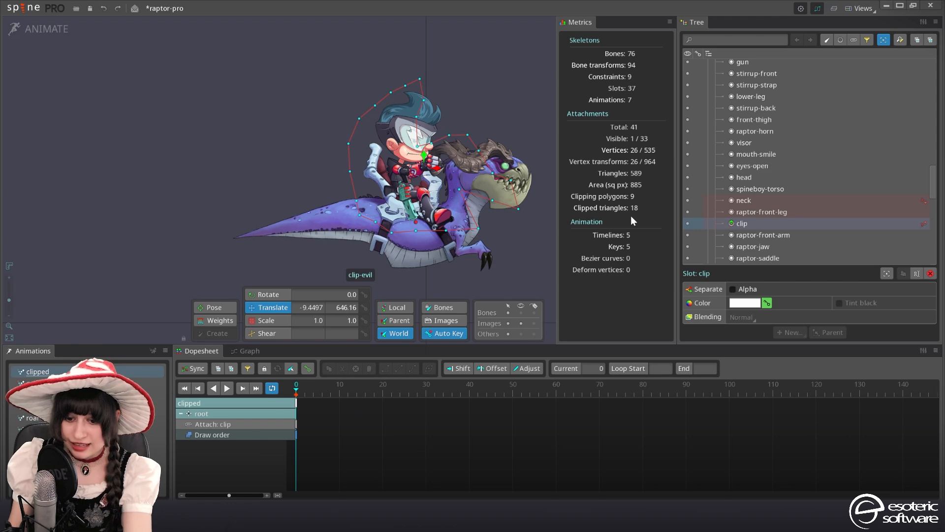
scroll(365, 178, "up", 4)
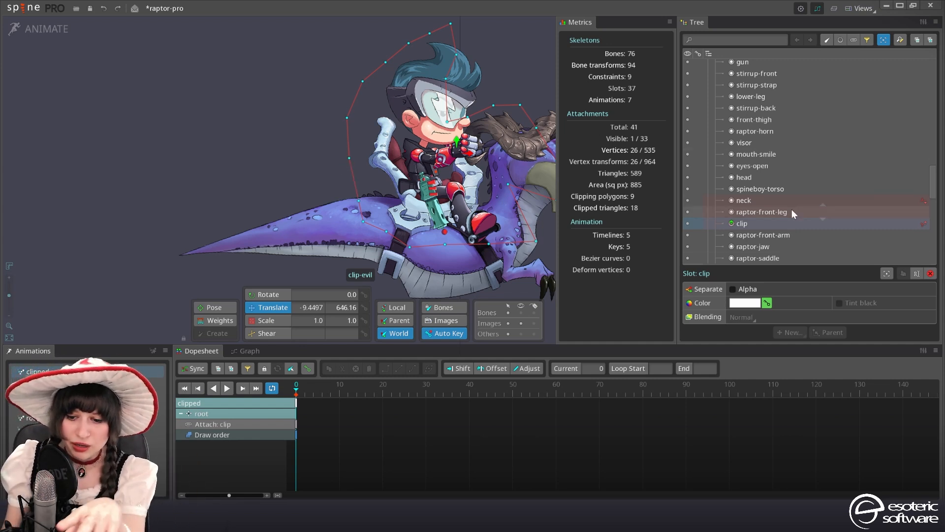
left_click(76, 11)
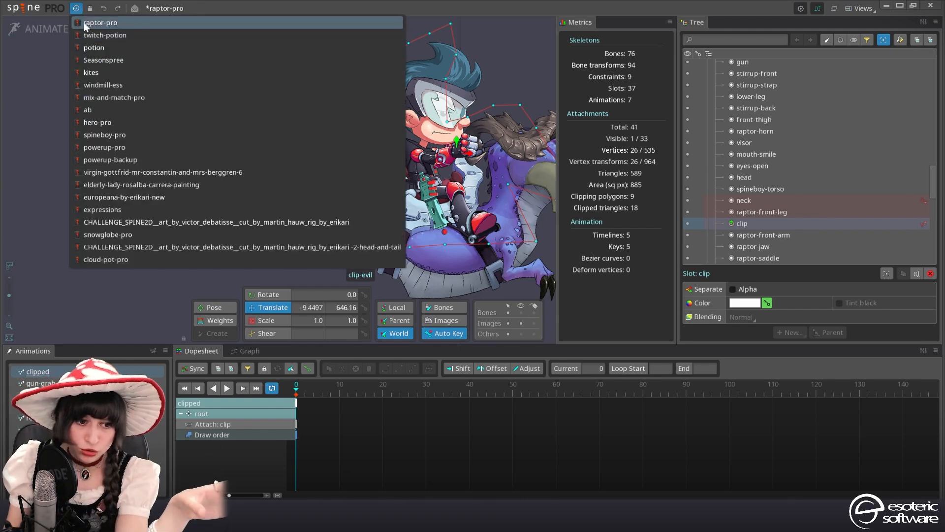
left_click(85, 35)
left_click(723, 285)
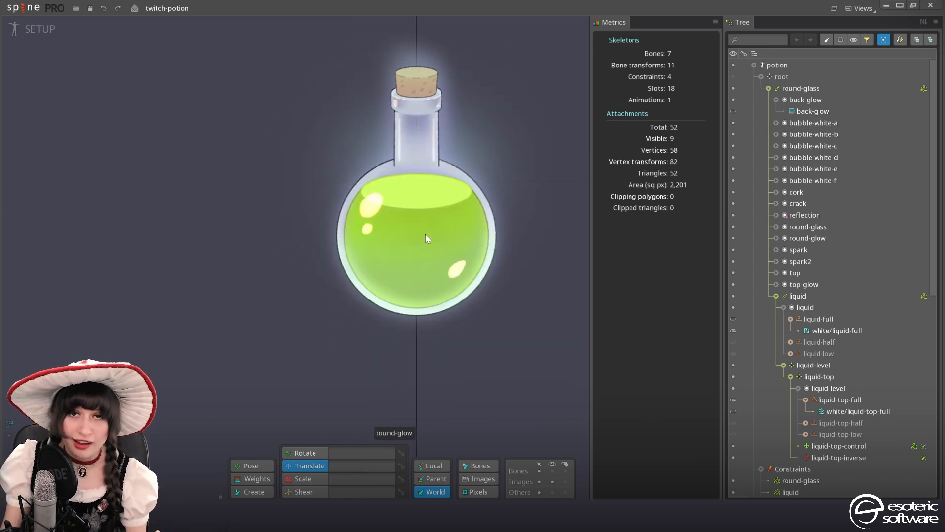
Add a new clipping attachment named liquid-clip under the liquid bone
left_click(425, 235)
left_click(831, 296)
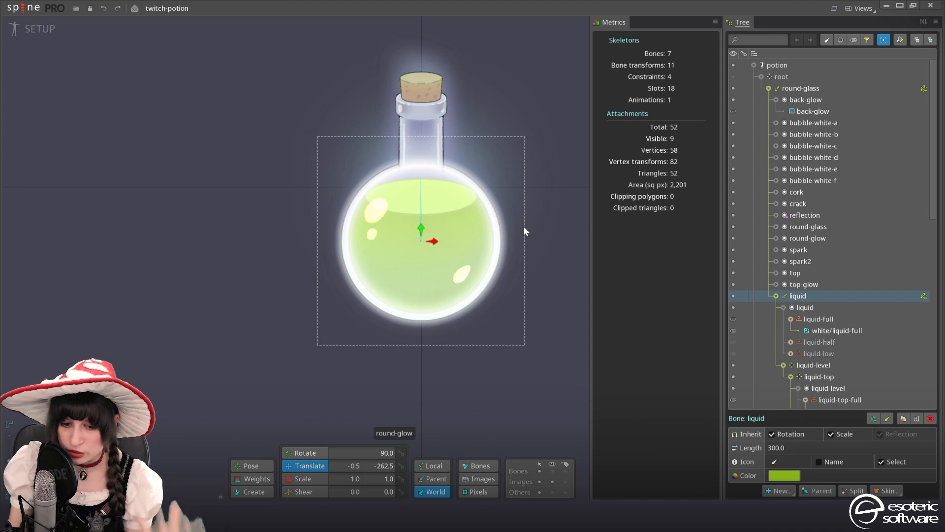
left_click(780, 491)
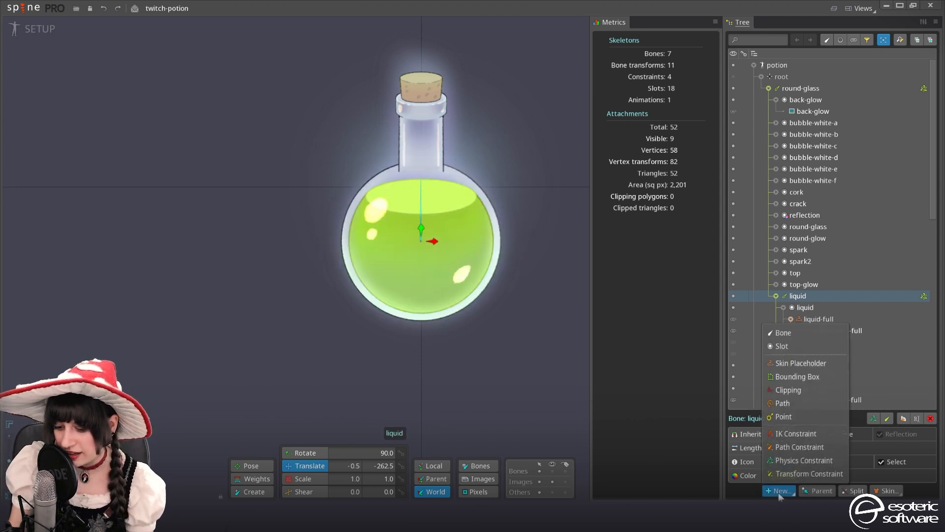
left_click(782, 399)
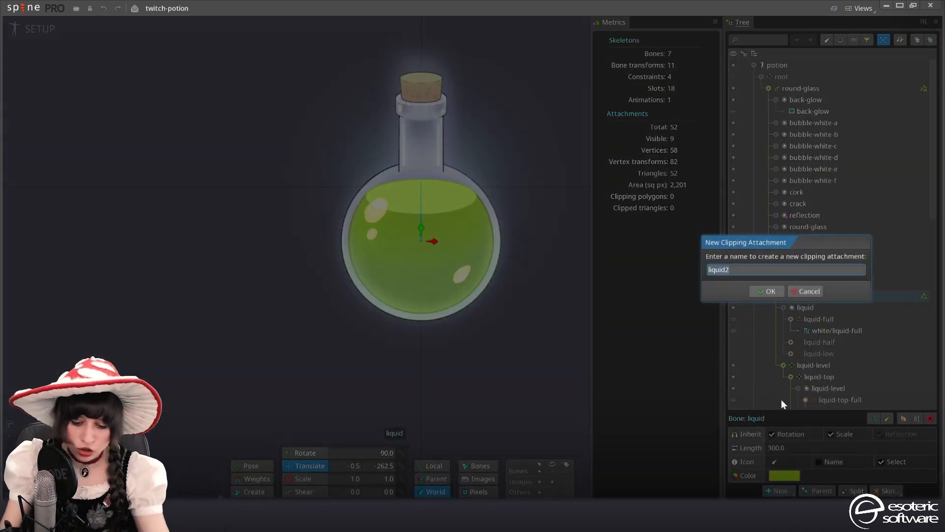
key("BackSpace")
type("liquid-cl")
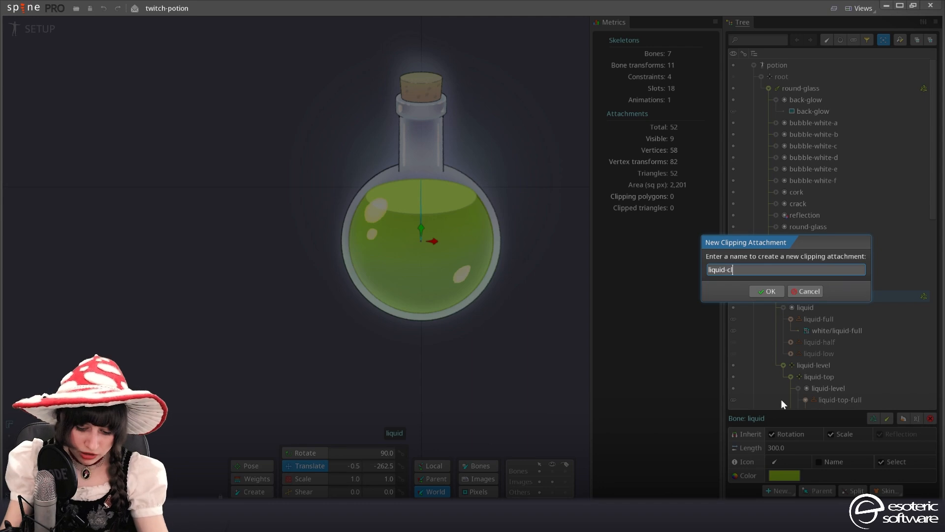
type("ip")
key("Return")
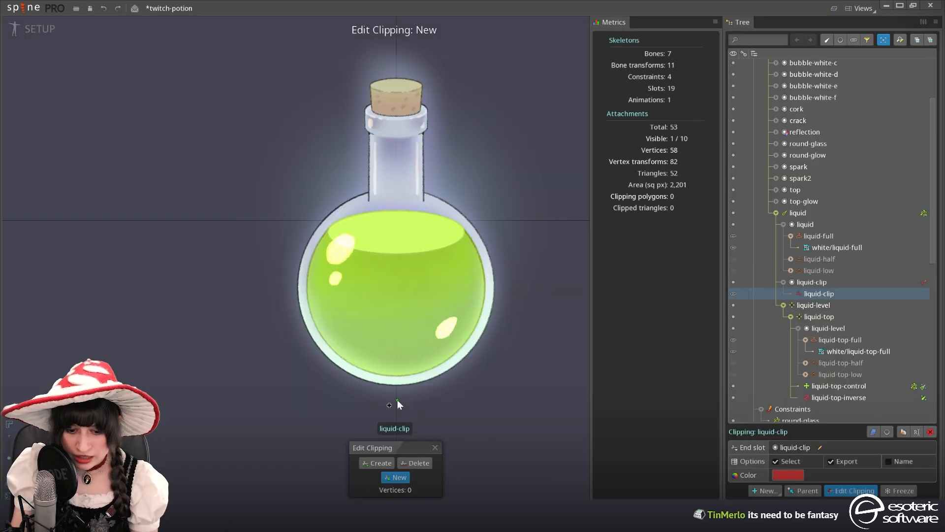
Draw a closed three-vertex clipping polygon around the liquid, with one vertex below the flask and two at the liquid's upper edge
left_click(397, 404)
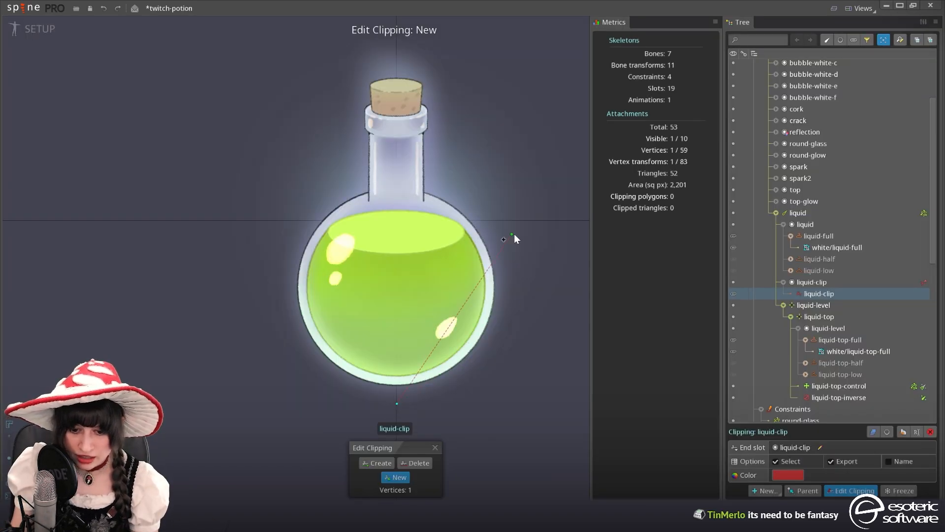
left_click(552, 242)
left_click(278, 231)
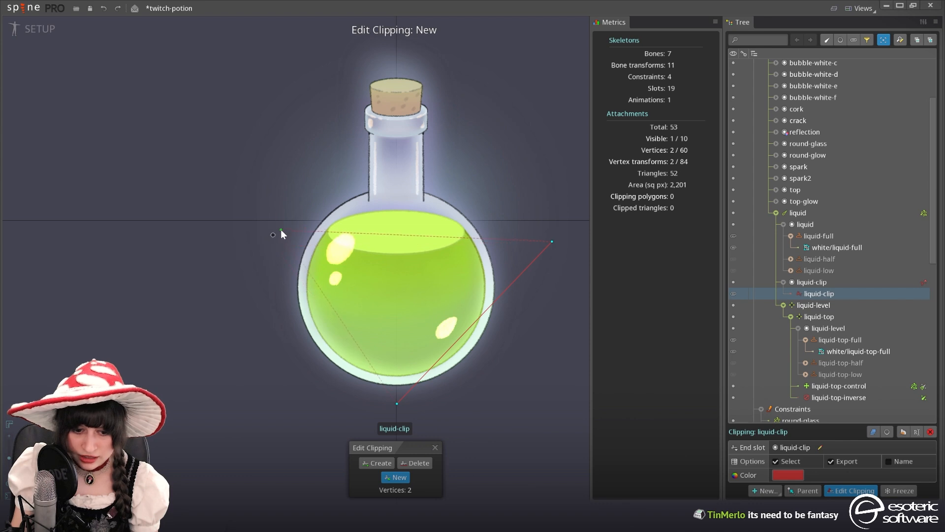
left_click(397, 404)
Widen the clipping triangle by moving its two upper vertices outward and its lower vertex slightly down, and finish editing it
scroll(397, 404, "down", 4)
left_click_drag(365, 284, 484, 341)
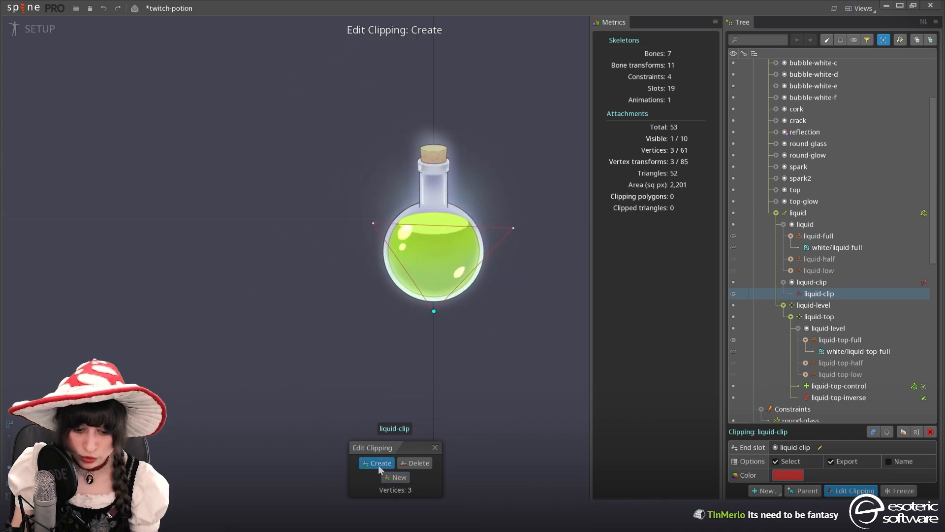
left_click_drag(373, 219, 349, 223)
left_click(330, 219)
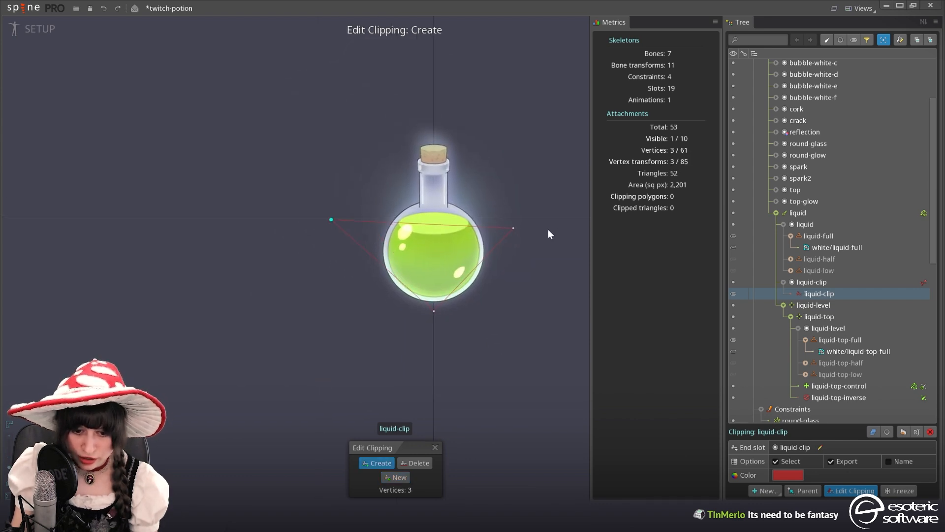
left_click_drag(517, 228, 544, 220)
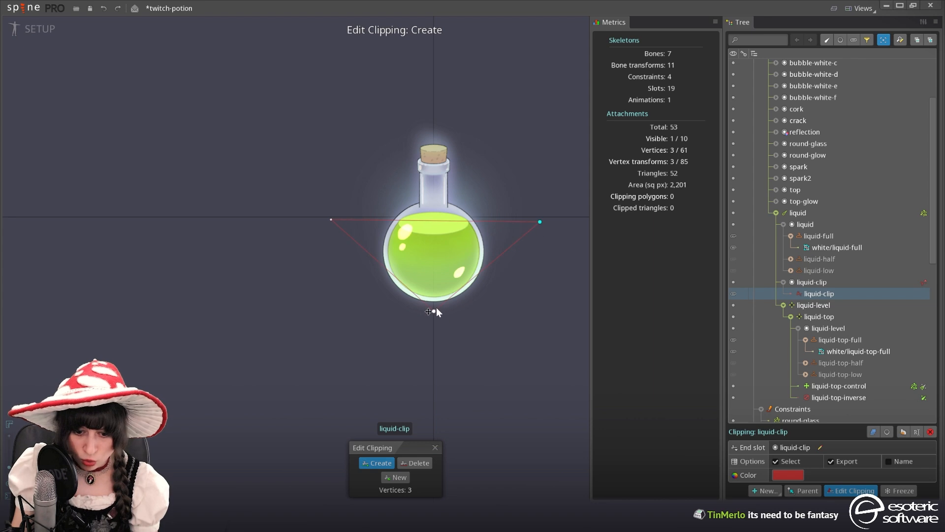
left_click_drag(434, 312, 433, 318)
key("Escape")
Copy the positions of the two upper vertices of the white/liquid-full mesh
scroll(436, 305, "up", 3)
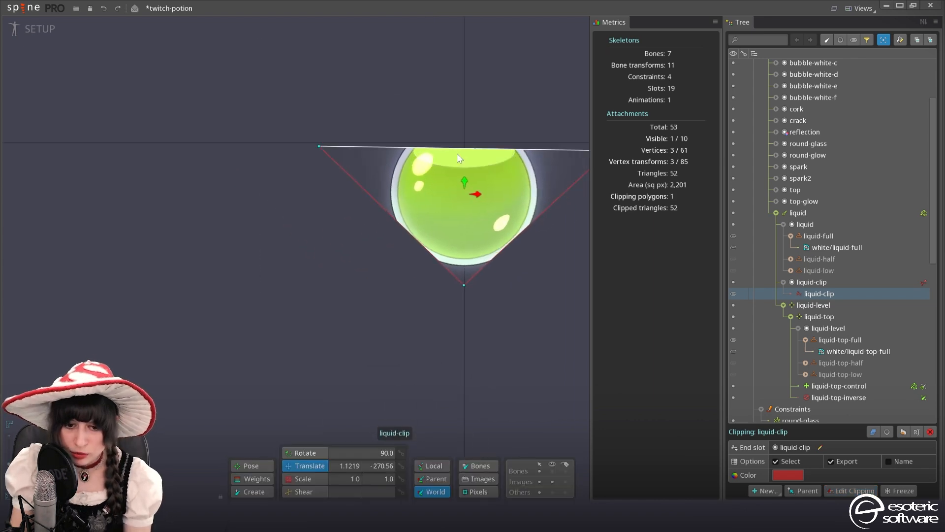
scroll(460, 154, "down", 1)
left_click(321, 161)
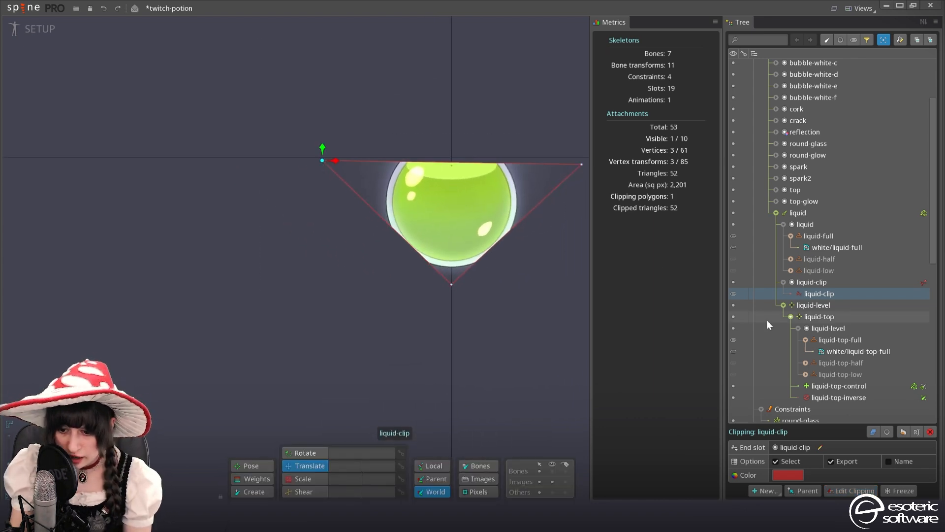
left_click(844, 246)
scroll(445, 254, "up", 3)
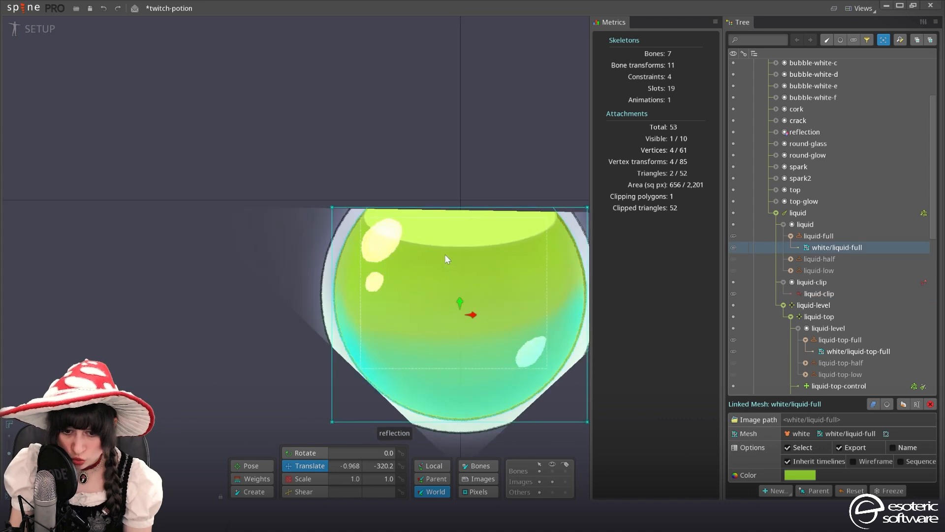
left_click(333, 208)
left_click_drag(558, 238, 492, 246)
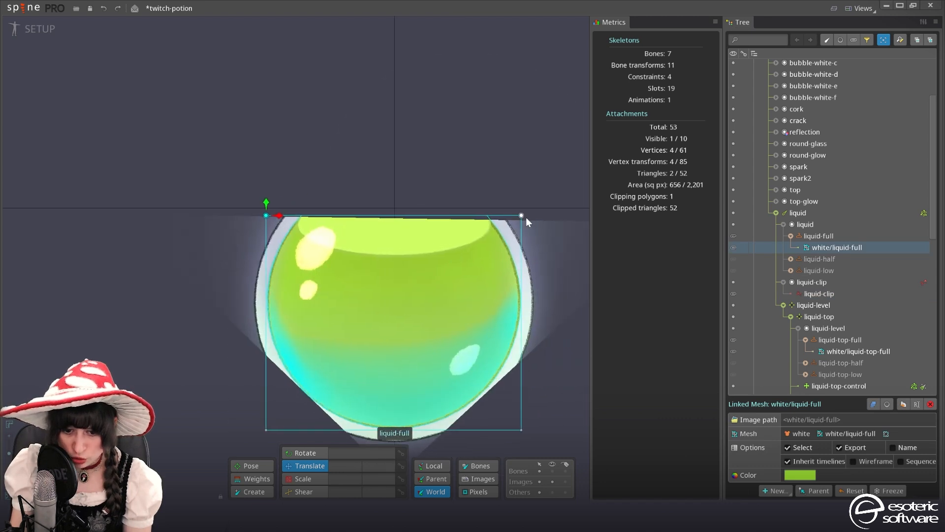
left_click(525, 217, "ctrl")
key("ctrl+c")
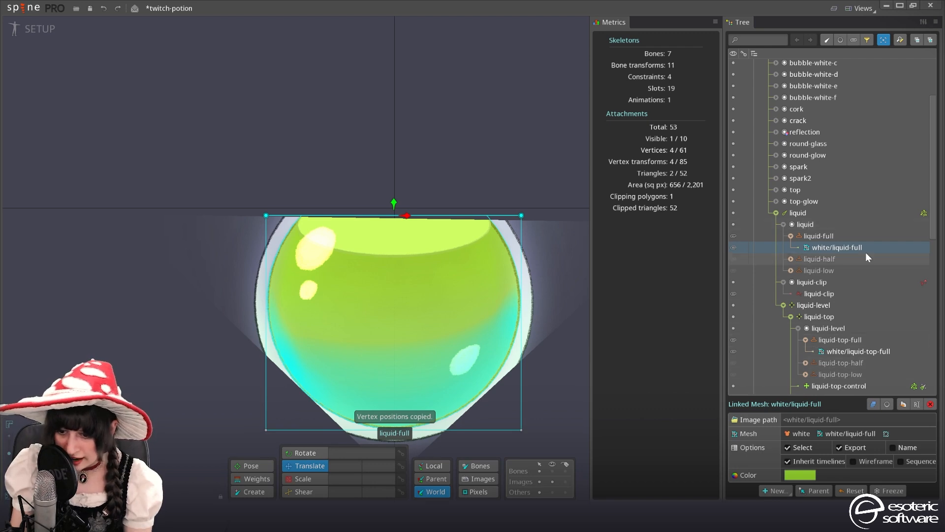
Paste the copied vertex positions onto the two upper vertices of liquid-clip
left_click(807, 294)
key("v")
scroll(344, 261, "down", 5)
left_click(379, 180)
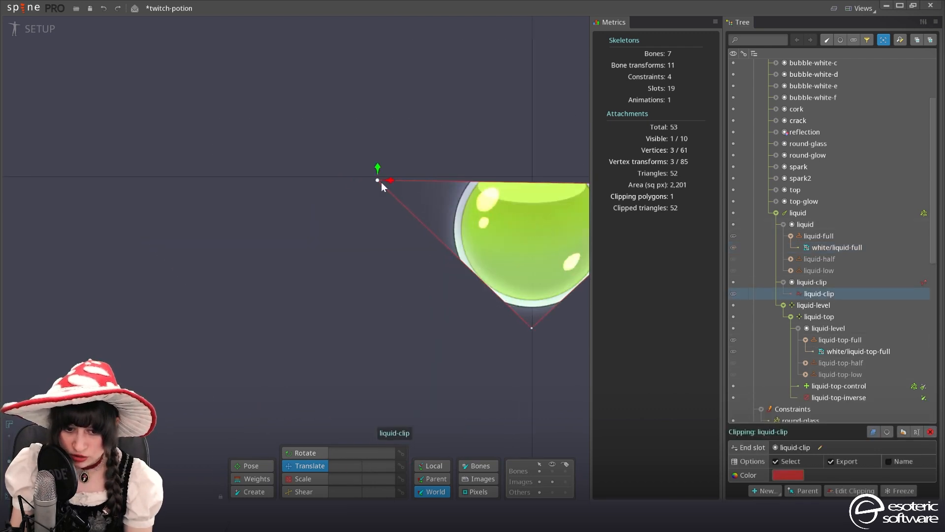
scroll(474, 232, "down", 4)
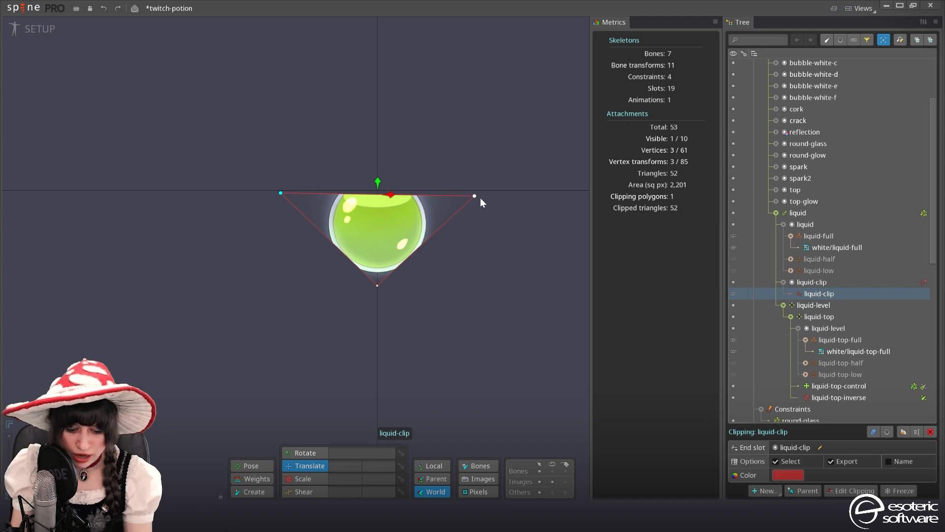
key("ctrl+v")
Move the two upper vertices of liquid-clip horizontally outward so the triangle extends well past both sides of the flask
left_click(327, 187)
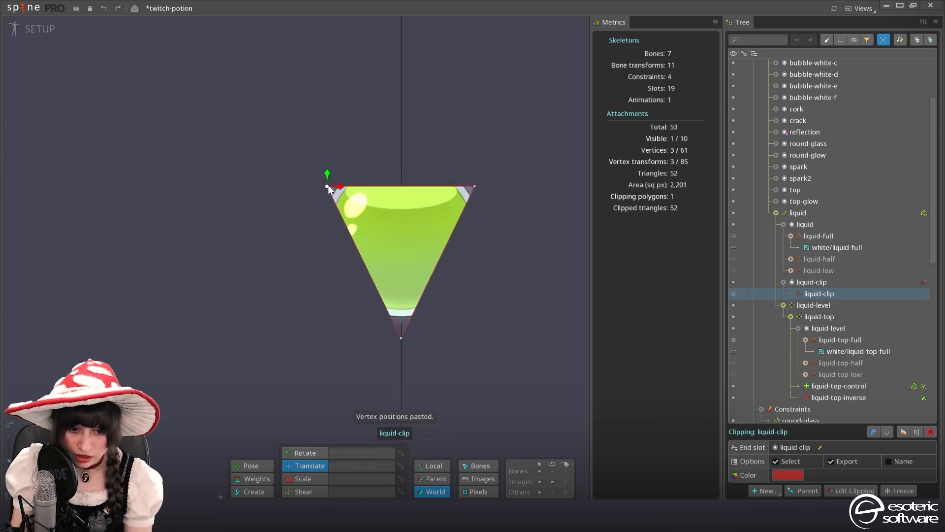
left_click_drag(338, 184, 297, 190)
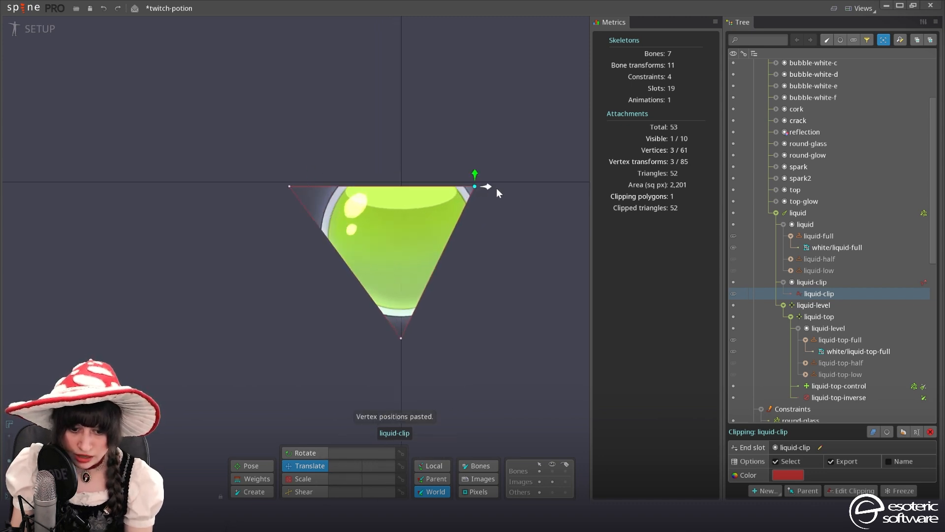
left_click_drag(497, 188, 587, 193)
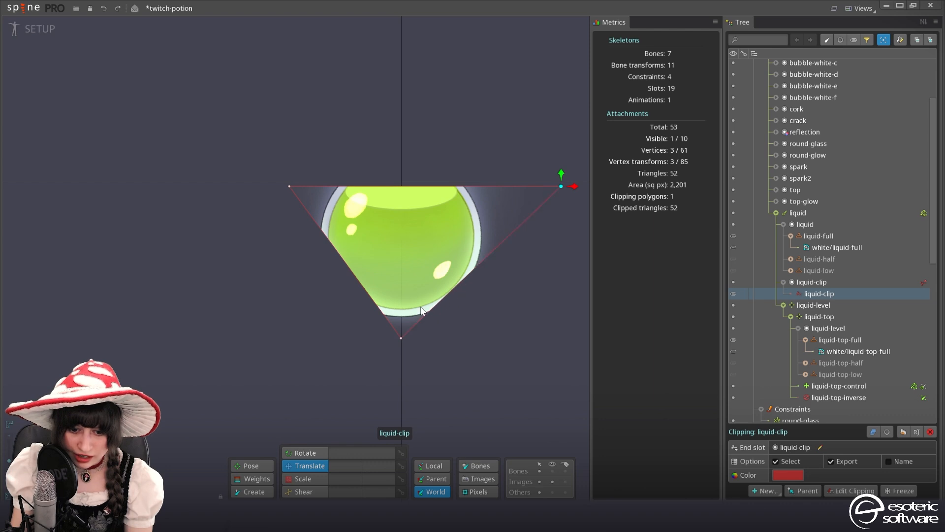
left_click_drag(297, 220, 414, 204)
left_click(406, 171)
left_click_drag(417, 173, 365, 182)
scroll(517, 232, "down", 2)
left_click_drag(517, 232, 439, 215)
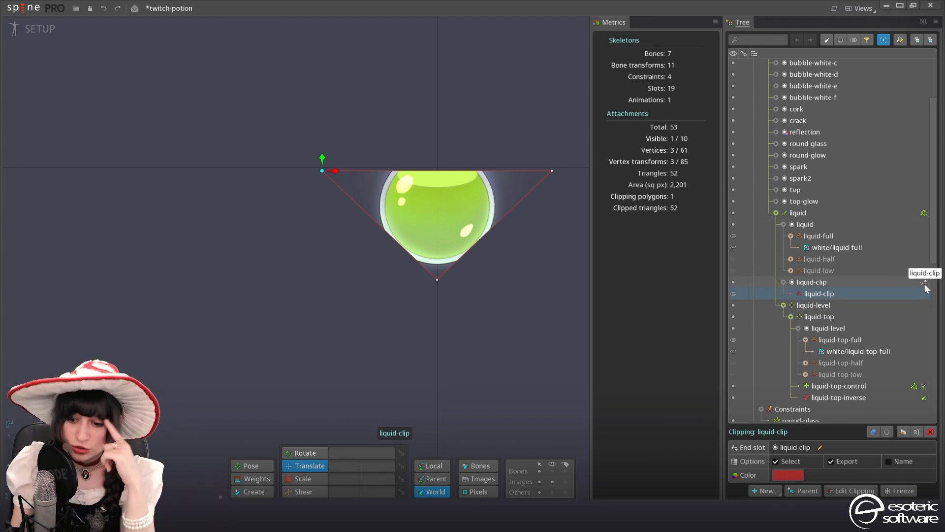
Move the liquid-clip slot in the draw order to between liquid and round-glass, and inspect the liquid slot
scroll(847, 381, "down", 5)
mouse_move(827, 376)
left_mouse_down()
mouse_move(832, 313)
mouse_move(831, 321)
left_mouse_up()
scroll(389, 211, "up", 2)
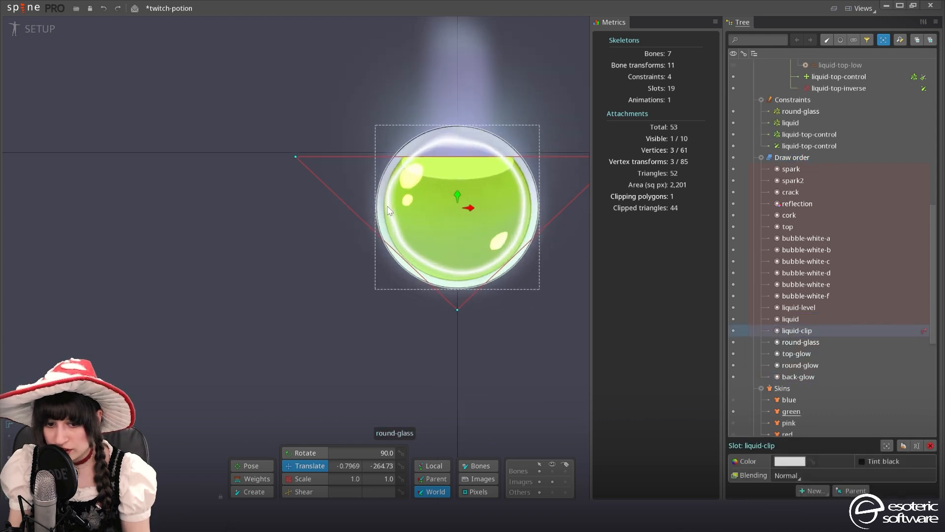
scroll(389, 210, "up", 2)
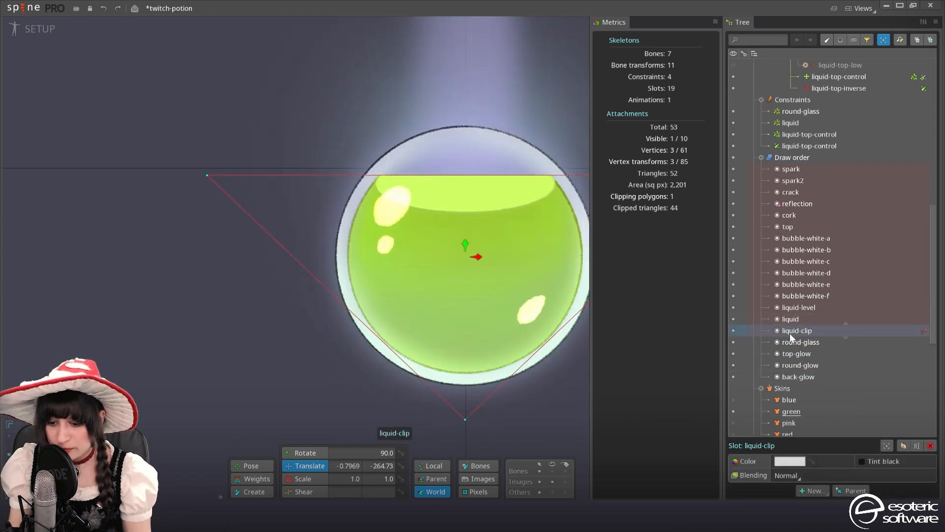
left_click(801, 319)
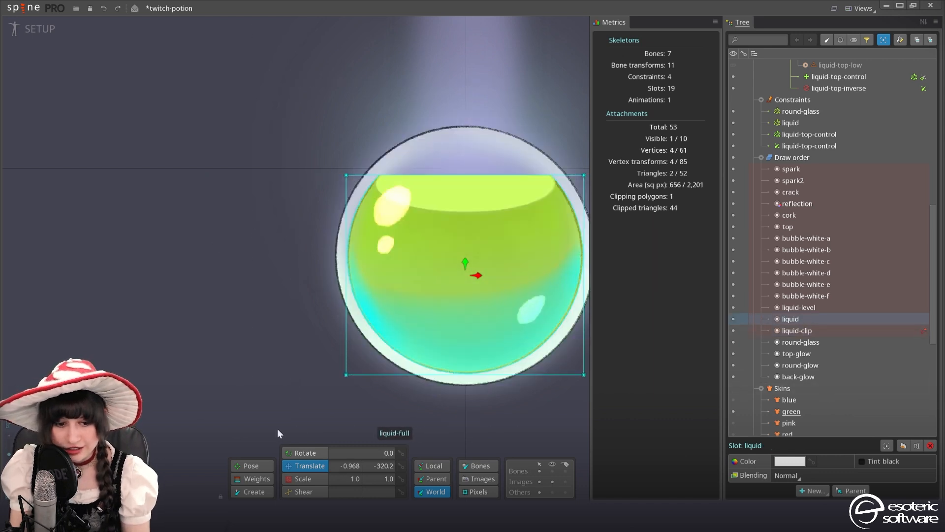
Set the end slot of the liquid-clip attachment to liquid
left_click(832, 330)
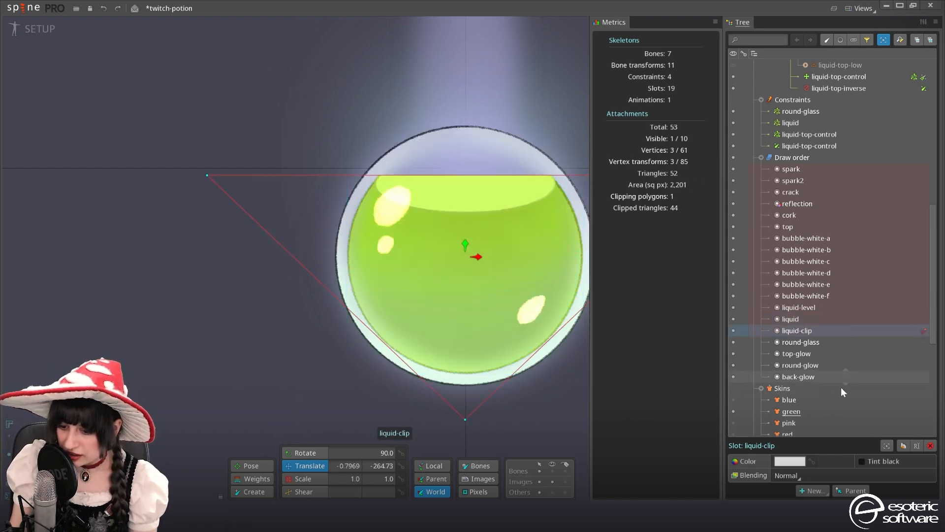
left_click(886, 445)
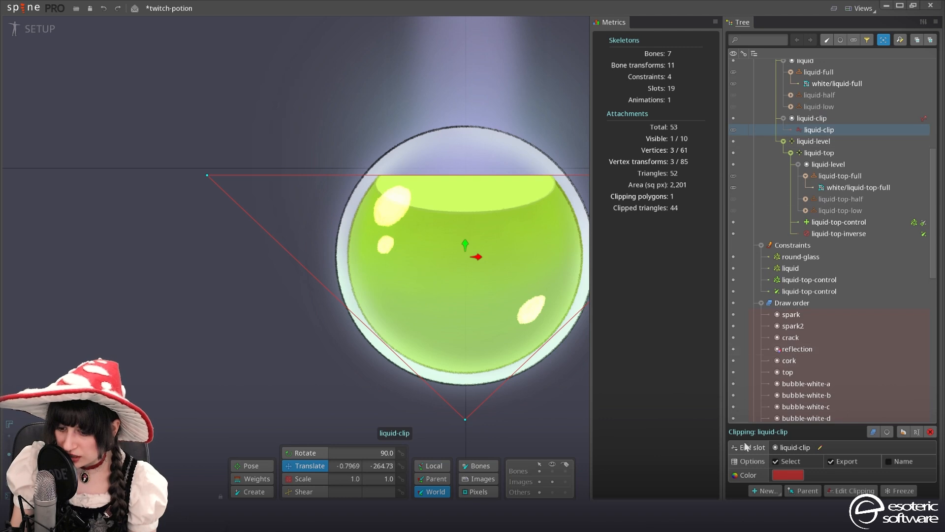
left_click(820, 447)
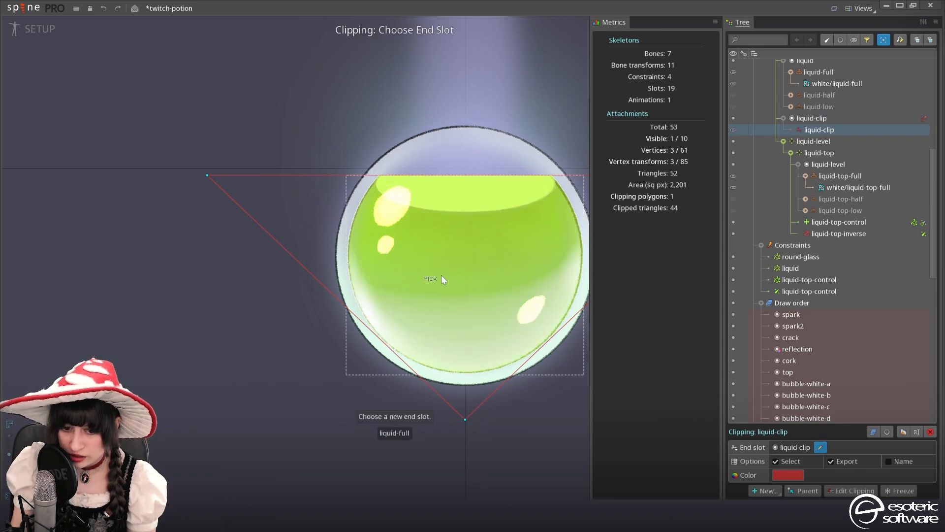
scroll(441, 275, "down", 2)
left_click(441, 275)
scroll(458, 269, "down", 1)
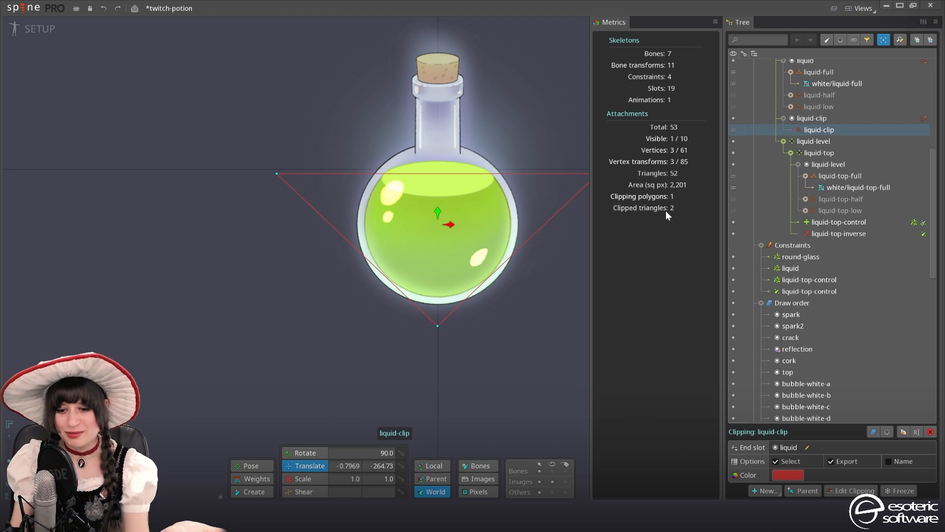
Convert the white/liquid-full mesh into a region attachment
left_click(459, 234)
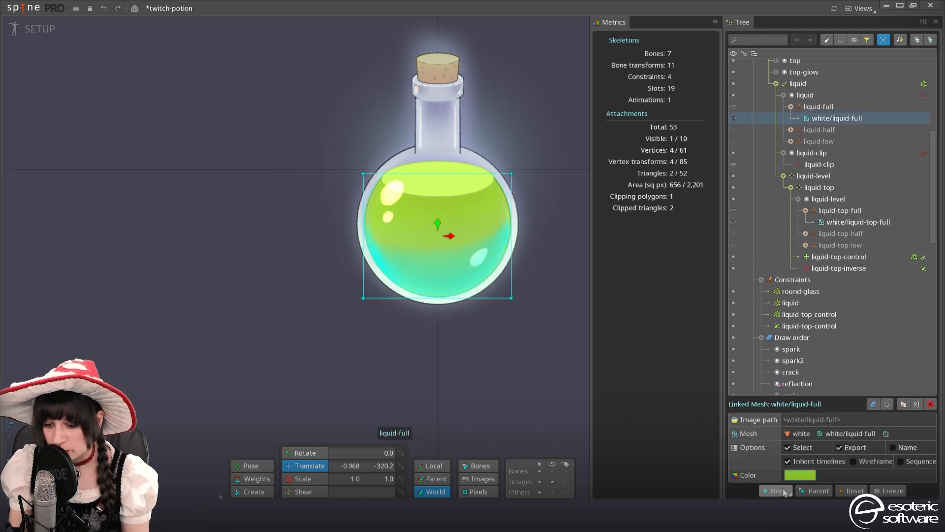
left_click(885, 434)
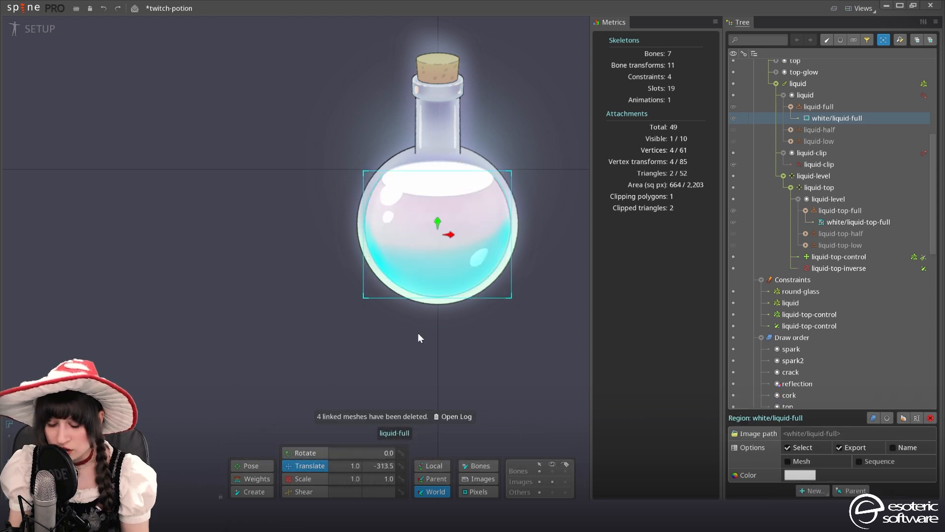
scroll(449, 212, "up", 3)
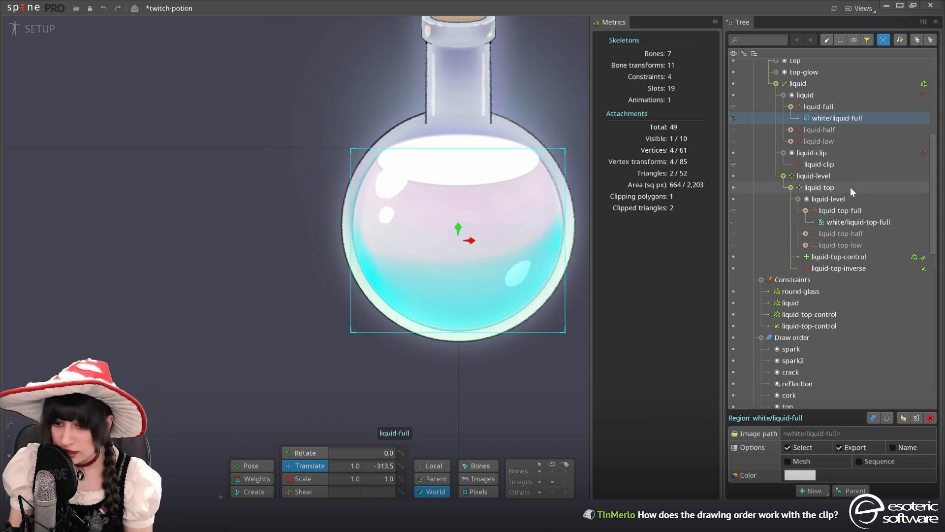
Locate the liquid-clip slot in the draw order and examine its position relative to its end slot, liquid
left_click(924, 96)
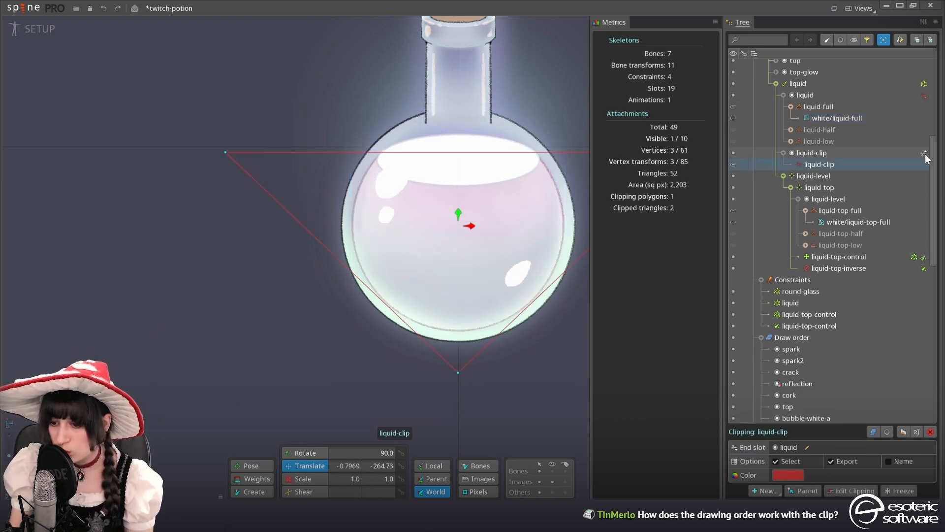
left_click(814, 152)
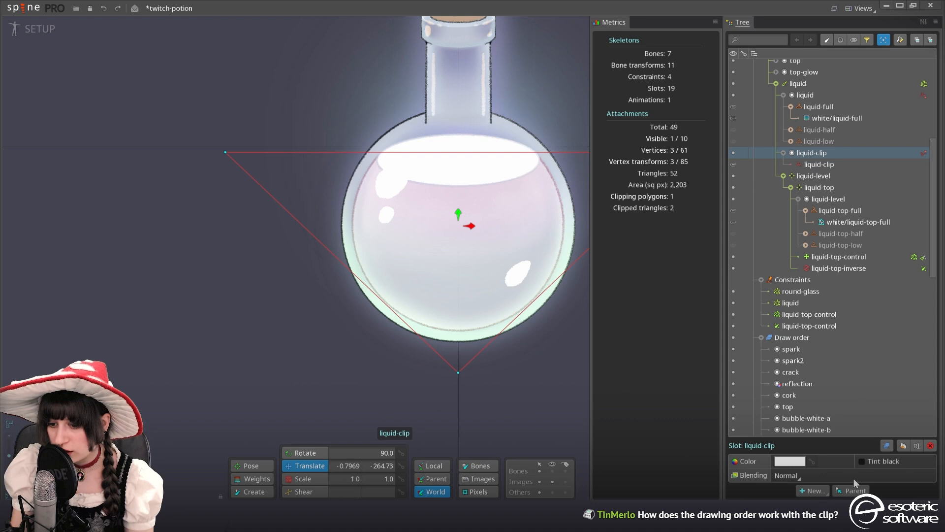
left_click(887, 446)
scroll(794, 347, "down", 1)
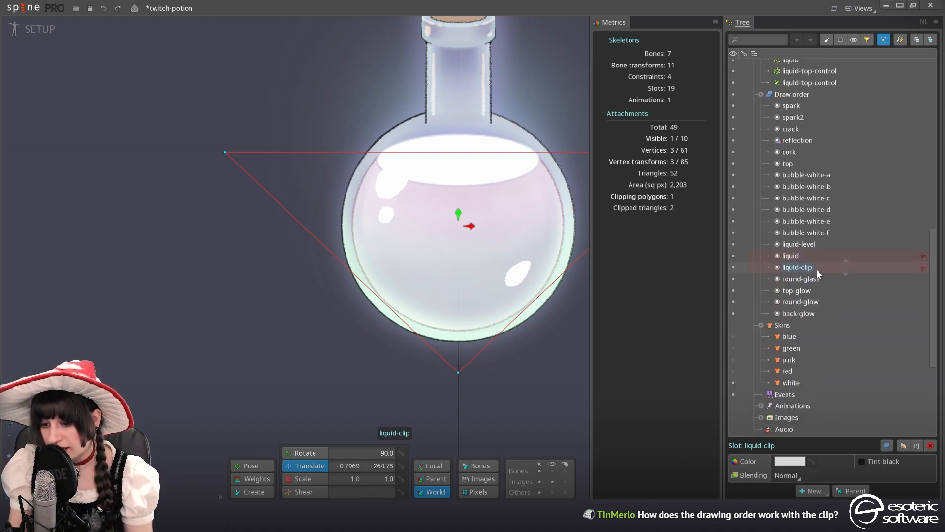
left_click(835, 256)
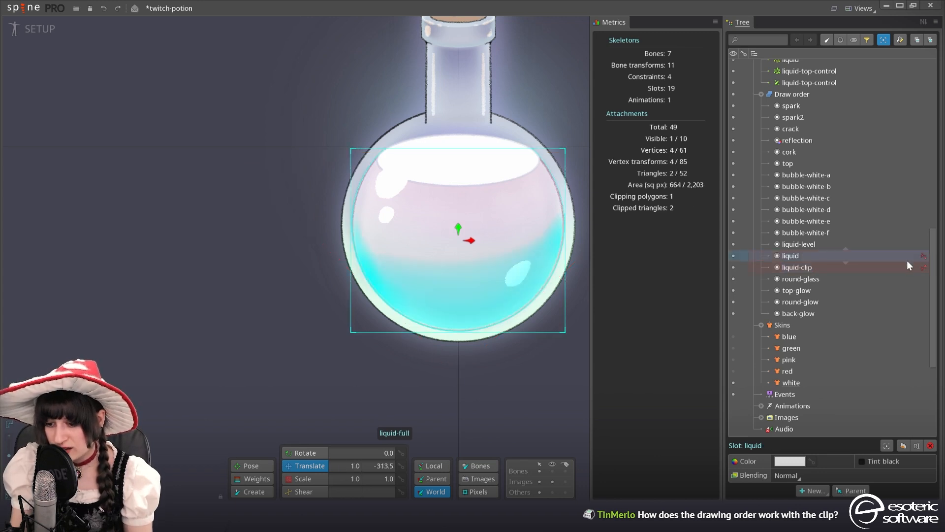
mouse_move(902, 254)
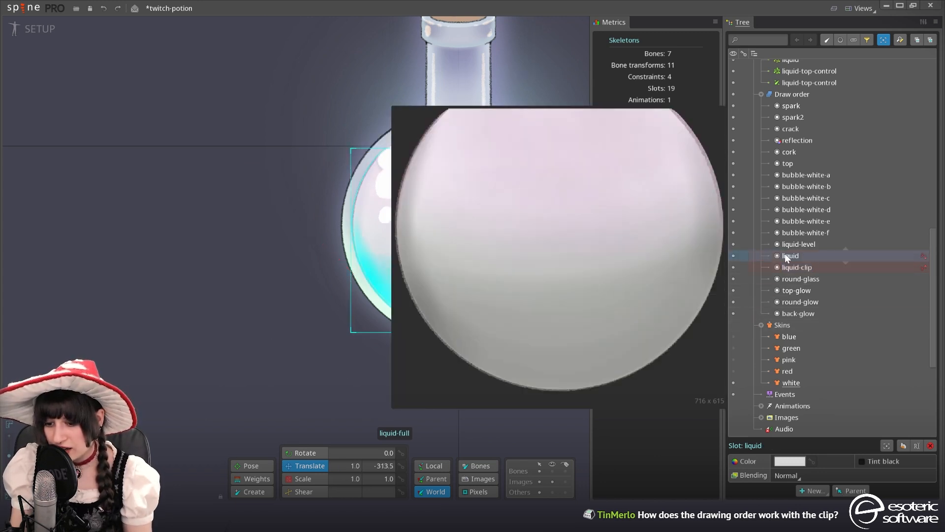
scroll(419, 338, "down", 3)
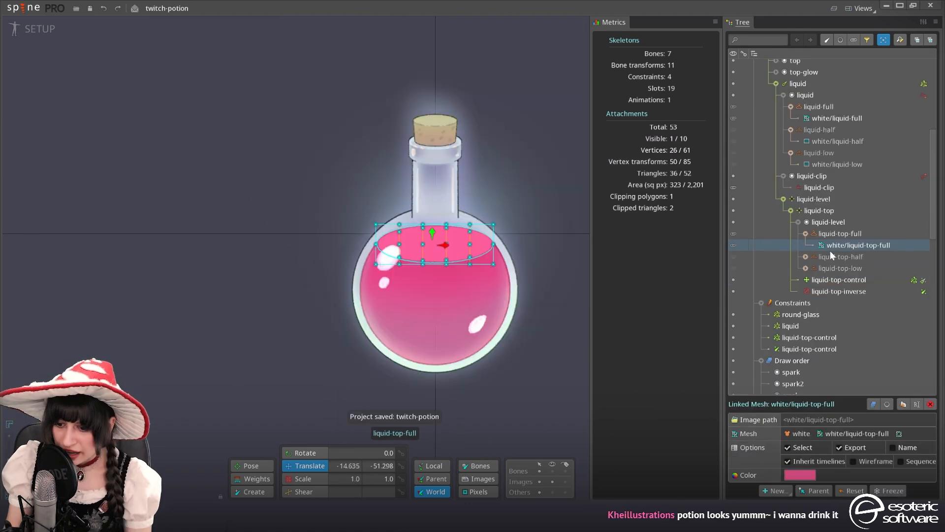
Bind the liquid-clip clipping attachment to the liquid and liquid-top bones
left_click(836, 279)
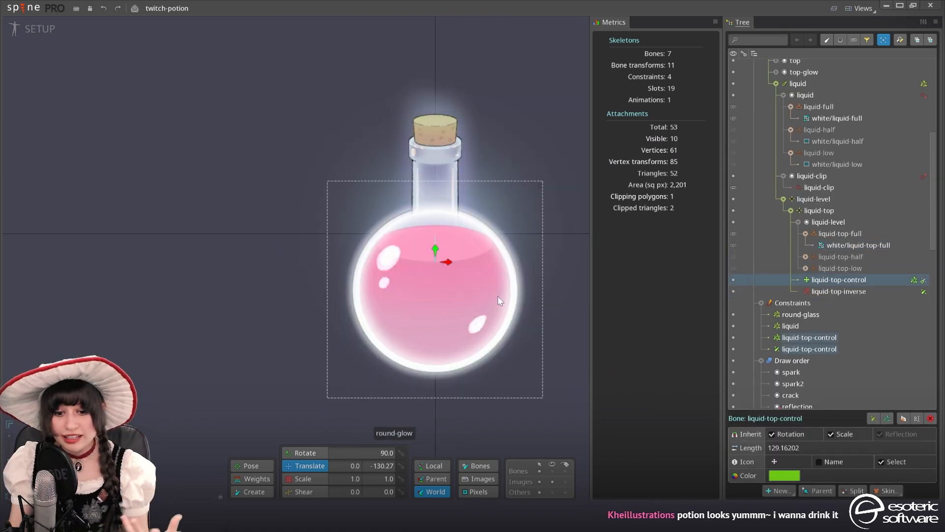
left_click(847, 189)
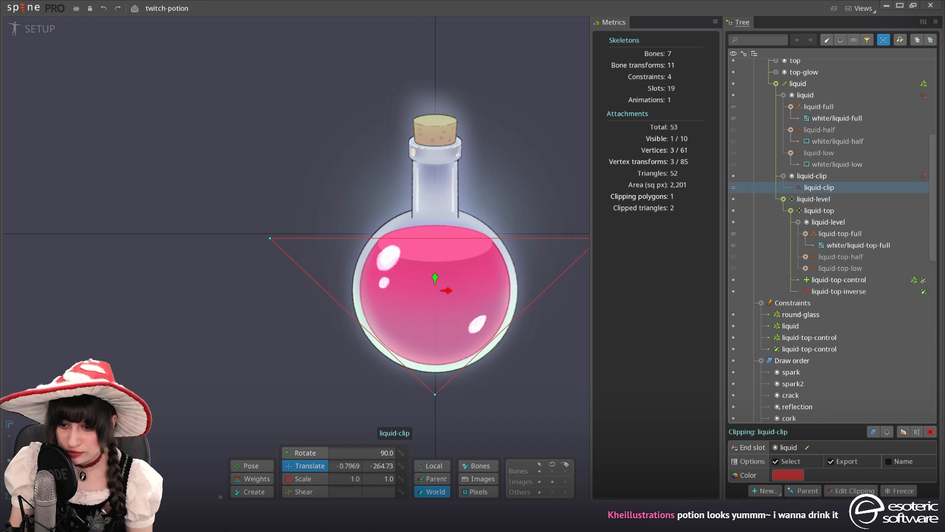
left_click(252, 479)
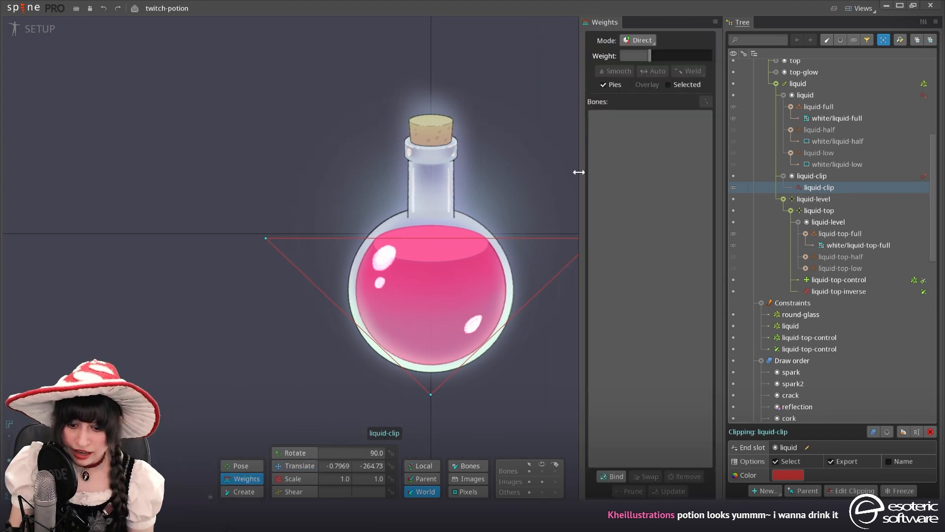
left_click(614, 477)
scroll(443, 320, "up", 3)
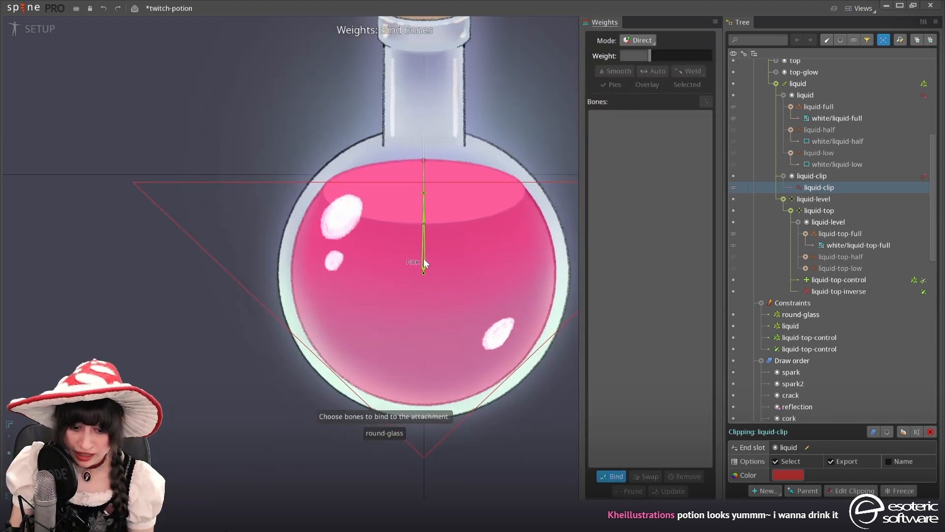
left_click(423, 261)
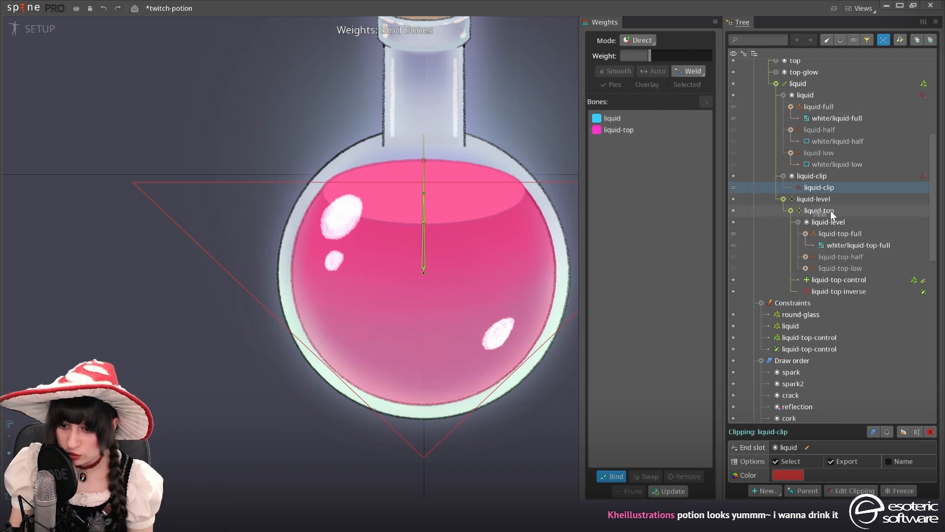
left_click(606, 479)
scroll(417, 327, "down", 4)
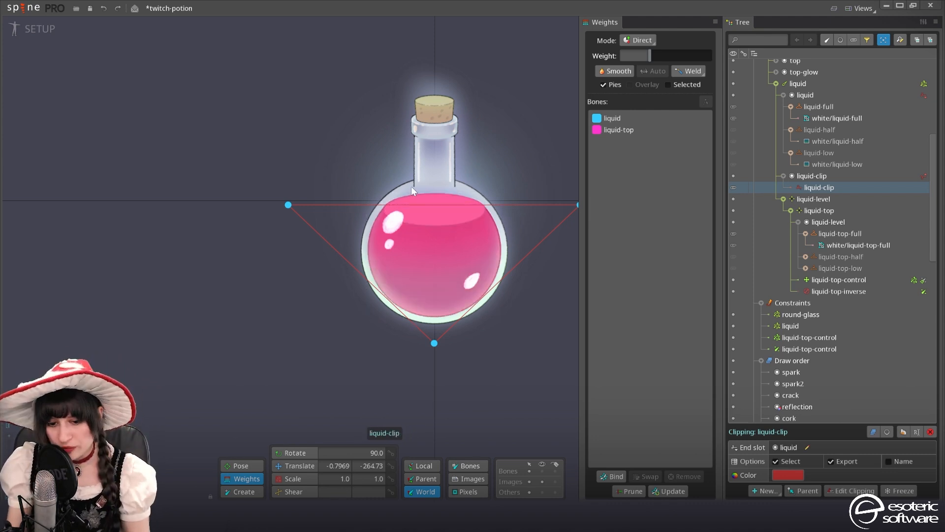
scroll(415, 200, "down", 3)
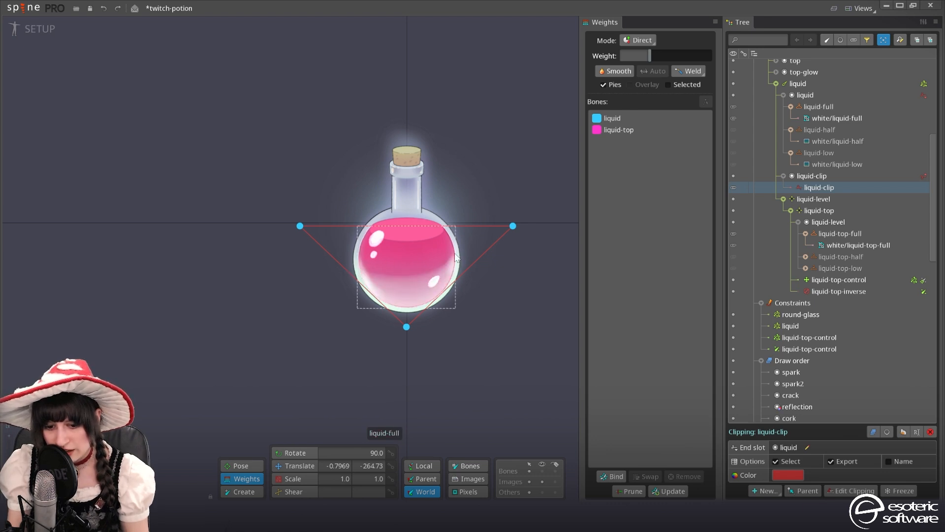
scroll(487, 278, "down", 1)
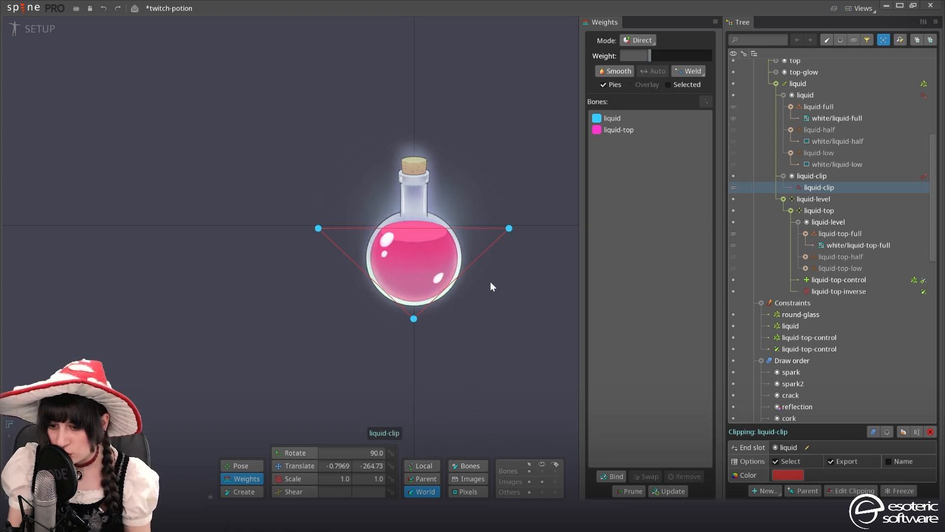
Rename the liquid-top bone as liquid-top-scale
left_click(838, 213)
double_click(825, 209)
key("End")
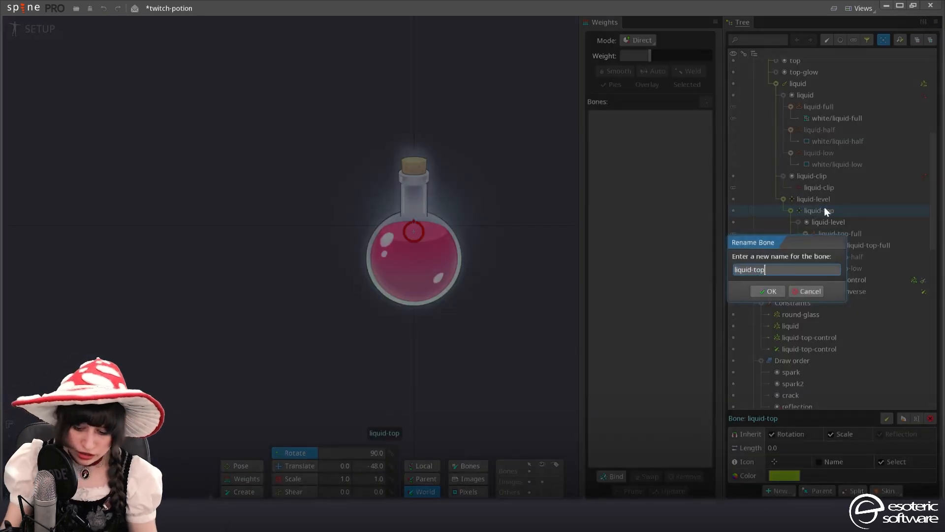
type("-scale")
key("Return")
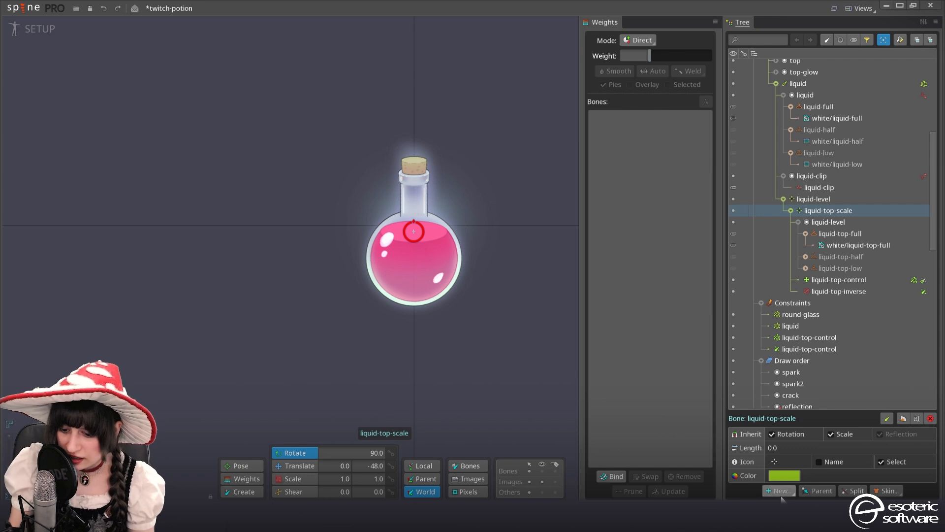
Create a new bone named liquid-top and place it between liquid-level and liquid-top-scale in the hierarchy
left_click(781, 492)
left_click(794, 353)
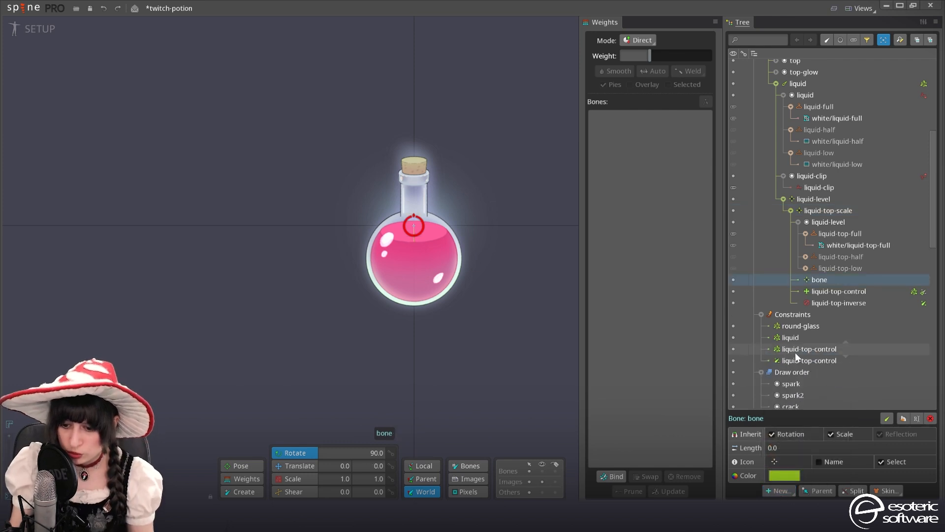
double_click(814, 277)
type("liqu")
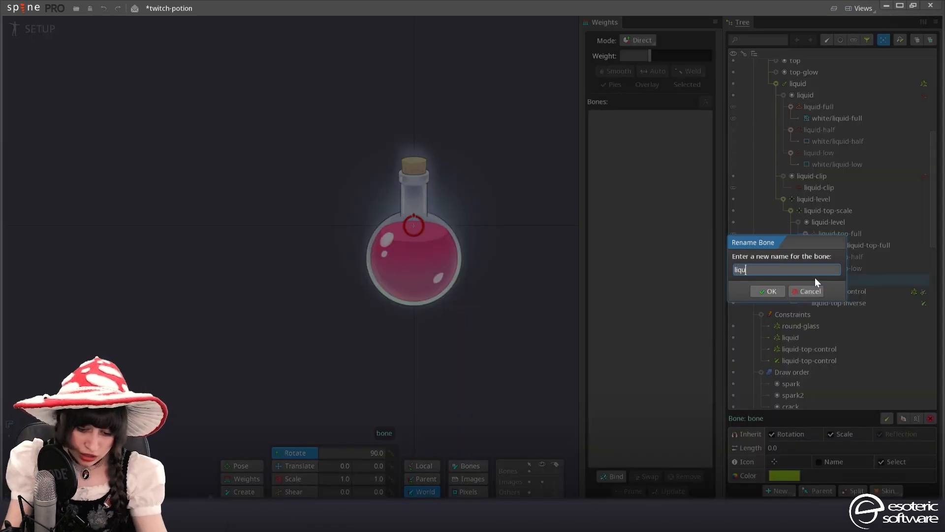
type("id-top")
key("Return")
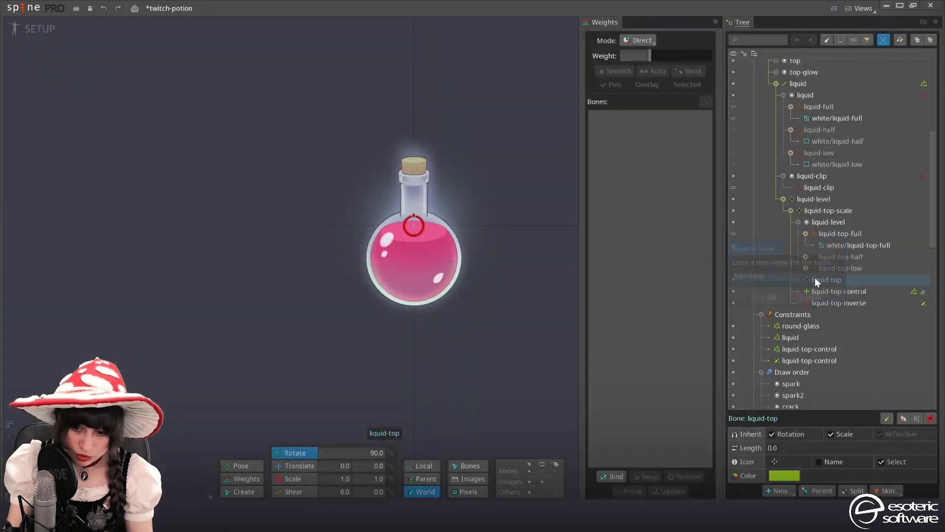
left_click_drag(822, 269, 828, 208)
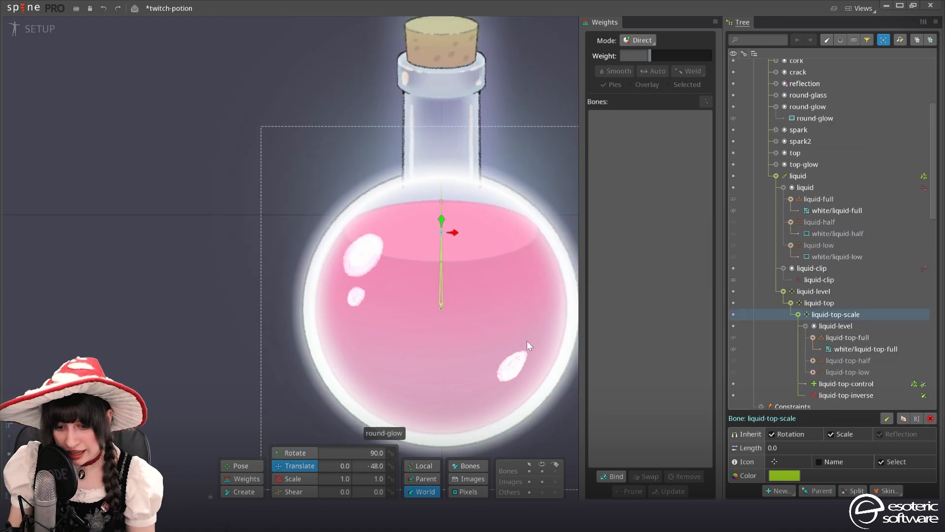
Bind liquid-clip to the new liquid-top bone and remove liquid-top-scale from its weights
left_click(828, 279)
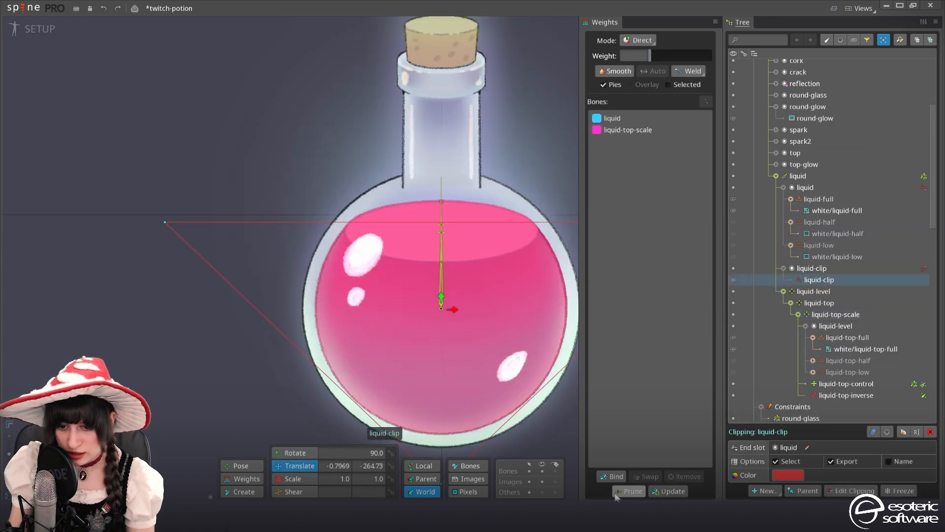
left_click(613, 477)
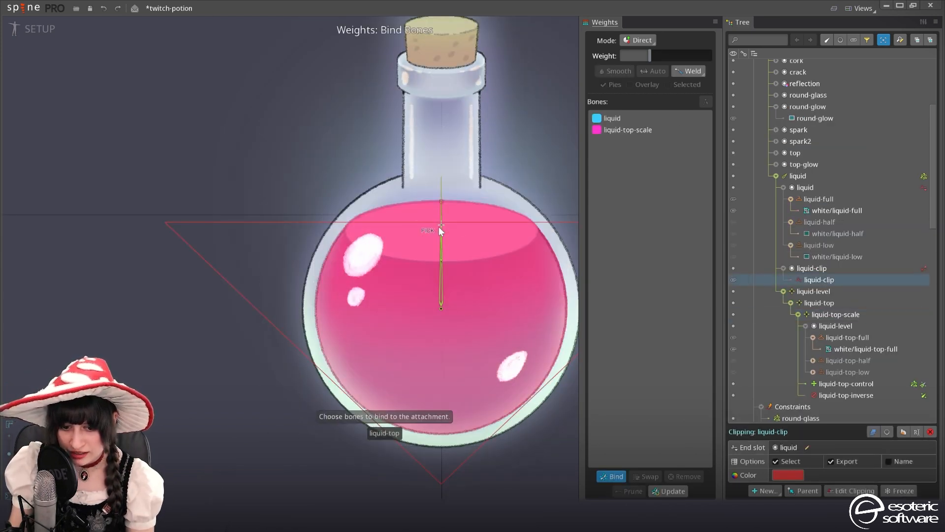
left_click(440, 227)
left_click(633, 129)
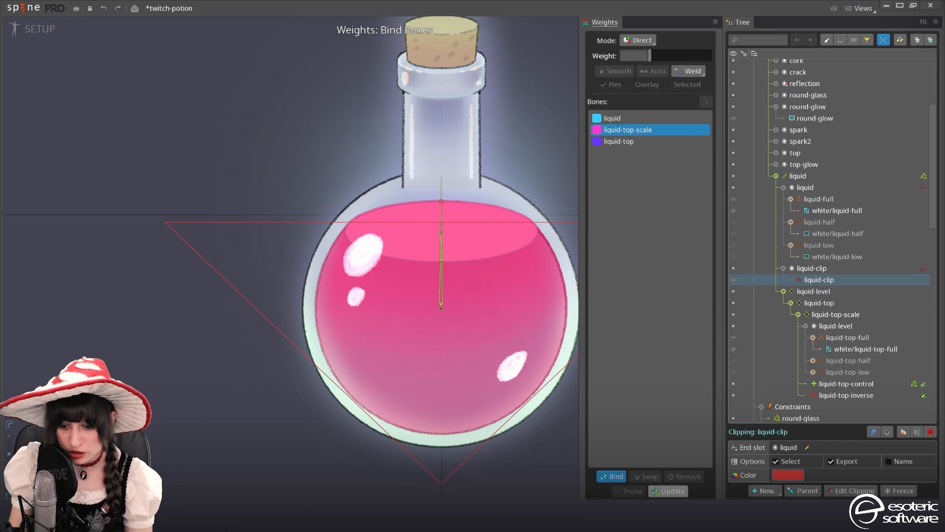
left_click(612, 477)
left_click(672, 477)
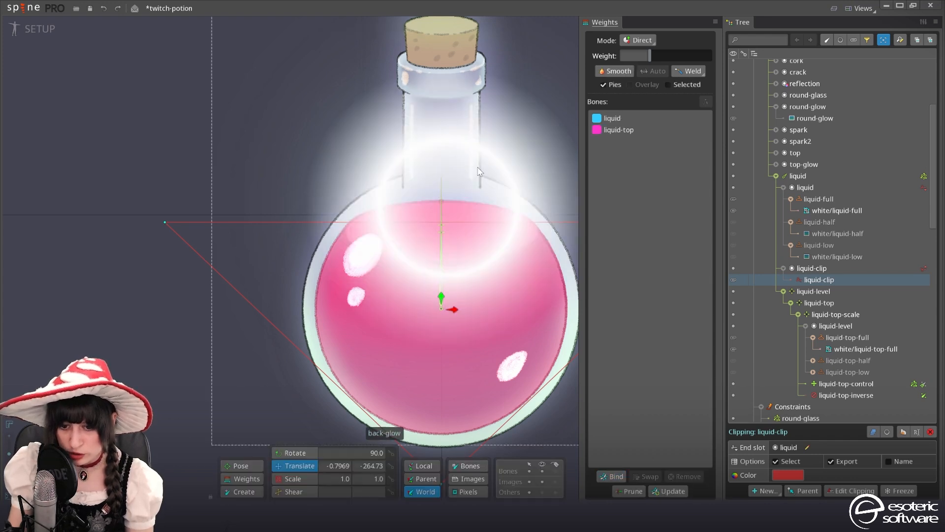
scroll(473, 192, "down", 1)
scroll(473, 192, "down", 3)
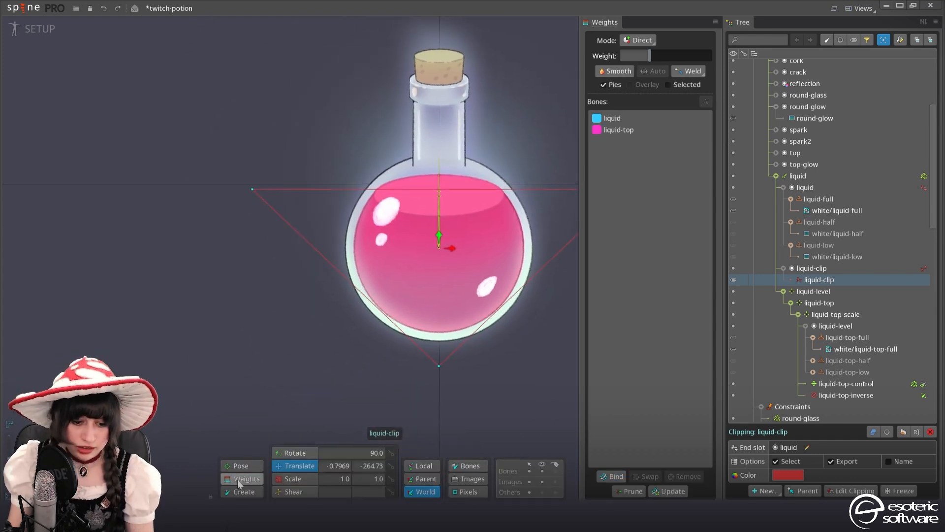
Weight the two upper vertices of liquid-clip 100% to the liquid-top bone
left_click(238, 479)
scroll(305, 404, "down", 2)
left_click_drag(341, 353, 396, 414)
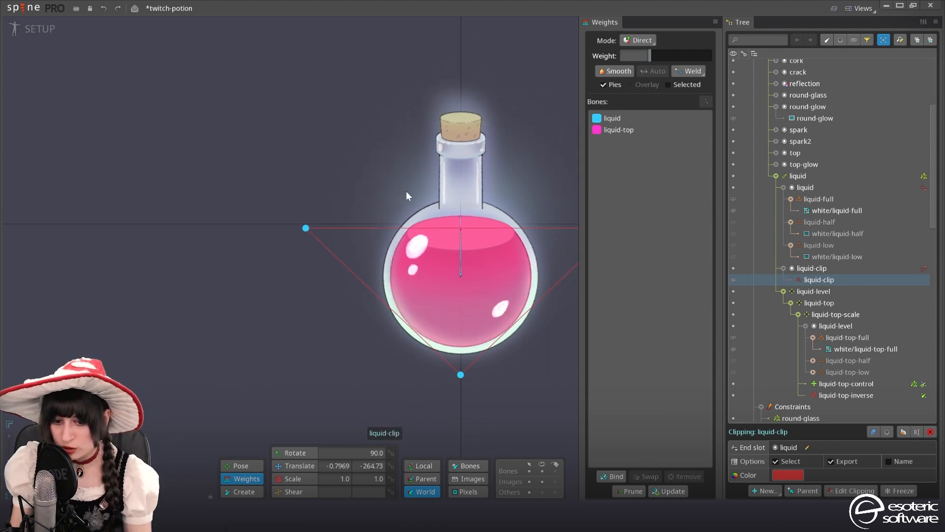
scroll(335, 248, "down", 2)
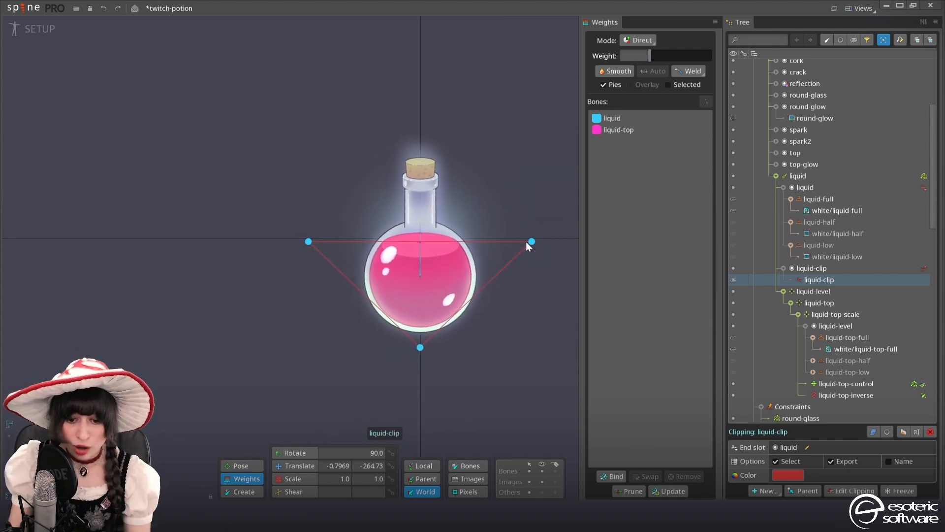
left_click_drag(560, 218, 313, 250)
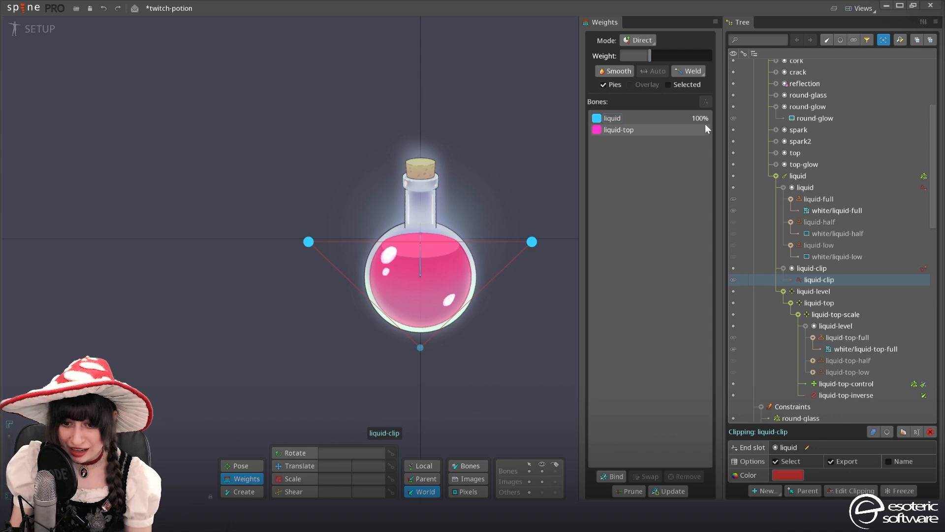
left_click(632, 129)
left_click_drag(670, 56, 711, 56)
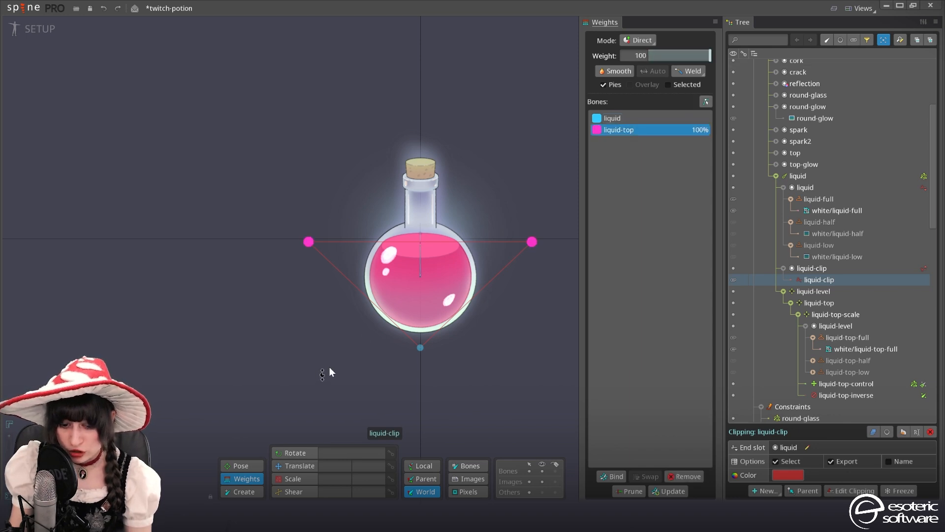
left_click(306, 352)
In Animate mode, translate the liquid-top bone up and down at frame 15, leaving it lowered at about Y -234.83
left_click(30, 30)
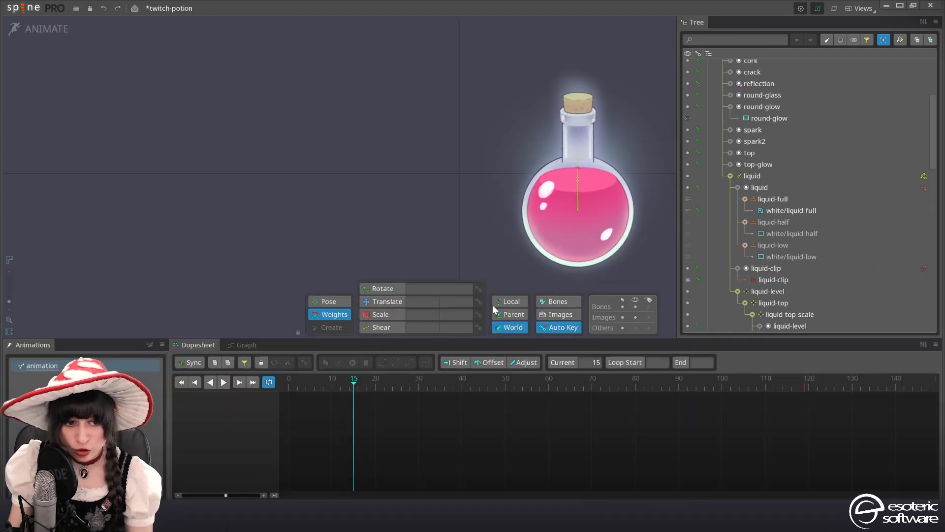
scroll(576, 197, "up", 4)
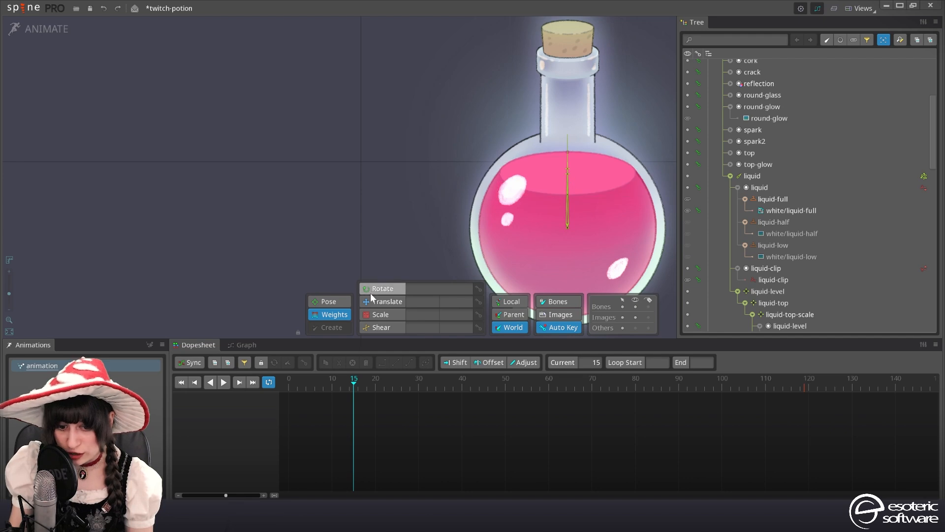
left_click(382, 302)
left_click(568, 219)
left_click(566, 173)
key("Escape")
left_click(567, 173)
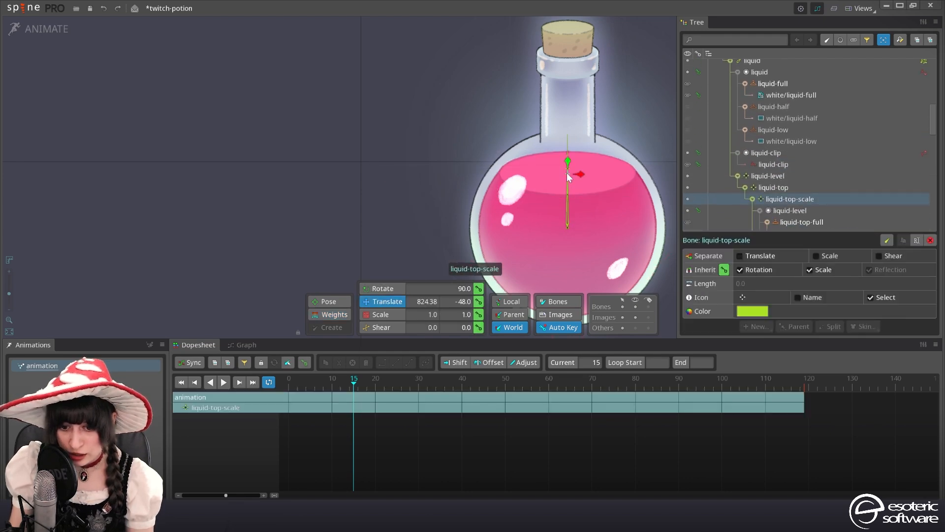
left_click(775, 168)
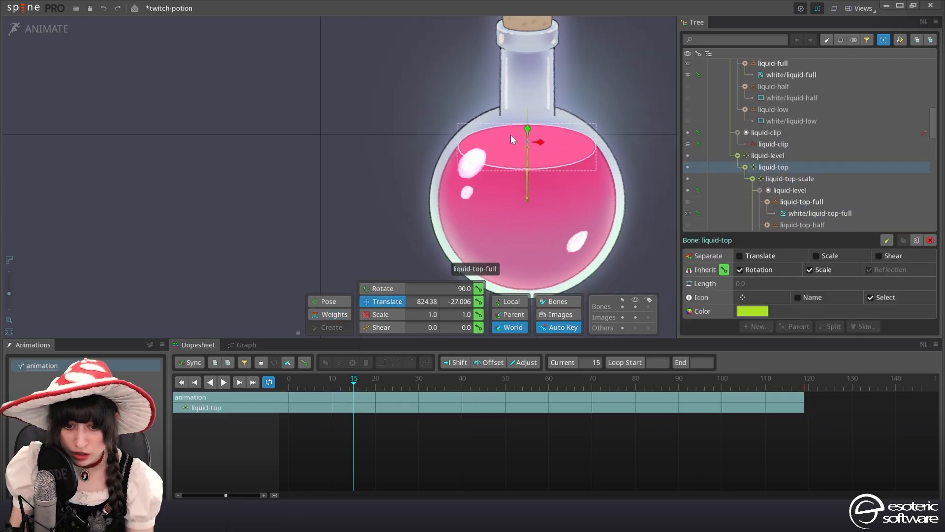
left_click_drag(530, 132, 472, 125)
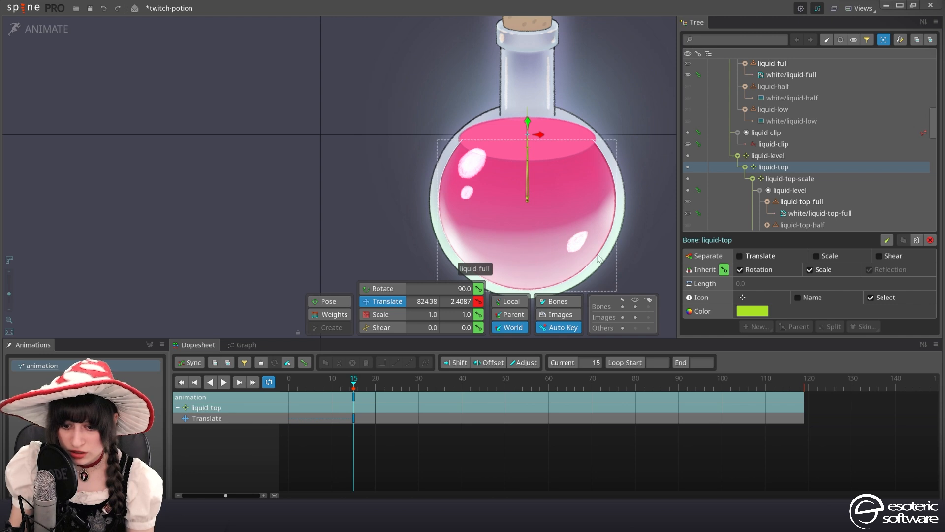
scroll(597, 255, "down", 2)
left_click_drag(581, 283, 532, 259)
left_click_drag(516, 131, 438, 164)
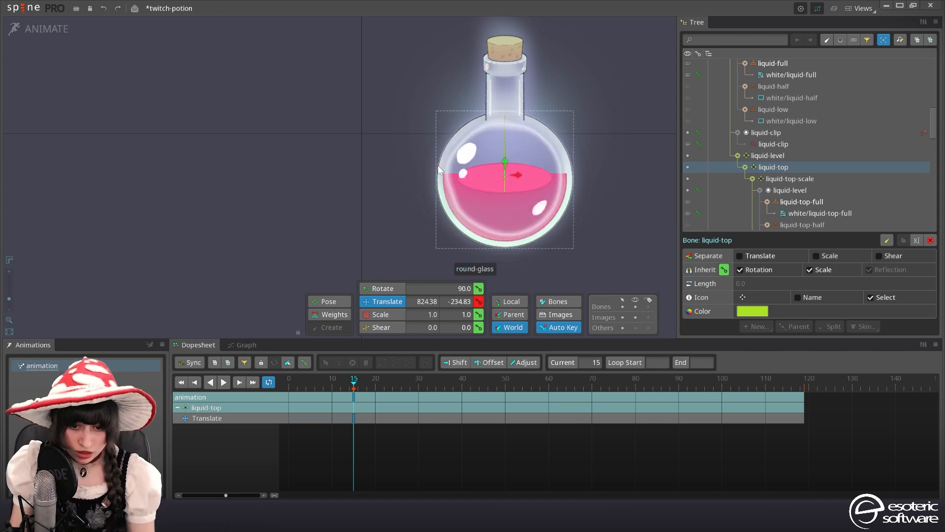
Undo the last translation of liquid-top and lower the bone to about Y -258.13 at frame 15
key("ctrl+z")
left_click_drag(522, 119, 498, 167)
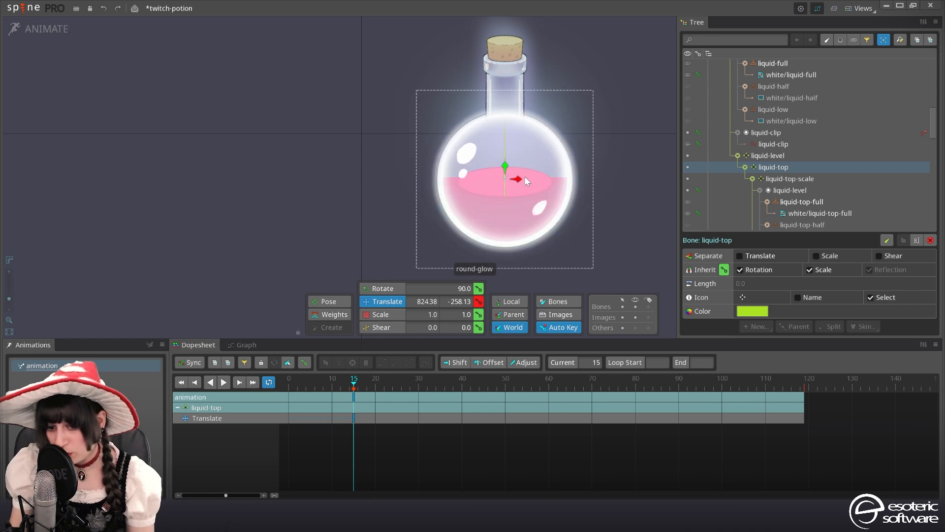
left_click_drag(313, 214, 377, 206)
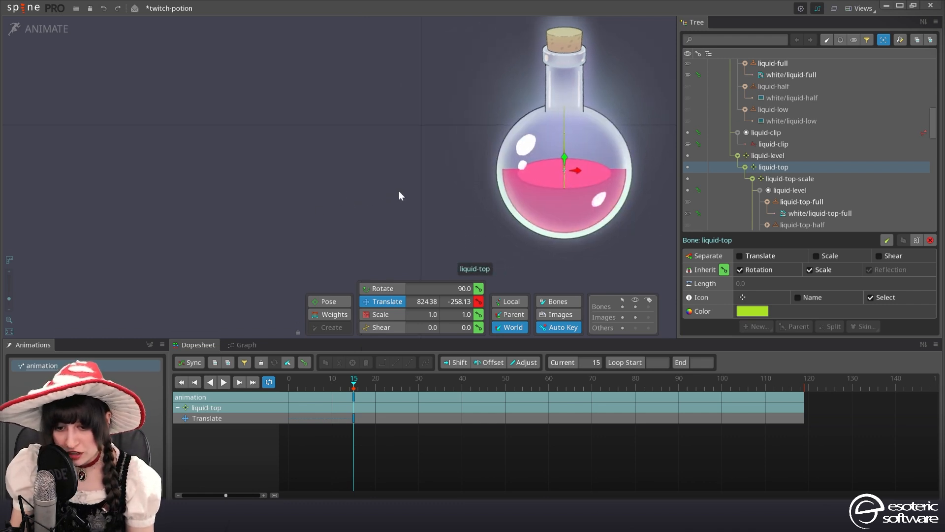
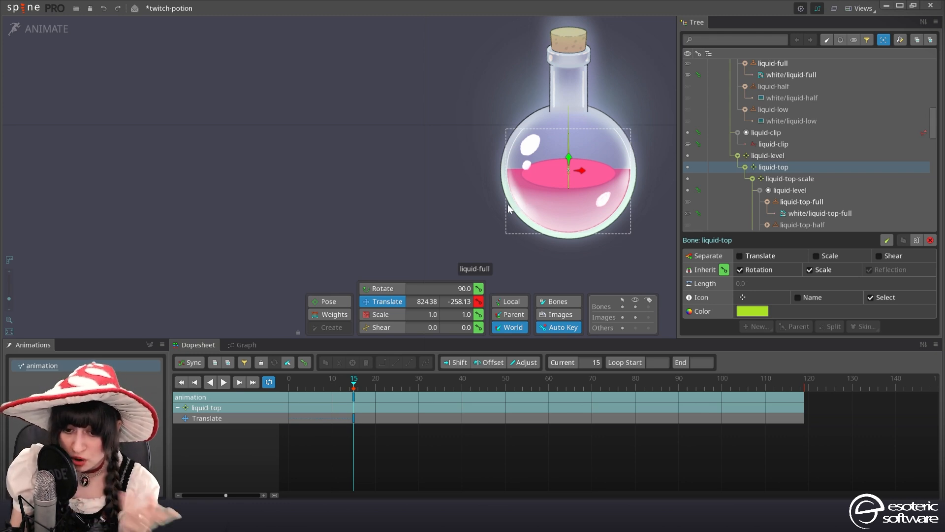
scroll(429, 200, "up", 3)
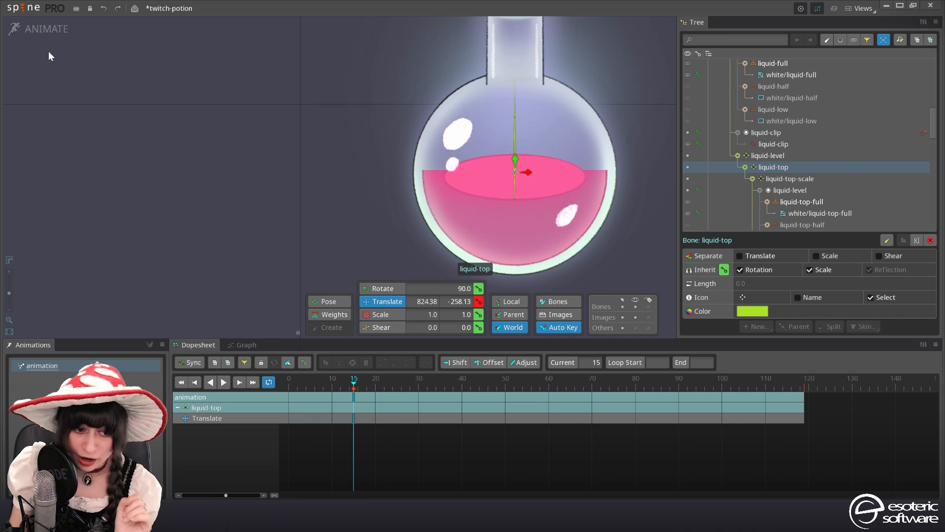
Create a new animation named liquid-level-changing
key("ctrl+n")
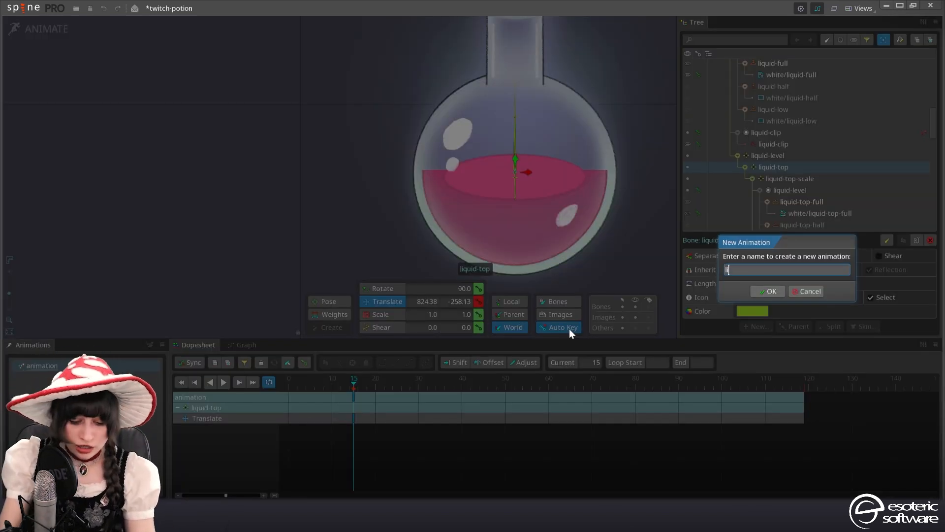
type("liquid-level-changing")
key("Return")
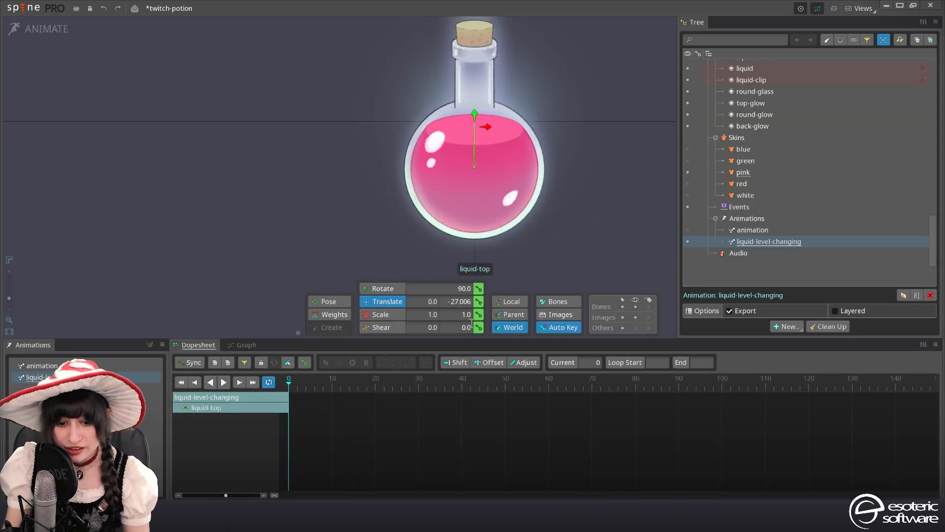
Key liquid-top's translation at frame 0, and at frame 30 lower it near the flask's base, to about Y -535.45
left_click(479, 302)
left_click_drag(391, 385, 415, 383)
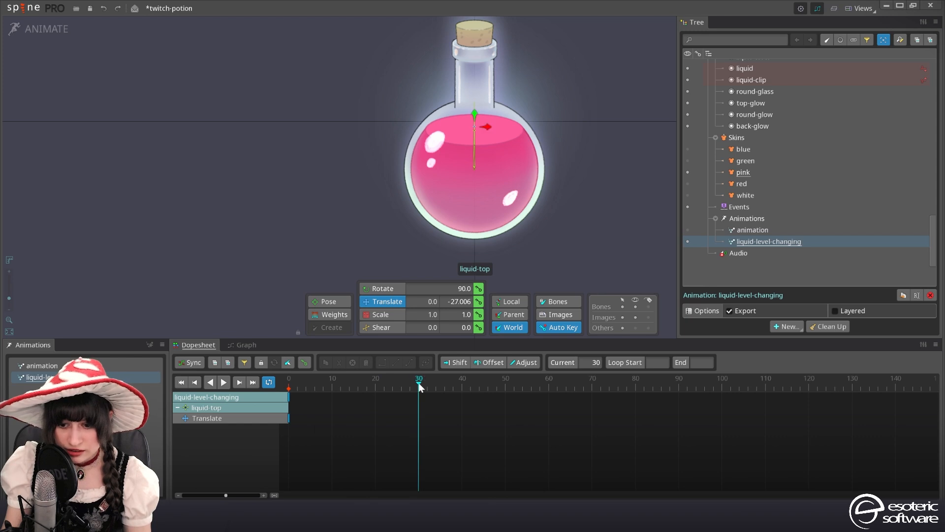
left_click_drag(474, 117, 463, 203)
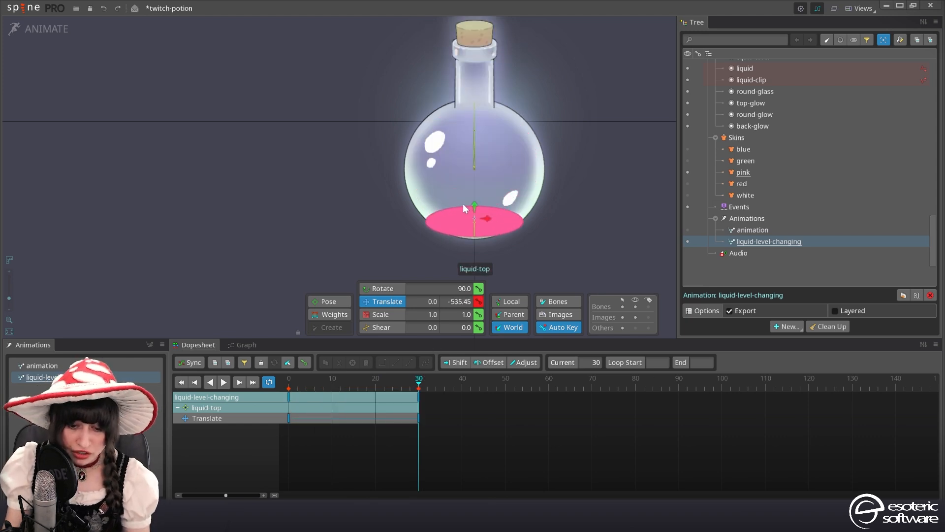
Copy the lowered liquid-top key from frame 30 to frame 40
left_click(418, 406)
key("ctrl+c")
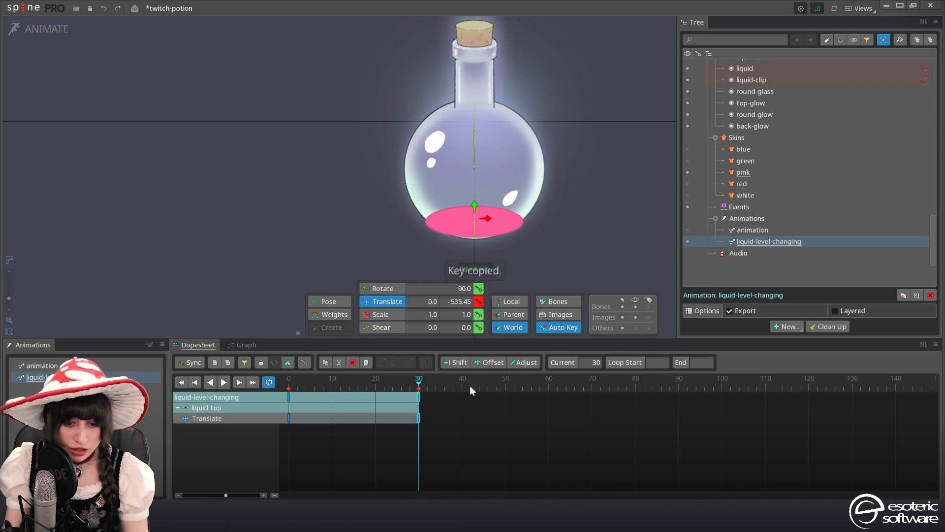
left_click(467, 387)
key("ctrl+v")
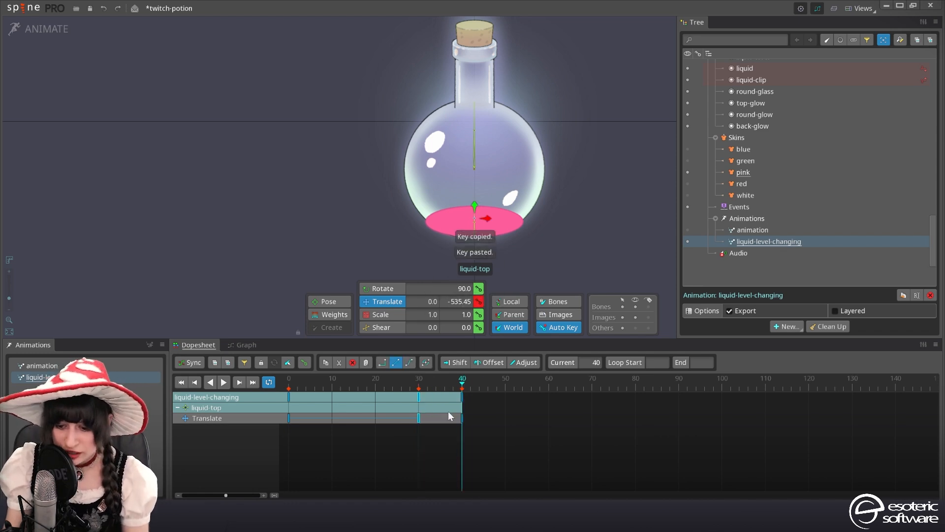
Copy liquid-top's full-level key from frame 0 to frames 70 and 80
left_click(289, 397)
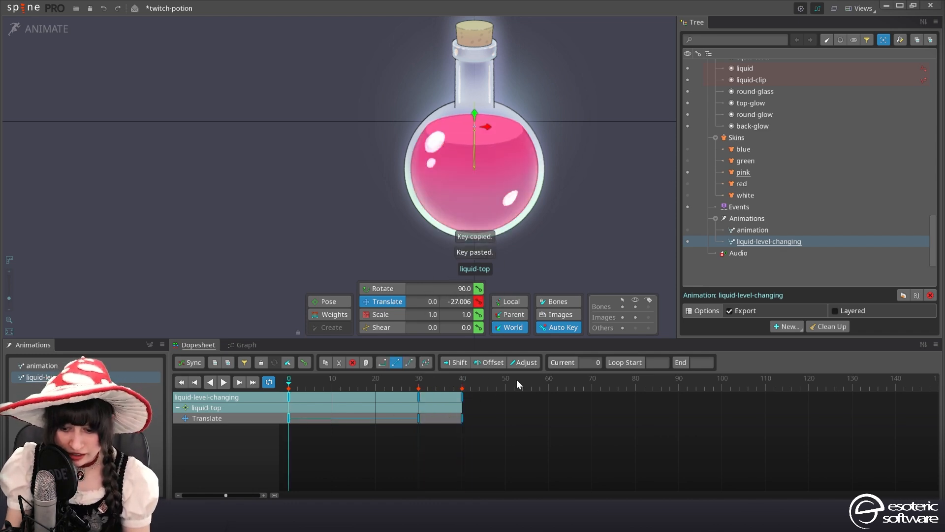
left_click_drag(623, 379, 592, 399)
key("ctrl+v")
key("ctrl+c")
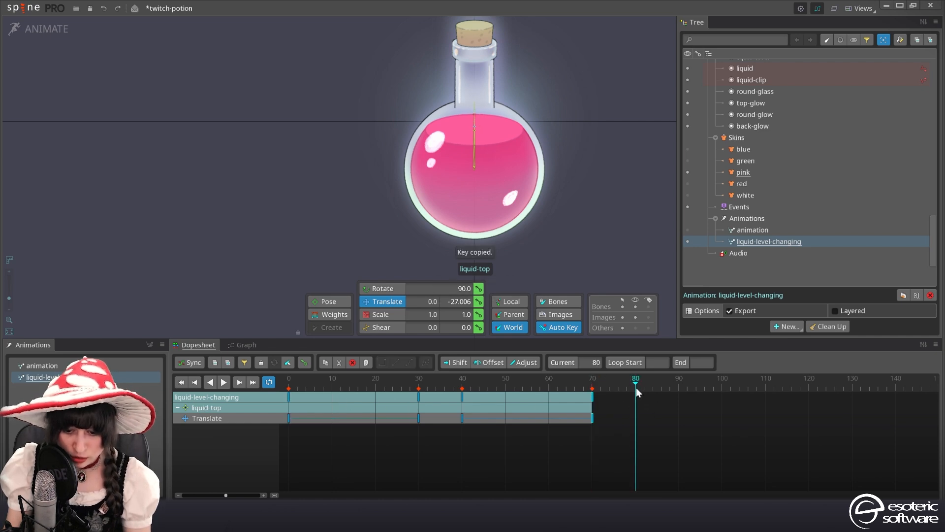
key("ctrl+v")
Play the animation and inspect the width of the liquid surface around frame 10
left_click(275, 382)
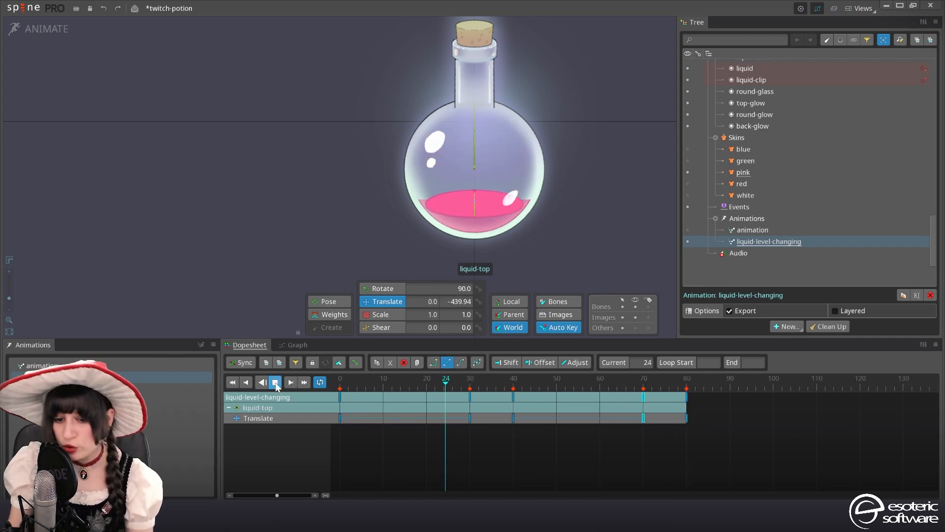
left_click(384, 394)
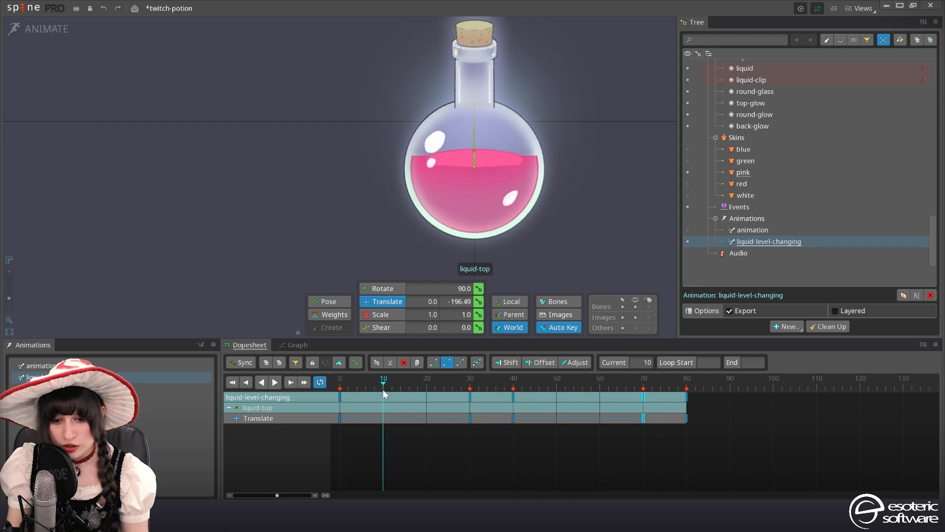
left_click_drag(383, 394, 382, 421)
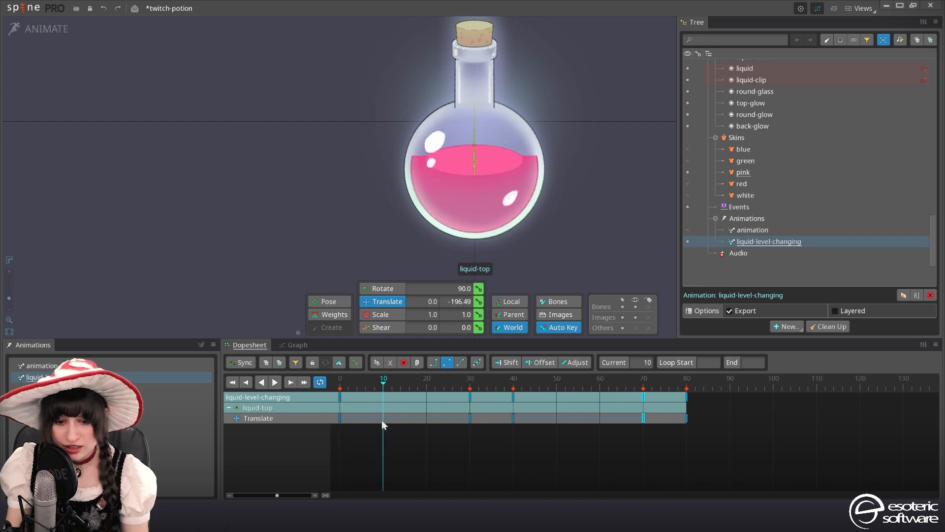
Key the liquid-top-scale bone's scale at 1.0 on frames 0 and 70
scroll(775, 226, "up", 6)
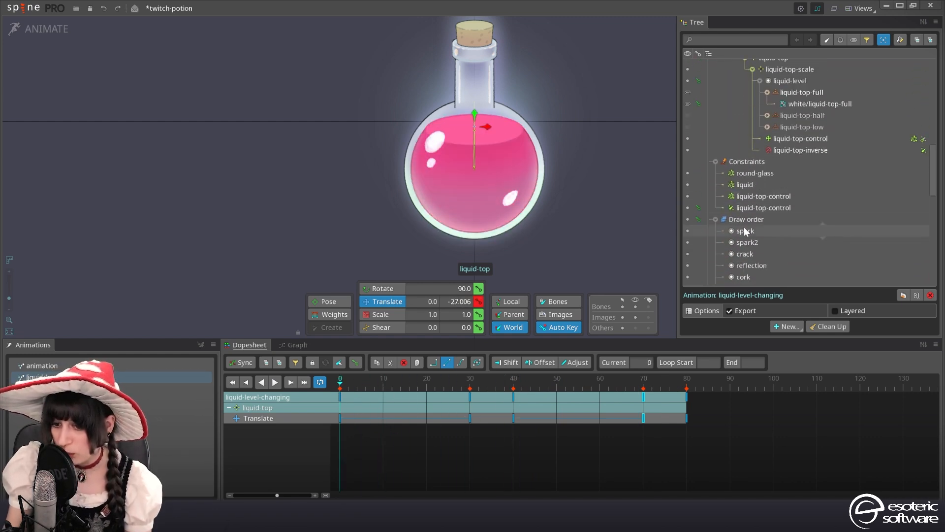
scroll(749, 217, "up", 3)
left_click(793, 138)
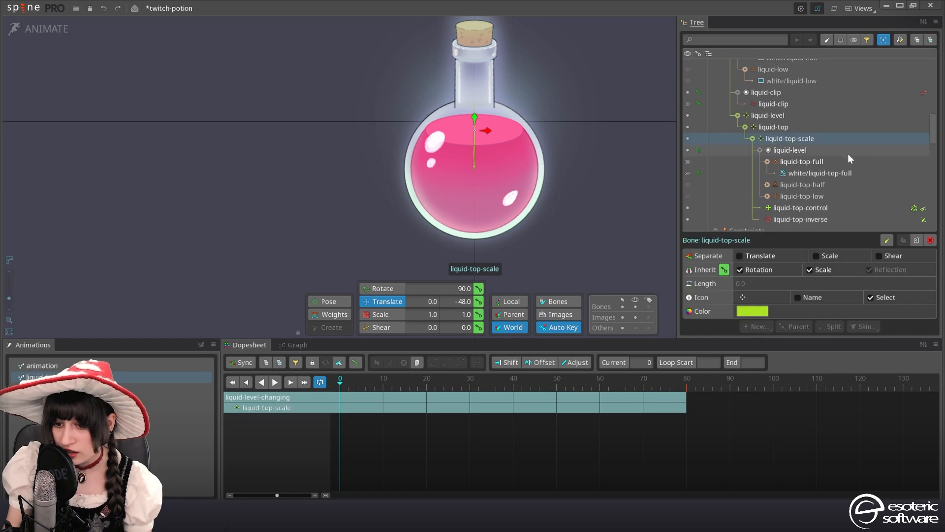
left_click(483, 315)
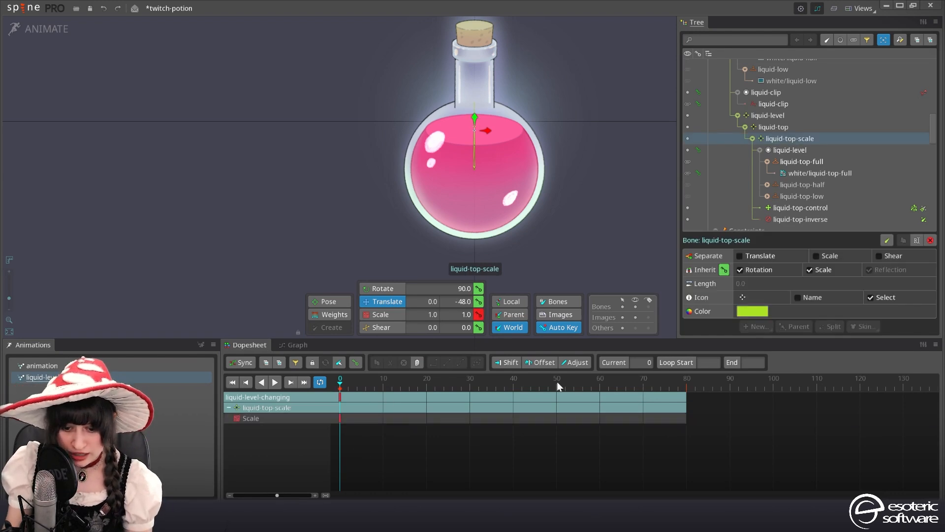
left_click_drag(636, 383, 660, 388)
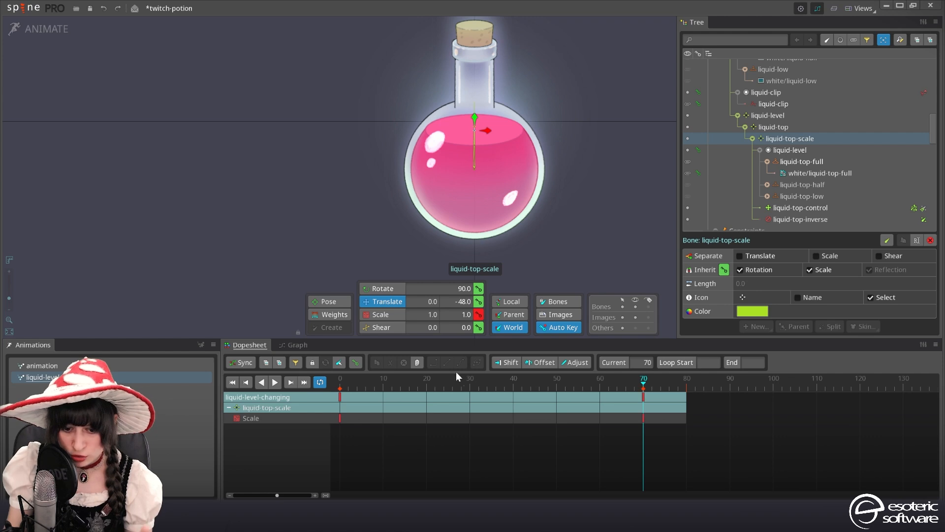
At frame 15, scale liquid-top-scale to about 1.304 to fit the glass width and raise it to about Y -289.92
left_click_drag(360, 384, 384, 391)
left_click_drag(385, 388, 406, 385)
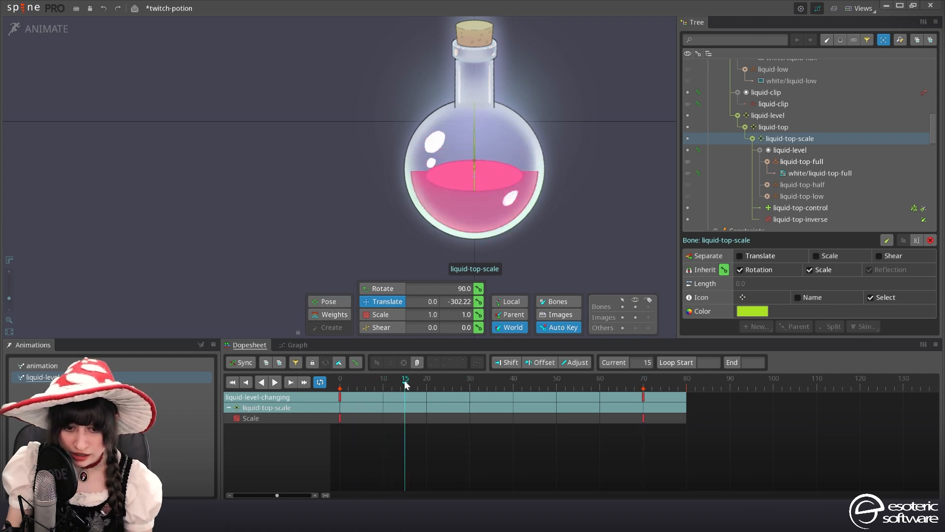
left_click(385, 315)
left_click_drag(621, 242, 608, 256)
left_click(379, 305)
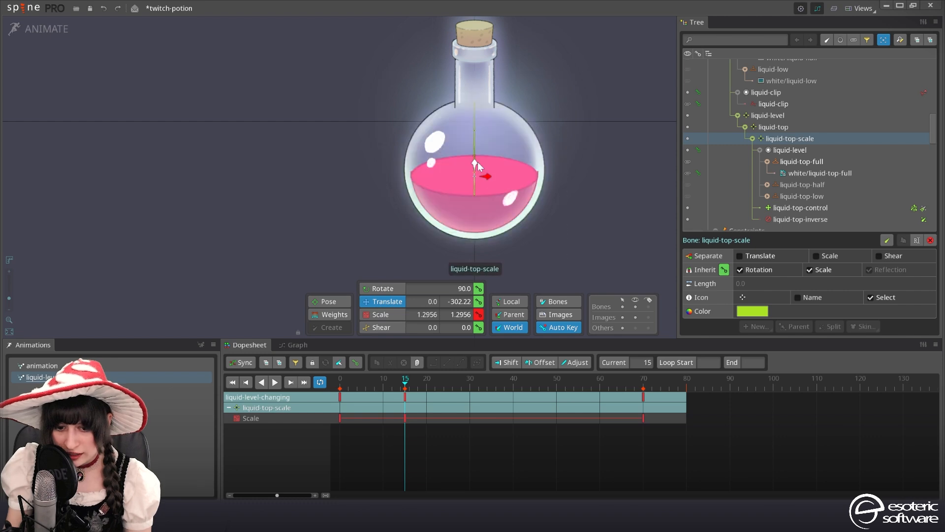
left_click_drag(478, 162, 472, 159)
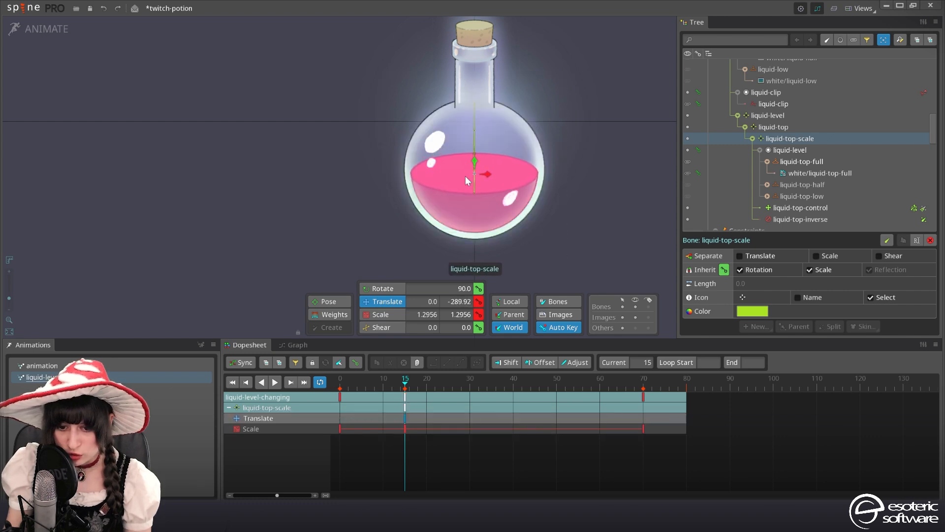
left_click(384, 315)
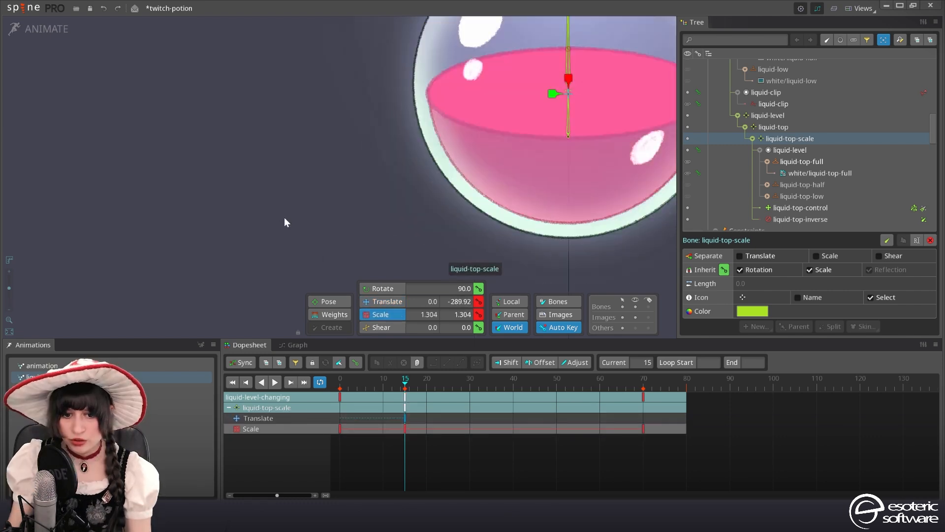
Key liquid-top-scale's translation at frame 0
scroll(367, 190, "down", 5)
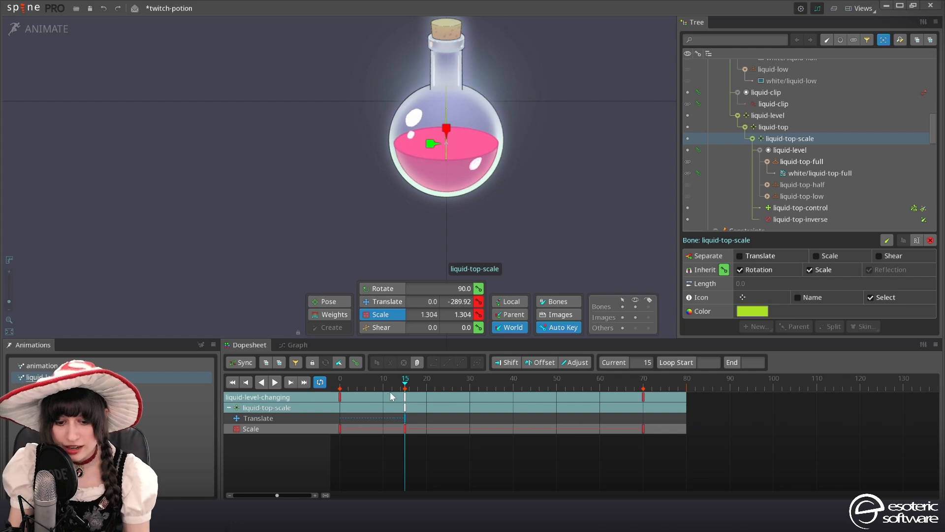
left_click_drag(389, 385, 339, 388)
left_click(479, 302)
left_click(353, 386)
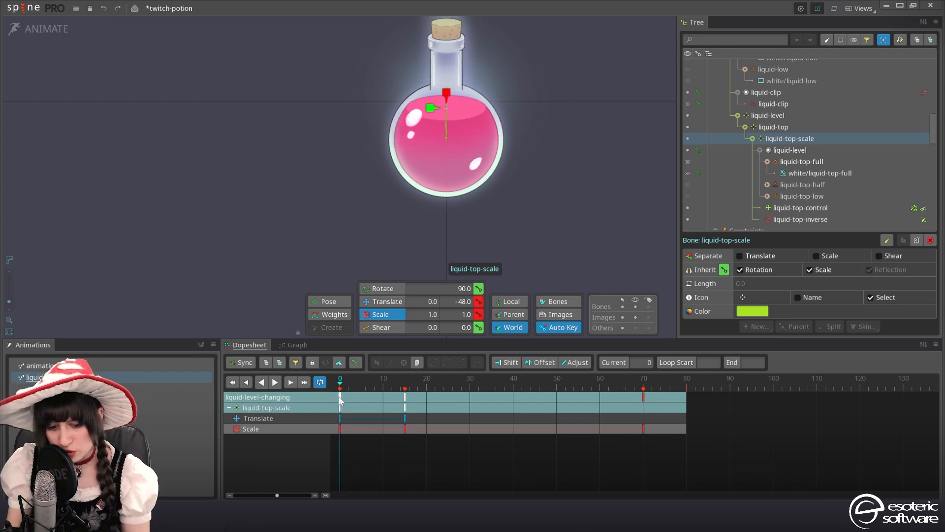
Apply Bezier curves to liquid-top-scale's frame 0 keys and raise the starting handle of the scale curve for faster initial growth
left_click(339, 397)
left_click(458, 363)
left_click(374, 384)
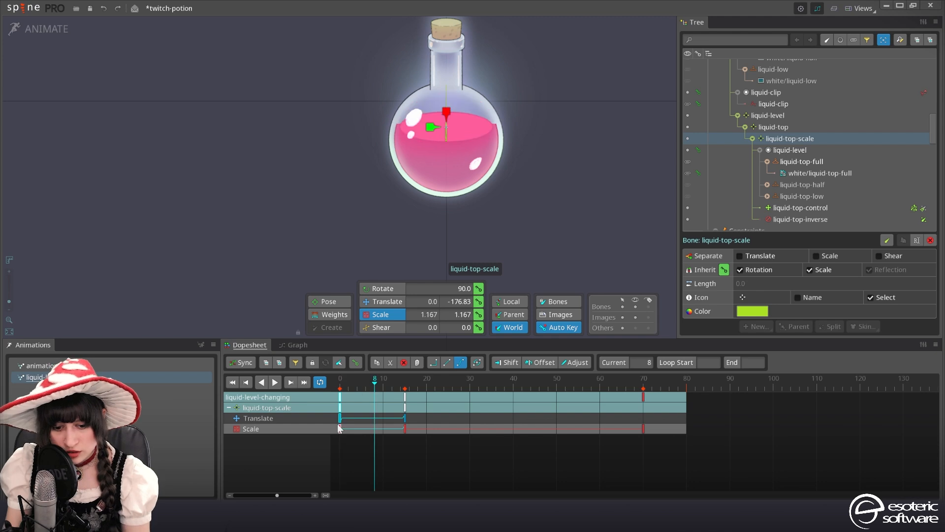
left_click(297, 345)
left_click(397, 380)
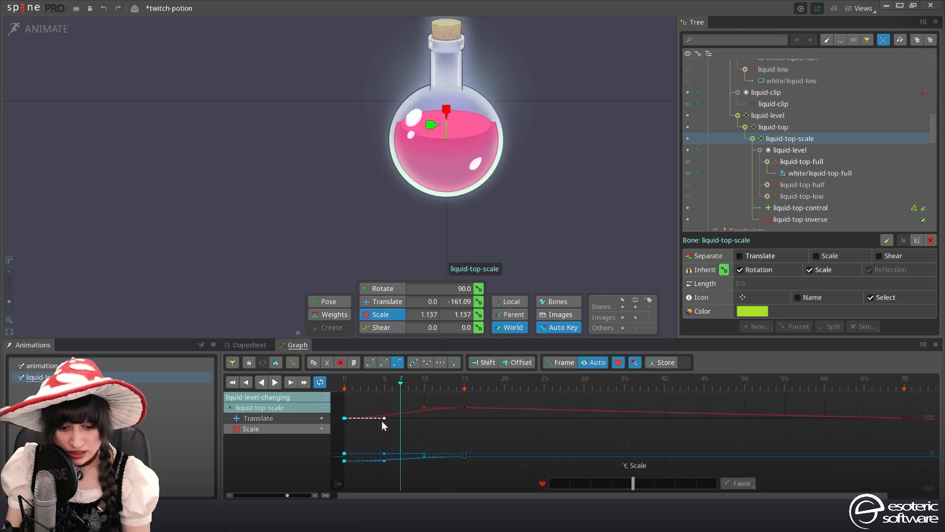
left_click_drag(383, 418, 393, 397)
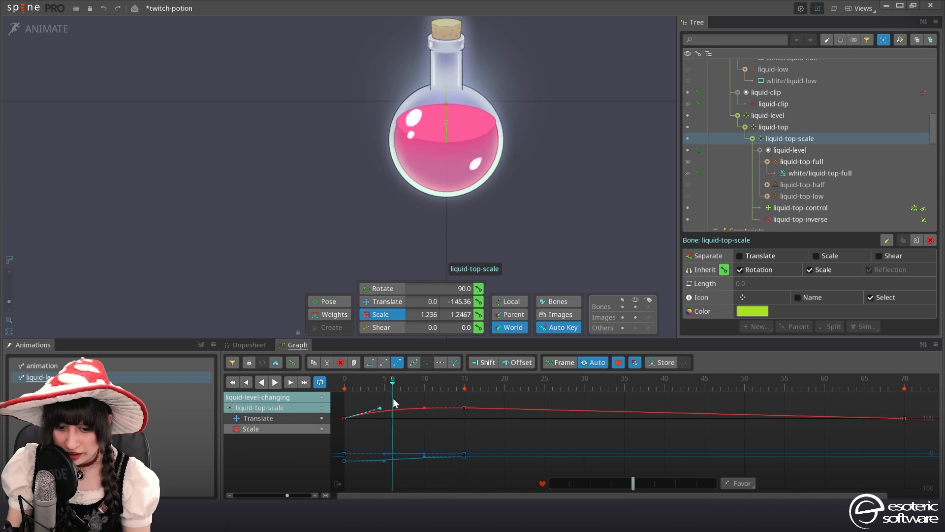
Copy liquid-top-scale's scale key from frame 0 to frame 30 and shrink the scale there to about 0.7287
left_click(250, 345)
mouse_move(470, 380)
left_mouse_down()
mouse_move(473, 370)
mouse_move(462, 384)
mouse_move(474, 385)
left_mouse_up()
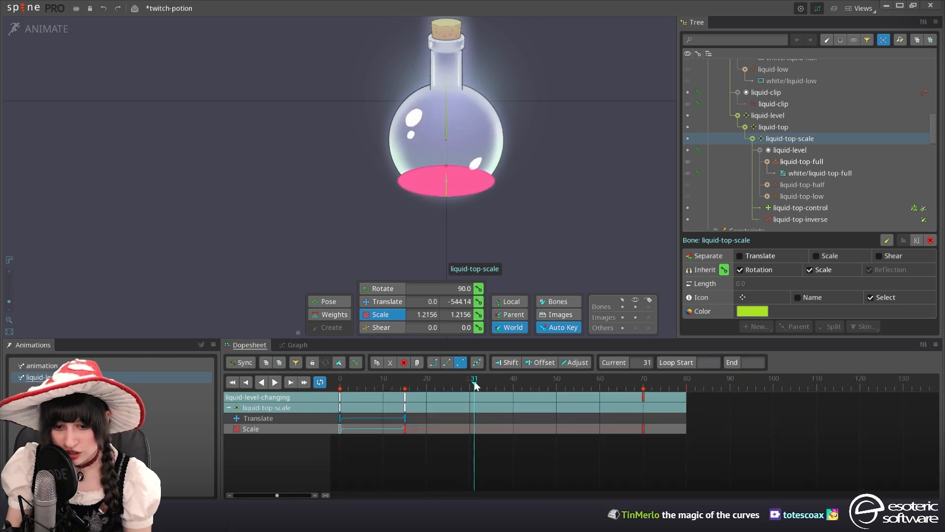
key("Escape")
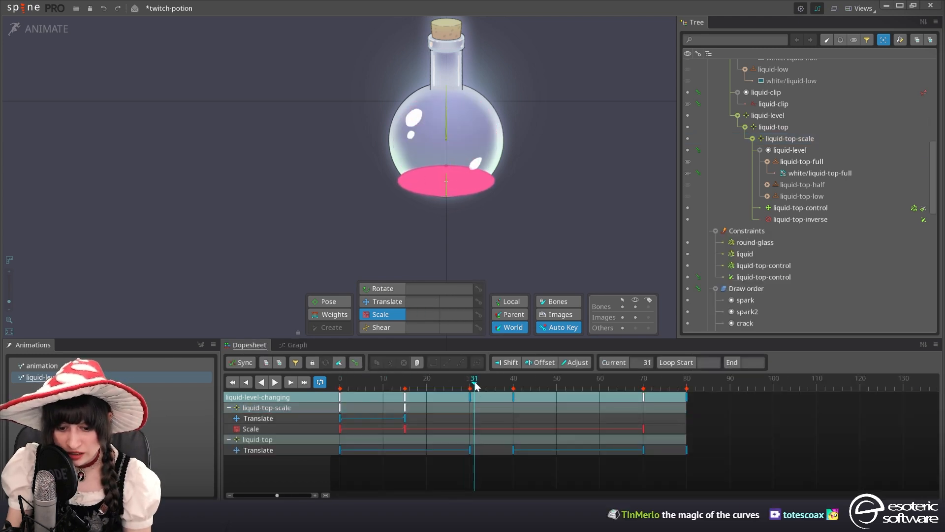
left_click(470, 384)
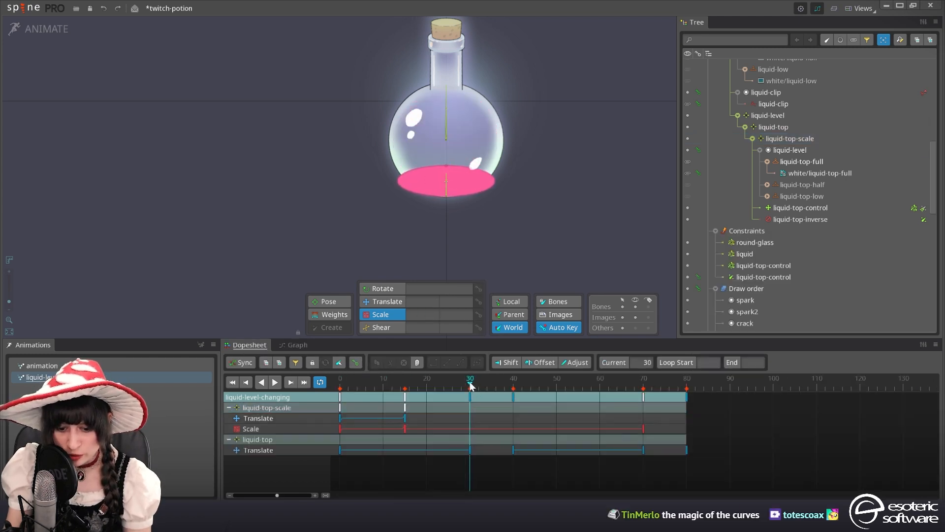
left_click(447, 184)
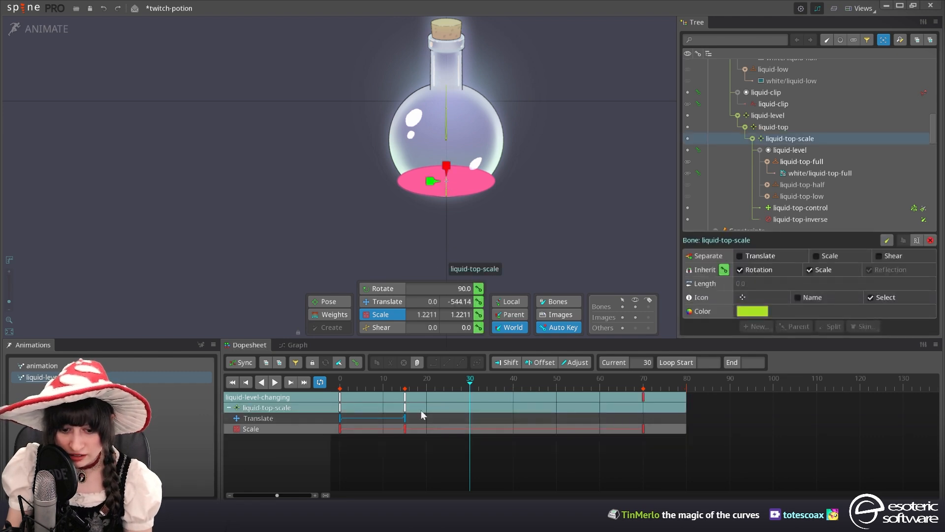
left_click(339, 429)
key("ctrl+c")
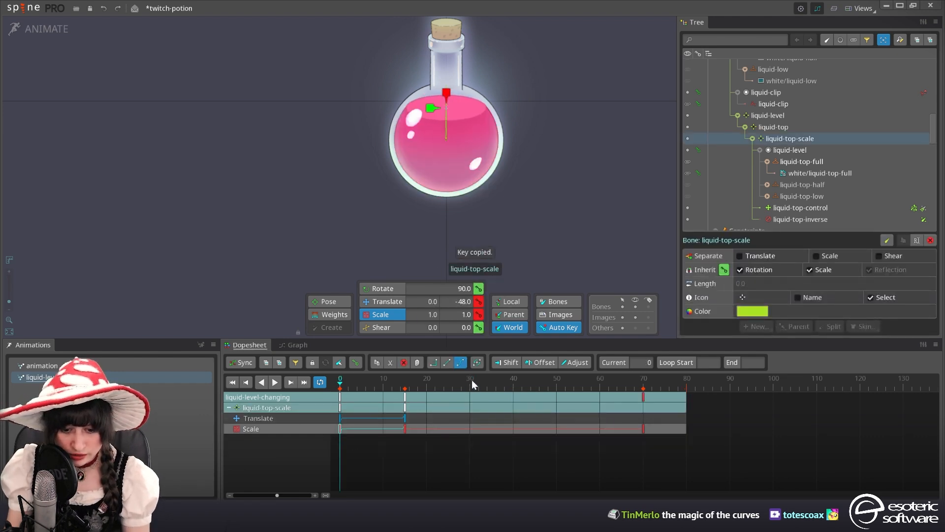
left_click(470, 383)
key("ctrl+v")
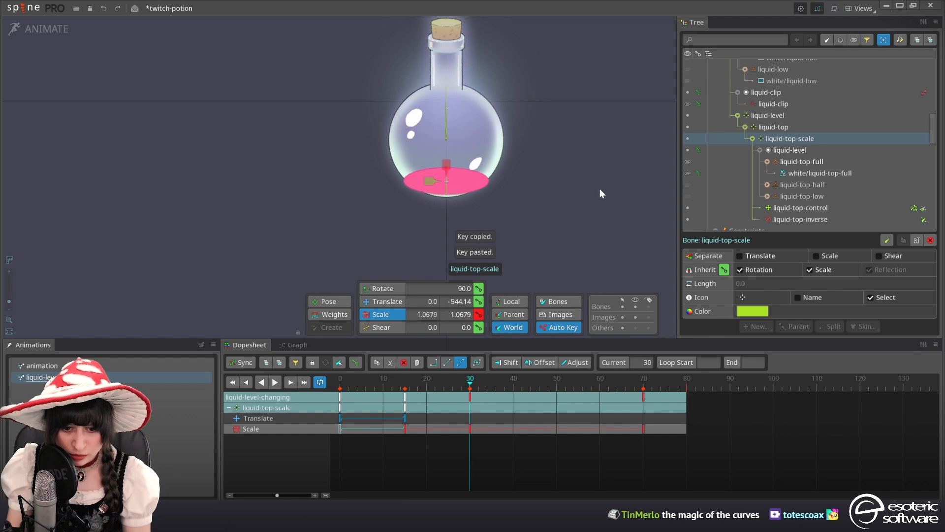
left_click_drag(611, 184, 608, 187)
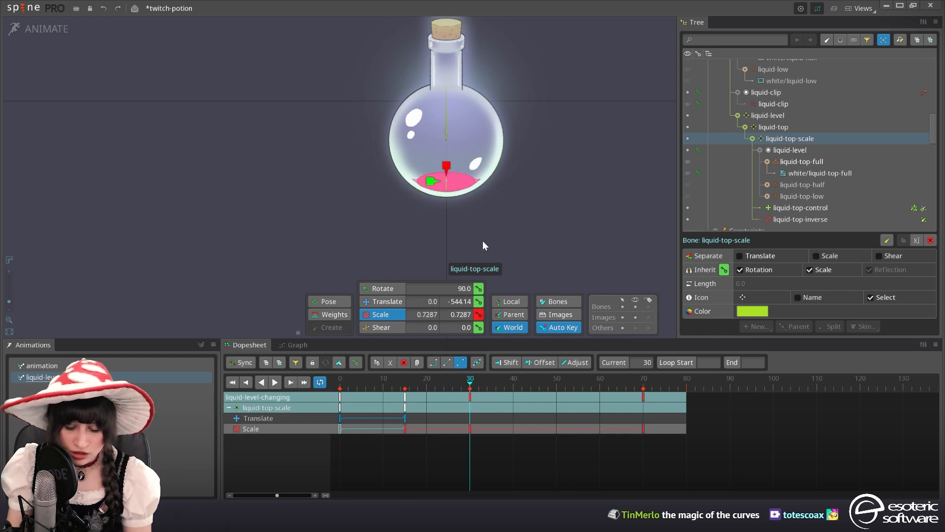
At frame 30, lower liquid-top to about Y -573.81 so the liquid surface sits at the bottom of the glass
scroll(468, 201, "up", 3)
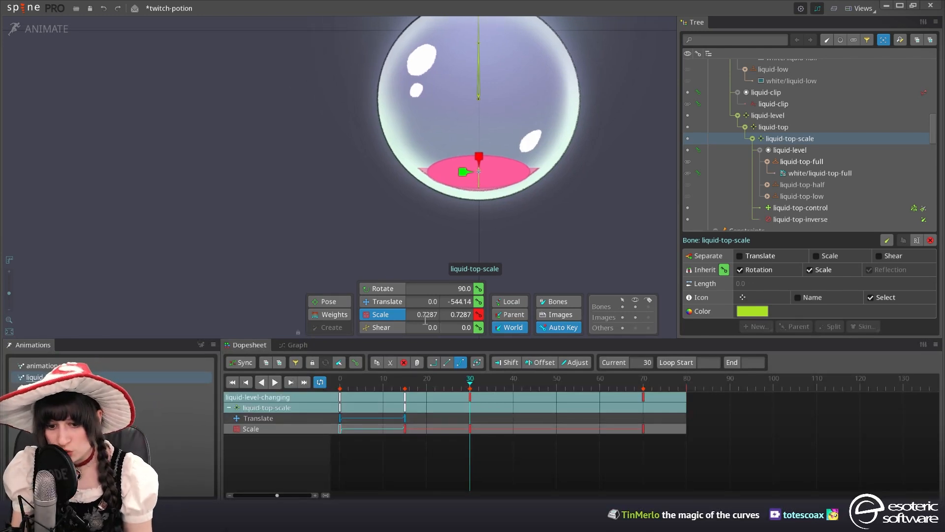
left_click(387, 302)
left_click_drag(480, 177, 481, 175)
left_click(803, 127)
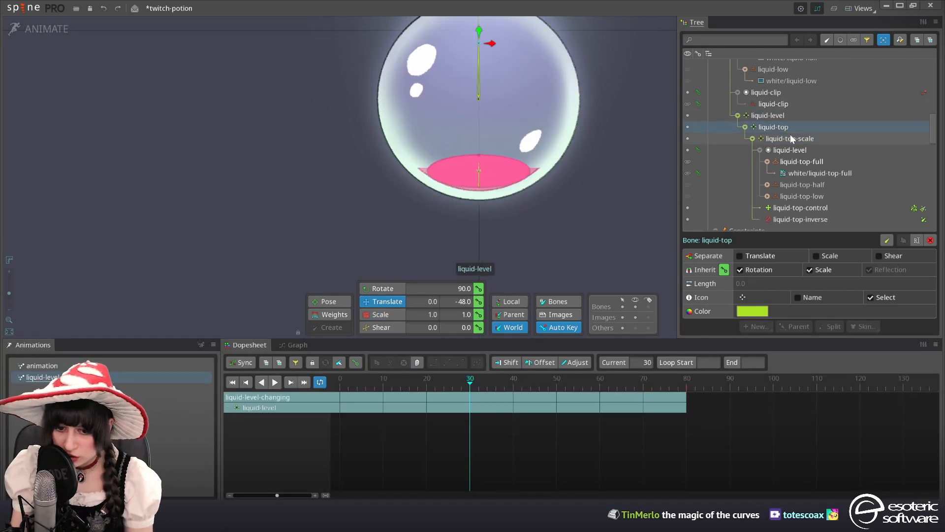
left_click_drag(487, 154, 497, 191)
Copy liquid-top's translate key from frame 30 to frame 40 and return to frame 30
left_click(472, 403)
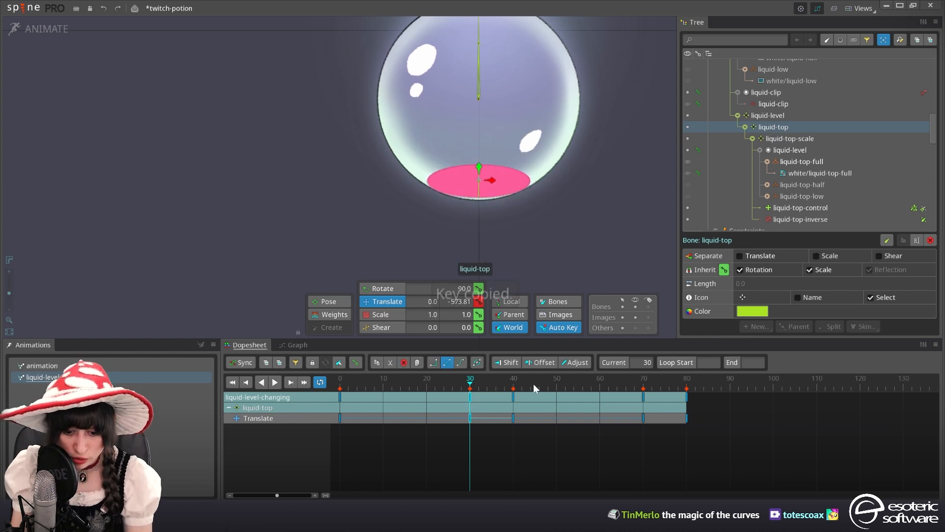
key("ctrl+c")
left_click(514, 379)
key("ctrl+v")
left_click(471, 378)
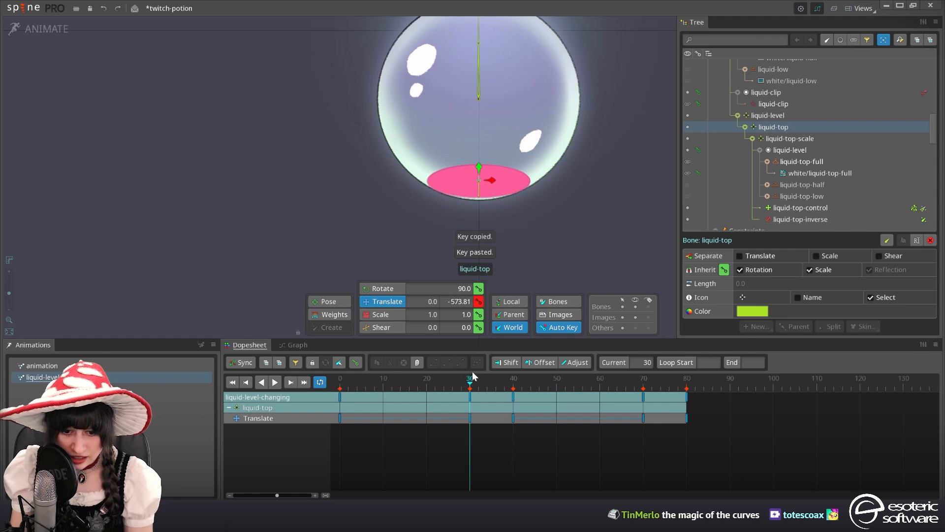
At frame 30, shrink liquid-top-scale to about 0.6821 and raise it to about Y -555.51 to fit the glass bottom
left_click(790, 138)
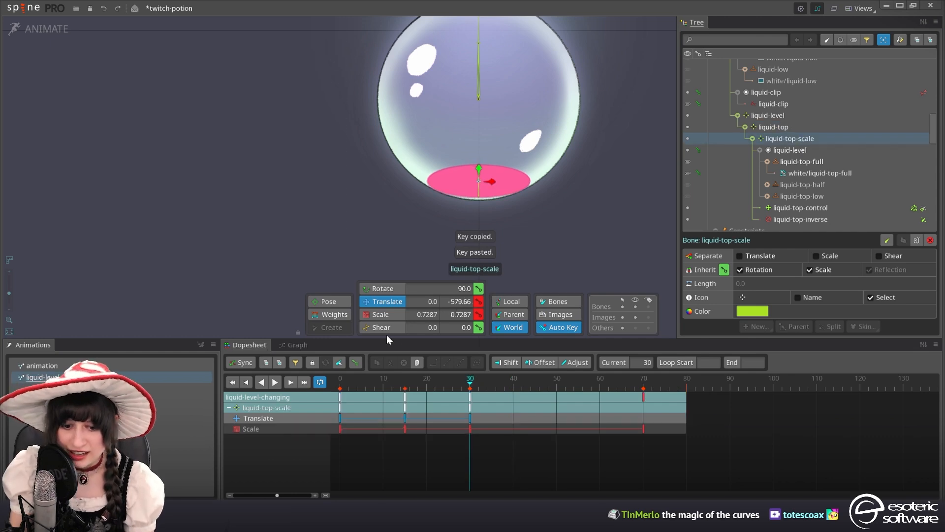
left_click(380, 314)
left_click_drag(674, 191, 713, 152)
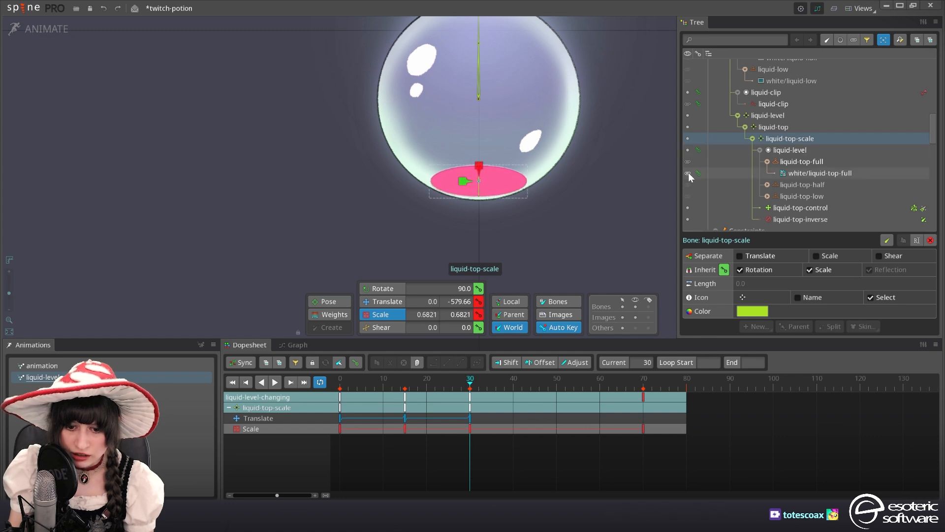
key("v")
left_click_drag(478, 166, 479, 161)
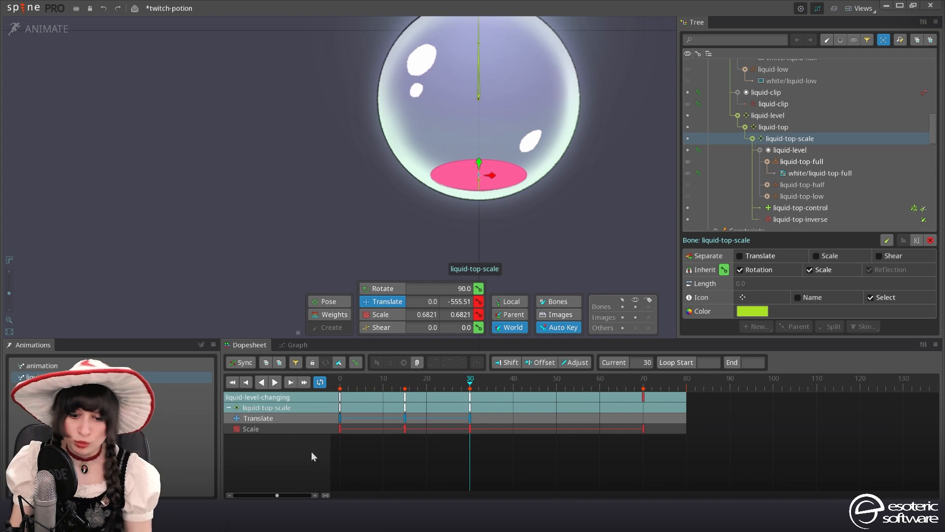
Copy liquid-top-scale's translate and scale keys from frame 30 to frame 40, and those from frame 15 to frame 55
left_click(472, 397)
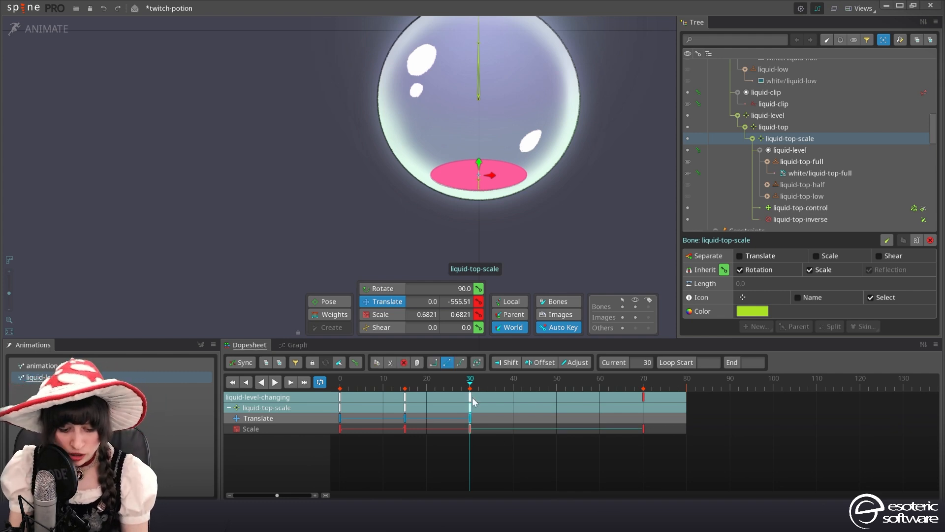
key("ctrl+c")
left_click(512, 380)
key("ctrl+v")
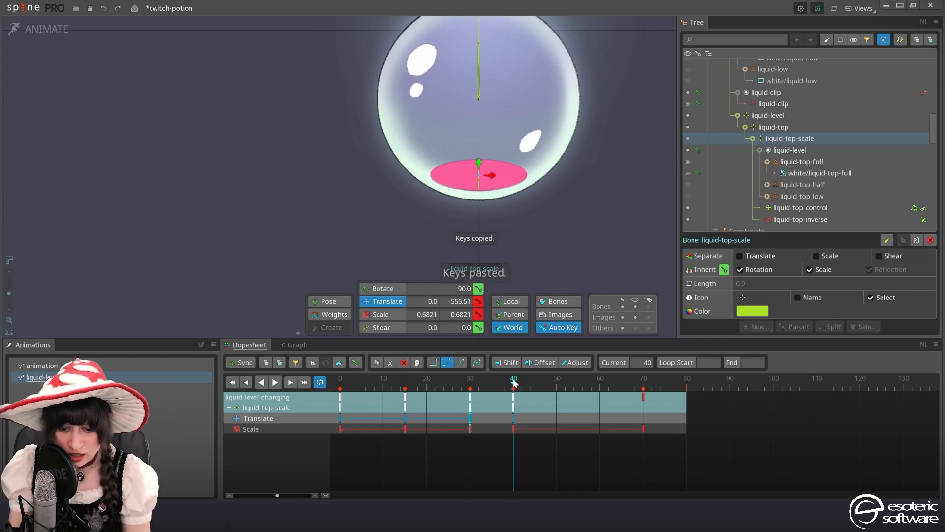
left_click(405, 399)
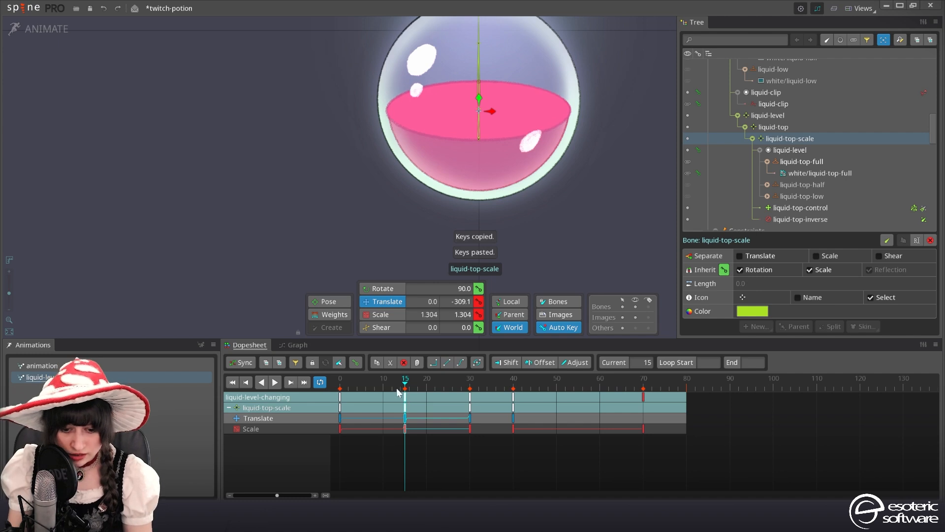
left_click_drag(562, 382, 578, 381)
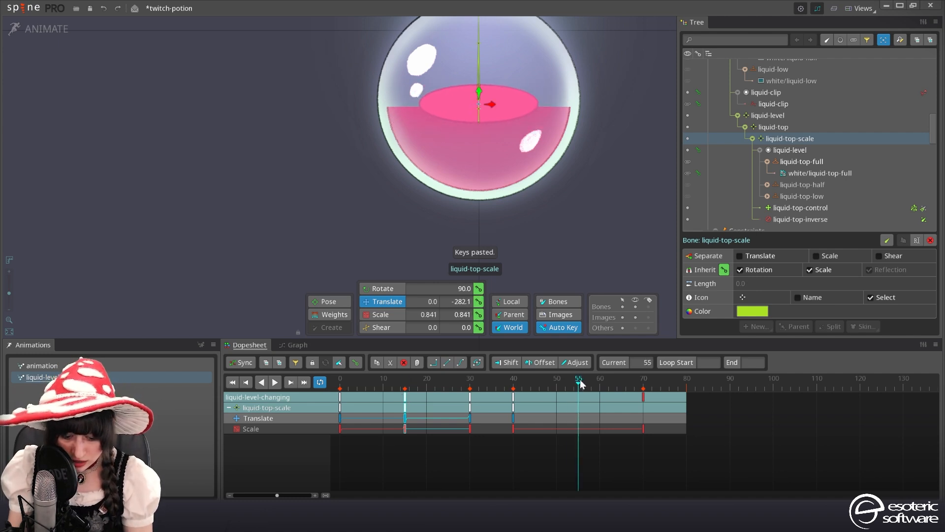
key("ctrl+v")
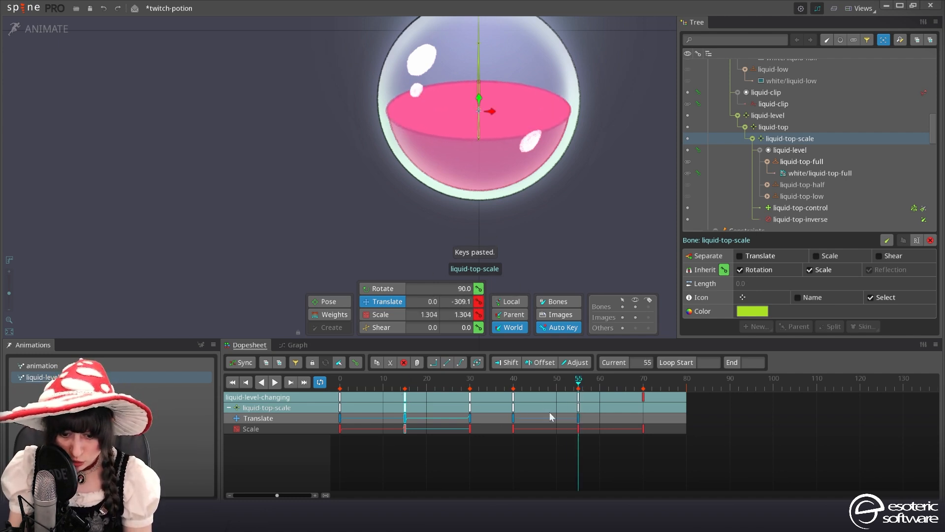
Copy liquid-top-scale's translate and scale keys from frame 0 to frame 70
left_click(343, 396)
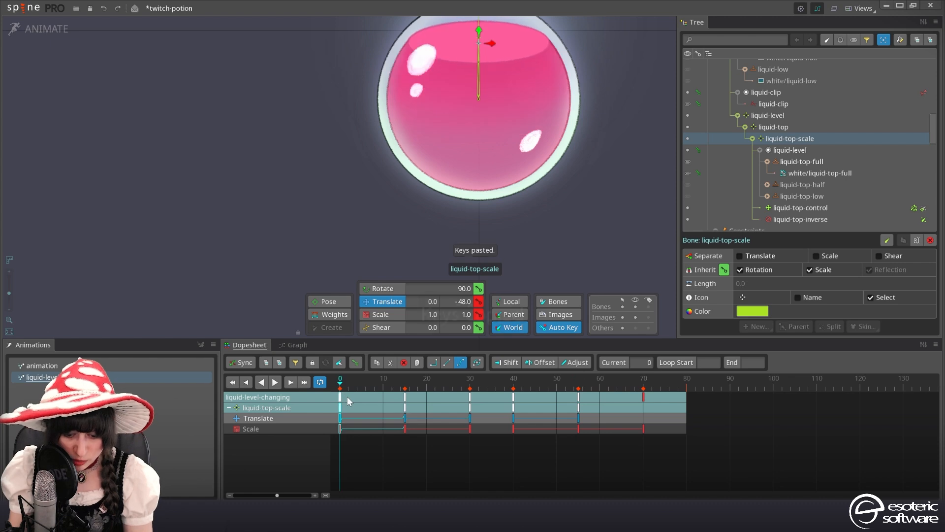
key("ctrl+c")
left_click(644, 384)
key("ctrl+v")
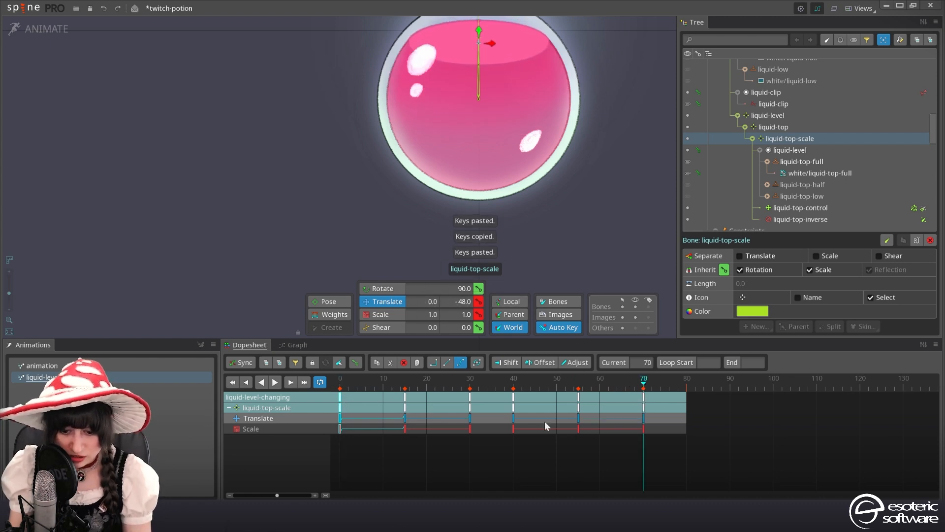
Apply Bezier curves to liquid-top-scale's translate and scale keys from frame 15 onward
left_click(406, 403)
left_click_drag(406, 386, 441, 389)
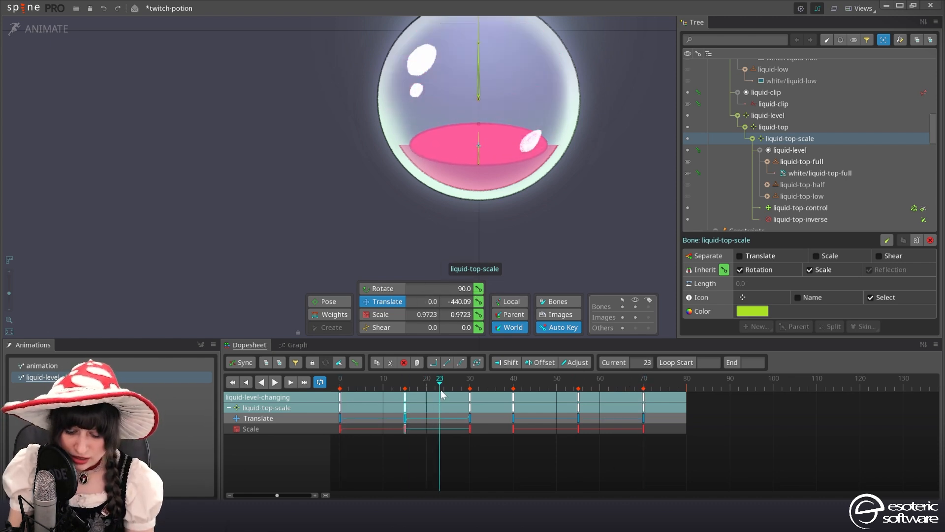
left_click(298, 346)
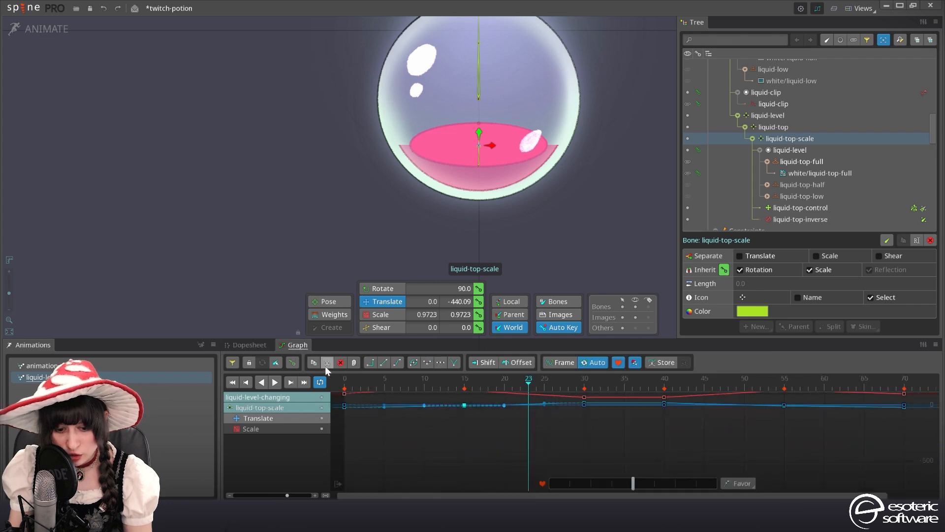
left_click_drag(674, 454, 492, 388)
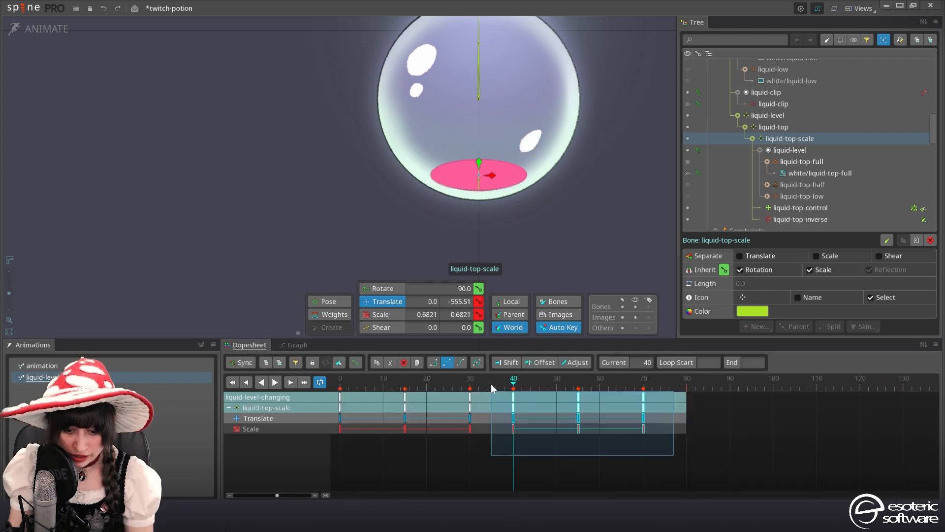
left_click(456, 457)
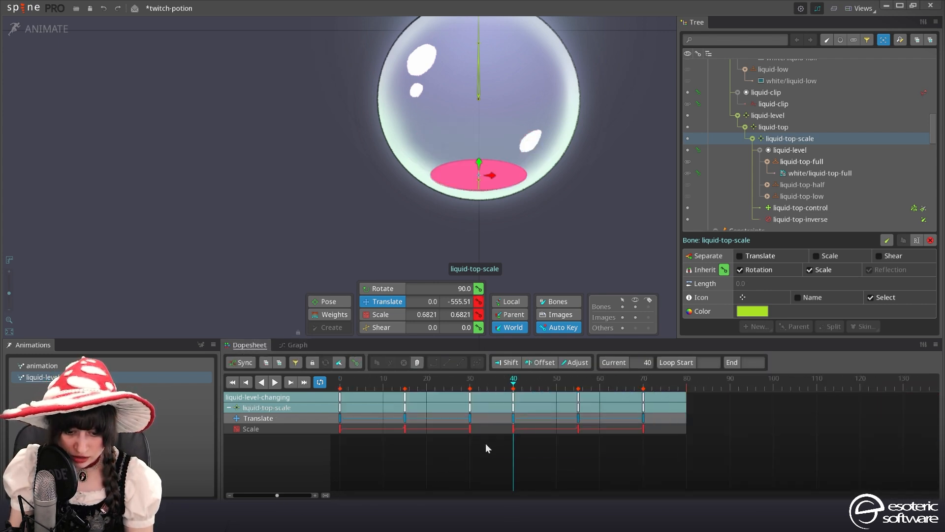
left_click_drag(486, 444, 410, 415)
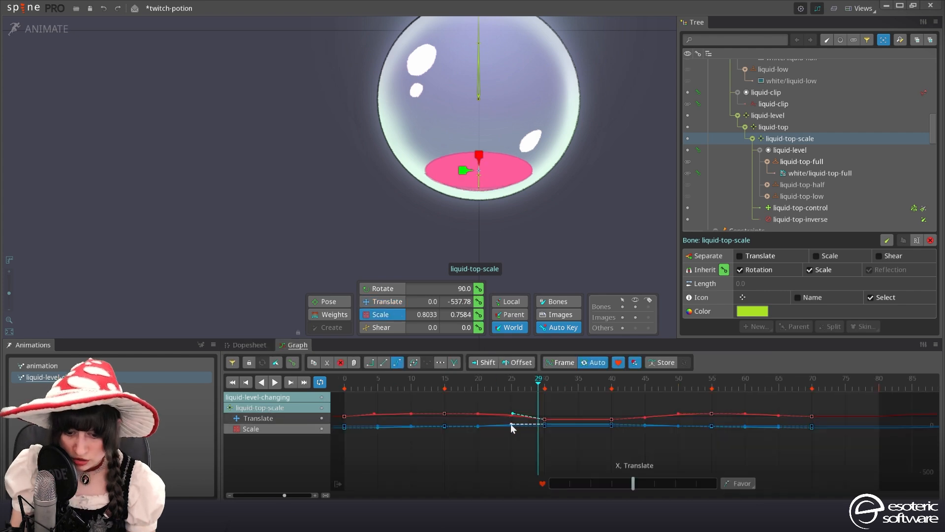
Adjust the handles of liquid-top-scale's scale curve between frames 15 and 70 so the surface follows the glass width
scroll(499, 432, "up", 4)
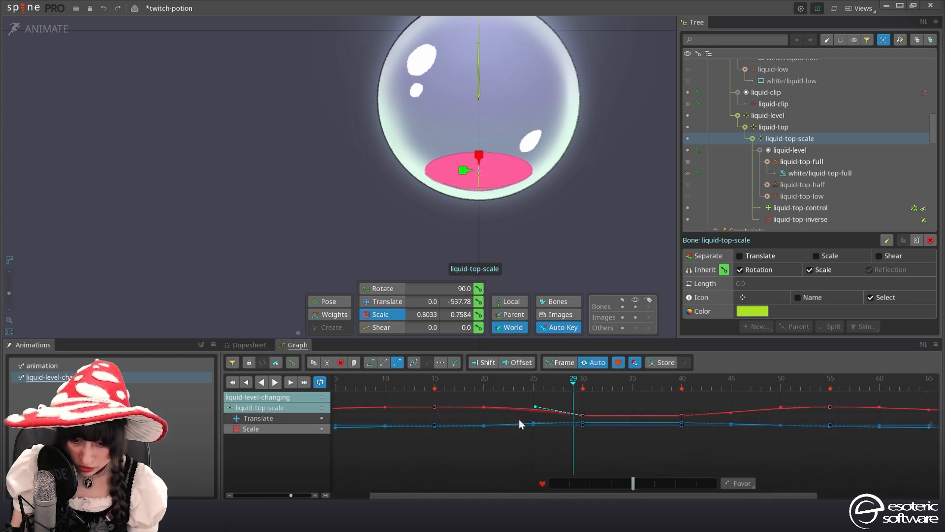
left_click_drag(535, 408, 814, 422)
mouse_move(848, 386)
left_mouse_down()
mouse_move(871, 382)
mouse_move(865, 388)
left_mouse_up()
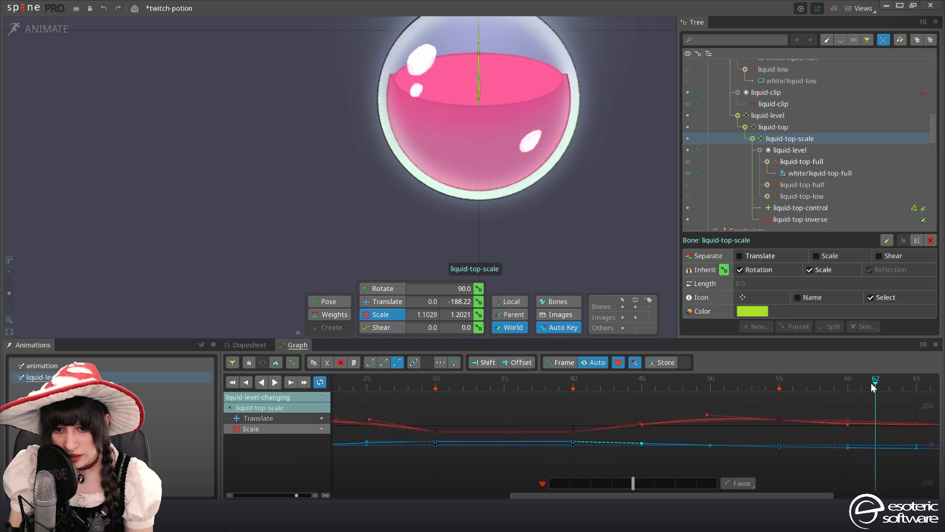
mouse_move(847, 425)
left_mouse_down()
mouse_move(851, 412)
mouse_move(848, 423)
left_mouse_up()
scroll(767, 438, "down", 2)
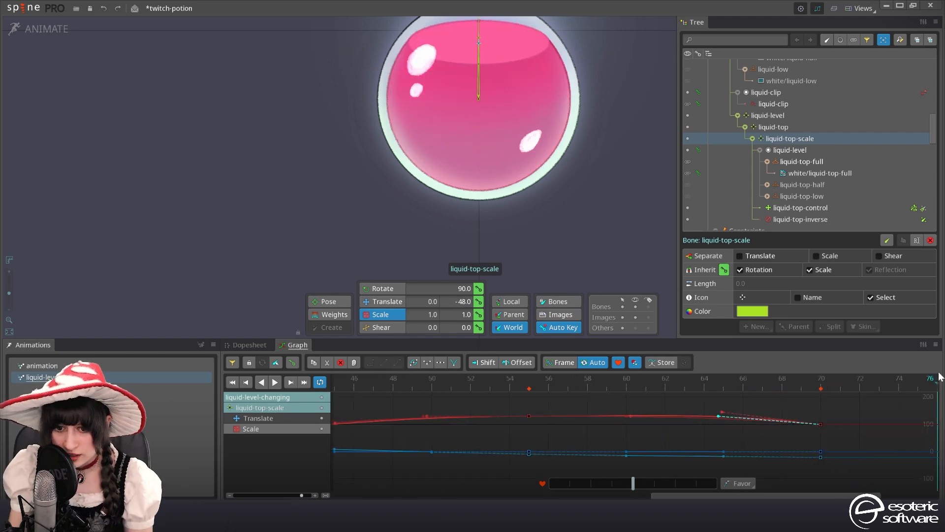
left_click_drag(939, 376, 546, 423)
mouse_move(825, 388)
left_mouse_down()
mouse_move(513, 413)
mouse_move(825, 389)
left_mouse_up()
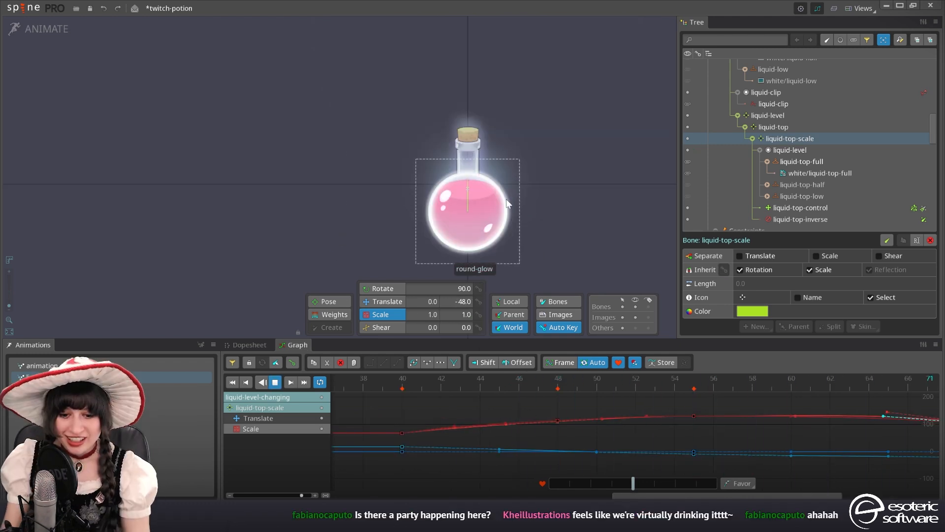
In Setup mode, open the Preview view and play animation on track 0 with liquid-level-changing on track 1
left_click(18, 32)
left_click(863, 9)
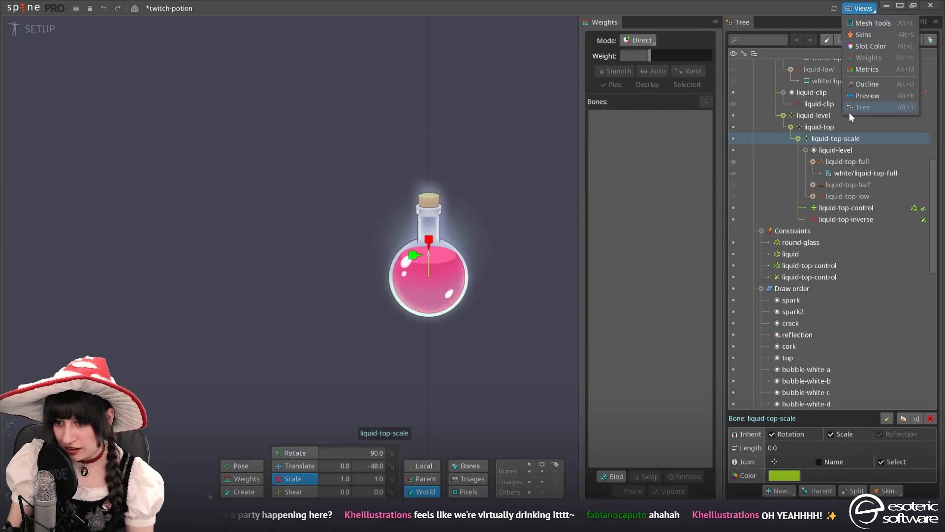
left_click(864, 103)
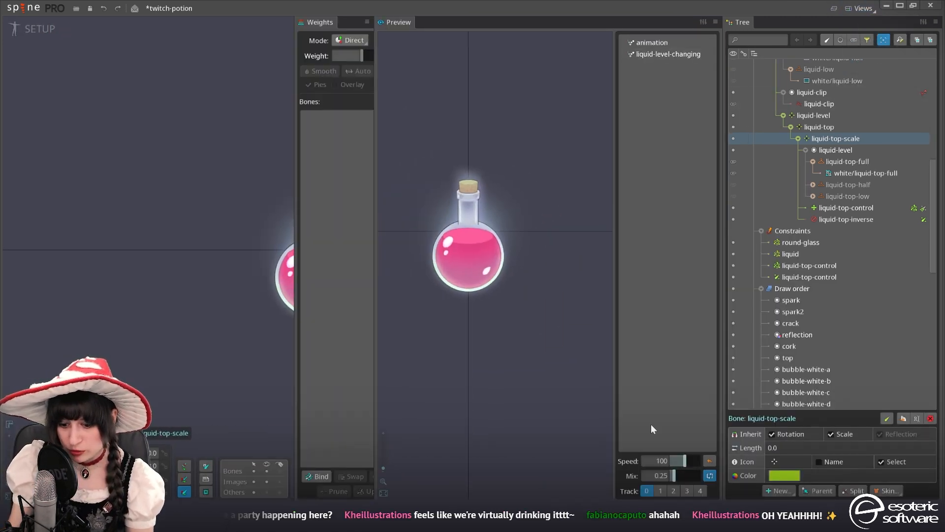
left_click(657, 42)
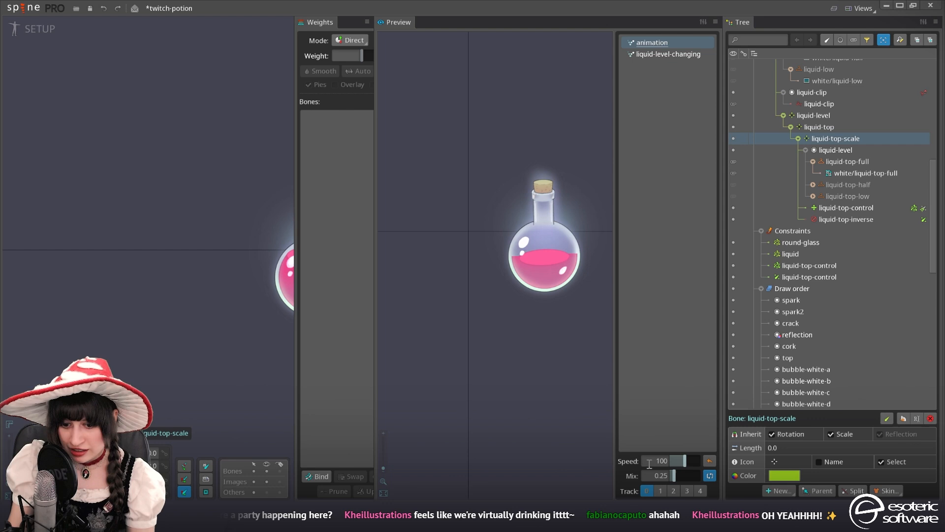
left_click(660, 491)
left_click(665, 55)
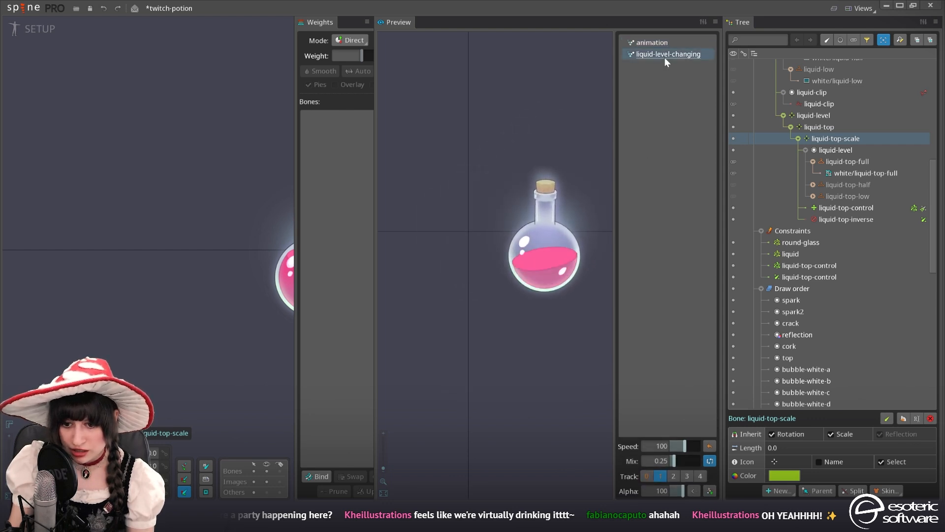
Try a limit of 700 on the liquid-top-control physics constraint, and reduce the limit to 600
left_click(808, 265)
left_click(790, 346)
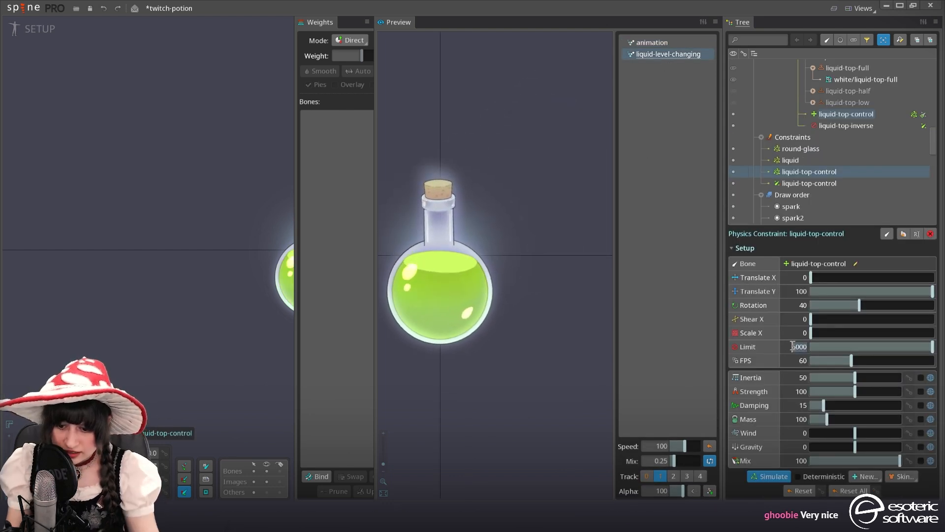
type("700")
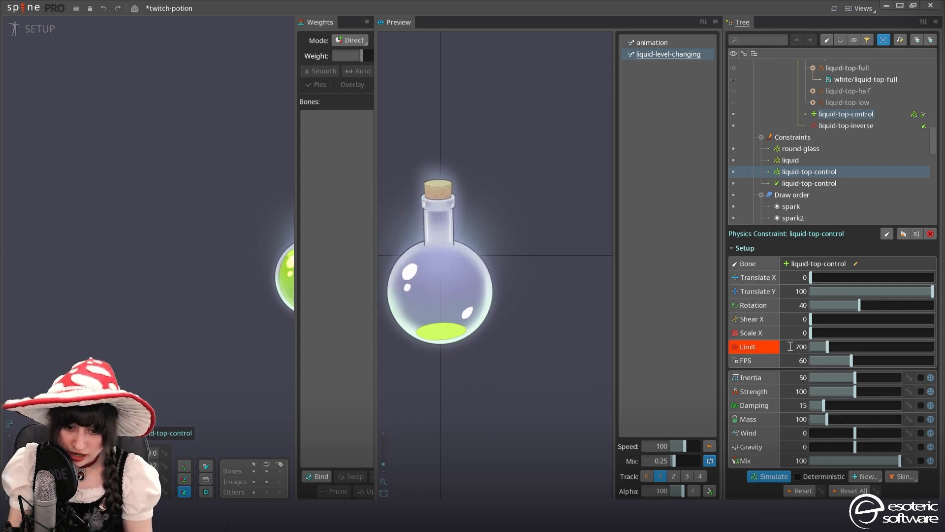
key("Return")
left_click(794, 346)
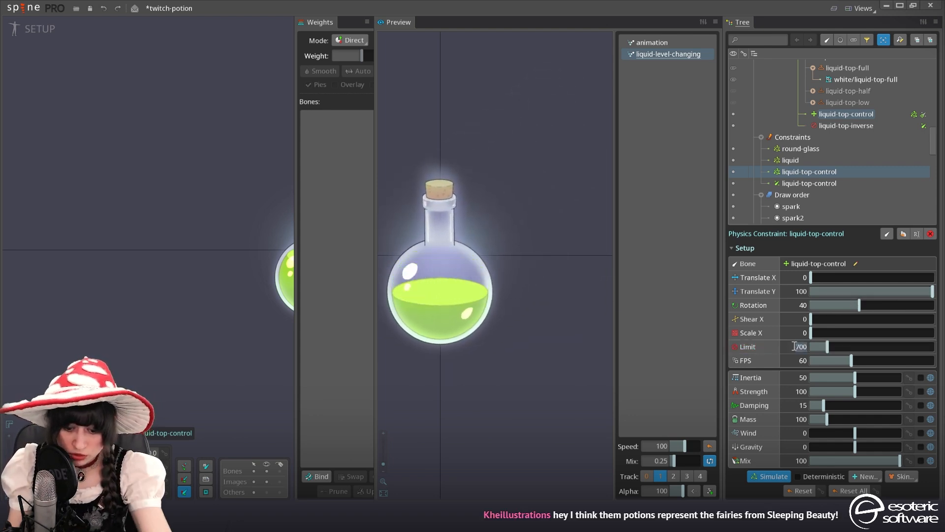
type("600")
key("Return")
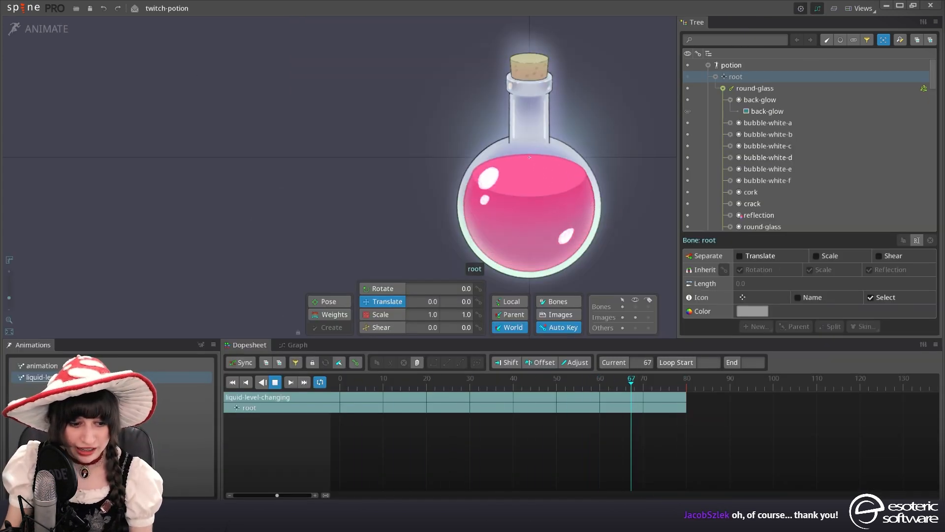
Create an animation named color-changing and, with the white skin active, select the liquid-level slot
type("color-changing")
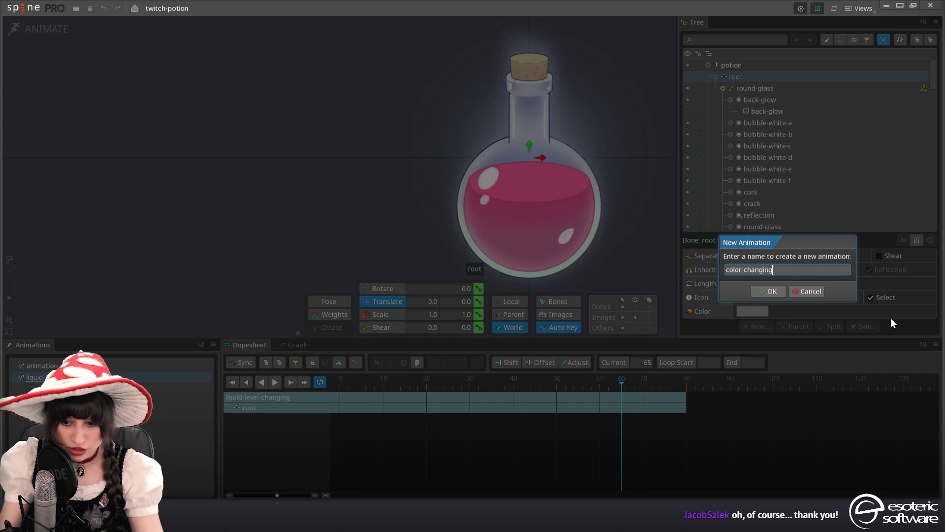
key("Return")
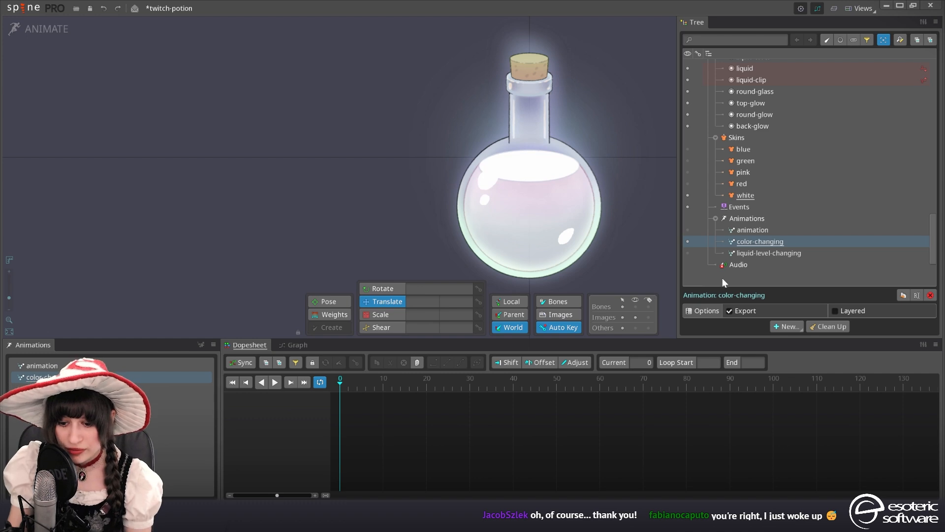
left_click(545, 178)
left_click(792, 80)
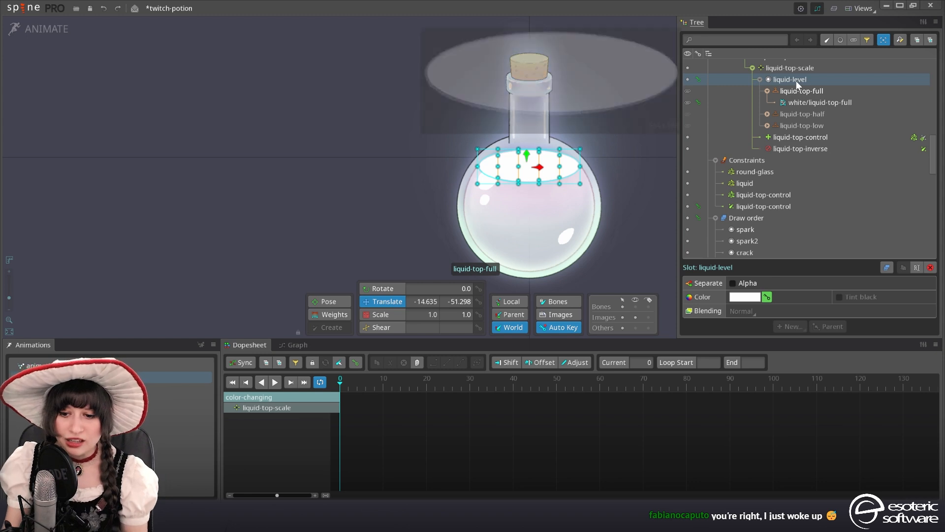
mouse_move(819, 107)
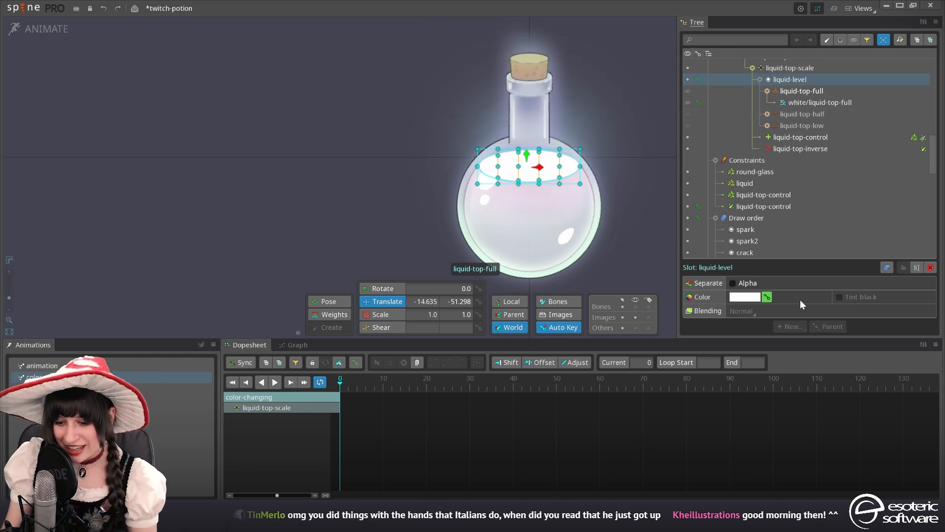
Key the liquid-level slot's color at frame 0 as red FF5555FF
left_click(752, 298)
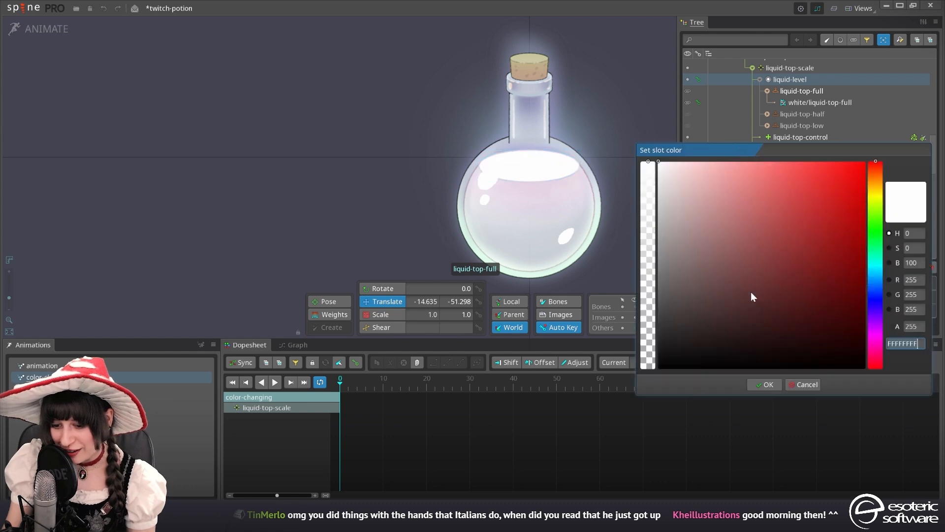
left_click_drag(752, 291, 796, 106)
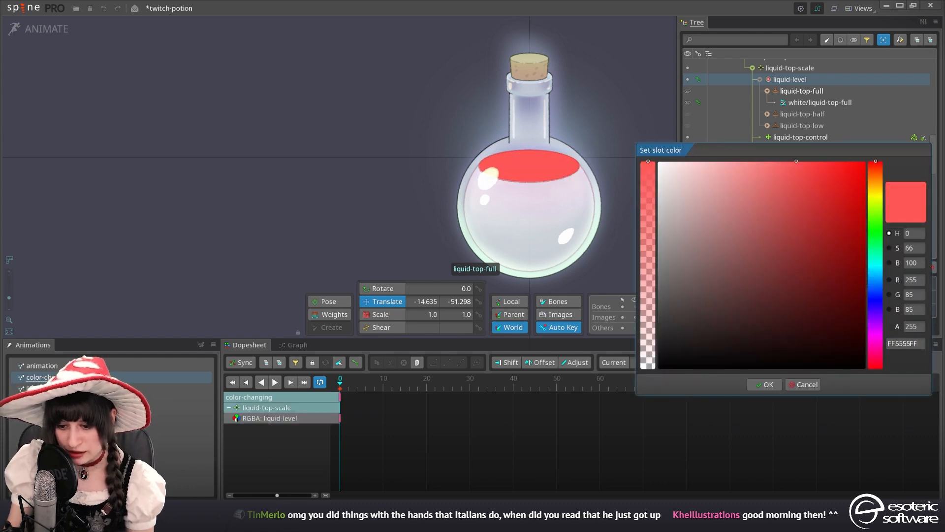
left_click(768, 387)
Key liquid-level's color every 10 frames through yellow, turquoise and further hues to frame 50, repeat the red key at frame 60, and play the loop
left_click_drag(874, 185, 874, 187)
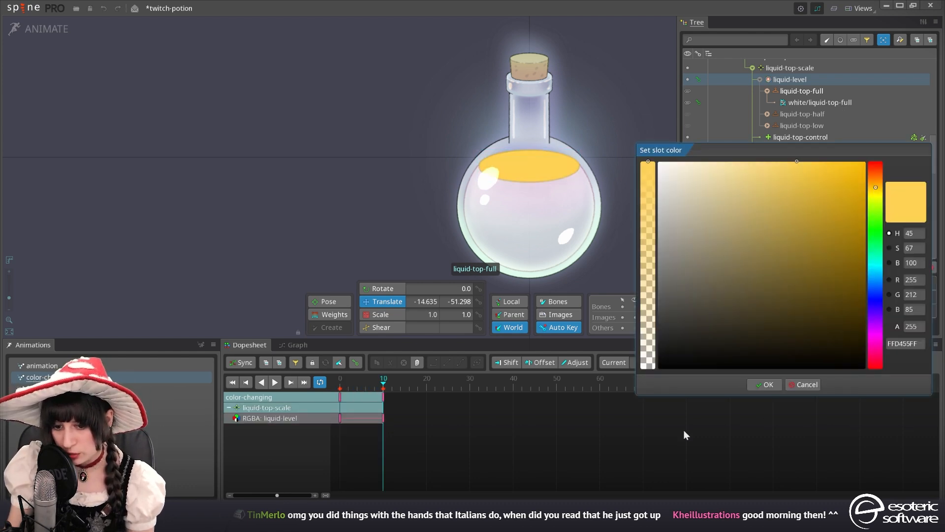
left_click(758, 384)
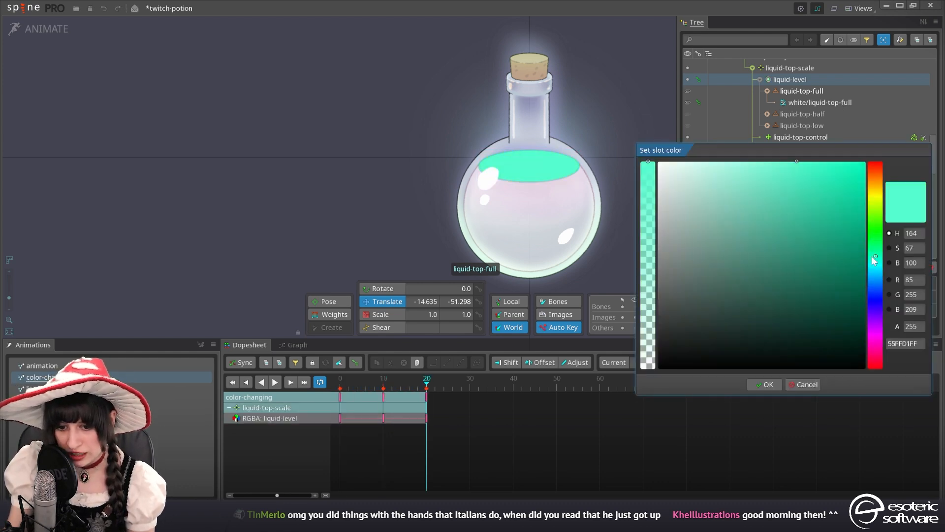
left_click_drag(875, 256, 876, 306)
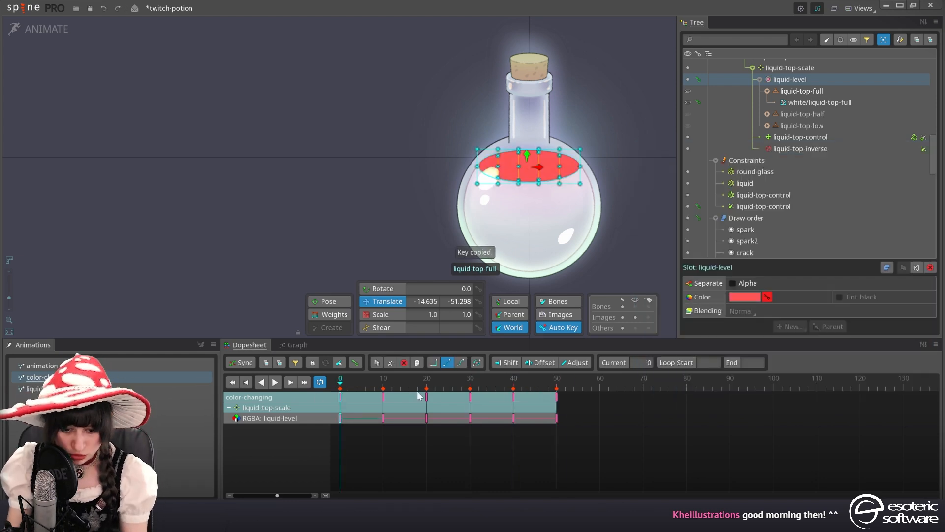
left_click(275, 382)
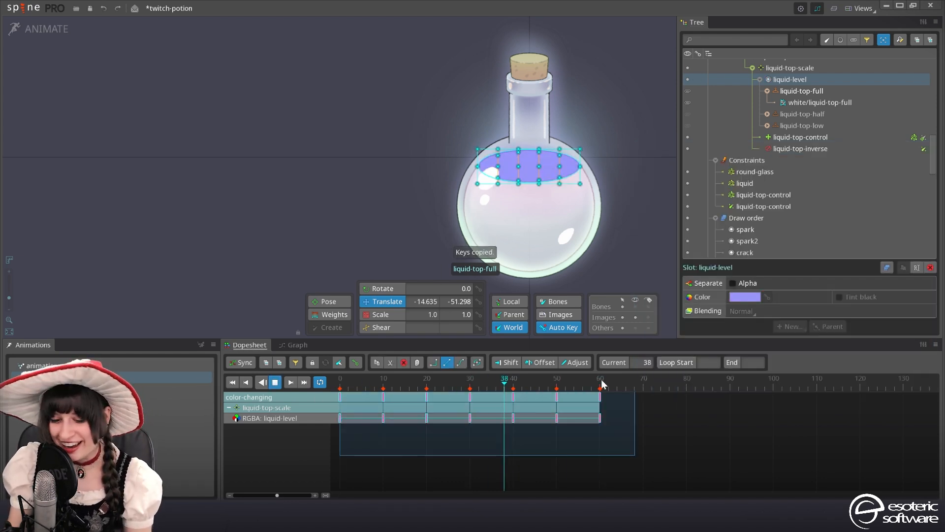
key("space")
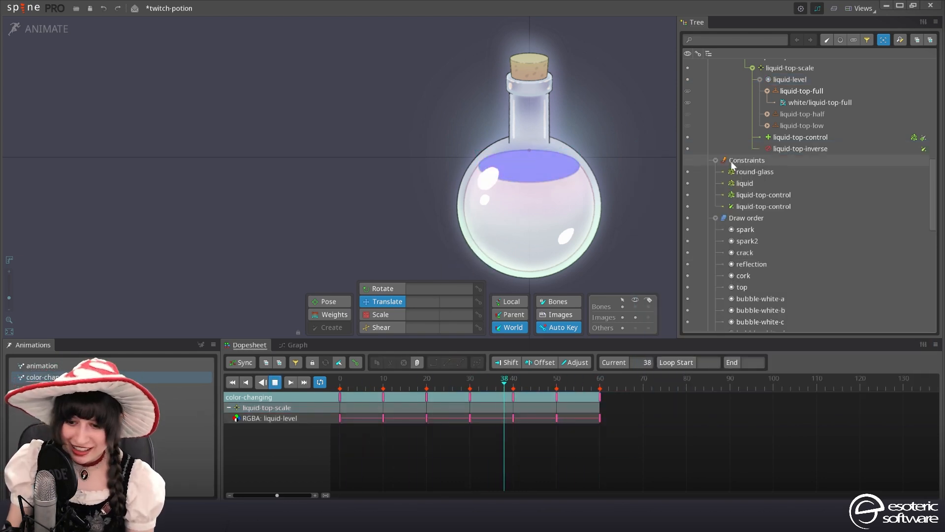
Paste the copied liquid-level color keys onto the liquid slot from frame 0 and play the animation
left_click(532, 249)
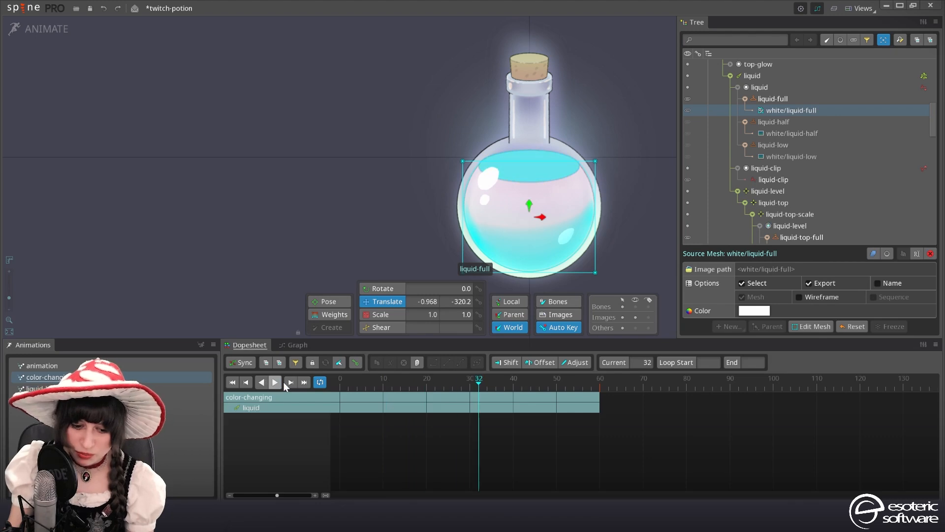
left_click(276, 382)
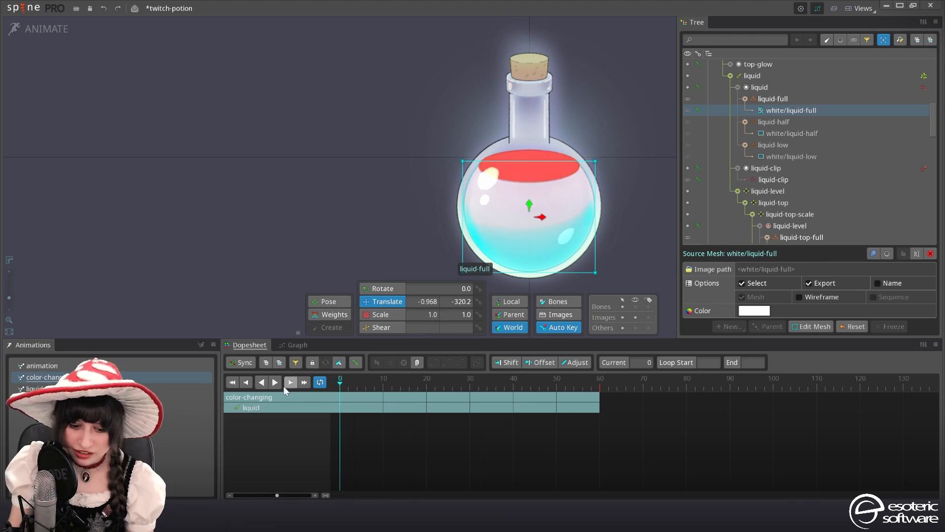
left_click(787, 87)
key("ctrl+v")
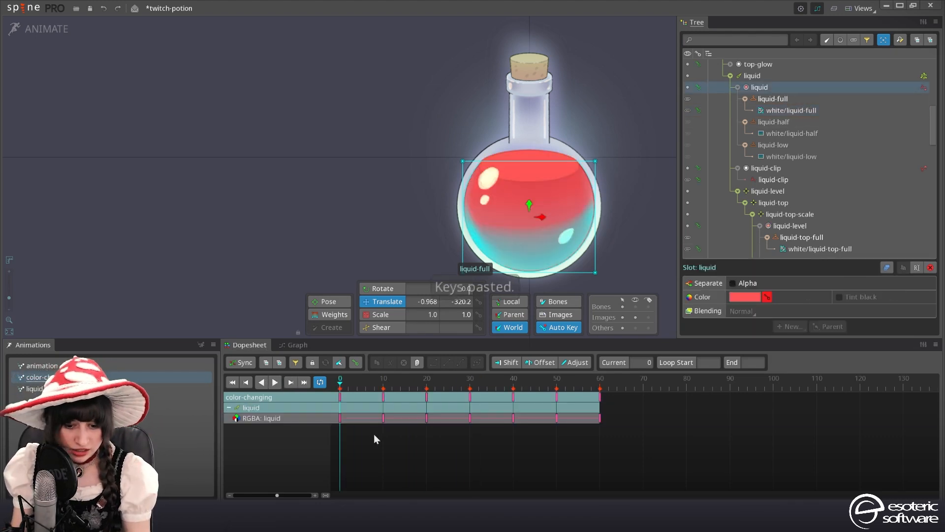
left_click(274, 382)
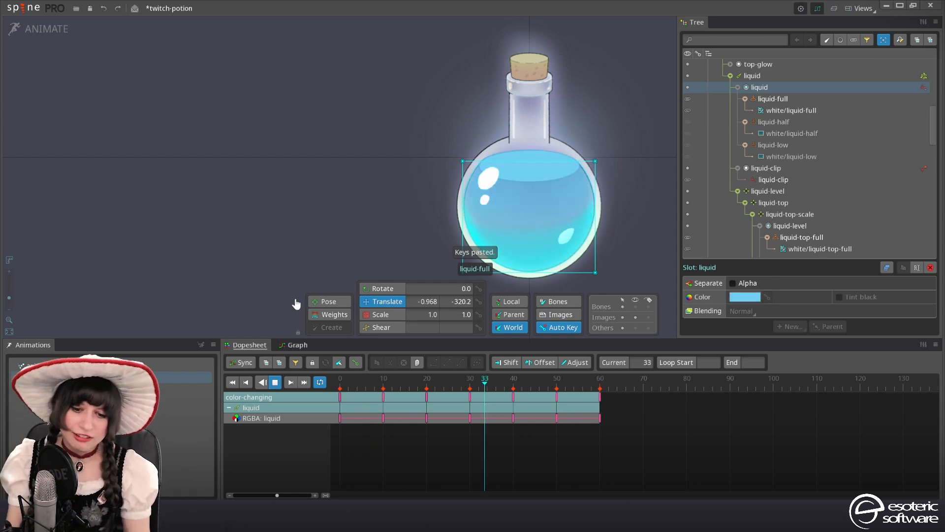
Set the liquid slot's color key at frame 0 to a more saturated red, FF2F2FFF
left_click(278, 384)
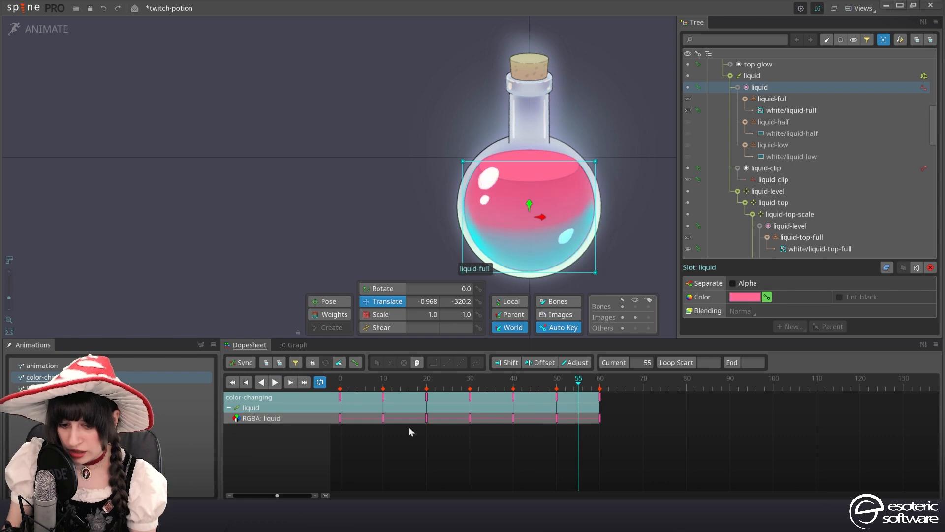
left_click_drag(371, 383, 340, 383)
left_click(744, 299)
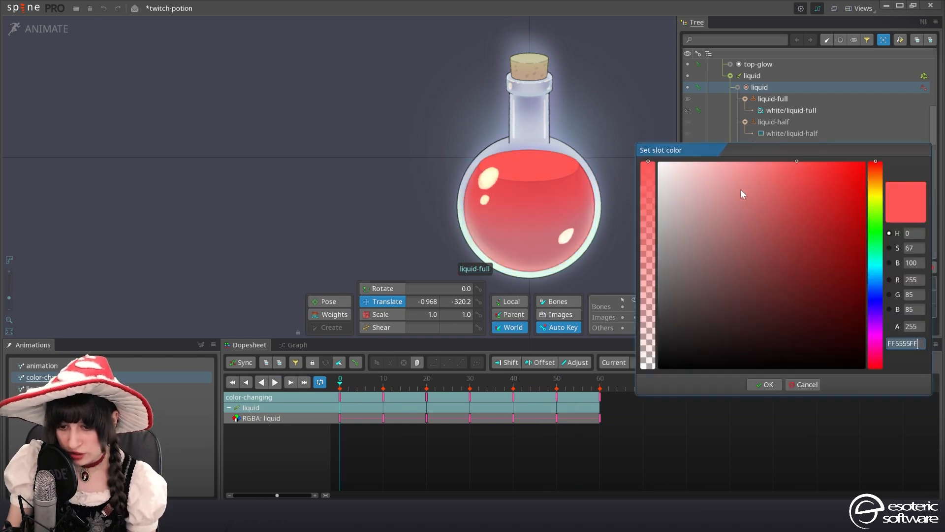
left_click_drag(740, 189, 828, 154)
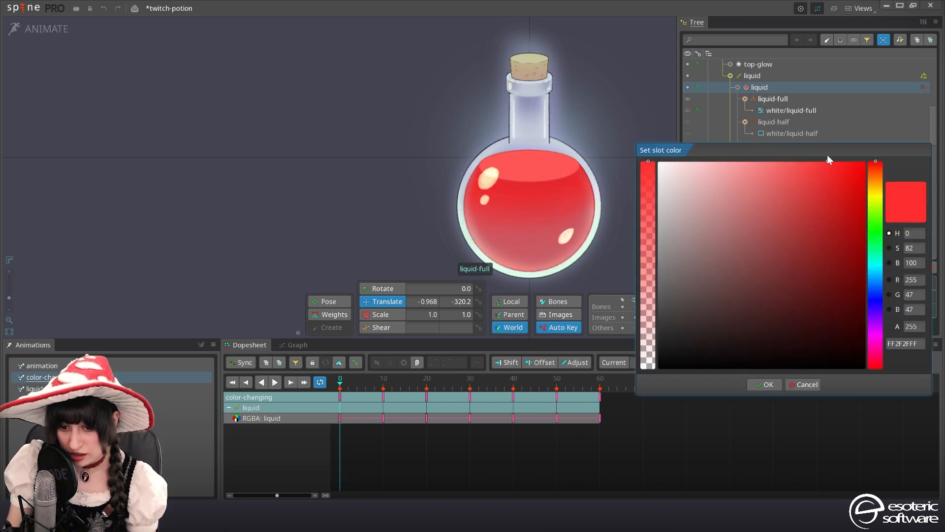
left_click(764, 385)
Shift the hue of the liquid slot's color key at frame 10 from yellow towards orange
left_click(384, 419)
left_click(745, 298)
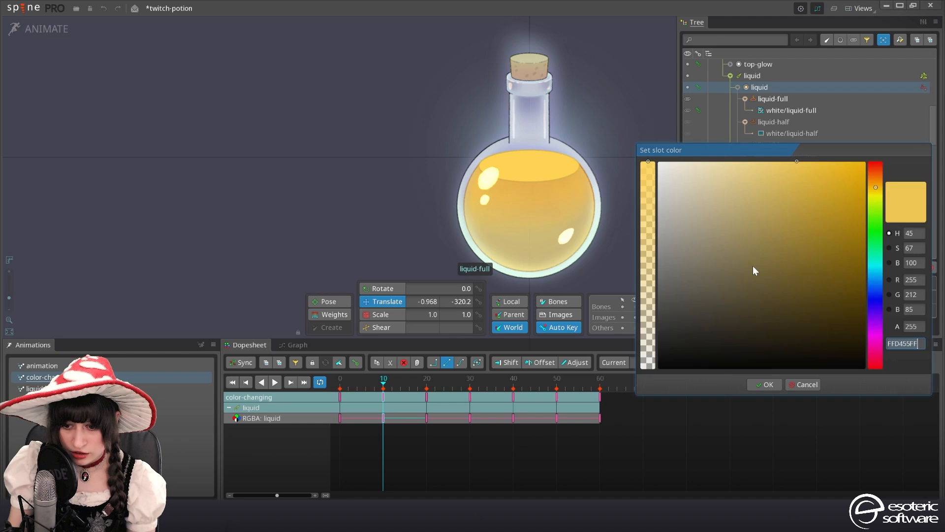
left_click(871, 178)
left_click(765, 385)
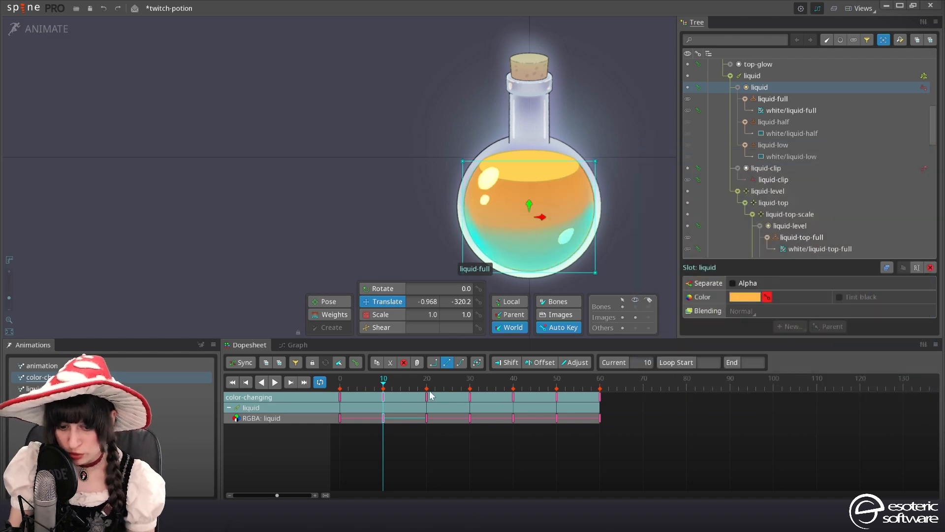
left_click(745, 296)
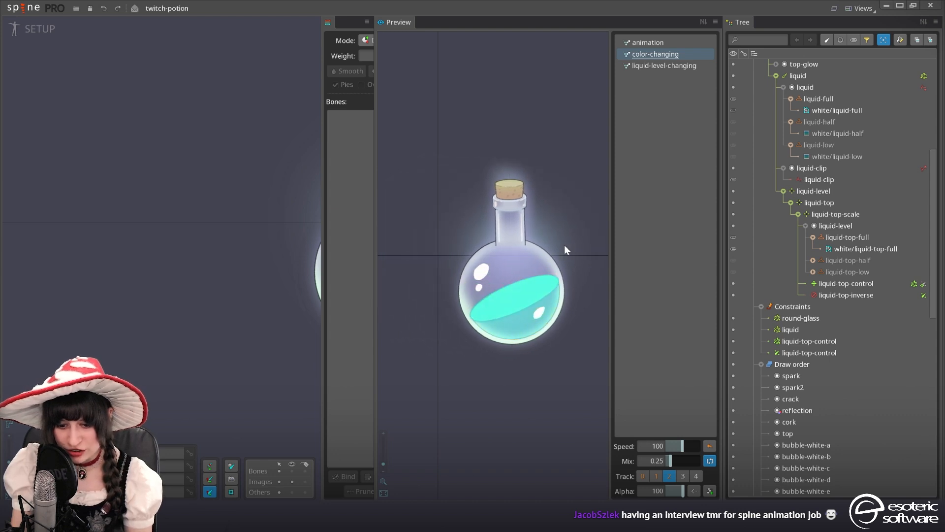
Open the liquid-level-changing animation in Animate mode and scrub through its liquid level keys up to frame 70
scroll(58, 56, "down", 3)
left_click(18, 35)
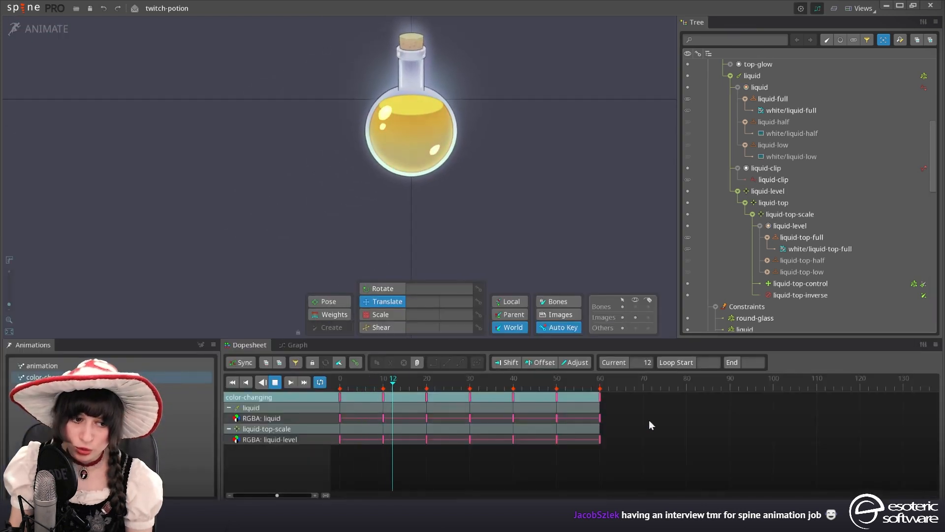
left_click(193, 387)
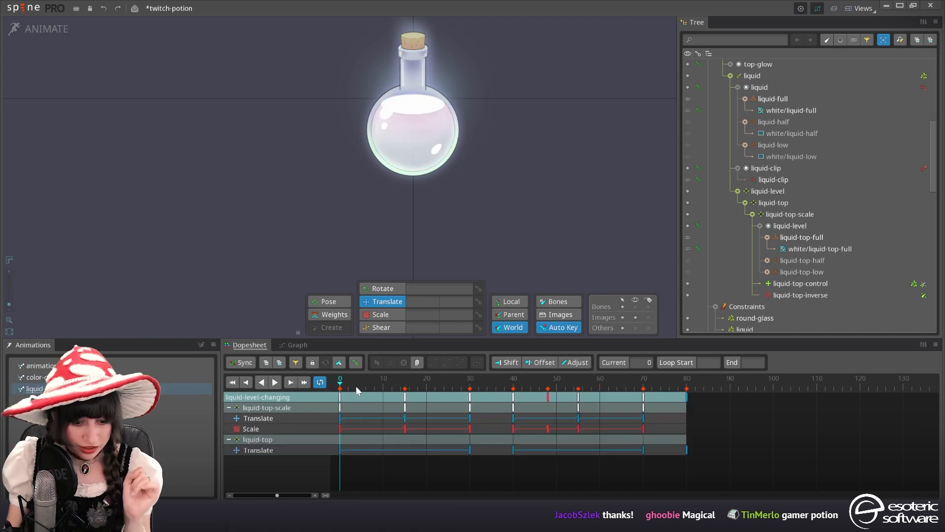
left_click(368, 385)
left_click_drag(471, 388, 516, 412)
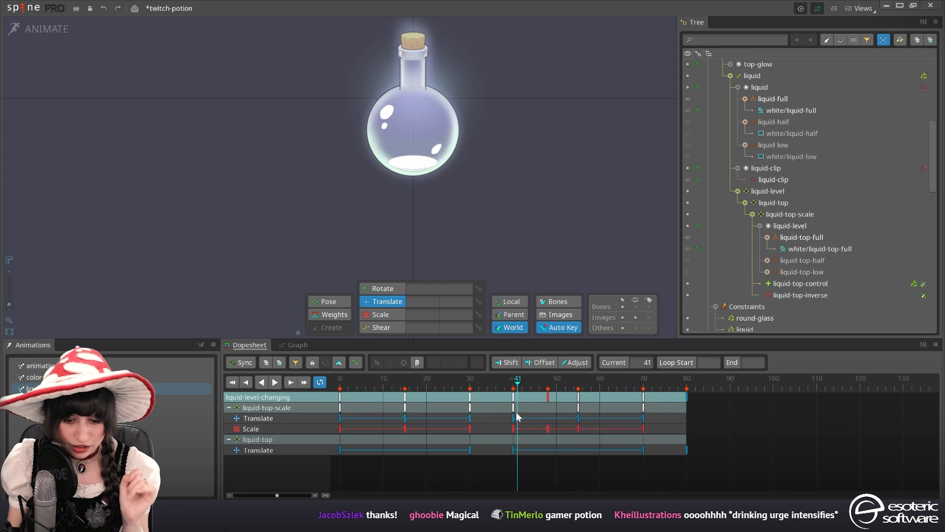
left_click(515, 387)
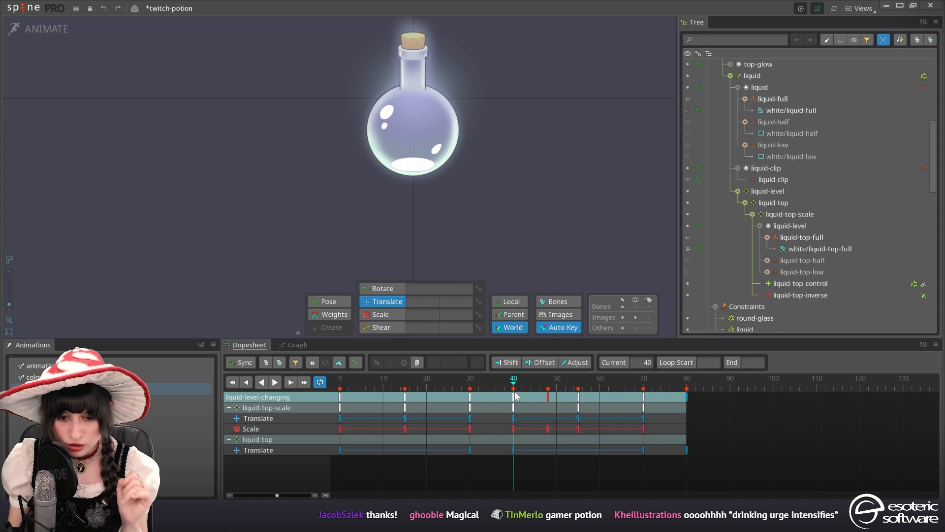
left_click_drag(515, 387, 654, 385)
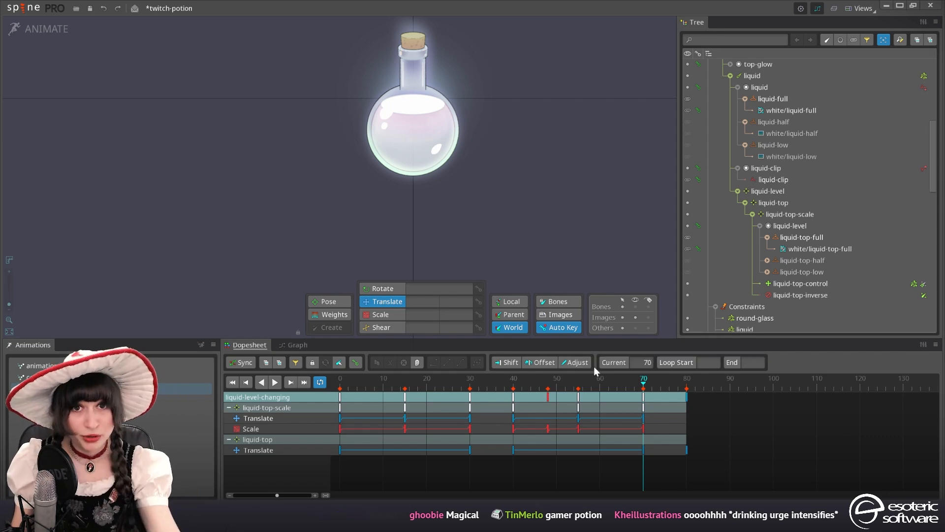
Create a new animation named liquid-full
left_click(341, 396)
left_click(199, 346)
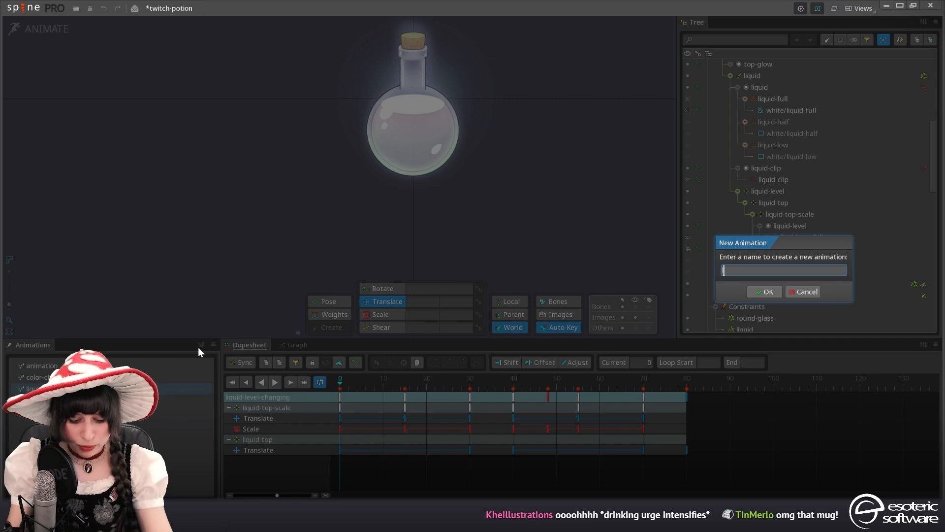
type("liquid-")
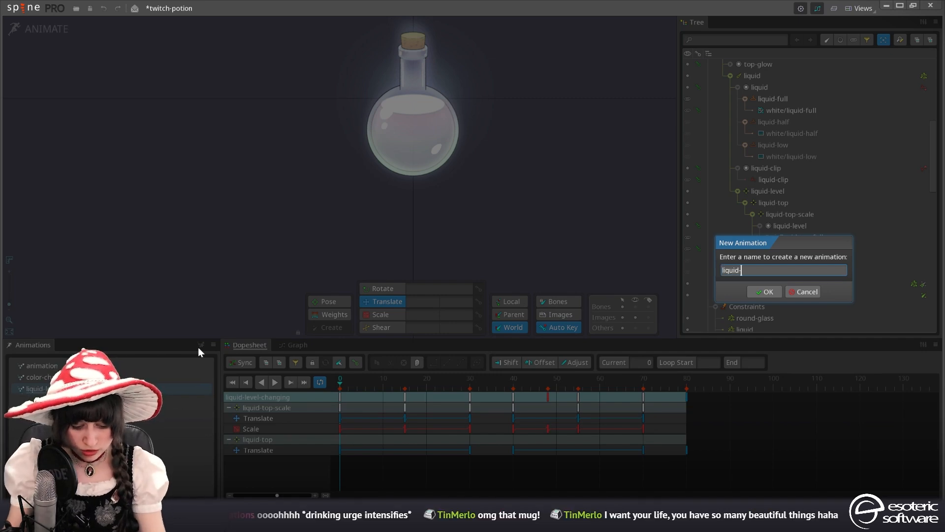
type("full")
key("Return")
Copy the frame 0 keys of liquid-level-changing and paste them at frame 0 of liquid-full
left_click(178, 399)
left_click(347, 403)
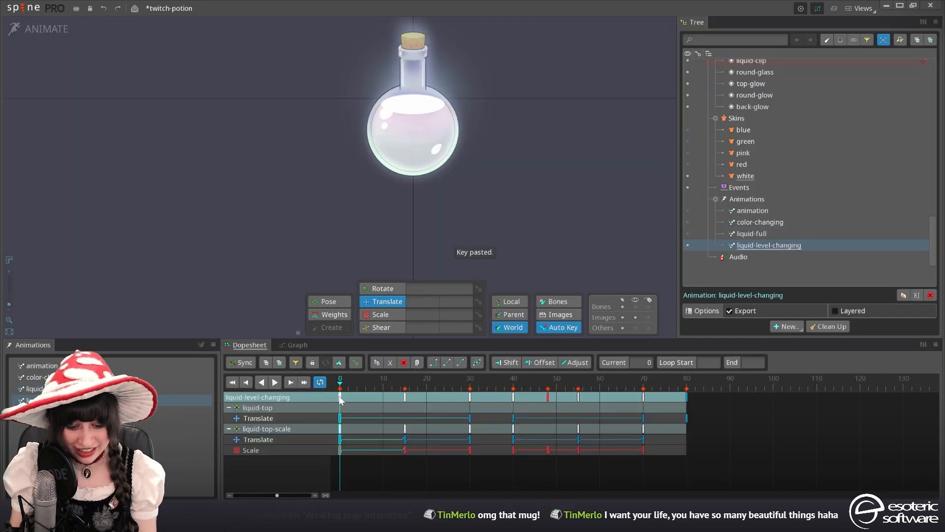
key("ctrl+c")
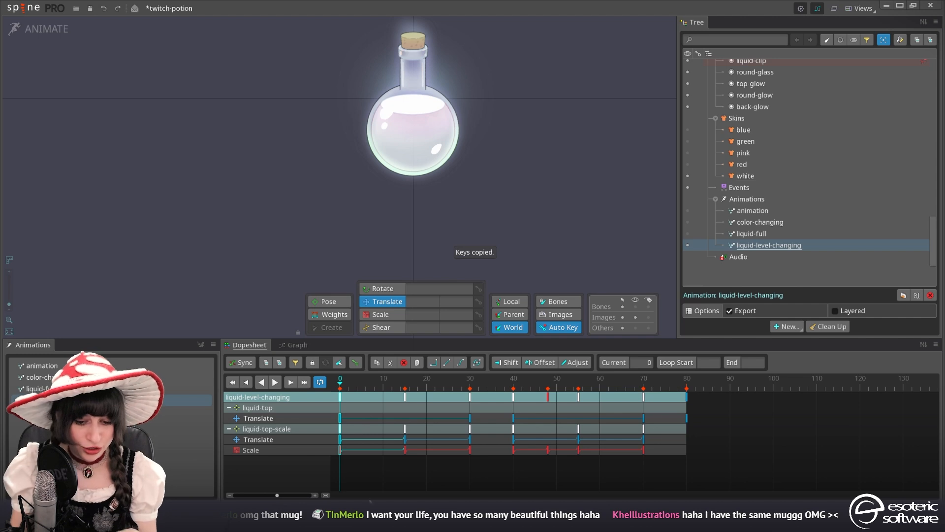
left_click(178, 388)
key("ctrl+v")
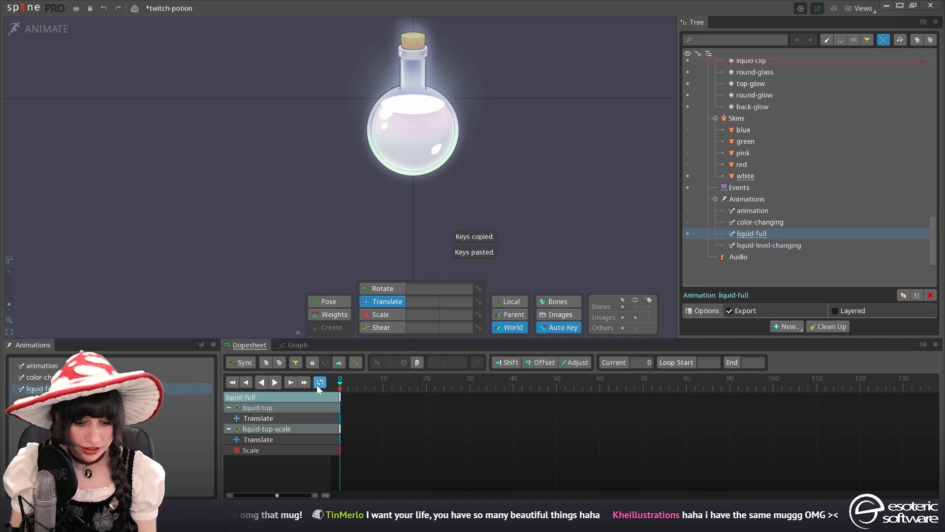
Create two more animations named liquid-half and liquid-low
left_click(202, 349)
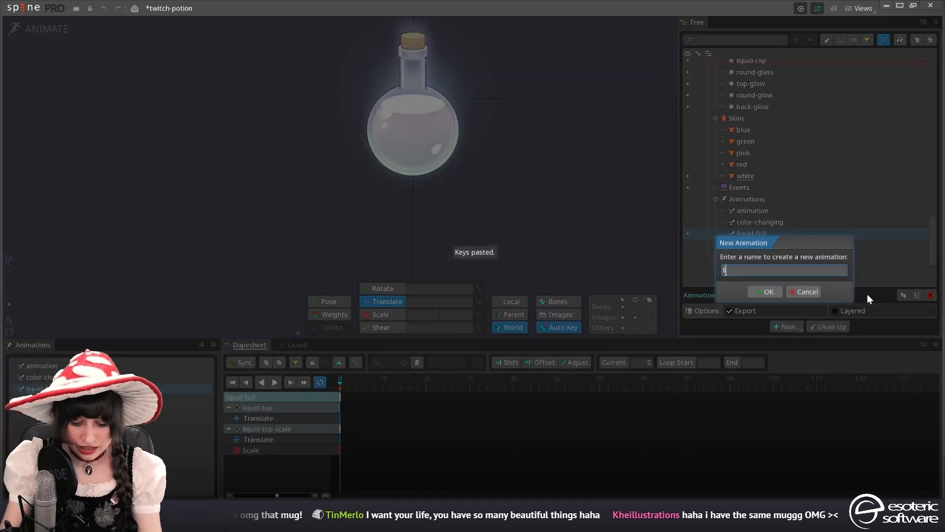
type("liquid-half")
key("Return")
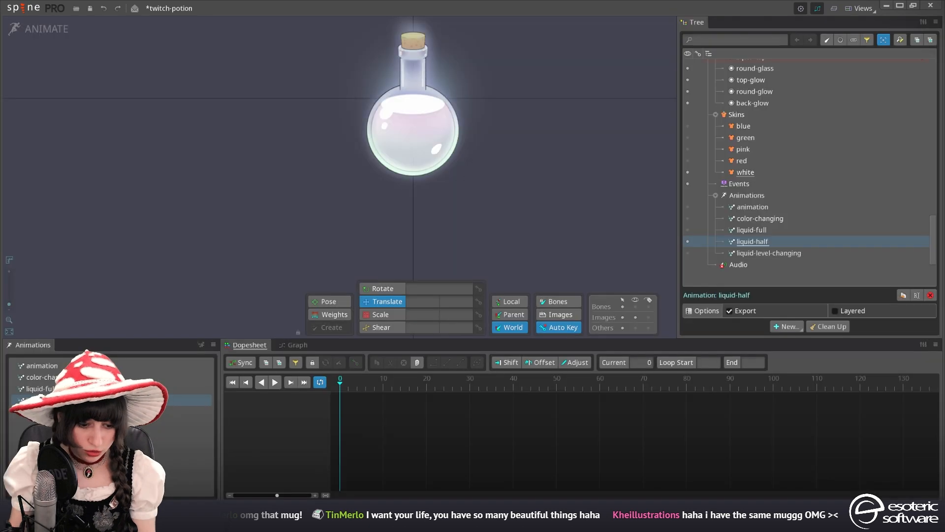
left_click(200, 345)
type("liquid")
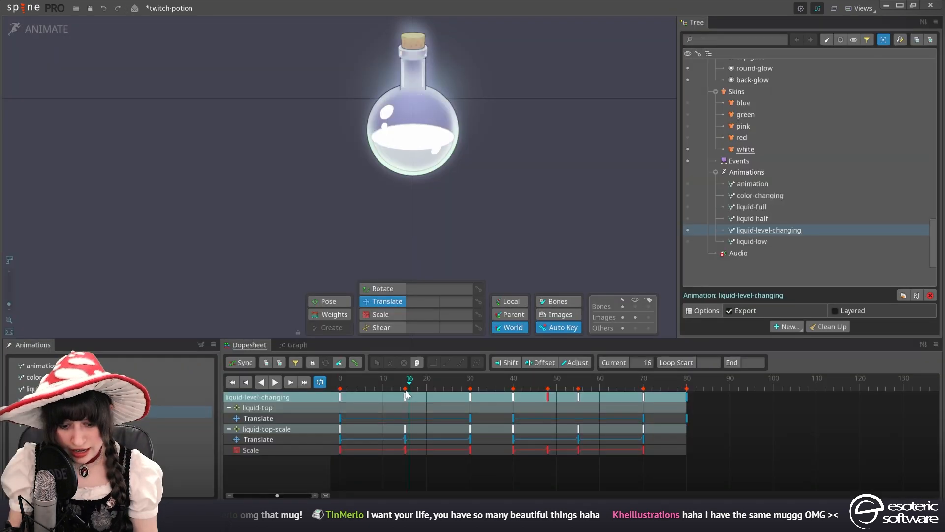
Copy the frame 15 keys of liquid-level-changing and paste them at frame 0 of liquid-half
key("ctrl+l")
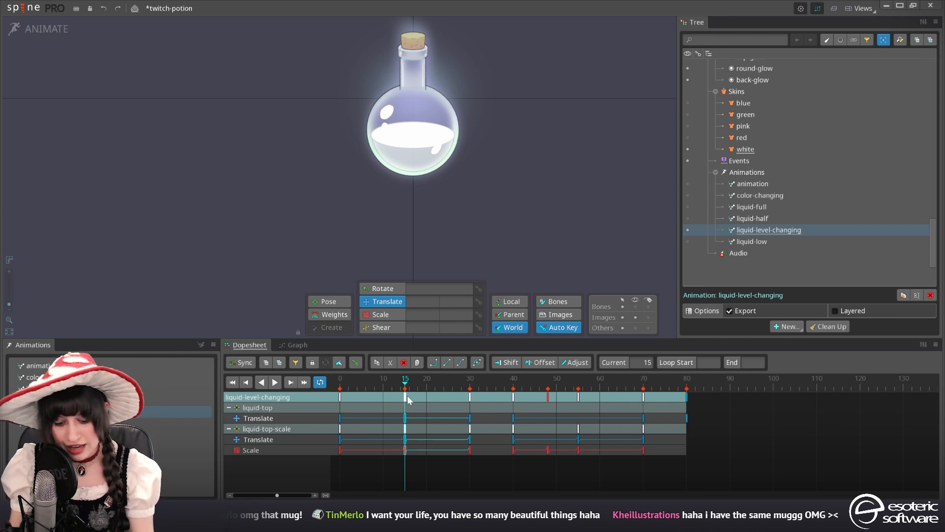
key("ctrl+c")
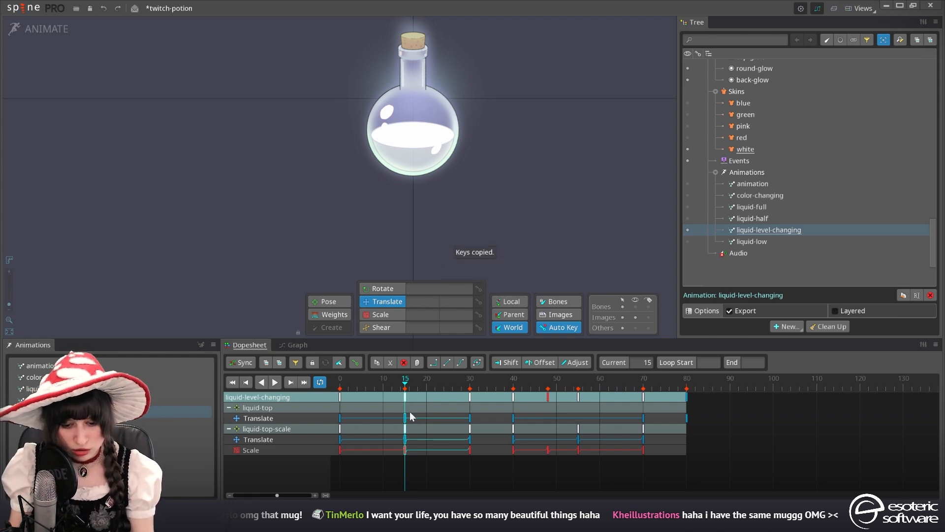
left_click(184, 421)
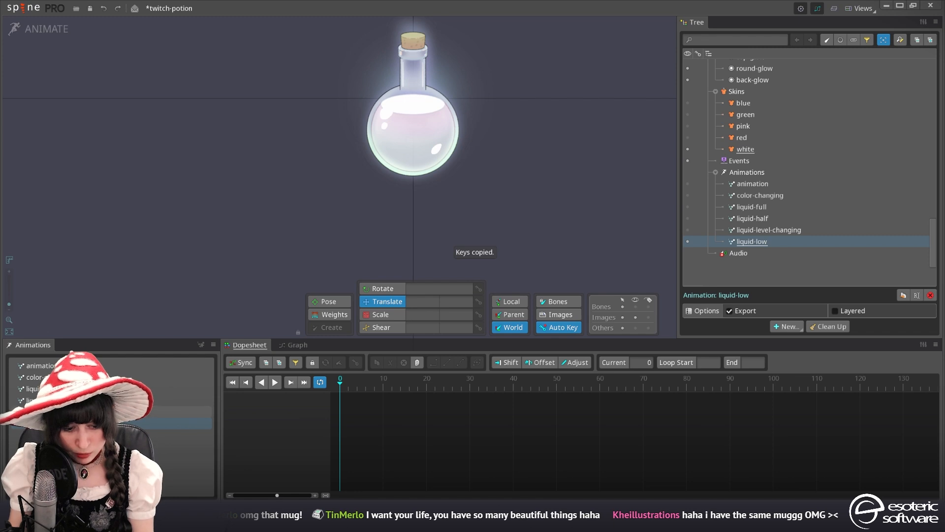
left_click(184, 400)
key("ctrl+v")
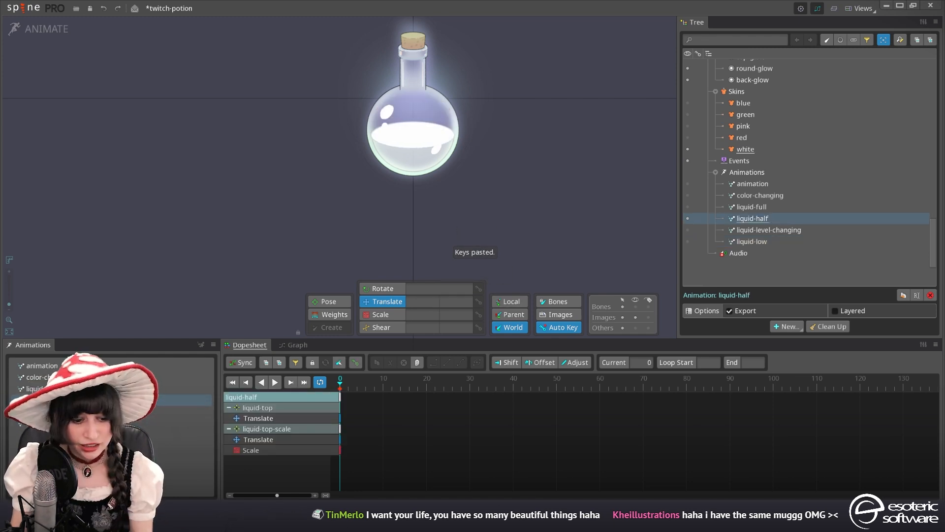
Copy the frame 30 keys of liquid-level-changing and paste them at frame 0 of liquid-low
left_click(184, 388)
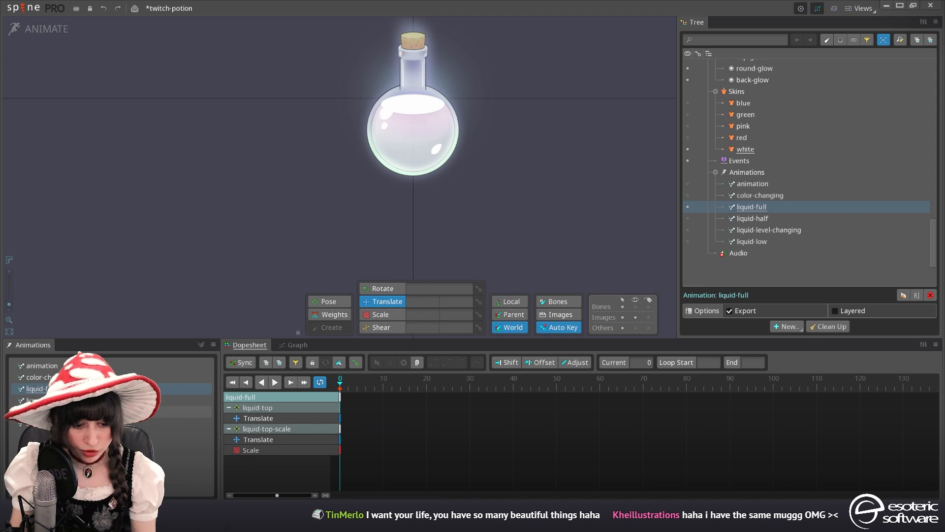
left_click(184, 411)
left_click(470, 382)
left_click(471, 397)
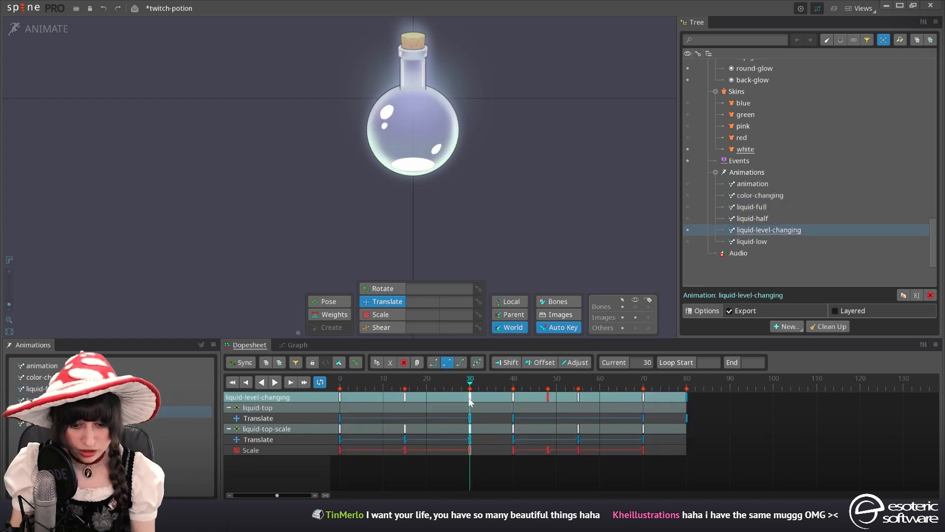
key("ctrl+c")
left_click(189, 423)
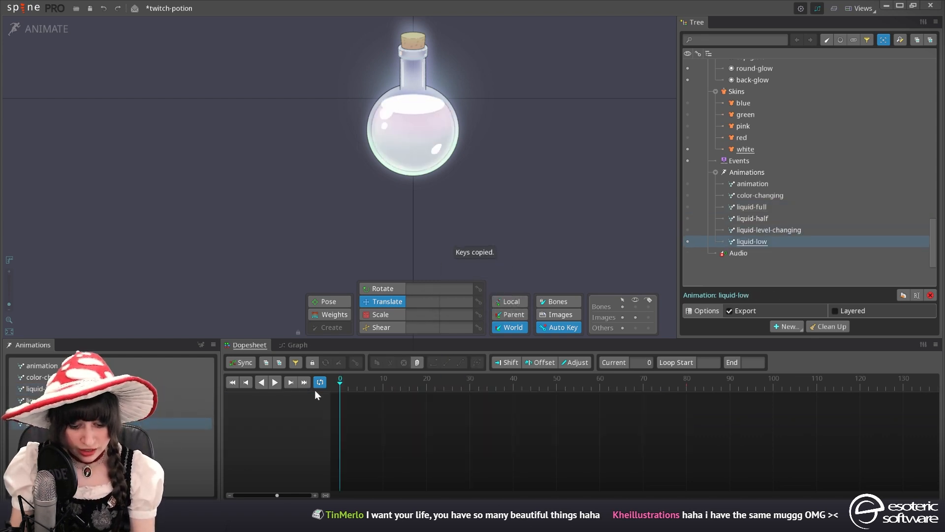
key("ctrl+v")
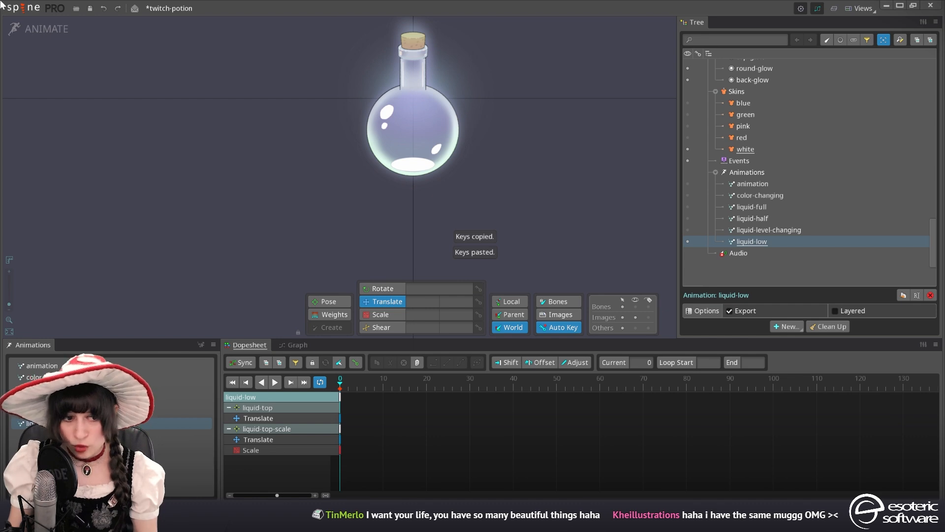
Return to Setup mode and preview liquid-low, liquid-half and liquid-full on track 1 over the other playing animations
left_click(19, 30)
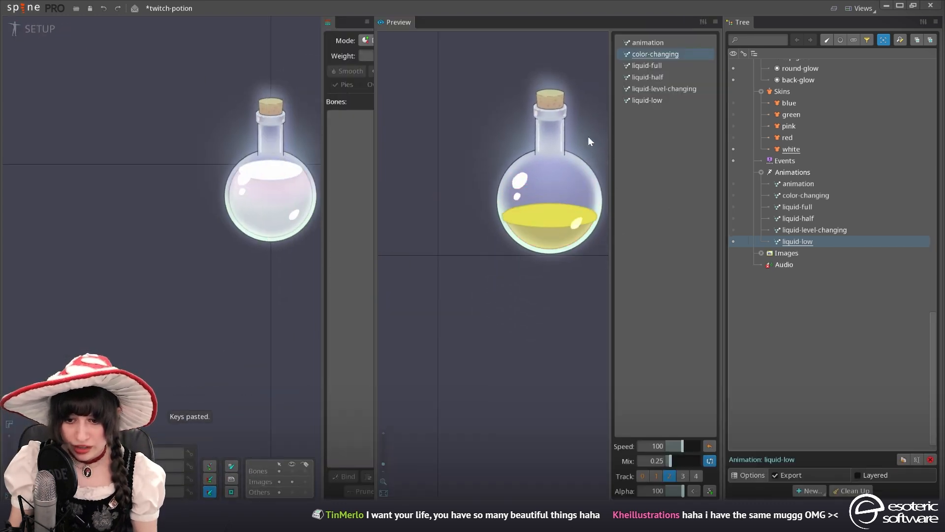
left_click(656, 477)
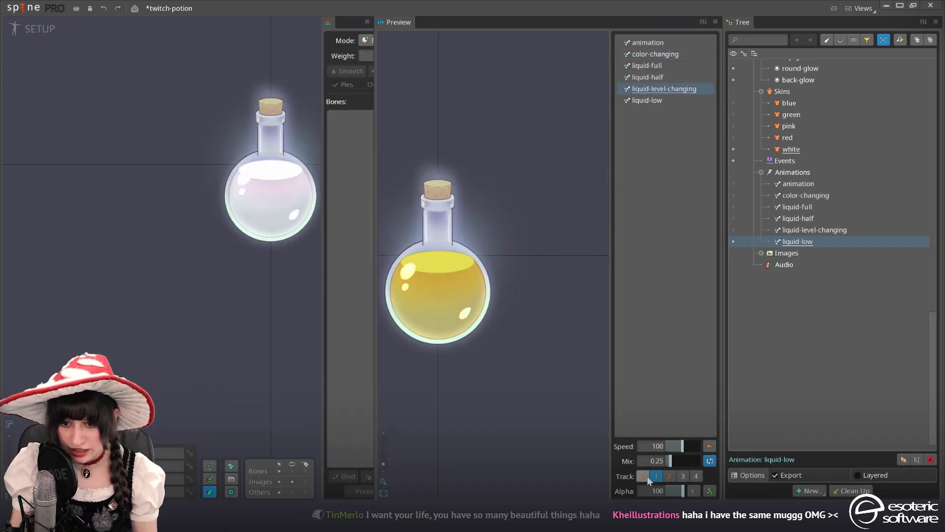
left_click(652, 100)
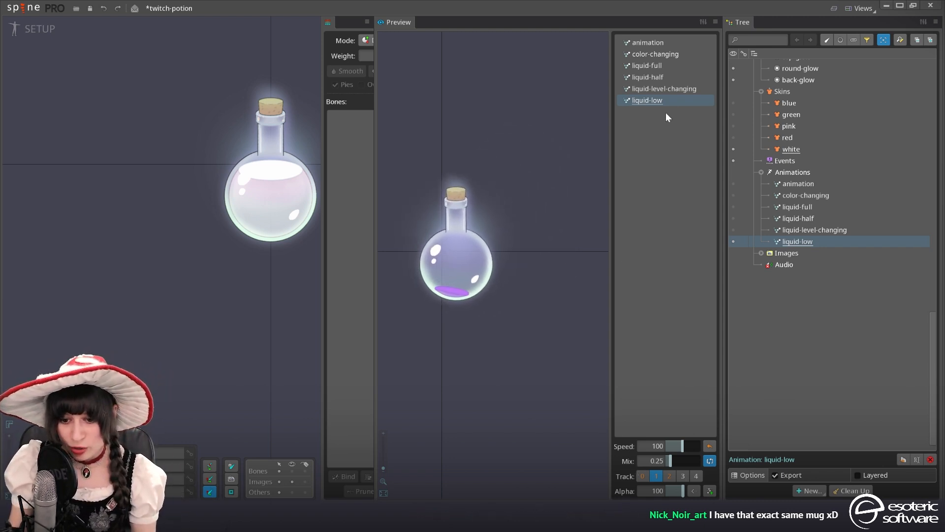
left_click(666, 79)
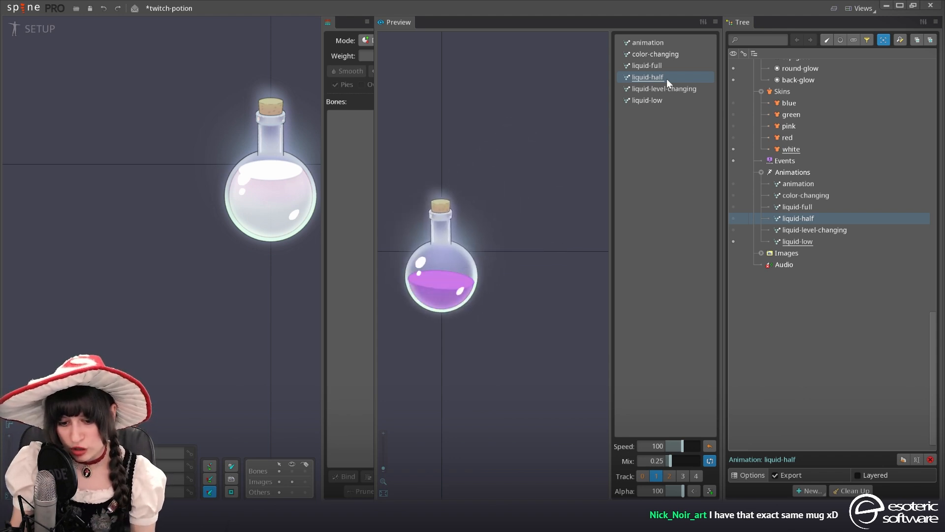
left_click(670, 67)
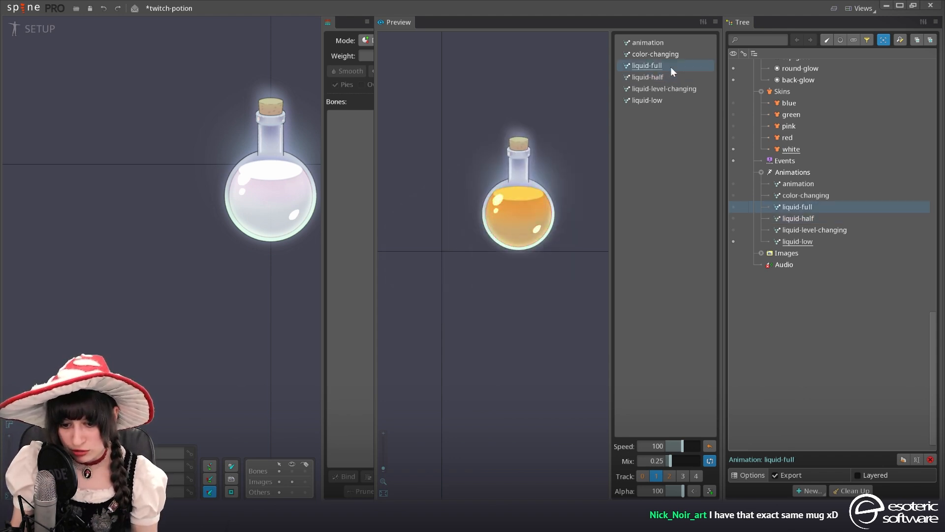
left_click(666, 81)
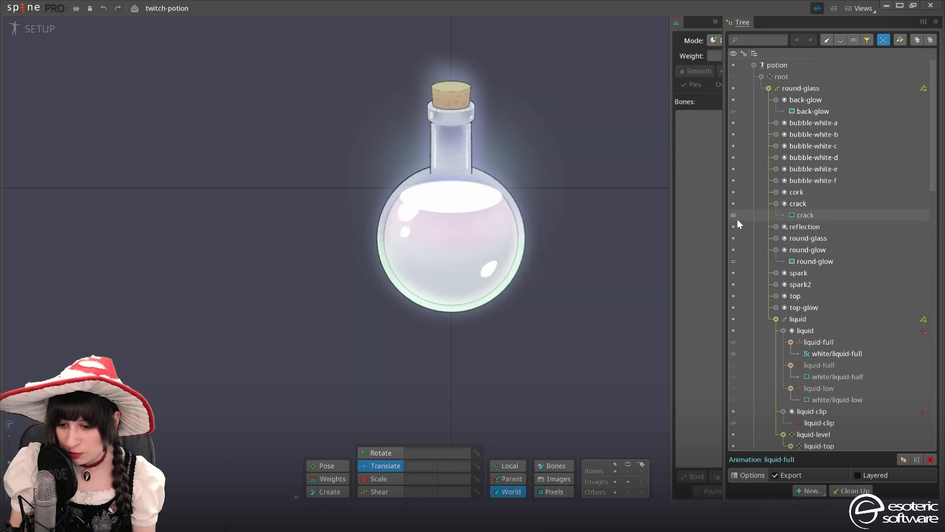
Show the crack attachment on the round glass in the setup pose and clear the selection
left_click(738, 219)
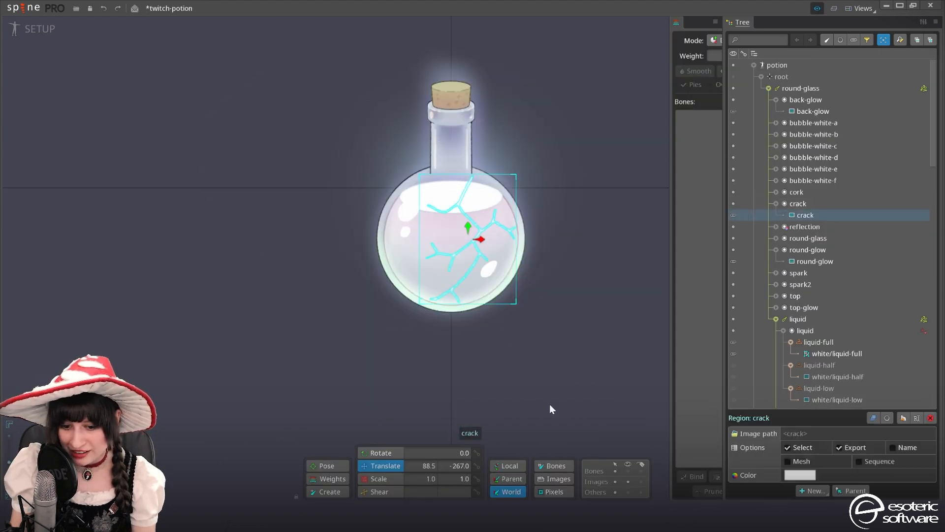
left_click(647, 420)
key("ctrl+z")
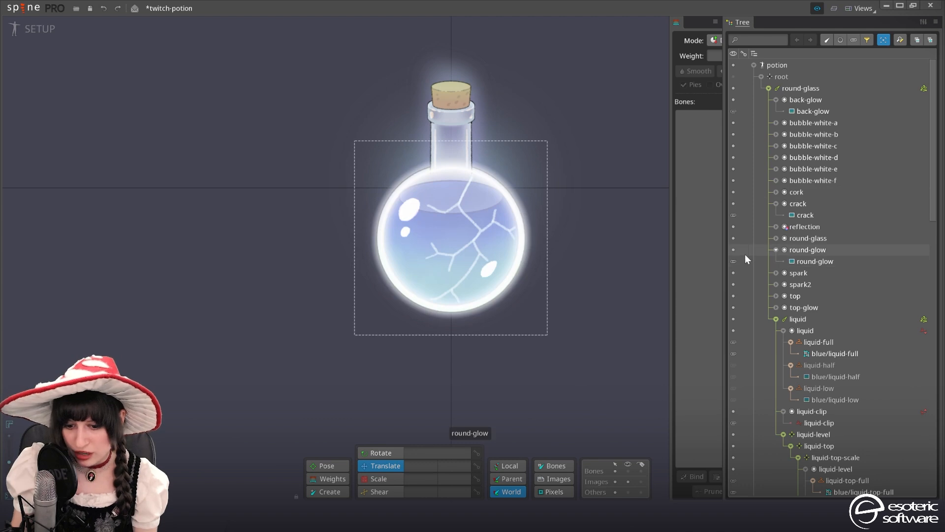
Hide the crack attachment in the setup pose and expand root to list every attachment under round-glass
left_click(734, 215)
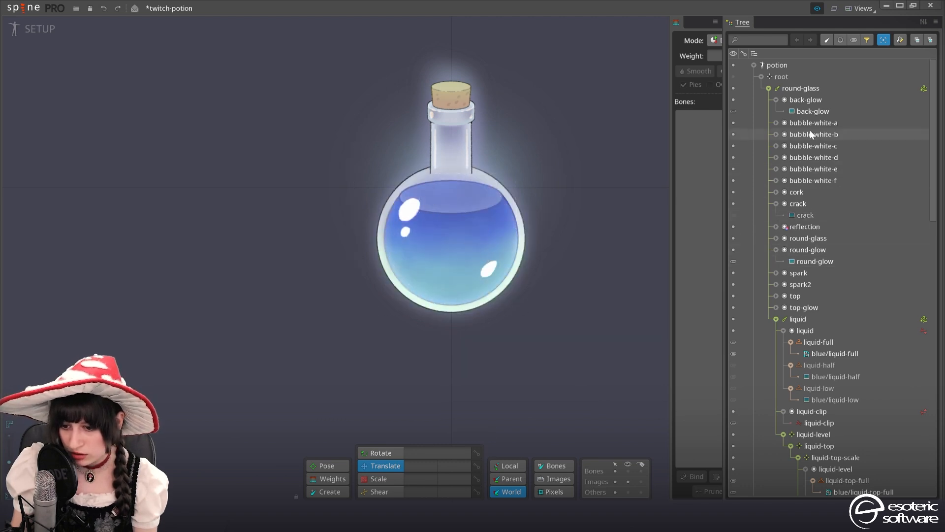
right_click(778, 76)
right_click(778, 77)
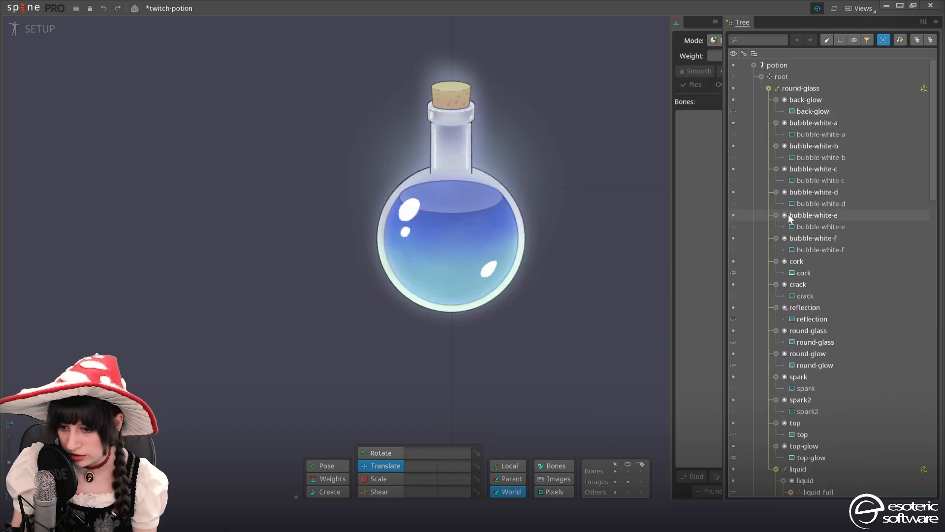
Try showing the white bubble attachments a to f inside the bottle
left_click(732, 204)
left_click(733, 180)
left_click(732, 158)
left_click(734, 134)
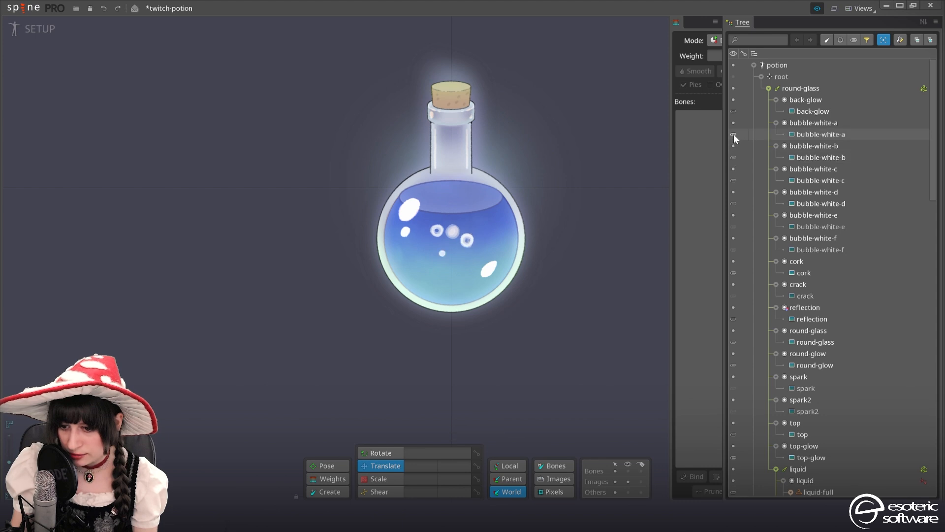
left_click(733, 227)
left_click(734, 250)
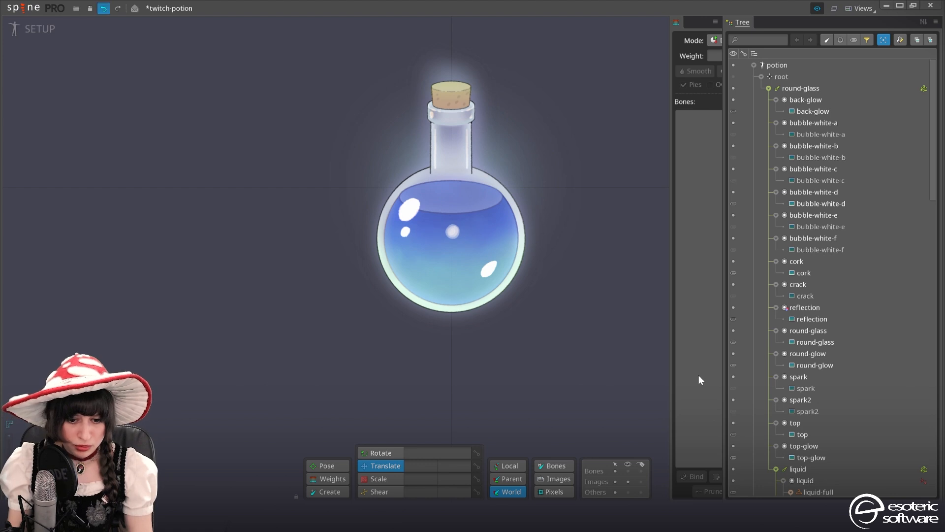
Collapse the round-glass branch's attachments and show the spark and spark2 attachments beside the bottle
left_click(768, 88)
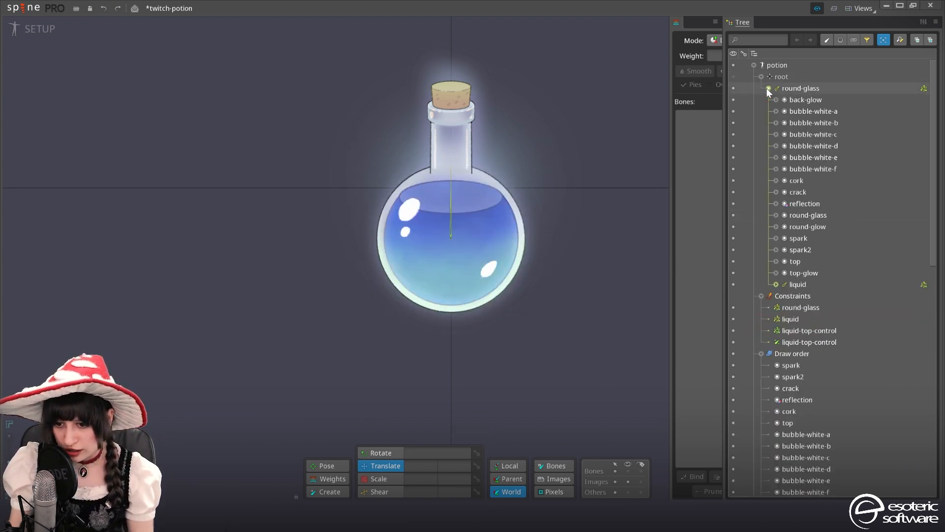
left_click(775, 238)
left_click(734, 250)
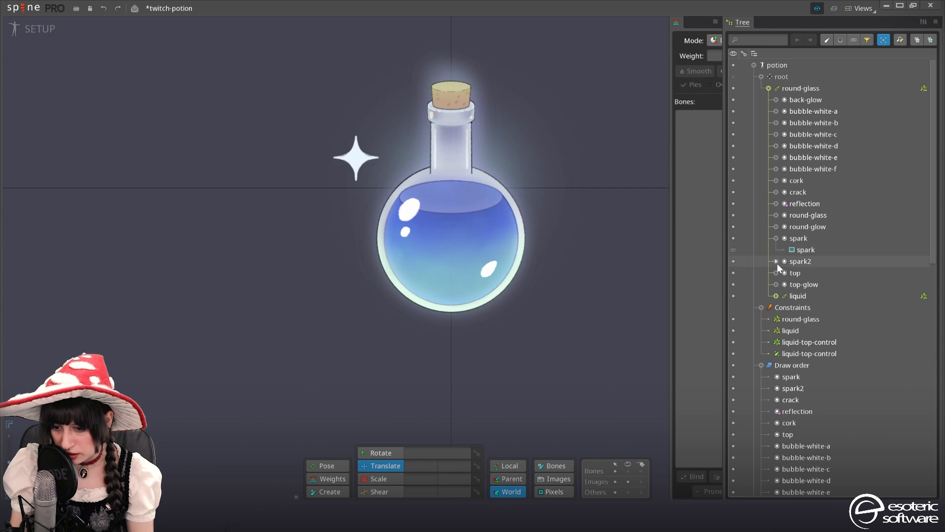
left_click(777, 262)
left_click(733, 273)
scroll(610, 267, "down", 3)
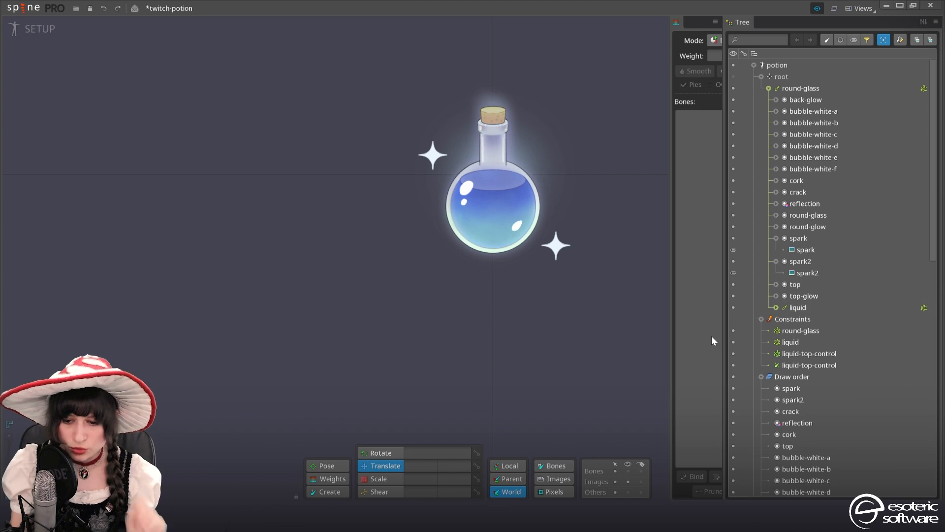
Select the spark and spark2 slots and give each one its own new parent bone under round-glass
left_click(771, 272)
left_click(811, 241)
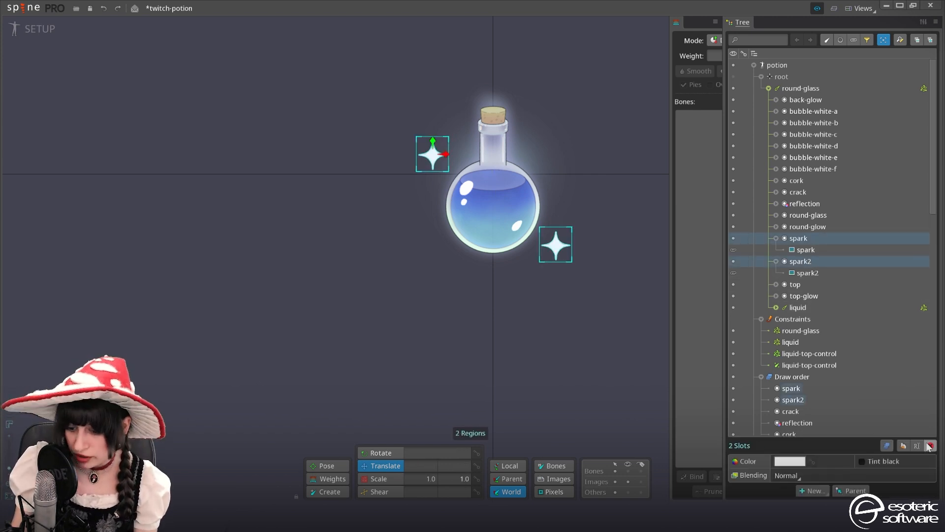
left_click(818, 478)
Examine how the spark image is placed relative to its new bone
scroll(430, 276, "up", 5)
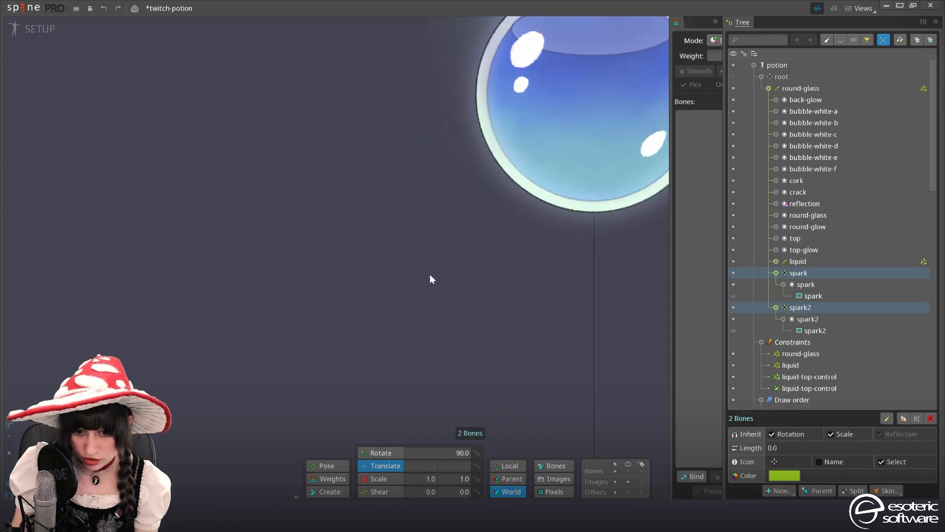
left_click_drag(495, 259, 316, 383)
scroll(631, 312, "up", 2)
left_click_drag(631, 312, 501, 308)
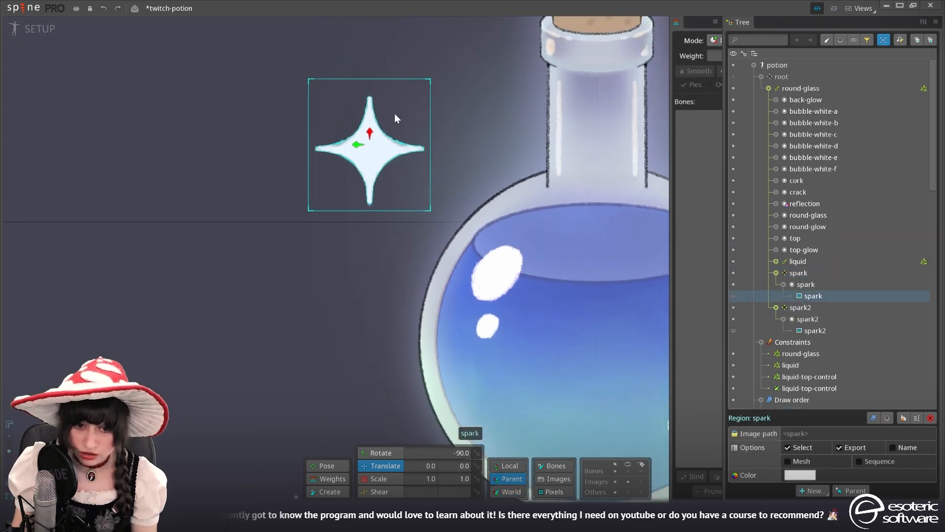
scroll(396, 115, "up", 2)
scroll(519, 145, "down", 2)
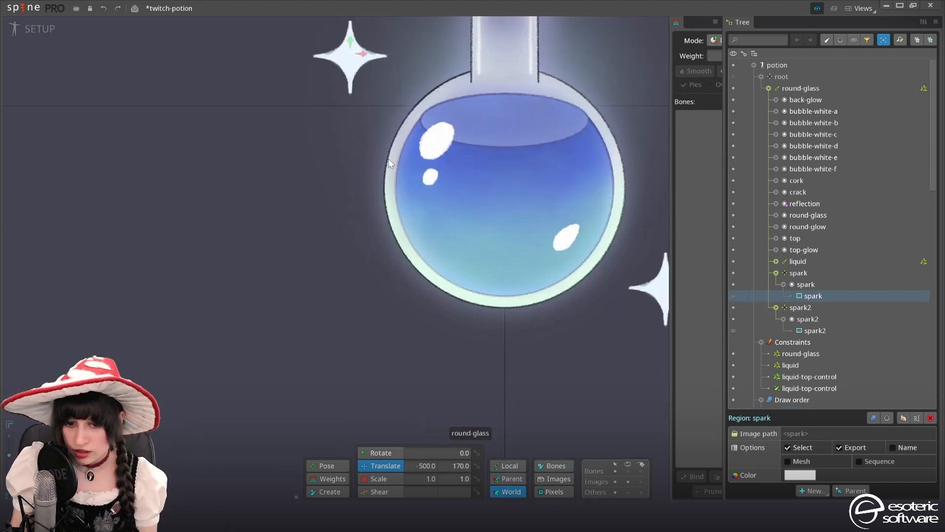
scroll(411, 230, "down", 3)
left_click_drag(412, 231, 489, 239)
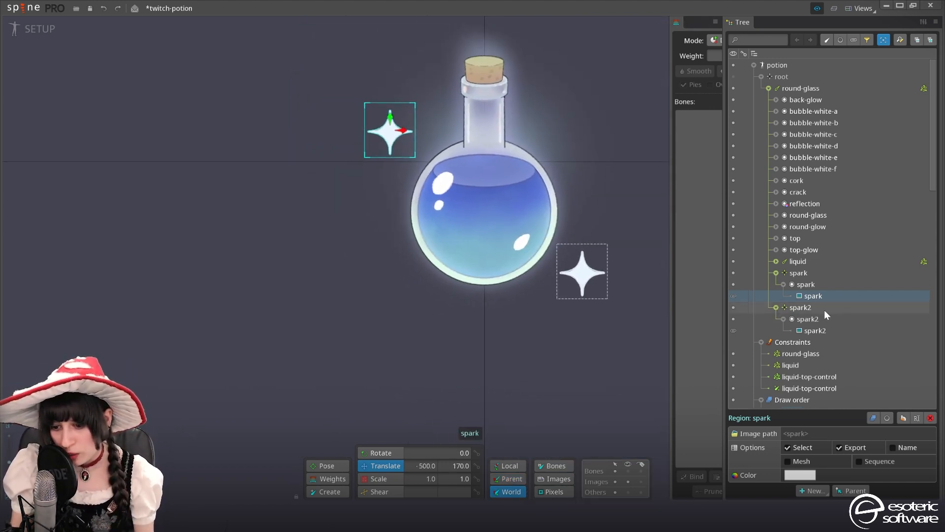
Select the spark and spark2 bones together and turn on compensation for bones and images
left_click(802, 307)
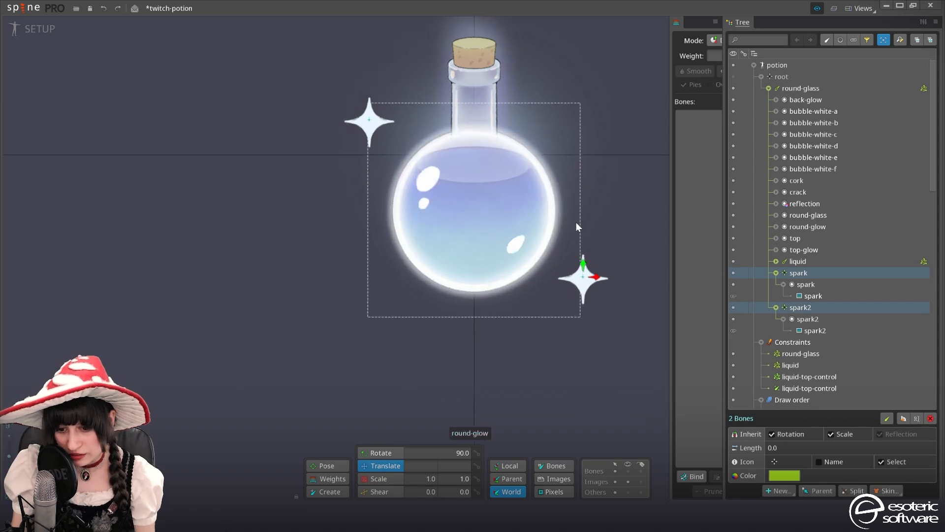
scroll(577, 232, "up", 5)
left_click(562, 469)
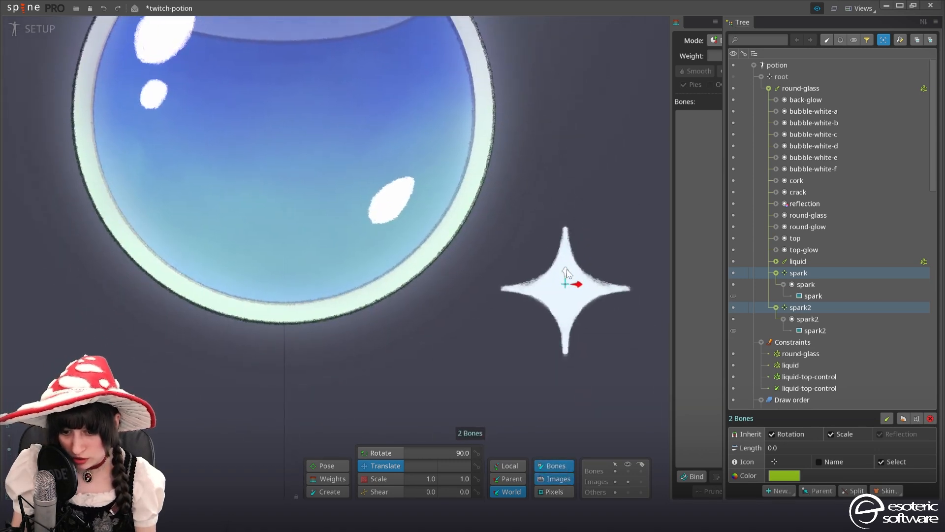
left_click_drag(471, 236, 736, 355)
scroll(462, 276, "down", 2)
left_click_drag(382, 179, 512, 230)
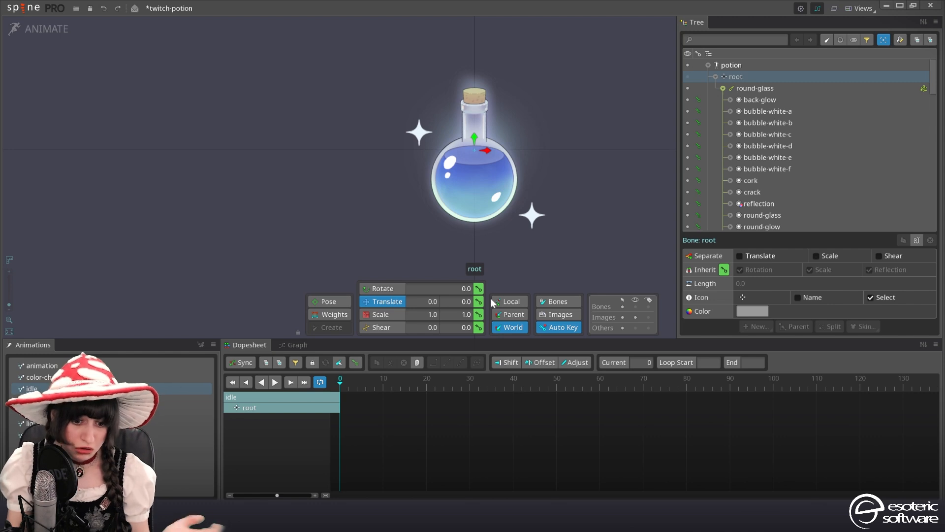
In the idle animation, key root's translation at frames 0 and 50, raise it to about Y 524 at frame 25, and preview the loop
left_click(478, 301)
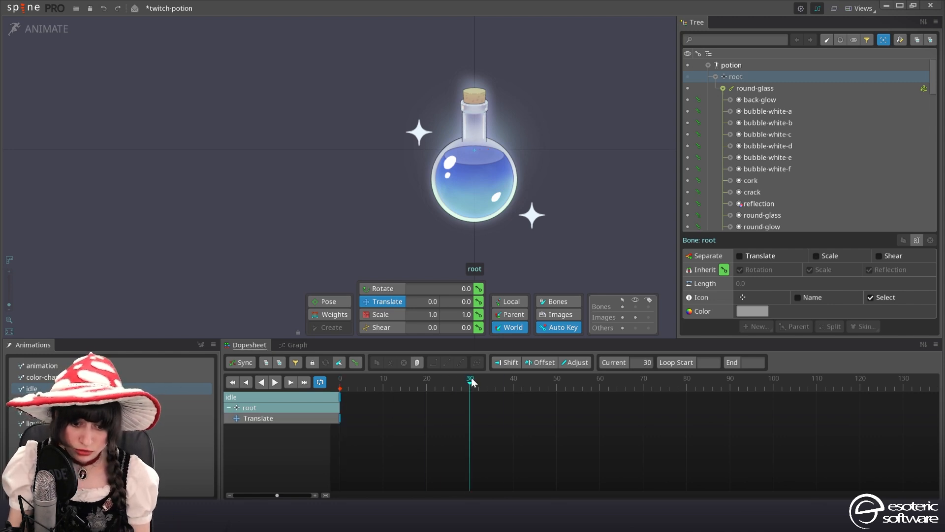
left_click(479, 302)
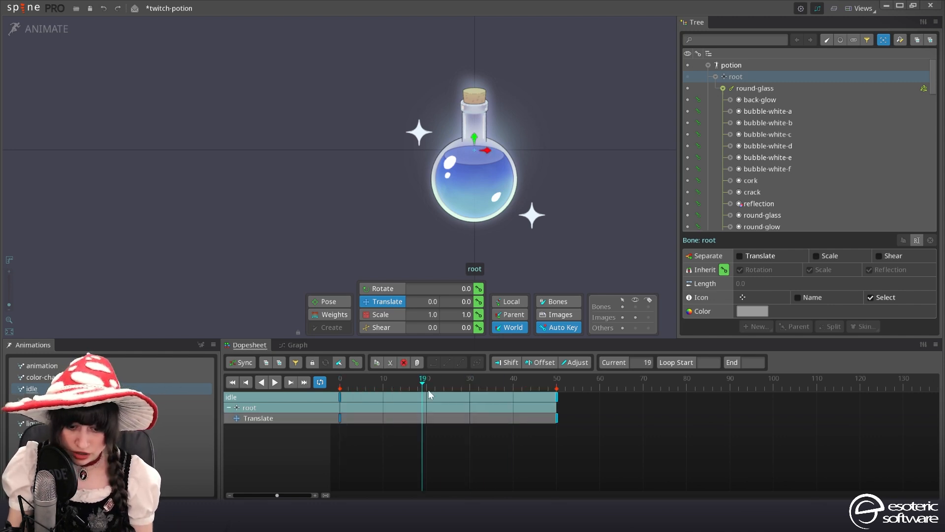
left_click_drag(430, 387, 428, 386)
left_click_drag(474, 140, 472, 81)
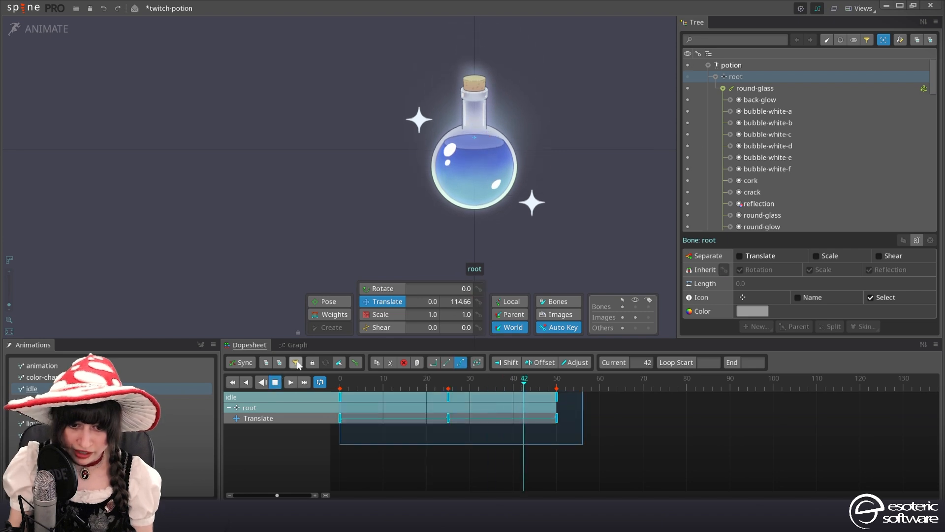
scroll(427, 195, "down", 2)
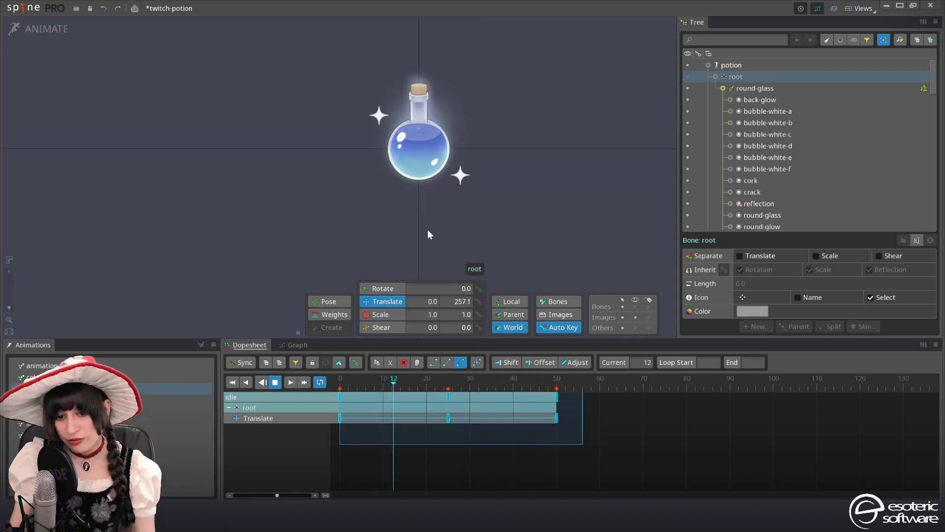
scroll(427, 228, "down", 2)
left_click_drag(376, 202, 453, 259)
scroll(430, 246, "up", 1)
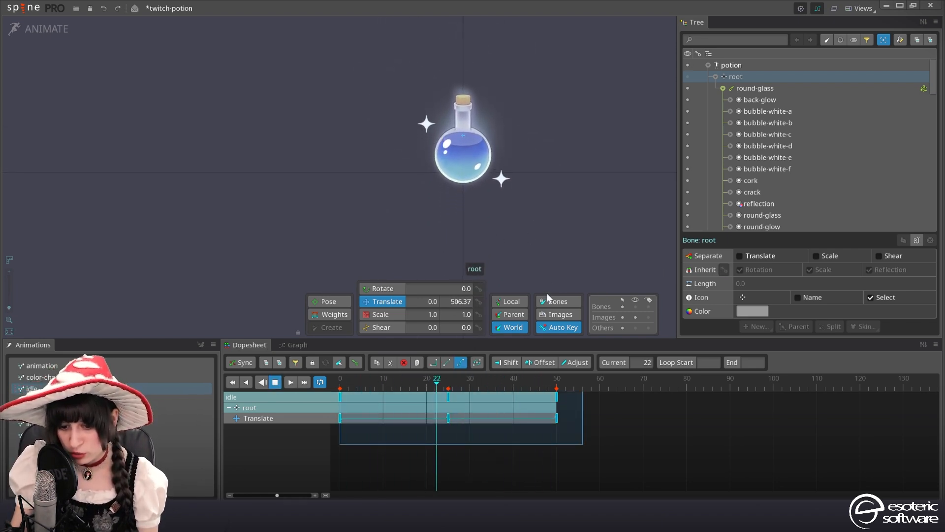
Undo the large upward move at frame 25 and raise root to Y 160 there instead
left_click(624, 419)
left_click(448, 397)
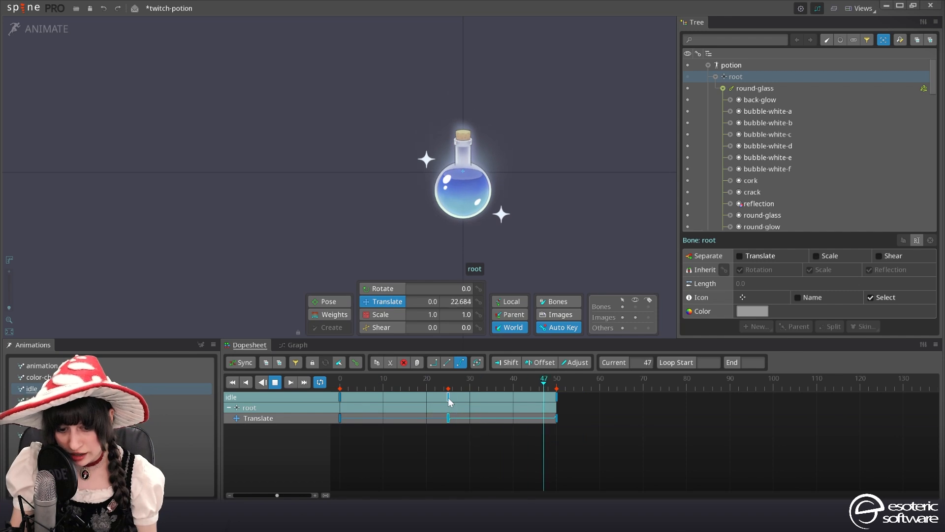
left_click(276, 383)
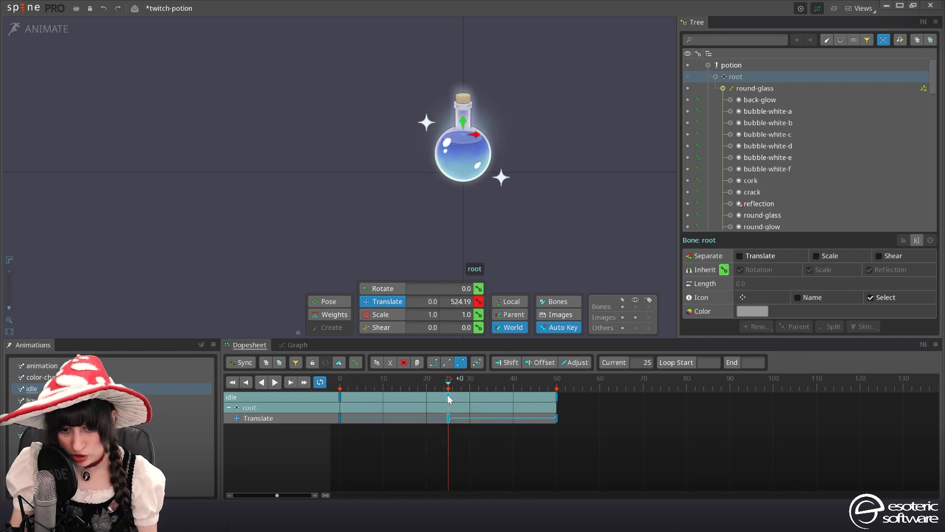
key("ctrl+z")
key("ctrl+z")
key("shift+Up")
key("shift+Up")
key("shift+Up")
key("shift+Up")
key("shift+Up")
key("shift+Up")
key("shift+Up")
key("shift+Up")
key("shift+Up")
key("shift+Up")
key("shift+Up")
key("shift+Up")
key("shift+Up")
key("shift+Up")
key("shift+Up")
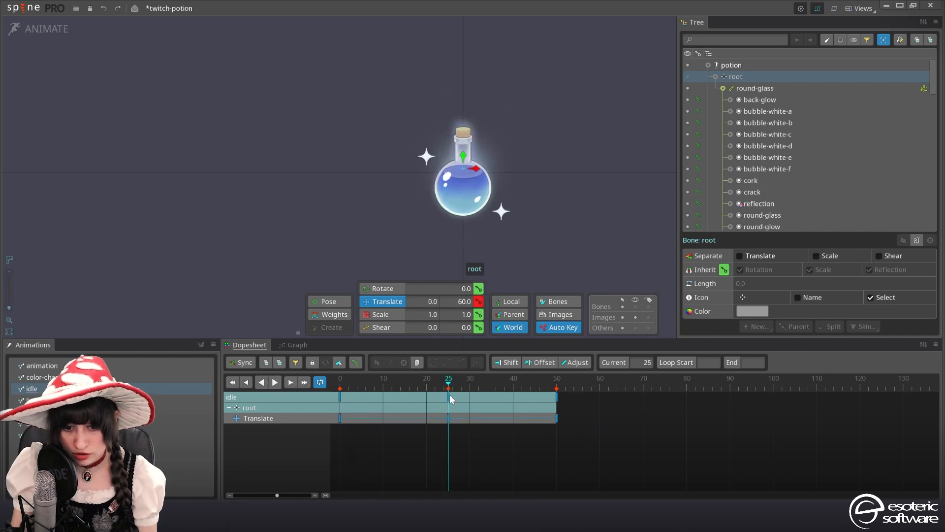
Give all three idle translation keys Bezier curves and paste them onto the round-glass bone, checking the playback
left_click_drag(591, 455, 340, 391)
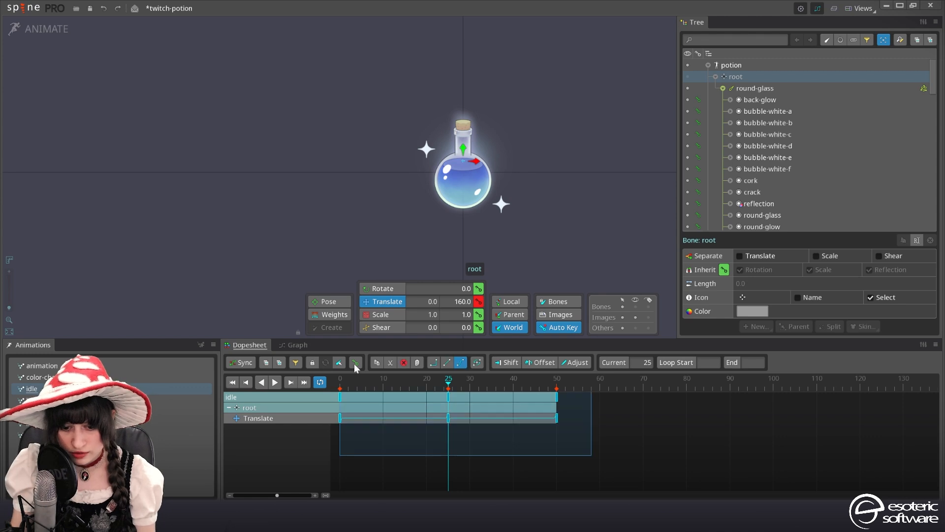
left_click(460, 364)
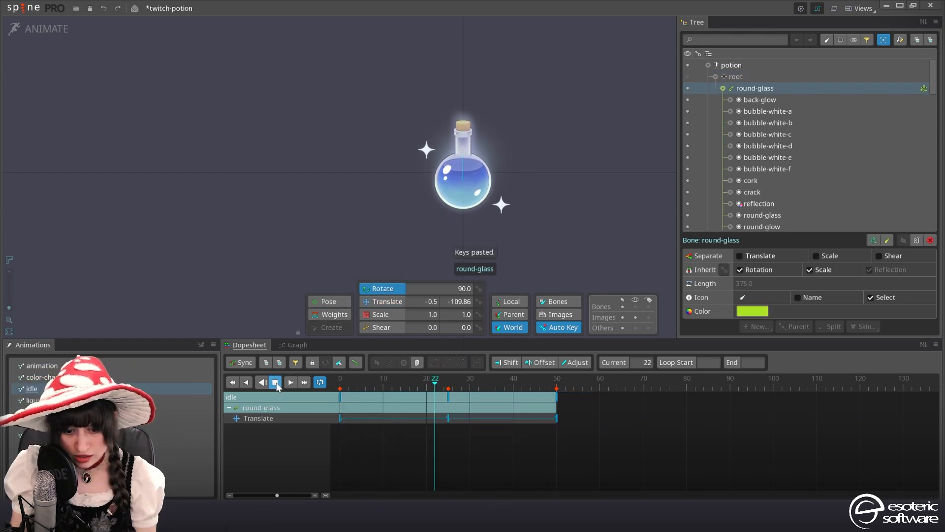
left_click(276, 383)
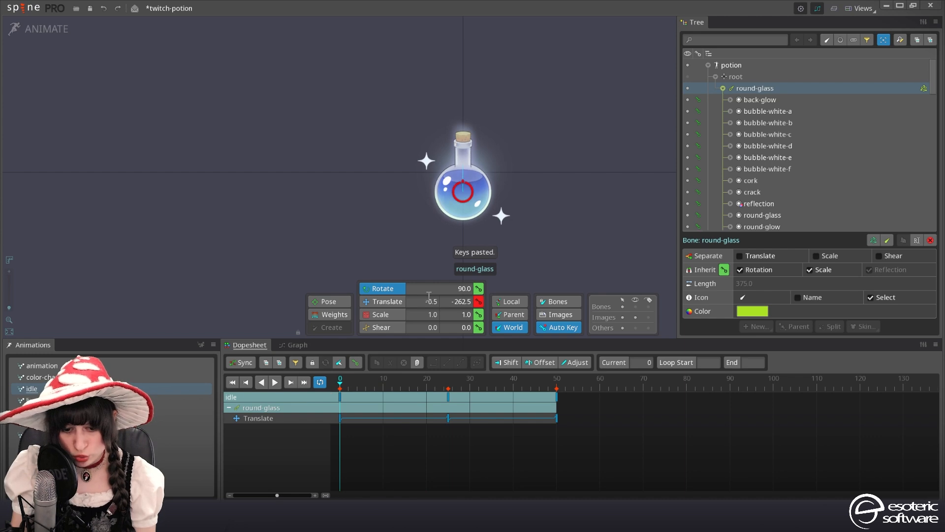
Key round-glass's rotation at frames 0, 25 and 50, about 96° at both ends, apply Bezier curves to the rotation keys and preview them
left_click(479, 289)
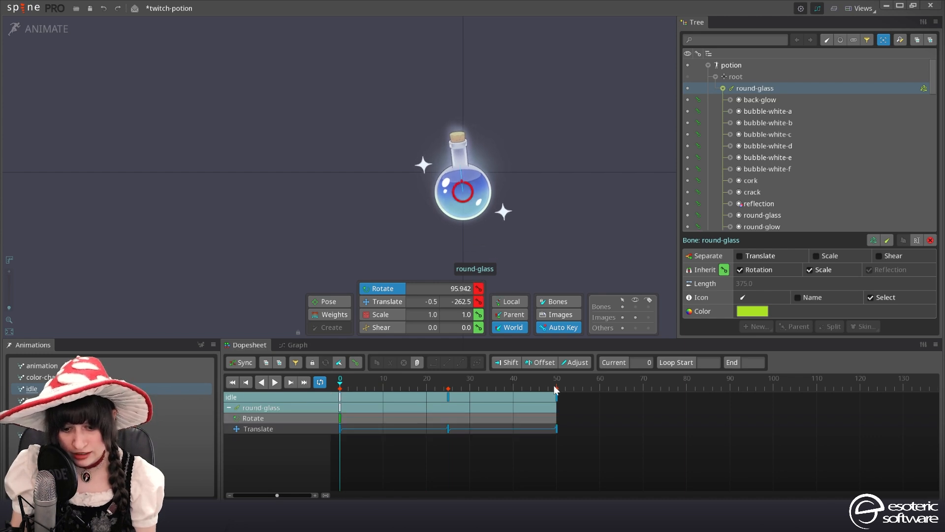
left_click(340, 418)
key("ctrl+c")
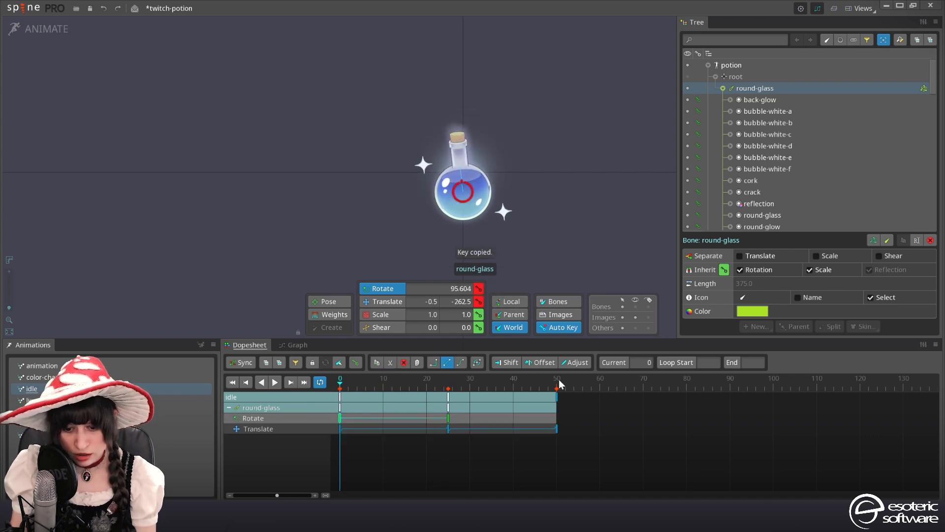
left_click(557, 386)
key("ctrl+v")
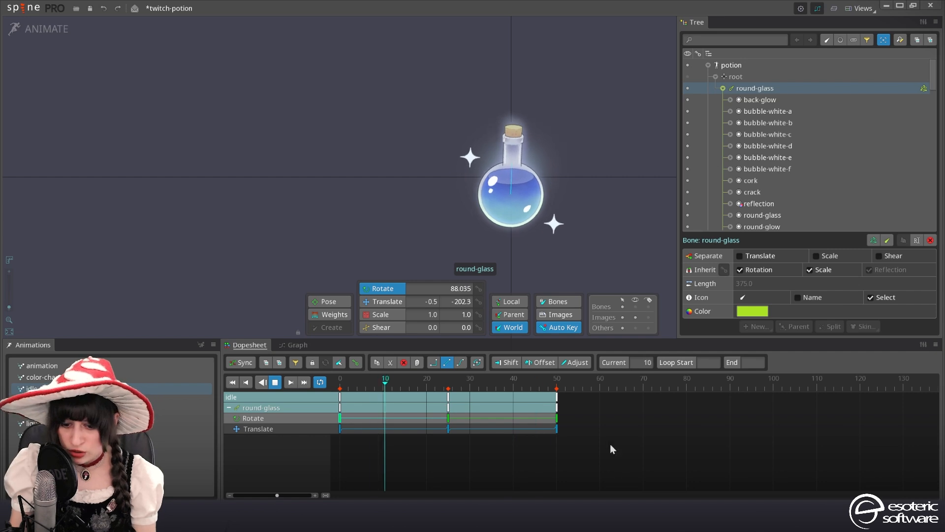
left_click(578, 418)
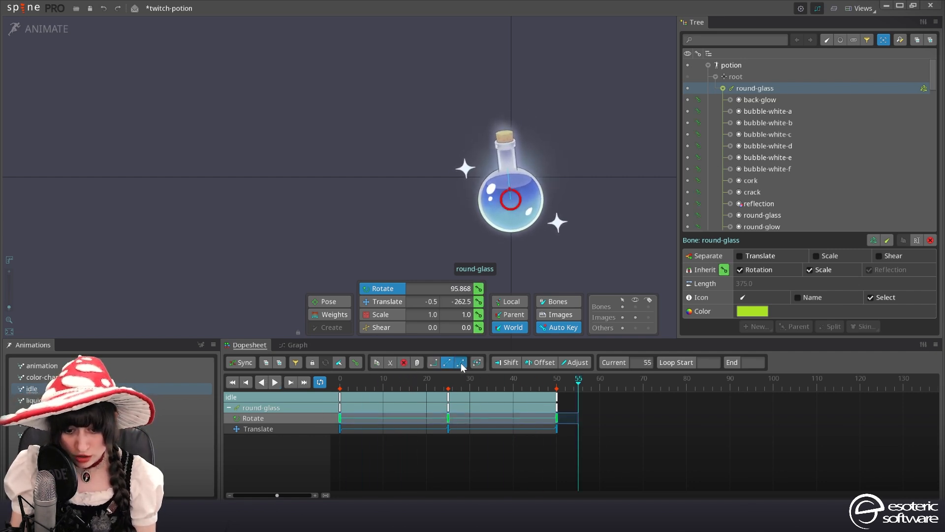
left_click(292, 386)
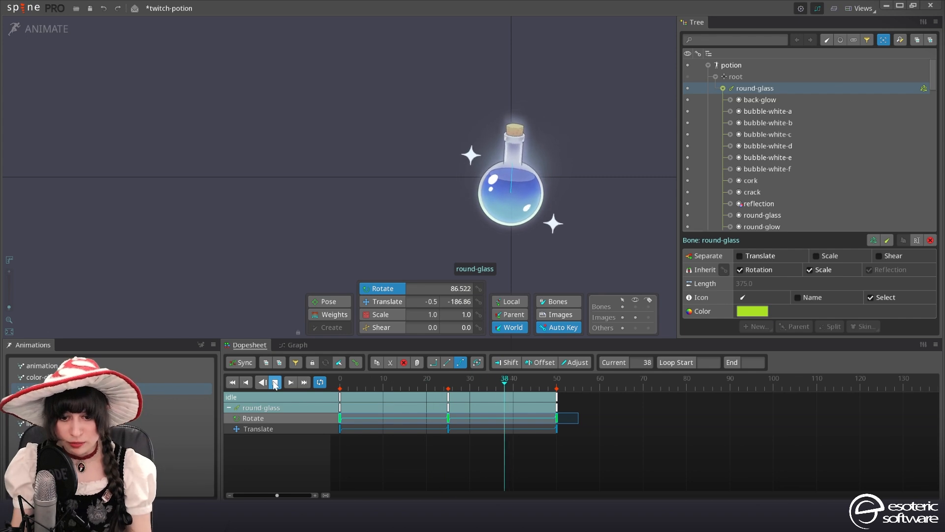
Try to offset the round-glass rotation keys in time relative to the translation keys
left_click(541, 362)
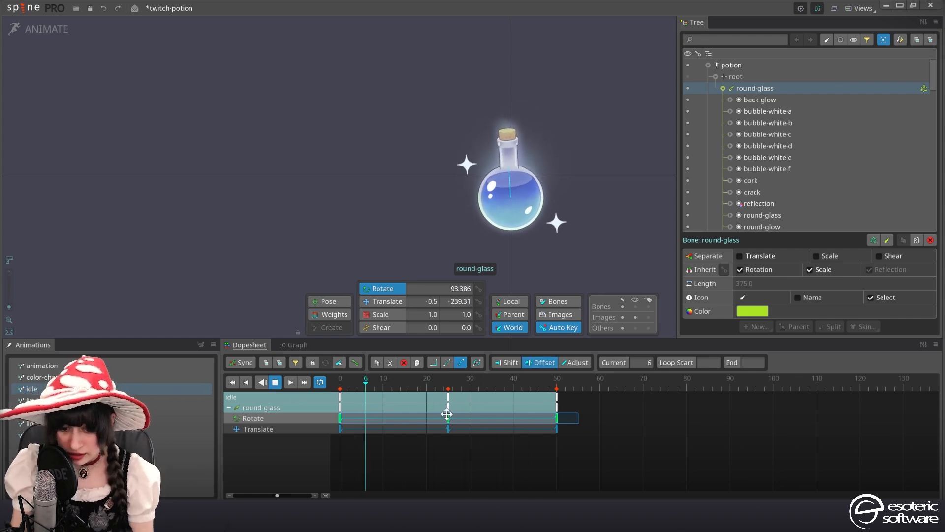
left_click_drag(448, 418, 510, 401)
key("d")
key("ctrl+z")
Delete the round-glass rotation keys and key its rotation at about 100° on frame 0
left_click(339, 419)
key("Delete")
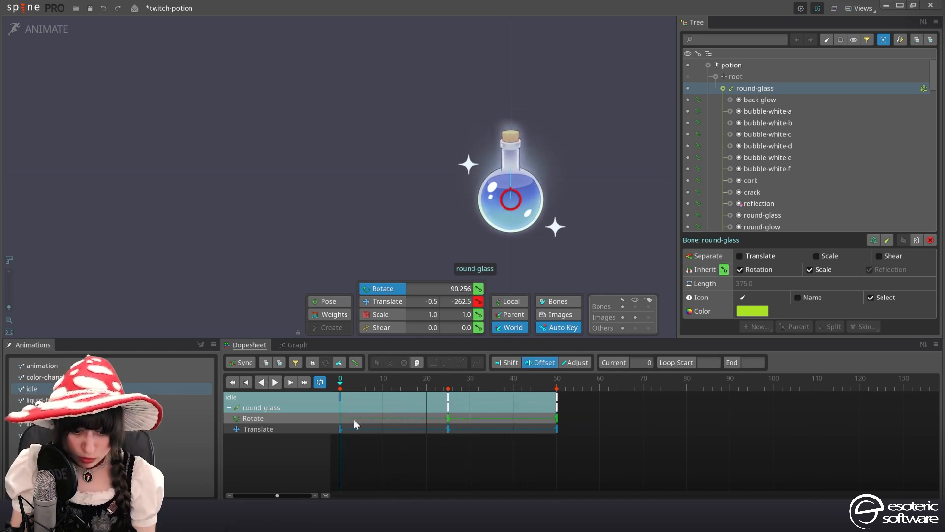
key("Delete")
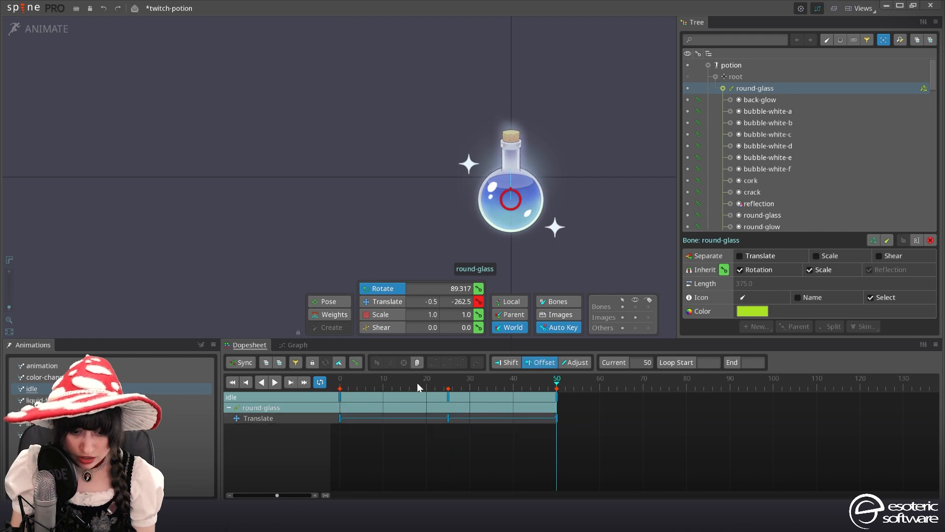
key("ctrl+z")
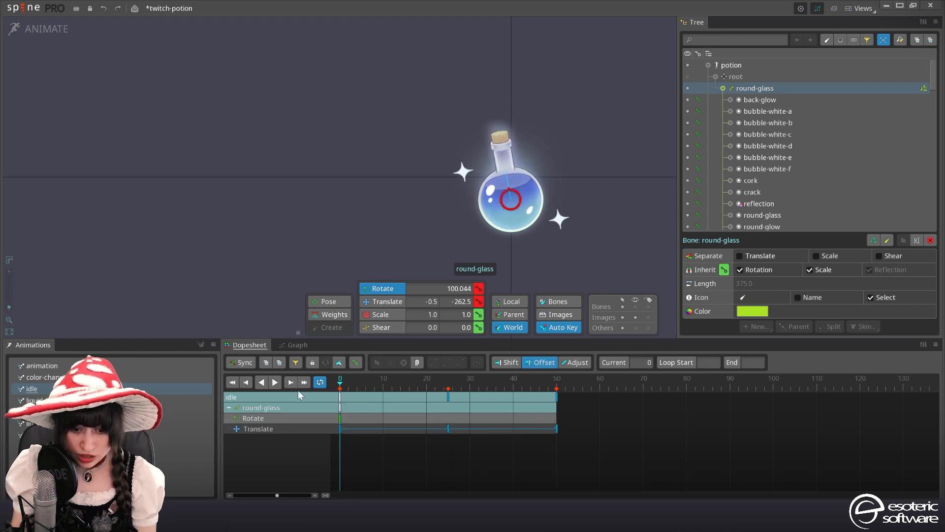
Key round-glass's rotation at about 80° on frame 25 and copy its frame 0 rotation key to frame 50
left_click(448, 383)
key("ctrl+v")
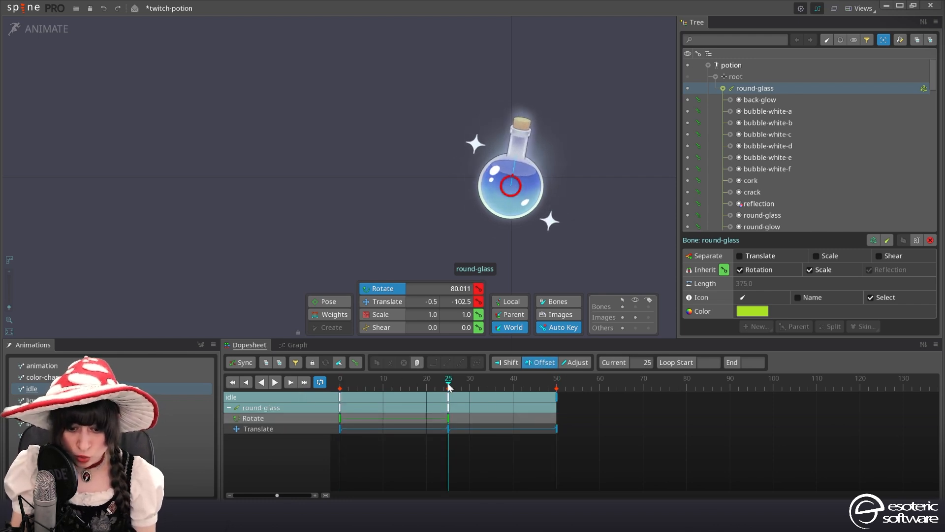
left_click(340, 418)
key("ctrl+c")
left_click(556, 388)
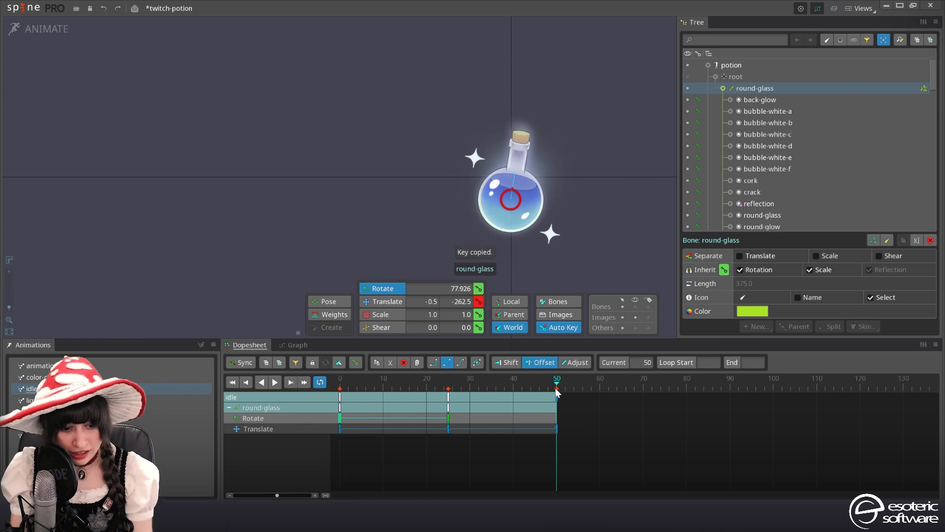
key("ctrl+v")
Apply Bezier curves to the three round-glass rotation keys, offset them by 15 frames within the loop and preview the motion
left_click_drag(579, 422, 334, 413)
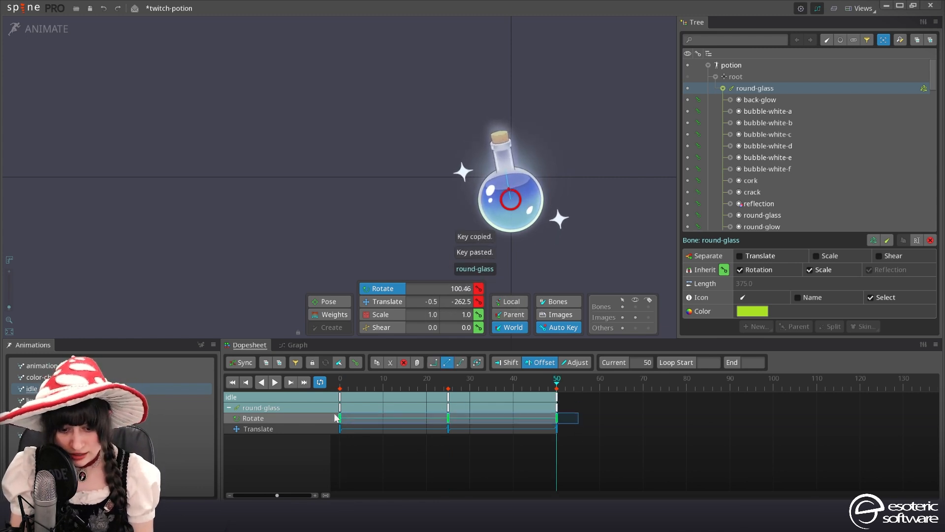
left_click_drag(450, 419, 517, 419)
left_click(274, 382)
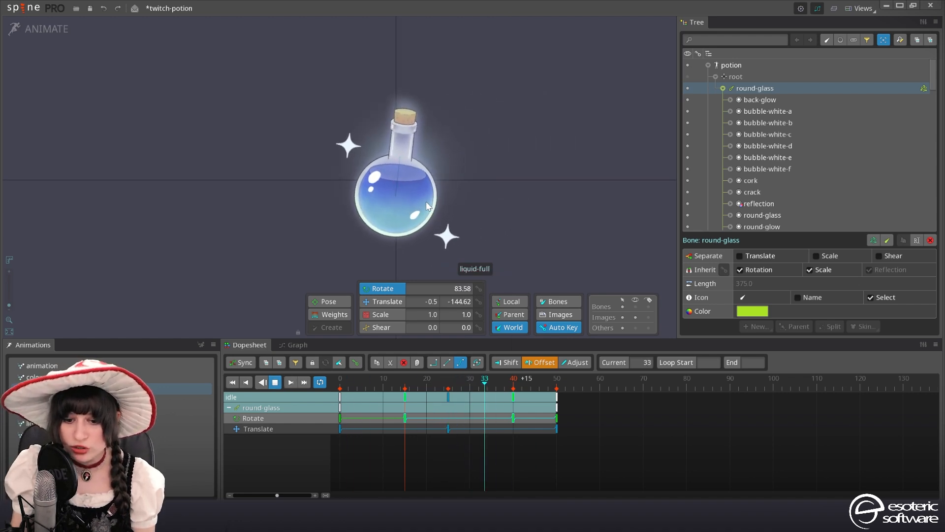
In setup mode, create a bone named potion-container under root and parent the round-glass bone to it
double_click(736, 88)
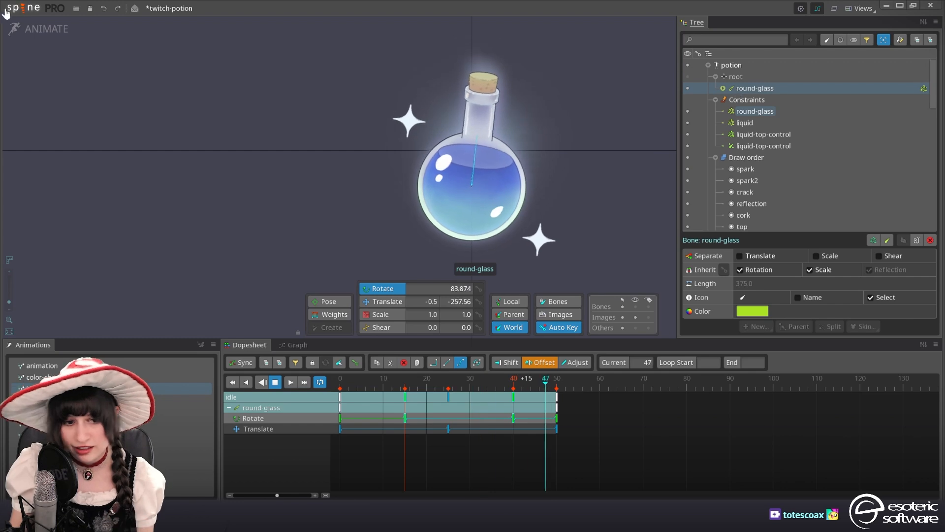
left_click(46, 28)
left_click(785, 77)
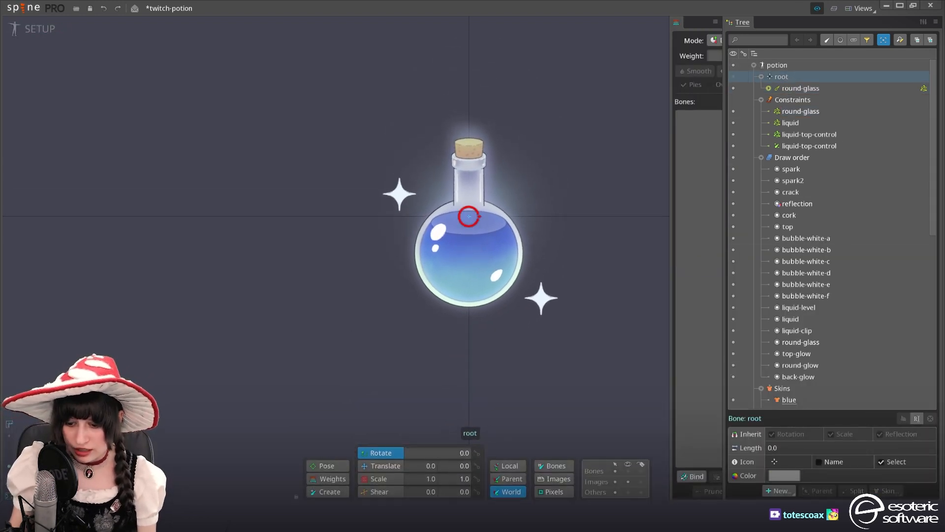
left_click(788, 489)
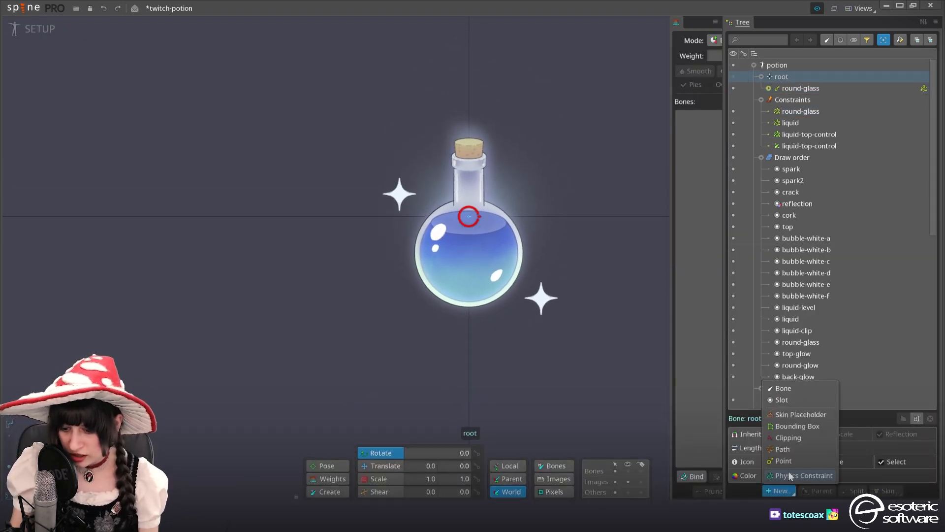
left_click(782, 386)
double_click(797, 87)
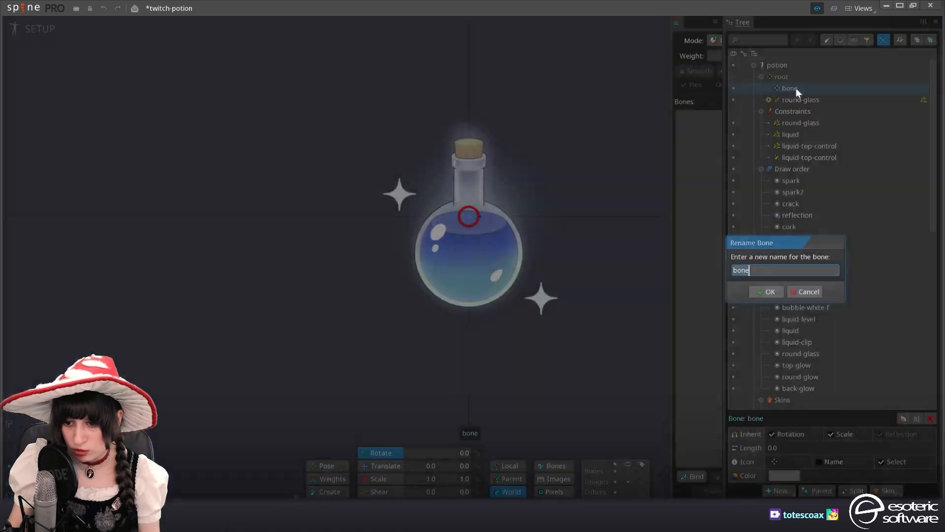
type("potion-container")
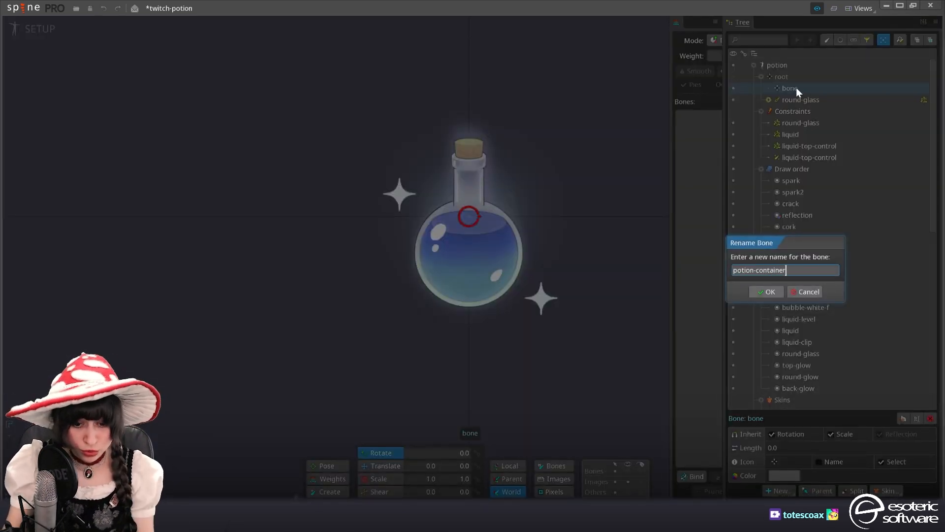
key("Return")
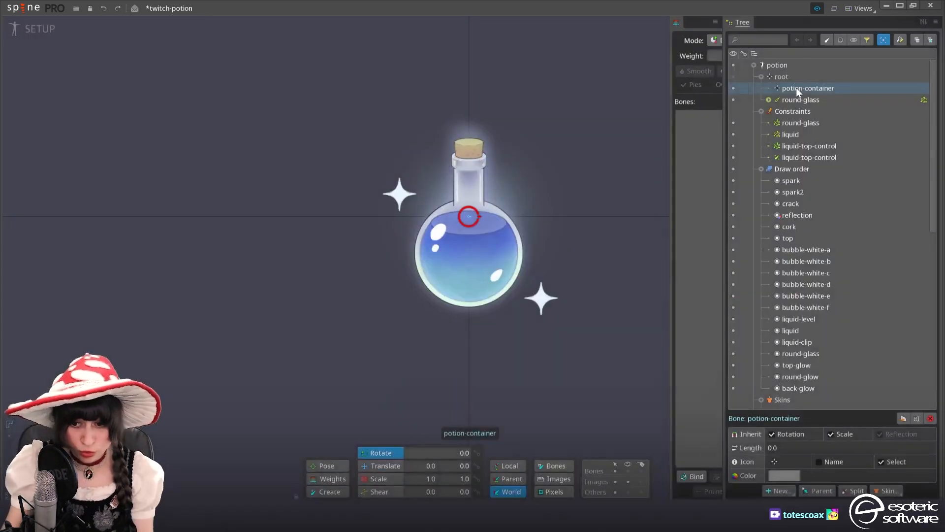
left_click_drag(799, 101, 808, 88)
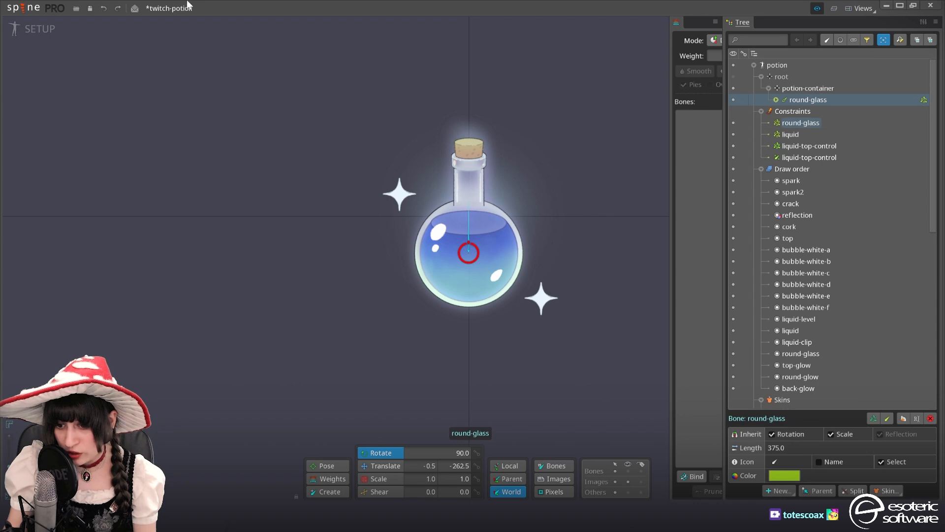
Try moving the translation keys of the idle animation from round-glass to potion-container and preview the result
left_click(64, 21)
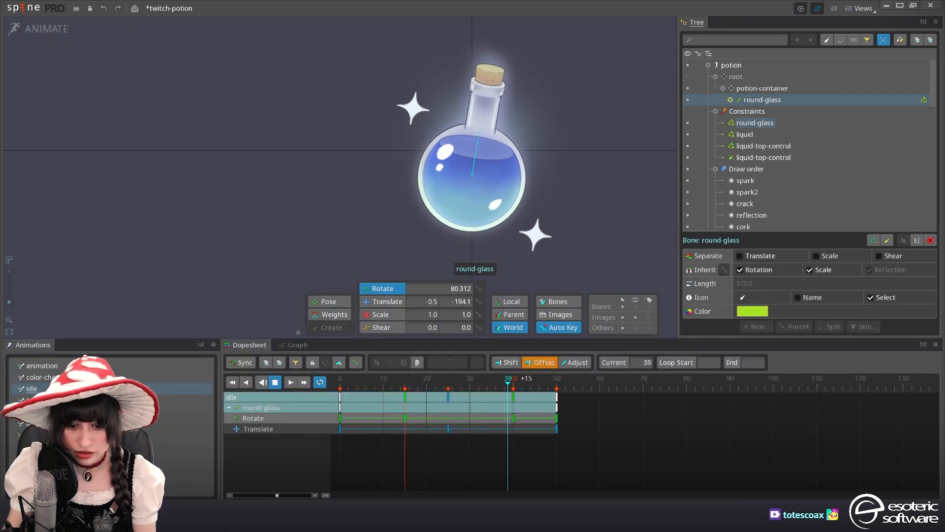
left_click_drag(578, 441, 321, 435)
key("Delete")
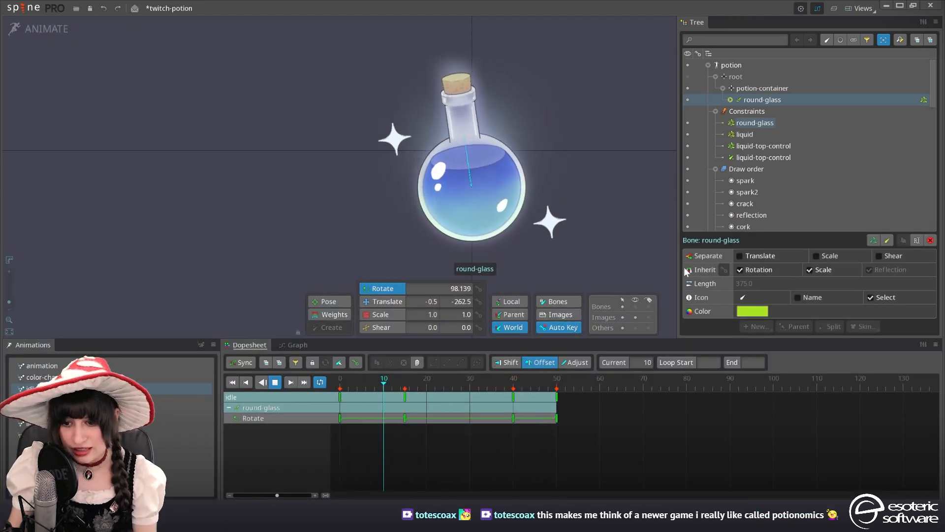
left_click(775, 89)
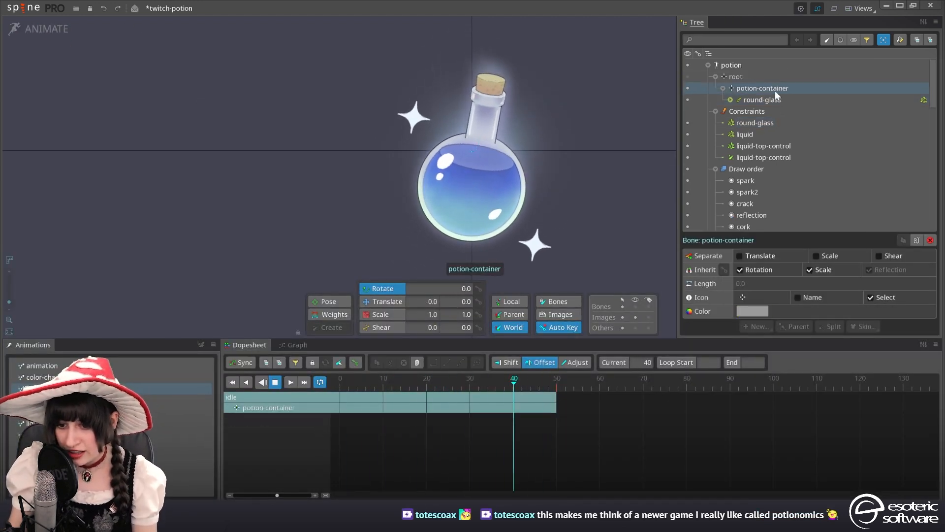
left_click(275, 382)
key("ctrl+v")
key("l")
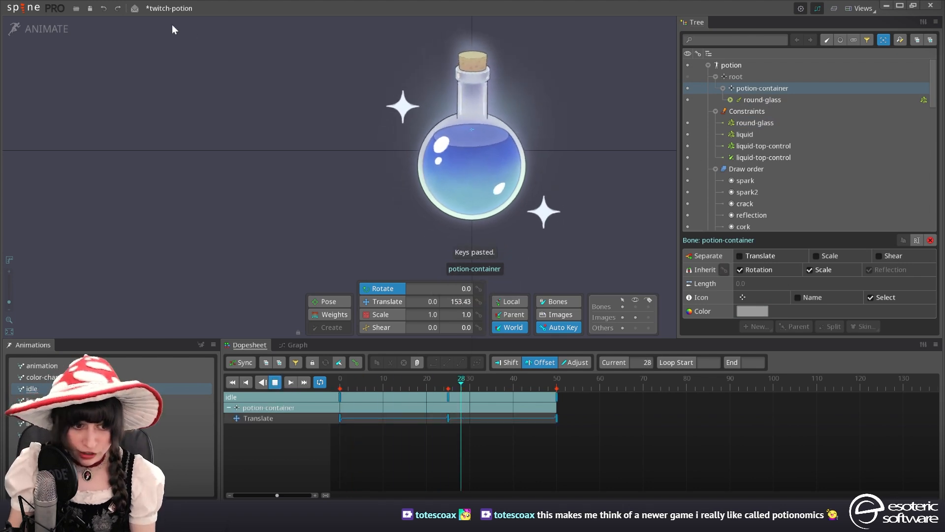
In setup mode, reparent the spark and spark2 bones from round-glass to potion-container
left_click(44, 33)
left_click(776, 100)
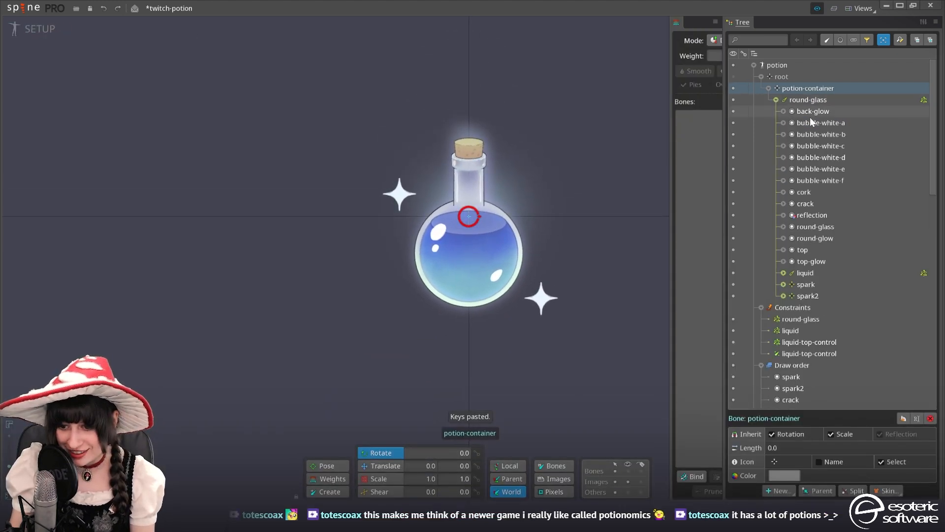
left_click(806, 285)
left_click(808, 296, "ctrl")
left_click_drag(817, 284, 793, 80)
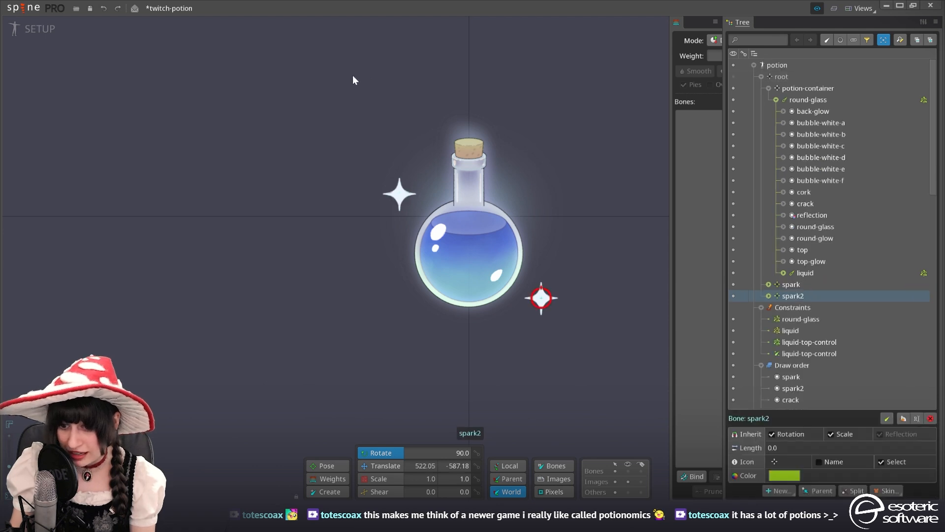
left_click(810, 286, "ctrl")
left_click_drag(808, 277, 796, 90)
Return to the idle animation, paste the translation keys back onto round-glass from frame 0 and preview the playback
left_click(34, 29)
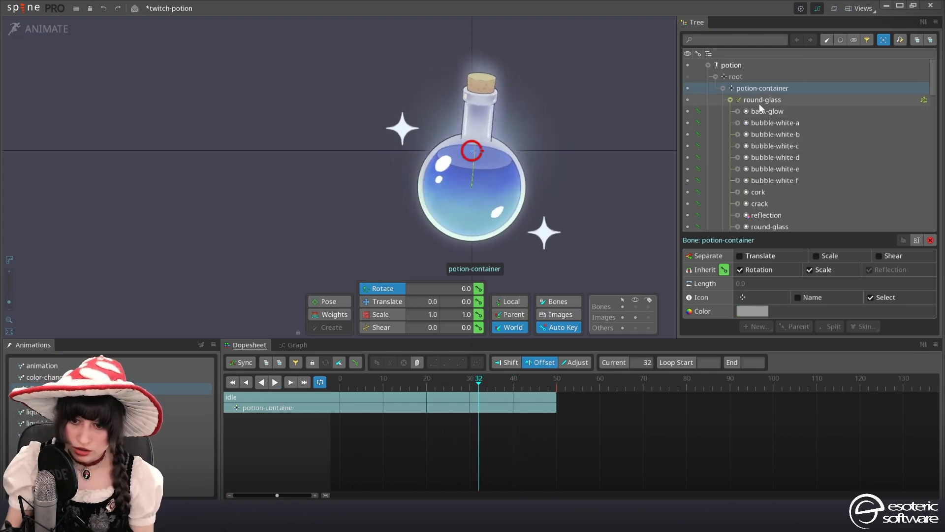
left_click(760, 101)
left_click(341, 386)
key("ctrl+v")
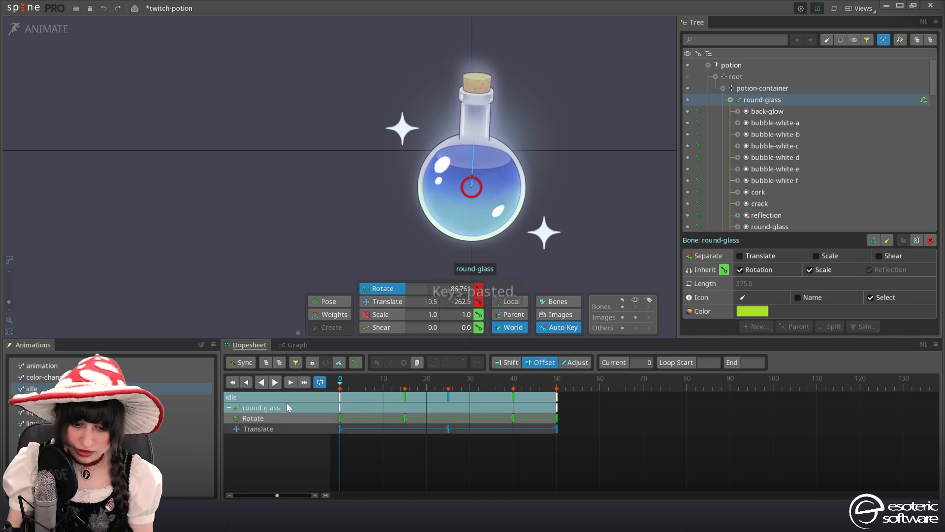
left_click(275, 382)
scroll(425, 207, "down", 2)
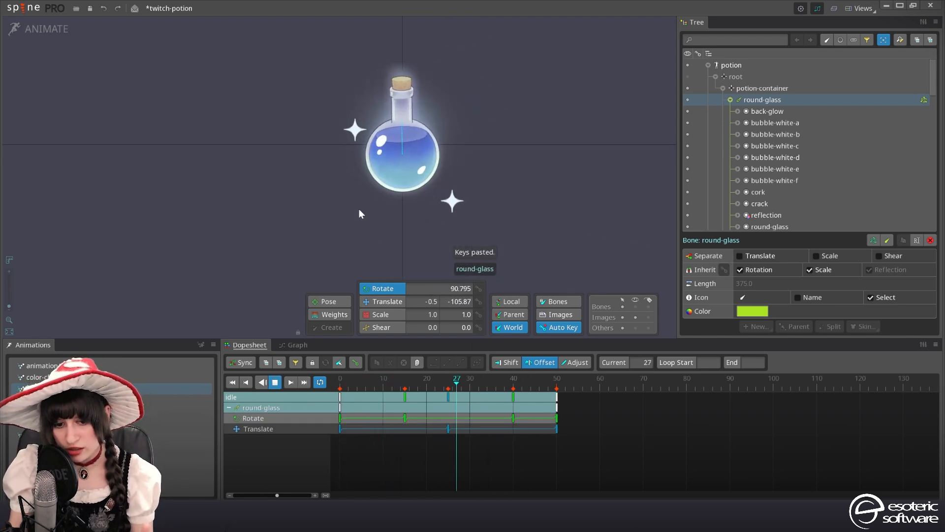
left_click(275, 382)
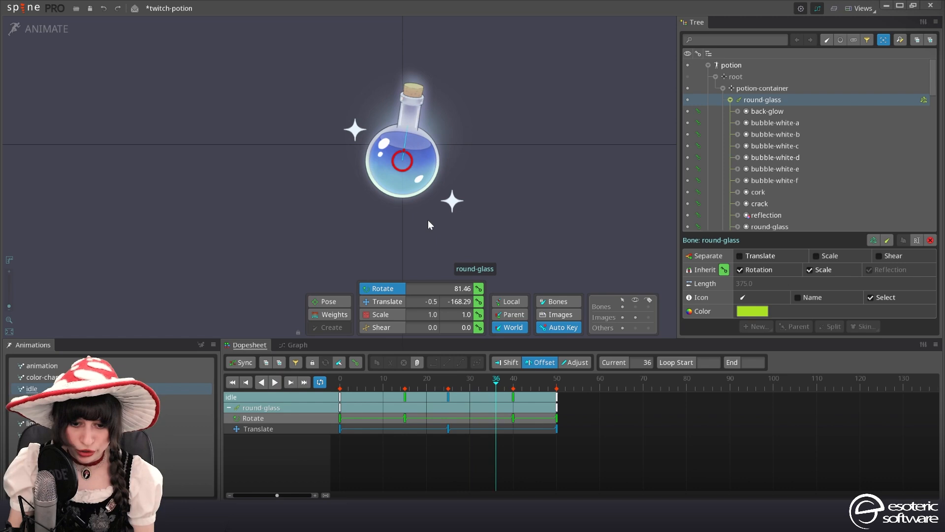
Select the spark and spark2 bones together and key their rotation on frame 0
left_click(452, 202)
left_click(353, 132, "ctrl")
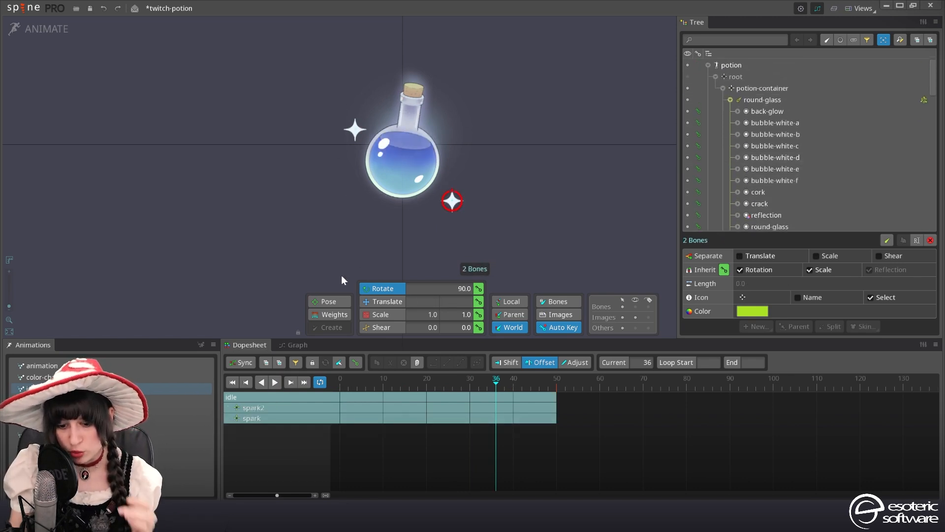
left_click(339, 381)
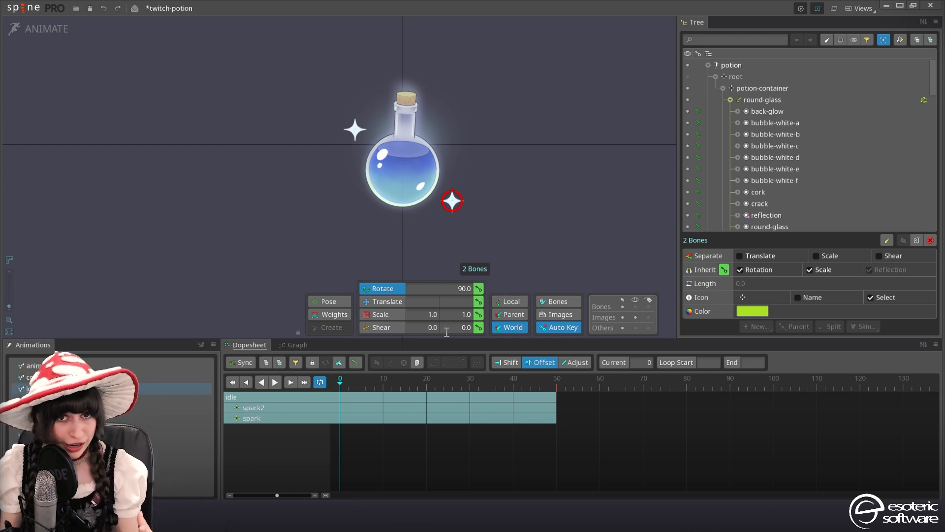
left_click(478, 289)
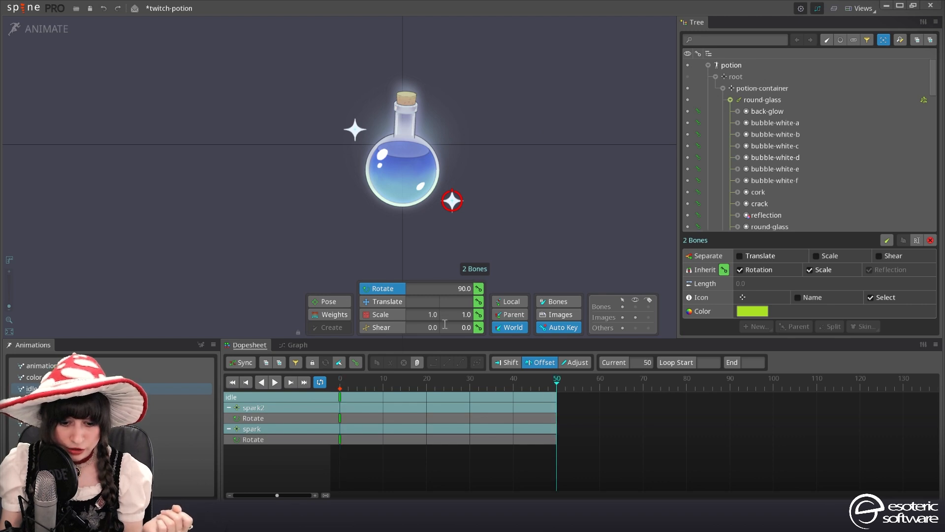
Switch to local axes and key both sparks' rotation on frame 50 with 360° added
left_click(449, 290)
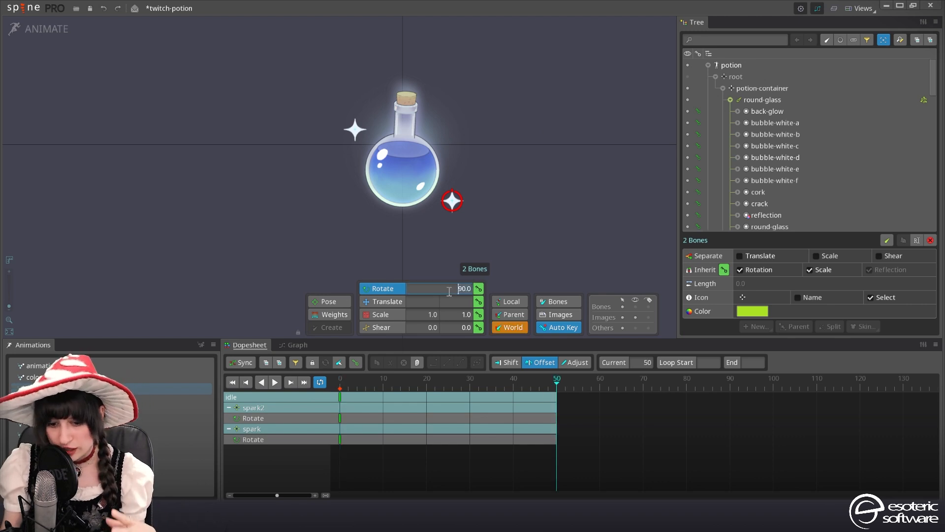
left_click(514, 302)
left_click(456, 288)
type("+360")
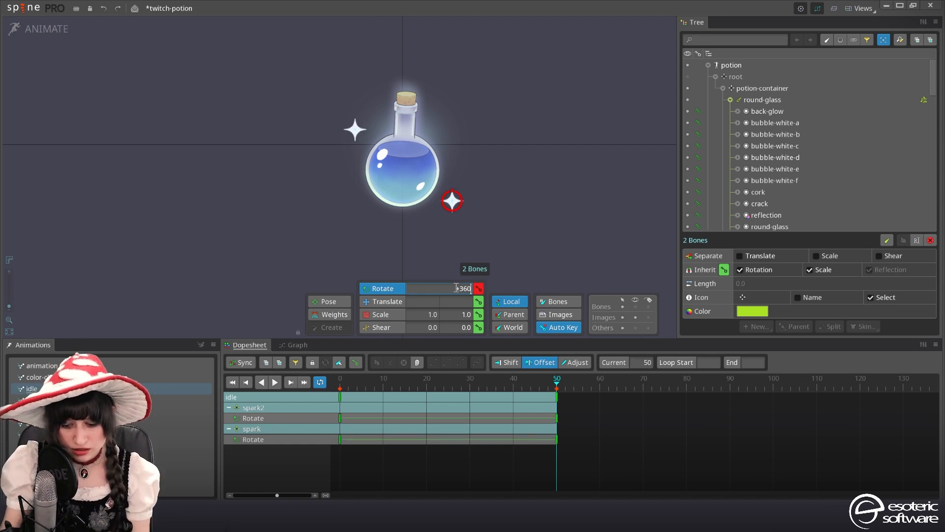
Preview the sparks' spin and change their frame 50 rotation to a full turn in the opposite direction
left_click(275, 382)
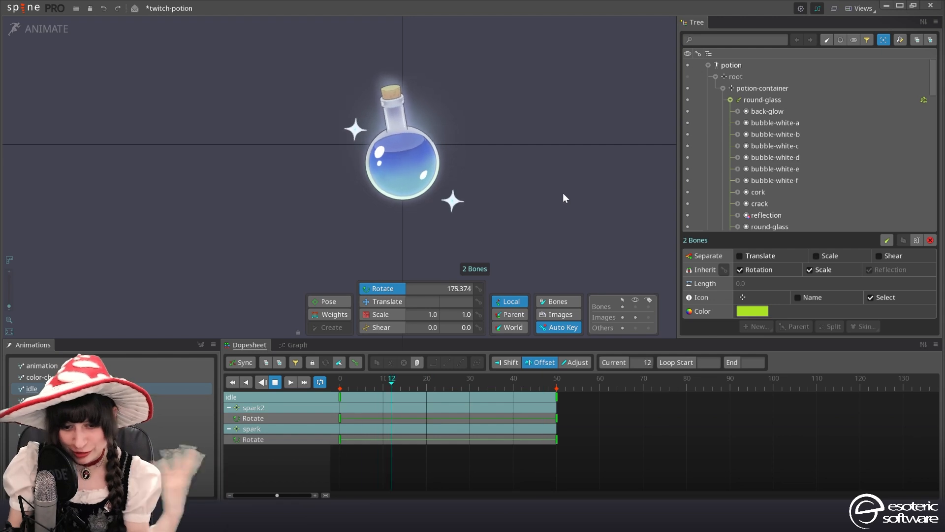
left_click(276, 382)
left_click(558, 438)
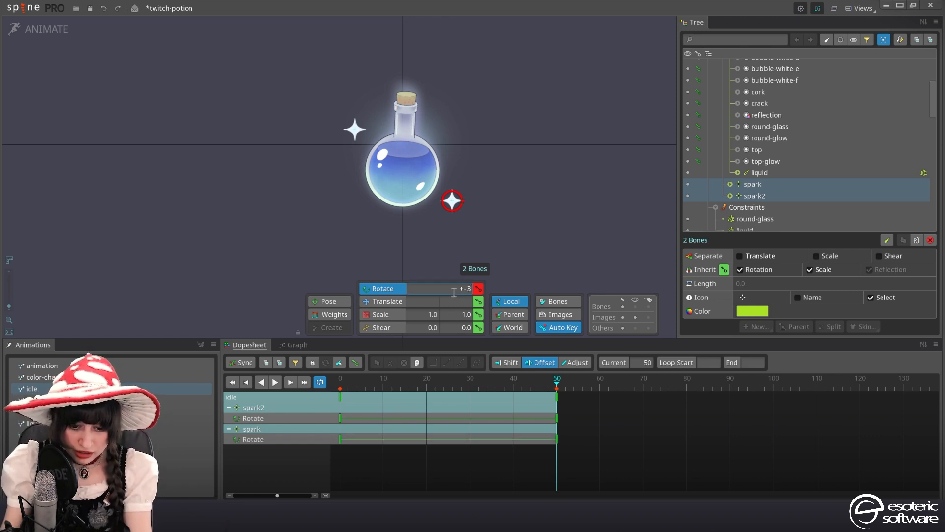
left_click(272, 385)
Select only the spark bone and key its translation on frame 0 with the spark moved over the upper part of the flask
left_click(252, 428)
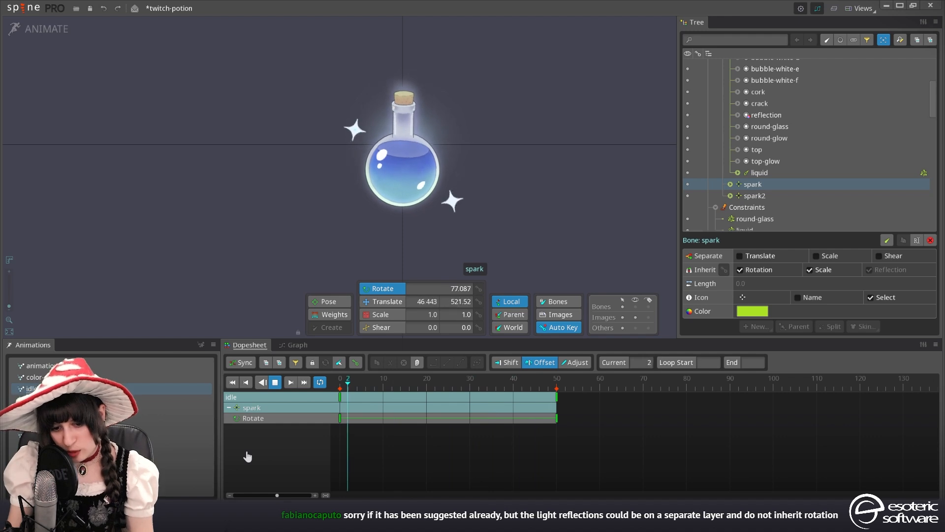
left_click(271, 383)
left_click_drag(259, 271, 329, 275)
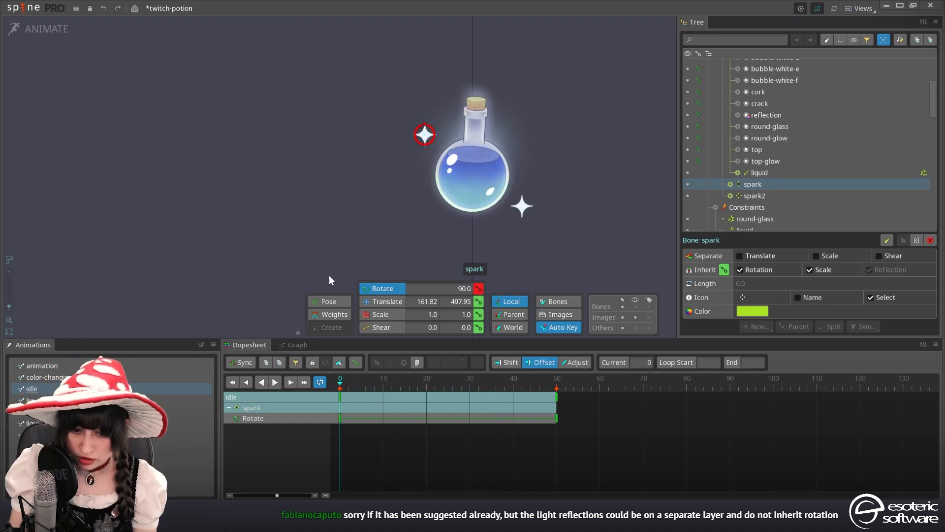
left_click(383, 300)
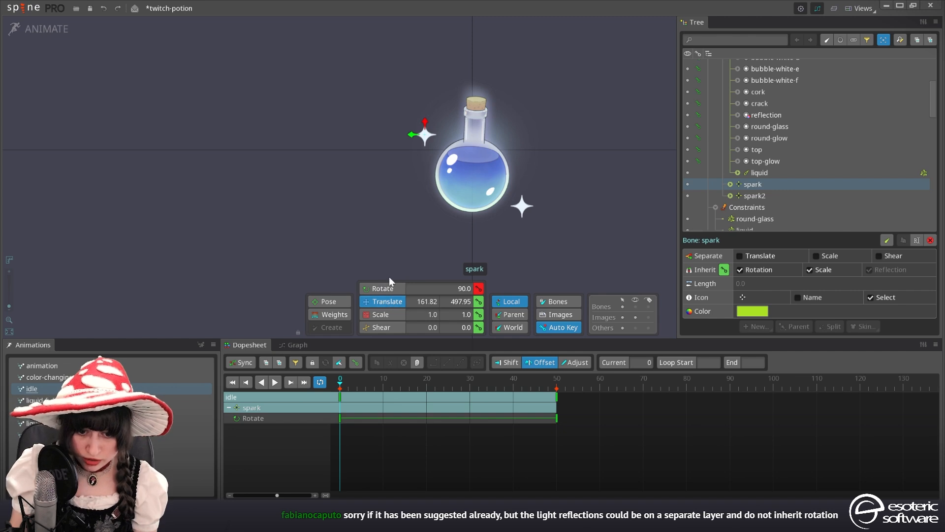
left_click_drag(424, 134, 436, 145)
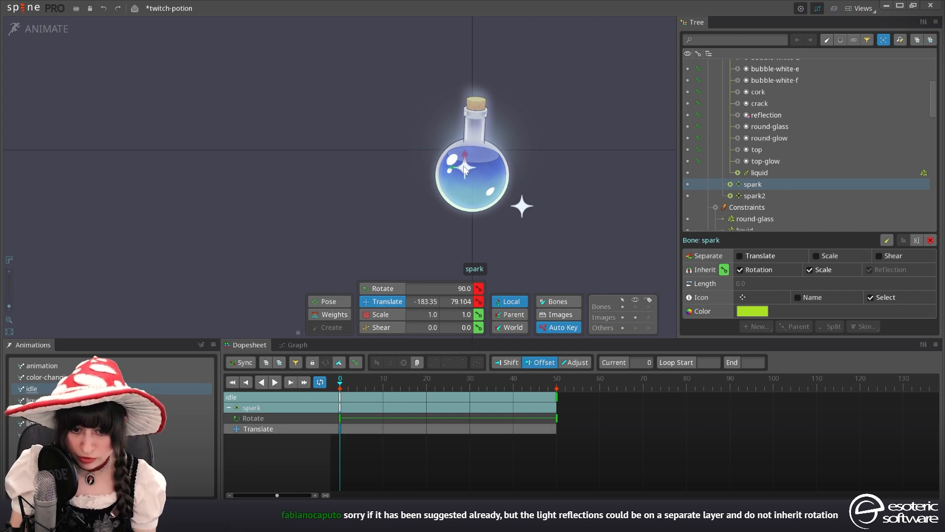
Key the spark's translation on frame 24 outside the bottle, up and to its left, and give the frame 0 translation key a Bezier curve
left_click(445, 382)
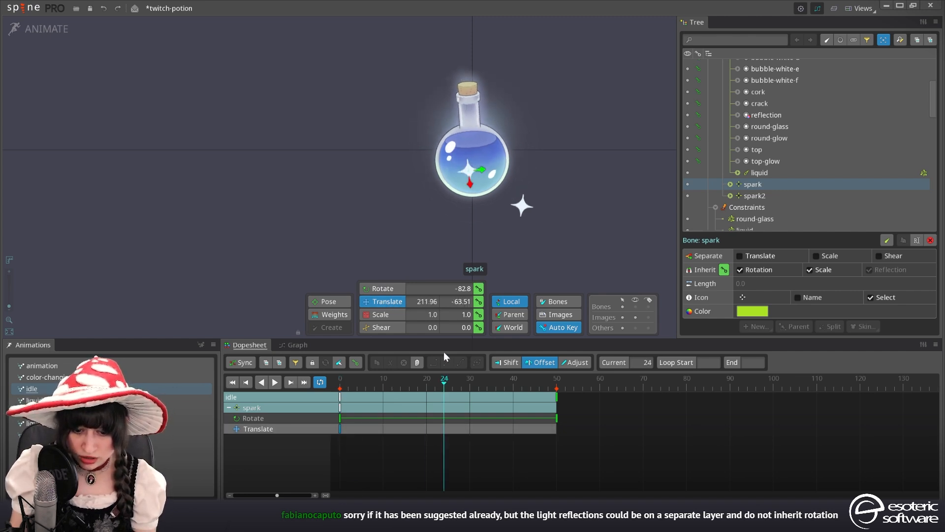
left_click_drag(476, 260, 365, 196)
key("d")
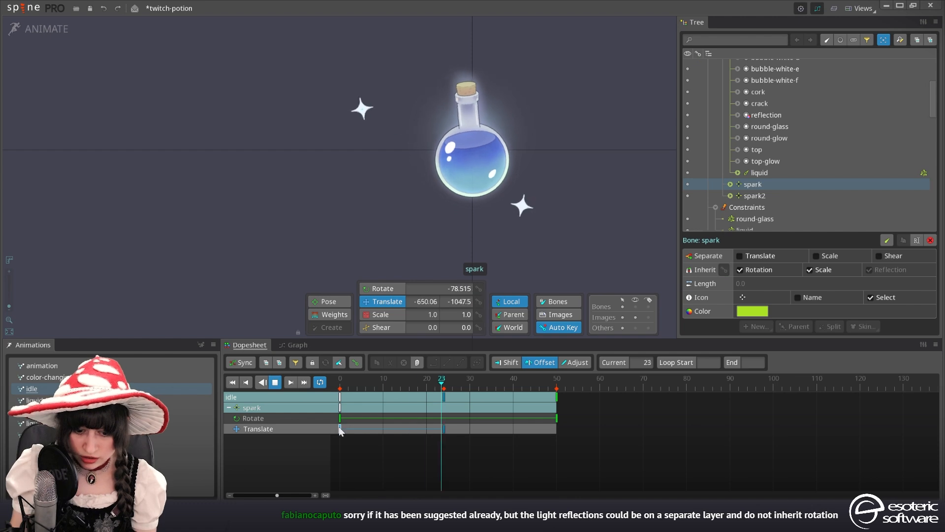
left_click(340, 429)
left_click(461, 363)
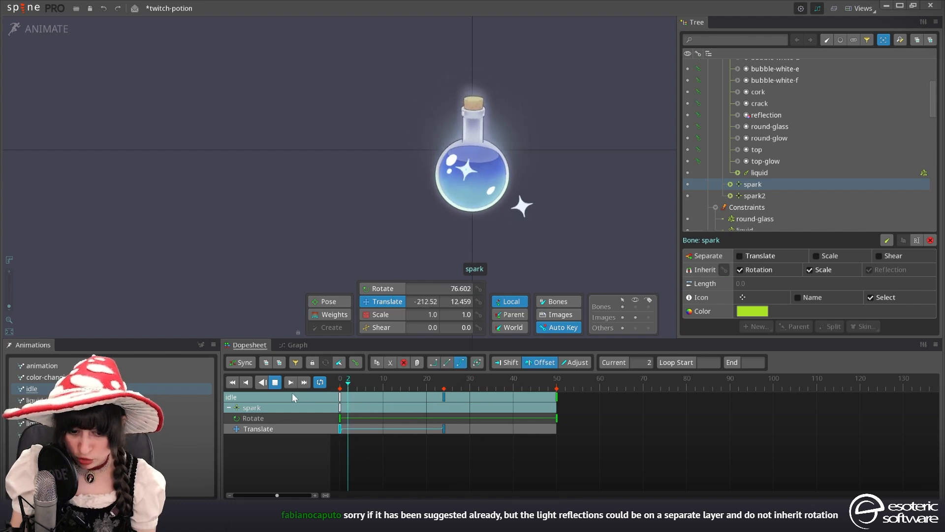
Turn off offset key editing and move the spark's second translation key to frame 18
left_click_drag(444, 429, 433, 432)
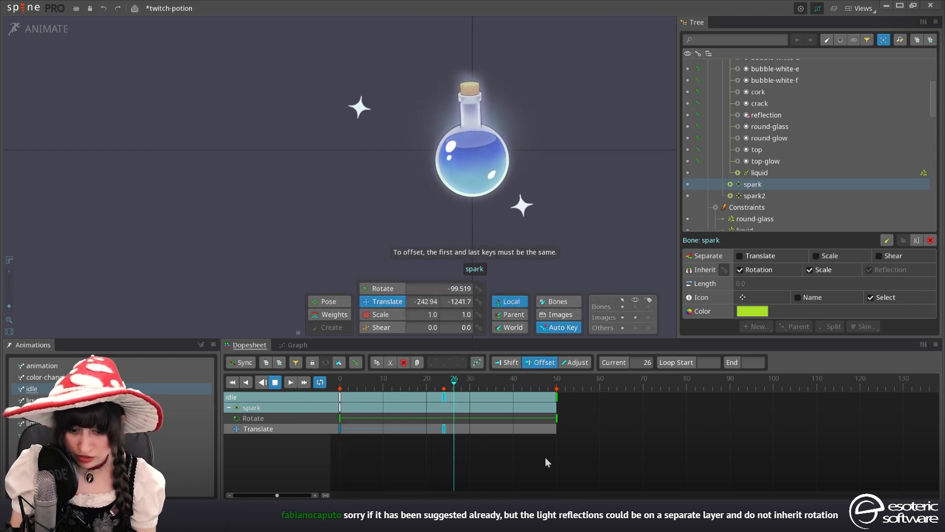
left_click(546, 366)
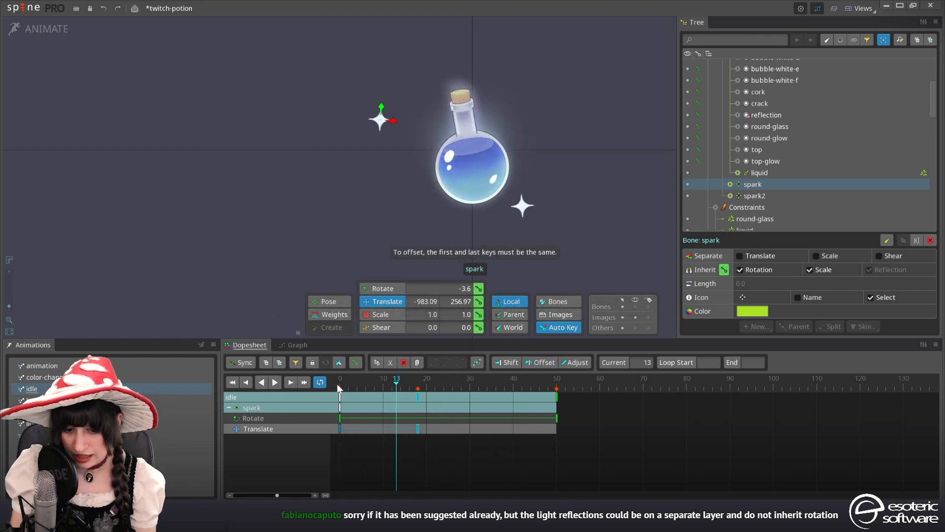
left_click(338, 383)
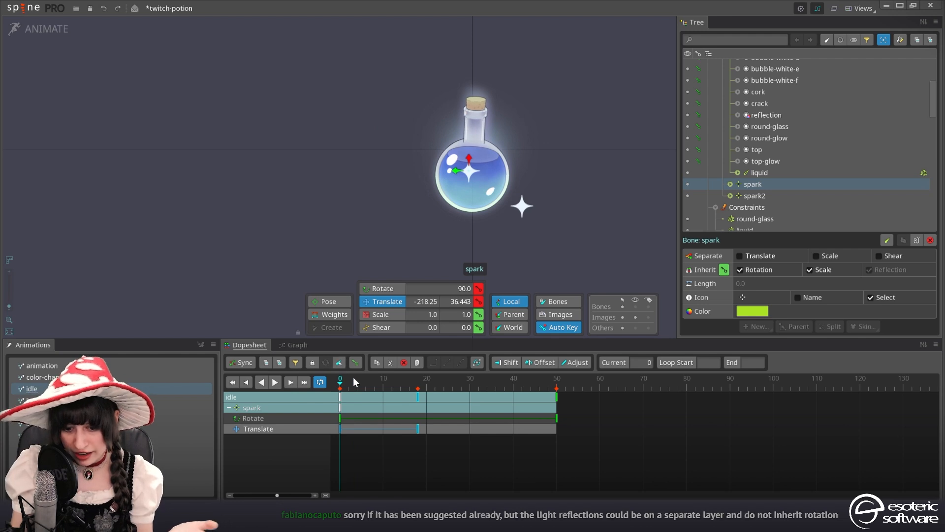
left_click_drag(353, 383, 339, 384)
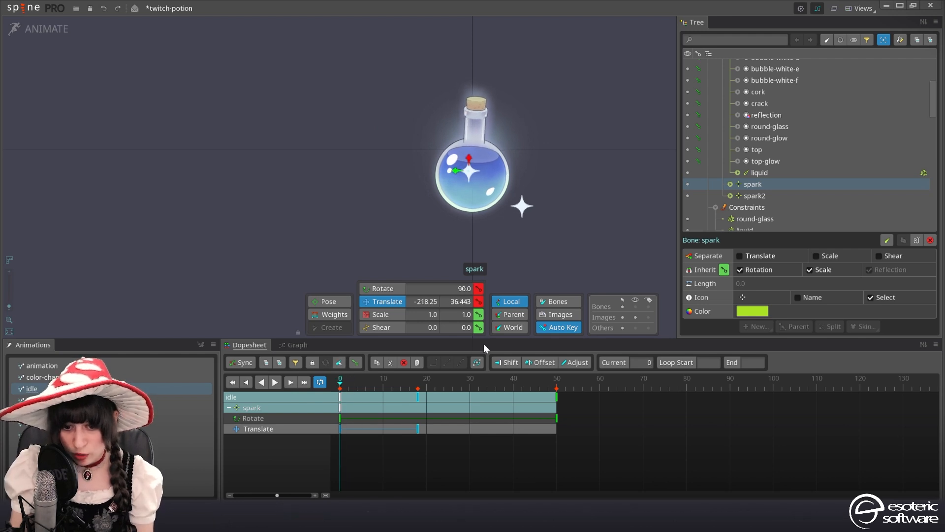
Key the spark slot's color opaque on frame 8 and fully transparent on frames 5 and 0
left_click(730, 184)
left_click(759, 196)
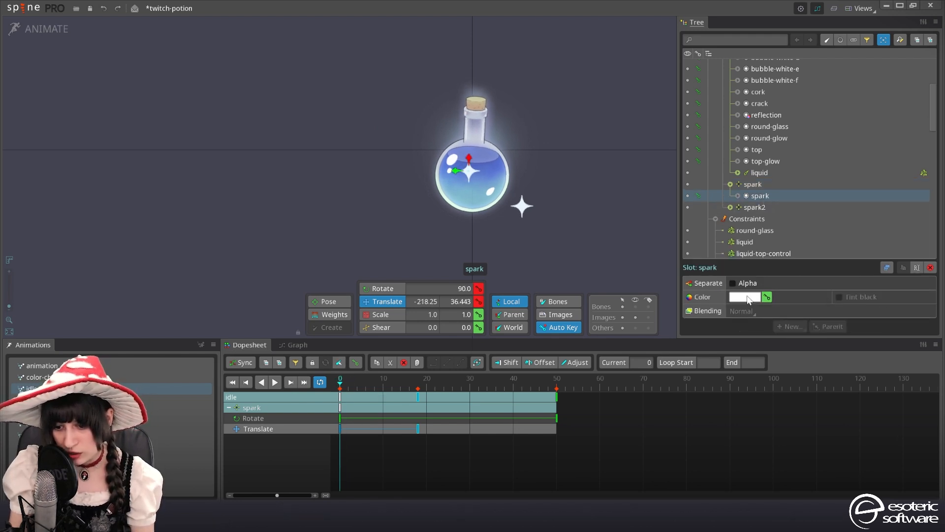
left_click(362, 380)
left_click_drag(362, 384, 376, 384)
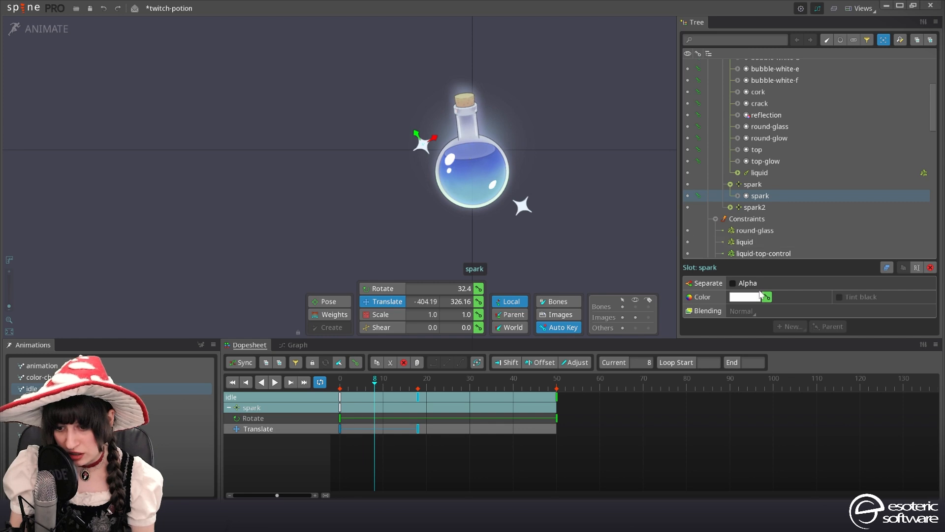
left_click(766, 297)
left_click(361, 380)
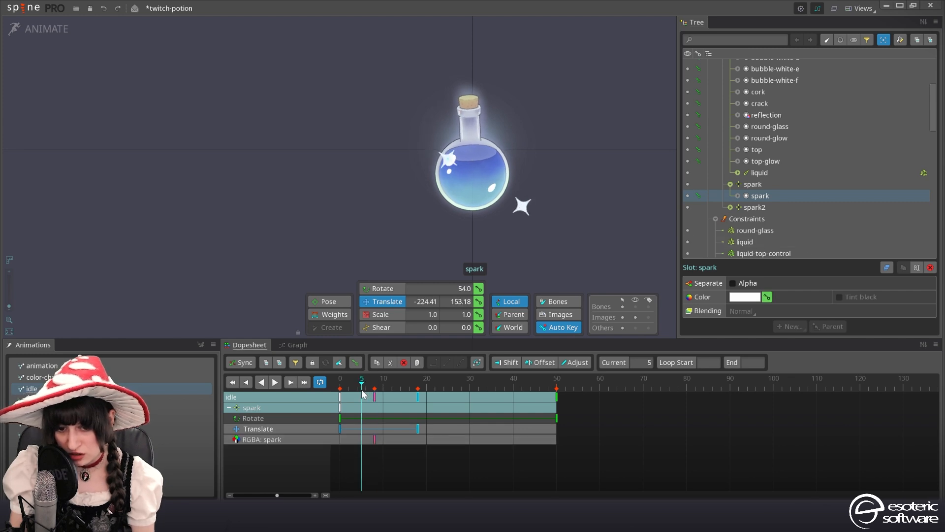
left_click(742, 298)
left_click_drag(649, 295, 647, 344)
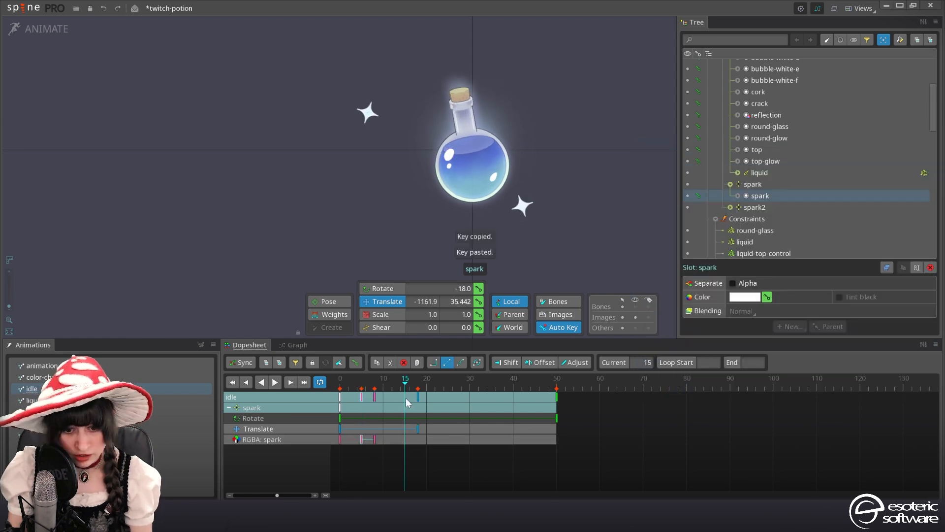
Fade the spark out with an opaque color key on frame 17 and a transparent one on frame 21, ending its rotation there too
left_click_drag(407, 399, 437, 399)
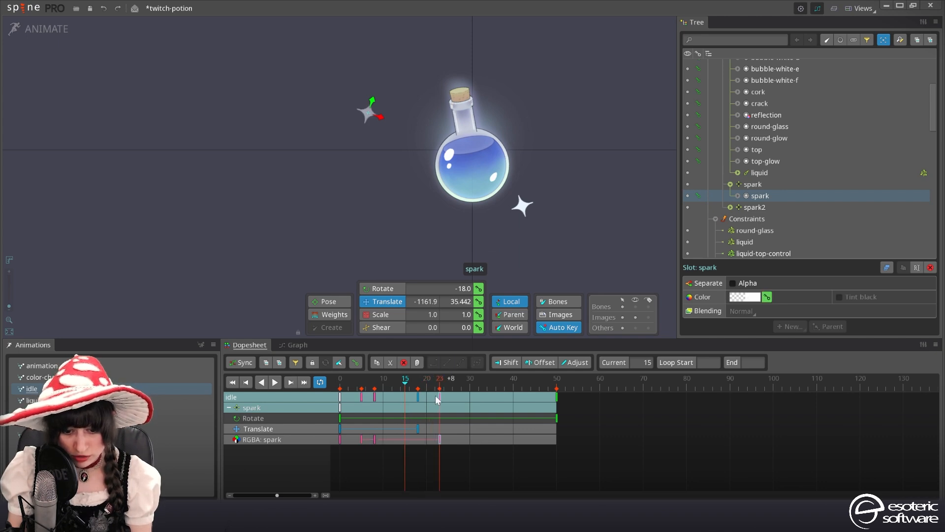
left_click(375, 399)
left_click(416, 389)
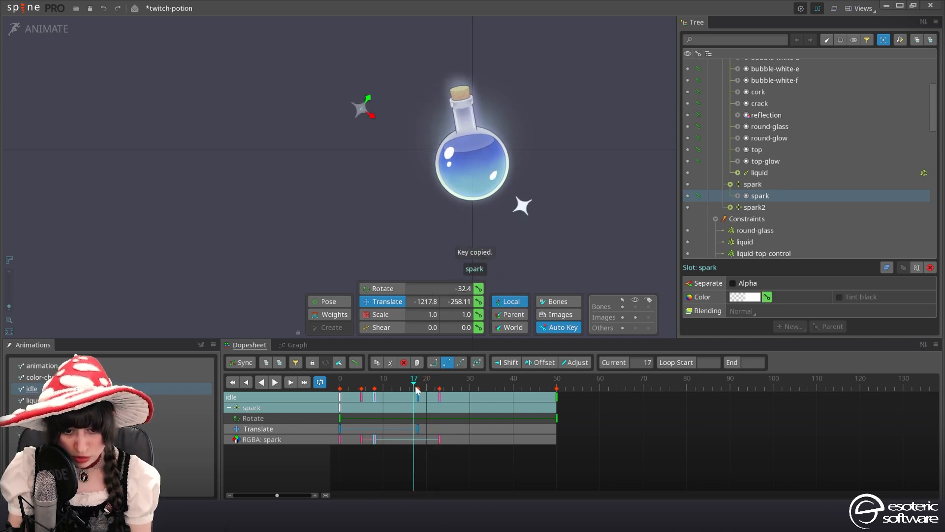
key("ctrl+v")
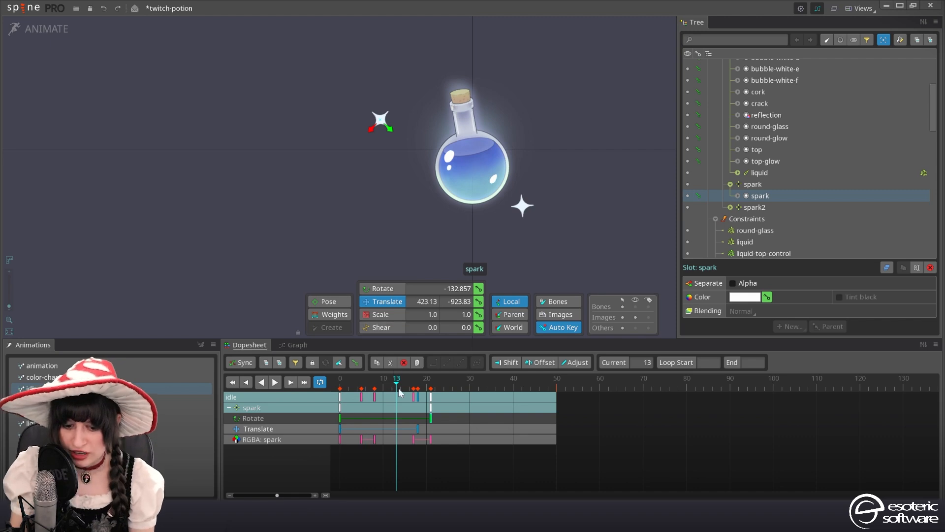
Key the spark's scale at about 0.34 on frame 0 and about 1.18 on frame 19
left_click_drag(399, 391, 367, 411)
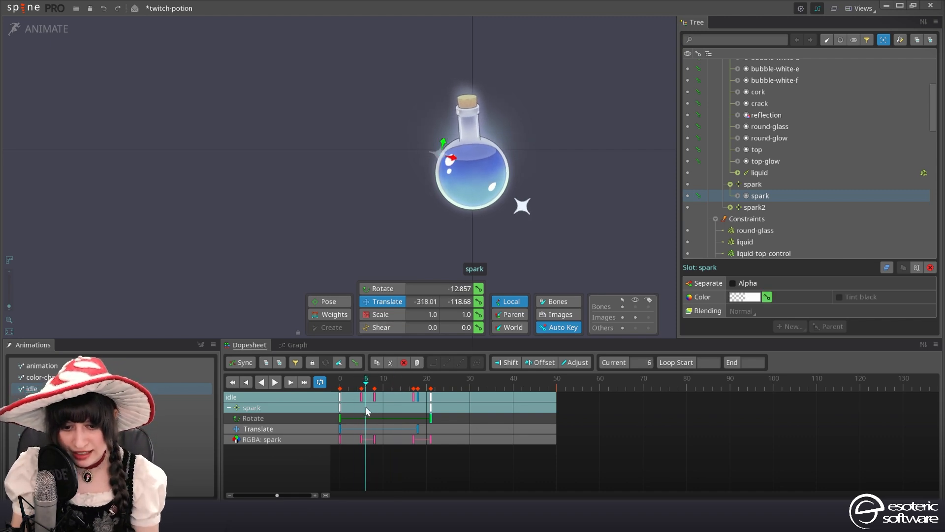
left_click(389, 318)
left_click_drag(583, 172, 578, 176)
left_click(424, 394)
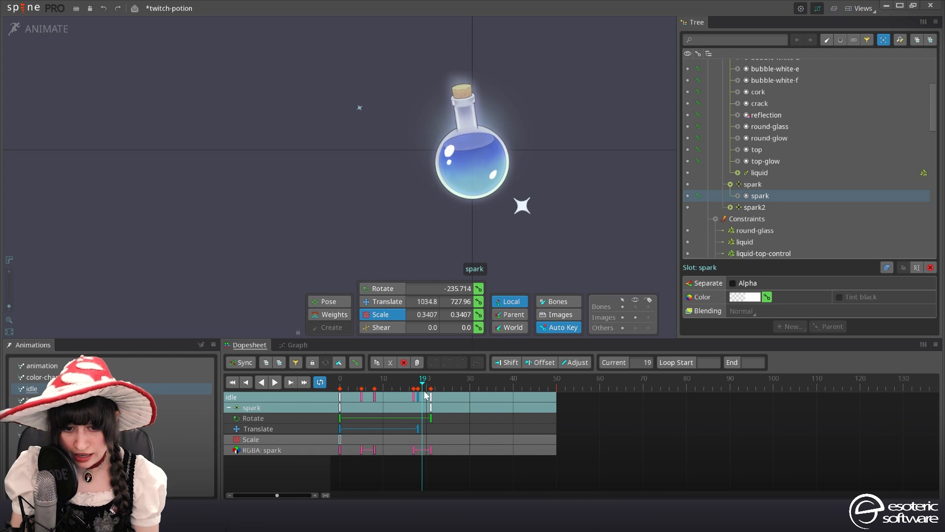
left_click_drag(425, 395, 428, 394)
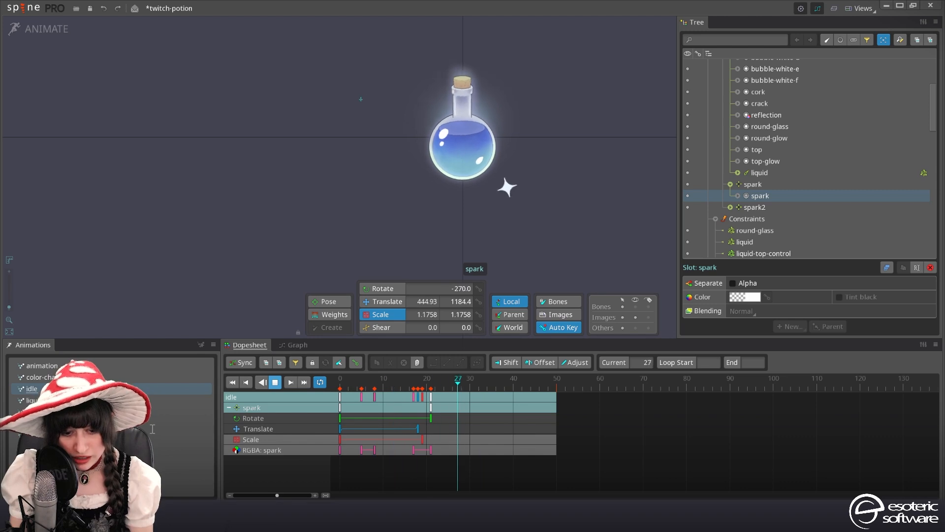
In Setup mode, try parenting the reflection slot directly to the potion-container bone and check it in the idle animation
left_click(40, 28)
left_click(454, 219)
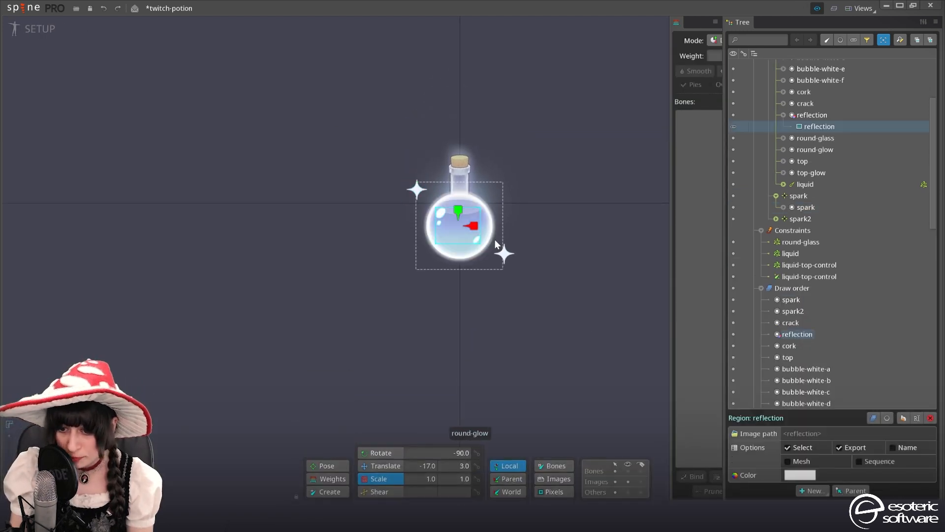
left_click(829, 114)
key("p")
scroll(821, 132, "up", 3)
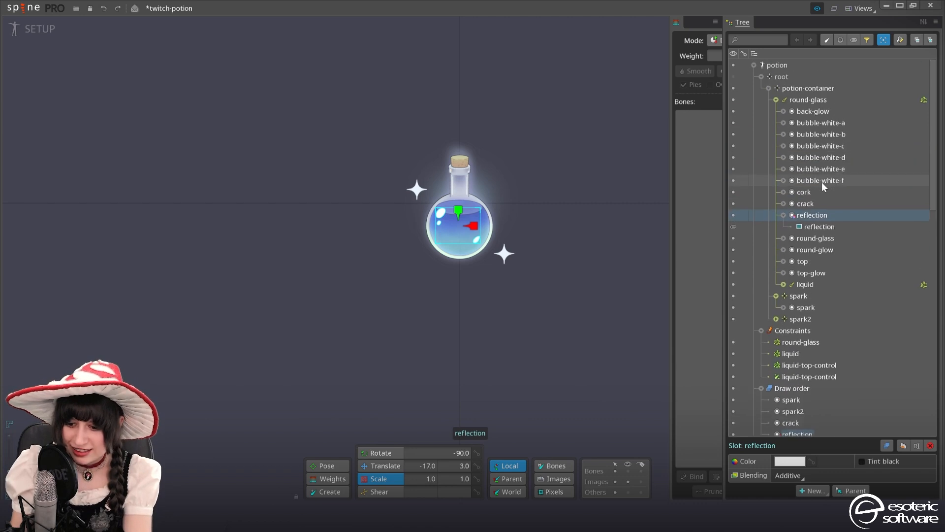
left_click(824, 88)
left_click(47, 38)
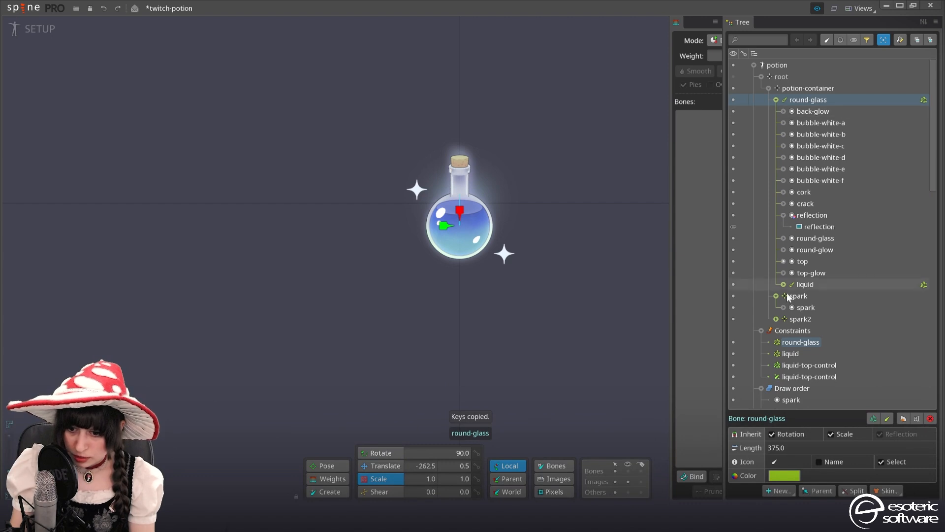
Move the reflection slot from round-glass to potion-container, preview the idle tilt, and undo the reparenting
left_click(810, 215)
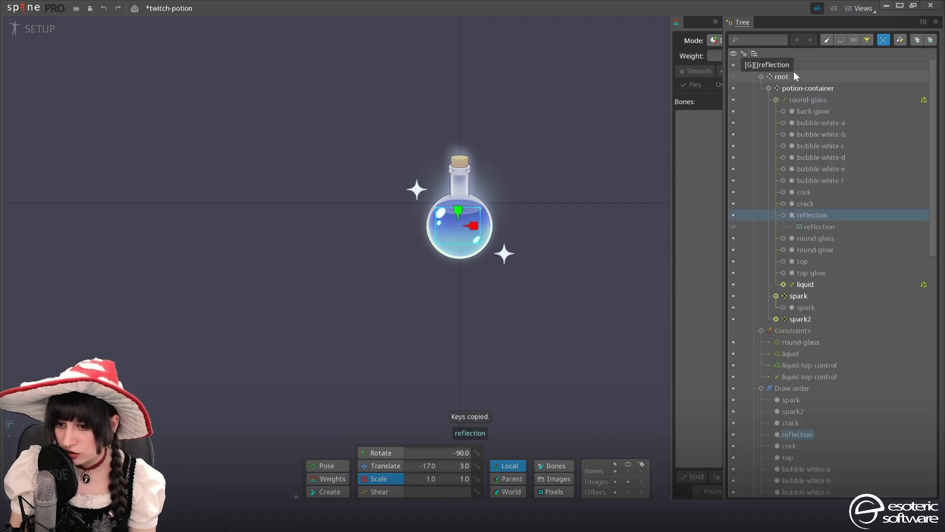
left_click_drag(797, 76, 807, 89)
left_click(29, 30)
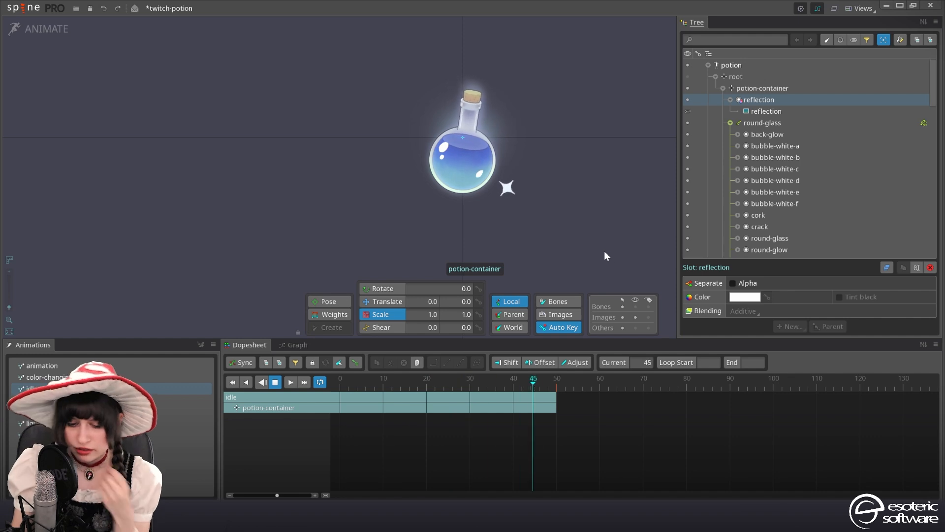
key("ctrl+z")
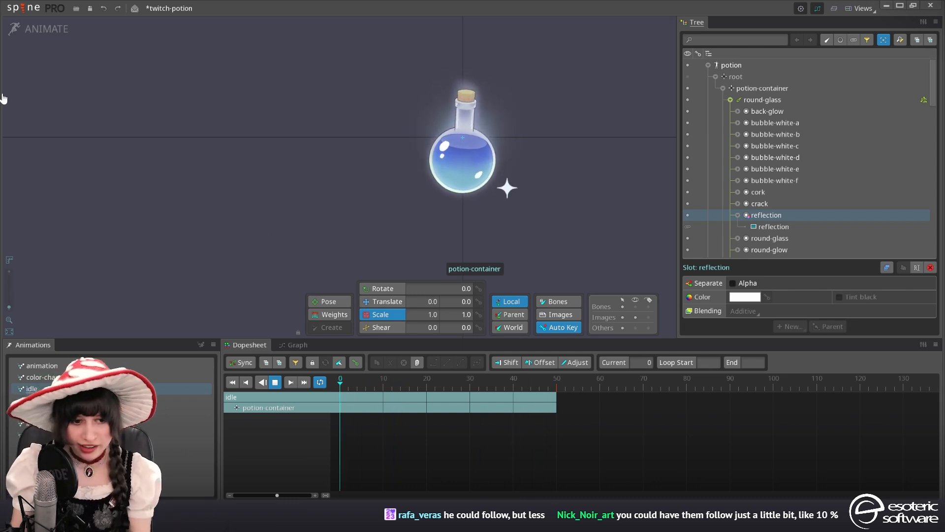
In Setup mode, create a bone at the origin of the round-glass bone and reparent it to potion-container
left_click(47, 28)
left_click(808, 88)
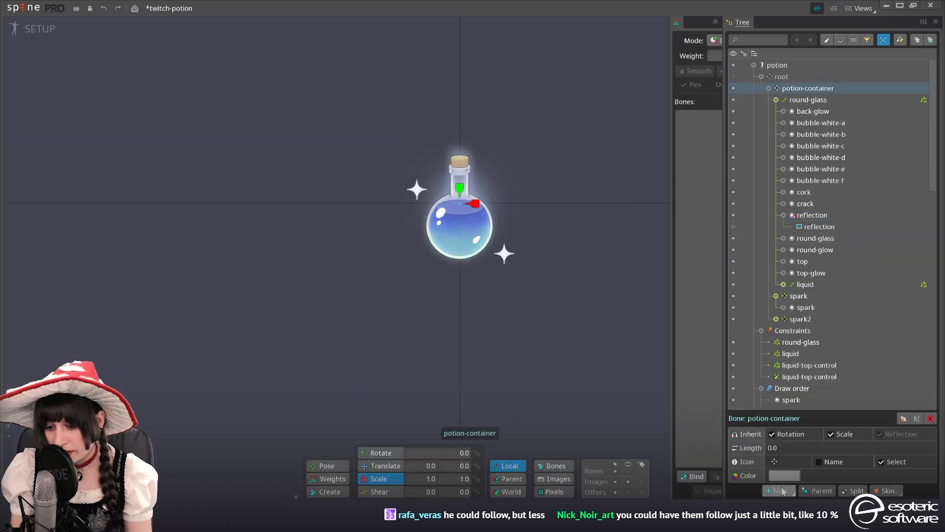
left_click(782, 491)
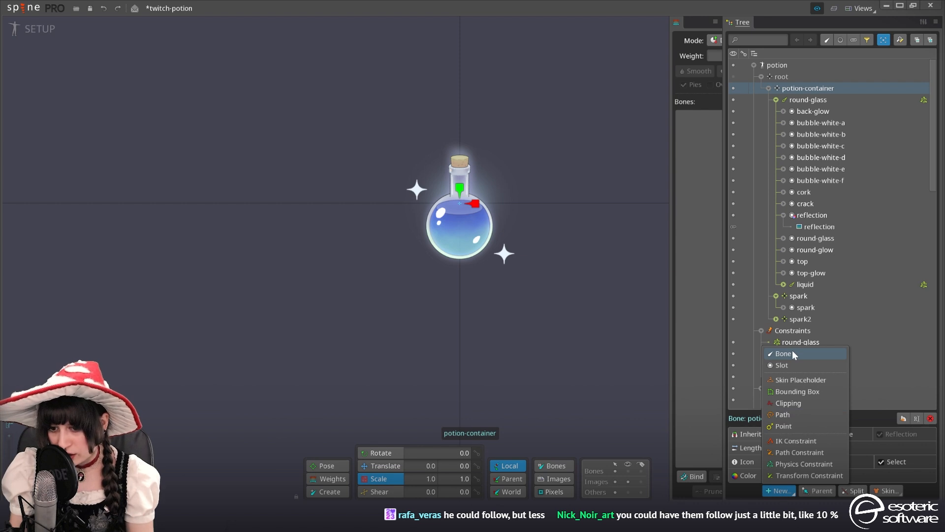
scroll(433, 234, "up", 3)
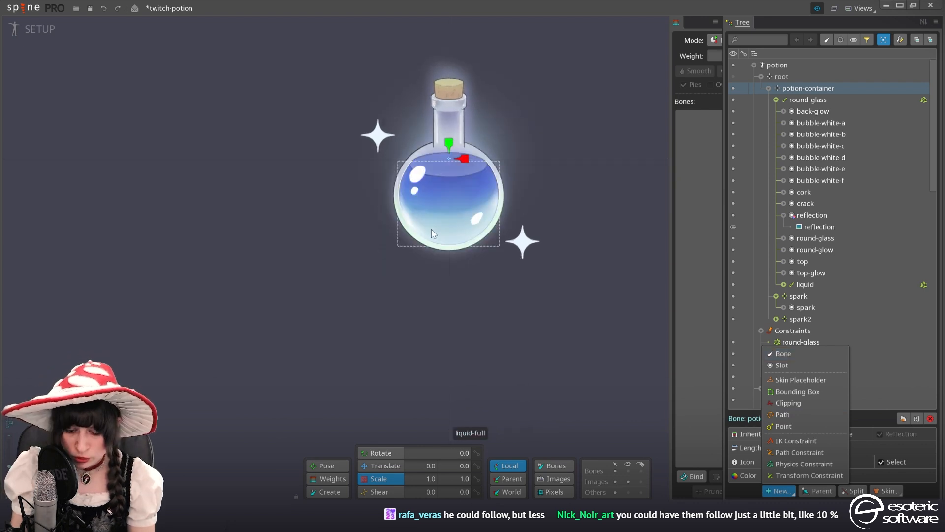
scroll(471, 191, "up", 2)
left_click(471, 191)
left_click(782, 350)
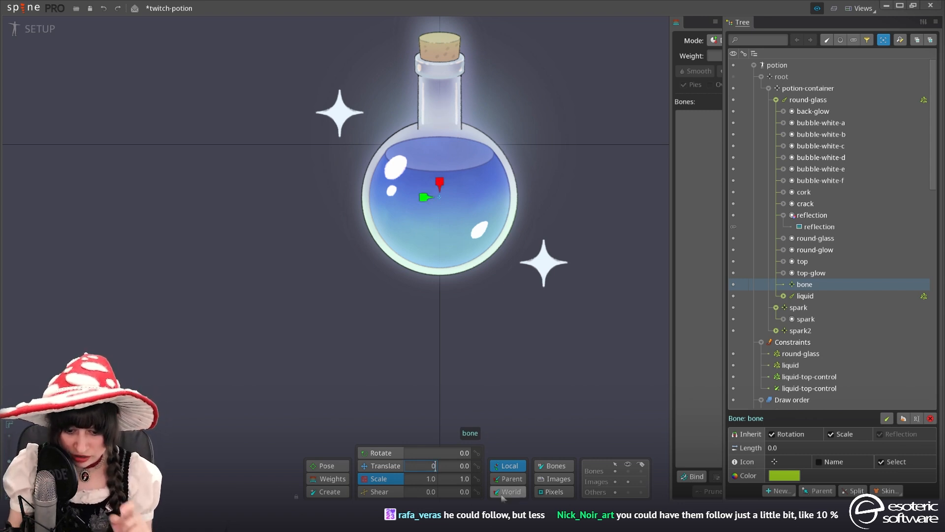
key("p")
left_click(793, 87)
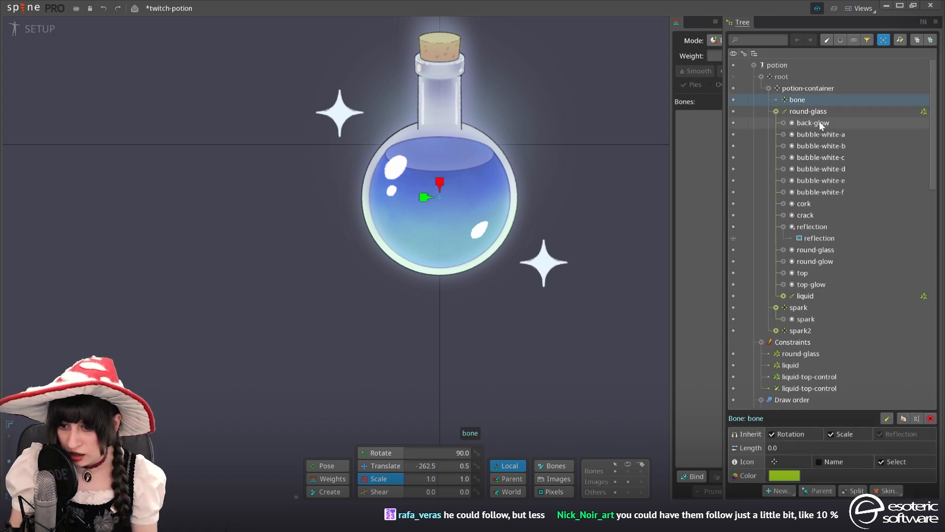
Rename the new bone reflections-glass and make the reflection slot its child
double_click(806, 99)
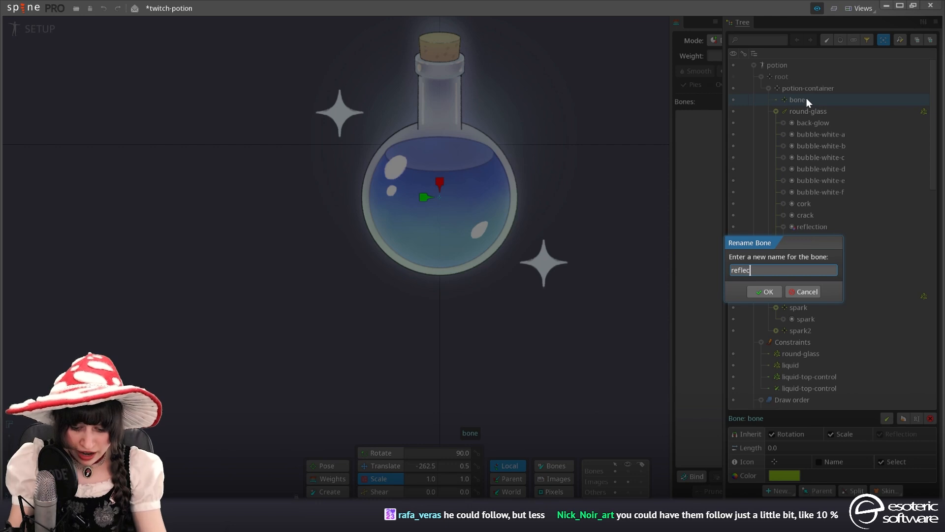
type("reflections-glass")
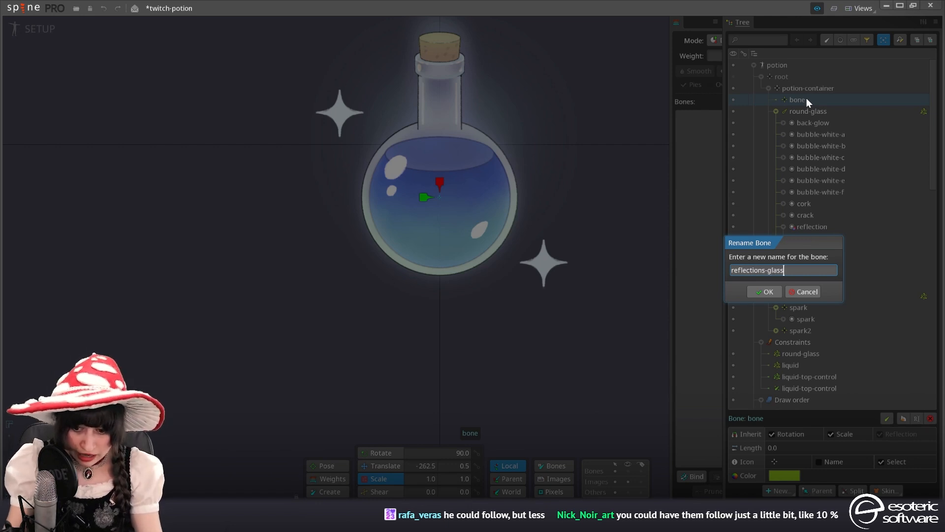
key("Return")
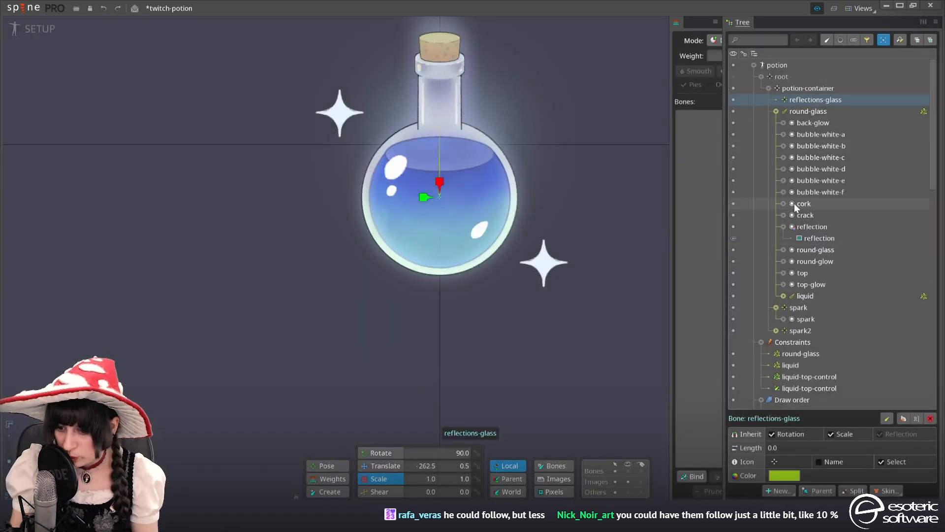
left_click(796, 227)
left_click_drag(813, 99, 814, 100)
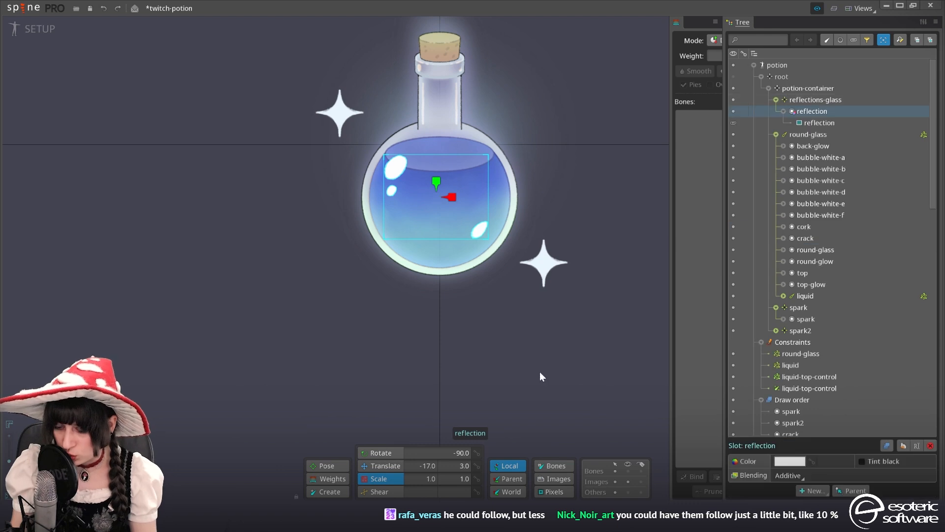
Constrain the reflections-glass bone to round-glass with a transform constraint named reflections and a rotate mix of 50, and preview it in Animate mode
left_click(844, 100)
left_click(773, 492)
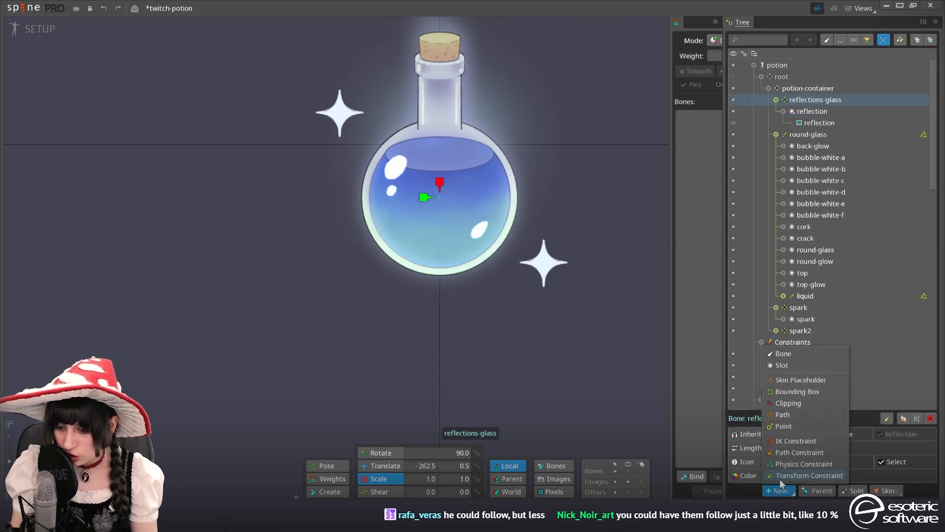
left_click(780, 478)
left_click(805, 134)
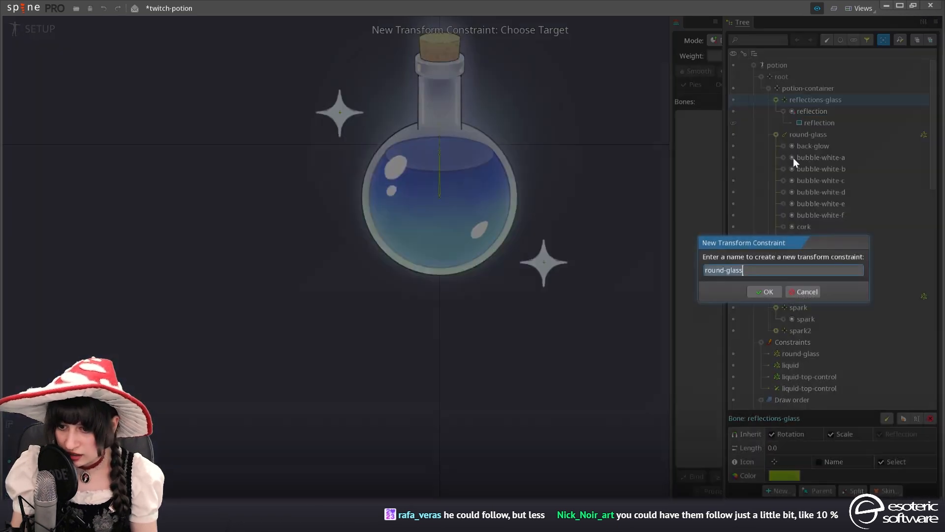
type("reflections")
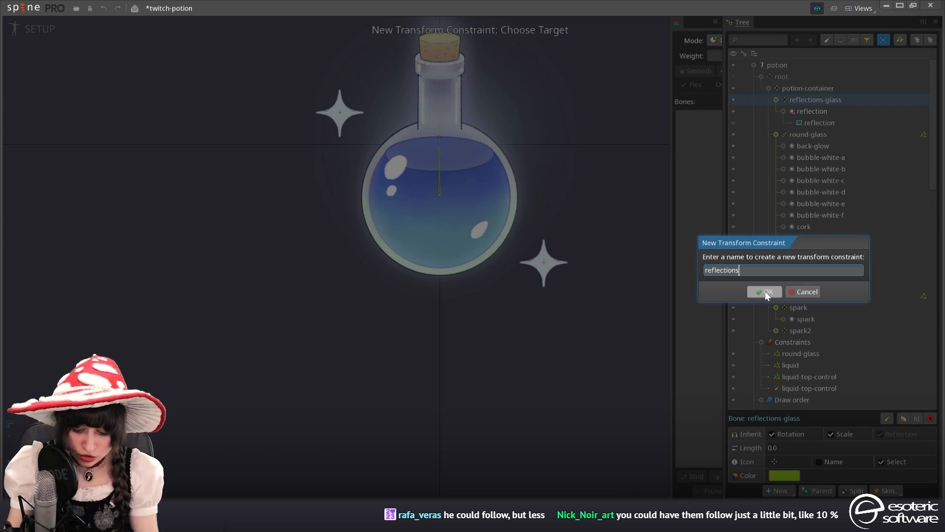
left_click(765, 291)
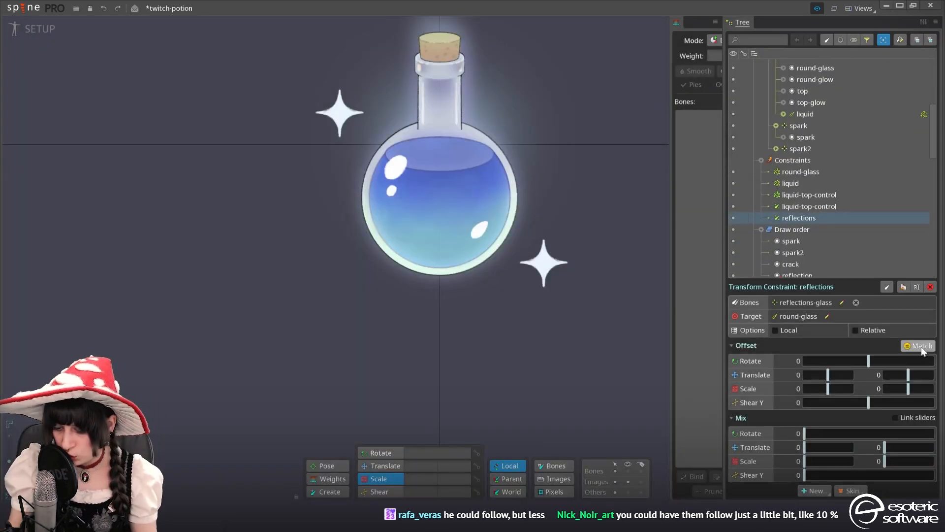
left_click_drag(808, 433, 853, 436)
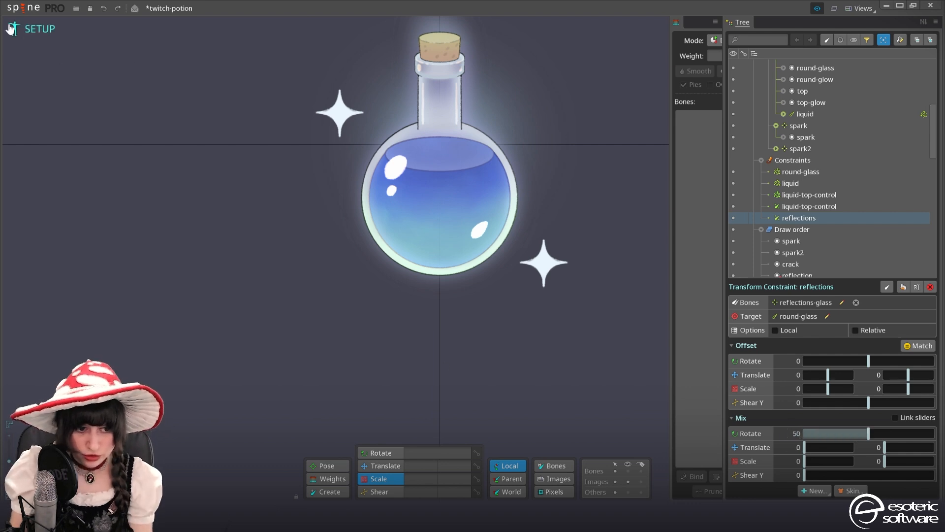
left_click(31, 29)
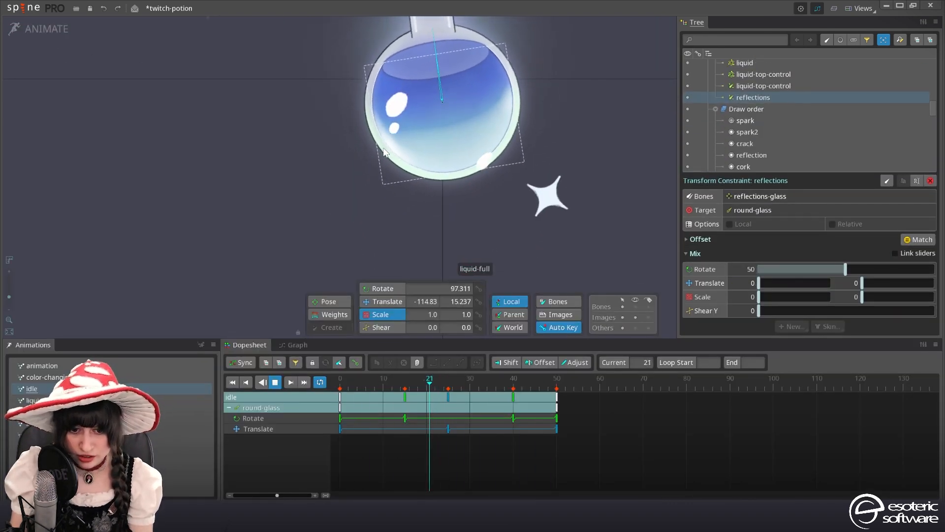
In Setup mode, set both translate mixes of the reflections constraint to 100, return to Animate mode, preview the idle, and save the project
left_click(30, 28)
left_click_drag(842, 449, 853, 449)
left_click_drag(919, 453, 933, 450)
left_click(31, 28)
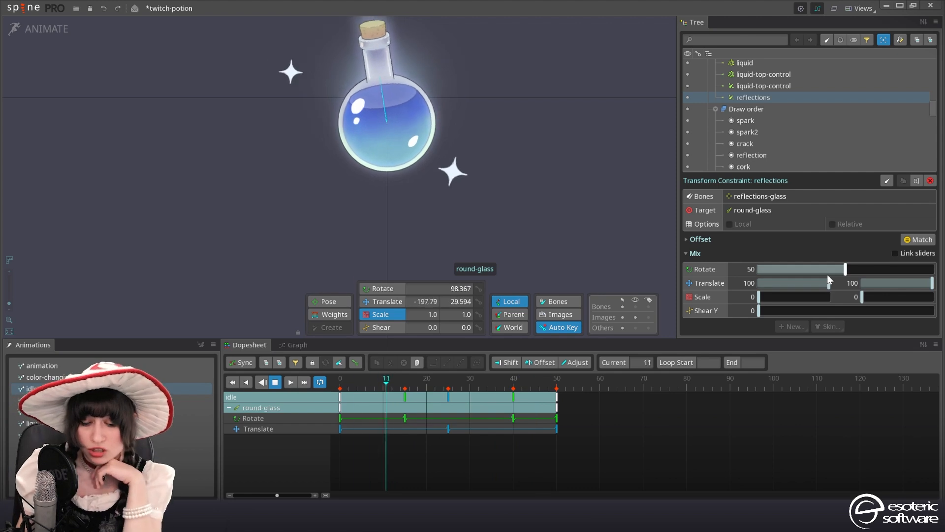
key("ctrl+s")
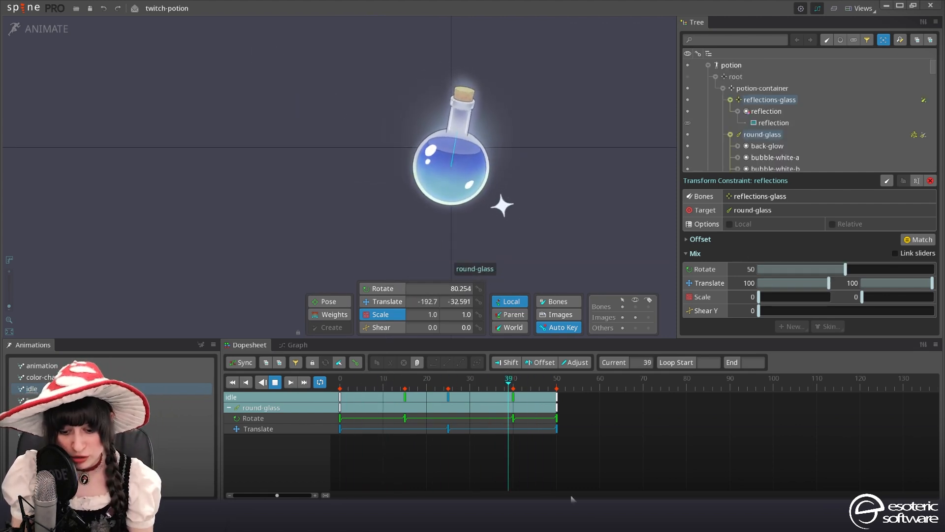
key("space")
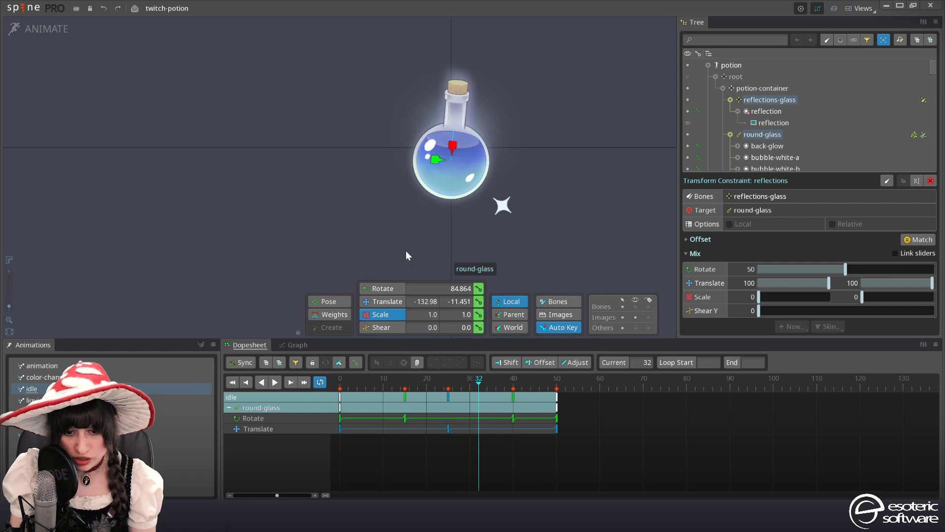
Key the spark bone's full pose at frame 21, then copy all its keys from frames 0 to 21 and paste them at frame 25
left_click_drag(364, 379, 401, 379)
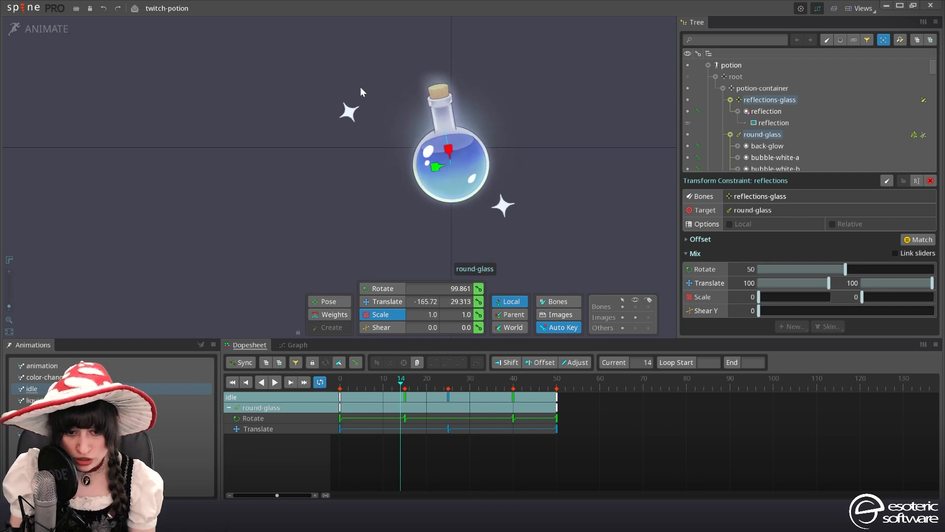
left_click(352, 121)
left_click_drag(452, 486, 265, 311)
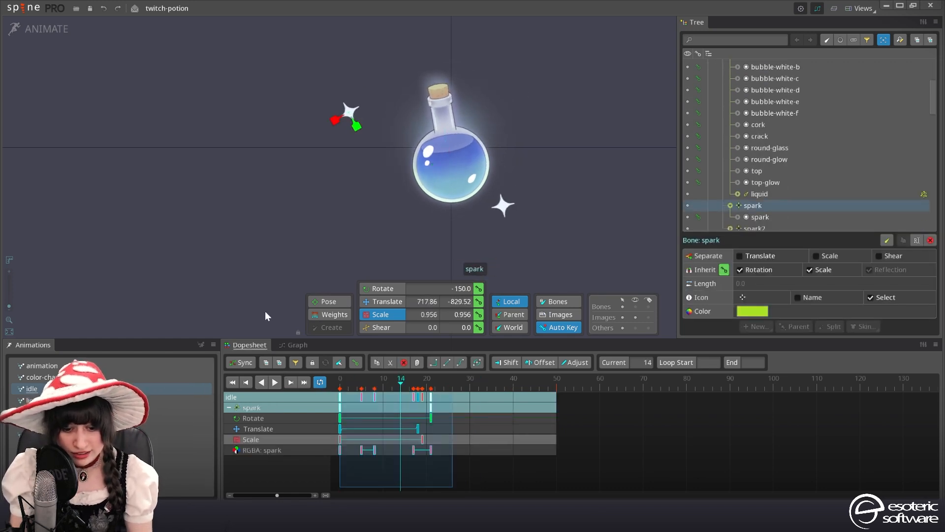
left_click(453, 383)
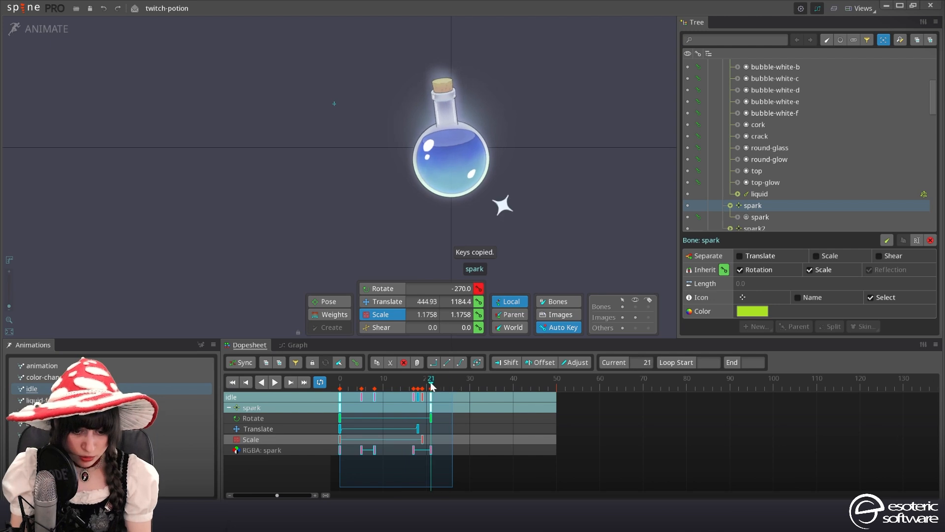
key("ctrl+v")
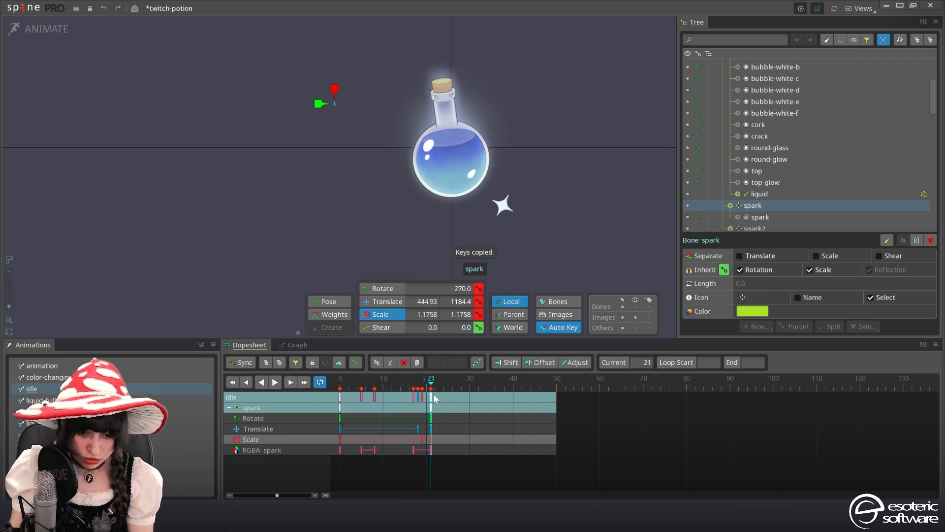
left_click_drag(453, 478, 308, 363)
left_click(448, 384)
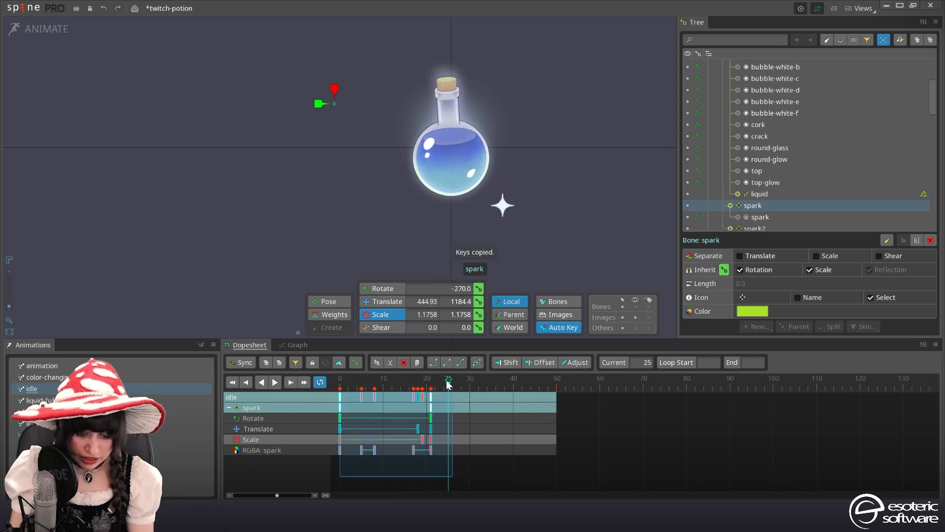
key("ctrl+v")
Paste the copied spark keys onto the spark2 bone at frame 0 and preview its motion
left_click_drag(448, 384, 299, 373)
left_click(507, 212)
key("ctrl+v")
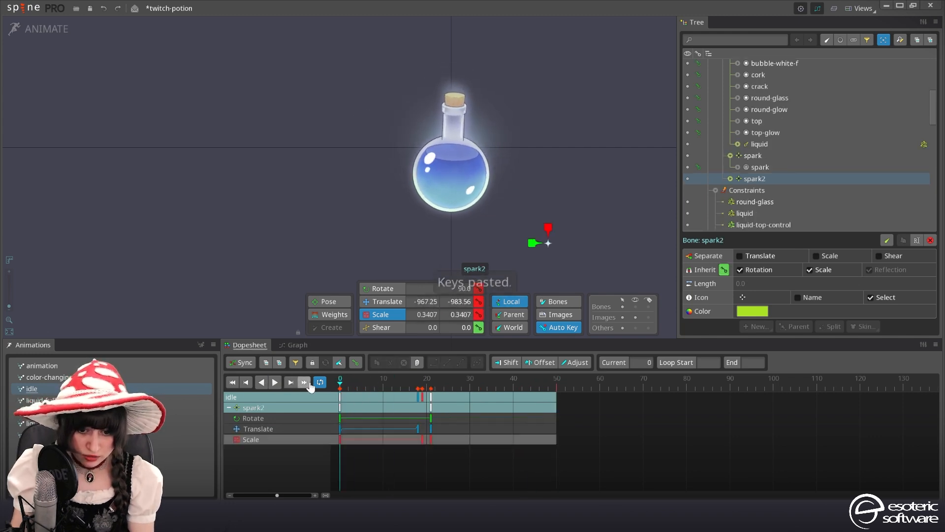
left_click(279, 385)
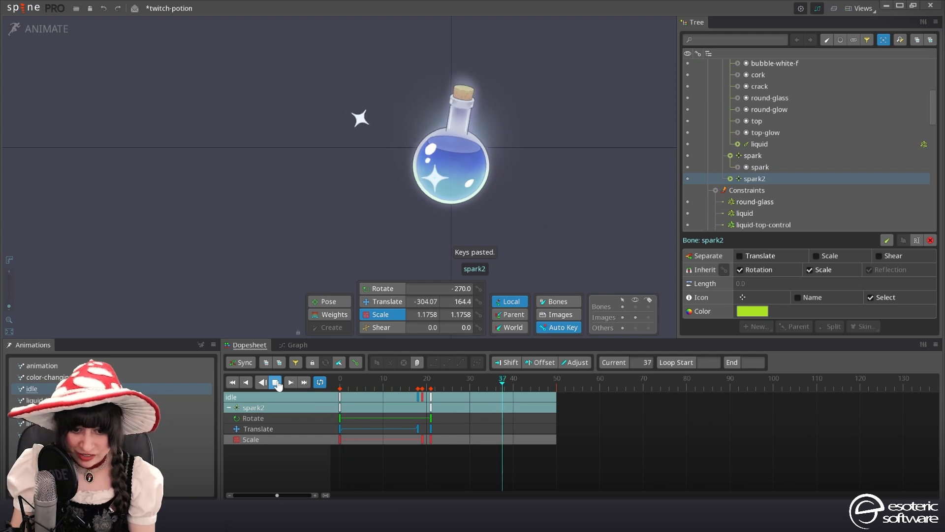
left_click(279, 385)
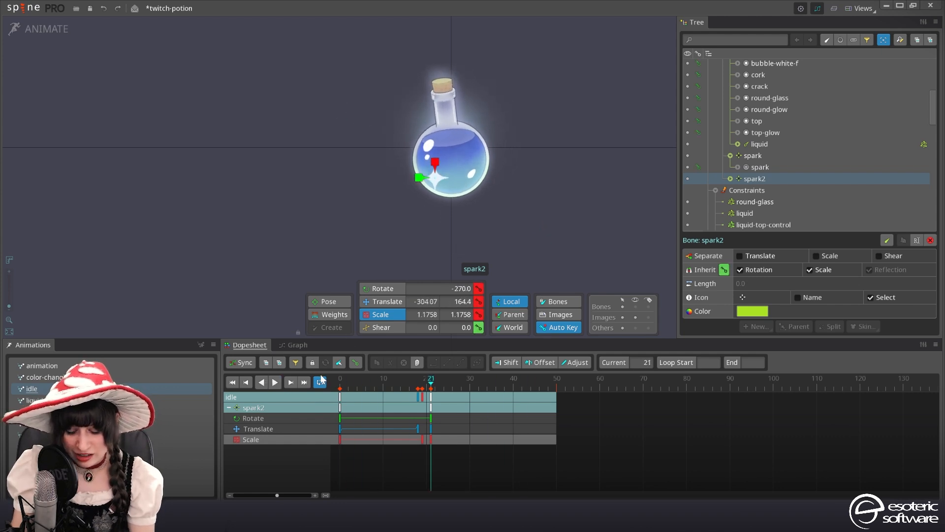
left_click_drag(347, 386, 410, 389)
left_click(497, 210)
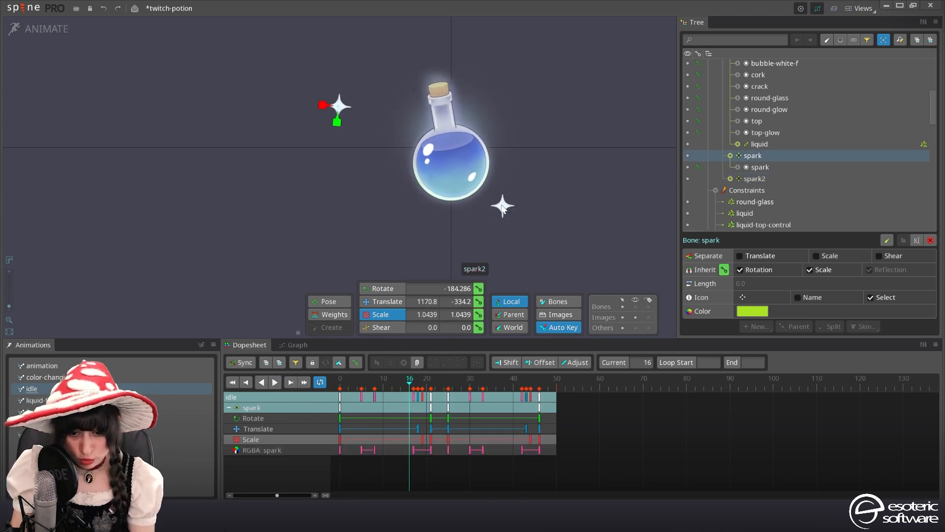
left_click(502, 211)
key("ctrl+v")
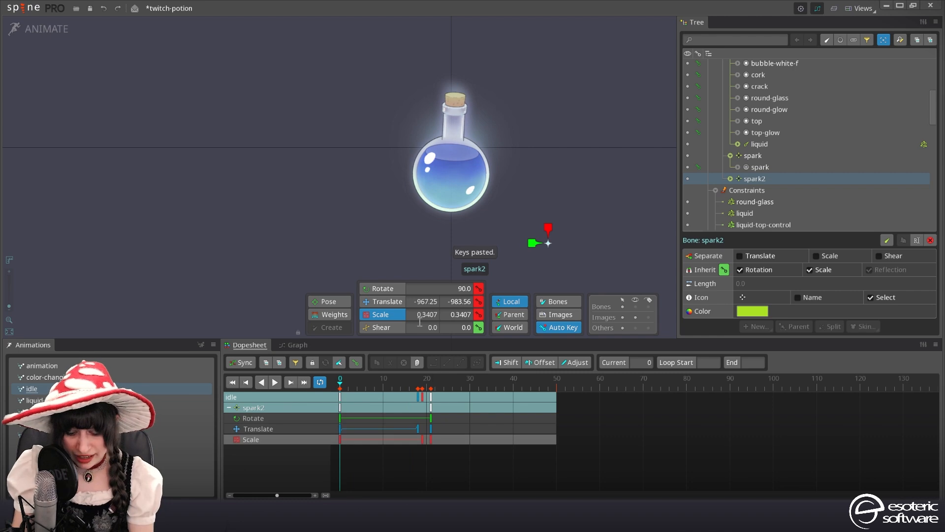
Move spark2 to about -278, -17 at frame 0 and its end keys beyond the bottle's lower right, and preview the motion
key("v")
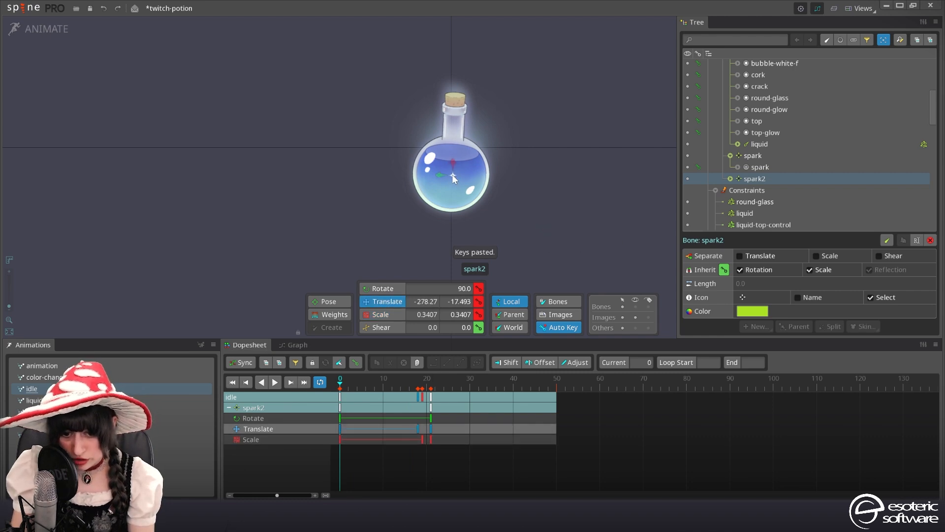
left_click_drag(367, 381, 431, 377)
left_click_drag(441, 180, 468, 190)
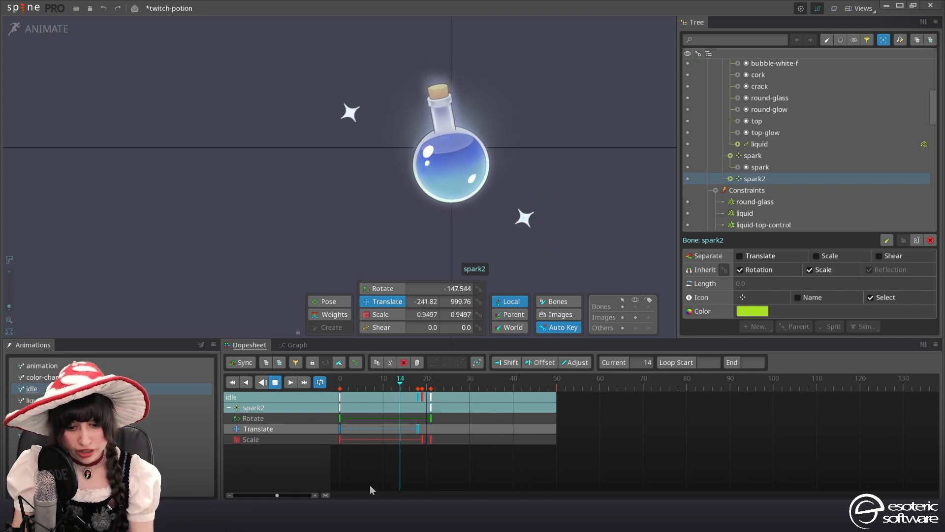
left_click(276, 382)
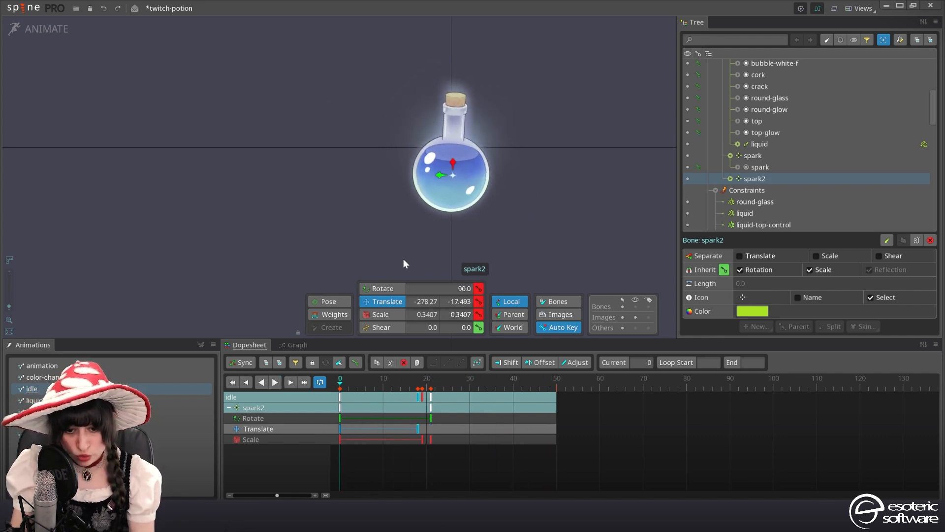
Copy the first cycle's RGBA fade keys from spark, paste them onto the spark2 slot at frame 0, and preview the fade
left_click(411, 162)
left_click_drag(434, 463, 317, 439)
left_click(484, 200)
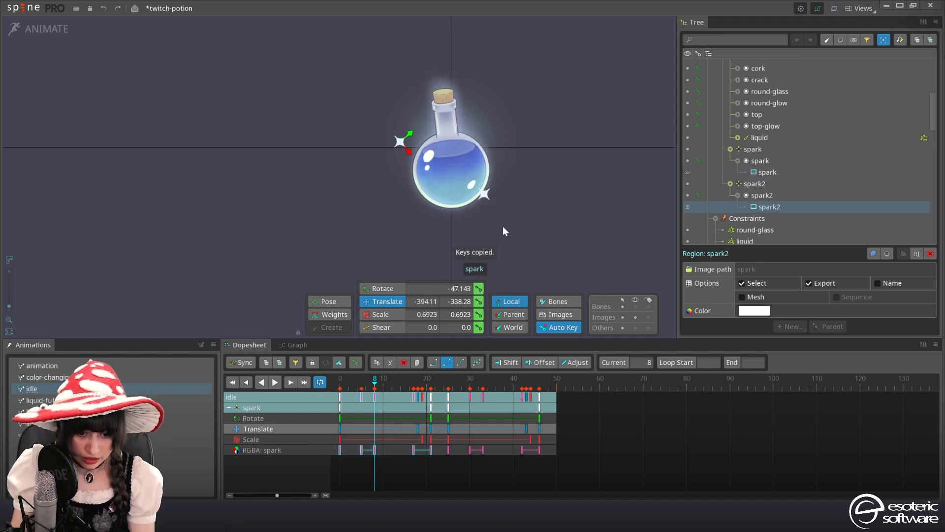
left_click(762, 195)
left_click(340, 378)
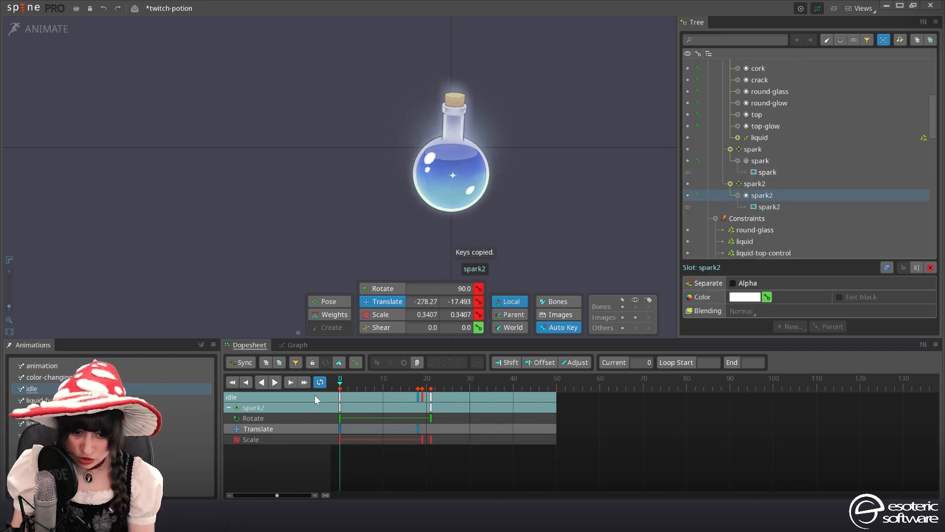
key("ctrl+v")
left_click(275, 382)
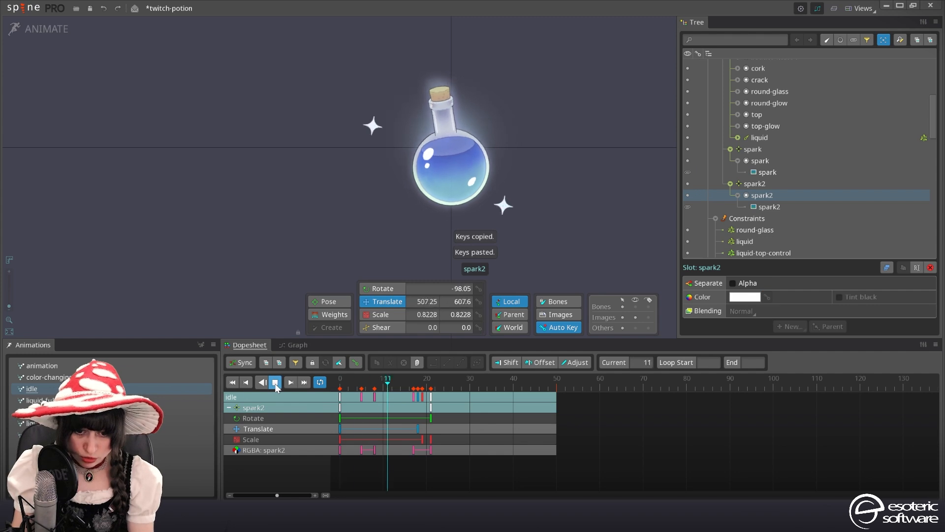
key("Escape")
key("d")
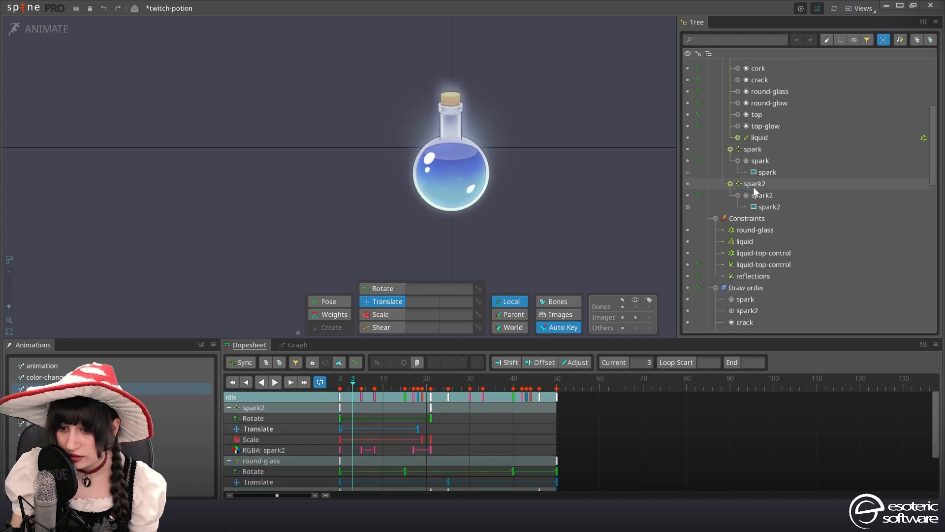
Copy spark2's keys from frames 0 to 21, paste them as a second cycle starting at frame 29, and preview the loop
left_click(769, 186)
left_click_drag(340, 392, 465, 476)
left_click(457, 389)
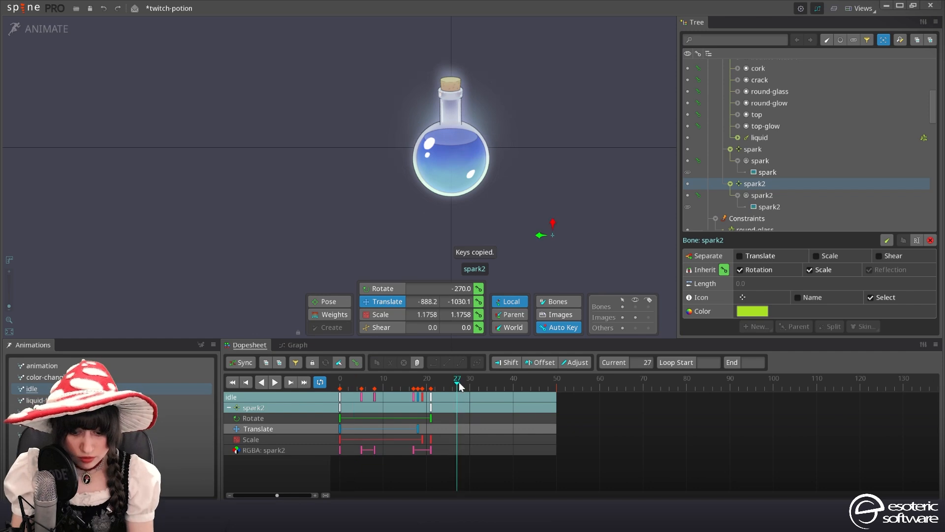
key("ctrl+v")
left_click_drag(477, 411, 486, 410)
key("d")
key("space")
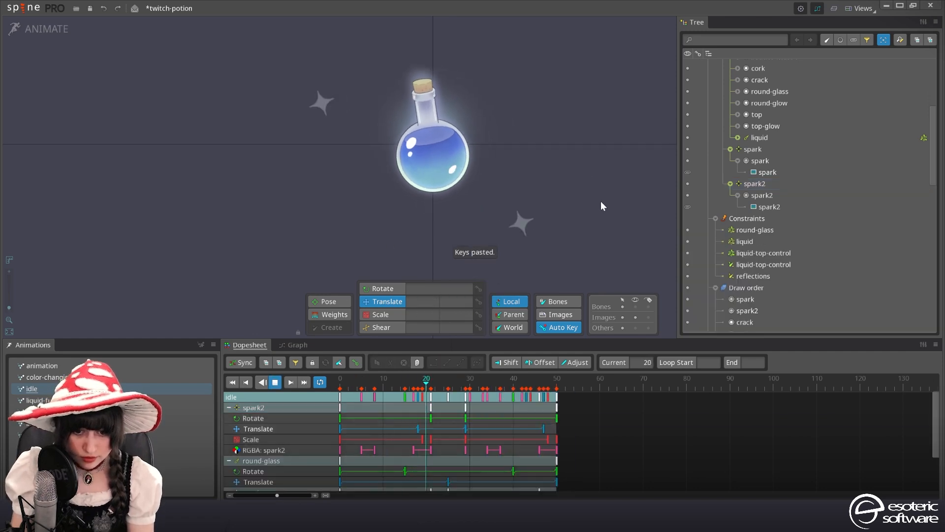
scroll(321, 173, "down", 3)
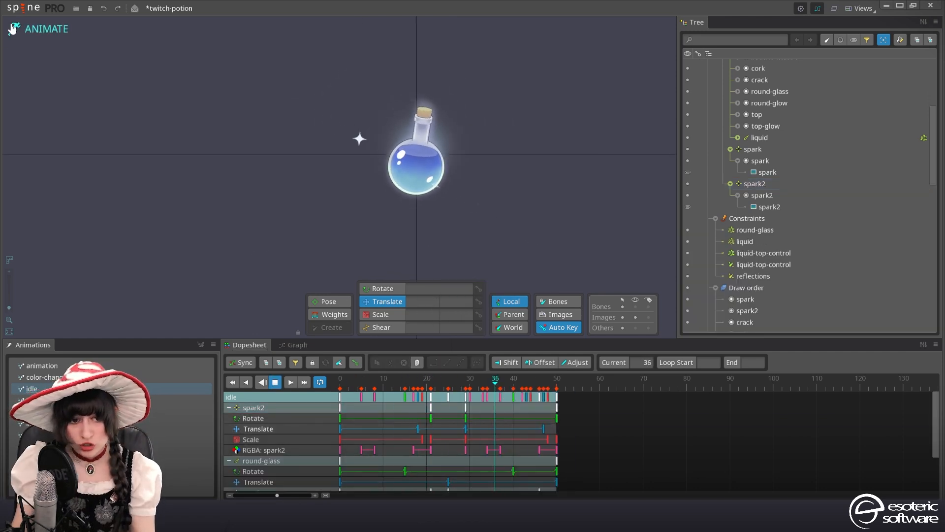
In Setup mode, duplicate the spark and spark2 bones together with their keys, then preview the idle in Animate mode
left_click(41, 29)
left_click(802, 183)
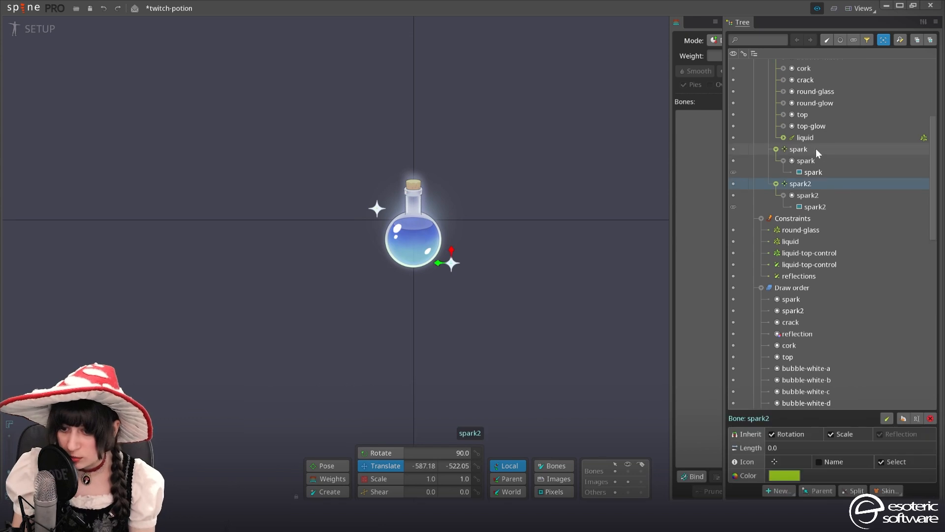
left_click(903, 421)
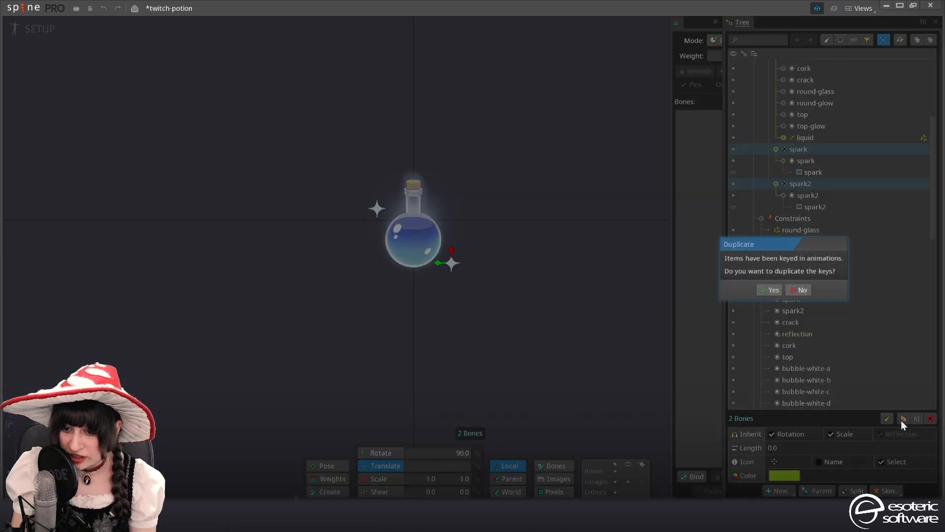
left_click(769, 289)
left_click(47, 19)
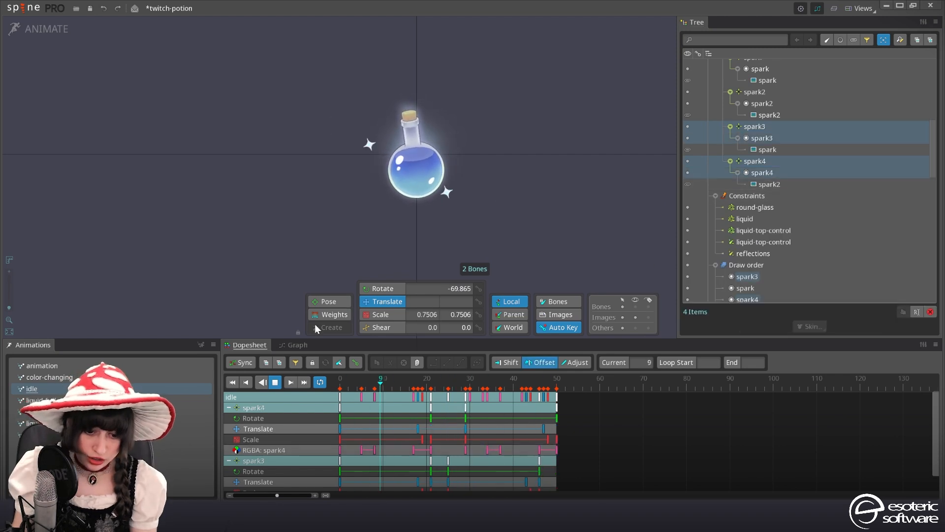
left_click(274, 383)
Move spark4's translate key at frame 18 to about -299, -1082, toward the bottle's upper right, and redirect its outward key at frame 47
left_click(758, 163)
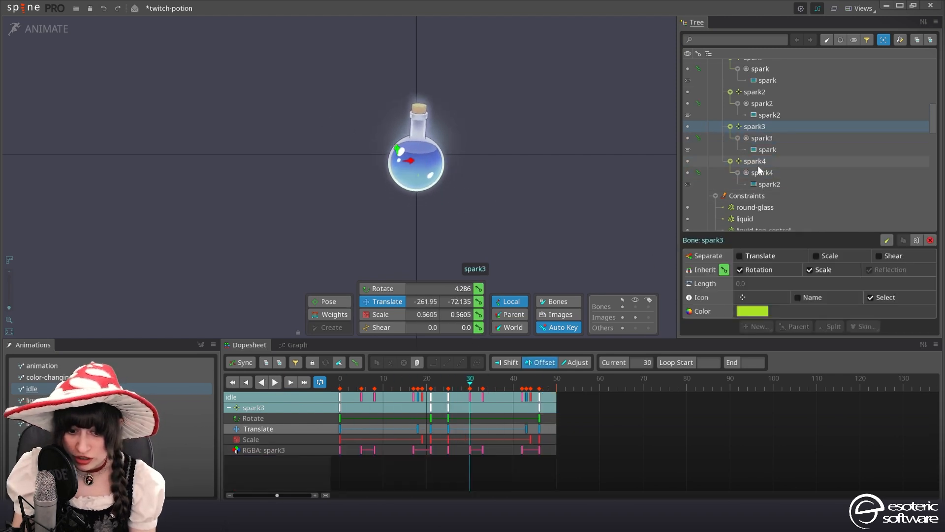
left_click(417, 431)
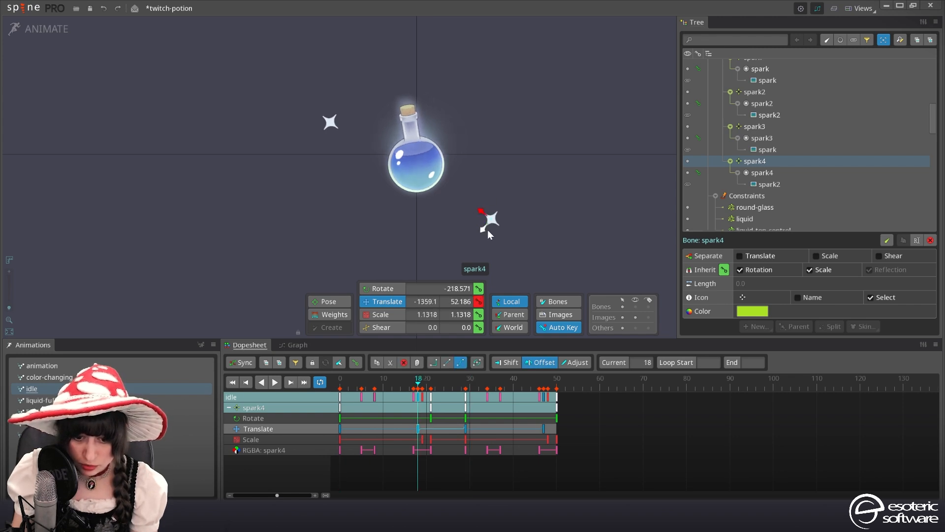
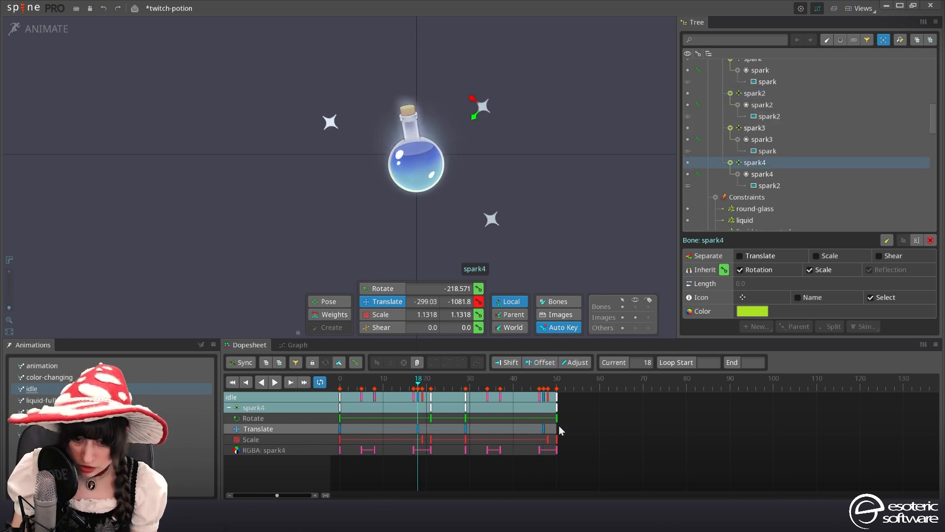
left_click(544, 428)
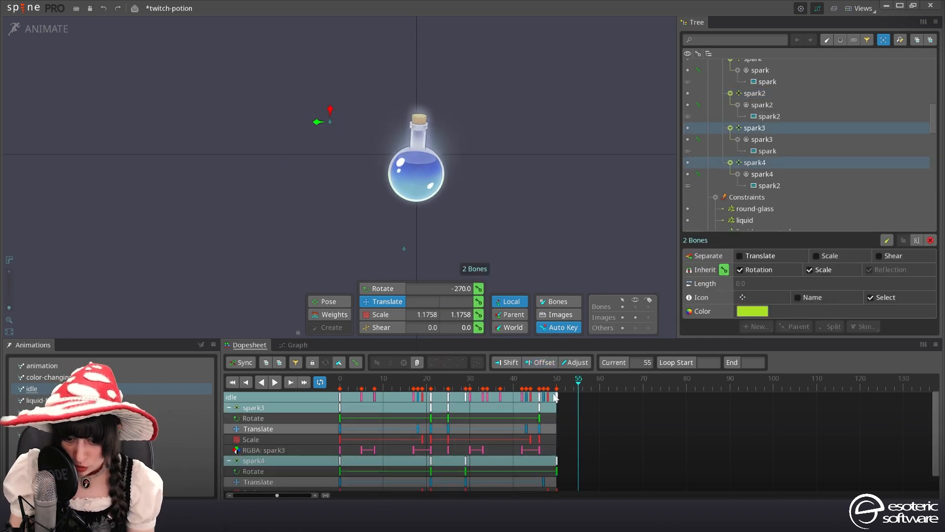
For spark3 and spark4, place end-pose keys at frame 49 and paste their frame 0 keys at frame 50 to close the loop
left_click(340, 397)
key("ctrl+c")
left_click(557, 385)
key("ctrl+v")
left_click_drag(556, 397, 549, 396)
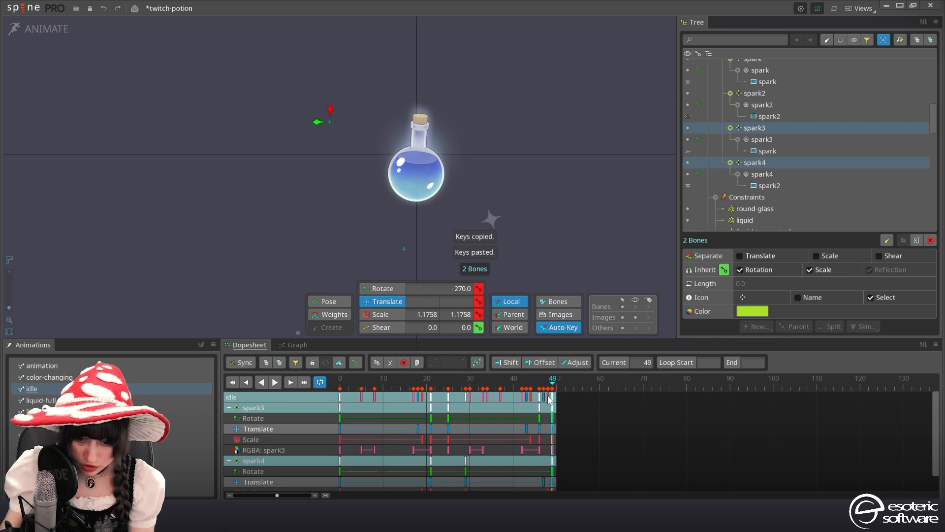
left_click(557, 389)
key("ctrl+v")
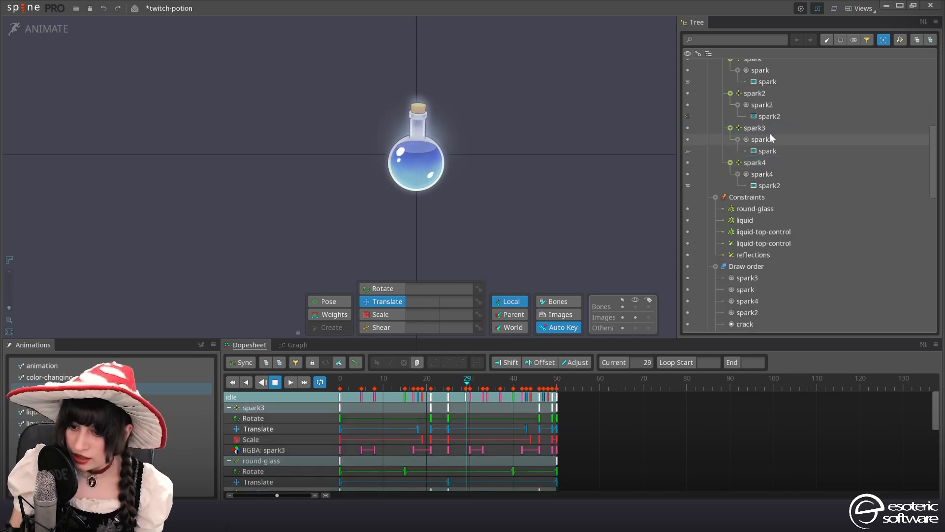
Offset all keys of spark3 and spark4 by 11 frames with looping Offset, and preview the staggered sparks
left_click(773, 167)
left_click(757, 127, "ctrl")
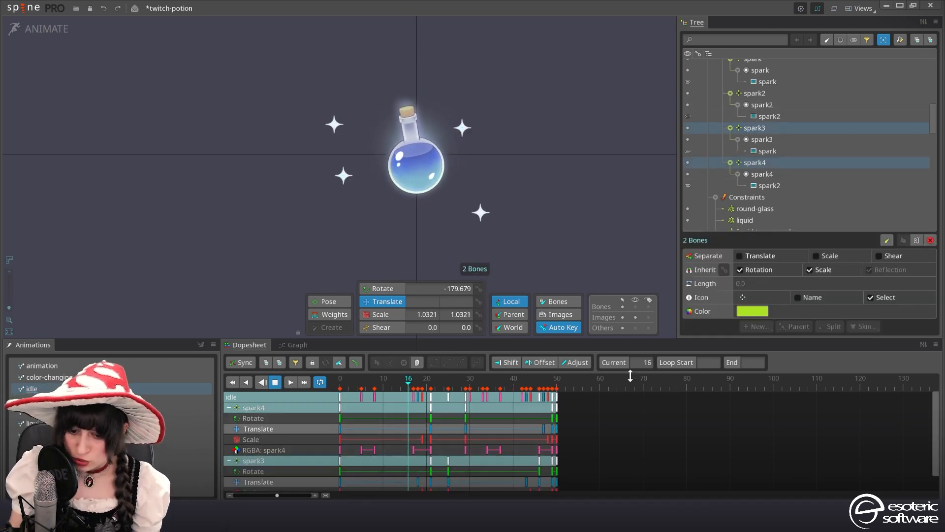
left_click(550, 363)
left_click_drag(458, 448, 503, 434)
left_click(542, 191)
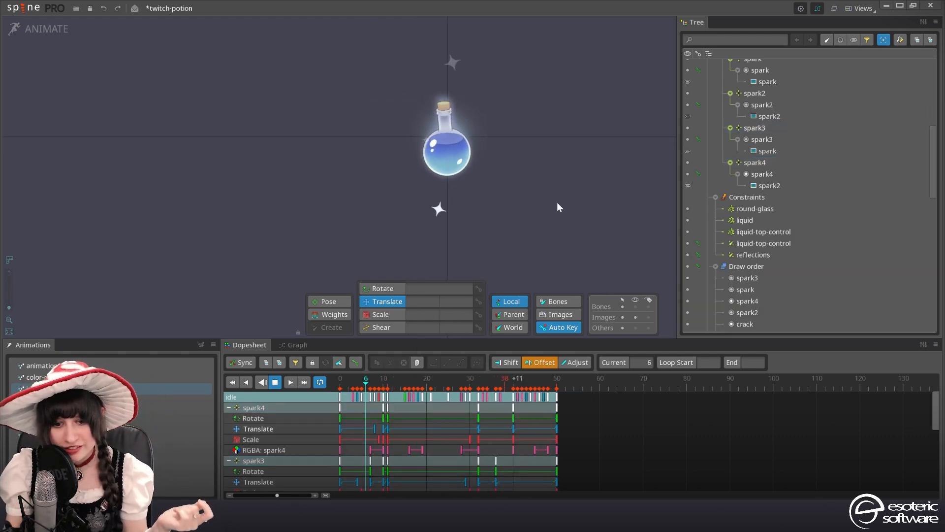
left_click_drag(557, 202, 595, 209)
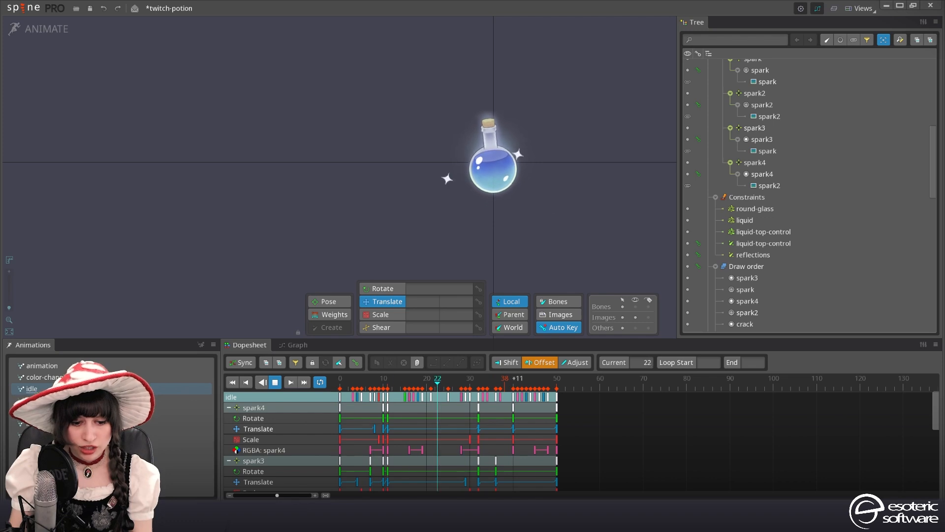
Create a new animation called drink
left_click(201, 345)
type("drink")
key("Return")
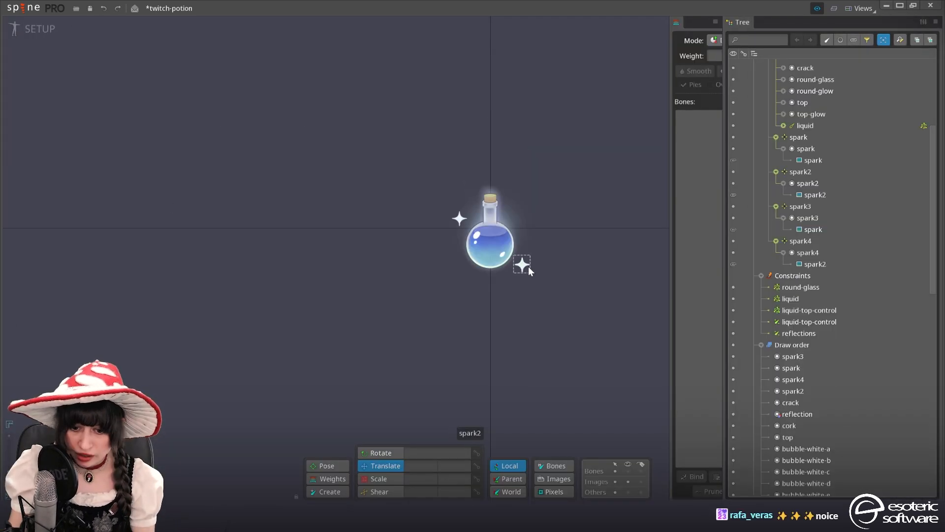
In Setup mode, hide the attachments of spark, spark2, spark3 and spark4, and return to Animate mode
left_click(528, 267)
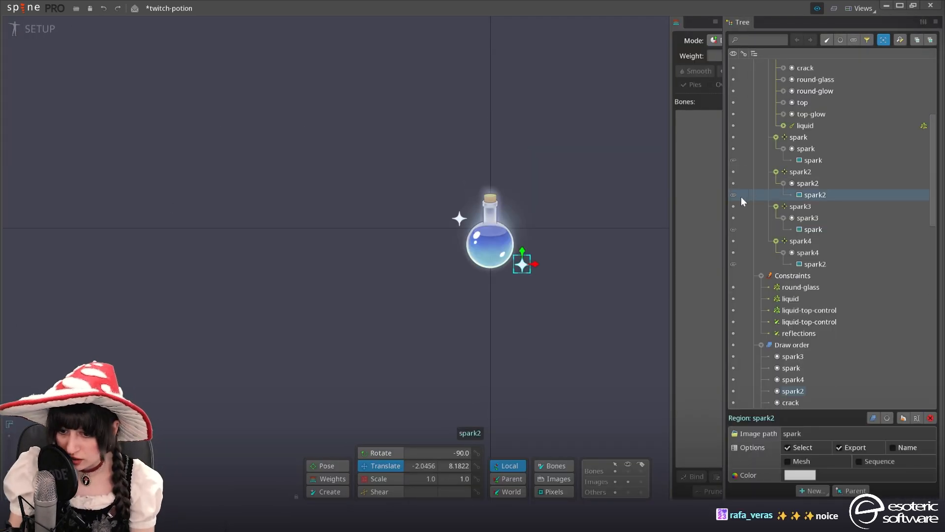
left_click(733, 230)
left_click(733, 265)
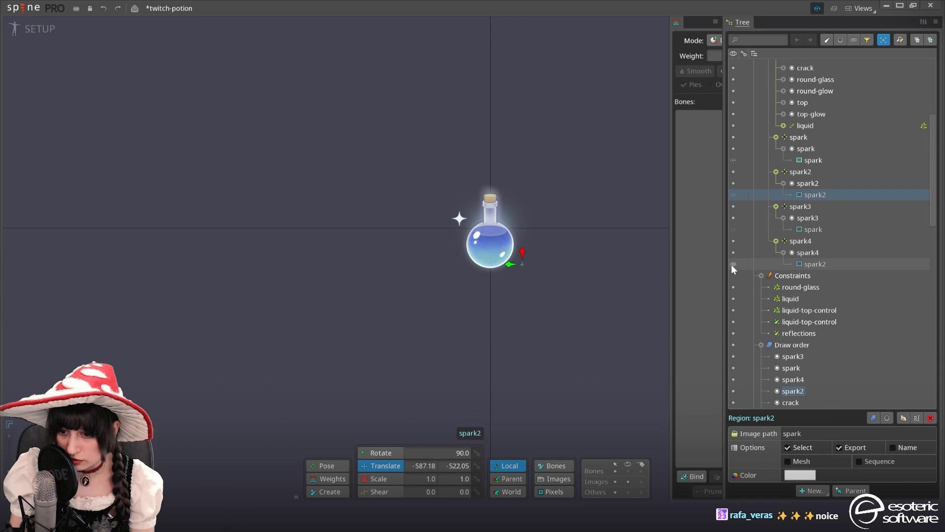
left_click(734, 161)
left_click(35, 29)
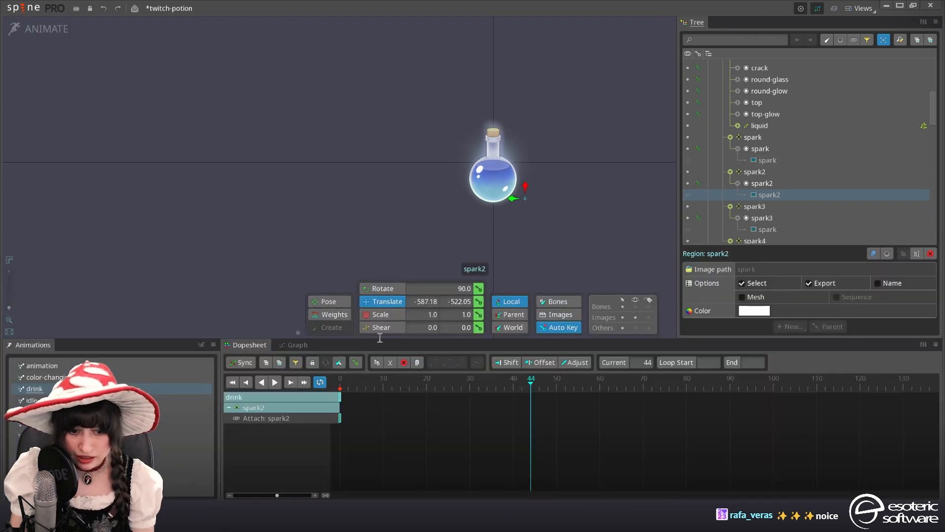
In the idle animation, key the four spark attachments as visible at frame 0 and save the project
left_click(20, 401)
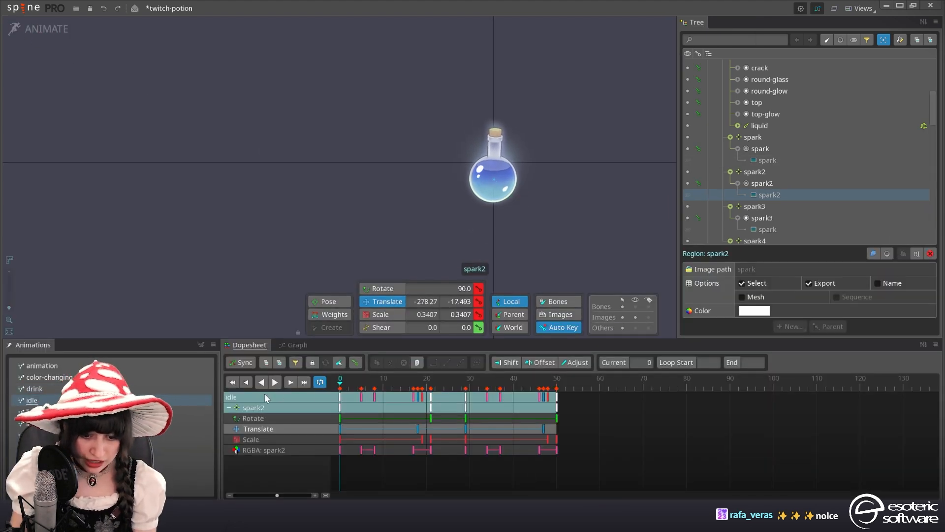
left_click(688, 195)
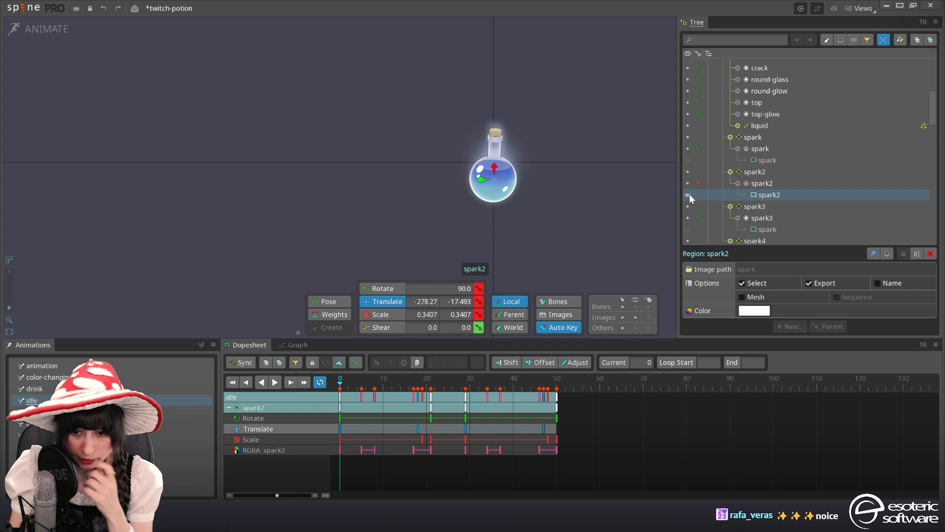
left_click(688, 229)
left_click(696, 139)
left_click(689, 241)
key("ctrl+s")
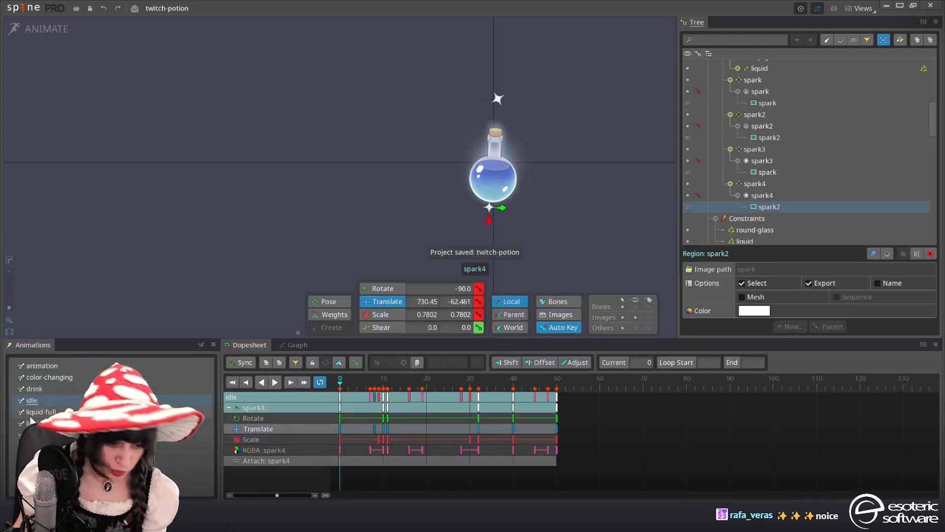
Activate the drink animation, then in Setup mode give the cork slot its own cork bone under round-glass, positioned at the cork
left_click(34, 389)
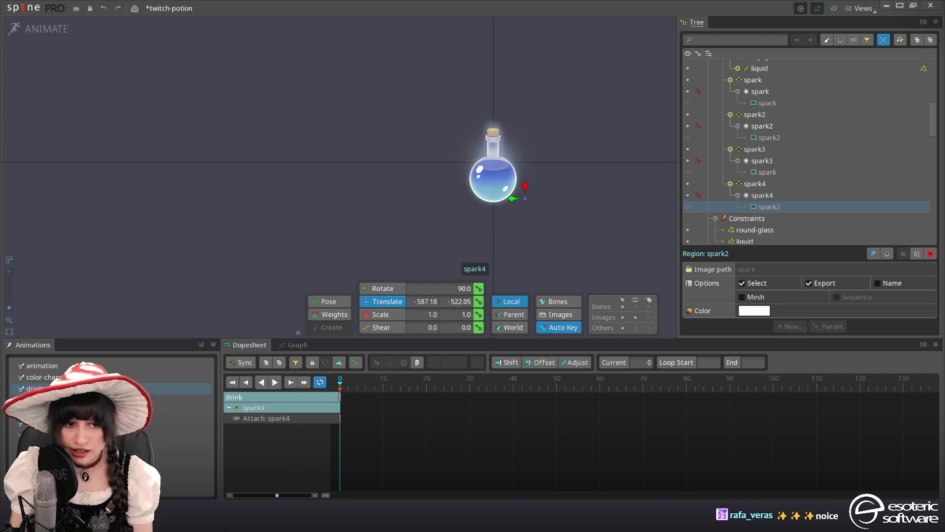
left_click(43, 29)
scroll(493, 185, "up", 3)
left_click(490, 199)
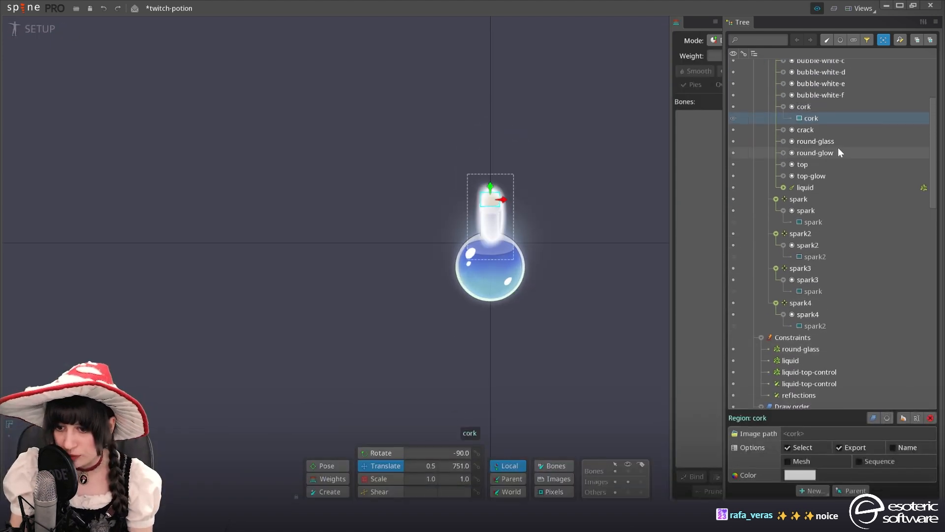
left_click(814, 106)
left_click(814, 119)
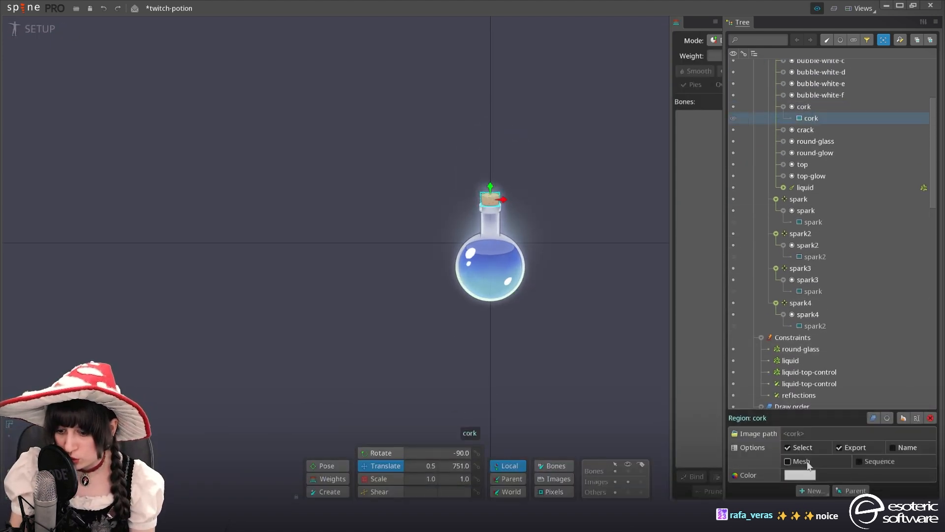
left_click(813, 107)
left_click(813, 491)
left_click(813, 412)
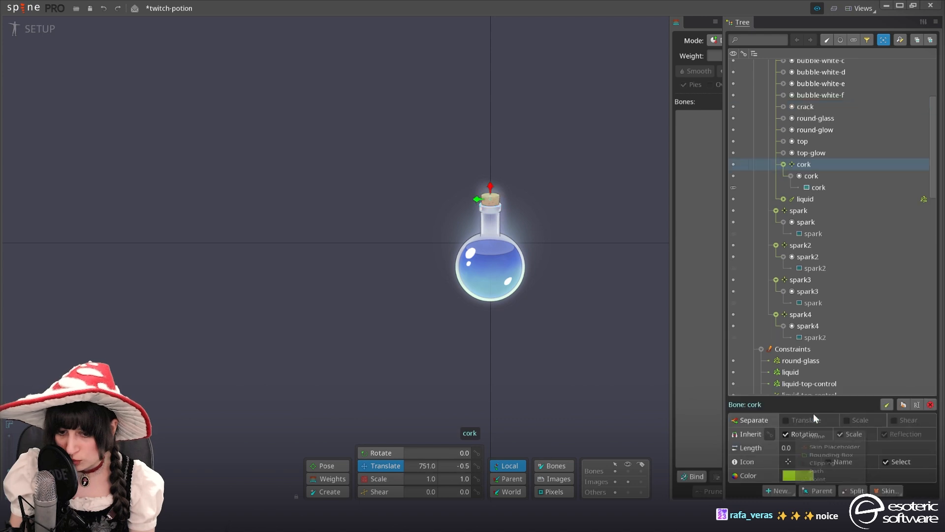
scroll(808, 220, "up", 3)
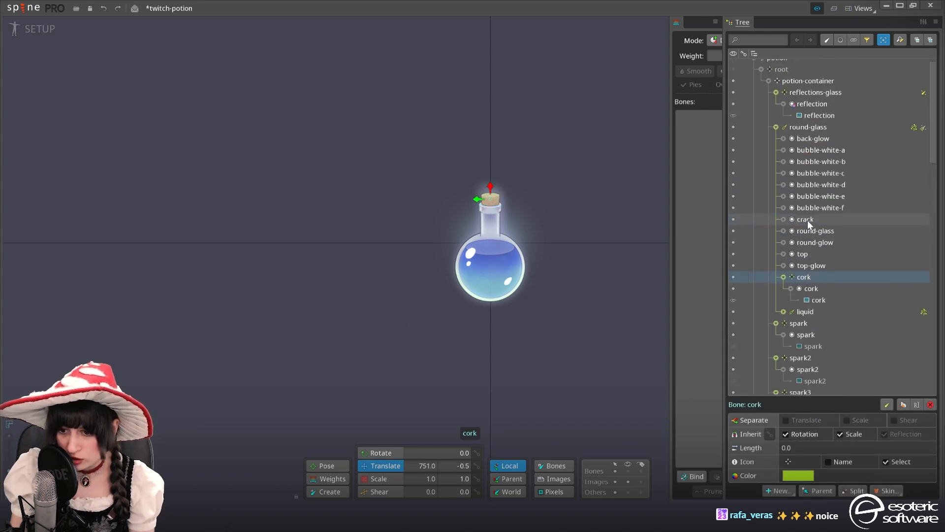
In the drink animation, key the bottle's translation at frame 0 and raise round-glass to about 380.66, 0.5 at frame 8
key("Tab")
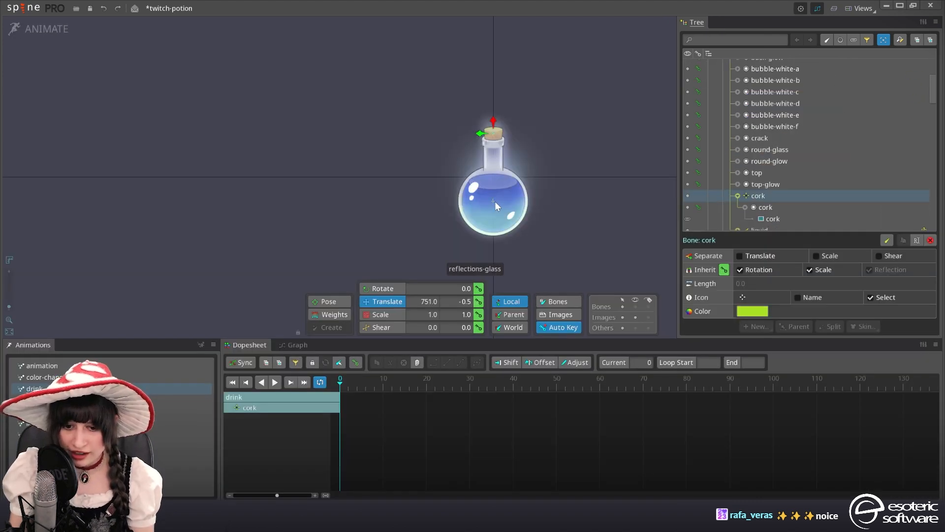
left_click(495, 202)
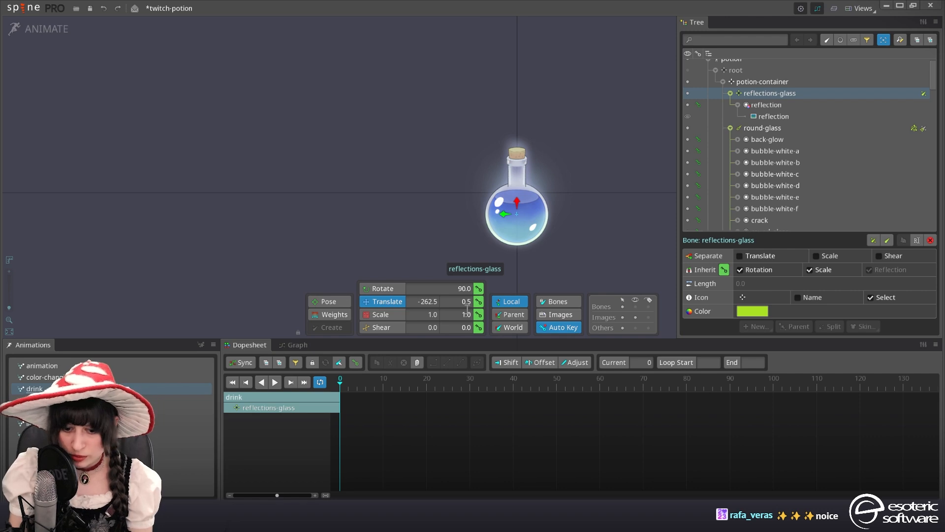
left_click(479, 302)
left_click(370, 382)
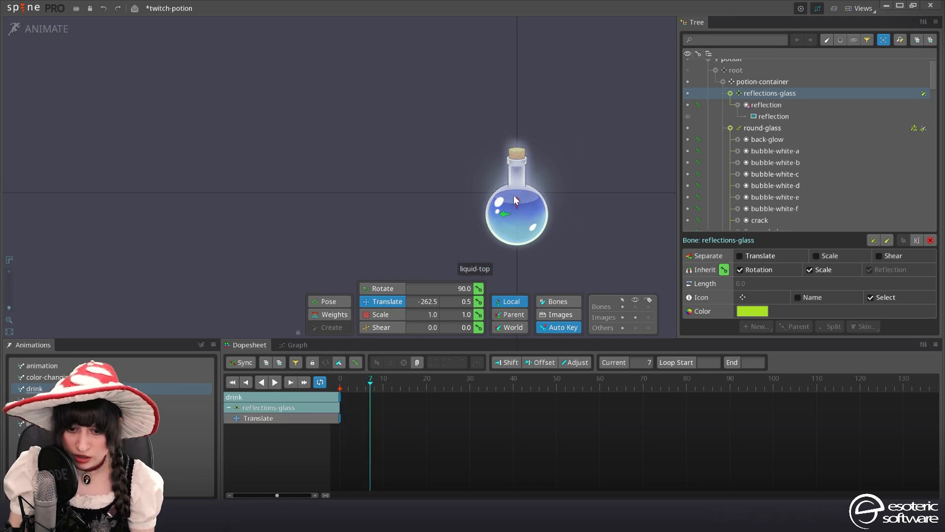
left_click(513, 195)
left_click_drag(371, 382, 375, 382)
left_click_drag(517, 218, 522, 150)
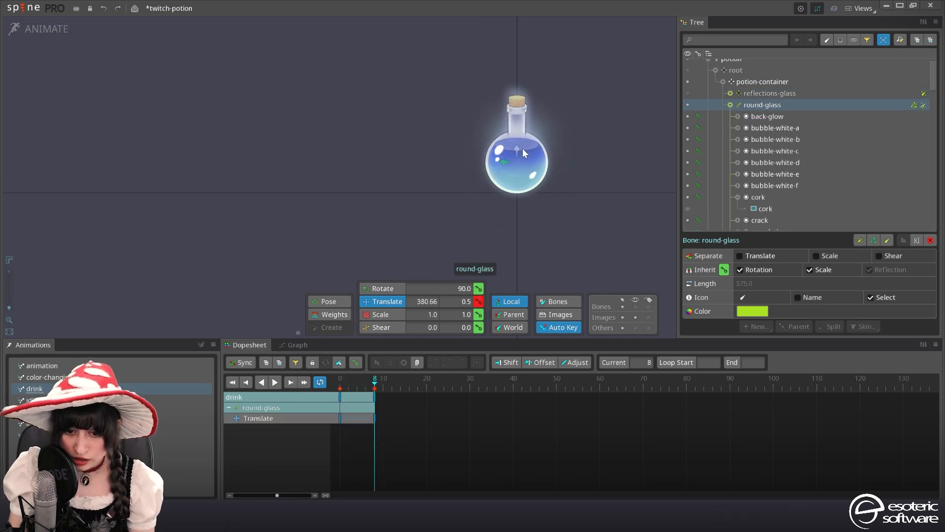
Key round-glass's scale at frame 0 and enlarge it uniformly to about 1.247 at frame 8
left_click_drag(346, 384, 340, 385)
left_click(479, 314)
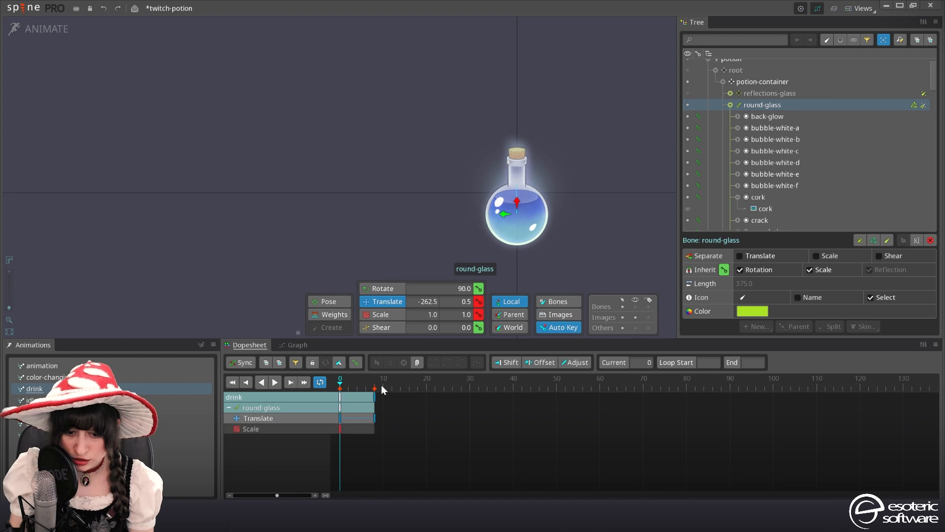
left_click(374, 383)
key("x")
left_click_drag(521, 211, 625, 152)
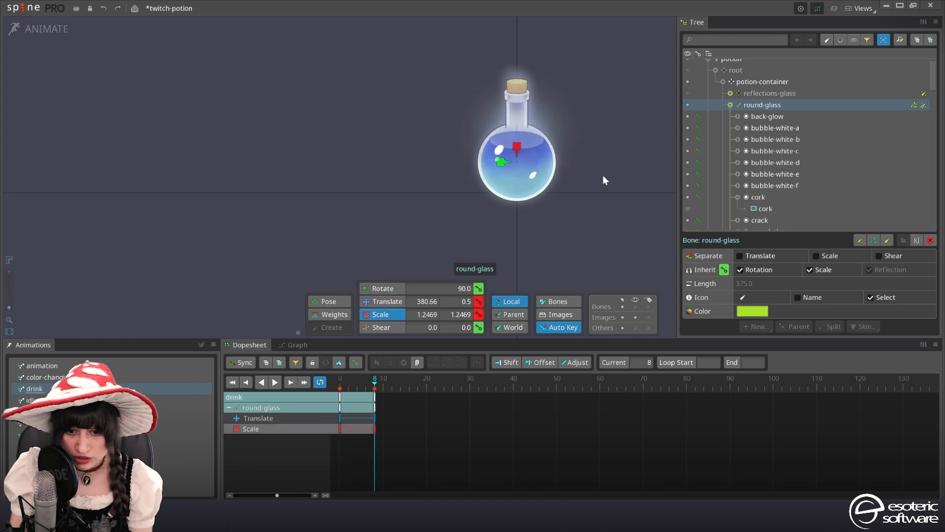
In Setup mode, set the reflections transform constraint's Scale mix to 100 and return to Animate mode
left_click(773, 93)
left_click(47, 29)
left_click_drag(843, 463, 939, 462)
left_click(13, 30)
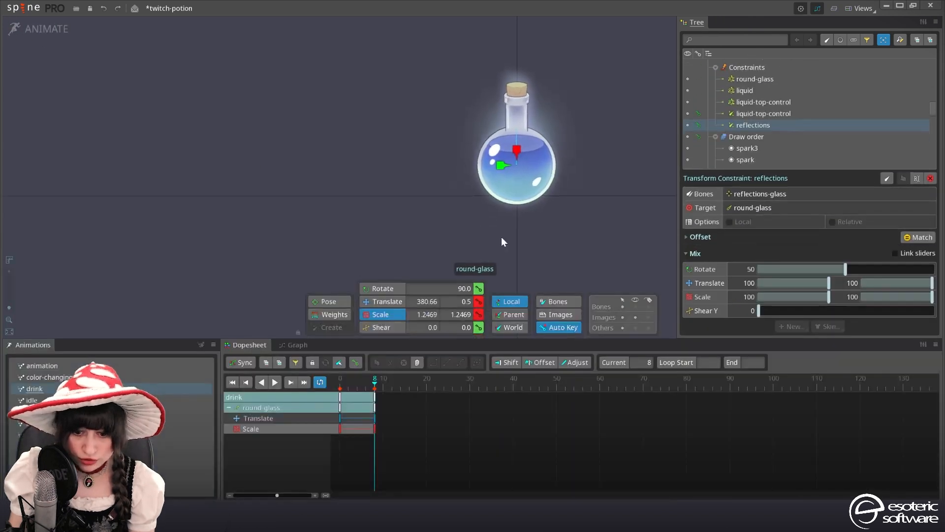
Key the cork bone's translation at frame 8 and move it straight up to about 2455.7, -0.5 at frame 18
scroll(764, 129, "up", 3)
scroll(763, 132, "up", 7)
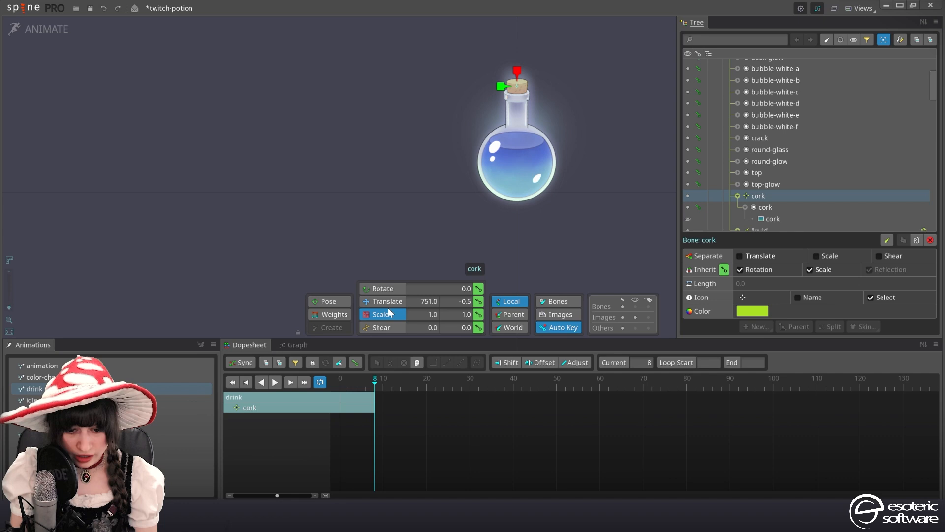
left_click(388, 302)
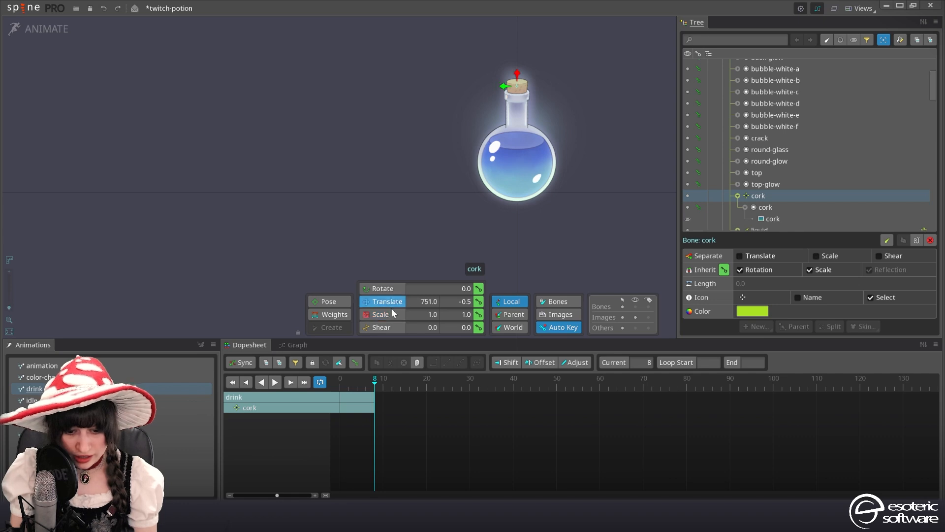
left_click(478, 302)
left_click(418, 382)
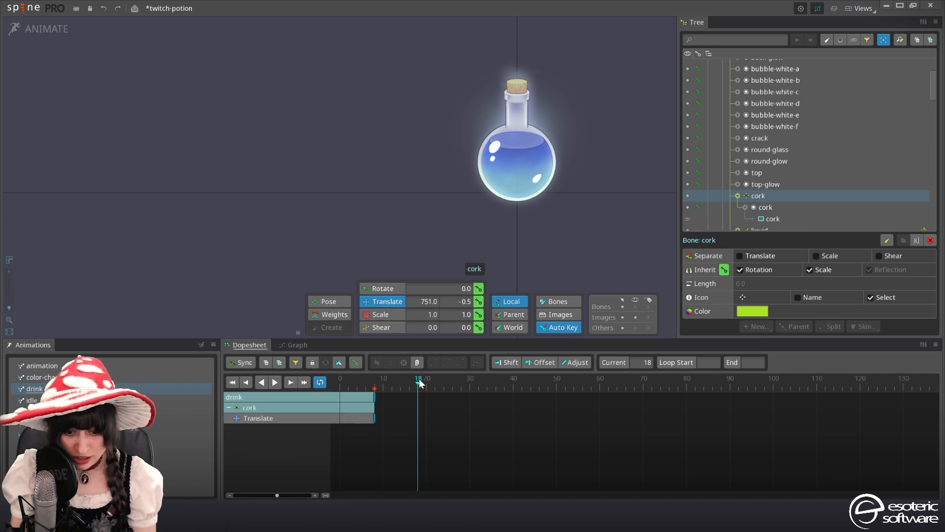
left_click_drag(517, 74, 532, 0)
left_click_drag(528, 1, 520, 113)
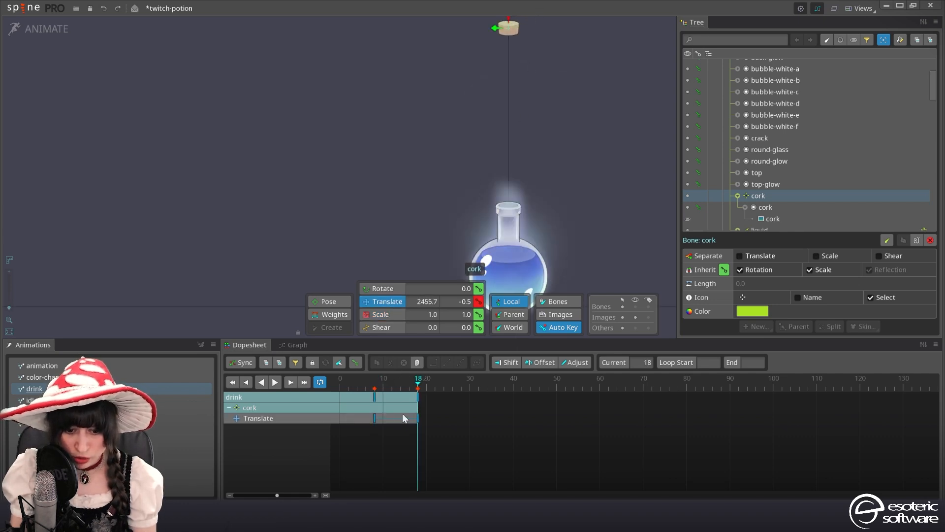
left_click_drag(401, 392, 374, 385)
Fade out the cork slot by keying its opaque color at frame 12 and a fully transparent color at frame 18
left_click(766, 207)
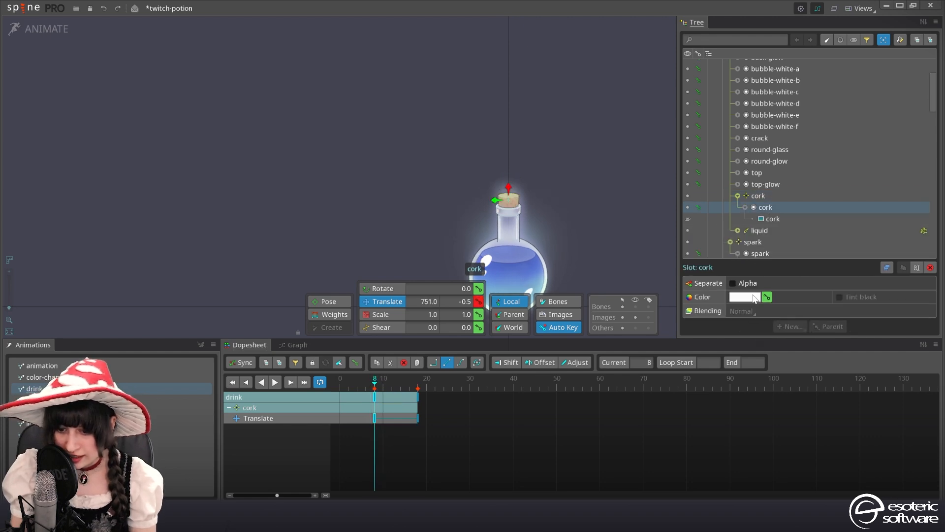
left_click_drag(380, 385, 418, 385)
left_click(767, 296)
left_click(740, 297)
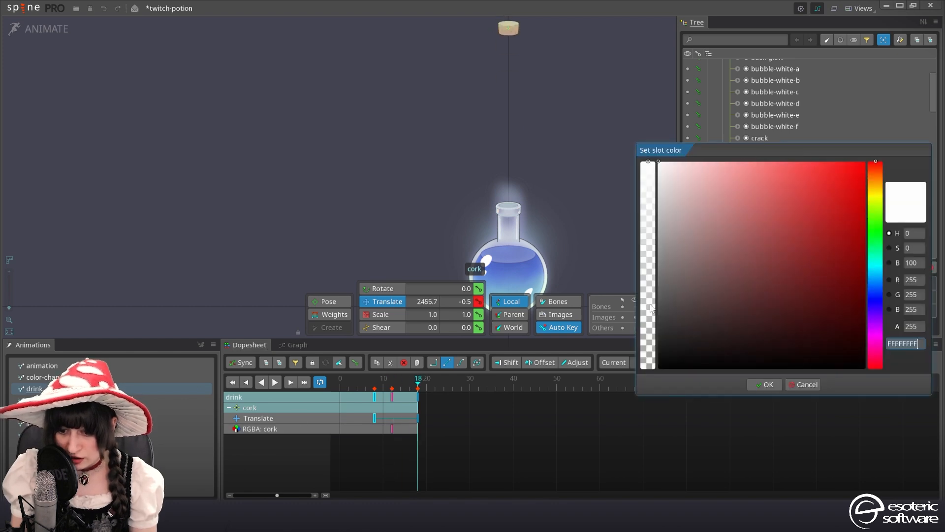
left_click(648, 369)
left_click(764, 387)
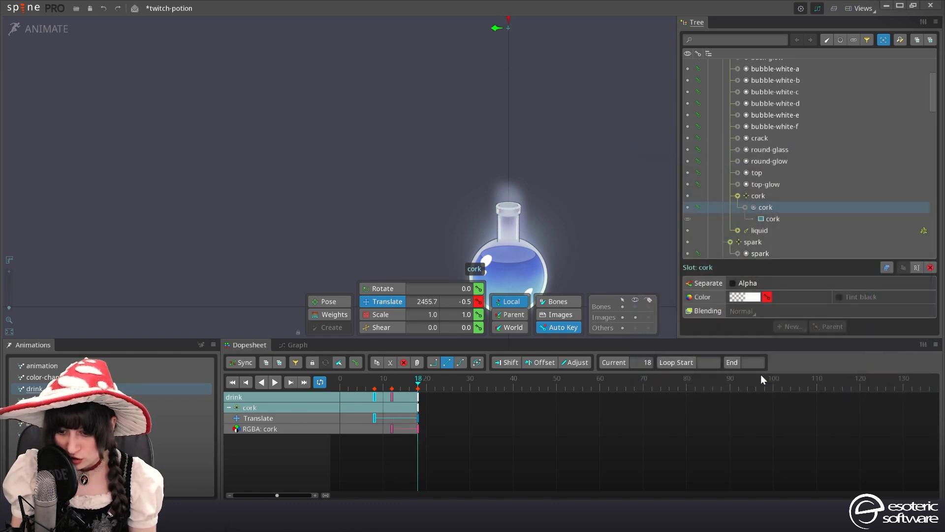
Key the cork attachment as hidden at frame 18 and preview the cork popping off the bottle
left_click(687, 220)
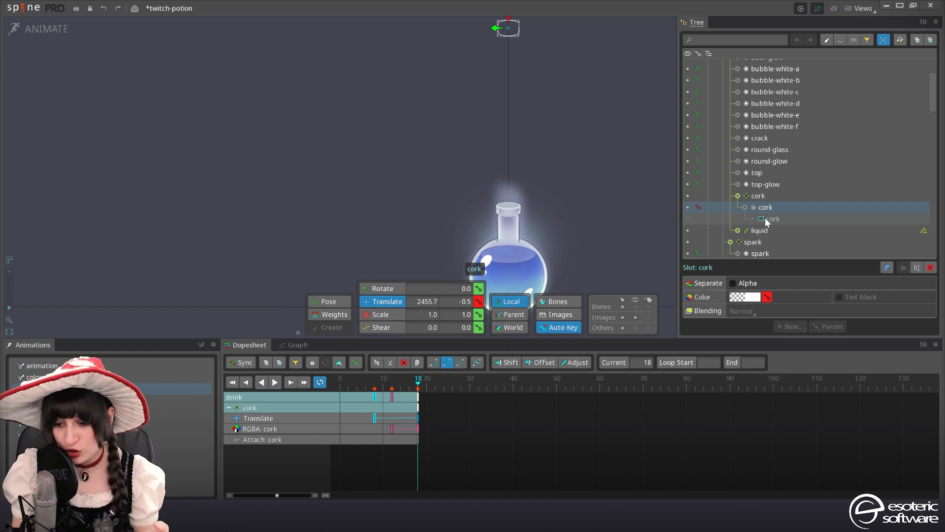
mouse_move(767, 218)
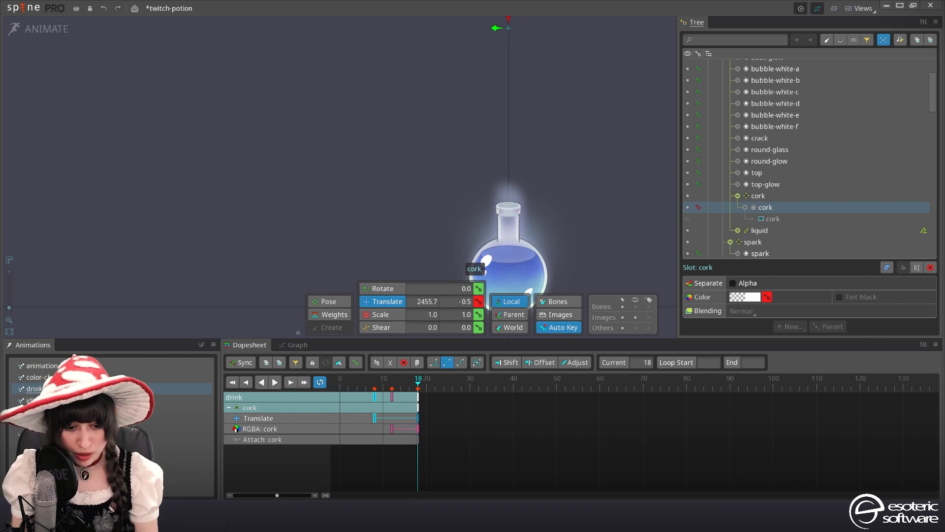
left_click(279, 382)
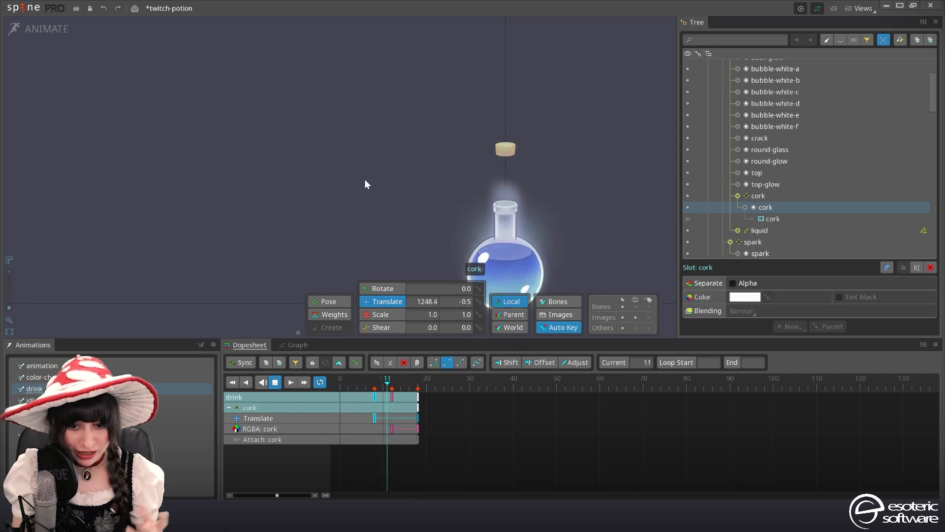
scroll(365, 179, "down", 1)
key("space")
key("d")
Key the cork bone's scale at frame 8, enlarge it uniformly to about 3.783 at frame 17, and play the animation
left_click(479, 169)
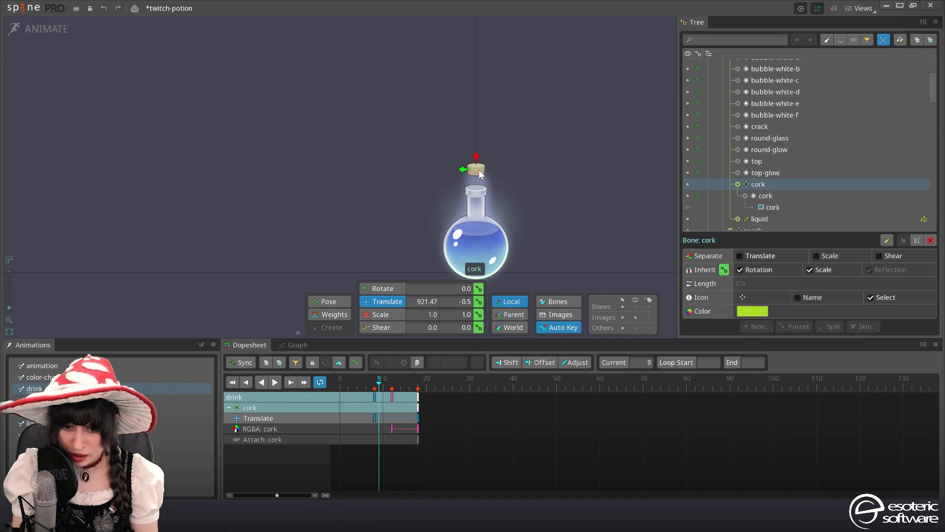
left_click(380, 385)
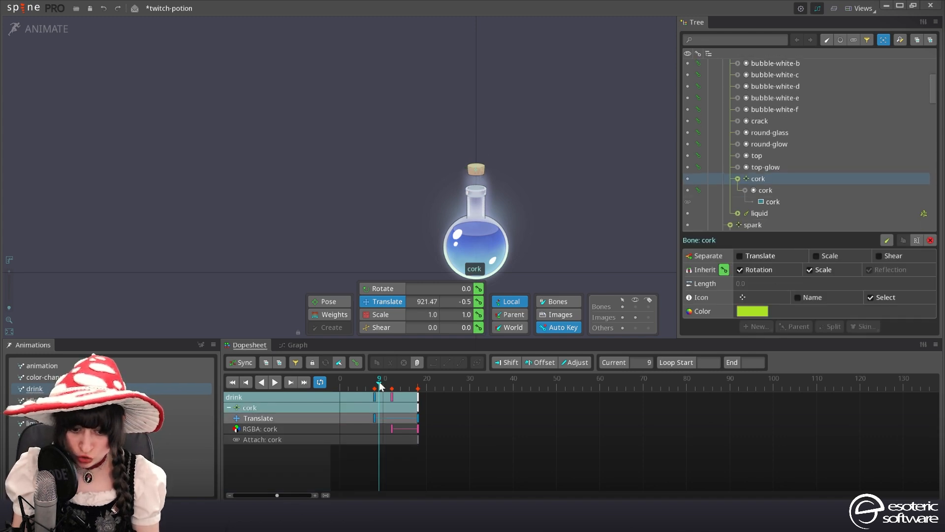
left_click_drag(380, 385, 374, 385)
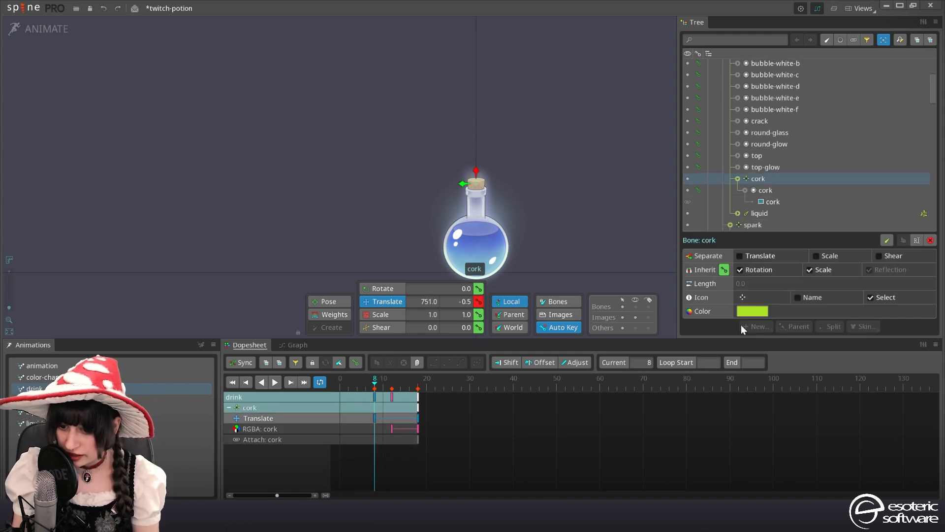
left_click(479, 314)
left_click_drag(380, 389, 414, 385)
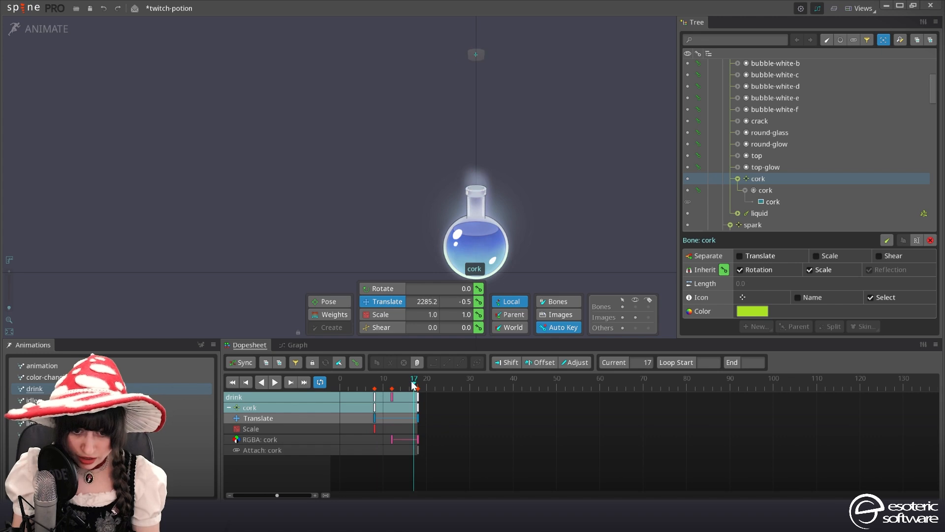
key("x")
left_click_drag(616, 162, 656, 106)
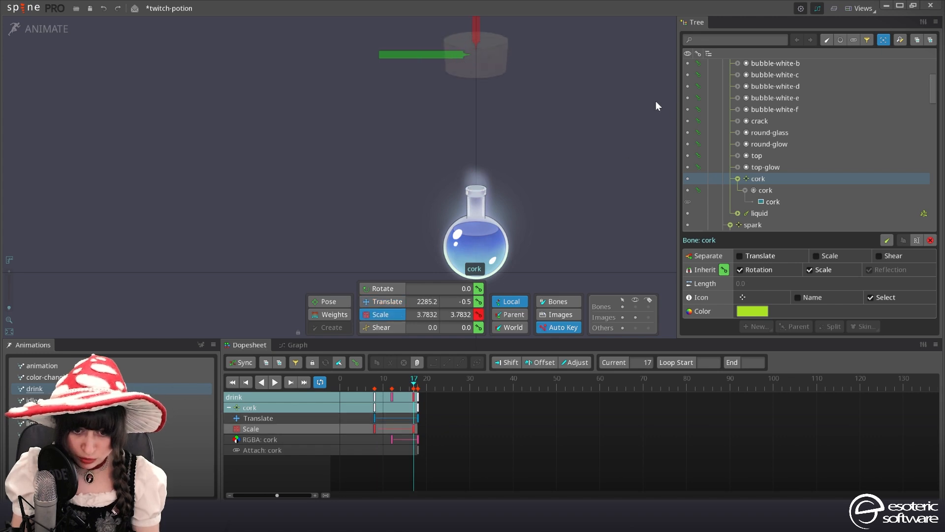
left_click(274, 382)
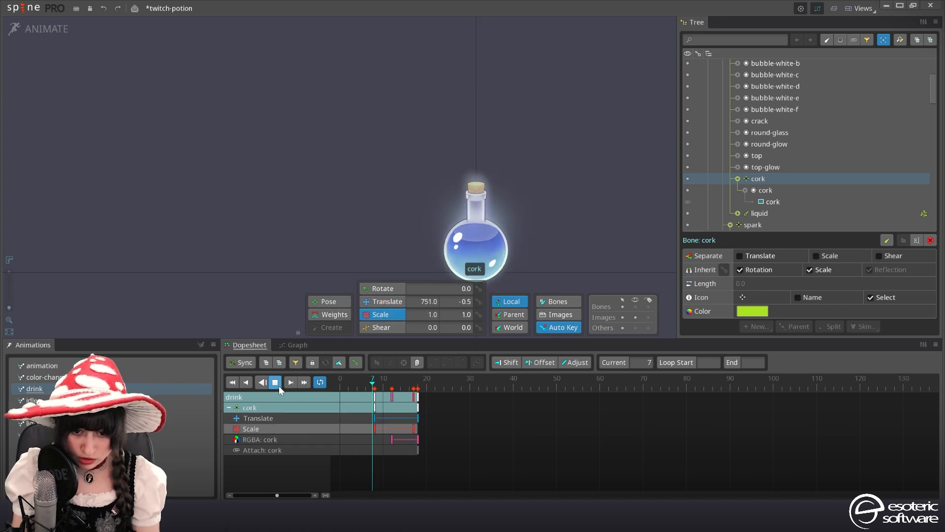
Key the cork bone's scale at frame 13 and move that key to frame 17, replacing the larger scale there
left_click(279, 386)
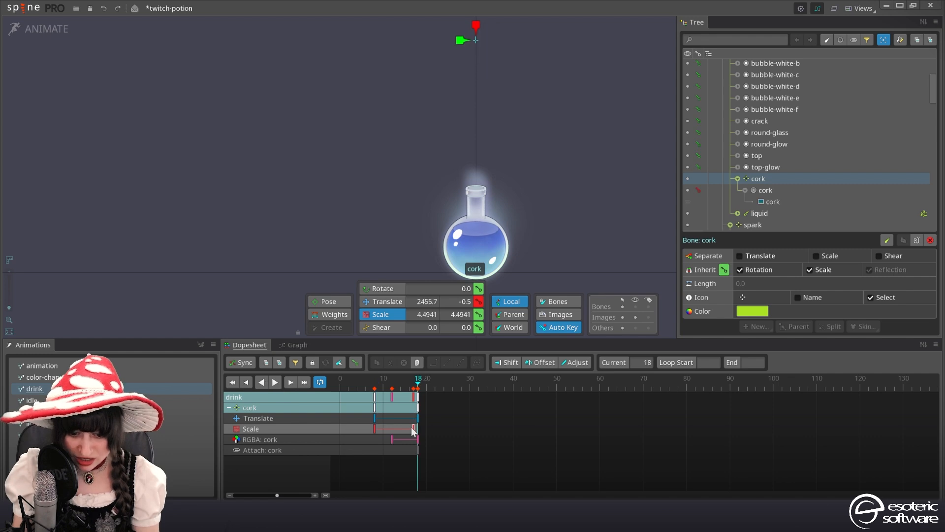
left_click(413, 428)
left_click_drag(415, 378, 396, 382)
left_click(479, 315)
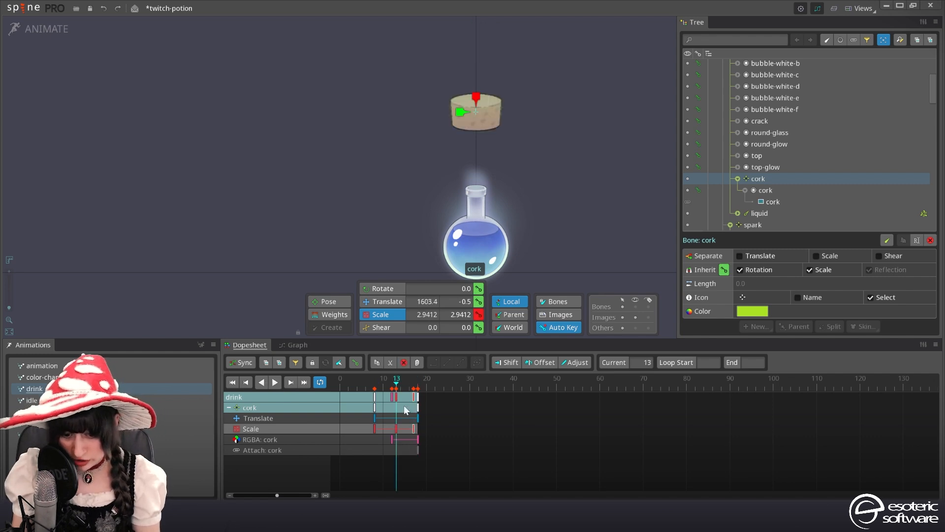
left_click_drag(397, 428, 413, 430)
left_click(478, 315)
left_click_drag(388, 380, 344, 383)
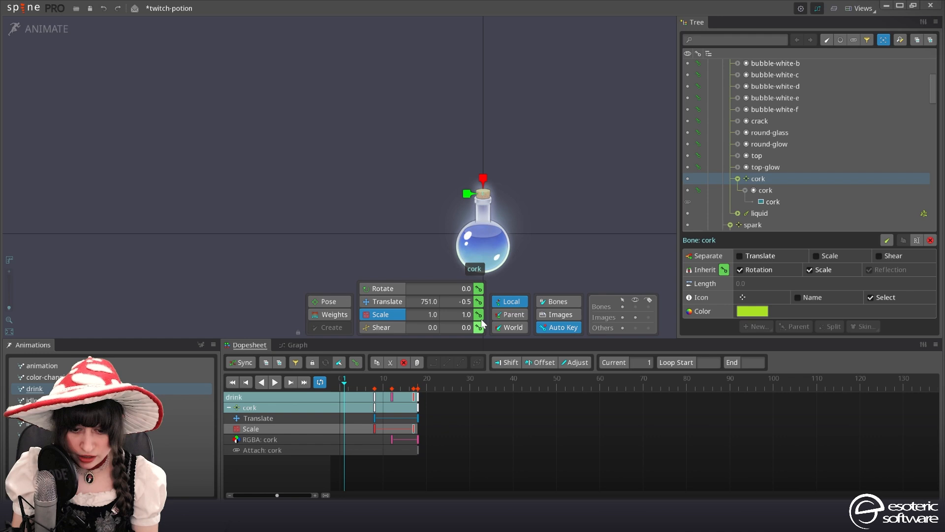
Apply a Bezier curve to the round-glass bone's translate and scale keys at frames 0 and 8
left_click(483, 246)
scroll(836, 134, "up", 2)
left_click(774, 79)
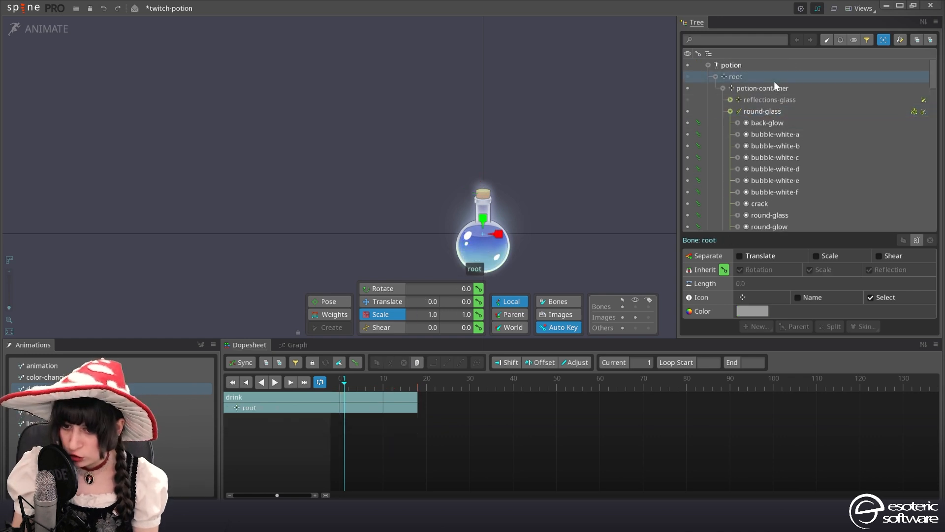
left_click(760, 100)
left_click(756, 110)
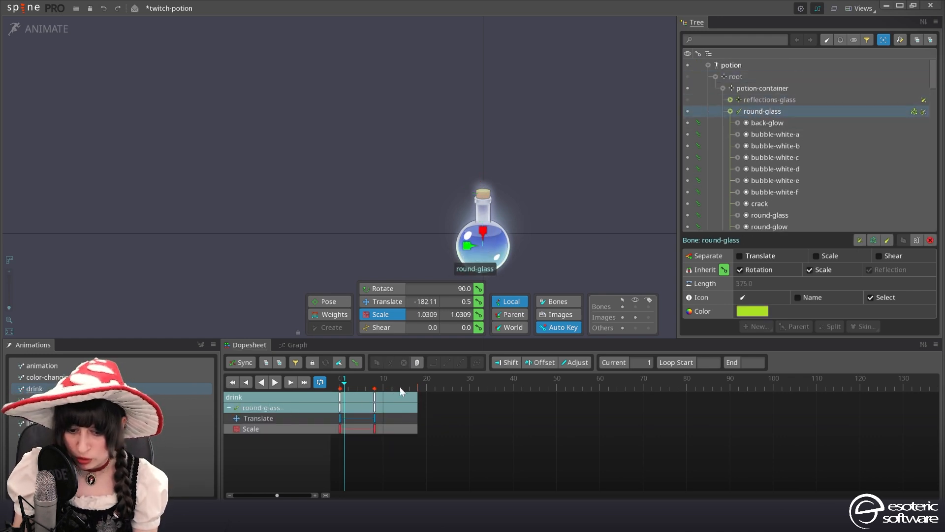
left_click_drag(350, 383, 362, 384)
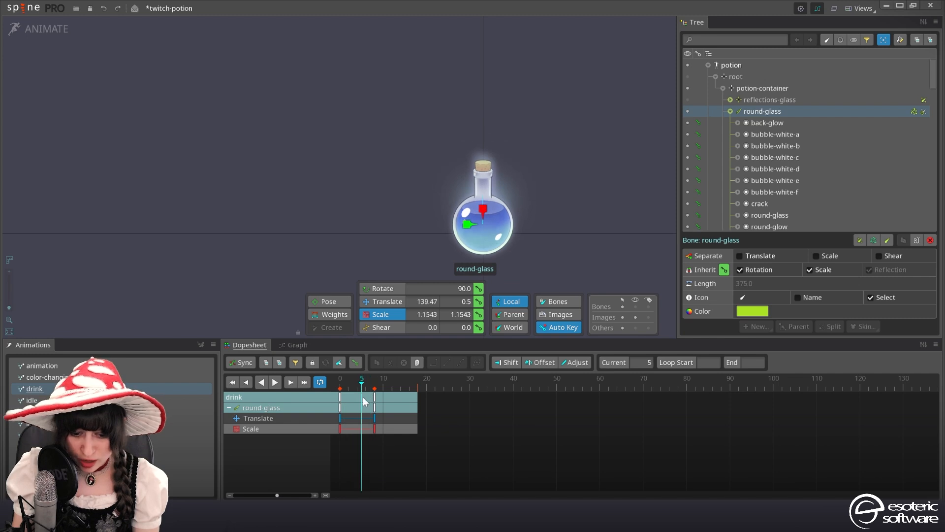
left_click_drag(382, 454, 340, 392)
left_click(462, 362)
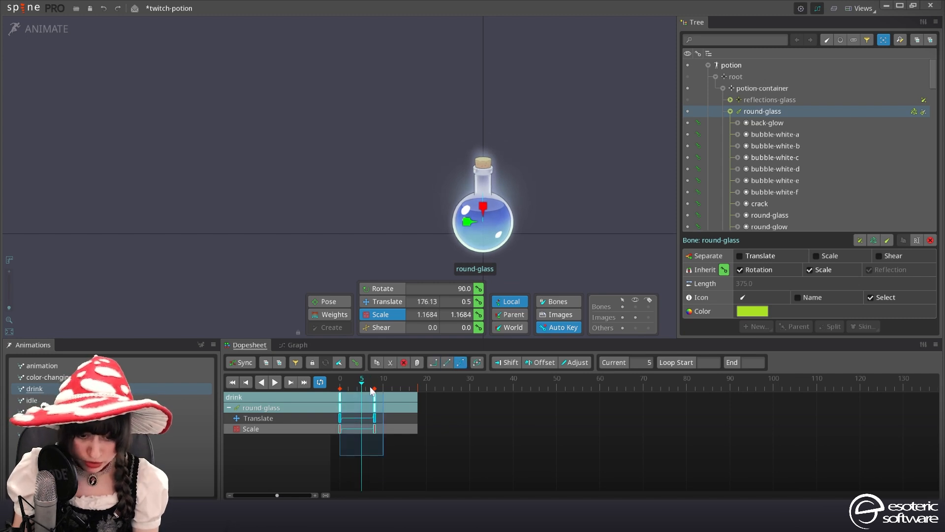
Add a translation key of 176.13 to the round-glass bone, move it to frame 16, and preview the drink animation
left_click(388, 405)
left_click(478, 301)
left_click_drag(362, 416, 409, 416)
left_click(342, 381)
left_click(272, 384)
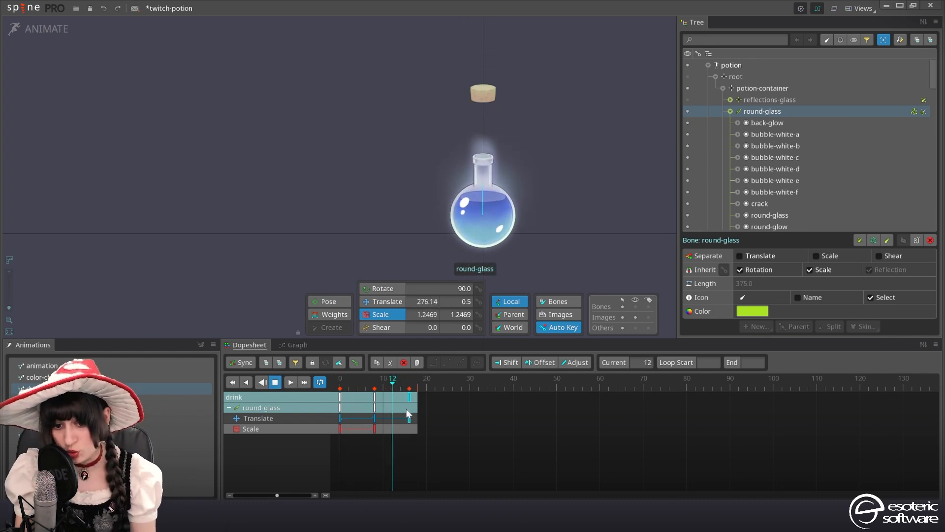
left_click(274, 383)
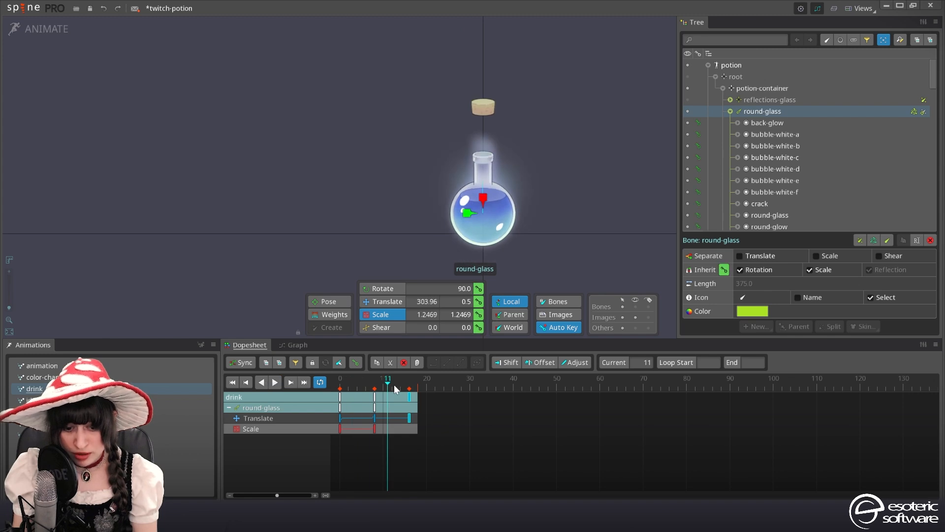
Rotate the round-glass bone slightly at frames 5, 12 and 16 to make the bottle wobble, ending at 90.305
left_click_drag(394, 385, 362, 385)
left_click(395, 289)
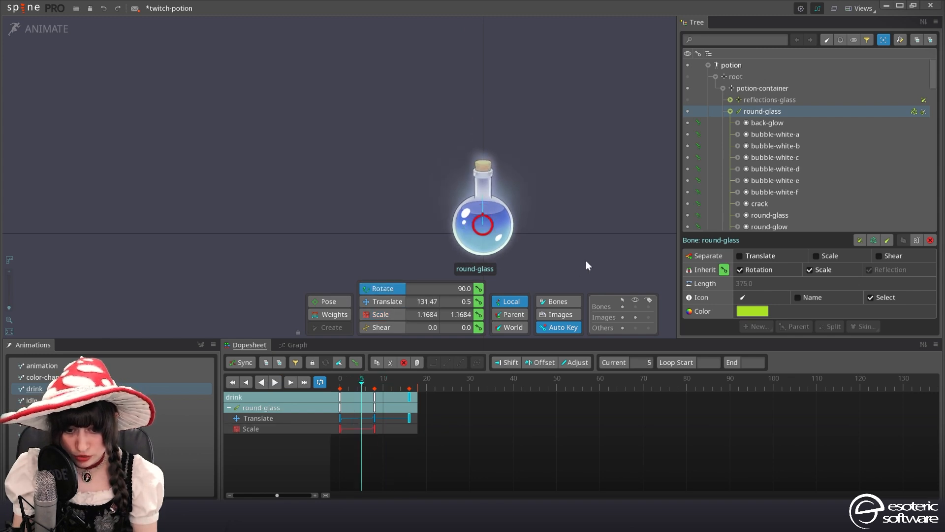
left_click_drag(586, 261, 554, 288)
left_click(391, 384)
left_click(410, 385)
left_click_drag(583, 245, 585, 234)
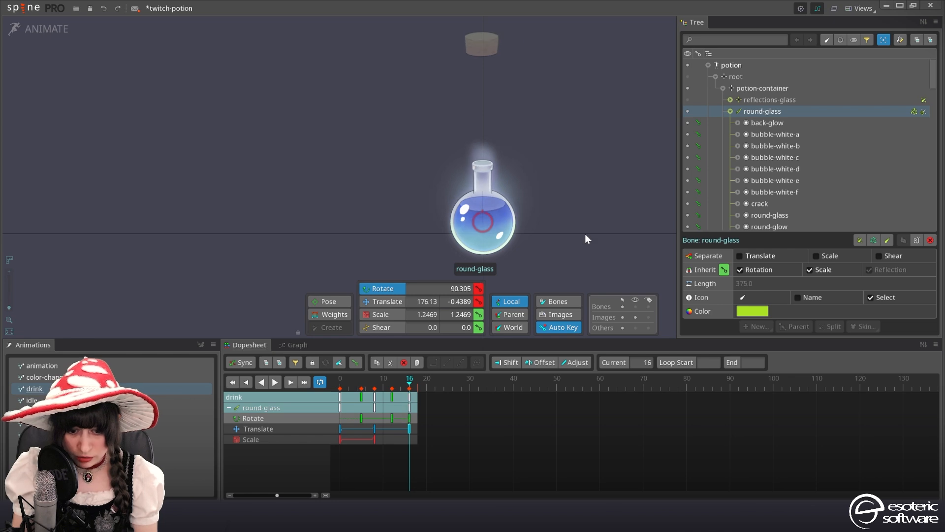
Shift the three round-glass rotation keys two frames earlier, to frames 3, 10 and 14, and preview the wobble
left_click_drag(418, 416, 349, 423)
left_click_drag(383, 419, 375, 419)
left_click_drag(345, 385, 297, 387)
left_click(275, 383)
left_click(275, 382)
Key the round-glass bone's 90° rotation at frame 0, preview the animation, and save the project
left_click(339, 385)
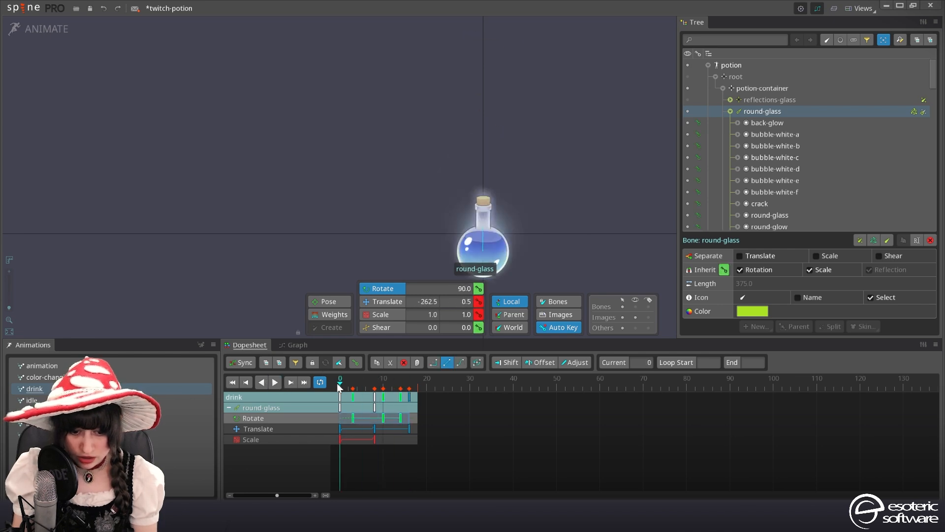
left_click(278, 382)
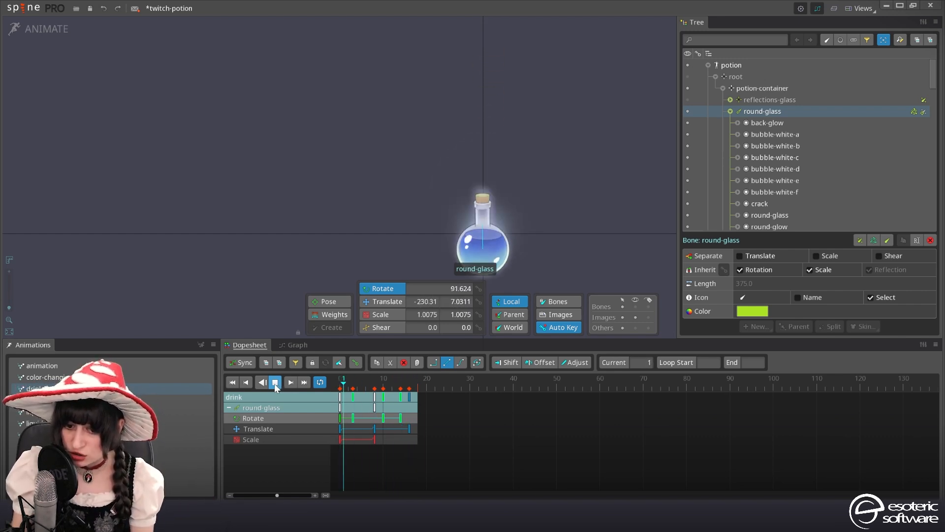
left_click(274, 383)
key("ctrl+s")
Key round-glass's rotation at frame 26 and translation at frame 28, and rotate it to 447.519 at frame 36
left_click(415, 384)
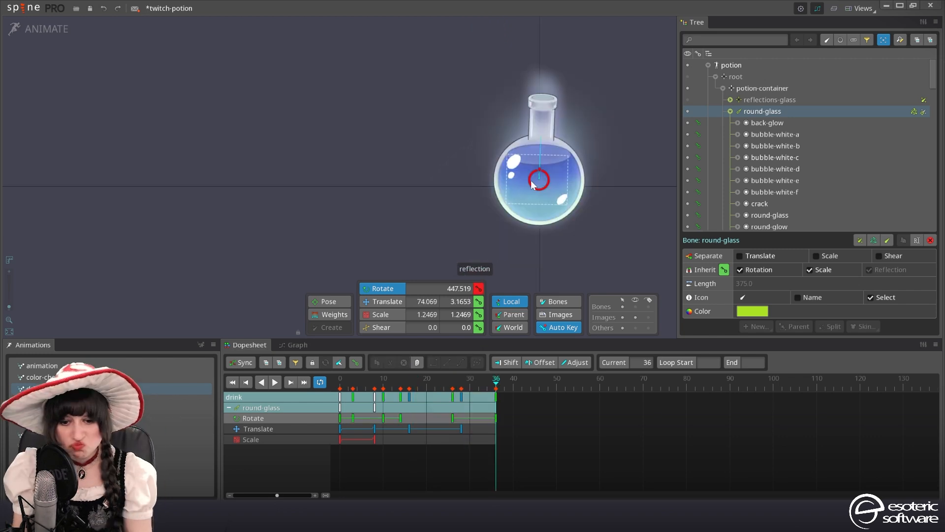
scroll(503, 258, "up", 1)
scroll(504, 258, "down", 2)
left_click_drag(600, 267, 510, 225)
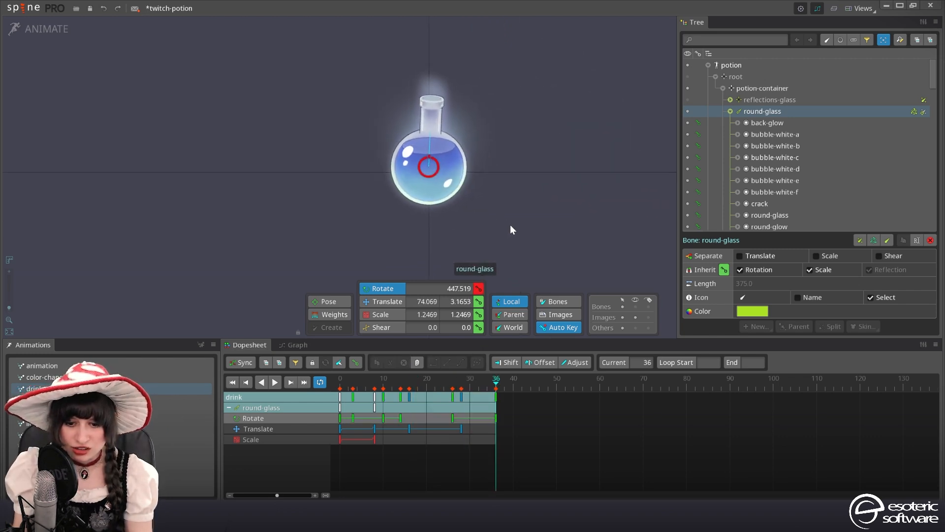
left_click_drag(392, 220, 451, 236)
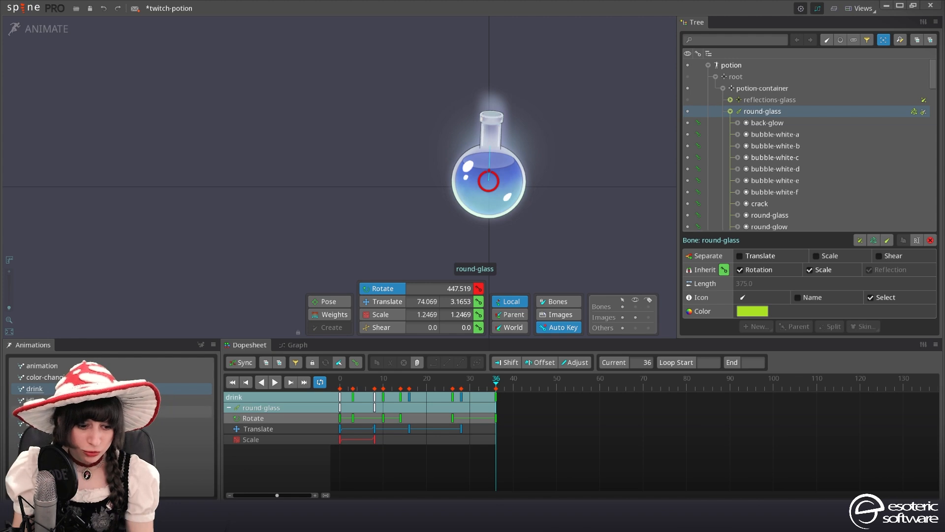
Copy the liquid-top and liquid-top-scale keys from frames 0 to 15 of the liquid-level-changing animation
left_click(172, 411)
left_click(118, 377)
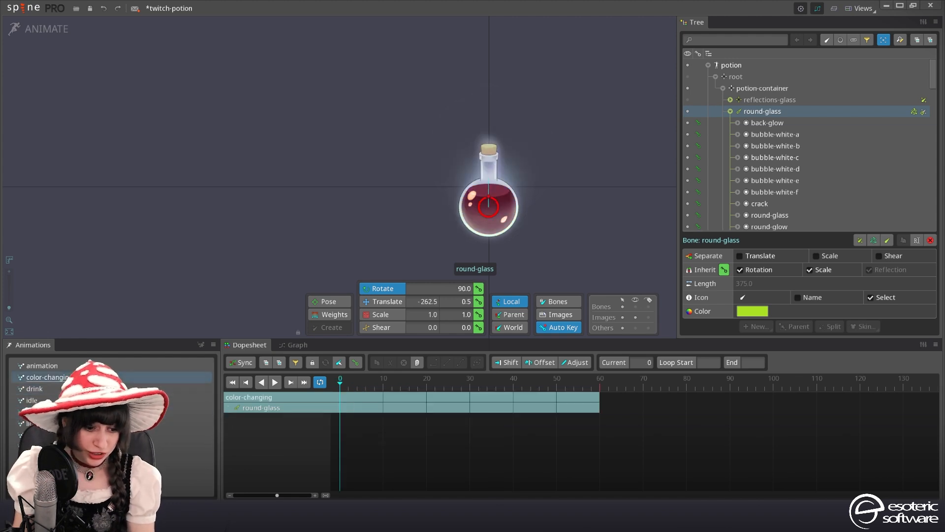
left_click(118, 389)
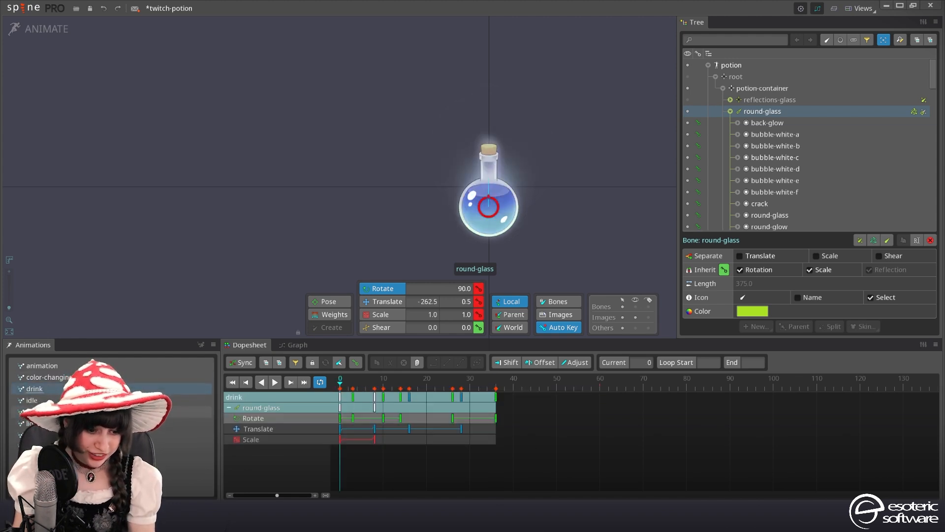
left_click(173, 435)
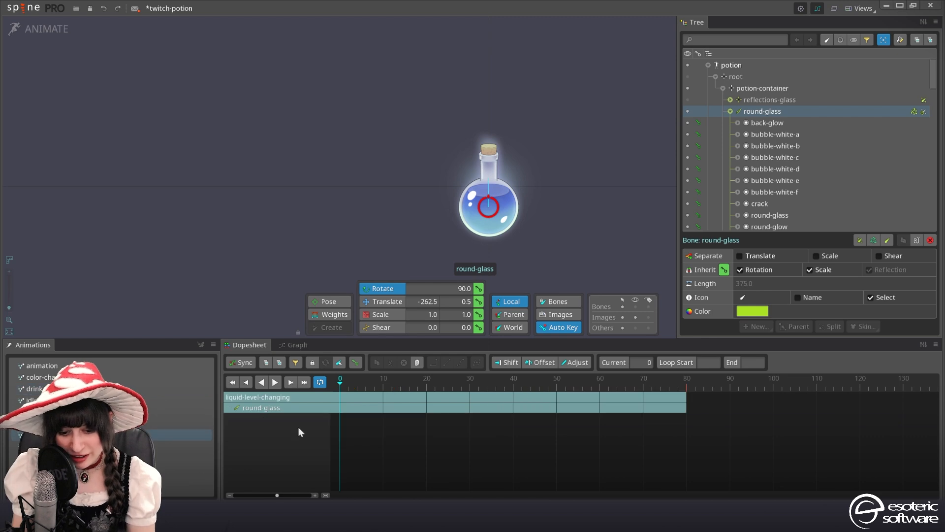
left_click_drag(426, 472, 325, 428)
left_click(404, 380)
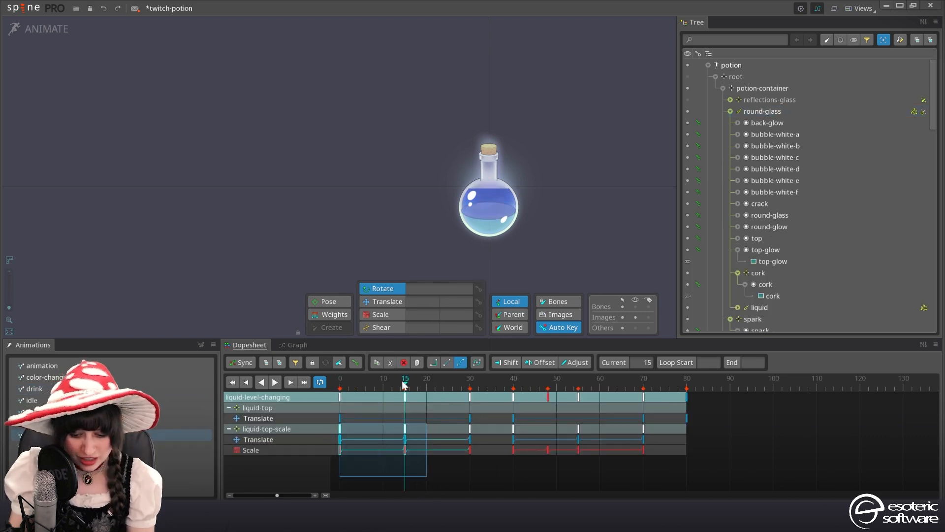
left_click(405, 432)
key("ctrl+c")
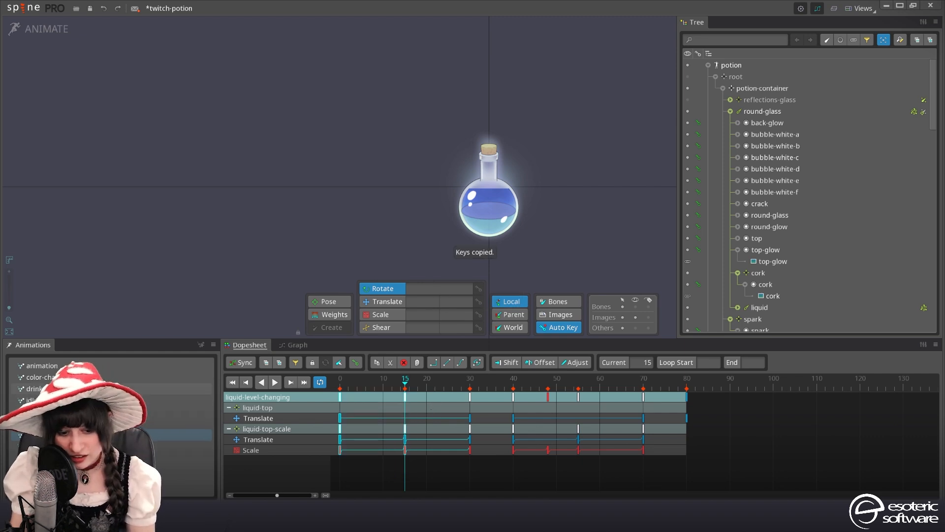
Try pasting the copied liquid keys into the drink animation at frame 32 and scrub through the result
left_click(34, 388)
key("ctrl+v")
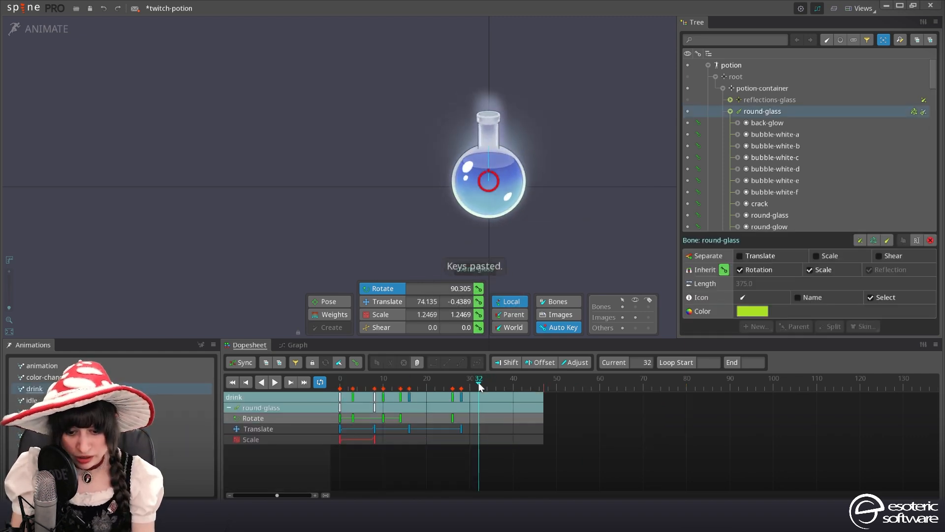
left_click(522, 384)
left_click_drag(522, 386, 485, 394)
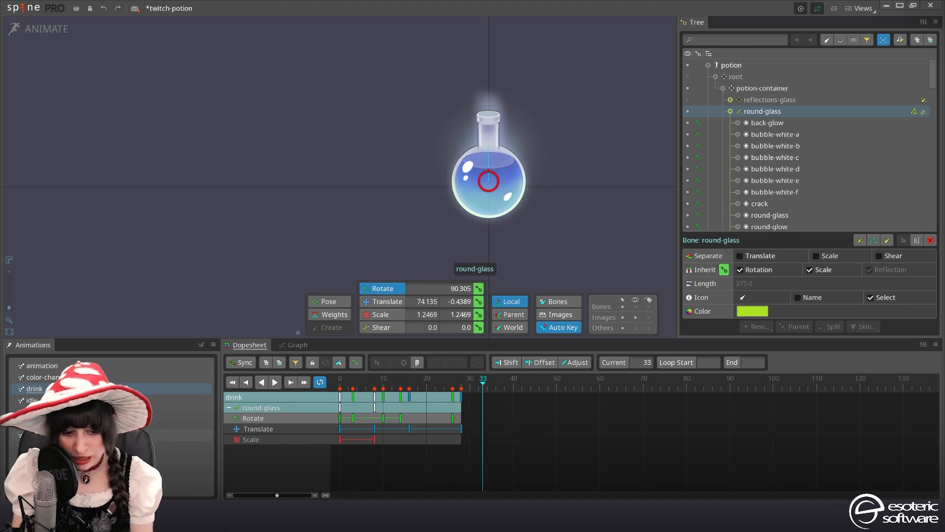
Key the liquid-top bone's translation at frame 15 of the liquid-level-changing animation
left_click(73, 435)
key("space")
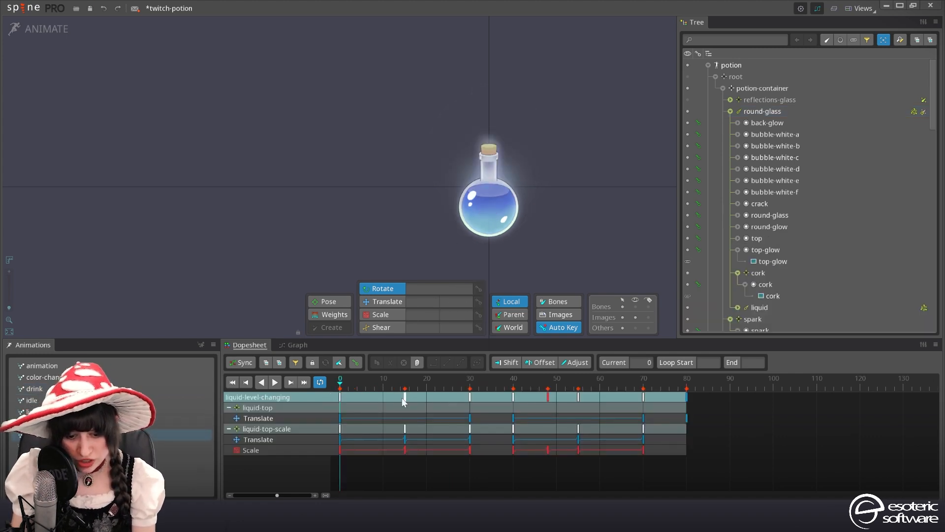
left_click(405, 382)
key("ctrl+l")
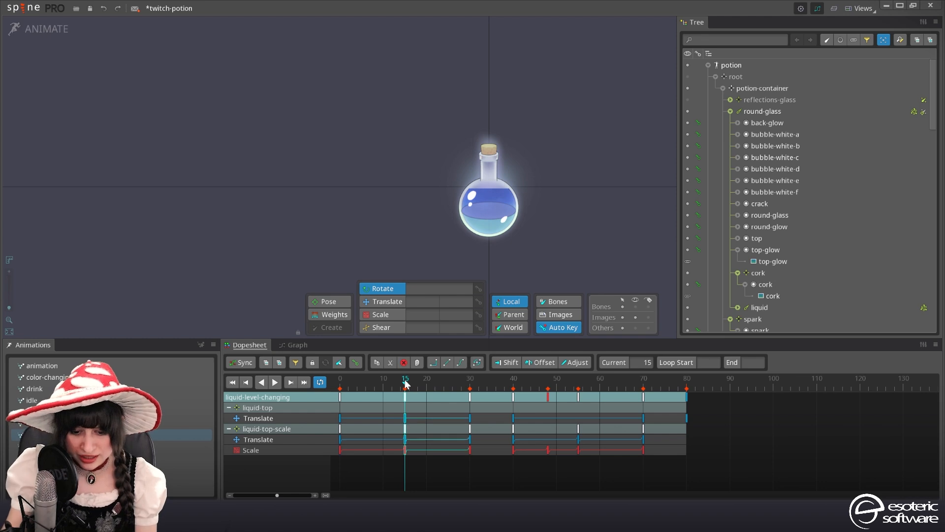
Copy all liquid keys from frames 0 to 15 and undo the key added at frame 15
left_click_drag(417, 421, 334, 392)
key("ctrl+c")
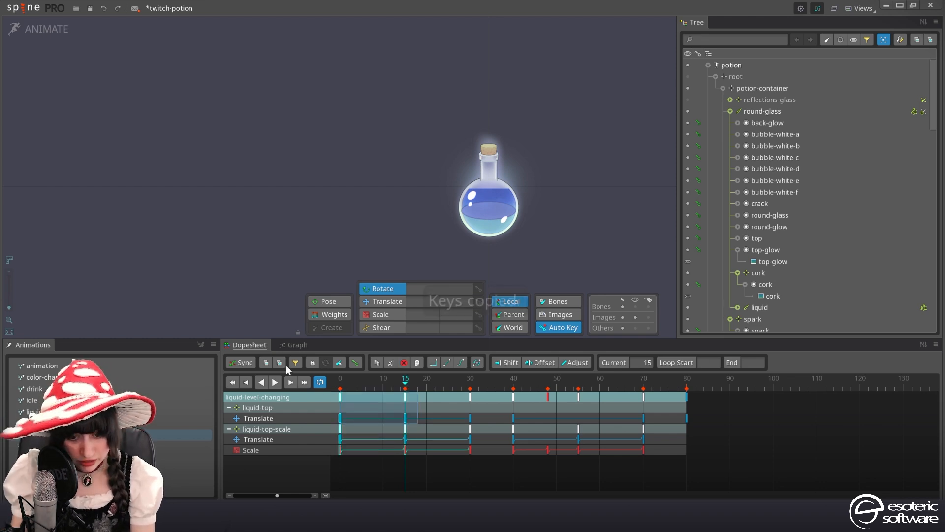
key("ctrl+z")
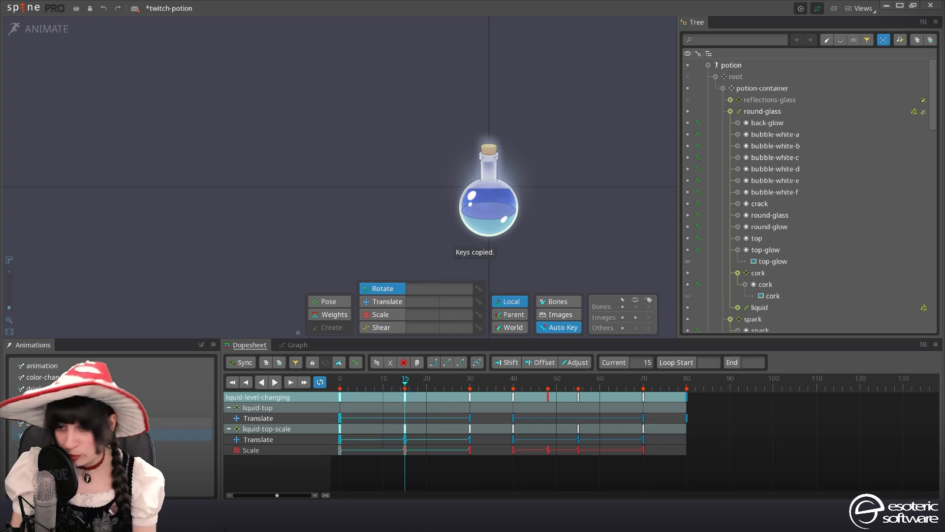
Paste the copied liquid keys into the drink animation at frame 32
left_click(98, 411)
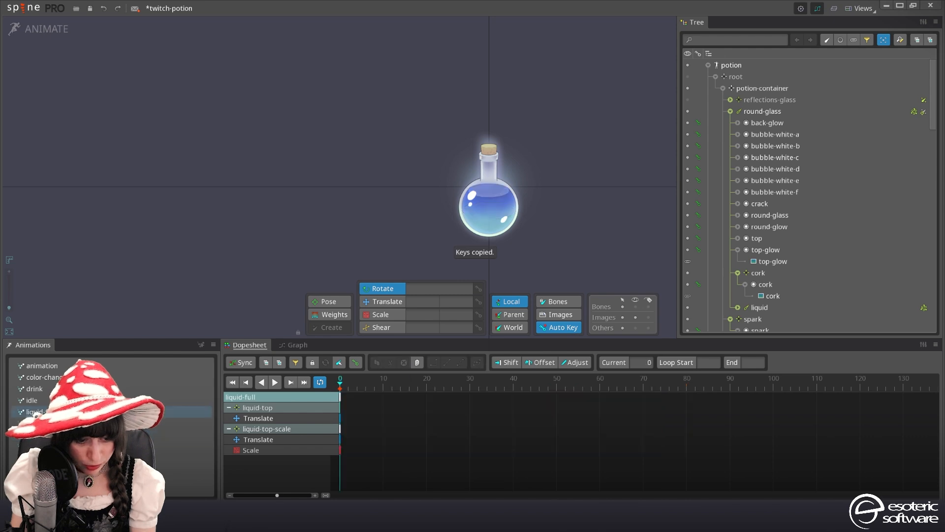
left_click(34, 389)
left_click(478, 382)
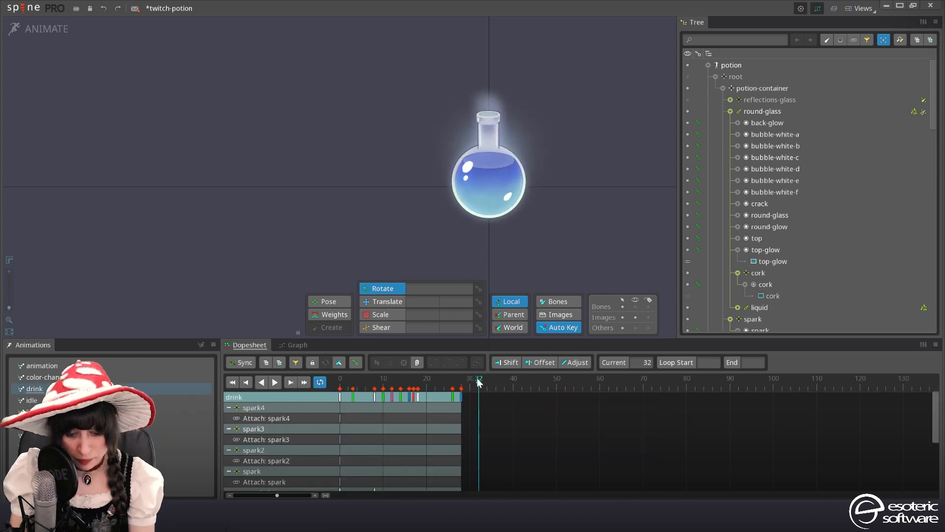
key("ctrl+v")
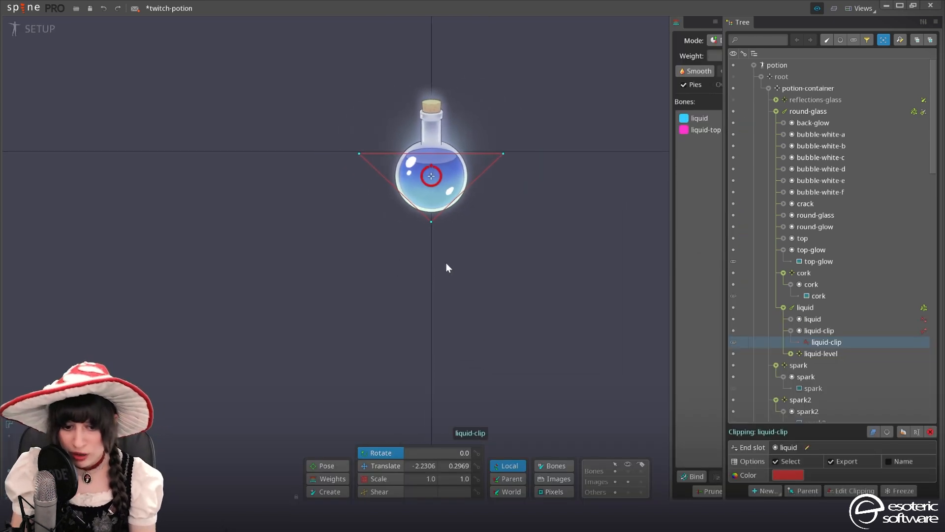
Move the liquid-clip polygon's lowest vertex straight down well below the bottle in setup mode and return to animate mode
left_click(443, 223)
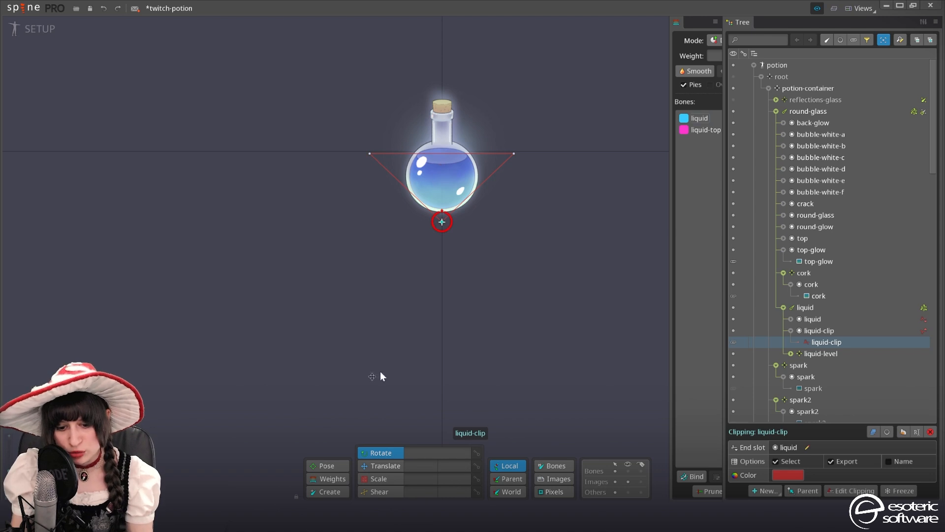
left_click(385, 466)
left_click_drag(444, 253, 442, 410)
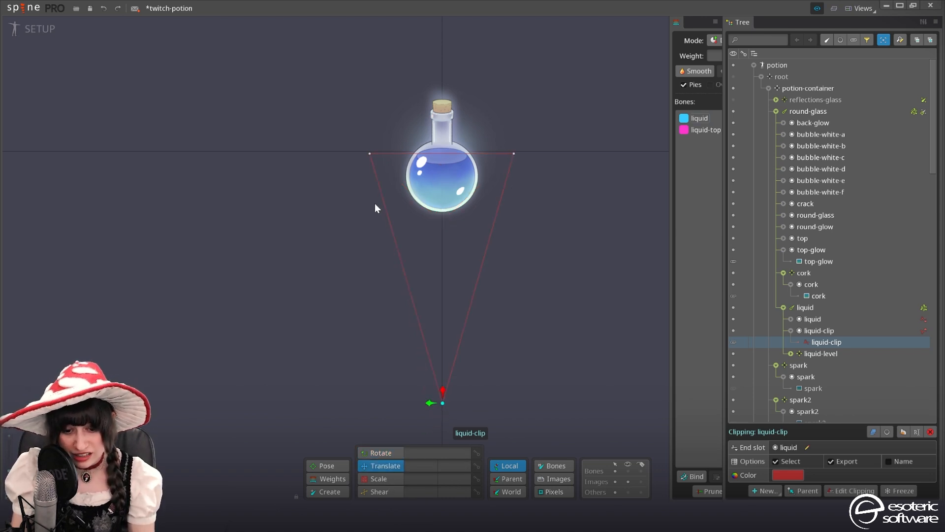
left_click(43, 29)
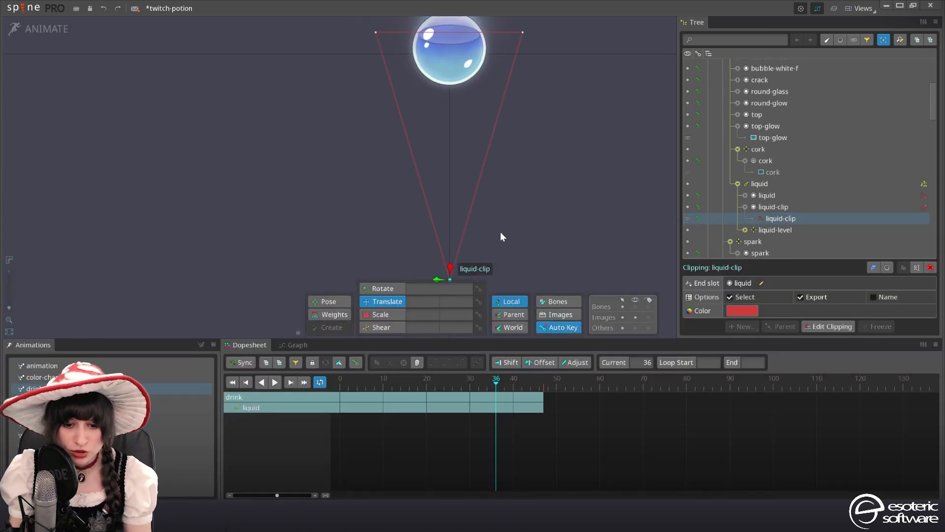
Preview the drink animation with the enlarged clipping area and save the project
left_click(276, 382)
left_click(440, 188)
key("ctrl+s")
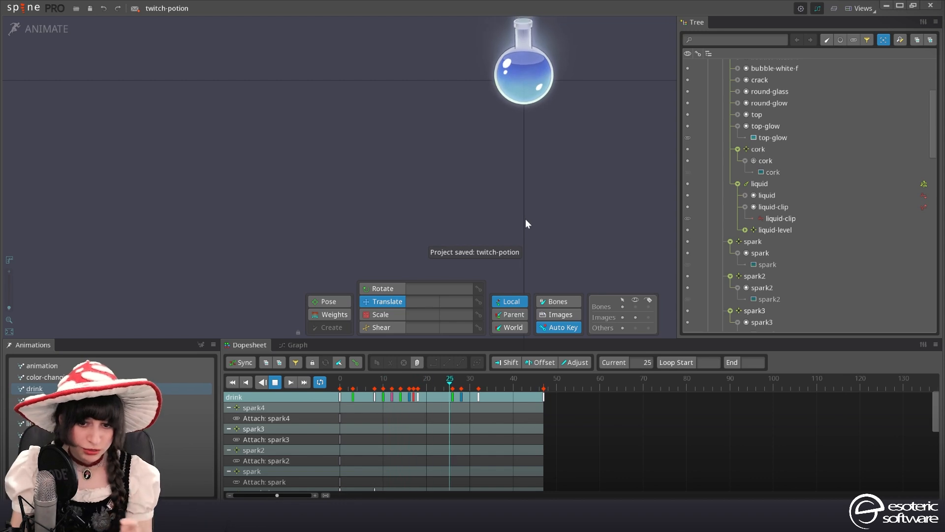
Add a scale key for the potion-container bone at frame 31 of the drink animation
mouse_move(498, 381)
left_mouse_down()
mouse_move(477, 382)
mouse_move(536, 383)
mouse_move(479, 383)
left_mouse_up()
scroll(812, 171, "up", 5)
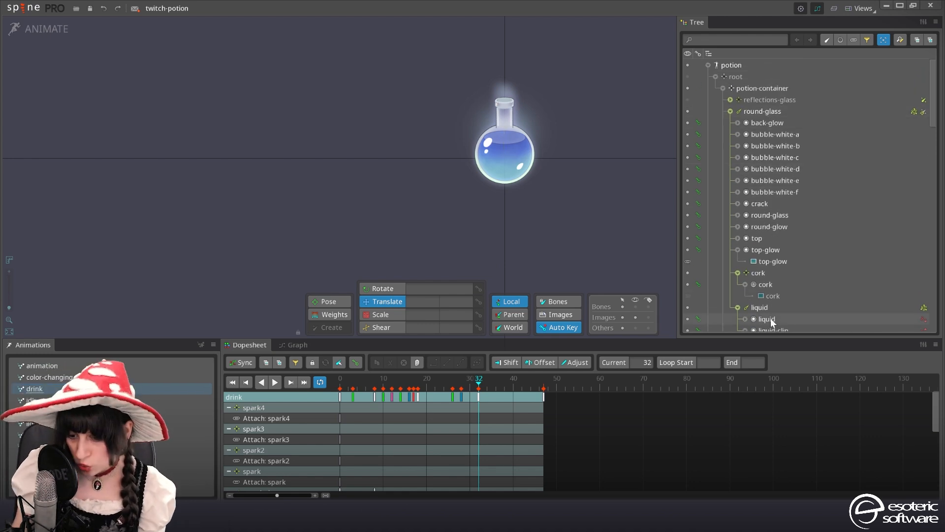
left_click(781, 111)
left_click(762, 88)
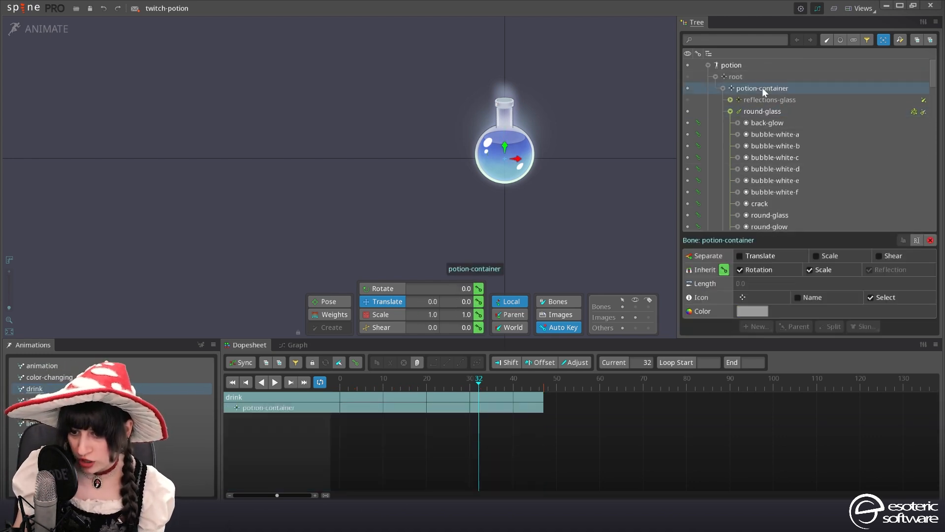
left_click(386, 314)
left_click(472, 389)
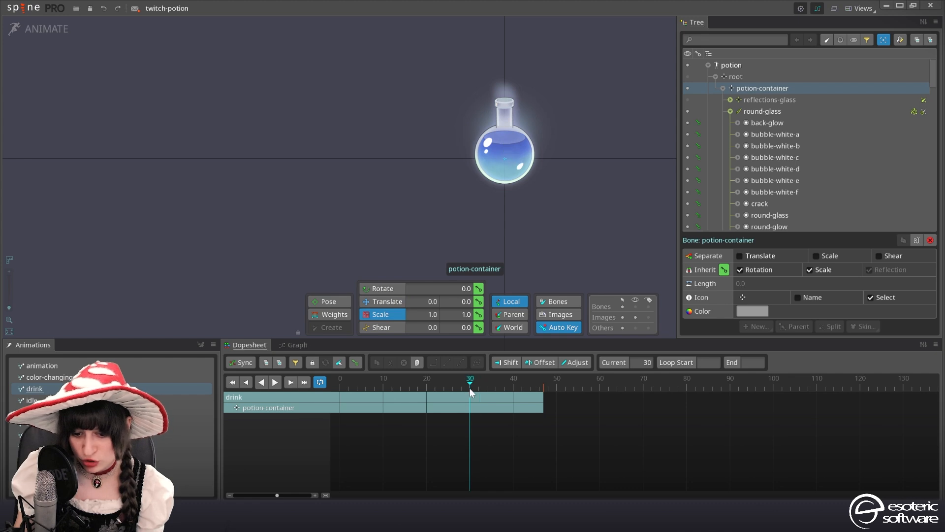
key("k")
Add further scale keys for the potion-container bone at frames 36 and 33
left_click(495, 389)
left_click(479, 301)
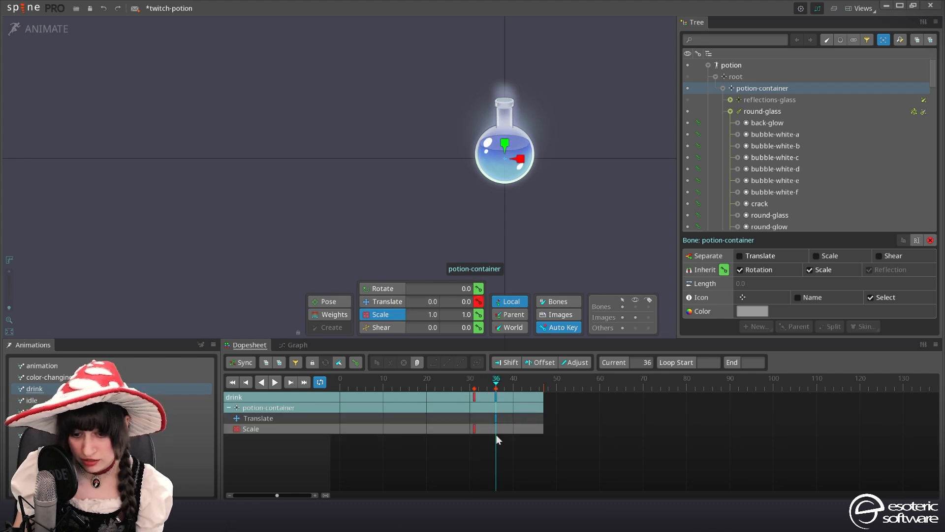
left_click(496, 397)
left_click(478, 314)
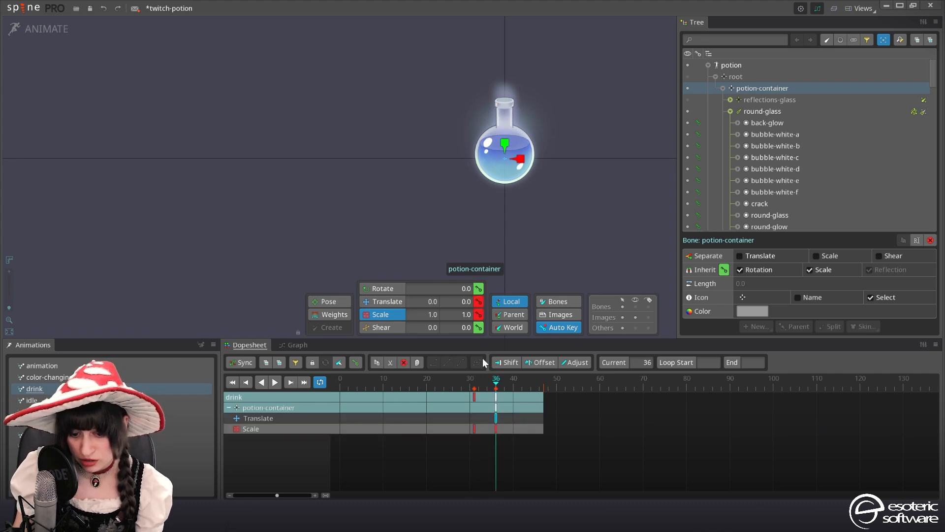
left_click(483, 387)
left_click_drag(589, 207, 589, 206)
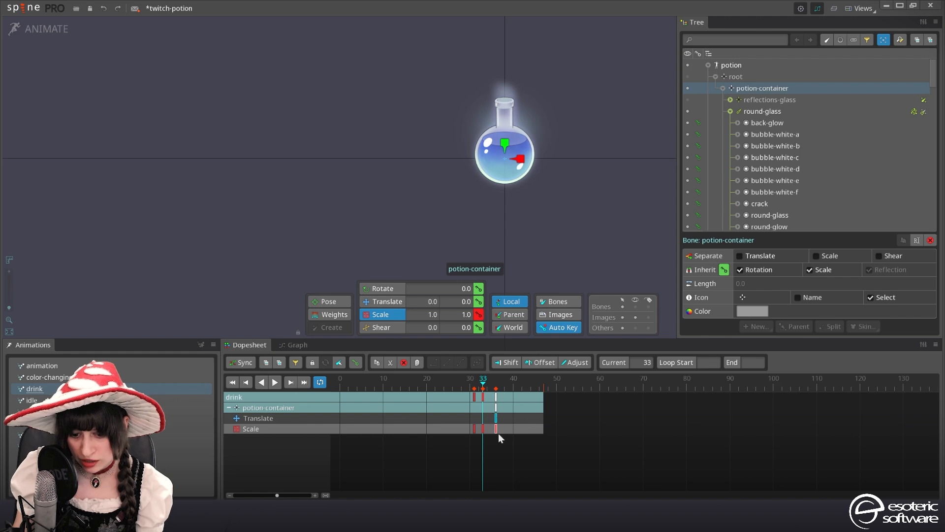
Move the potion-container's scale key from frame 36 to frame 39 and paste a copy of it at frame 36
left_click_drag(499, 433, 508, 430)
key("ctrl+c")
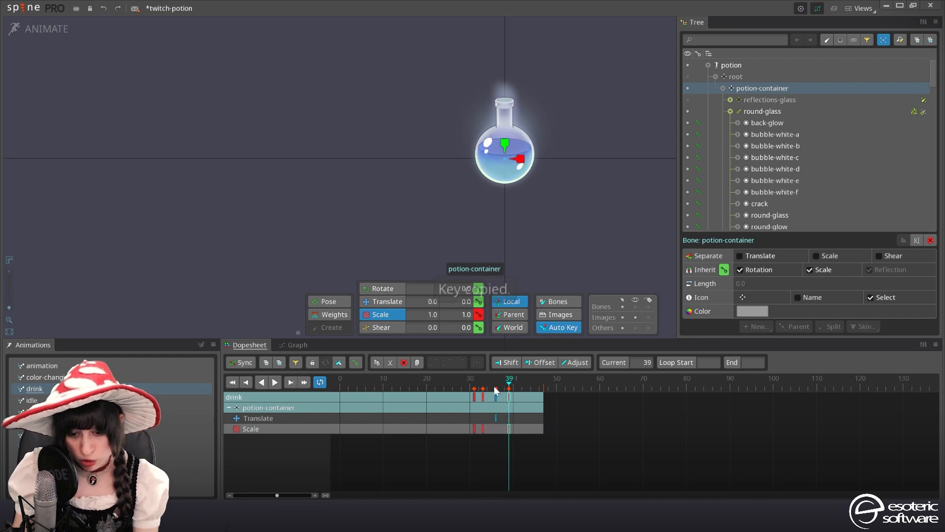
left_click(495, 386)
key("ctrl+v")
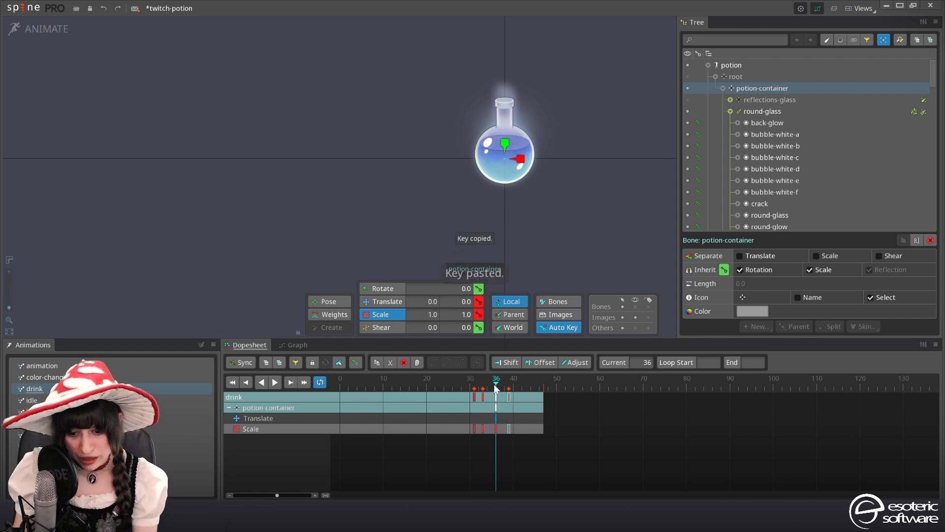
Delete the stray translate key at frame 36 and enlarge the potion-container to a scale of about 1.085 at frame 33
left_click(495, 416)
key("Delete")
left_click_drag(489, 386, 483, 386)
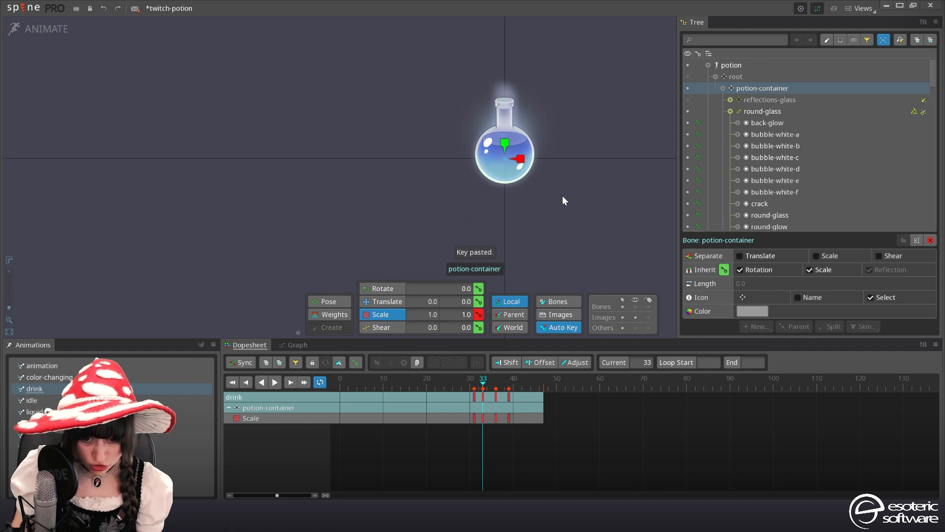
left_click(483, 418)
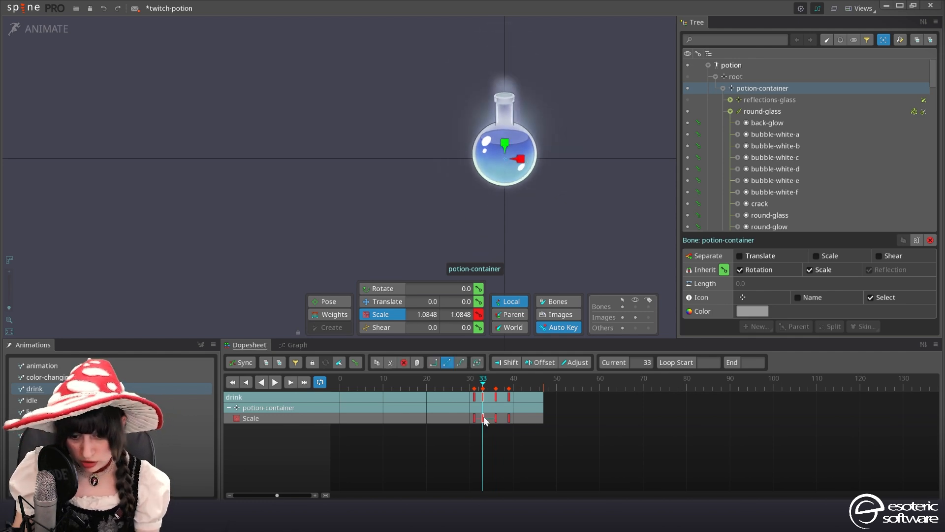
Delete the potion-container's scale key at frame 36 and move its frame 39 key to frame 37
left_click(496, 386)
left_click_drag(645, 270, 628, 247)
left_click(396, 386)
left_click(496, 397)
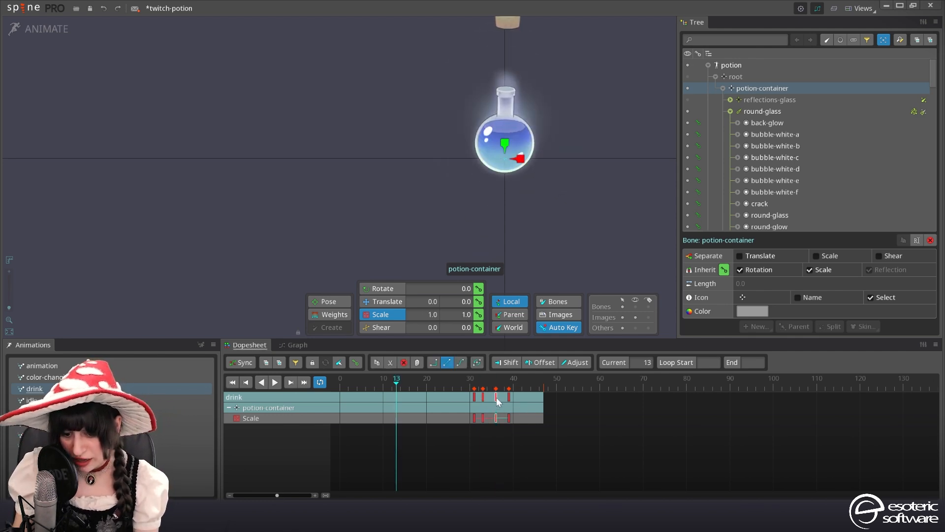
left_click(496, 398)
key("Delete")
left_click_drag(509, 397, 501, 397)
Play back the drink animation to check the bottle's scale pulse
left_click_drag(513, 431, 462, 389)
left_click(276, 382)
left_click(276, 382)
left_click(546, 449)
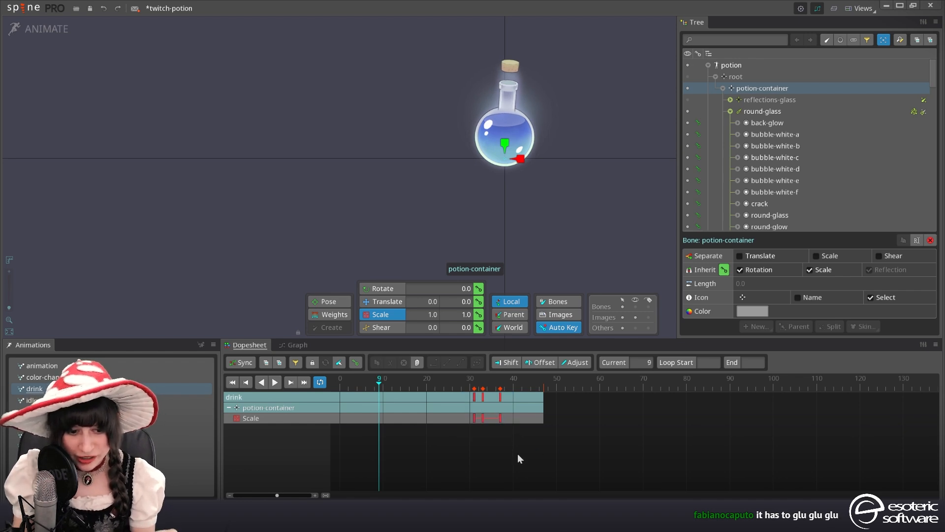
Copy the potion-container's three scale keys, paste them starting at frame 39 and preview the repeated pulse
left_click_drag(513, 454, 470, 395)
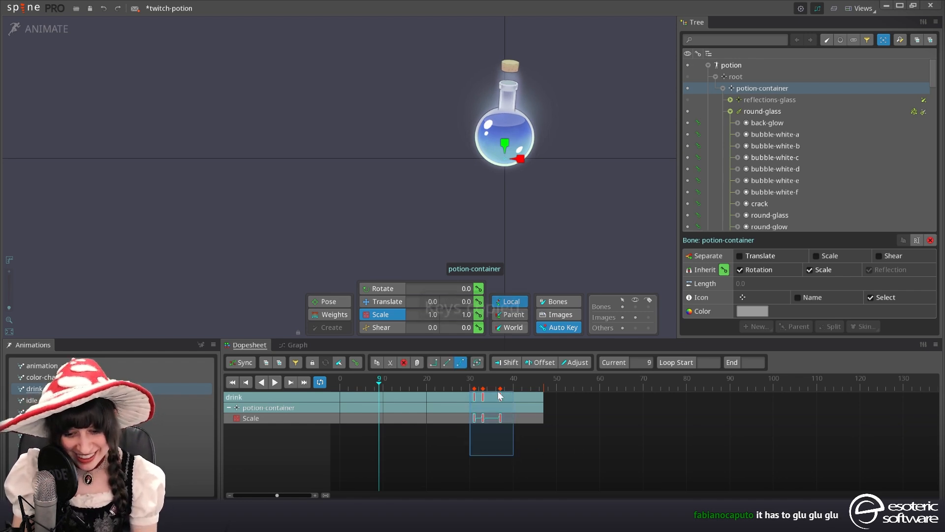
left_click(545, 443)
left_click(506, 390)
key("ctrl+v")
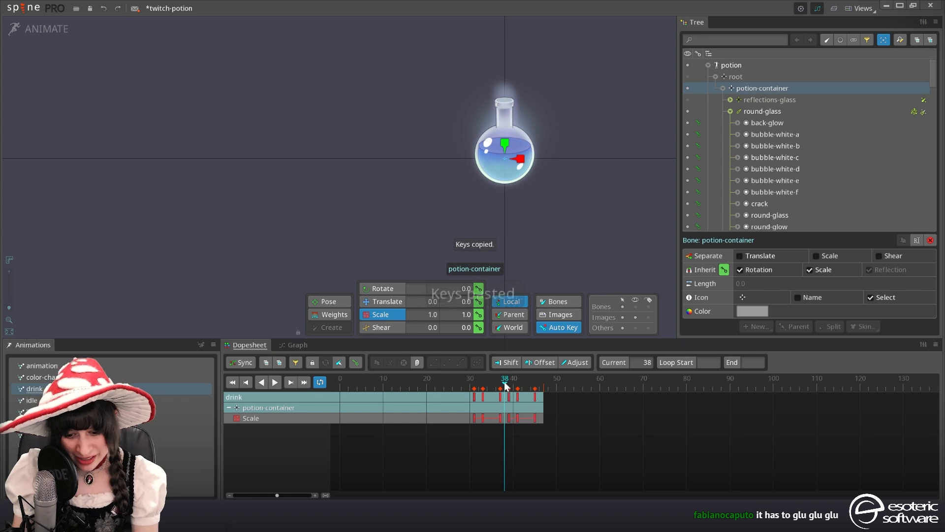
left_click(427, 384)
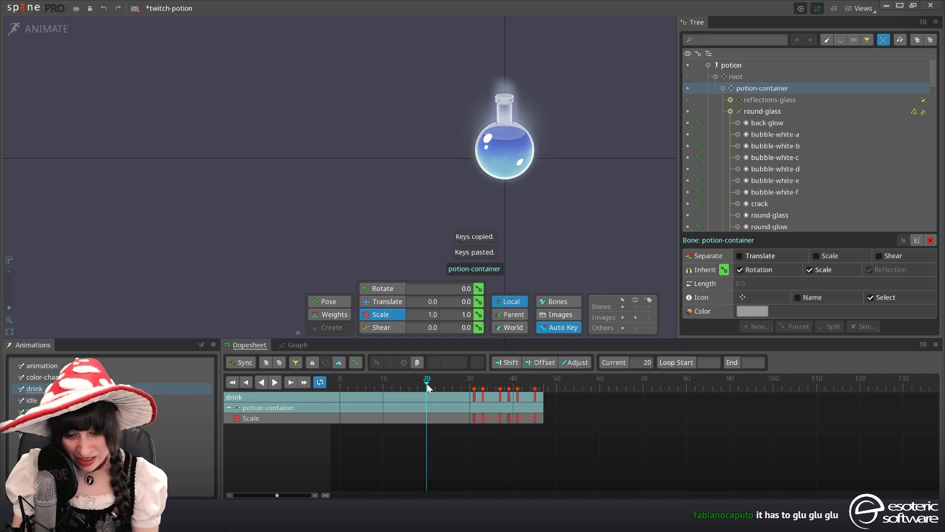
left_click(276, 382)
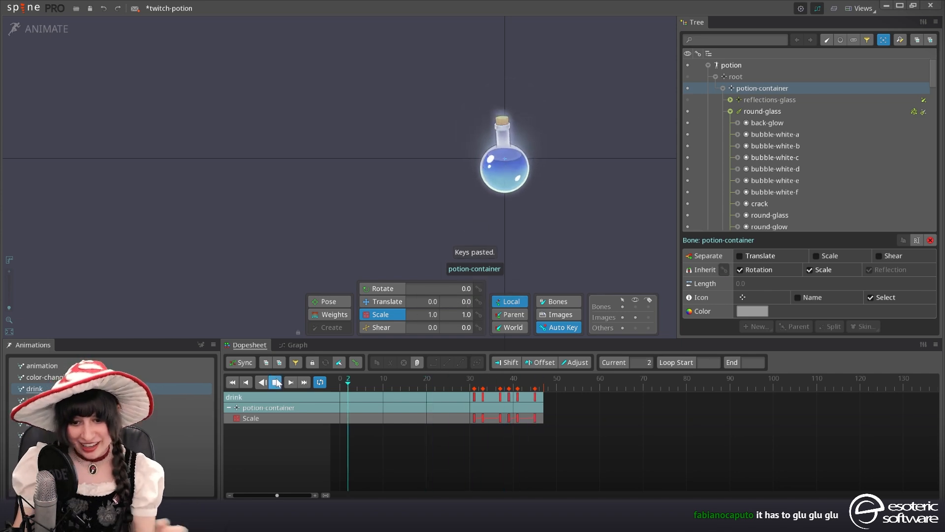
left_click(505, 430)
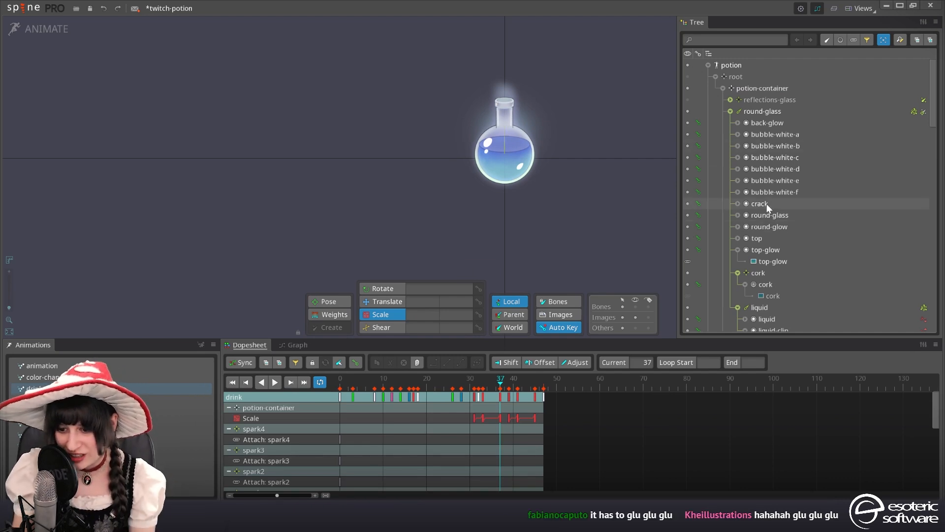
Duplicate all of the cork's keys in reverse order from frame 46 so the cork returns to the bottle
left_click(739, 274)
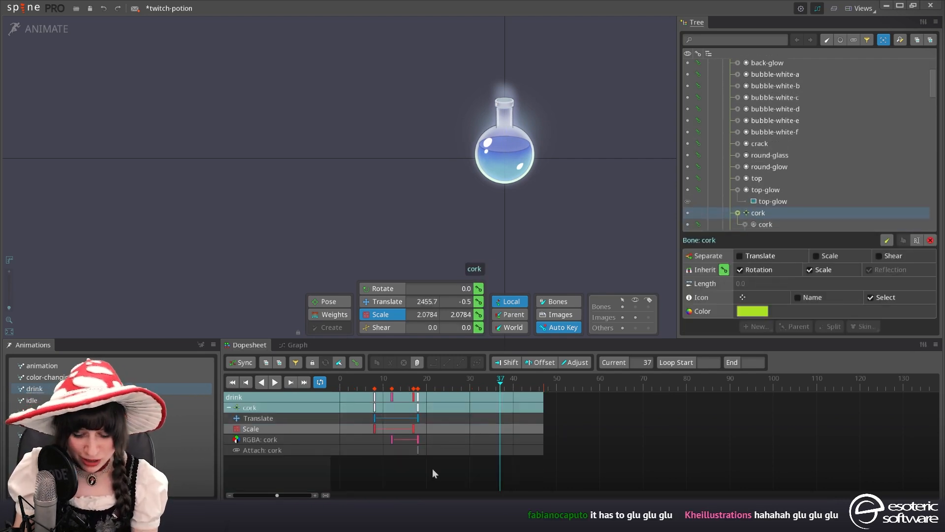
left_click_drag(434, 474, 317, 354)
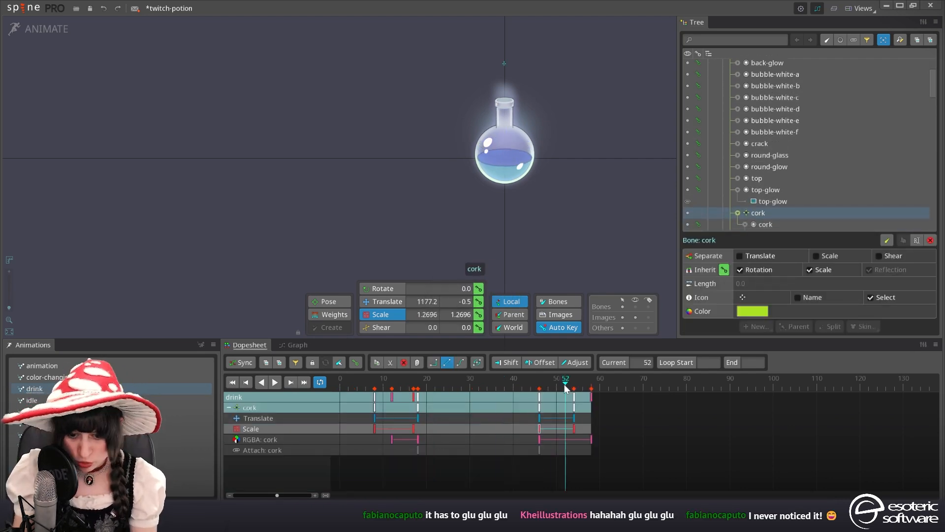
mouse_move(565, 385)
left_mouse_down()
mouse_move(536, 395)
mouse_move(585, 383)
mouse_move(565, 384)
left_mouse_up()
Move the cork's last RGBA key from frame 58 to frame 49 and preview the drink animation
scroll(741, 212, "down", 1)
left_click(764, 202)
left_click_drag(592, 441, 553, 443)
left_click(546, 384)
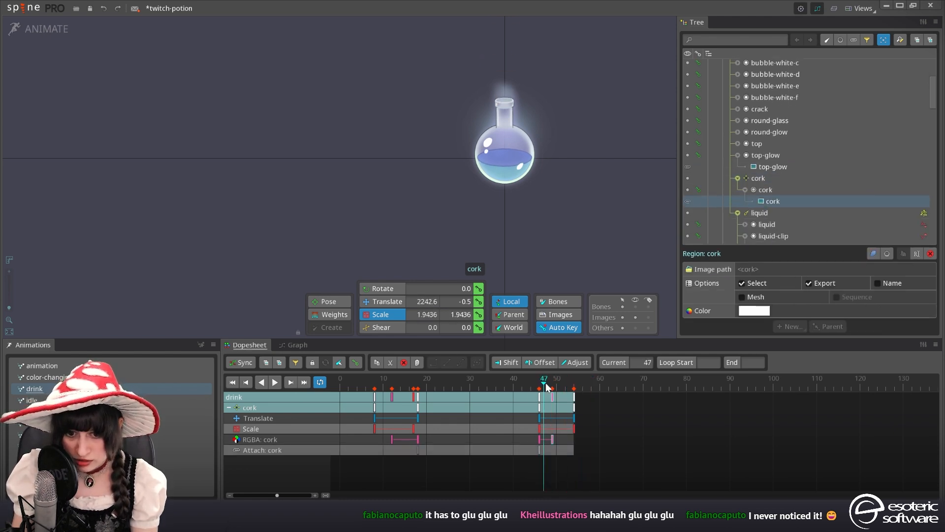
mouse_move(547, 385)
left_mouse_down()
mouse_move(563, 384)
mouse_move(527, 384)
left_mouse_up()
left_click(273, 383)
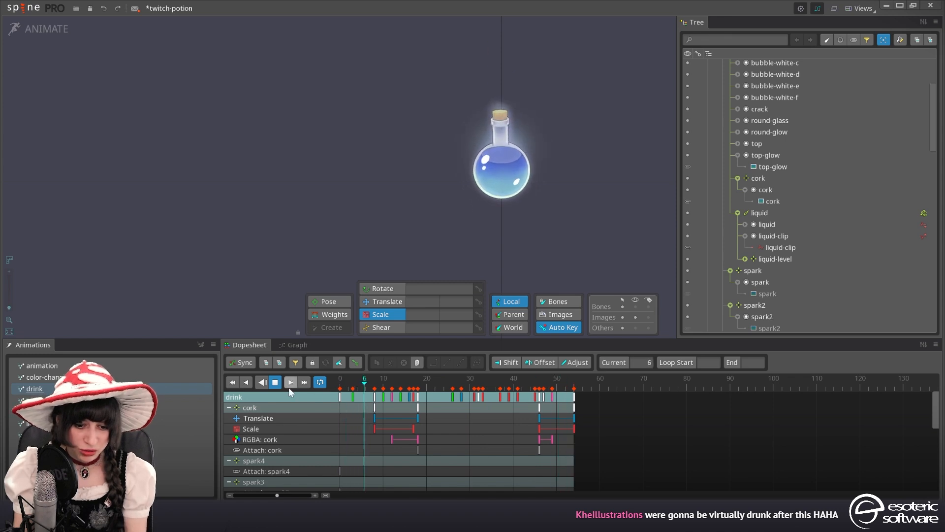
left_click(276, 384)
Copy all keys at frame 0, try pasting them at frame 60 and undo the paste
left_click(340, 397)
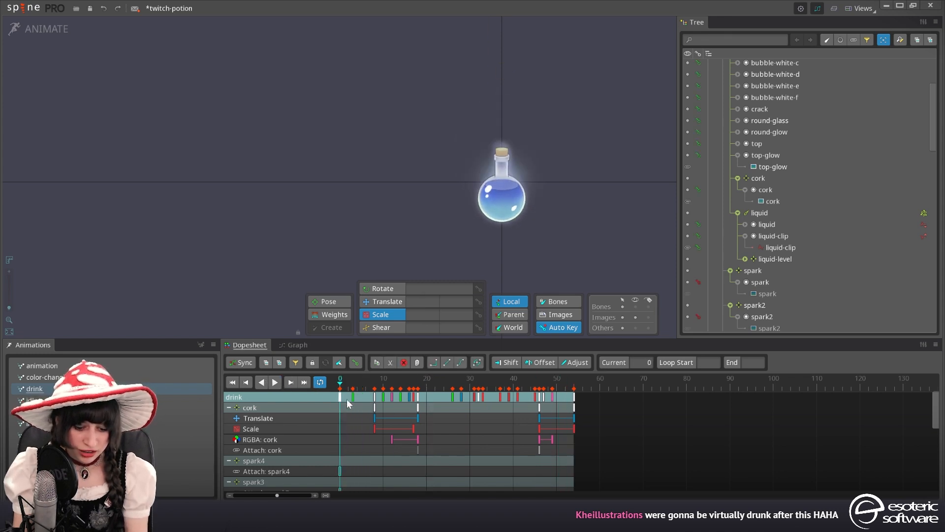
key("ctrl+c")
left_click_drag(591, 382, 599, 380)
key("ctrl+v")
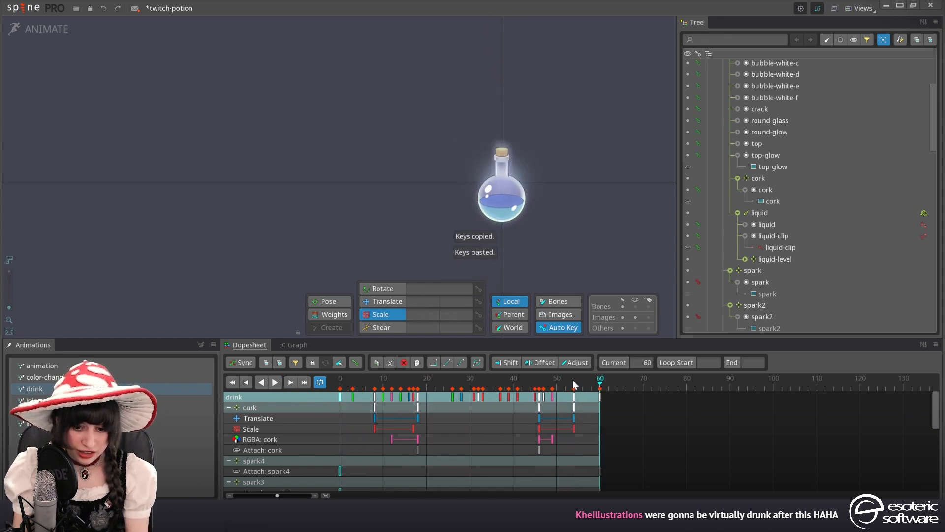
key("ctrl+z")
Paste the copied frame 0 keys into the drink animation at frames 54 and 63
left_click(578, 384)
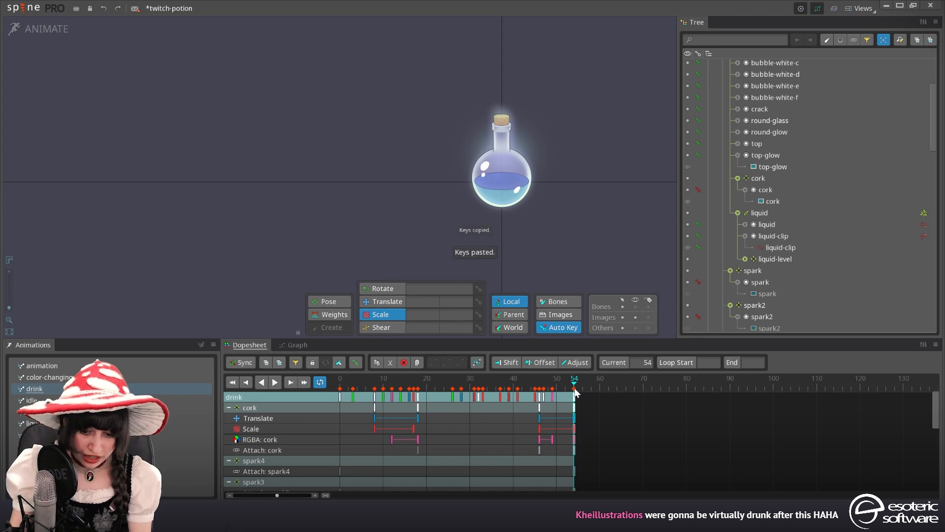
left_click(600, 390)
key("ctrl+v")
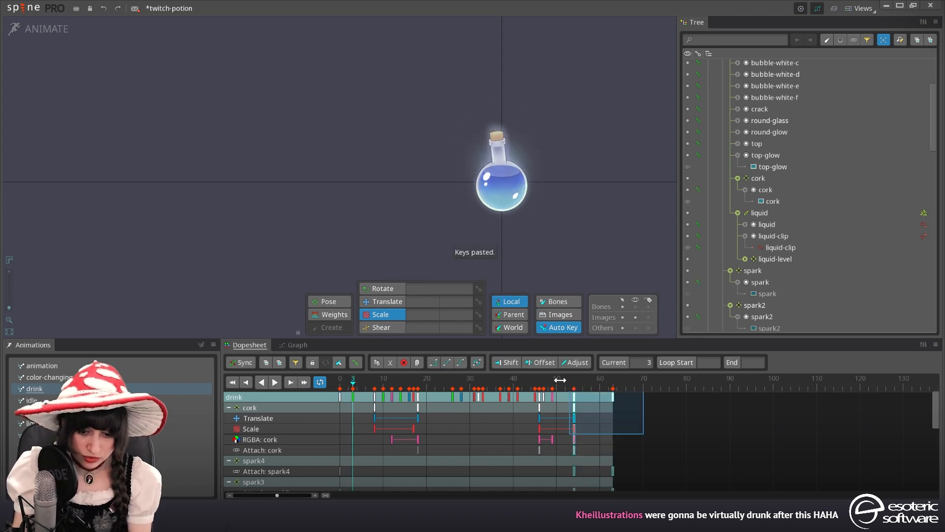
left_click_drag(322, 365, 319, 381)
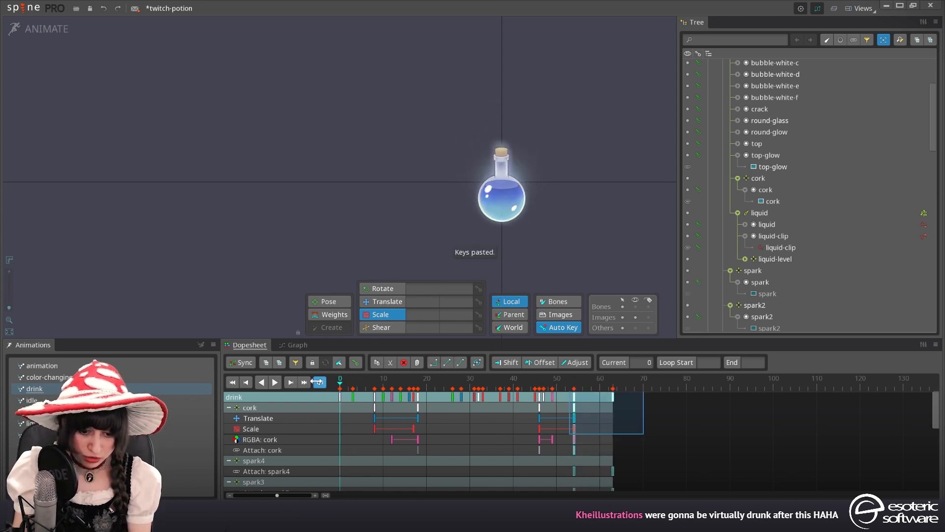
Key the cork's translation at frame 50 and move that key to frame 46, replacing the one there
left_click(478, 302)
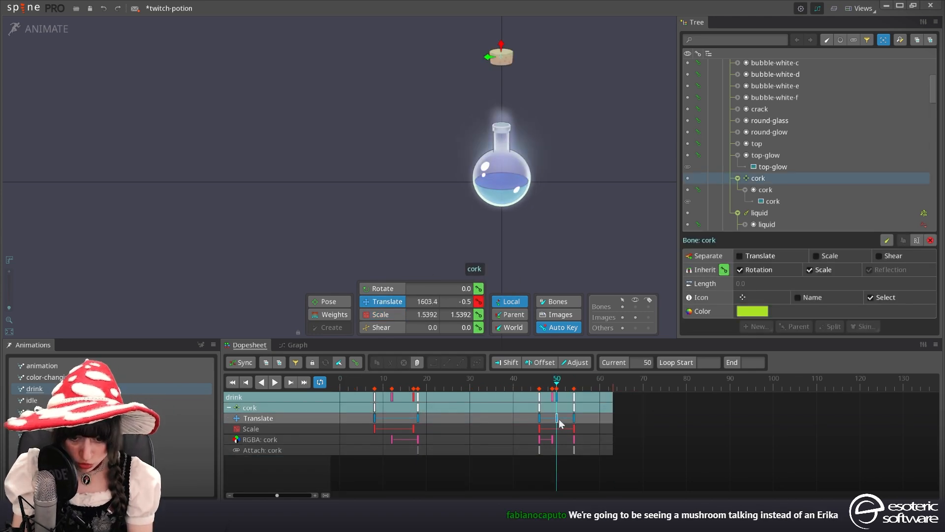
left_click_drag(559, 418, 544, 418)
left_click(532, 379)
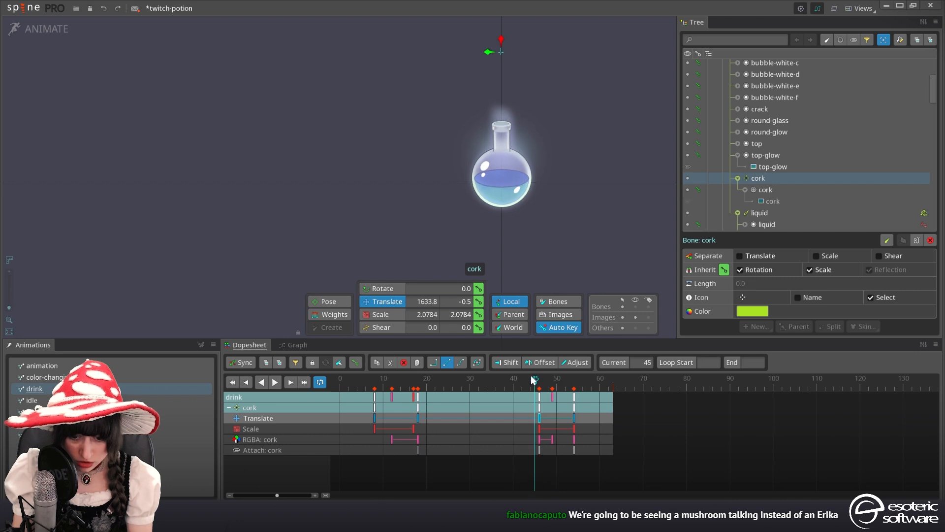
Play the drink animation and step through frames 47 to 51 to examine the cork's return
left_click(275, 383)
double_click(424, 261)
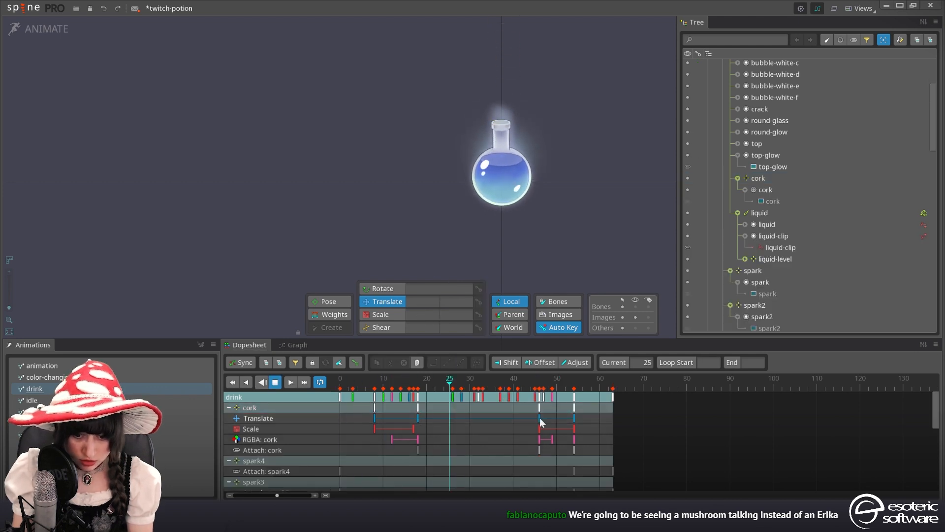
left_click(275, 383)
double_click(419, 418)
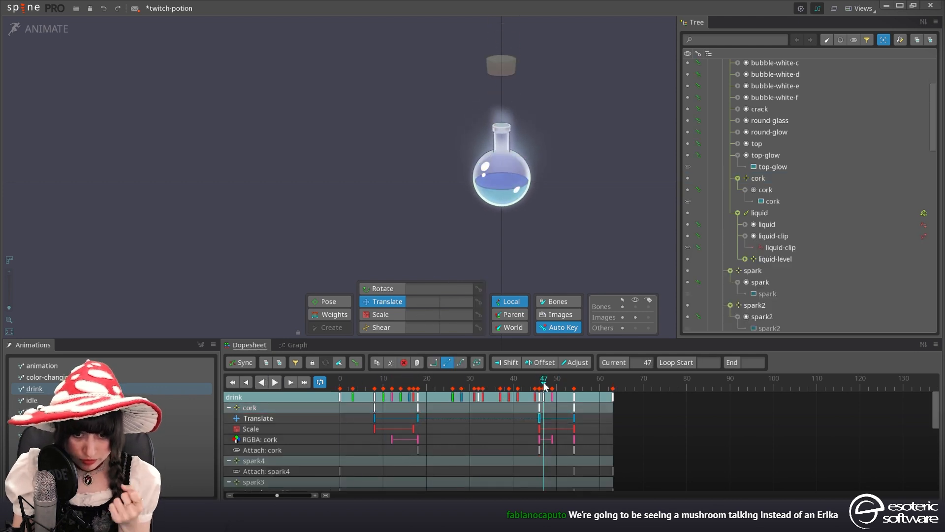
left_click_drag(545, 386, 558, 385)
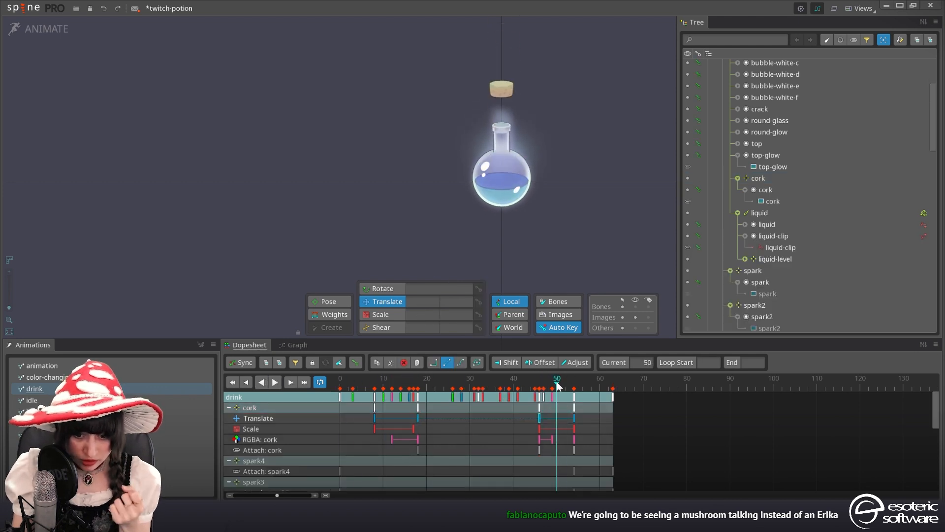
left_click(562, 429)
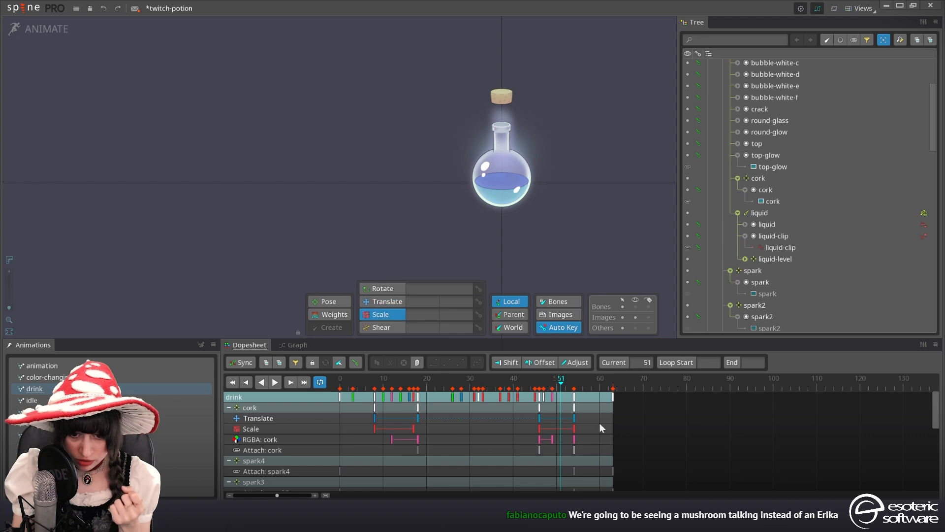
left_click(558, 380)
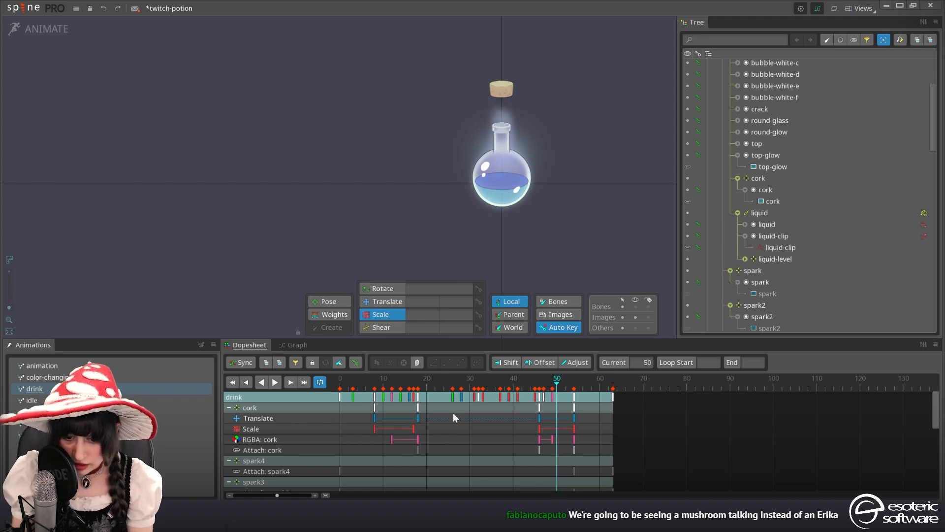
Move the closing keys at frame 54, including the cork's, to frame 49
left_click(250, 408)
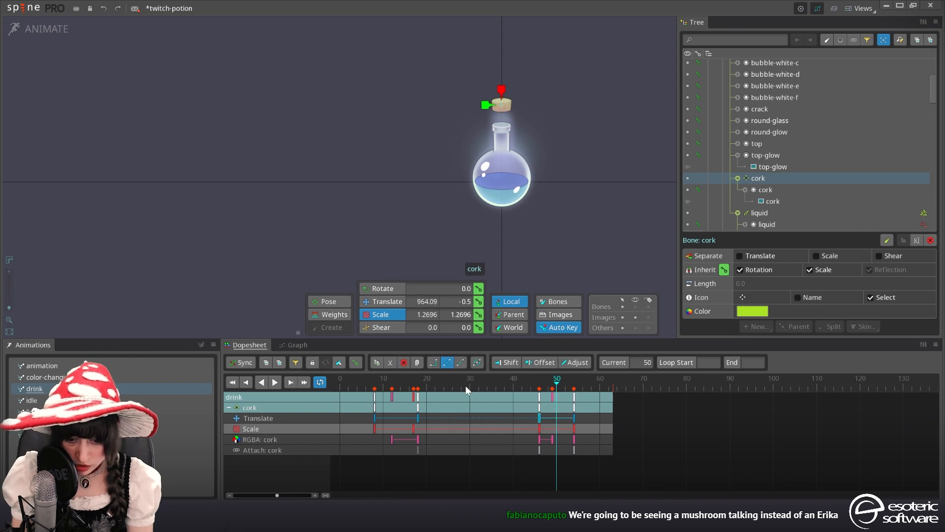
left_click(479, 381)
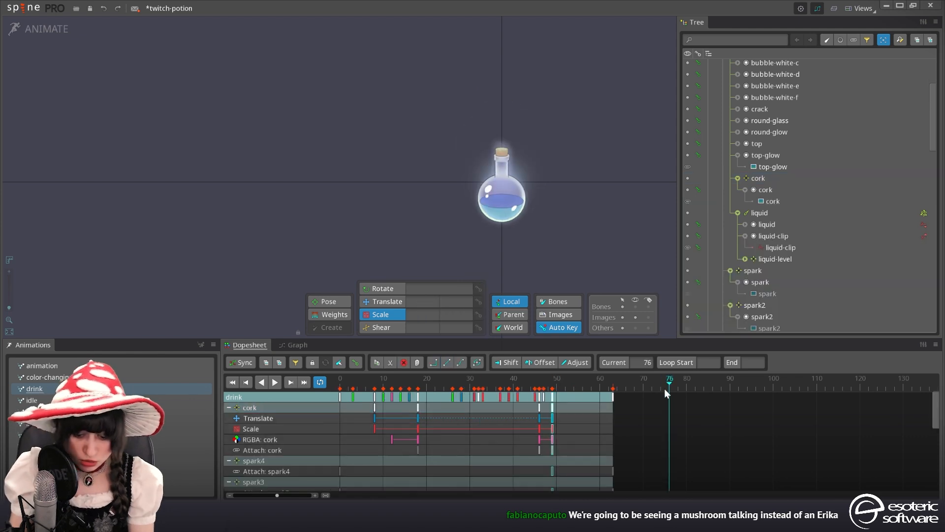
Switch the skeleton to setup mode and clear the color-changing animation from preview track 2
key("ctrl+v")
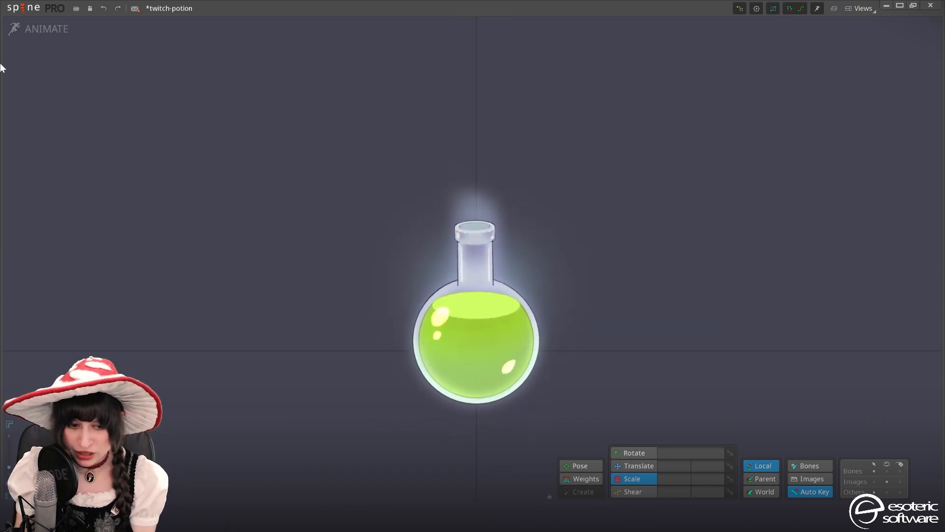
left_click(29, 38)
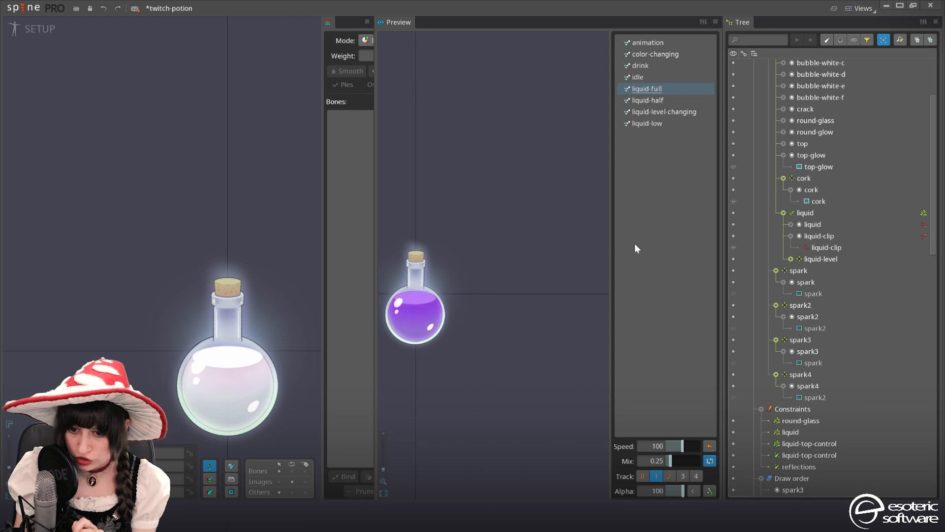
left_click(669, 476)
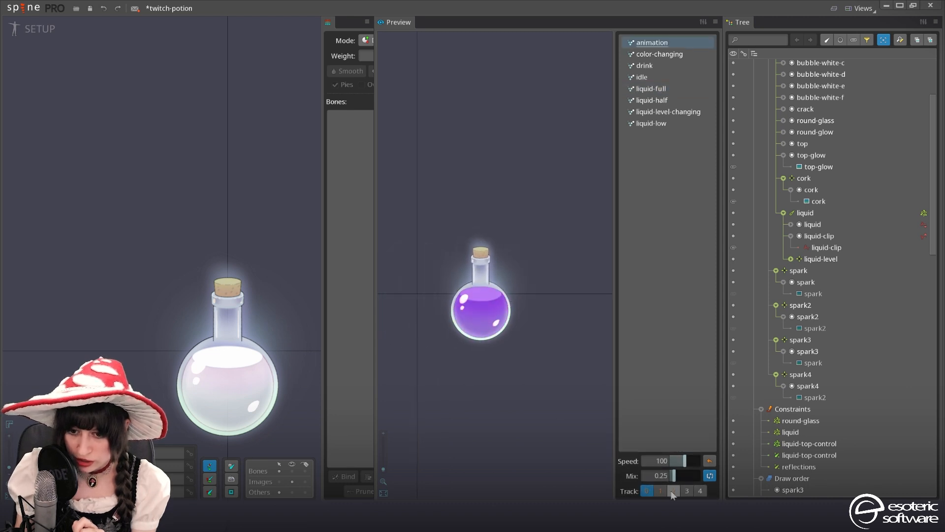
left_click(657, 53)
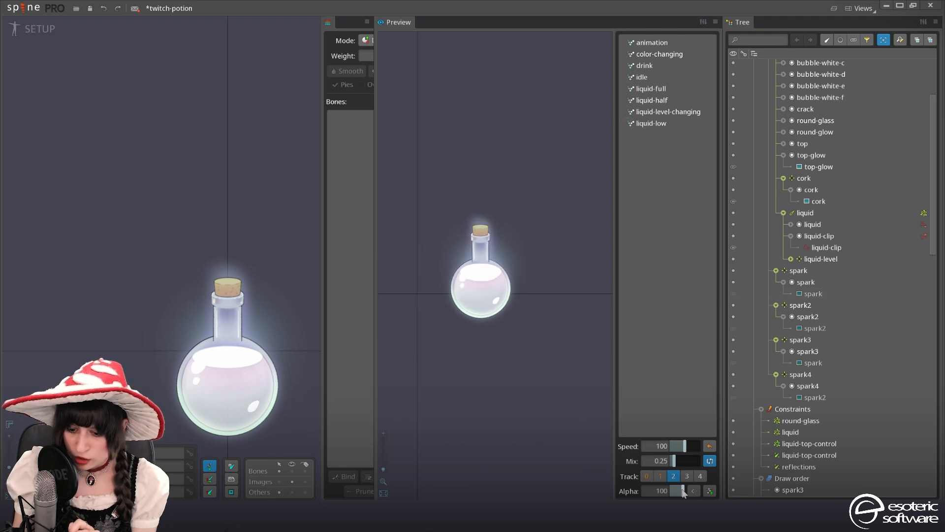
Preview the liquid-full, liquid-half, liquid-low, idle and drink animations on track 3, ending on idle
left_click(655, 89)
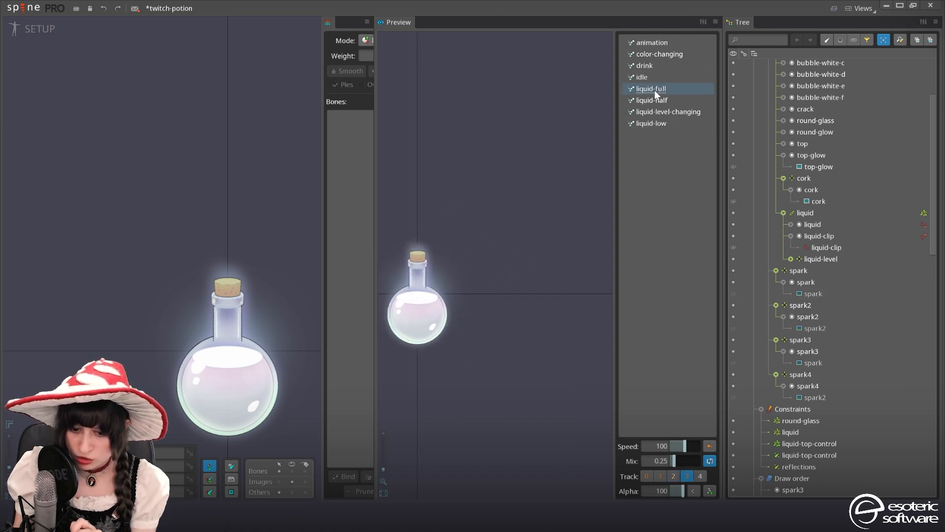
left_click(654, 102)
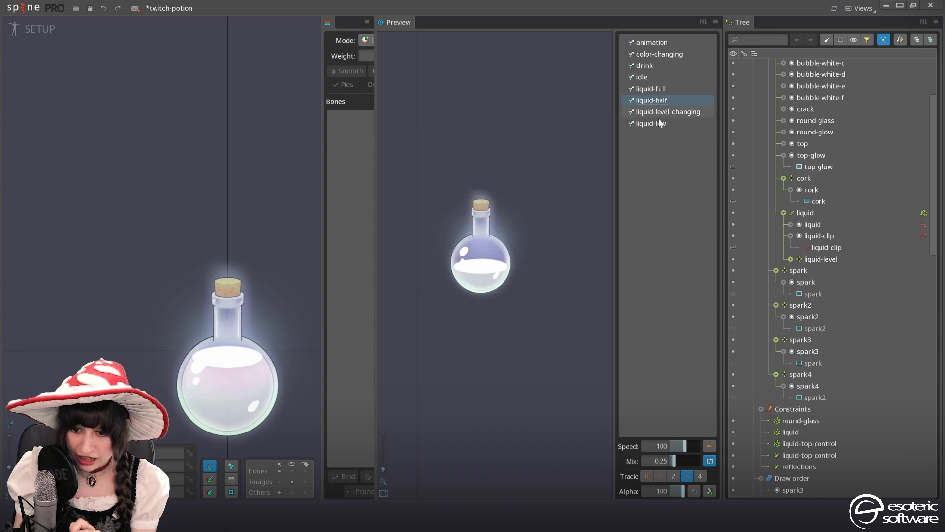
left_click(656, 125)
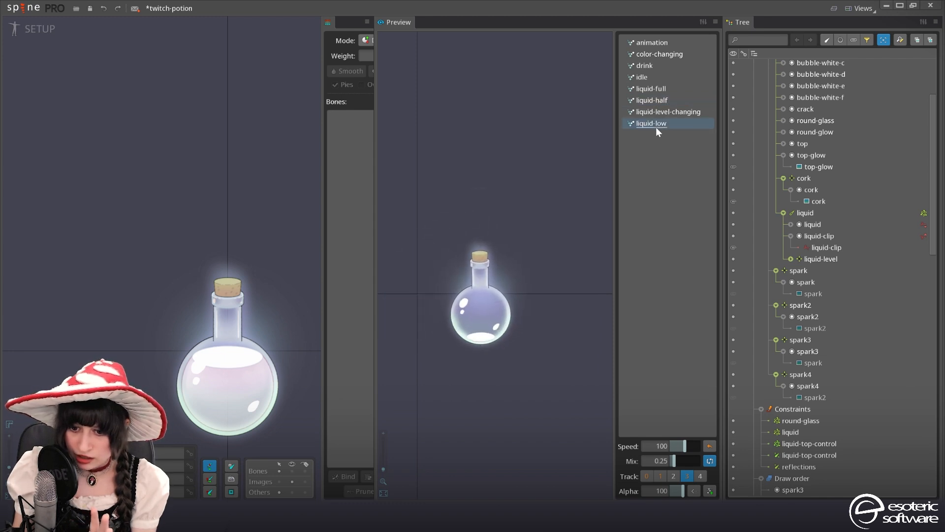
left_click(651, 77)
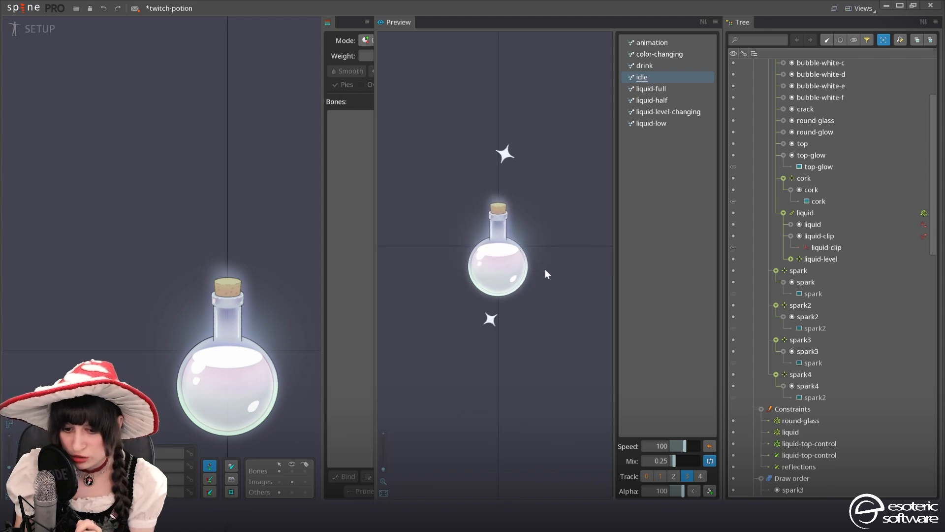
left_click(649, 64)
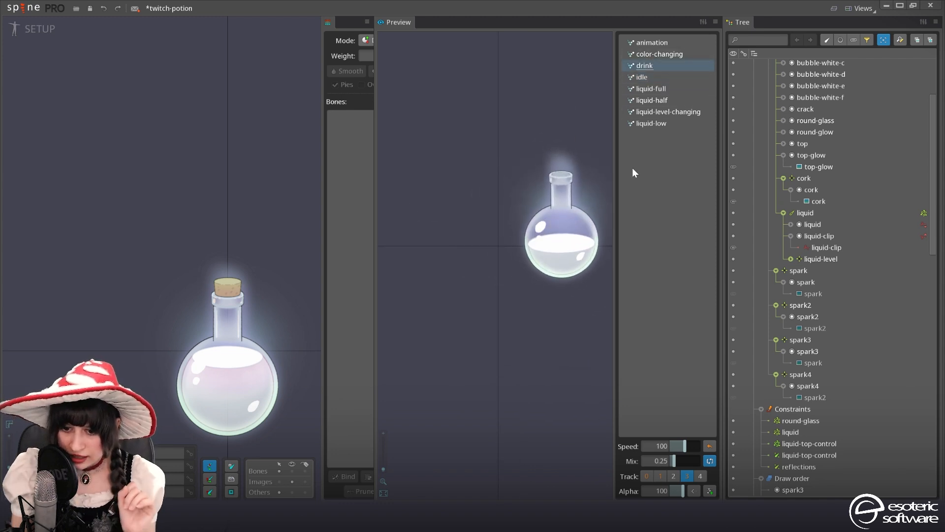
left_click(654, 79)
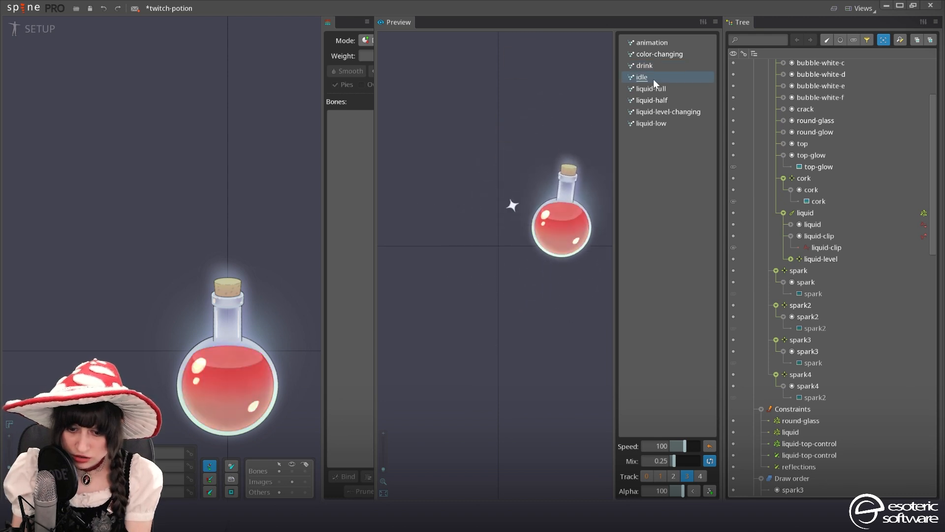
Close the Preview view and show the hidden bones and the liquid's clipping shape in the setup viewport
left_click(715, 22)
left_click(689, 50)
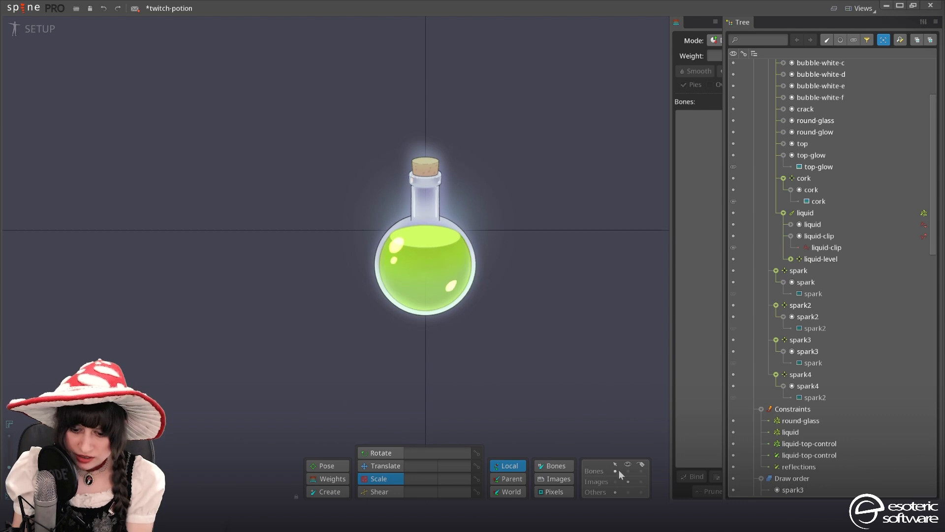
left_click(628, 492)
scroll(499, 368, "up", 1)
scroll(486, 366, "down", 4)
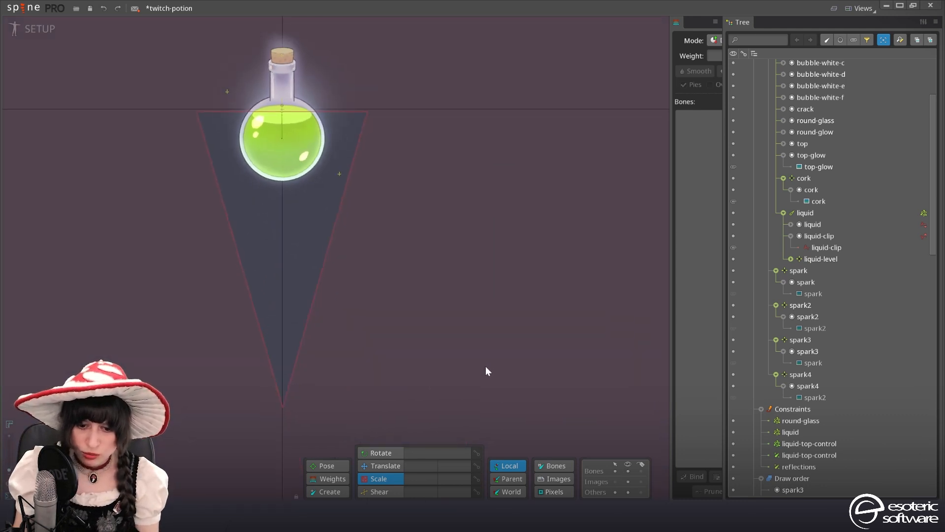
left_click_drag(485, 367, 601, 363)
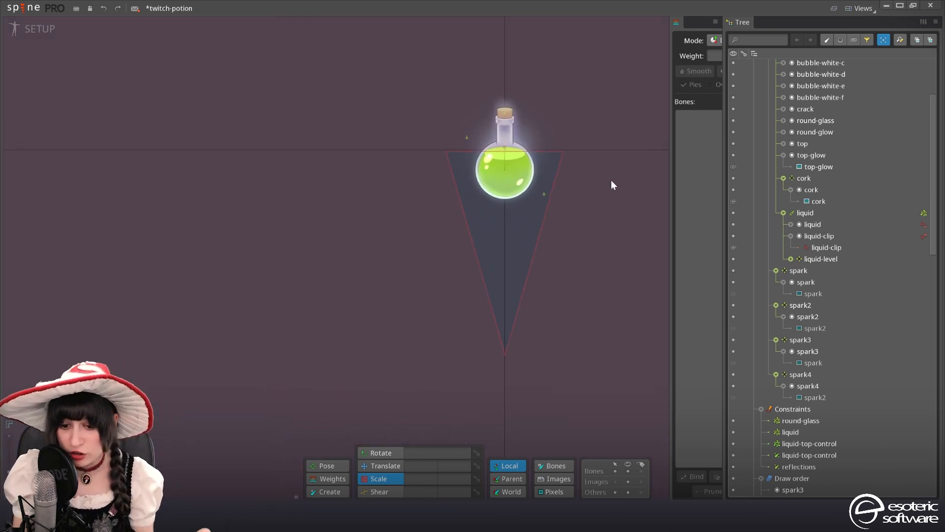